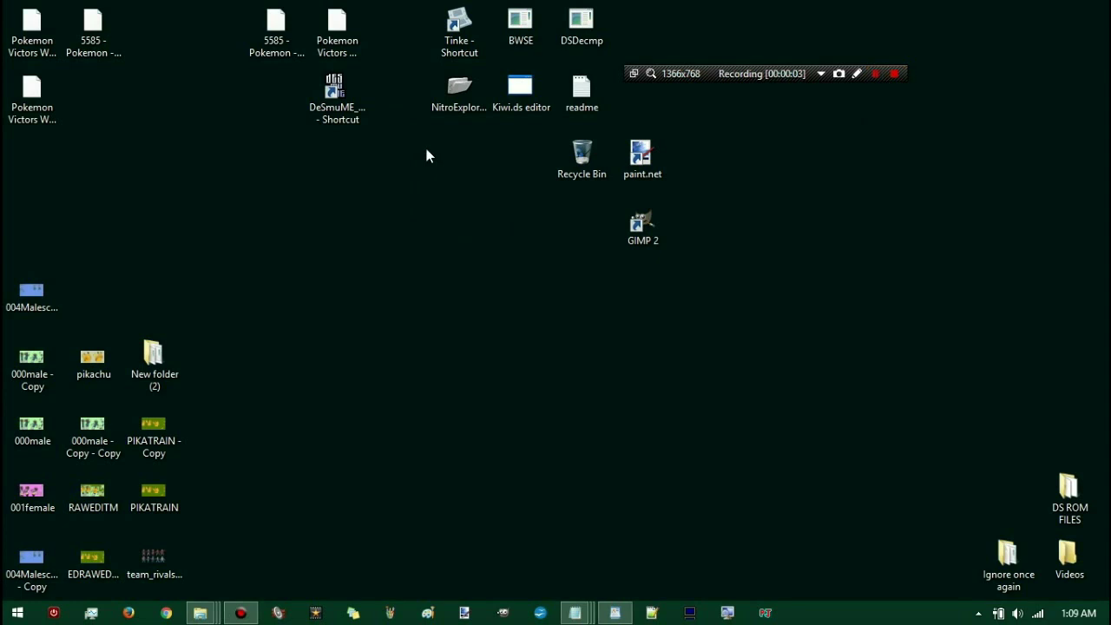
pyautogui.click(525, 28)
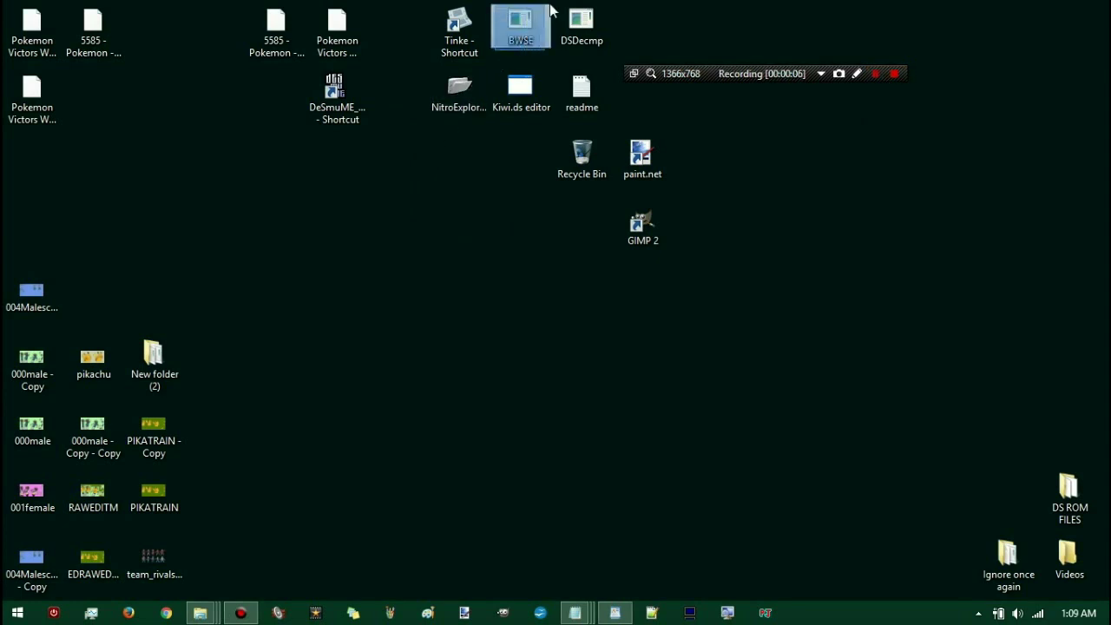
pyautogui.click(444, 177)
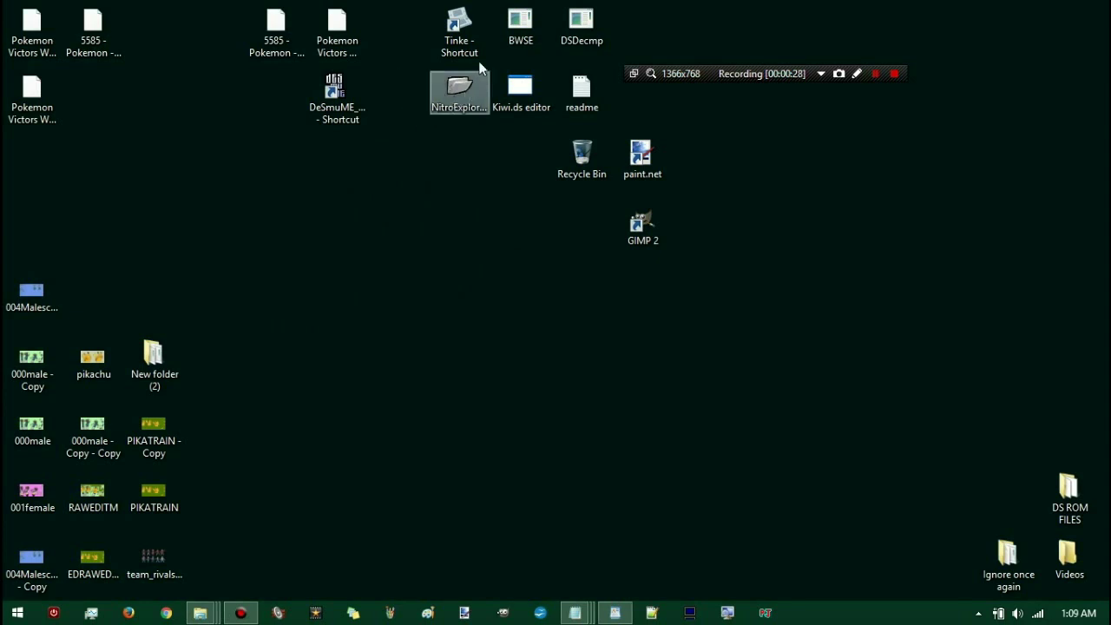
pyautogui.click(474, 35)
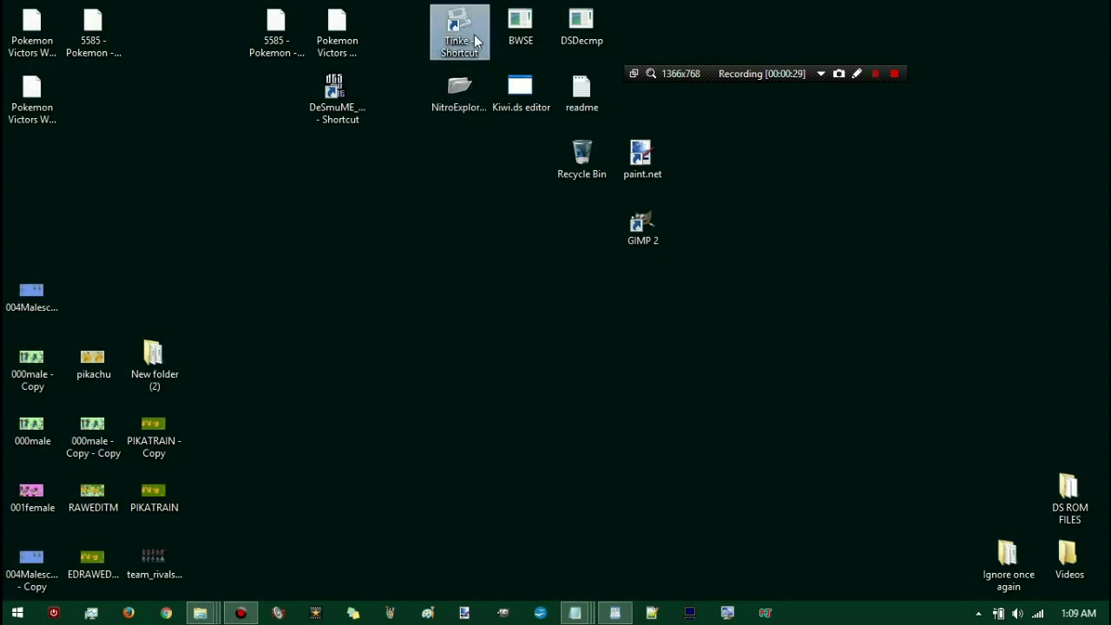
pyautogui.click(467, 87)
pyautogui.click(520, 37)
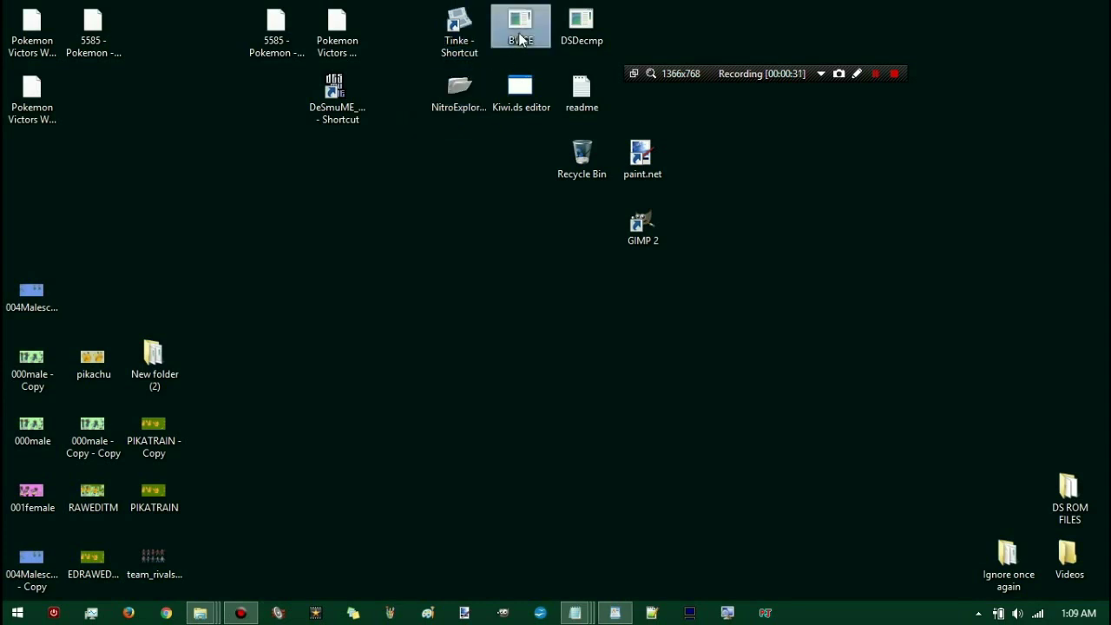
pyautogui.keyDown('ctrl'); pyautogui.click(526, 90); pyautogui.keyUp('ctrl')
pyautogui.click(526, 92)
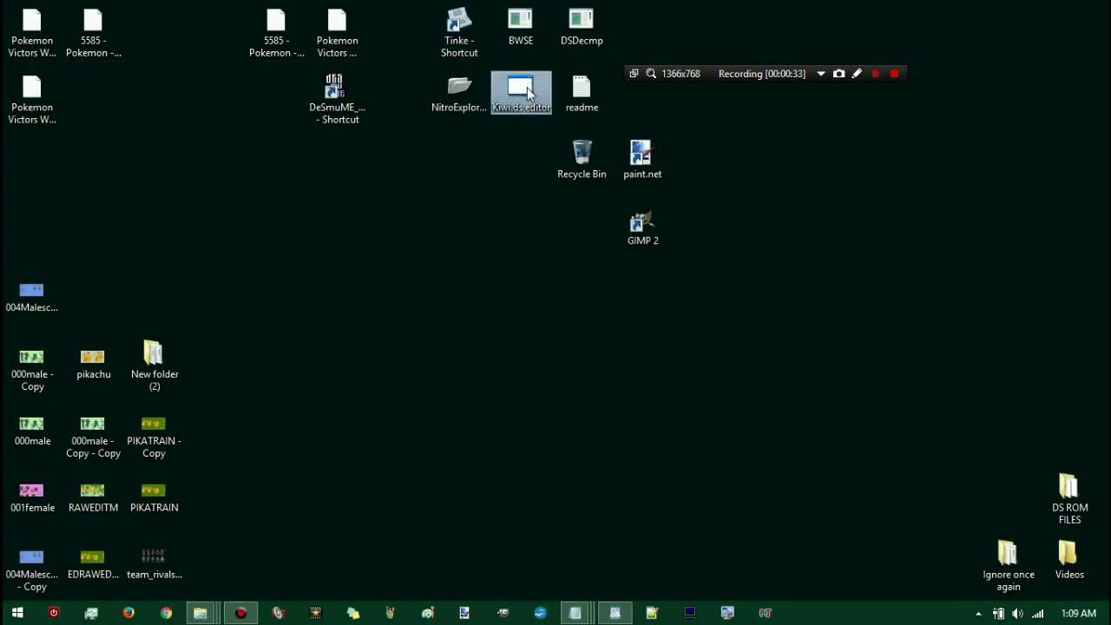
pyautogui.click(572, 40)
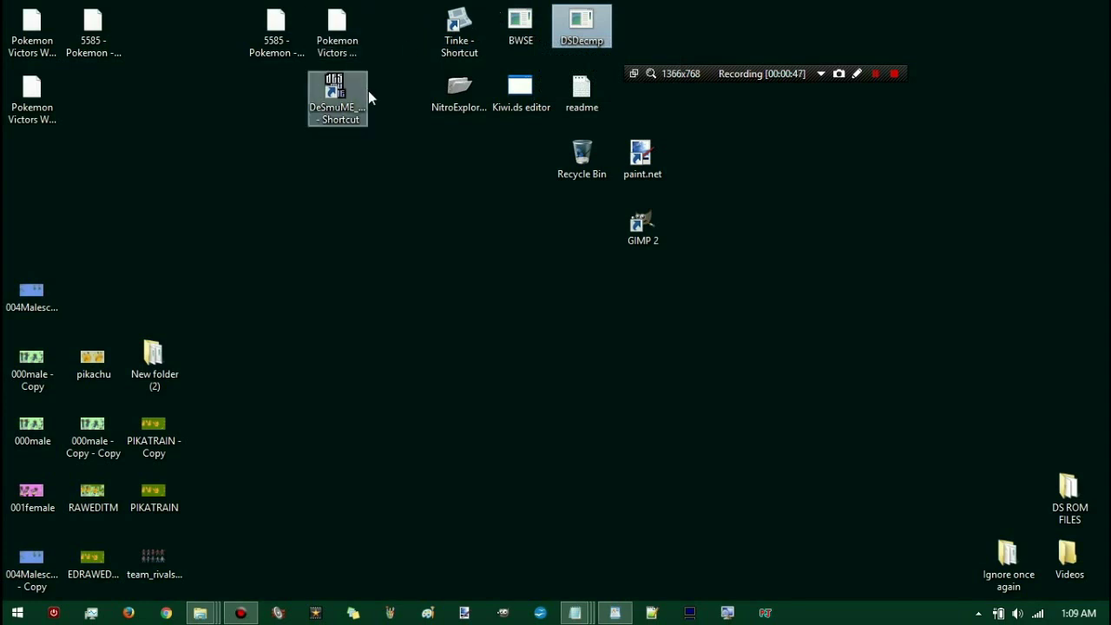
pyautogui.click(323, 117)
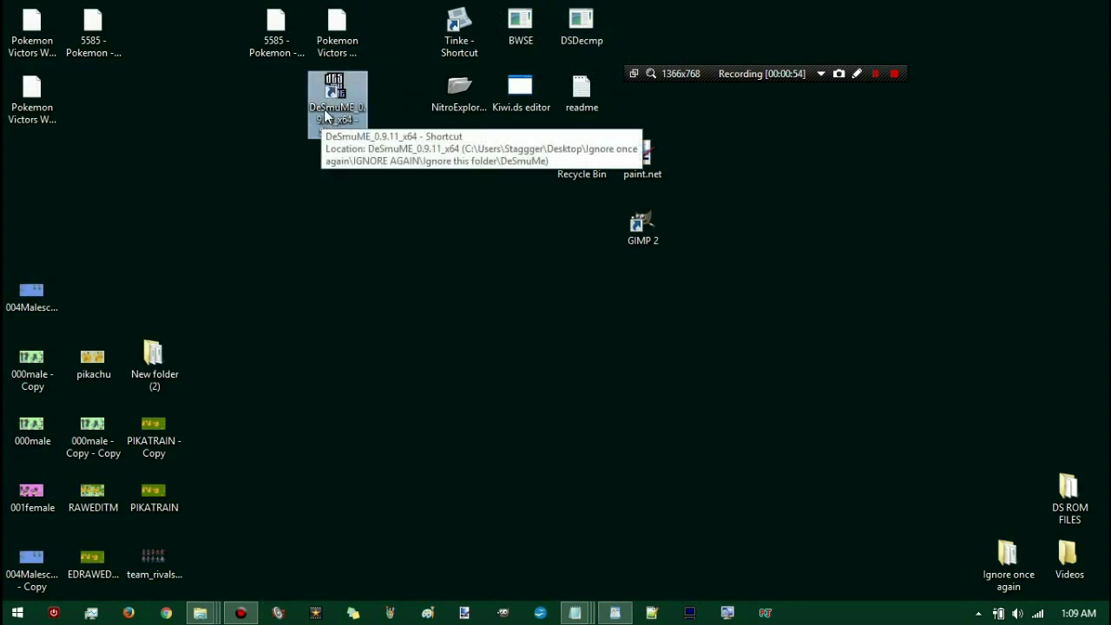
pyautogui.click(290, 52)
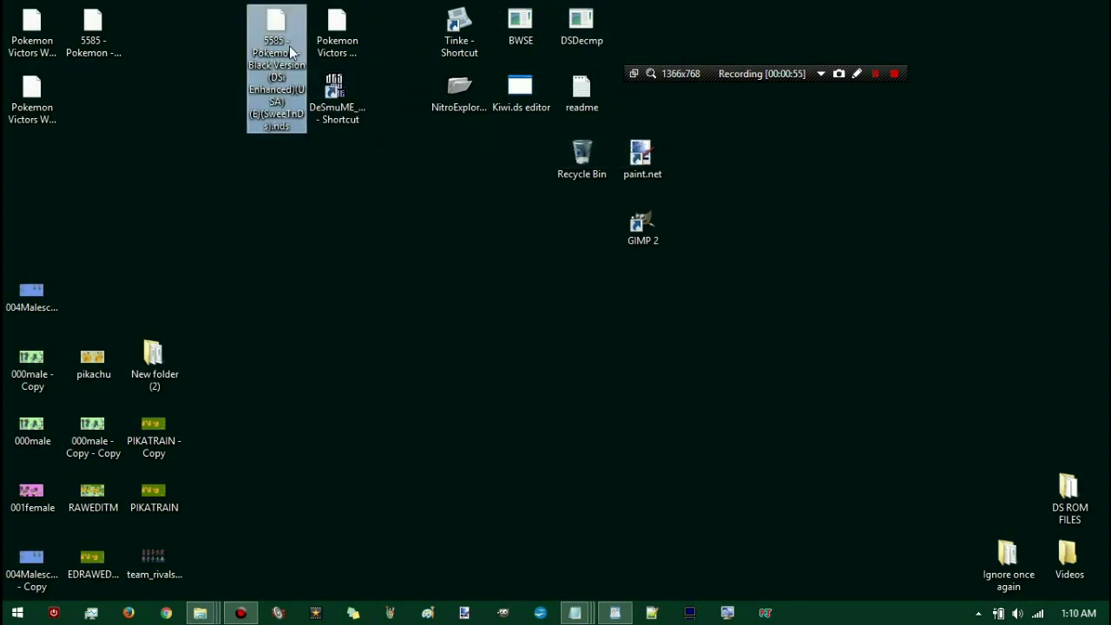
pyautogui.moveTo(291, 52); pyautogui.dragTo(313, 77)
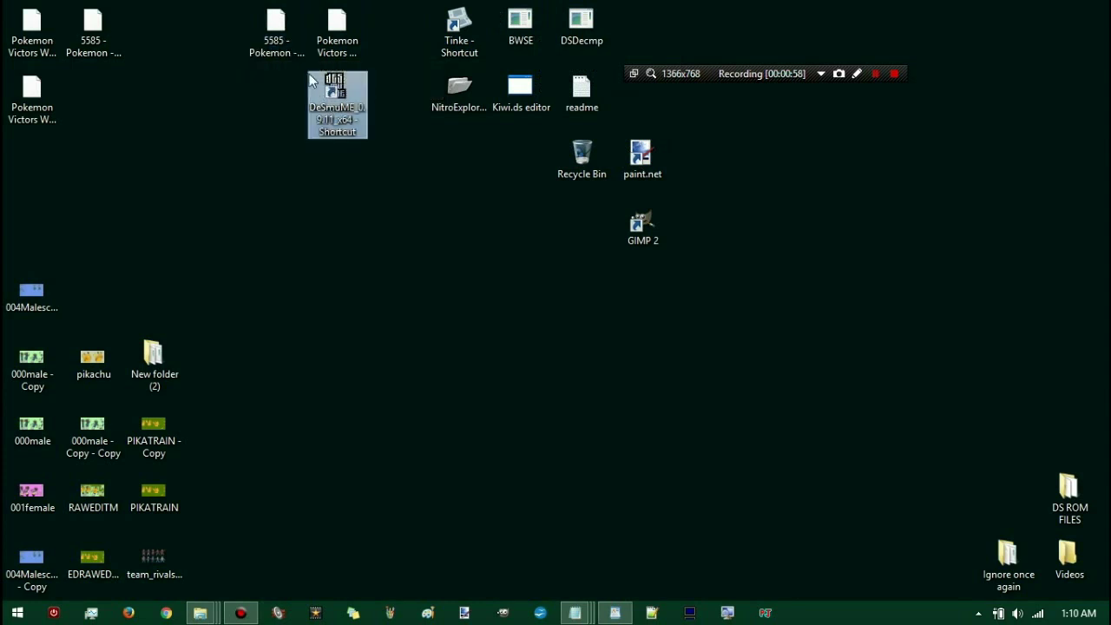
pyautogui.click(280, 37)
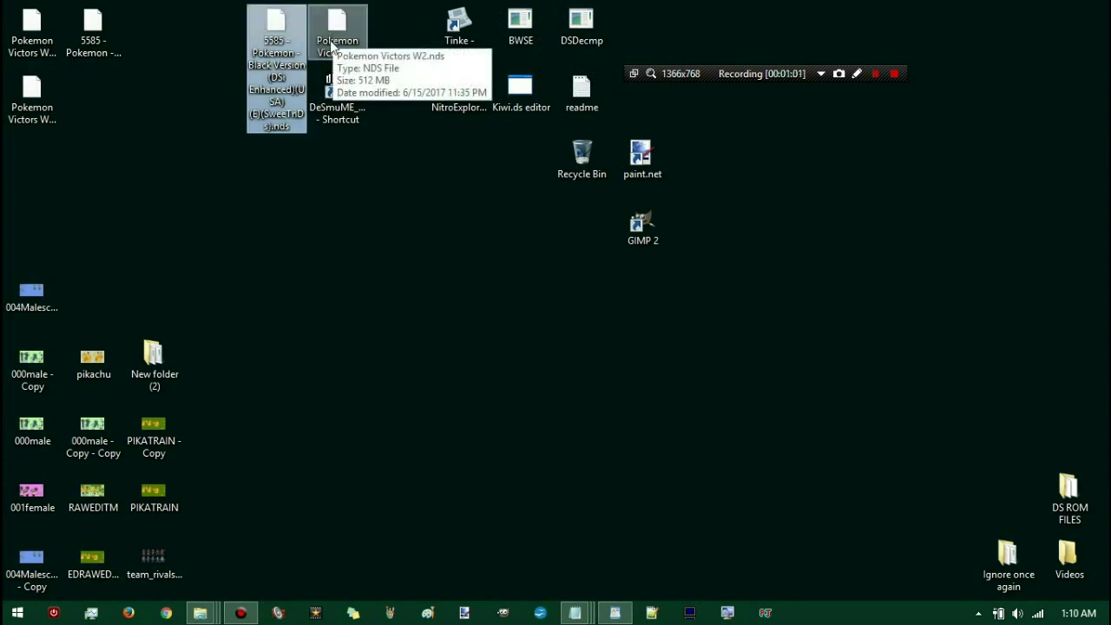
pyautogui.click(334, 40)
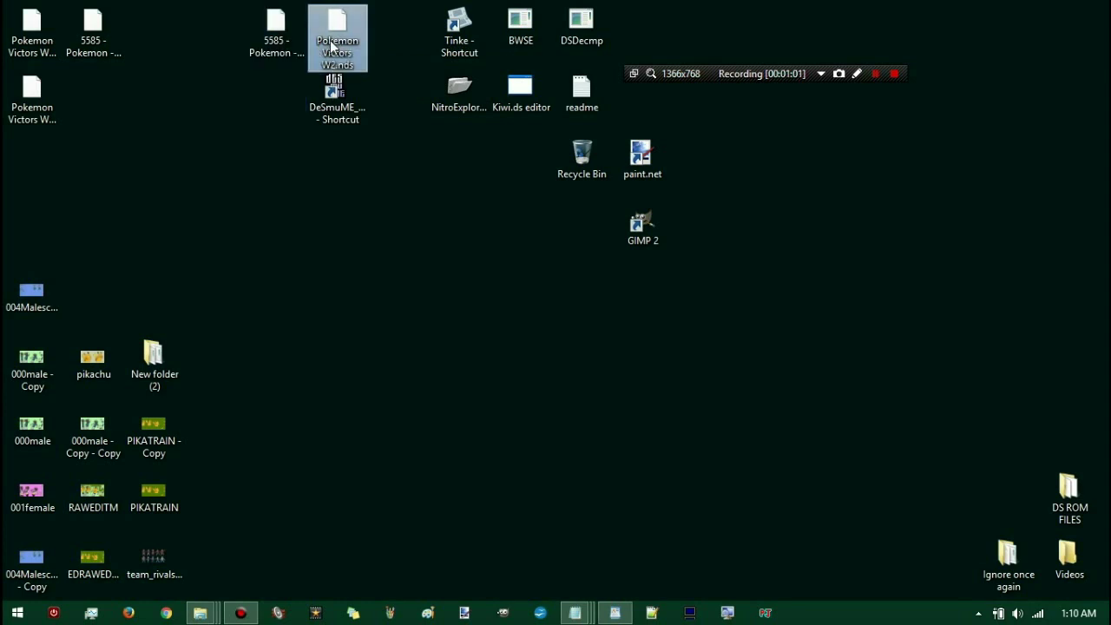
pyautogui.click(362, 149)
pyautogui.moveTo(697, 127)
pyautogui.mouseDown()
pyautogui.moveTo(675, 206)
pyautogui.moveTo(633, 278)
pyautogui.moveTo(667, 178)
pyautogui.moveTo(624, 269)
pyautogui.moveTo(734, 150)
pyautogui.mouseUp()
pyautogui.click(662, 147)
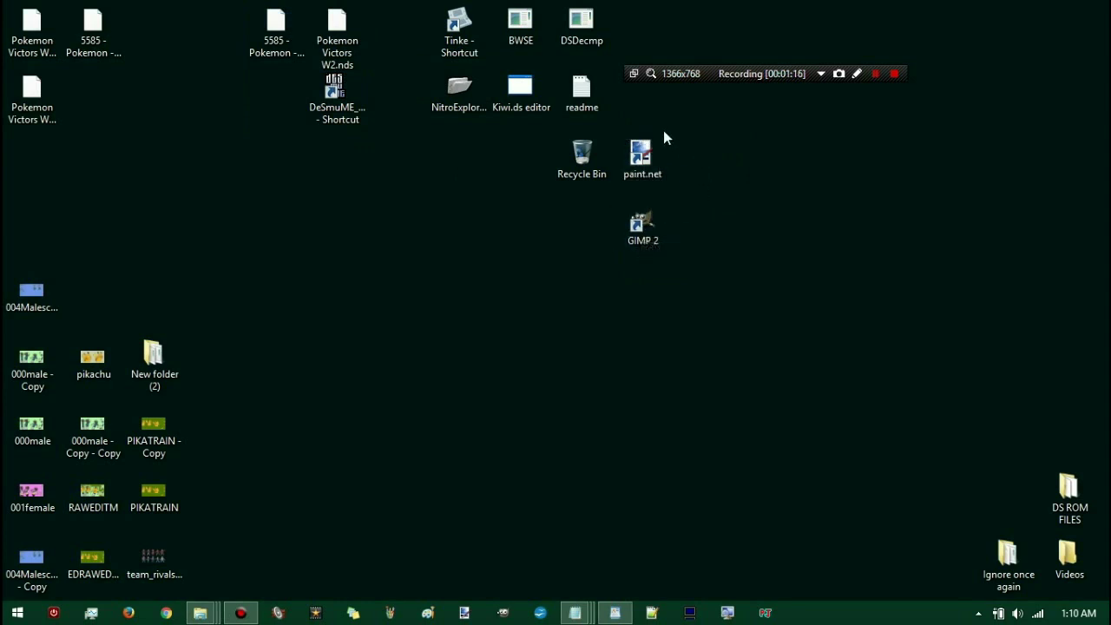
pyautogui.click(657, 151)
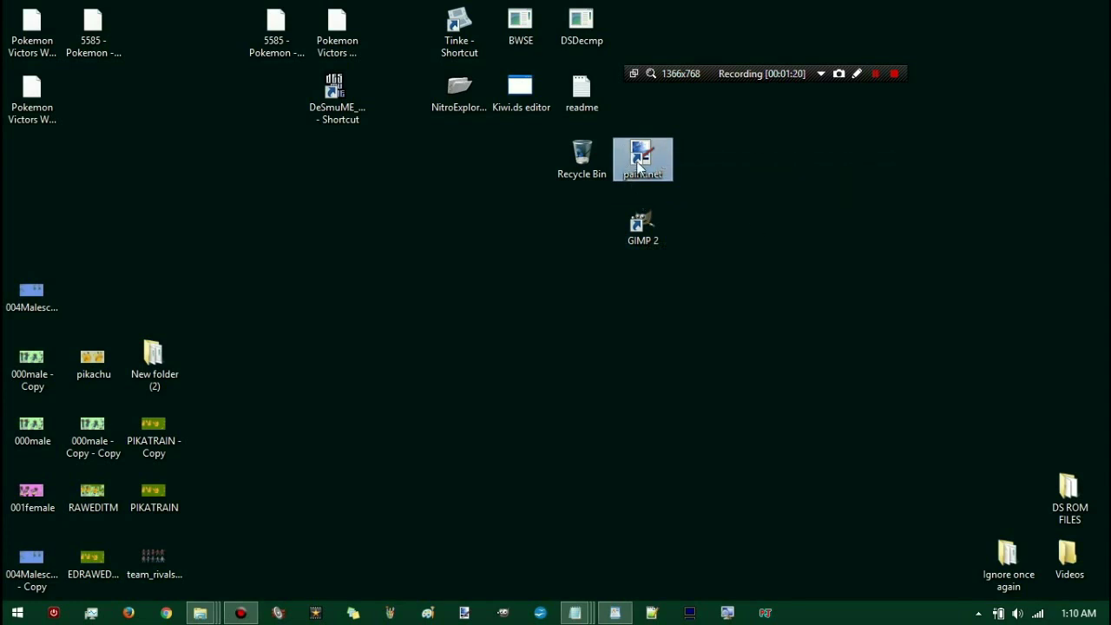
pyautogui.click(649, 228)
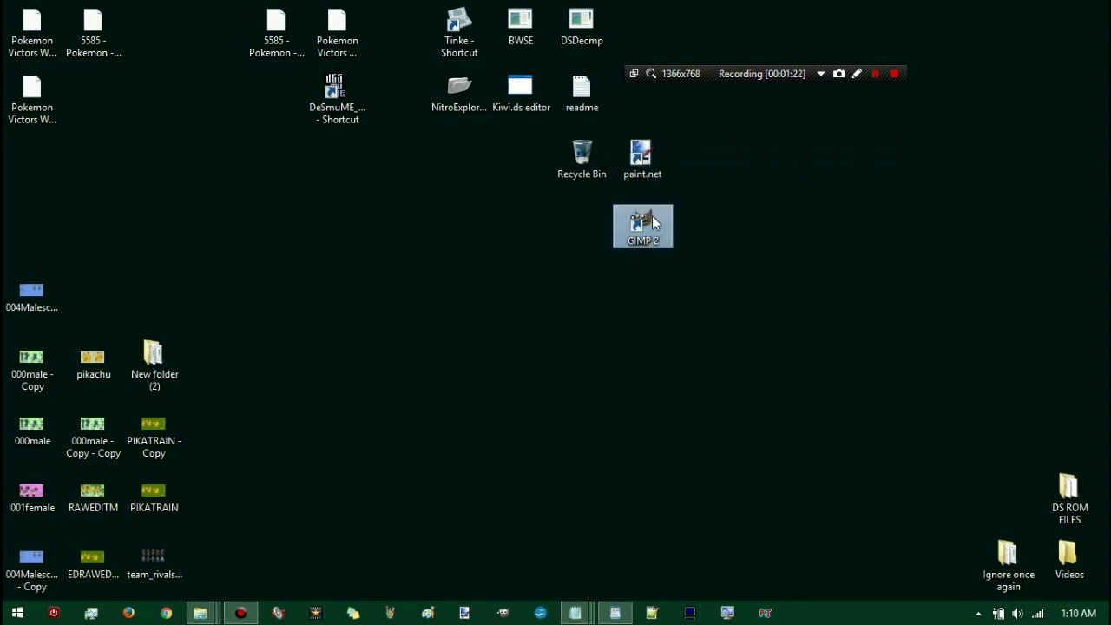
pyautogui.click(640, 156)
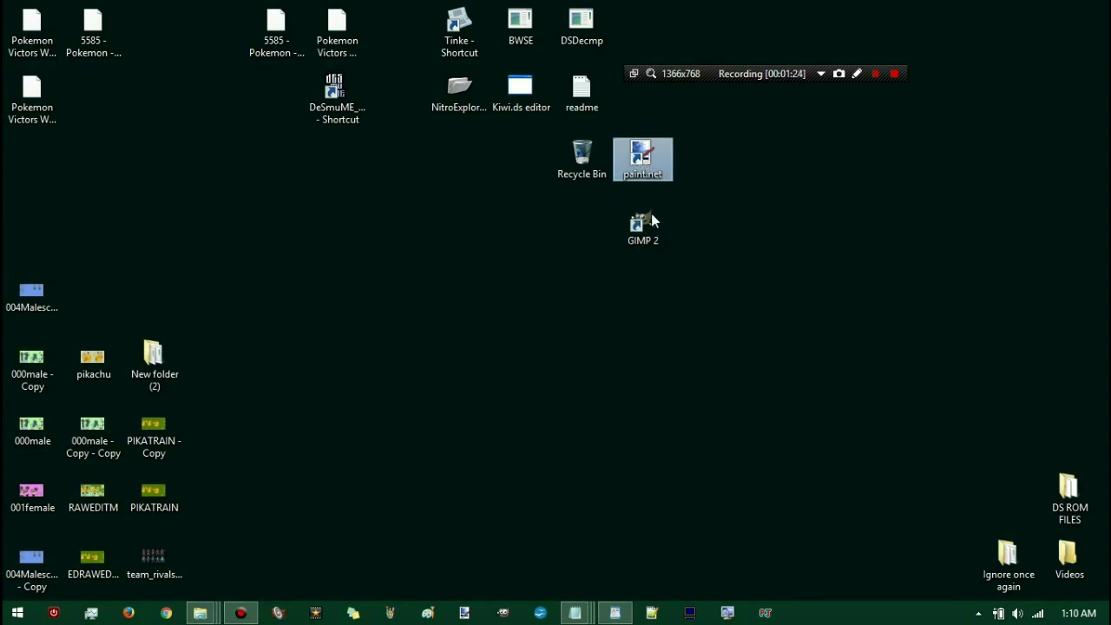
pyautogui.click(647, 221)
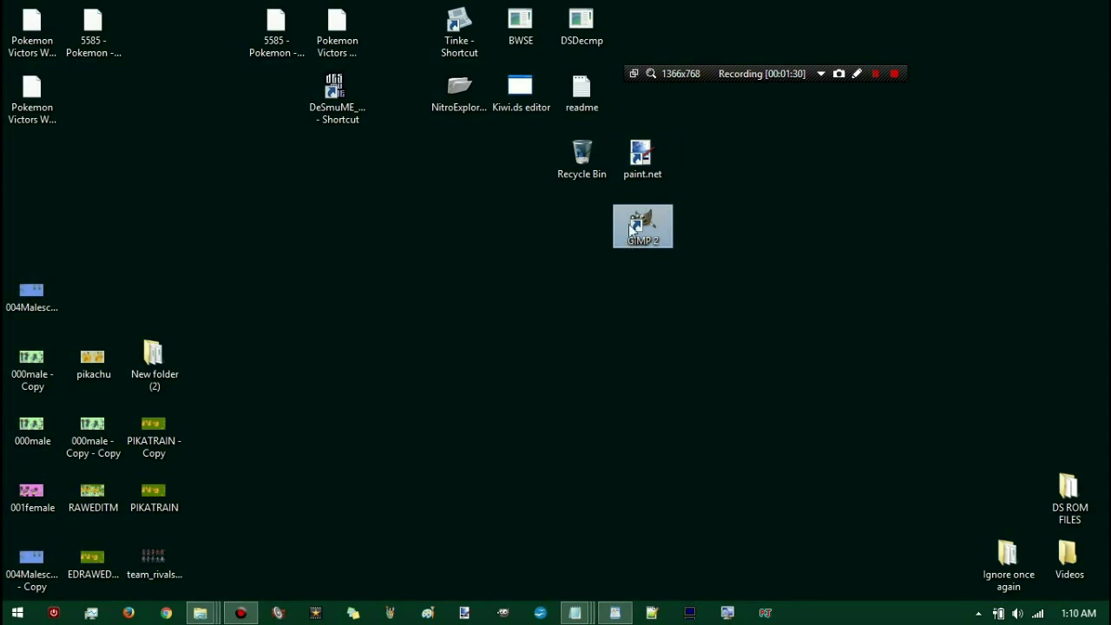
pyautogui.click(643, 160)
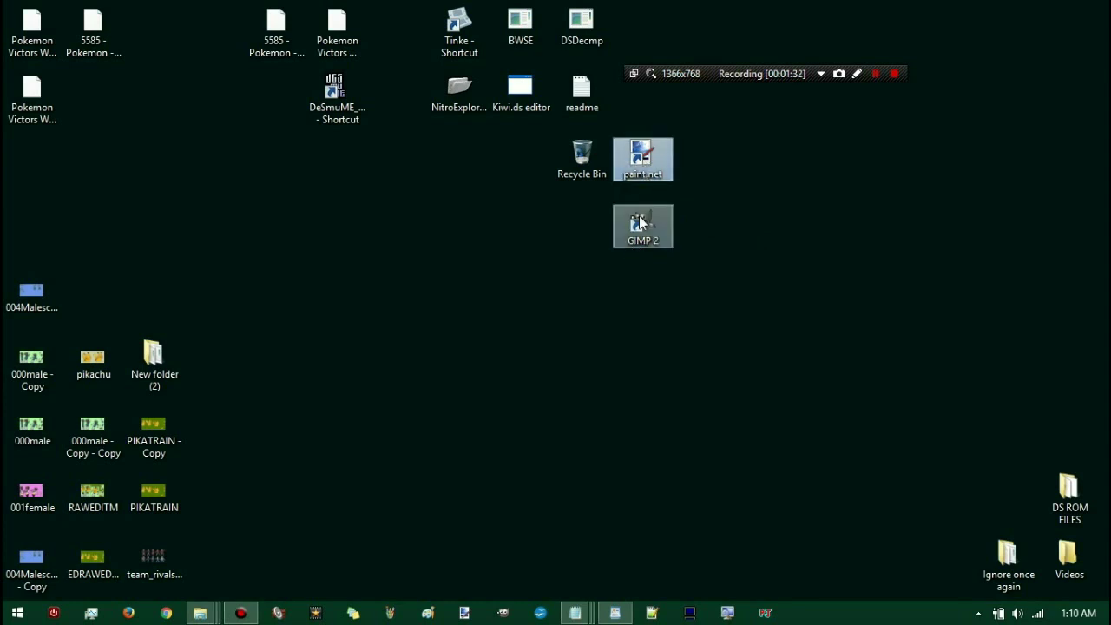
pyautogui.click(640, 223)
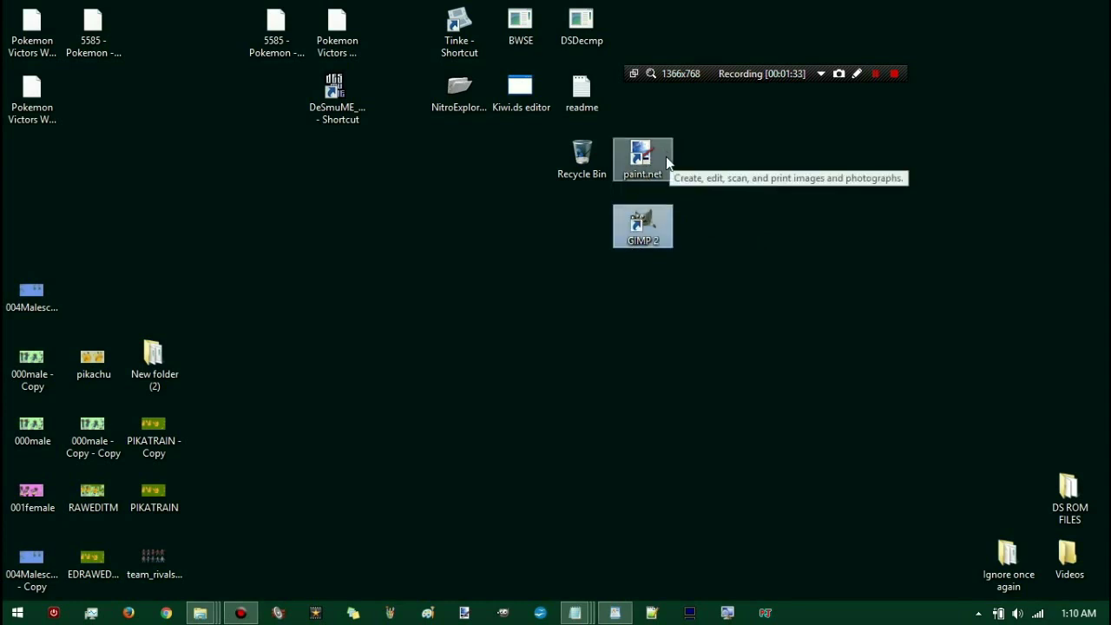
pyautogui.click(658, 172)
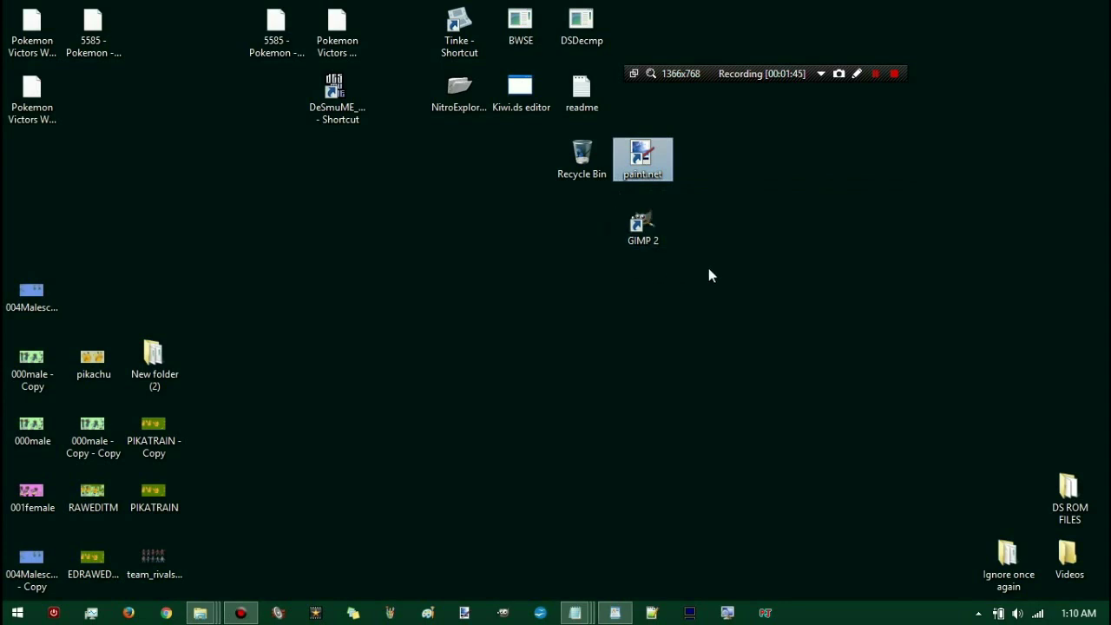
pyautogui.moveTo(737, 267); pyautogui.dragTo(622, 125)
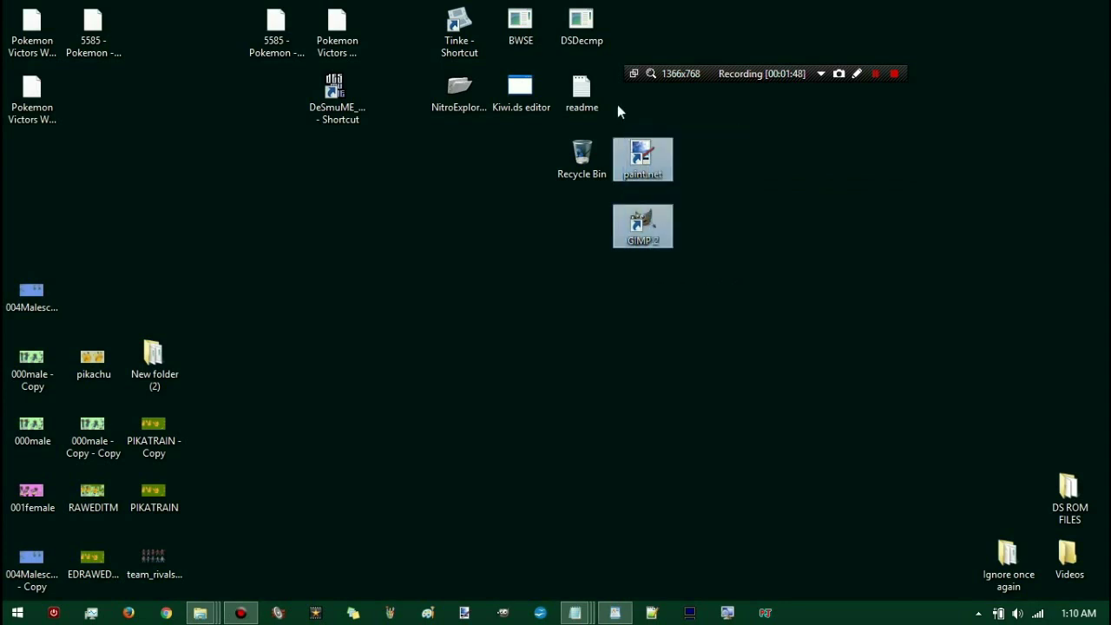
pyautogui.moveTo(616, 87)
pyautogui.mouseDown()
pyautogui.moveTo(655, 296)
pyautogui.moveTo(710, 305)
pyautogui.moveTo(641, 113)
pyautogui.moveTo(641, 284)
pyautogui.moveTo(640, 88)
pyautogui.moveTo(655, 298)
pyautogui.moveTo(645, 109)
pyautogui.moveTo(551, 70)
pyautogui.moveTo(622, 62)
pyautogui.moveTo(650, 117)
pyautogui.moveTo(671, 126)
pyautogui.mouseUp()
pyautogui.click(645, 108)
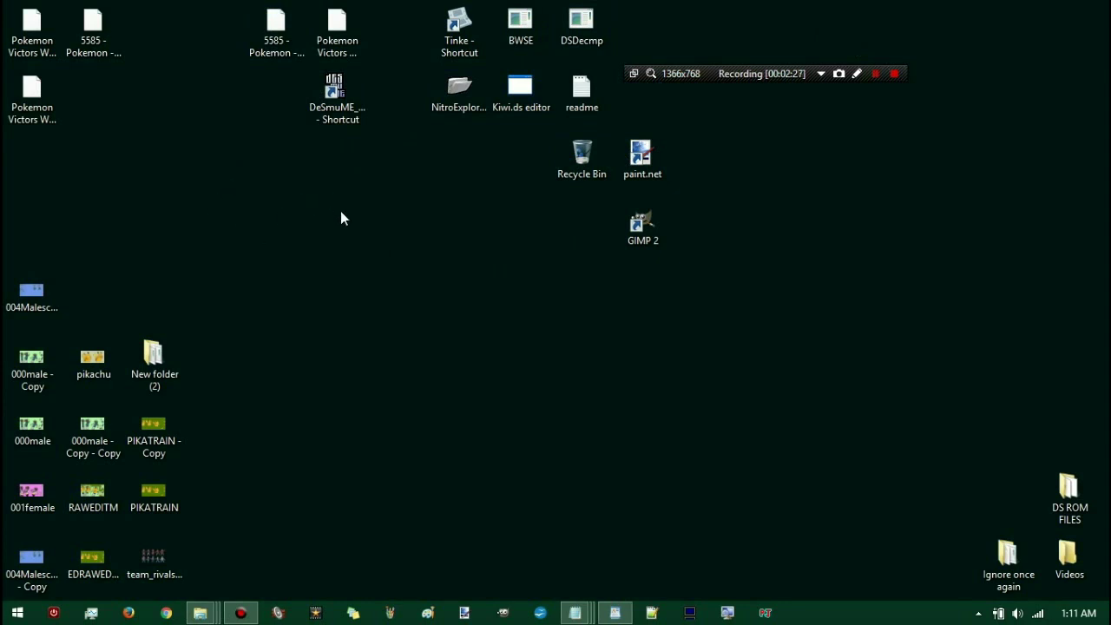
pyautogui.click(895, 73)
pyautogui.click(895, 73)
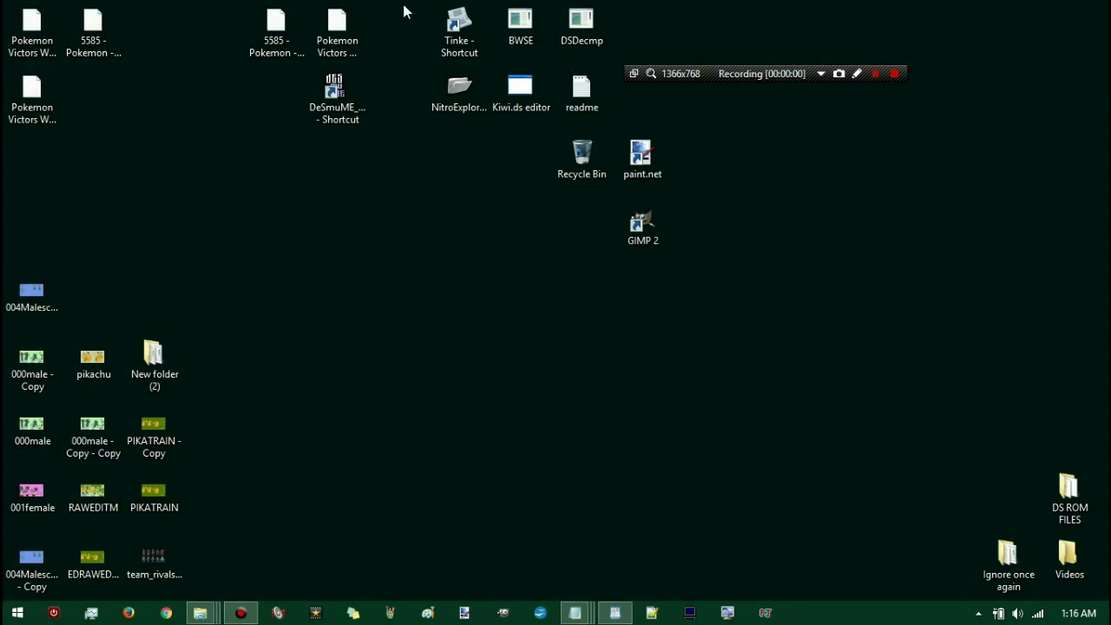
pyautogui.moveTo(422, 16); pyautogui.dragTo(654, 111)
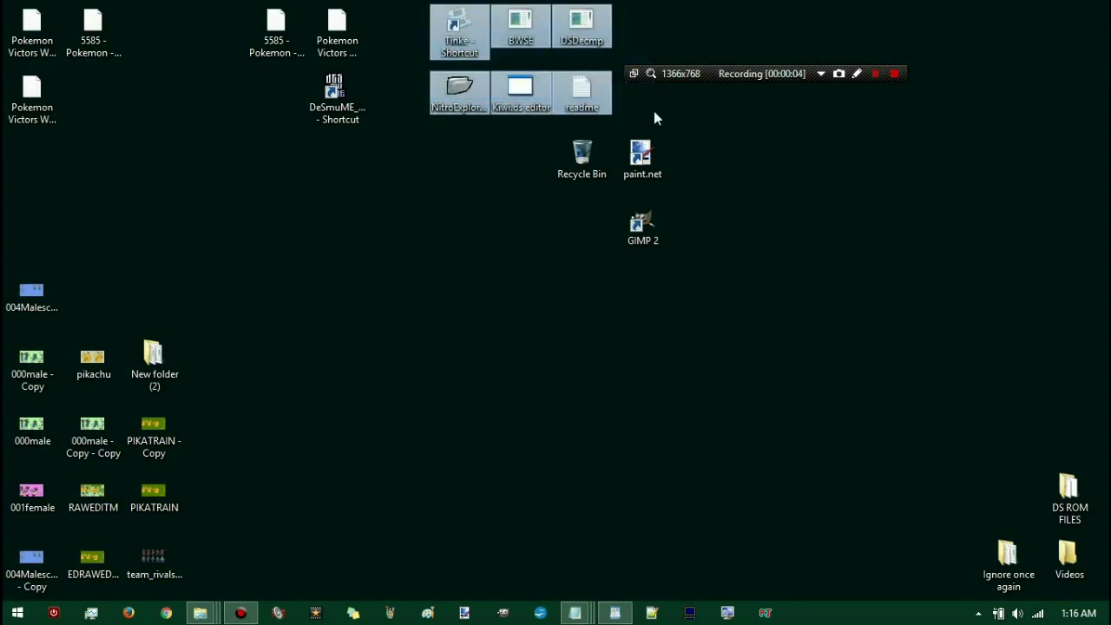
pyautogui.click(650, 111)
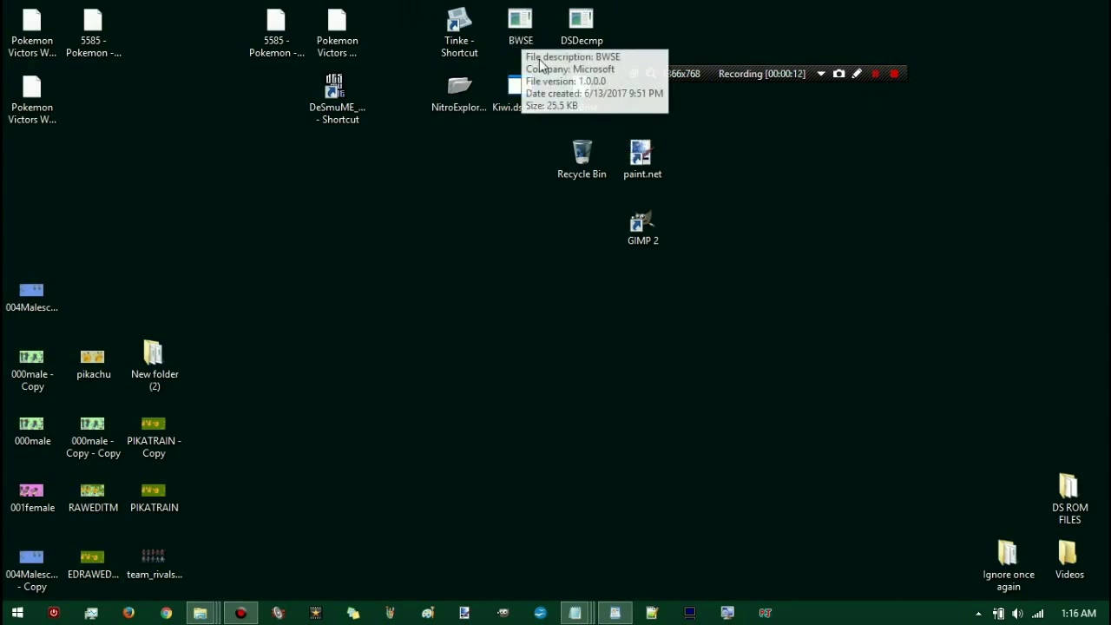
# Step: Read the readme's file paths for the BW and B2W2 Pokemon, front trainer and back trainer sprites, and close it
pyautogui.doubleClick(568, 90)
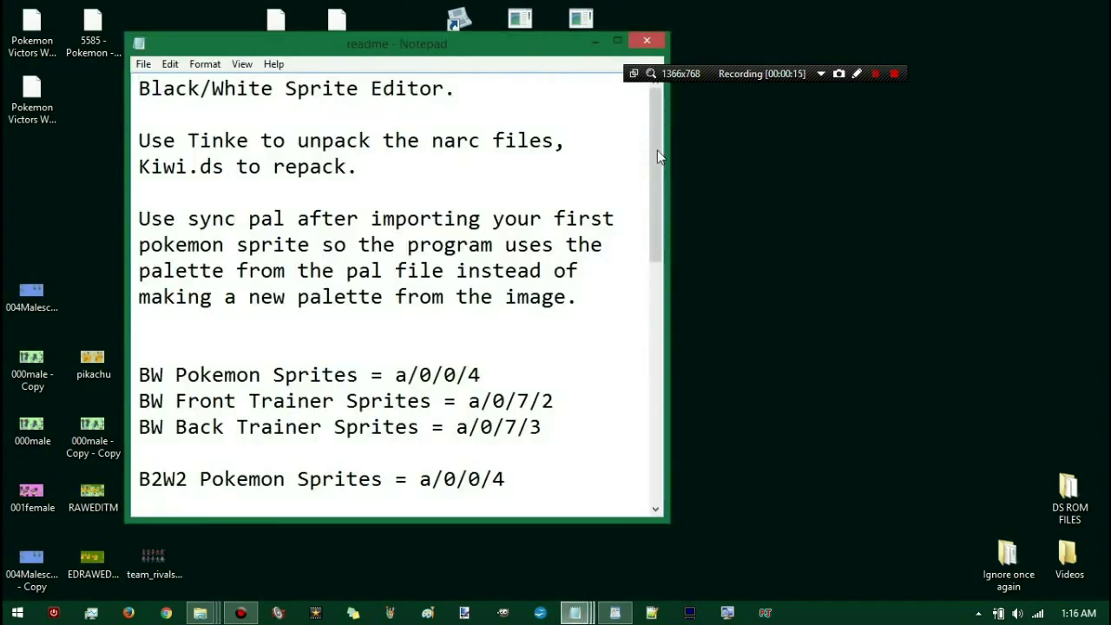
pyautogui.moveTo(659, 163); pyautogui.dragTo(655, 226)
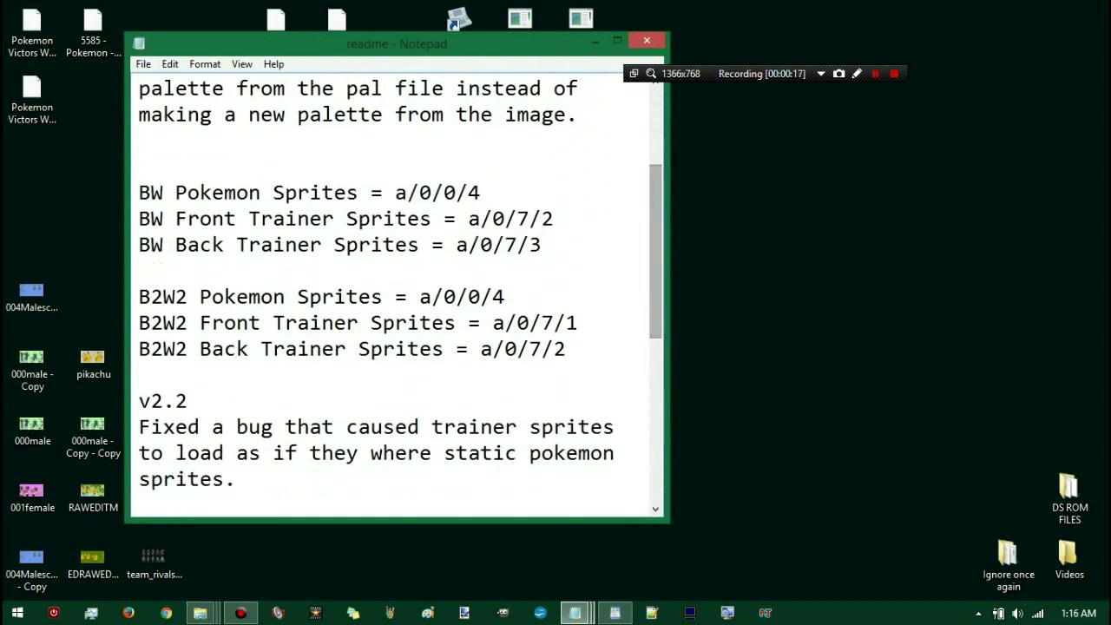
pyautogui.moveTo(395, 192); pyautogui.dragTo(456, 244)
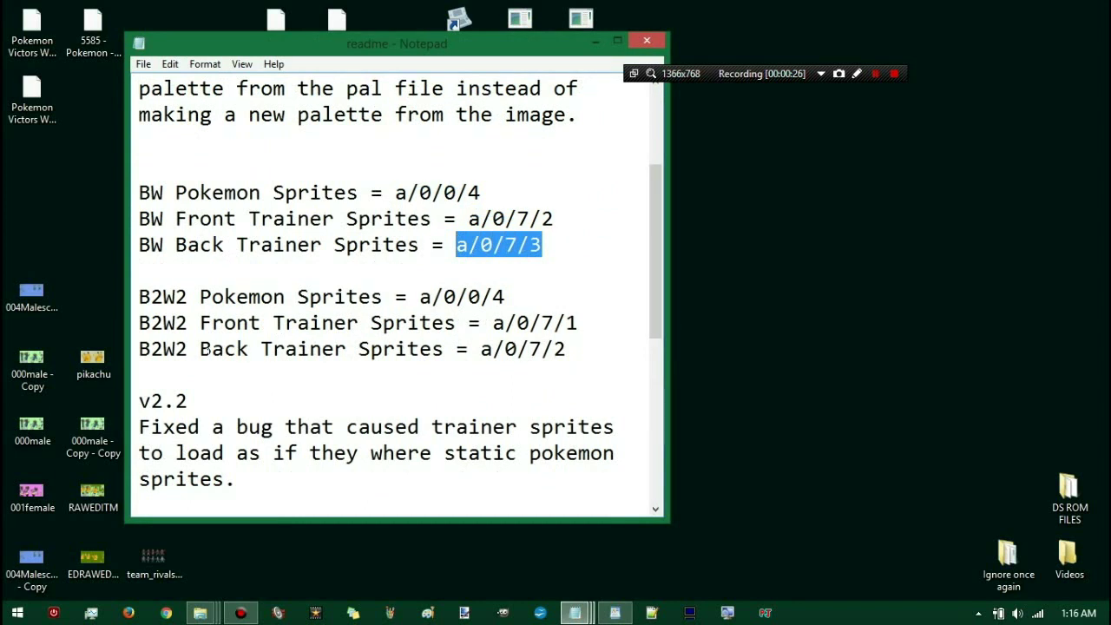
pyautogui.moveTo(199, 349); pyautogui.dragTo(443, 349)
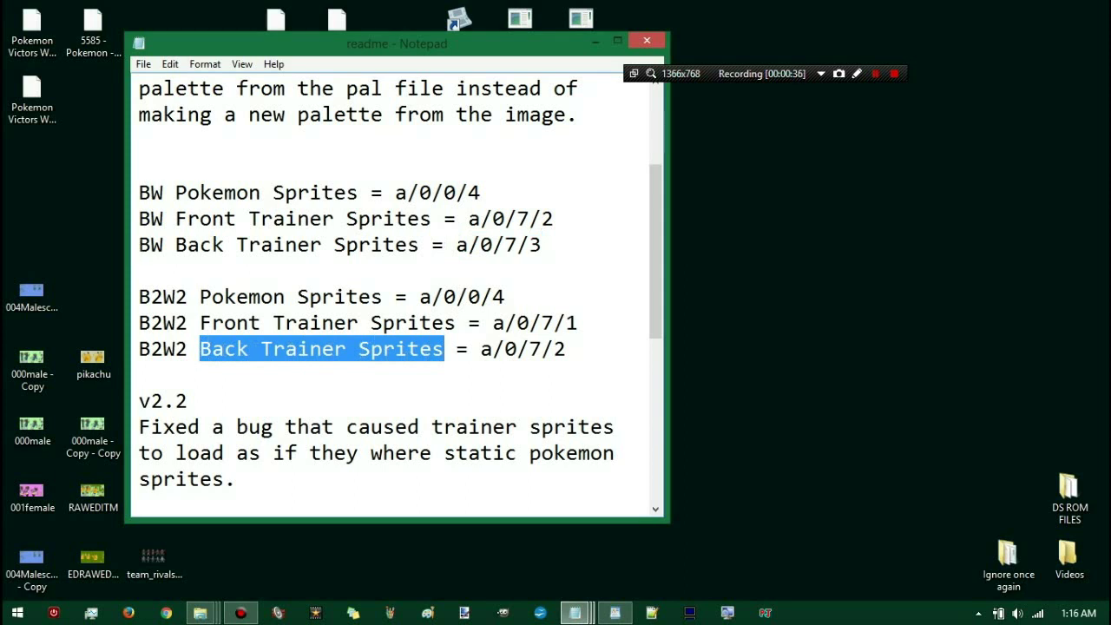
pyautogui.click(643, 43)
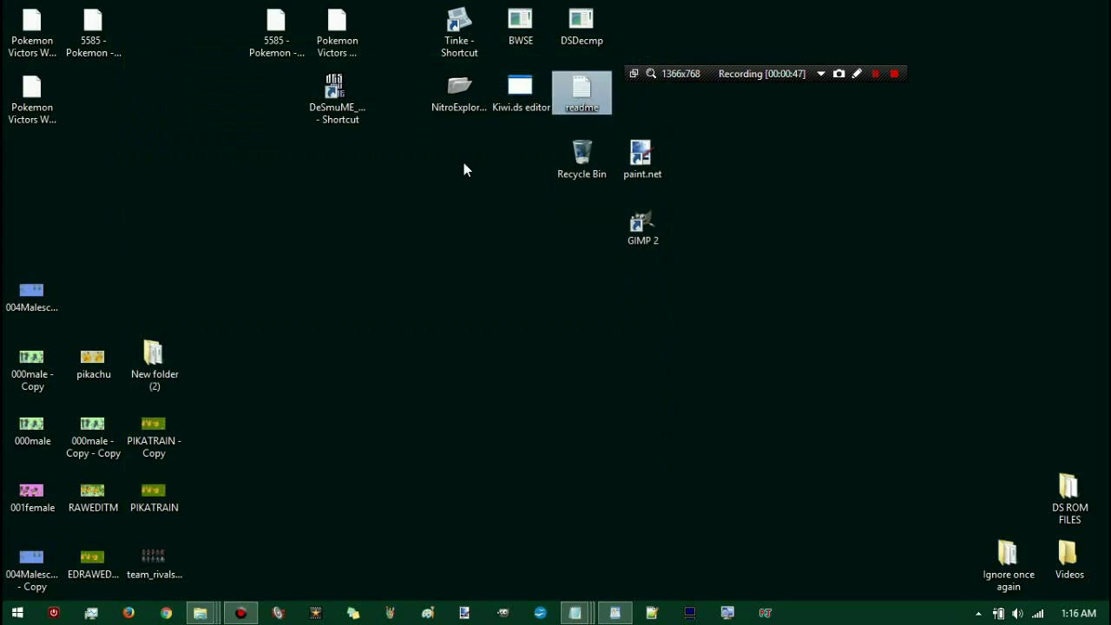
pyautogui.click(464, 162)
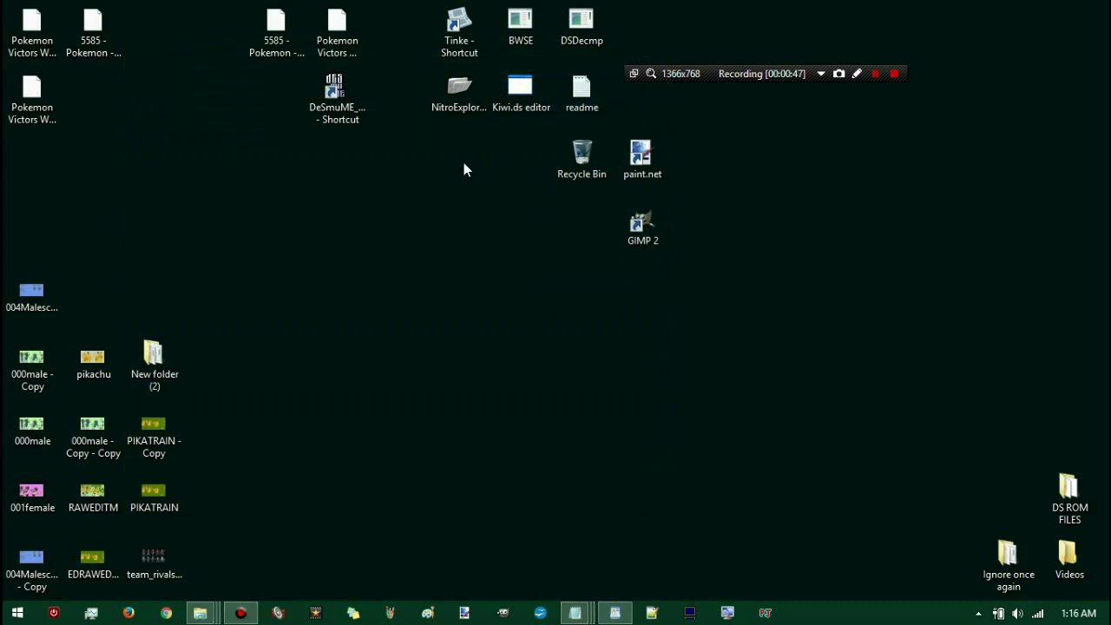
# Step: Launch Nitro Explorer 2 and load the ROM Pokemon Victors W2 - Copy.nds
pyautogui.click(462, 93)
pyautogui.doubleClick(461, 93)
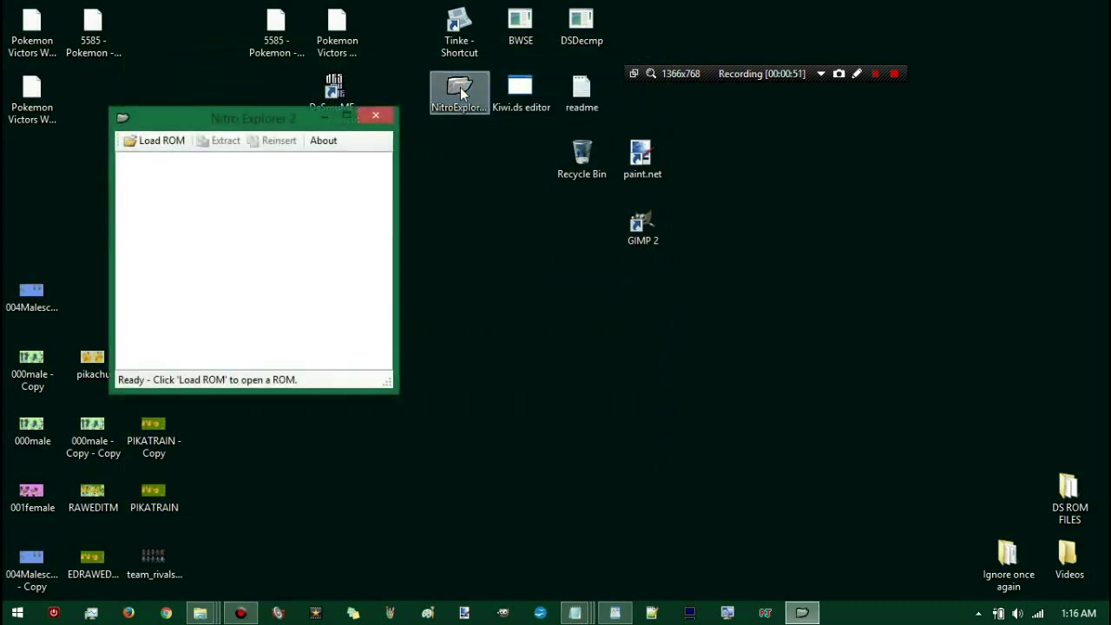
pyautogui.click(178, 148)
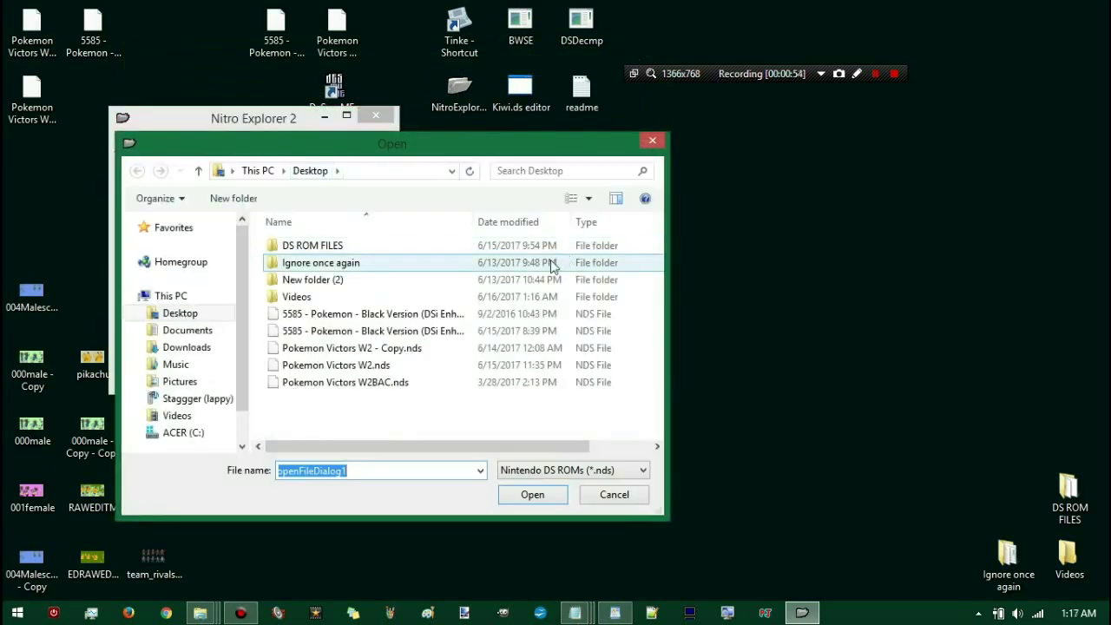
pyautogui.doubleClick(403, 348)
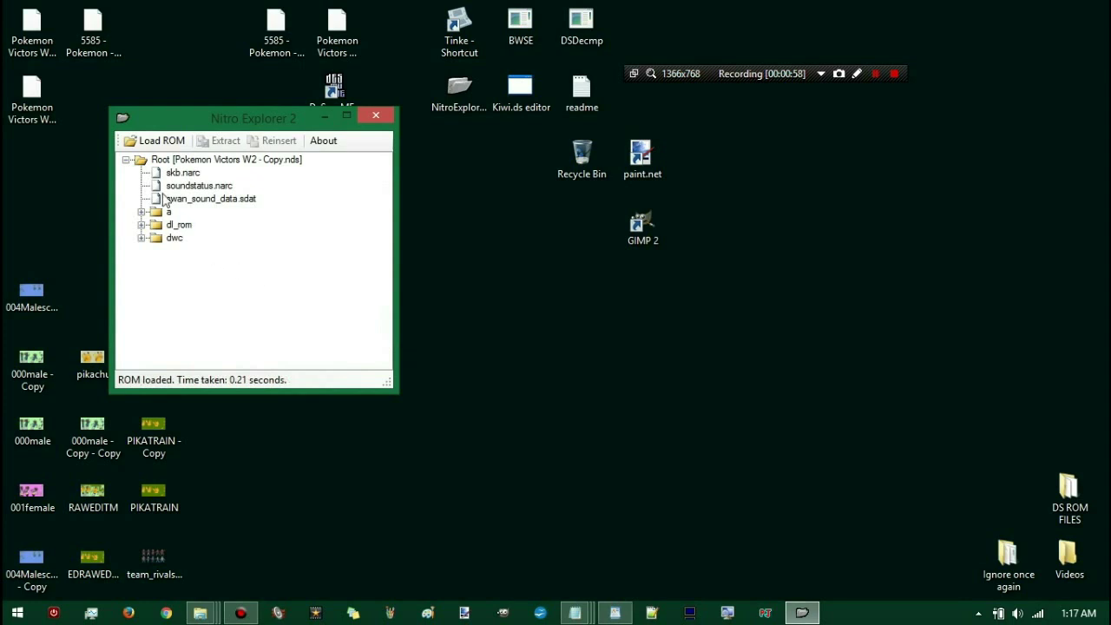
# Step: Expand the folder path a/0/7 in the loaded ROM and select file 2
pyautogui.click(140, 212)
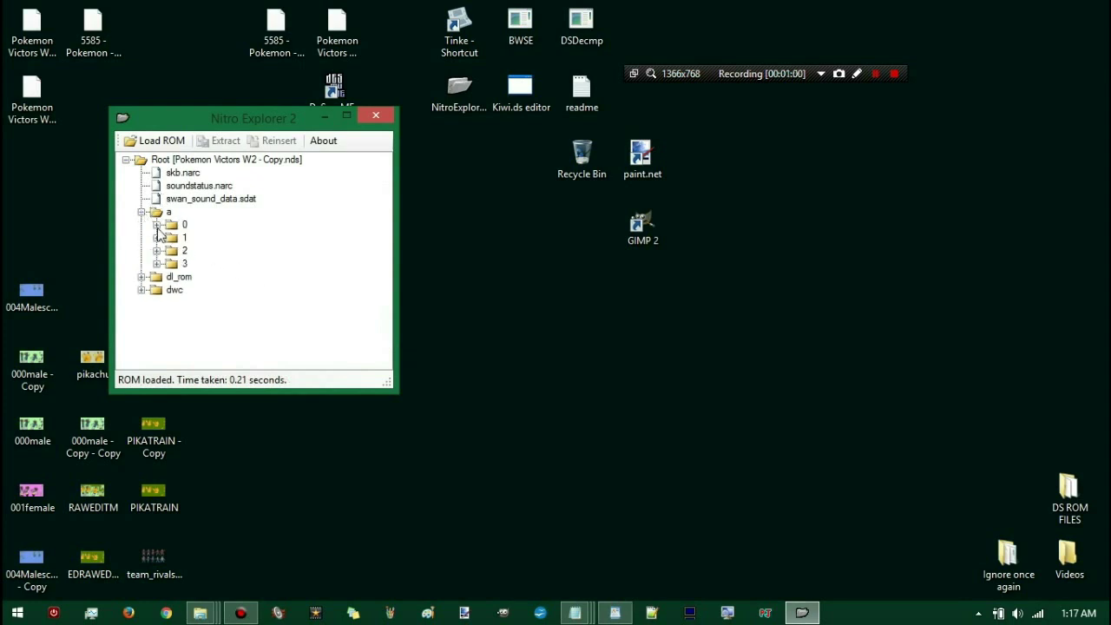
pyautogui.click(156, 225)
pyautogui.click(172, 328)
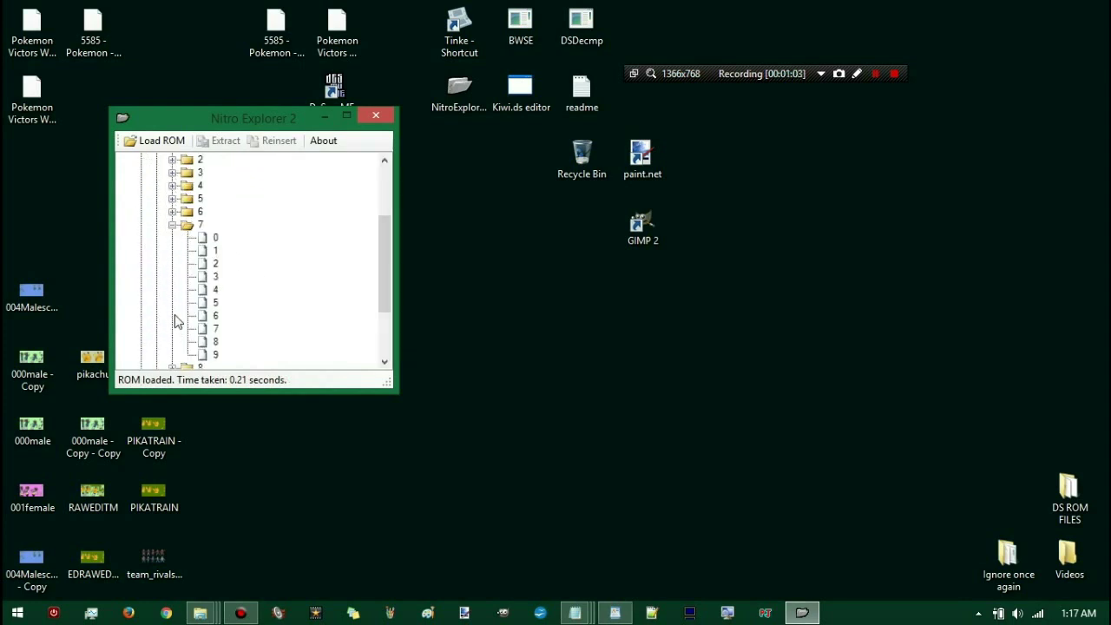
pyautogui.click(205, 277)
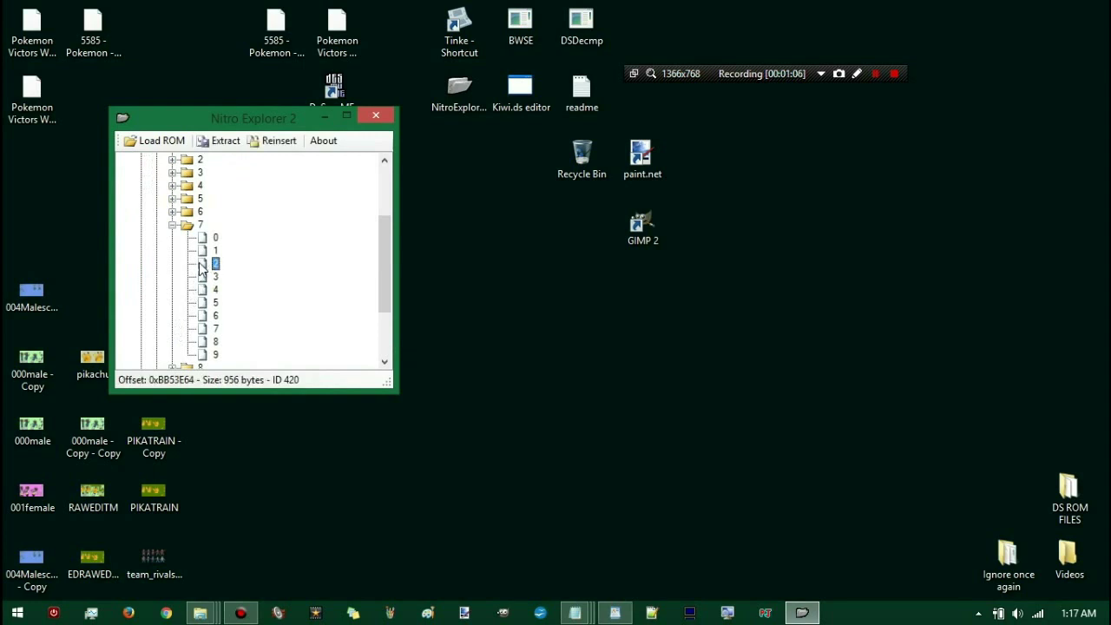
# Step: Extract the selected file to the Desktop as BW2_a072.narc and close Nitro Explorer 2
pyautogui.click(226, 140)
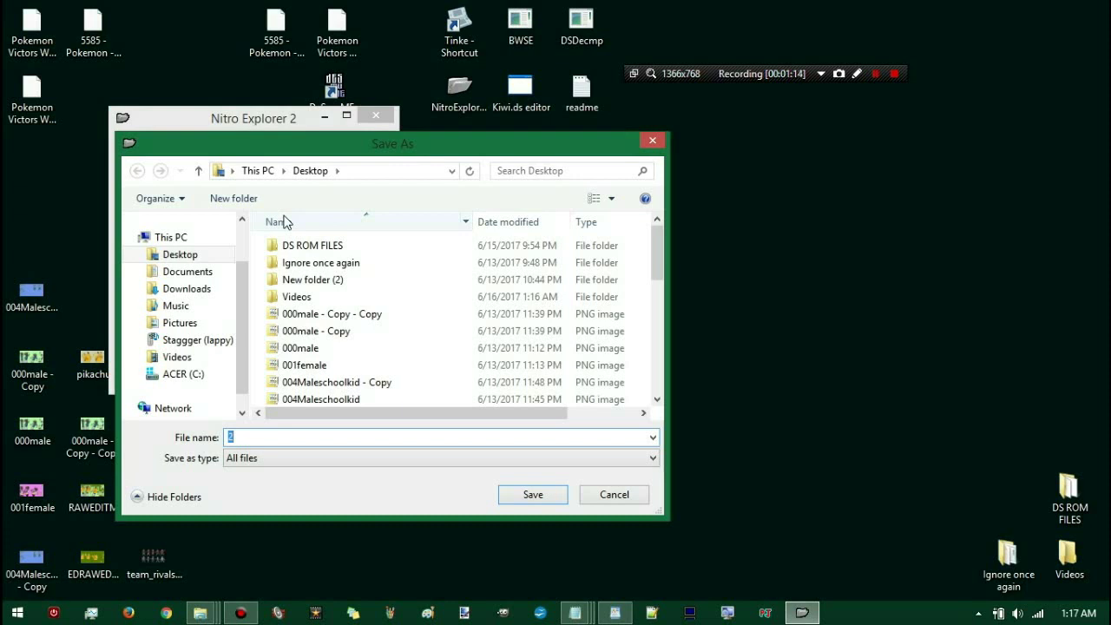
pyautogui.write('.na')
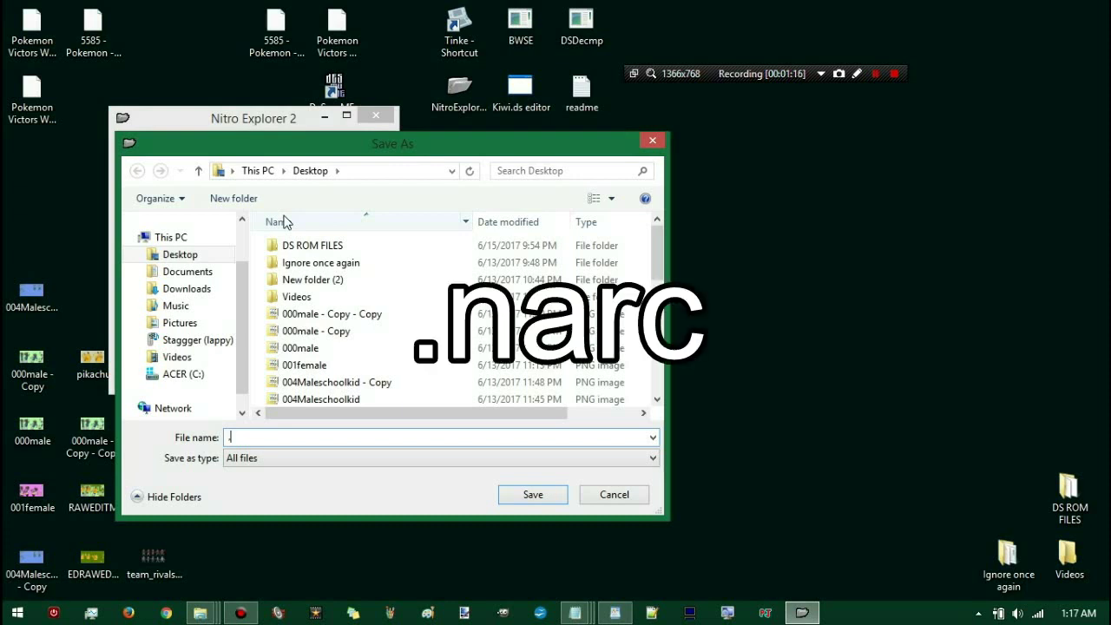
pyautogui.write('rc')
pyautogui.press('BackSpace')
pyautogui.press('BackSpace')
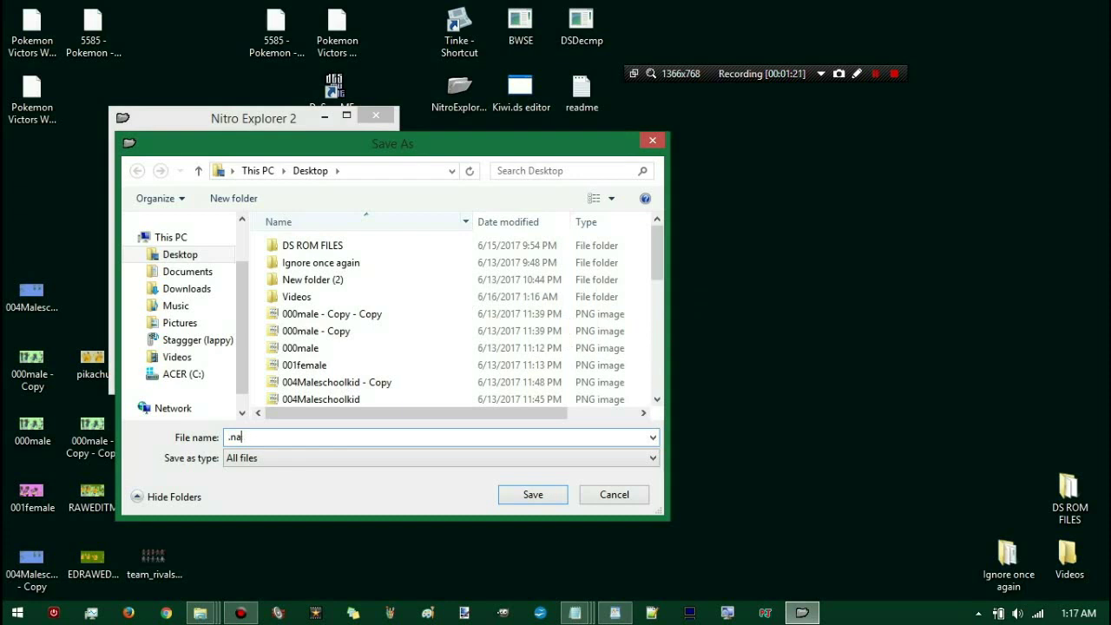
pyautogui.write('rc')
pyautogui.click(229, 437)
pyautogui.write('BW2_0')
pyautogui.press('BackSpace')
pyautogui.write('a072')
pyautogui.click(533, 495)
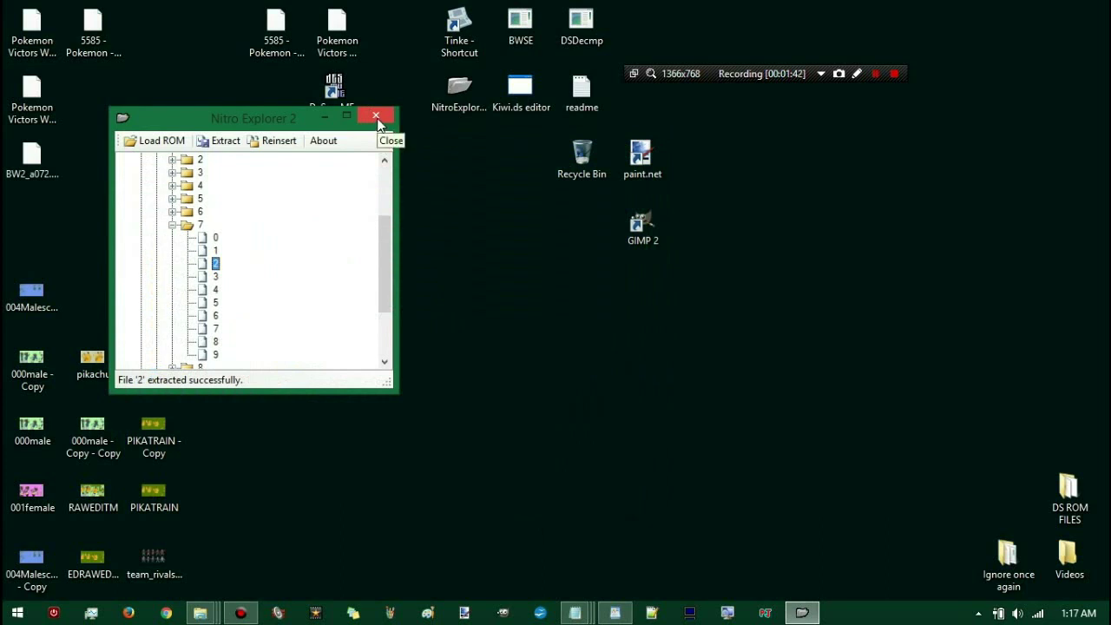
pyautogui.click(377, 119)
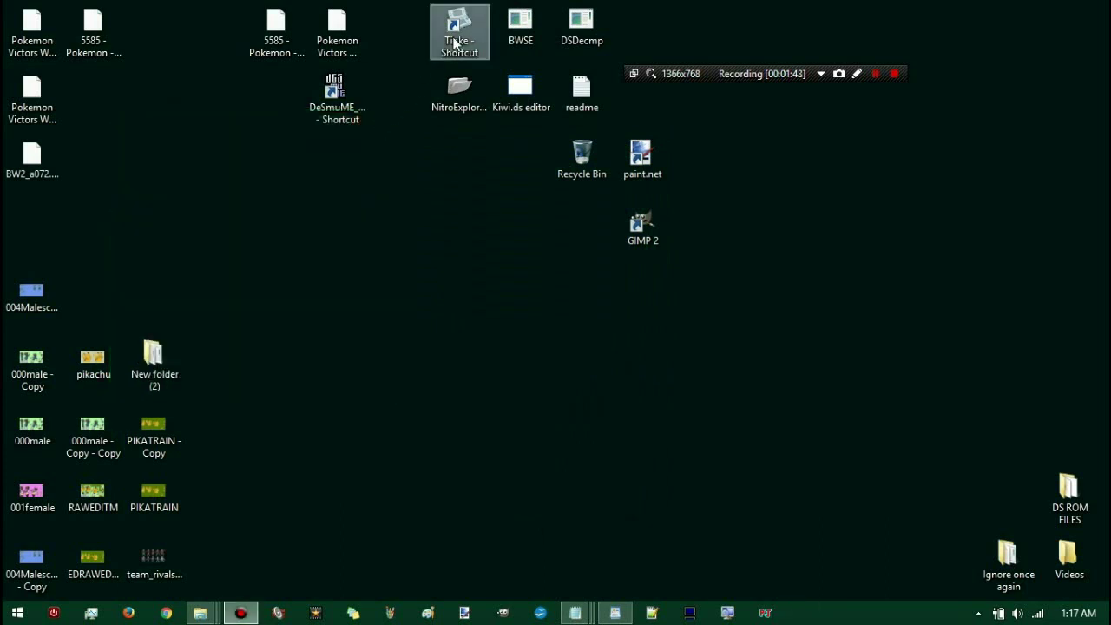
# Step: Launch Tinke and open BW2_a072.narc from the Desktop
pyautogui.doubleClick(454, 43)
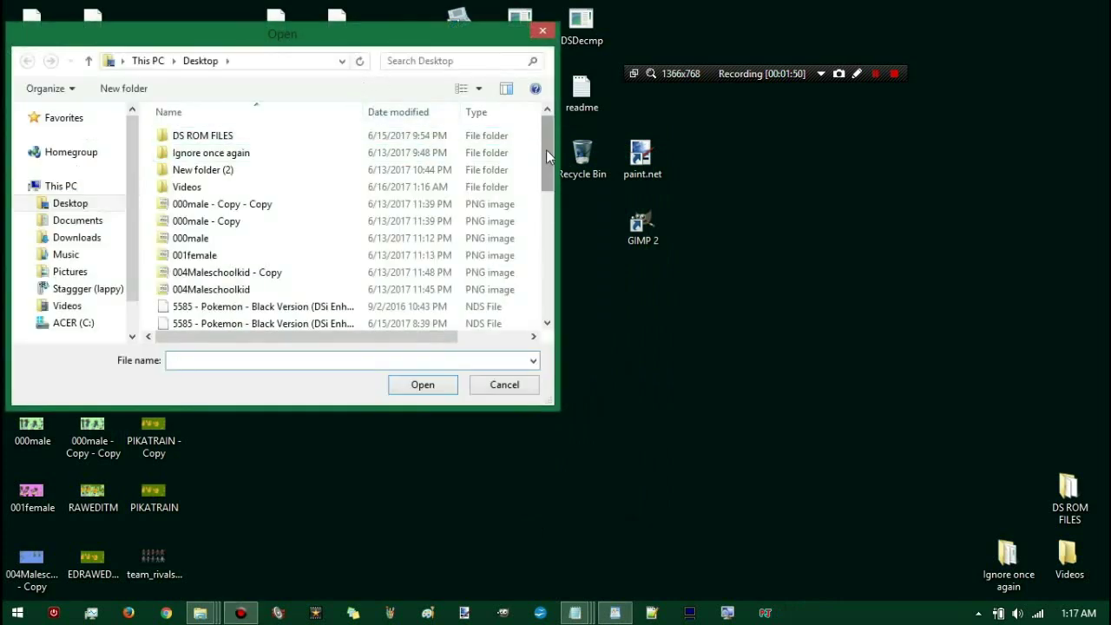
pyautogui.moveTo(547, 152); pyautogui.dragTo(536, 199)
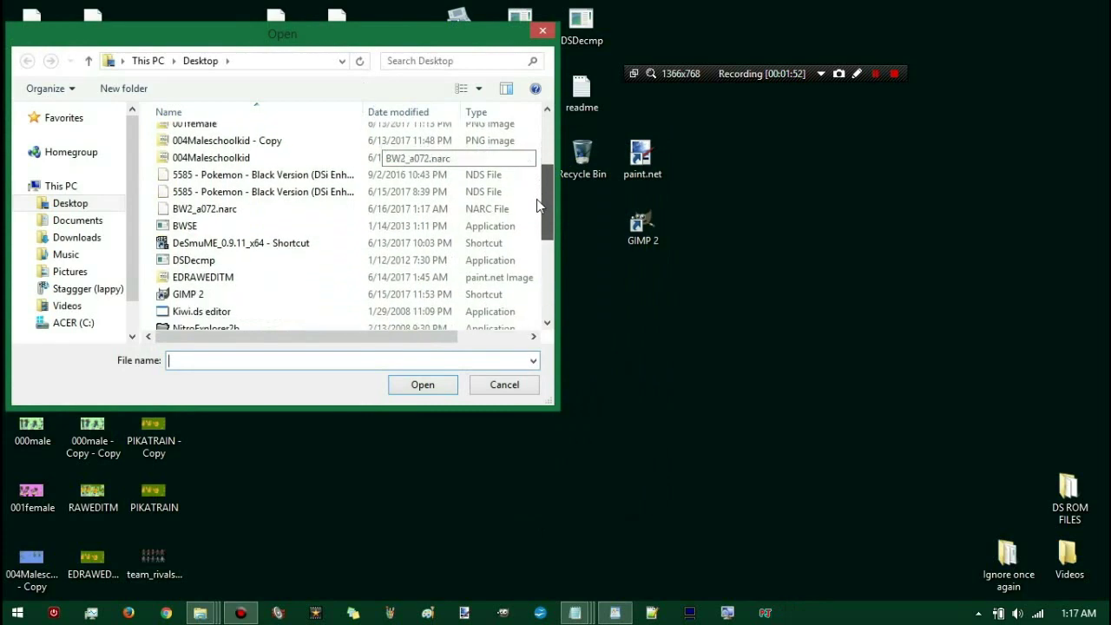
pyautogui.click(260, 206)
pyautogui.click(425, 385)
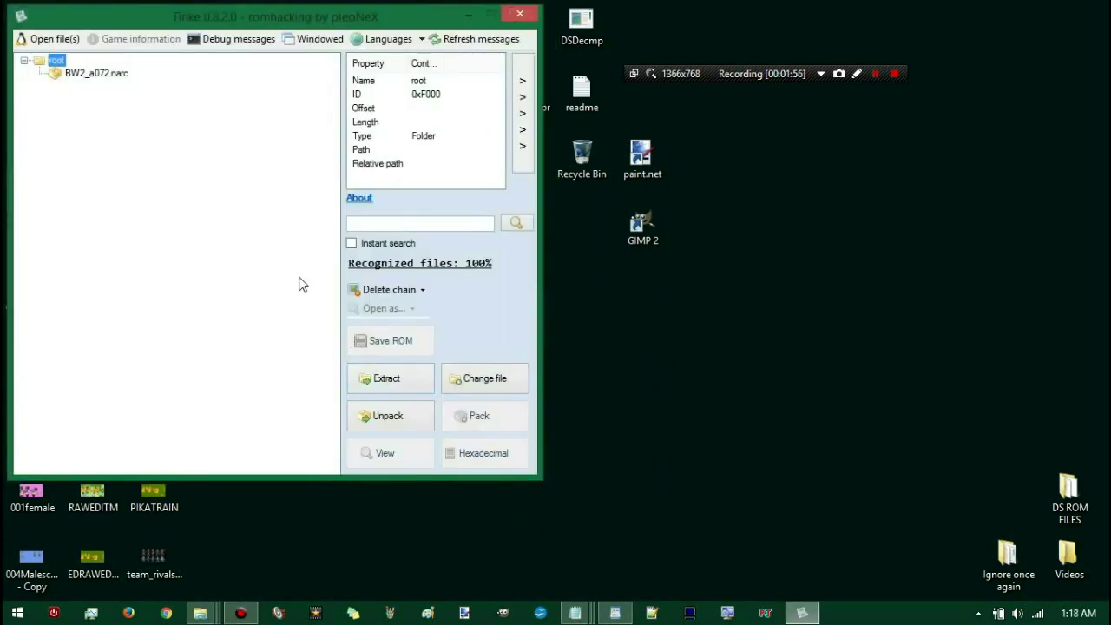
# Step: Unpack BW2_a072.narc and extract it as an uncompressed folder into a new Desktop folder named New folder, closing Tinke when done
pyautogui.click(86, 76)
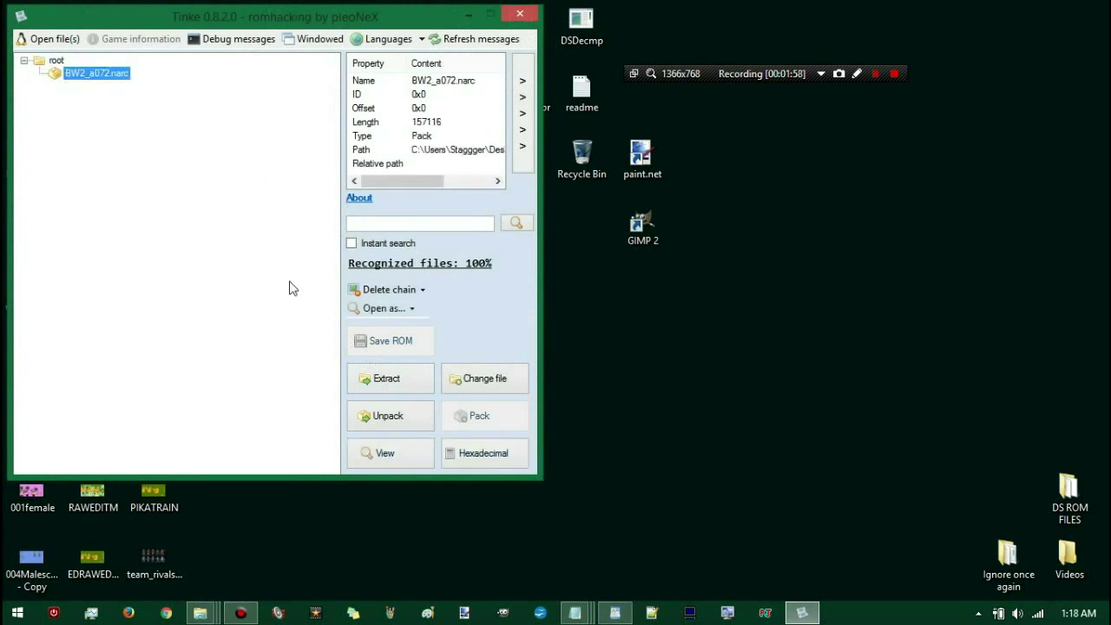
pyautogui.click(390, 418)
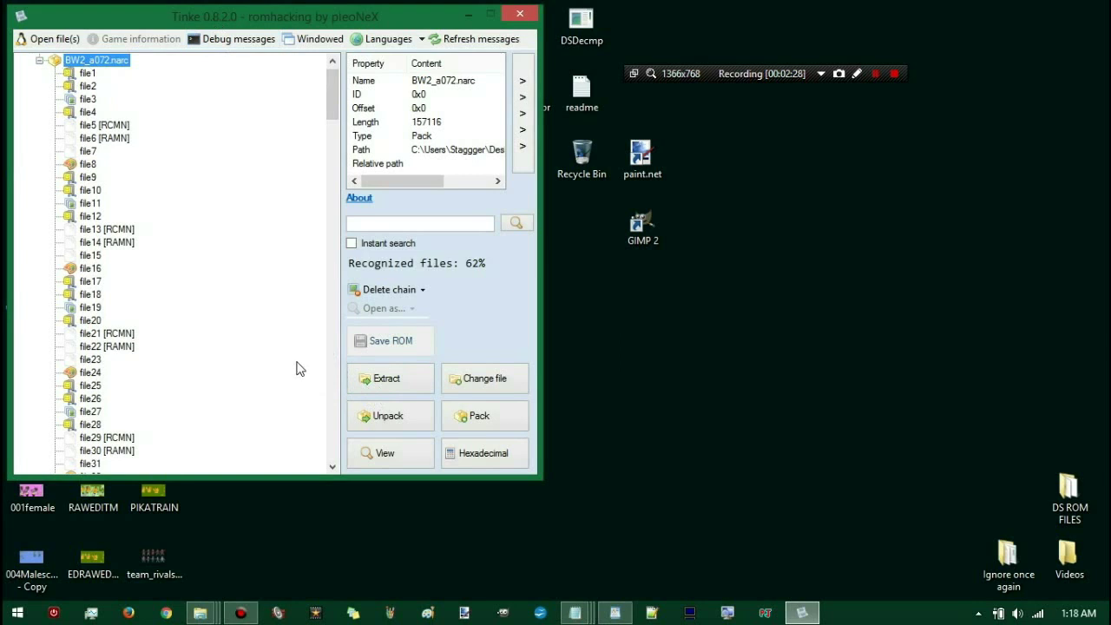
pyautogui.click(379, 383)
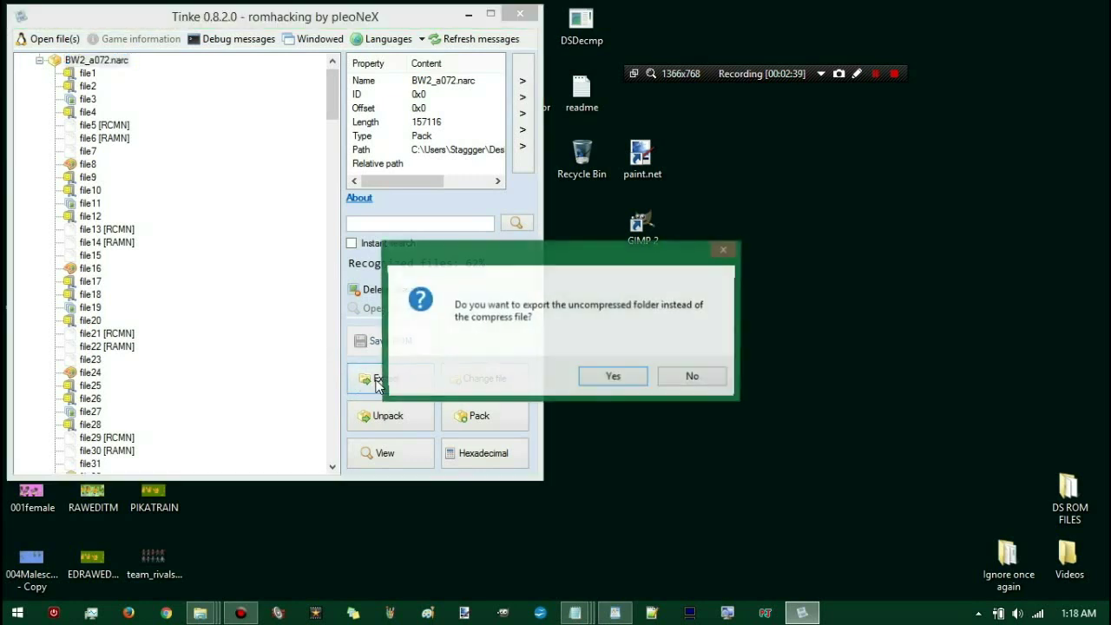
pyautogui.click(634, 380)
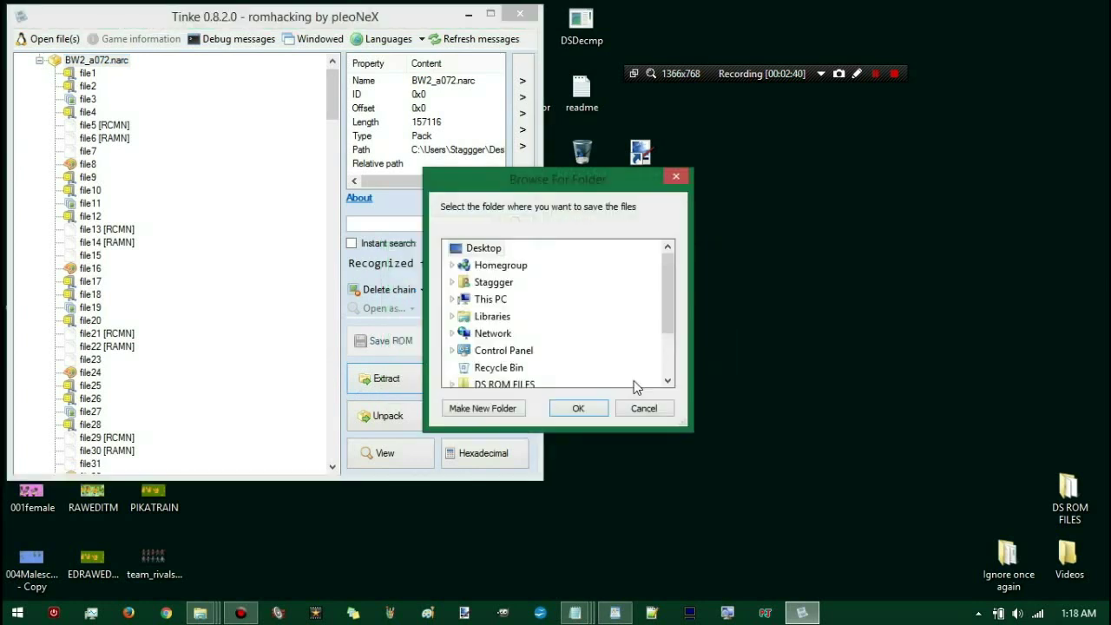
pyautogui.click(480, 409)
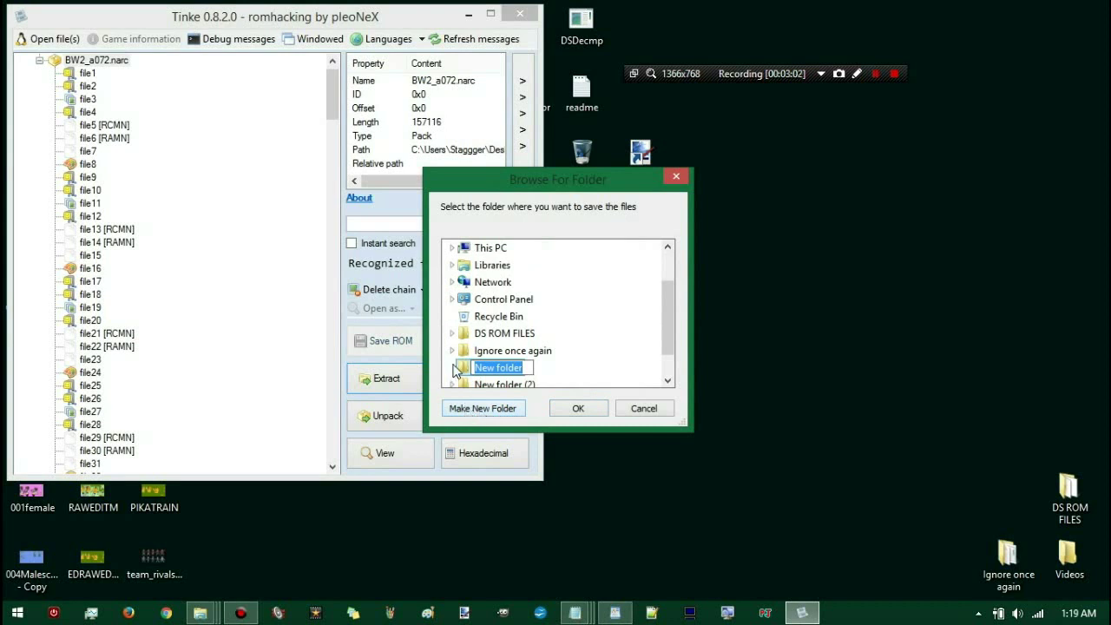
pyautogui.click(465, 370)
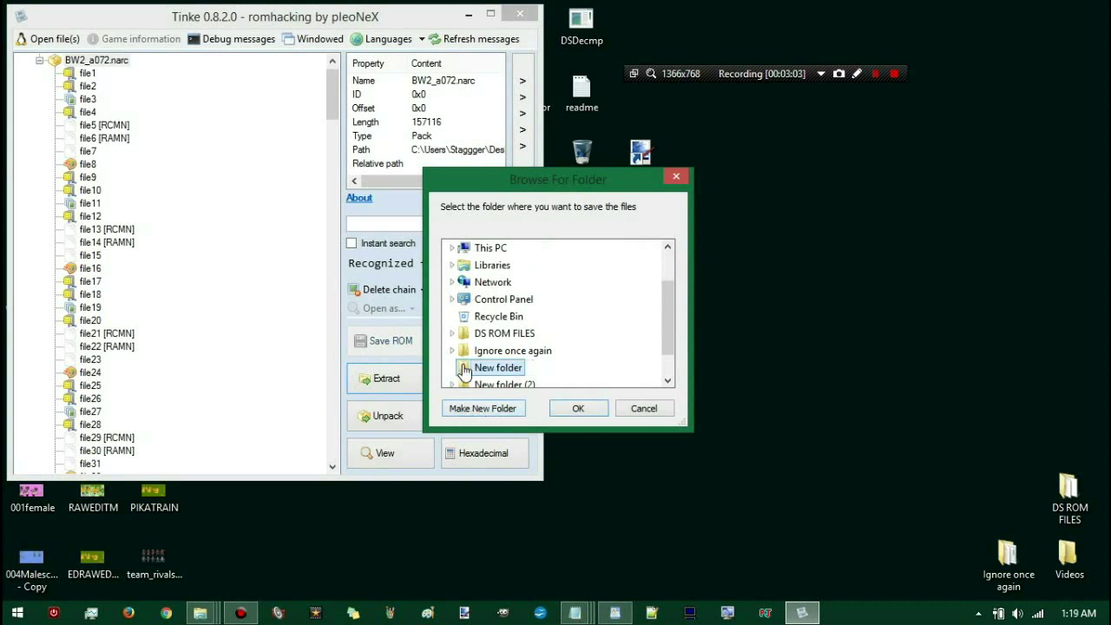
pyautogui.click(576, 410)
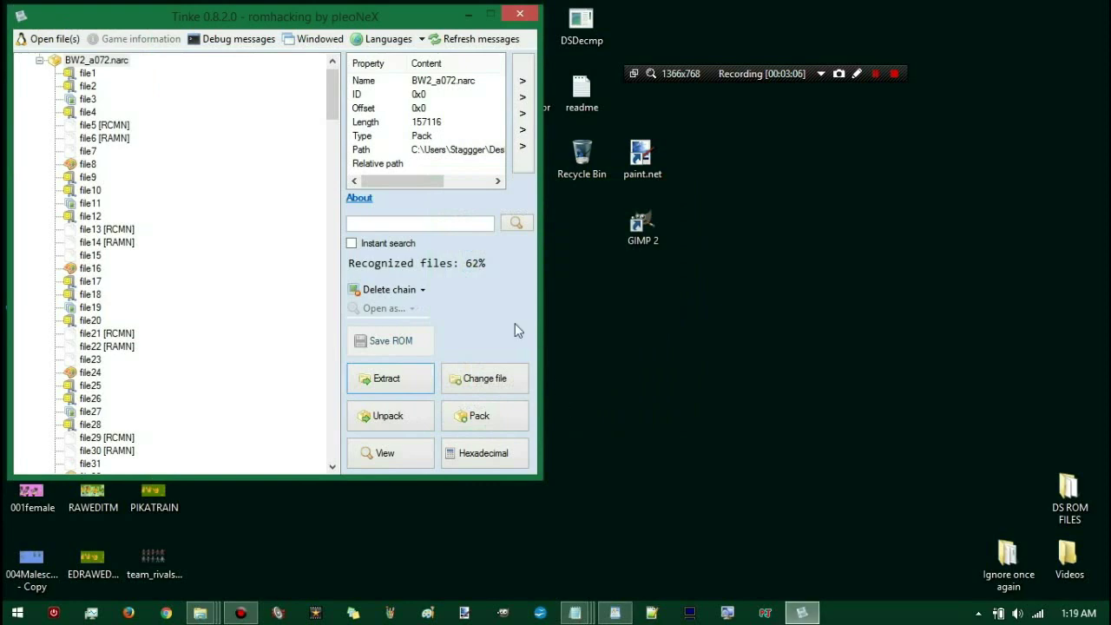
pyautogui.click(518, 15)
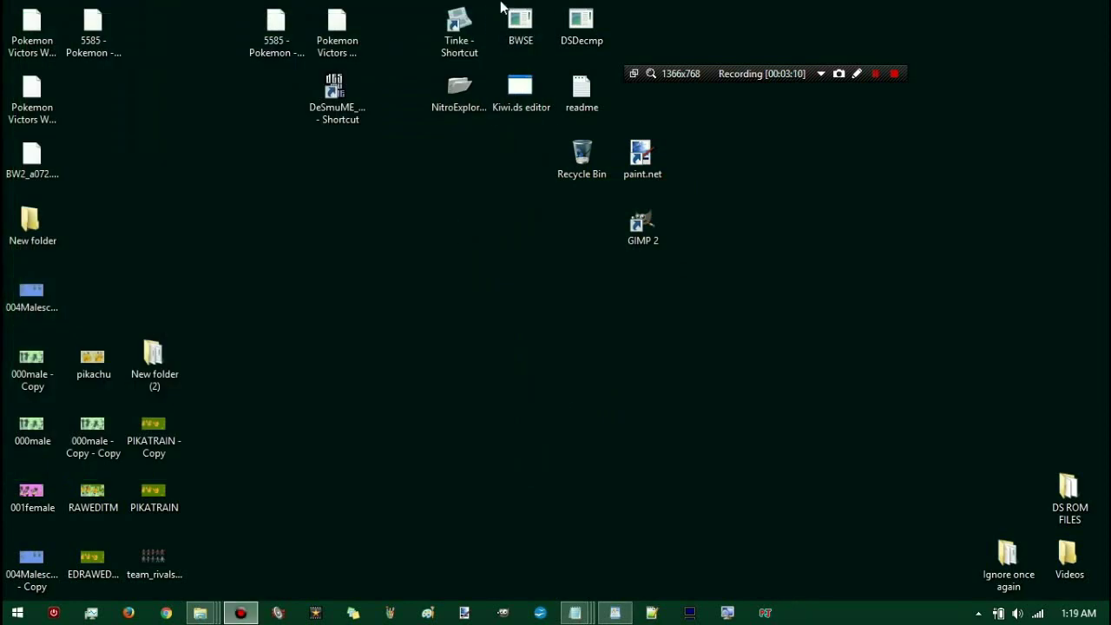
# Step: Launch BWSE and select the extracted BW2_a072.narc folder inside New folder on the Desktop
pyautogui.doubleClick(518, 23)
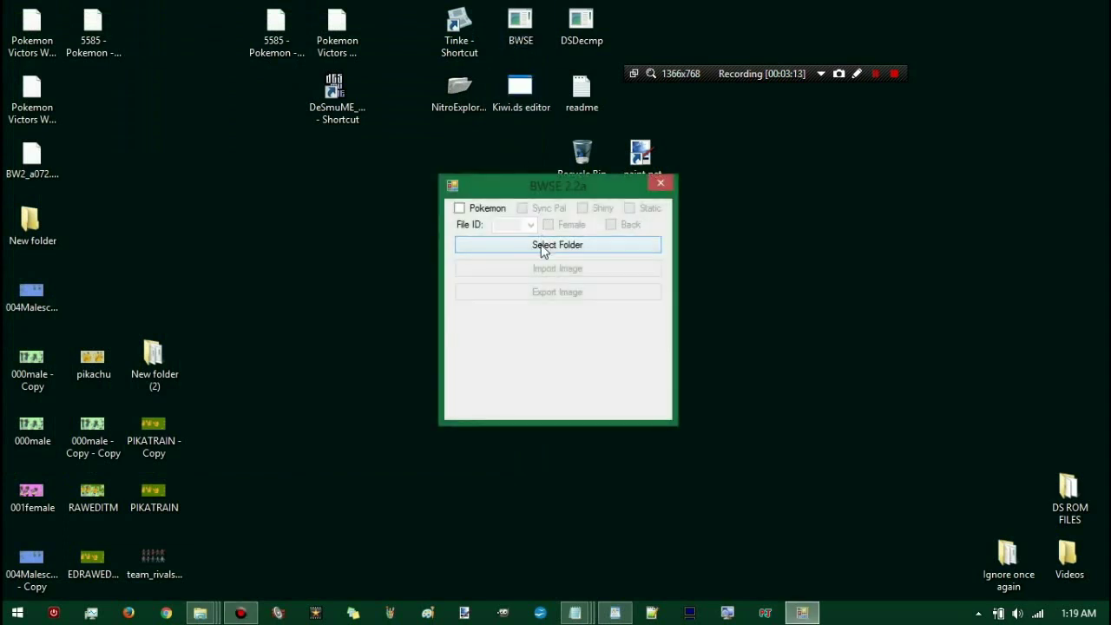
pyautogui.click(651, 71)
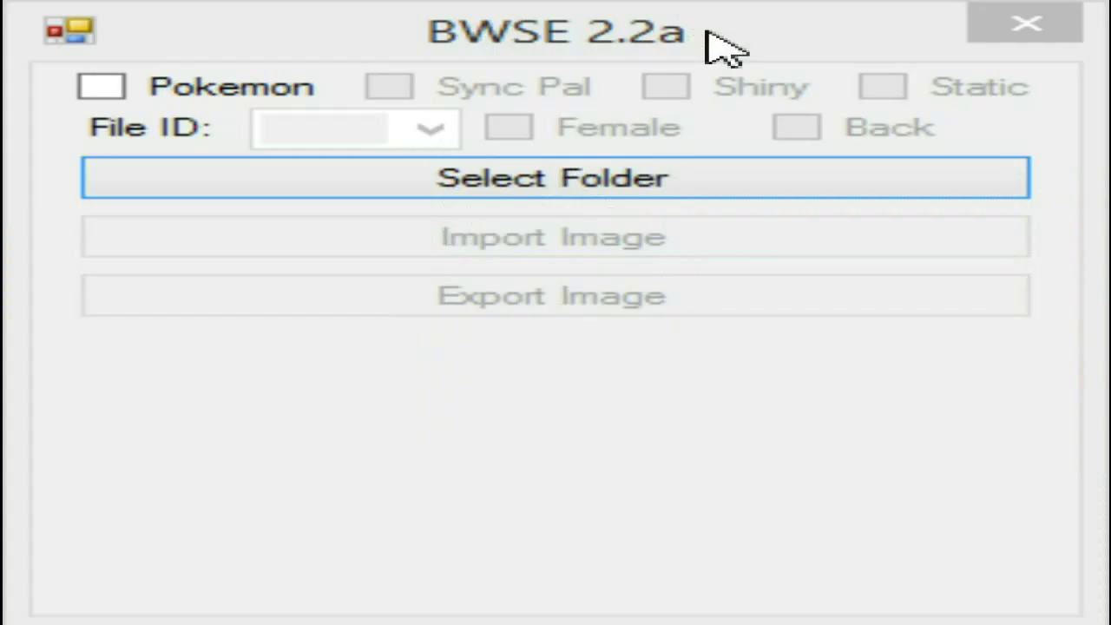
pyautogui.click(650, 182)
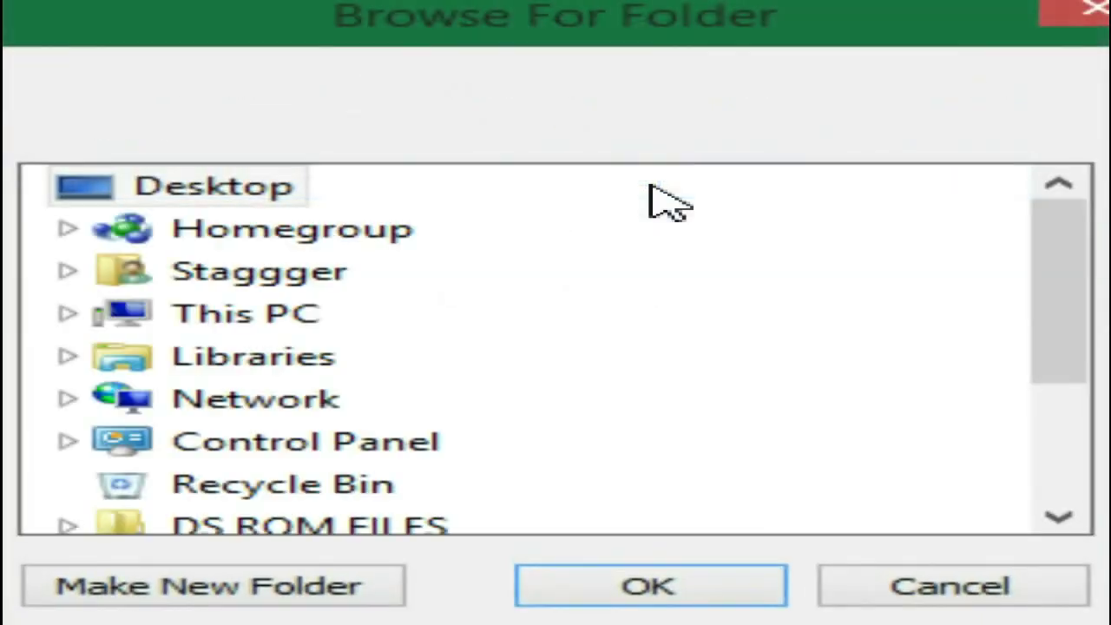
pyautogui.moveTo(1079, 273); pyautogui.dragTo(1062, 374)
pyautogui.doubleClick(112, 456)
pyautogui.scroll(1, 173, 464)
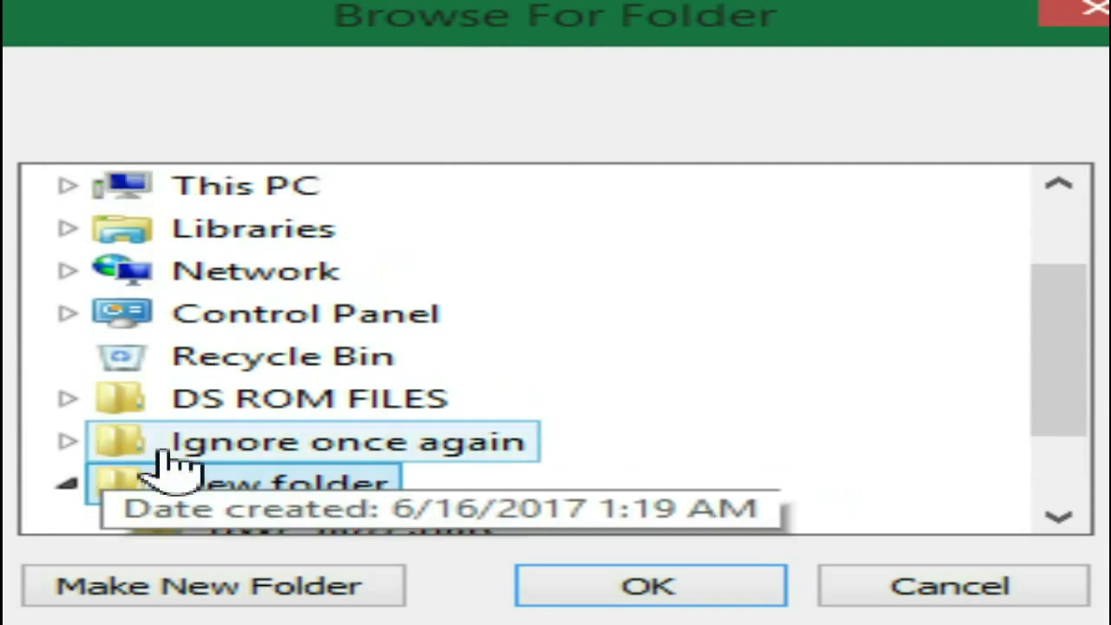
pyautogui.click(359, 521)
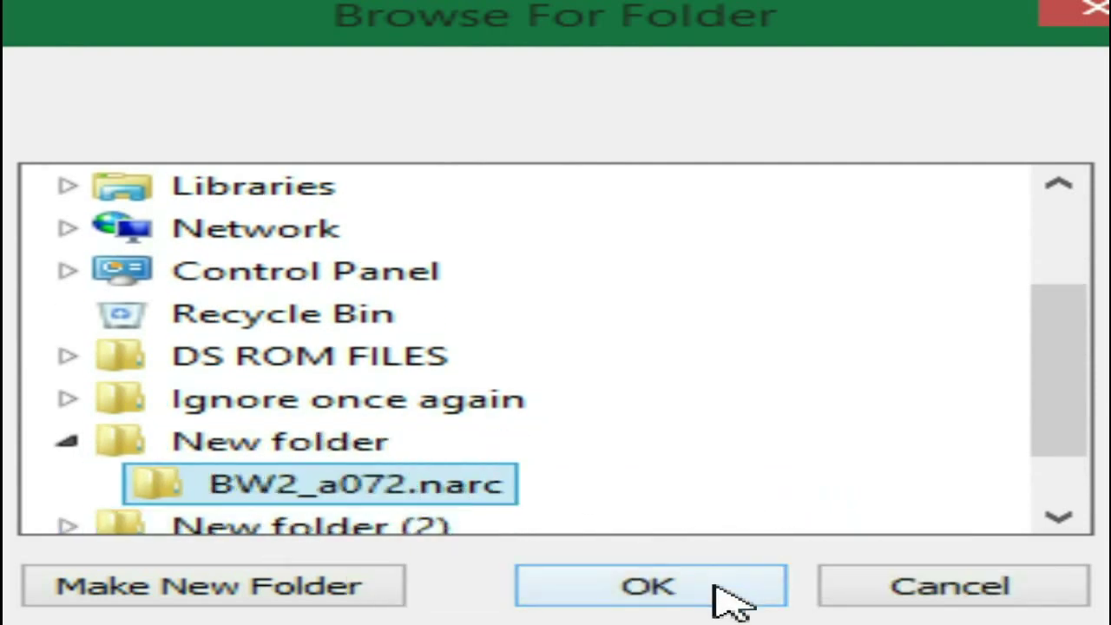
pyautogui.click(729, 597)
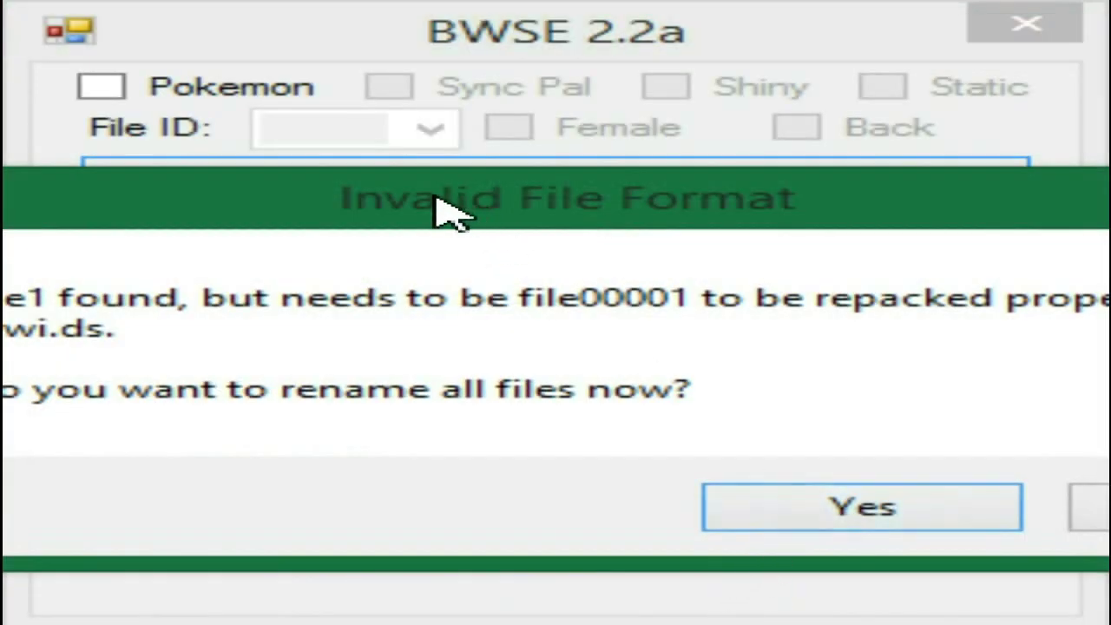
# Step: Accept renaming all extracted files to the file00001 format and run the renaming
pyautogui.moveTo(437, 198); pyautogui.dragTo(411, 203)
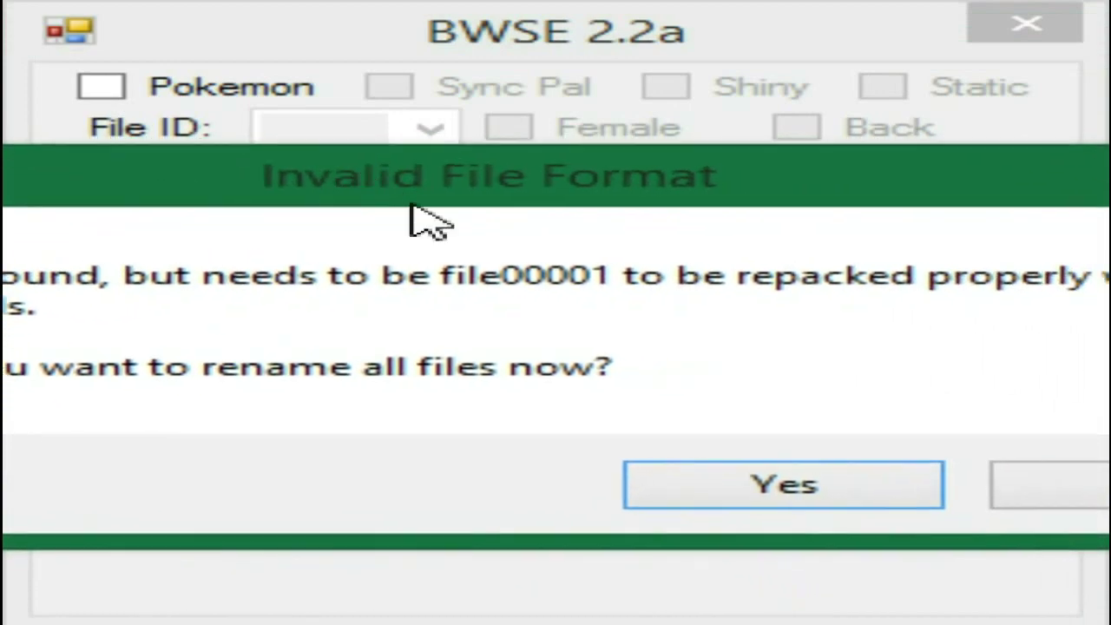
pyautogui.click(932, 498)
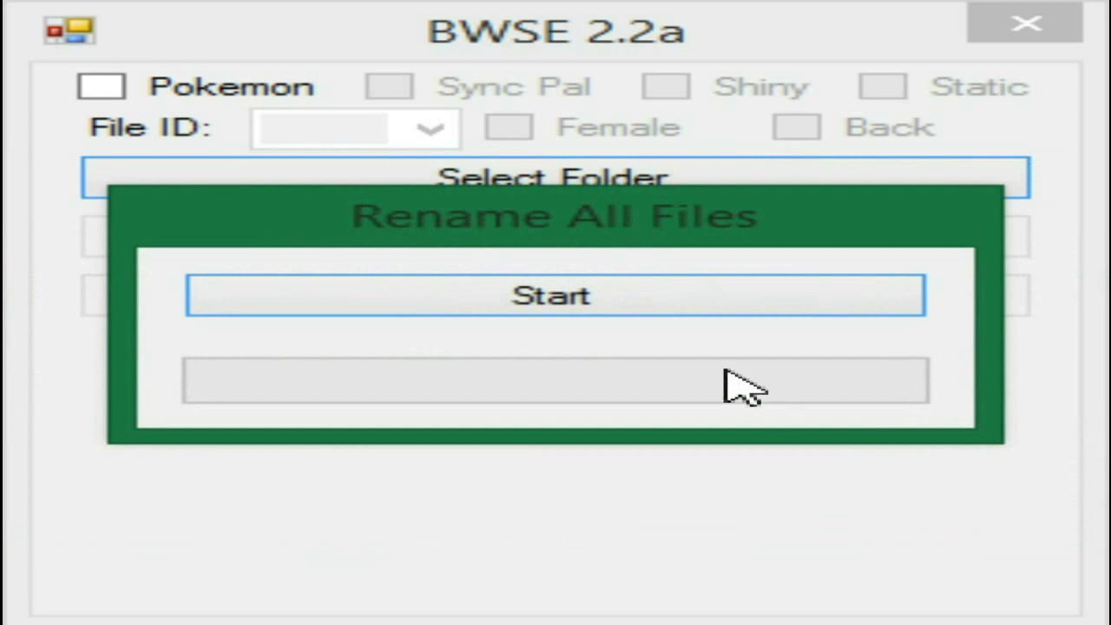
pyautogui.click(651, 295)
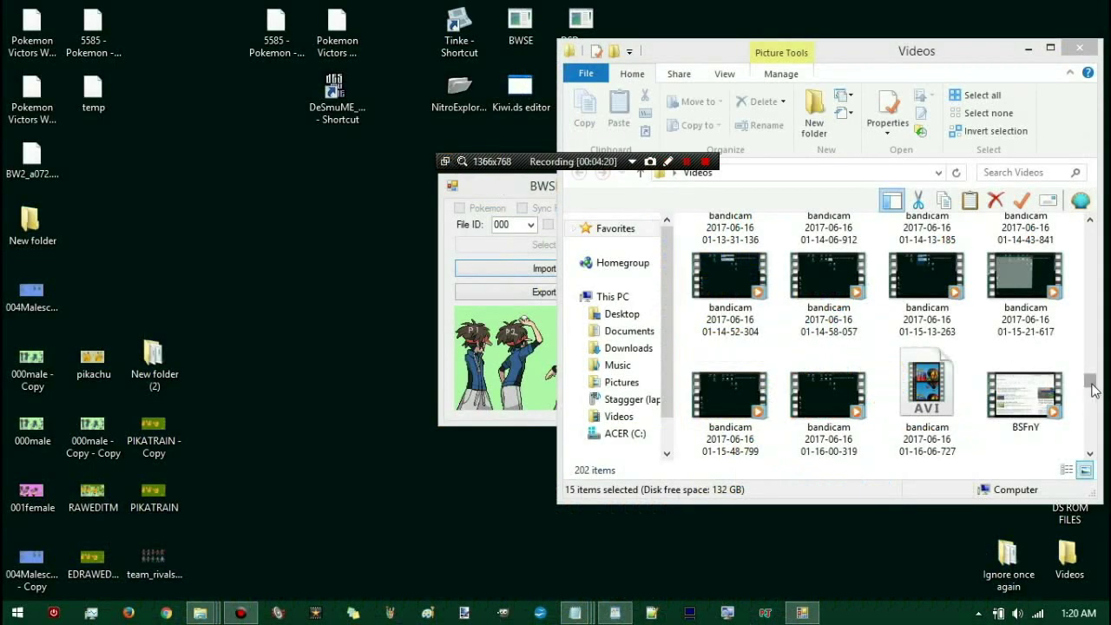
pyautogui.click(1089, 222)
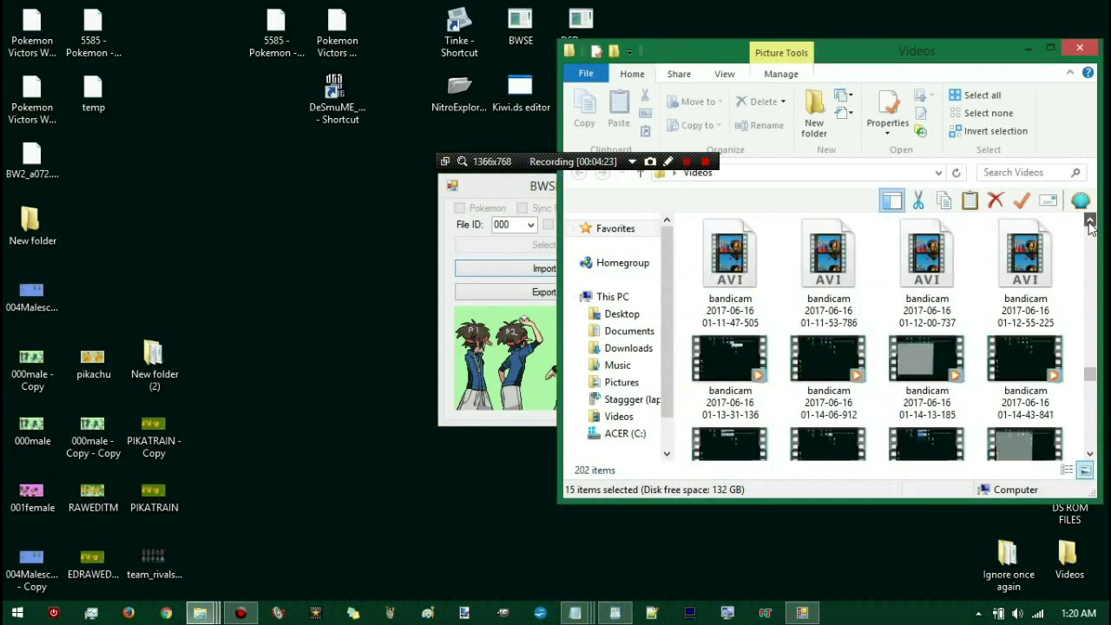
pyautogui.click(1090, 222)
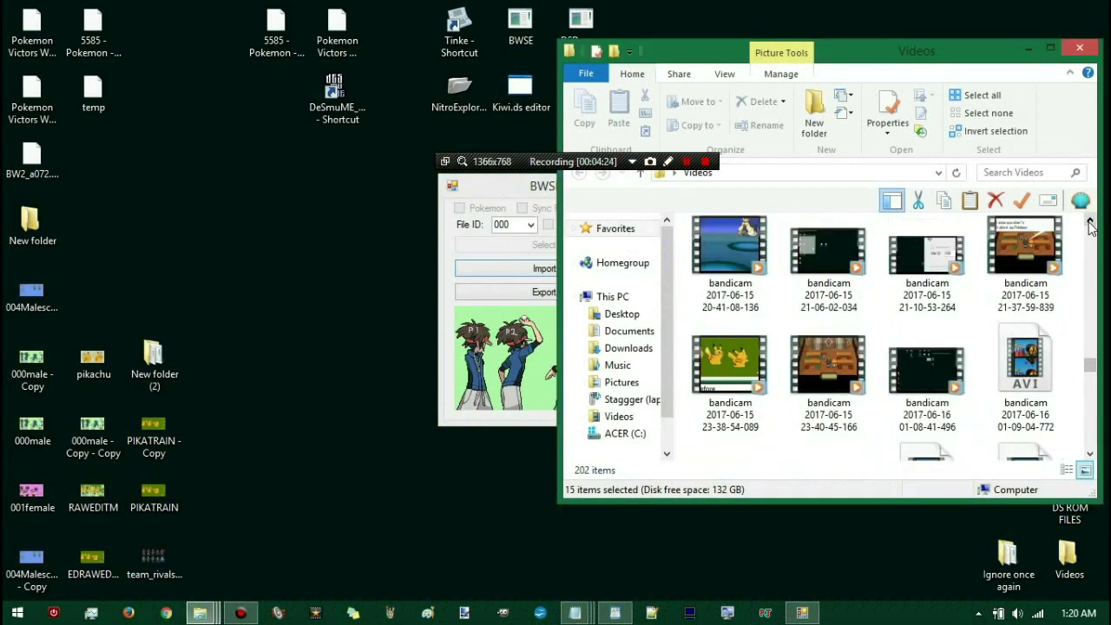
pyautogui.click(1089, 222)
pyautogui.click(1035, 372)
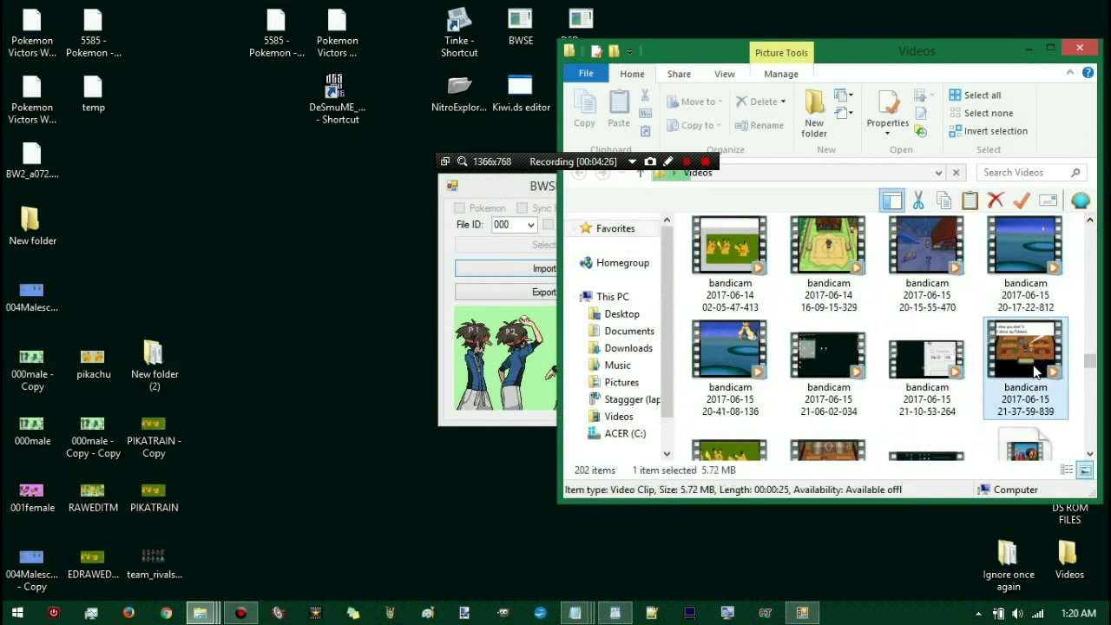
pyautogui.doubleClick(1035, 372)
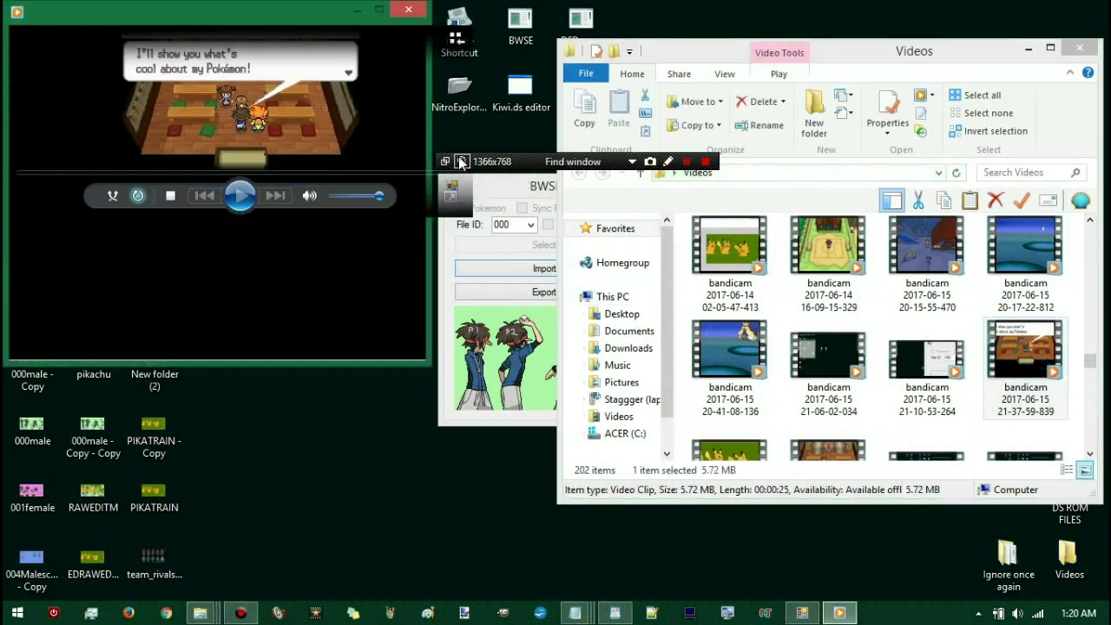
pyautogui.doubleClick(344, 172)
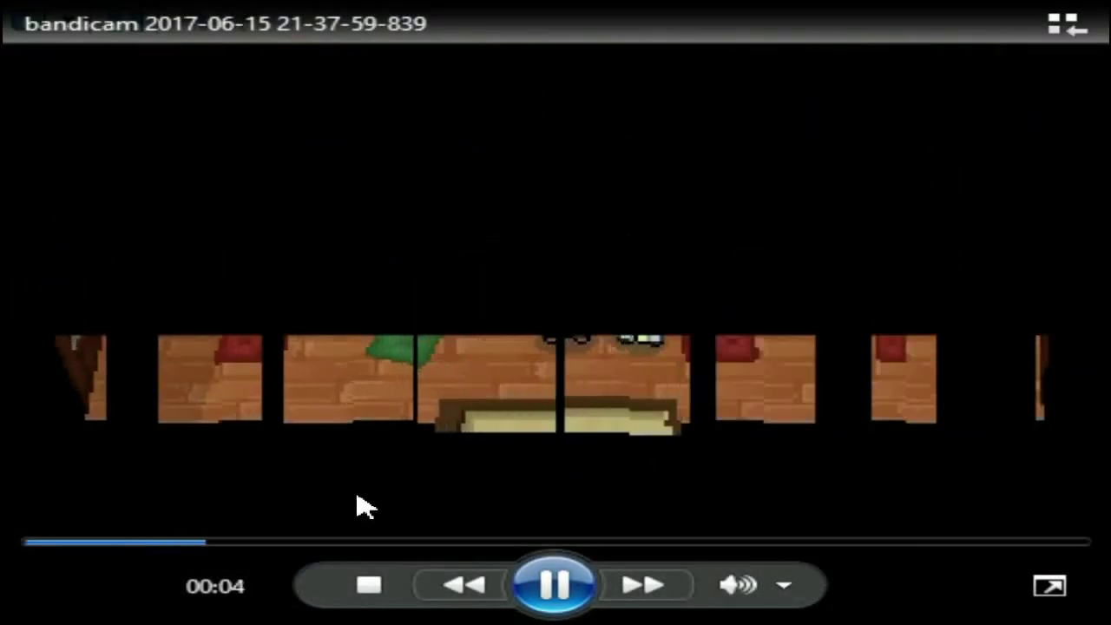
pyautogui.click(684, 542)
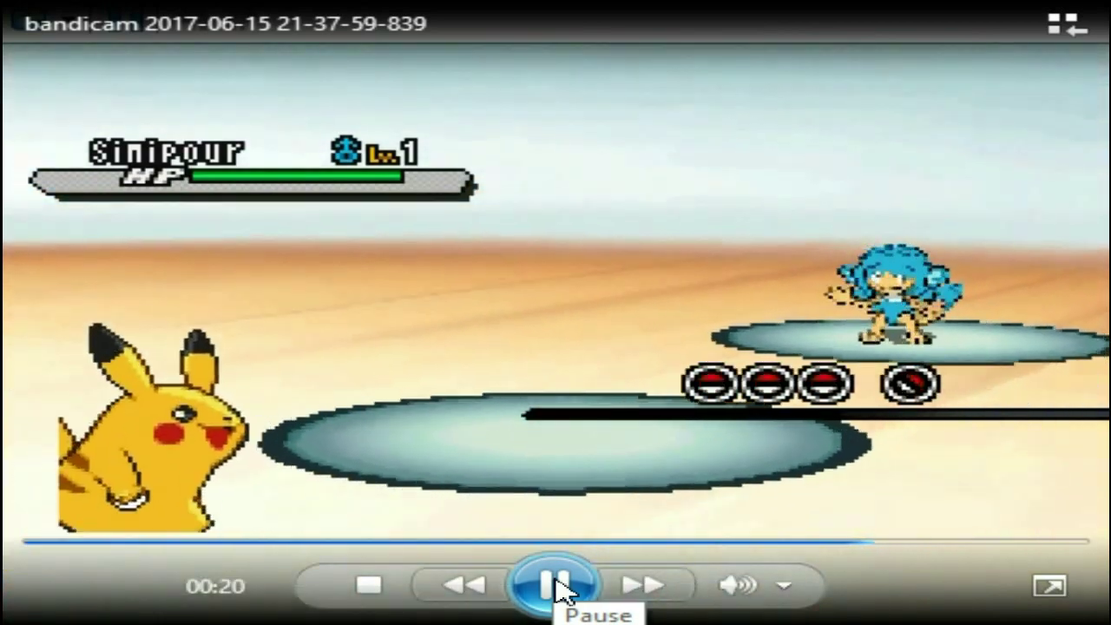
pyautogui.click(556, 583)
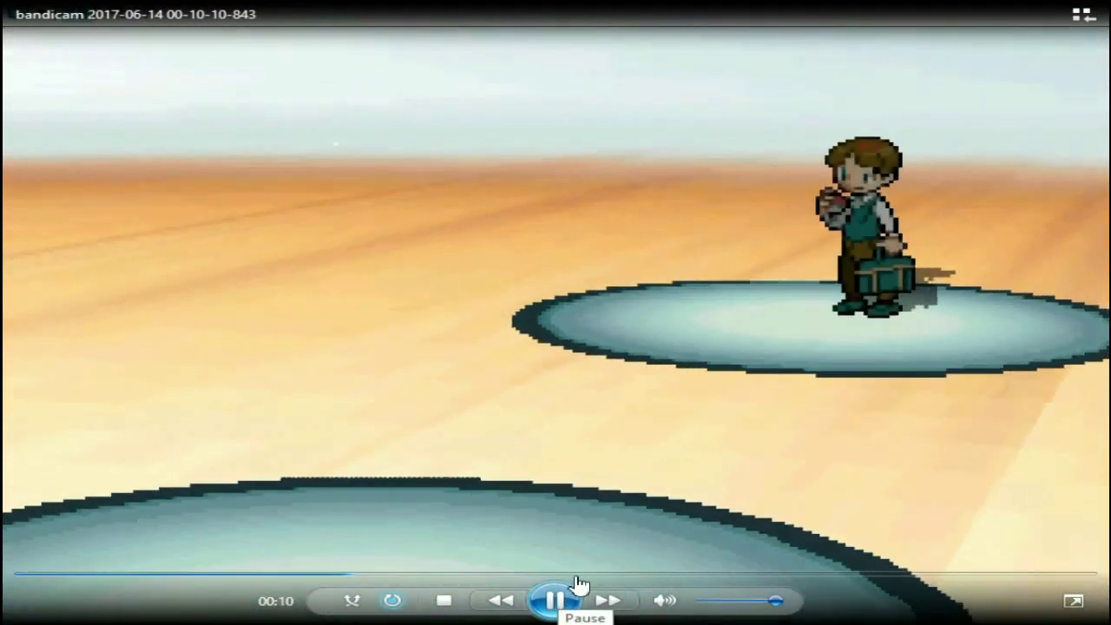
# Step: Skip ahead in the battle clip to the player's send-out and examine each throwing pose around 00:28 by pausing repeatedly
pyautogui.click(575, 575)
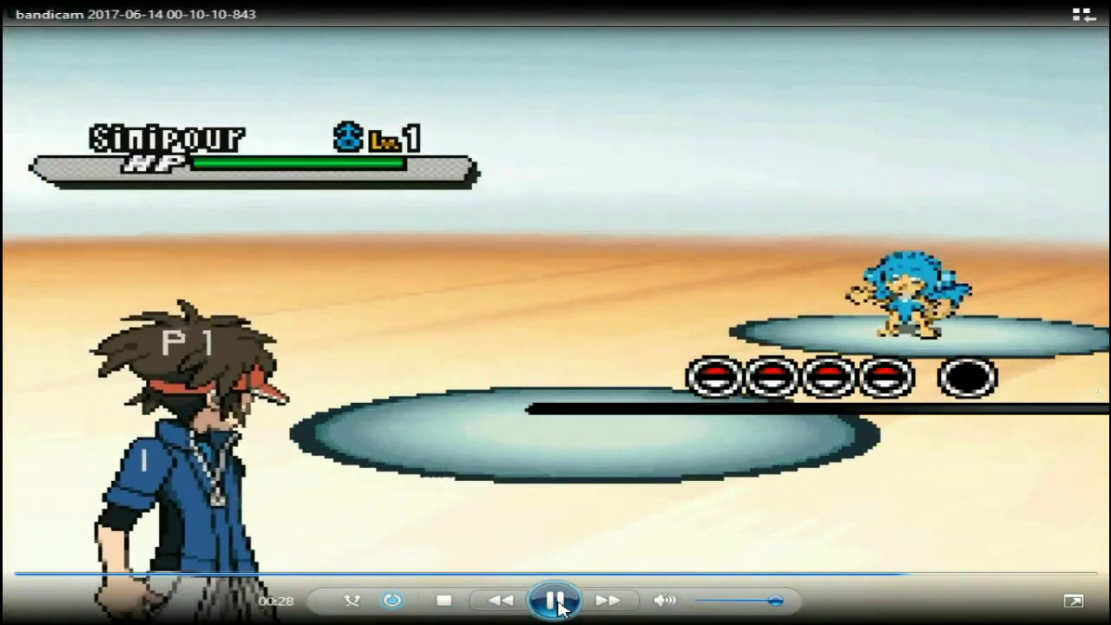
pyautogui.click(558, 606)
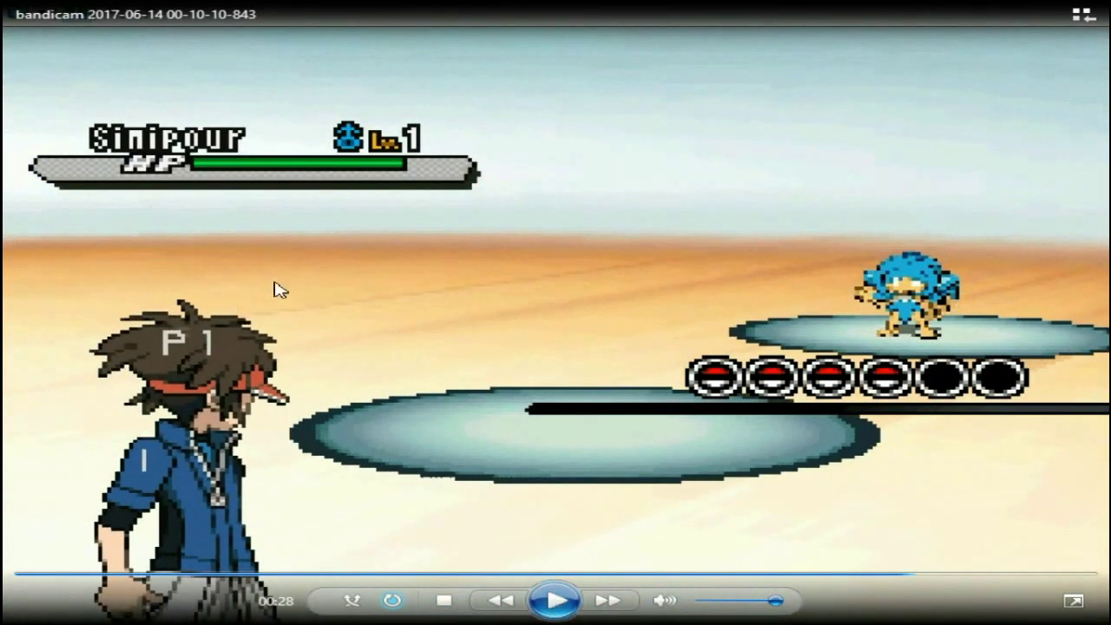
pyautogui.click(554, 603)
pyautogui.click(553, 604)
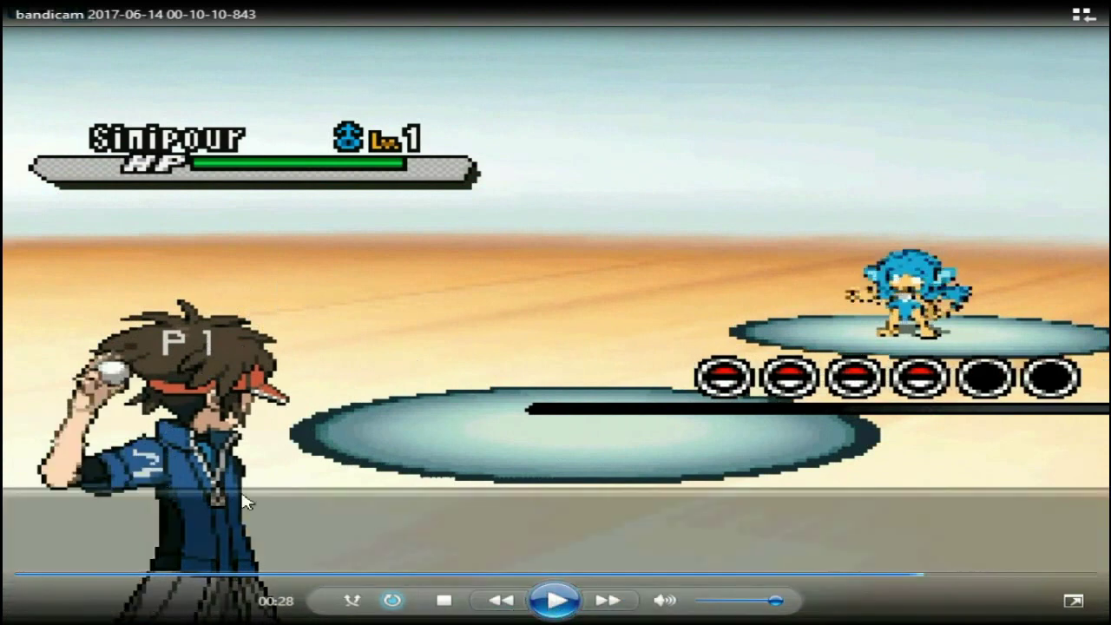
pyautogui.click(546, 611)
pyautogui.click(546, 611)
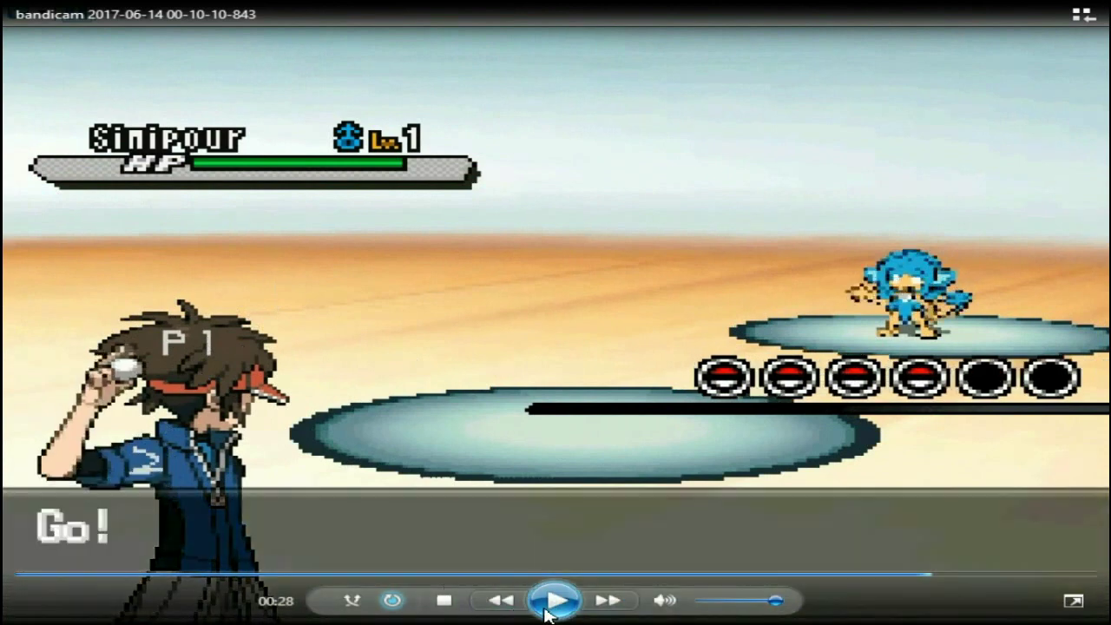
pyautogui.click(547, 611)
pyautogui.click(552, 614)
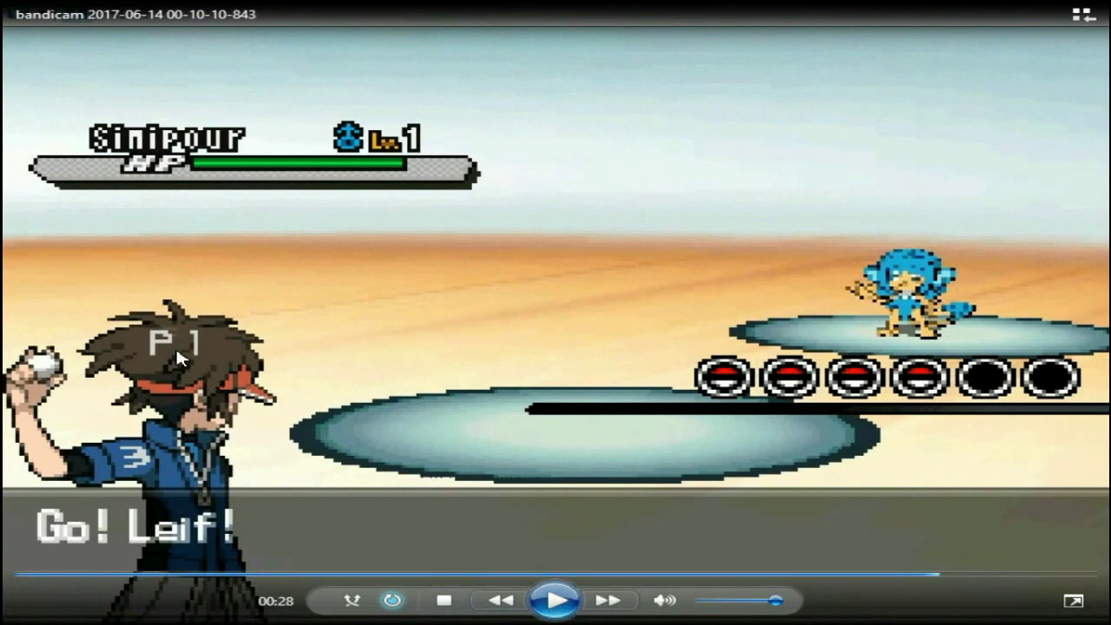
pyautogui.click(548, 612)
pyautogui.click(546, 613)
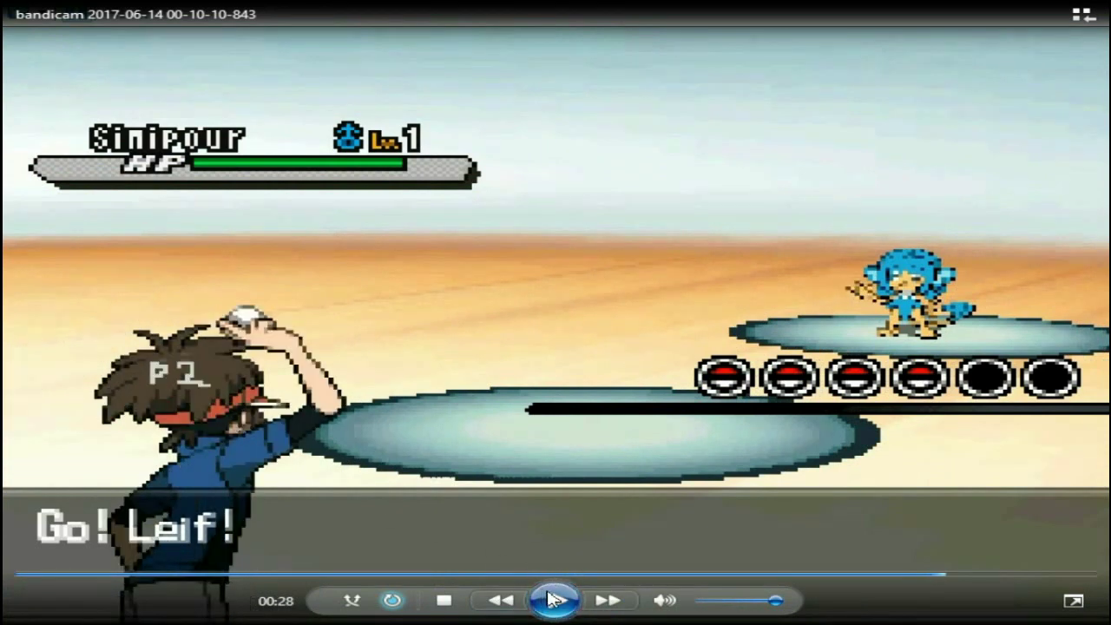
pyautogui.click(556, 605)
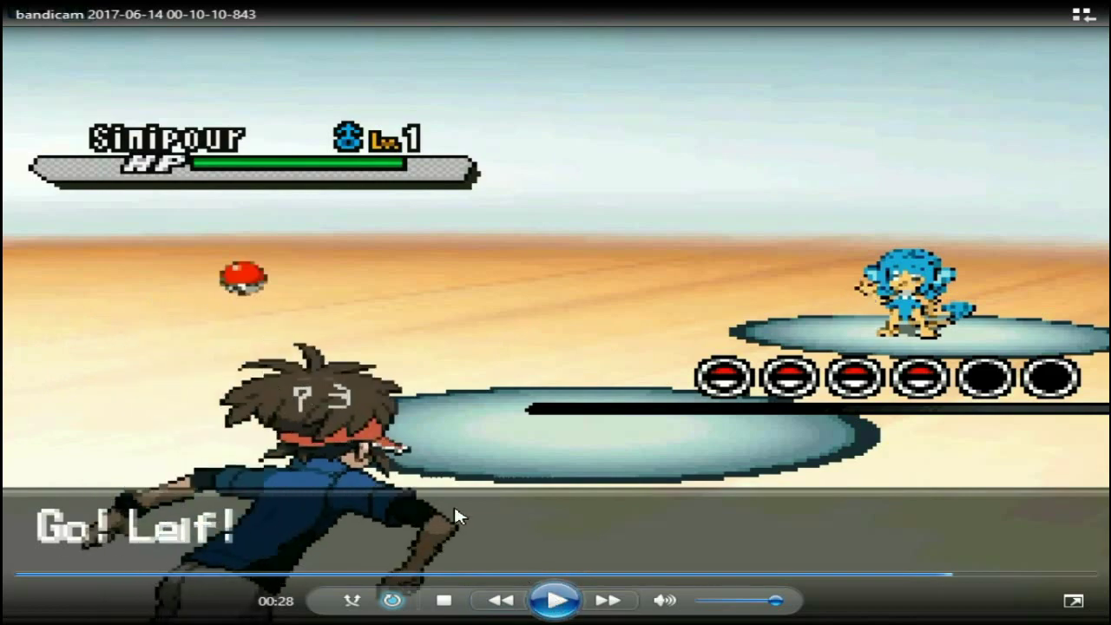
pyautogui.click(556, 600)
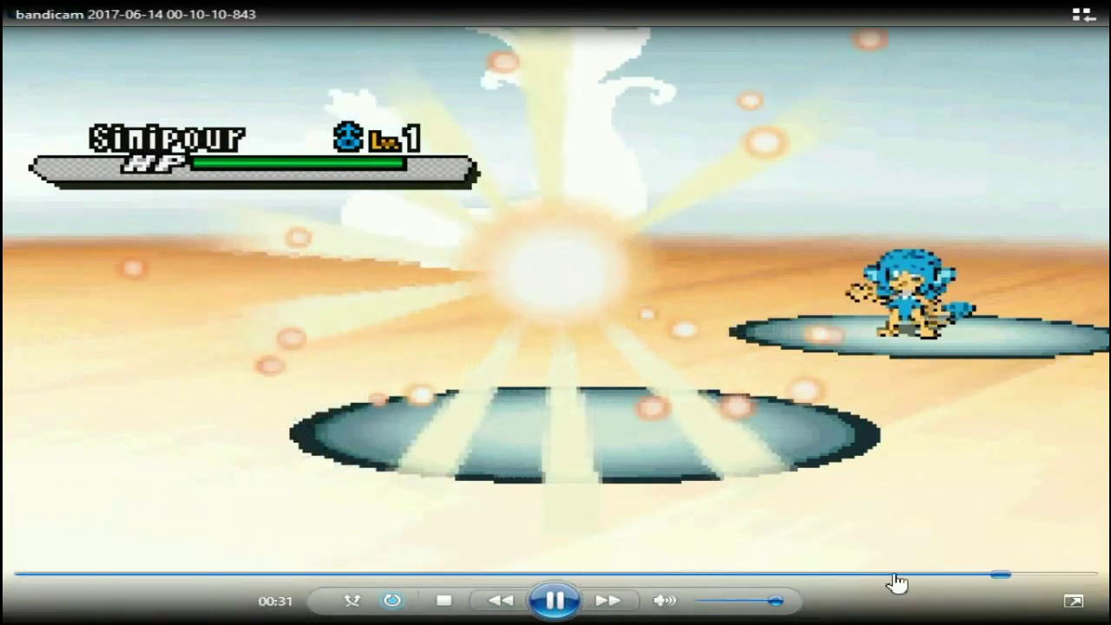
pyautogui.click(895, 577)
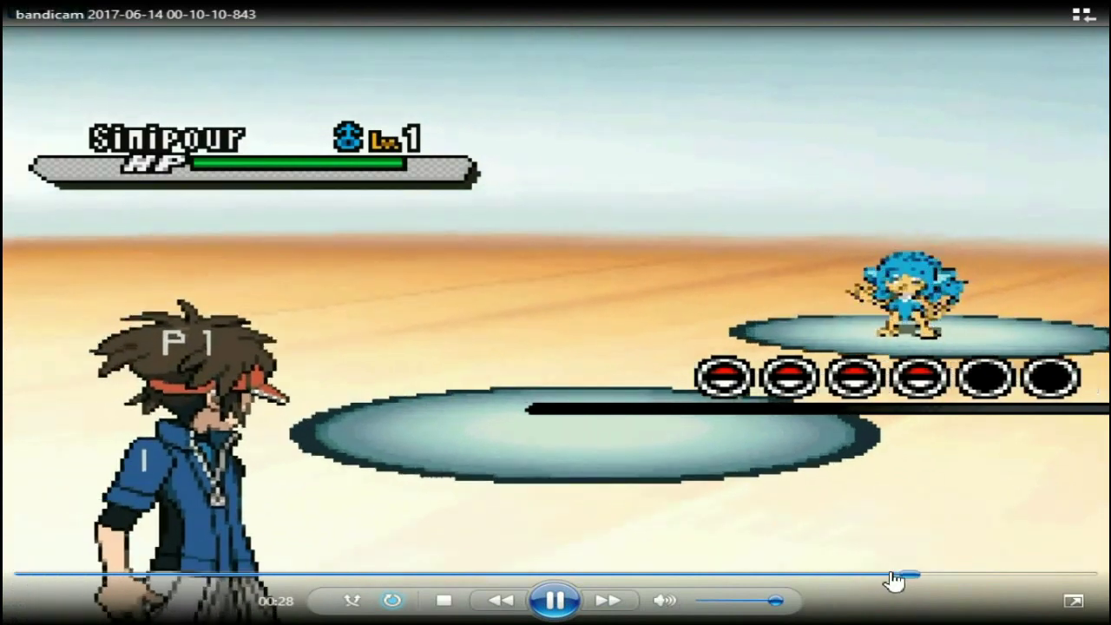
pyautogui.click(555, 600)
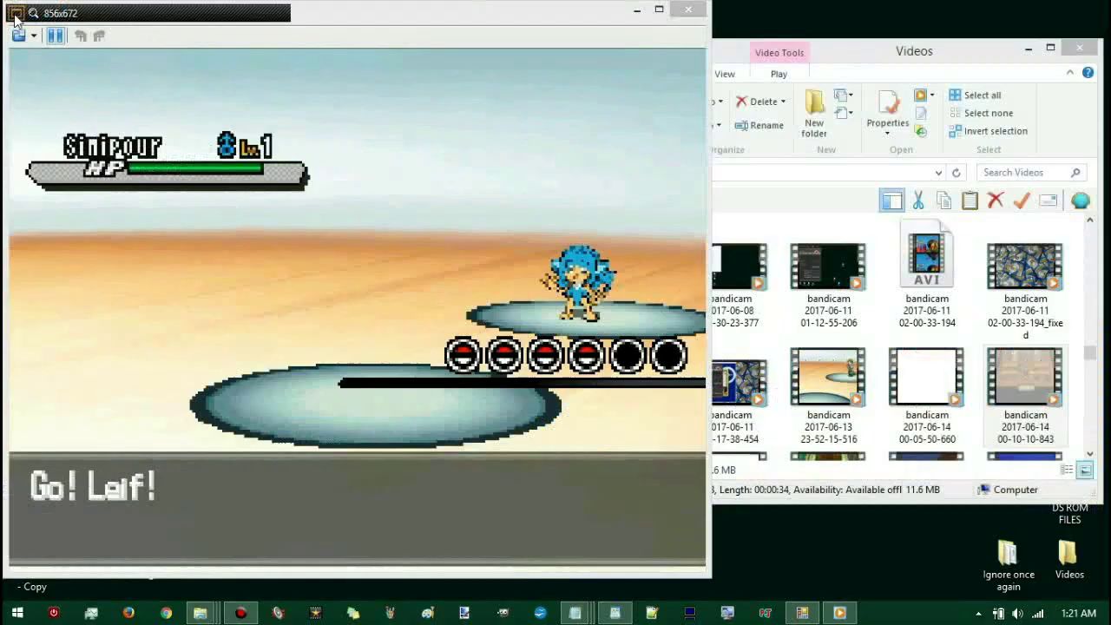
# Step: Close the video player, minimize the Videos folder and return to the BWSE window
pyautogui.hotkey('alt', 'F4')
pyautogui.click(688, 10)
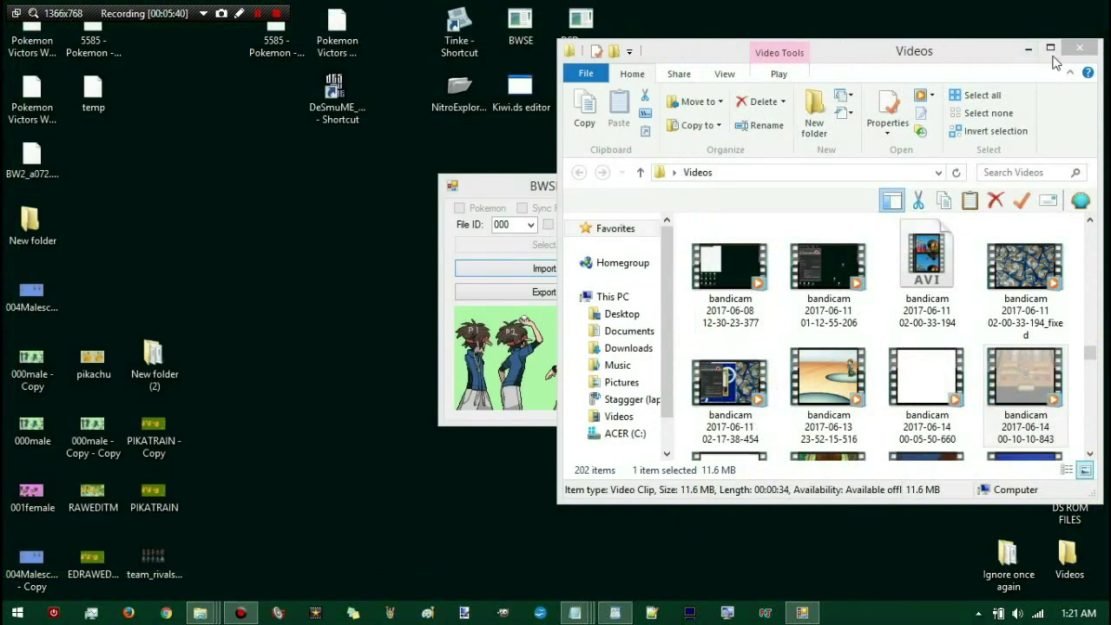
pyautogui.click(1028, 49)
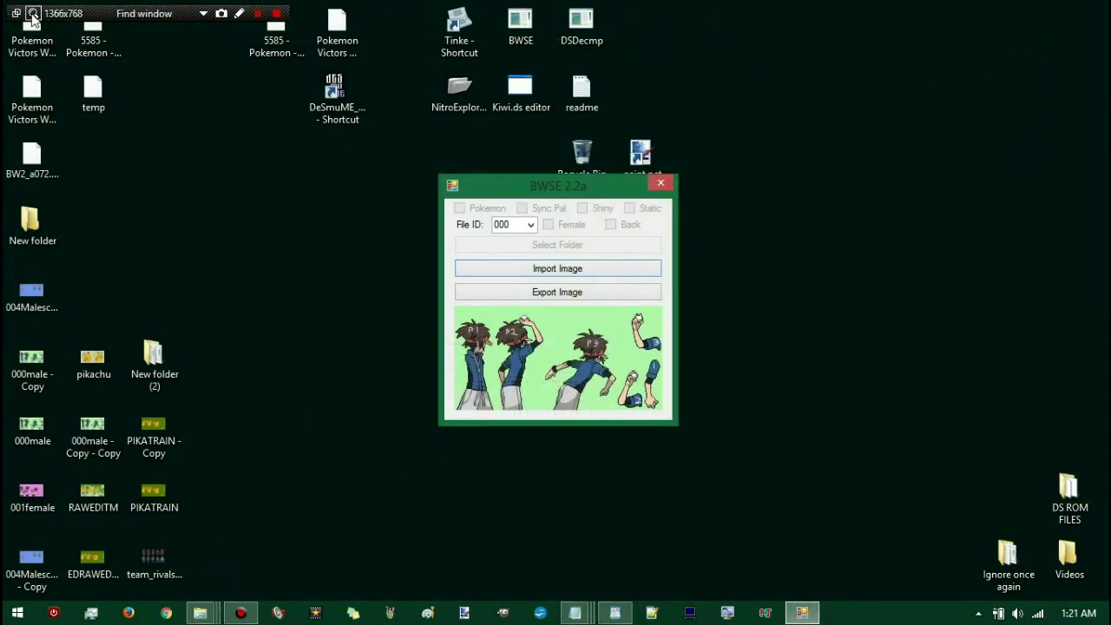
pyautogui.click(491, 184)
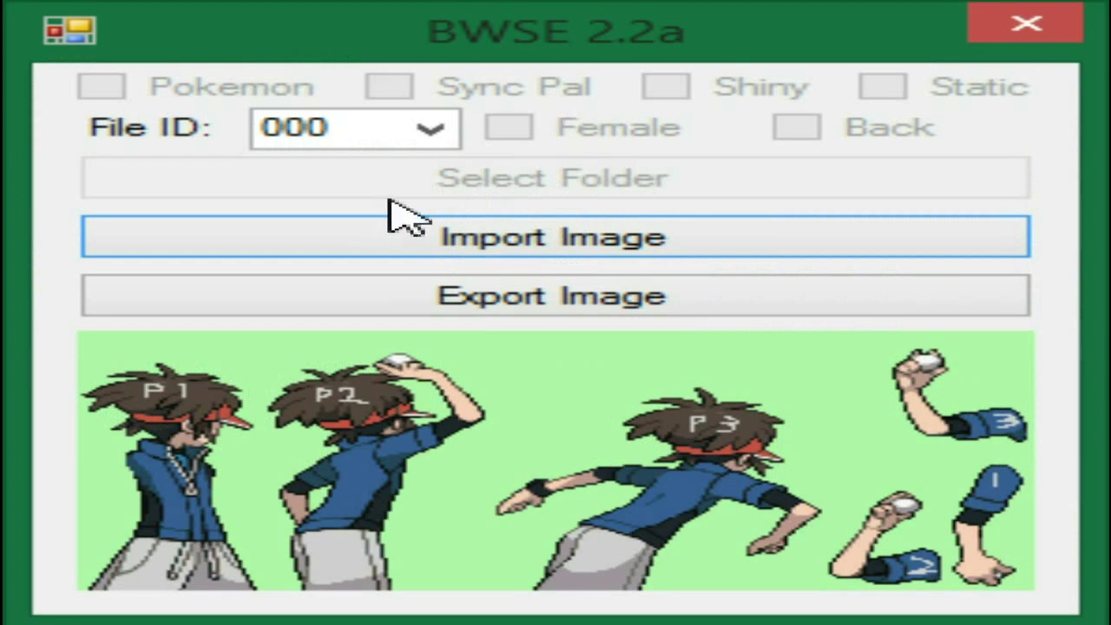
# Step: Switch to file ID 001 and import the 001female PNG from the Desktop as its sprite sheet
pyautogui.click(354, 144)
pyautogui.press('Down')
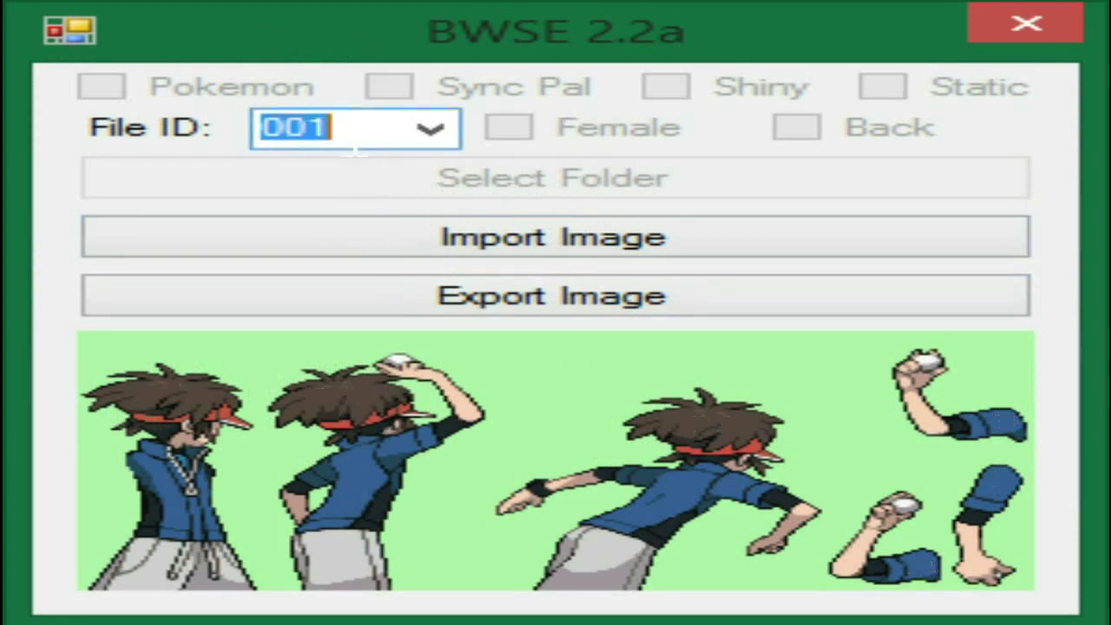
pyautogui.click(401, 227)
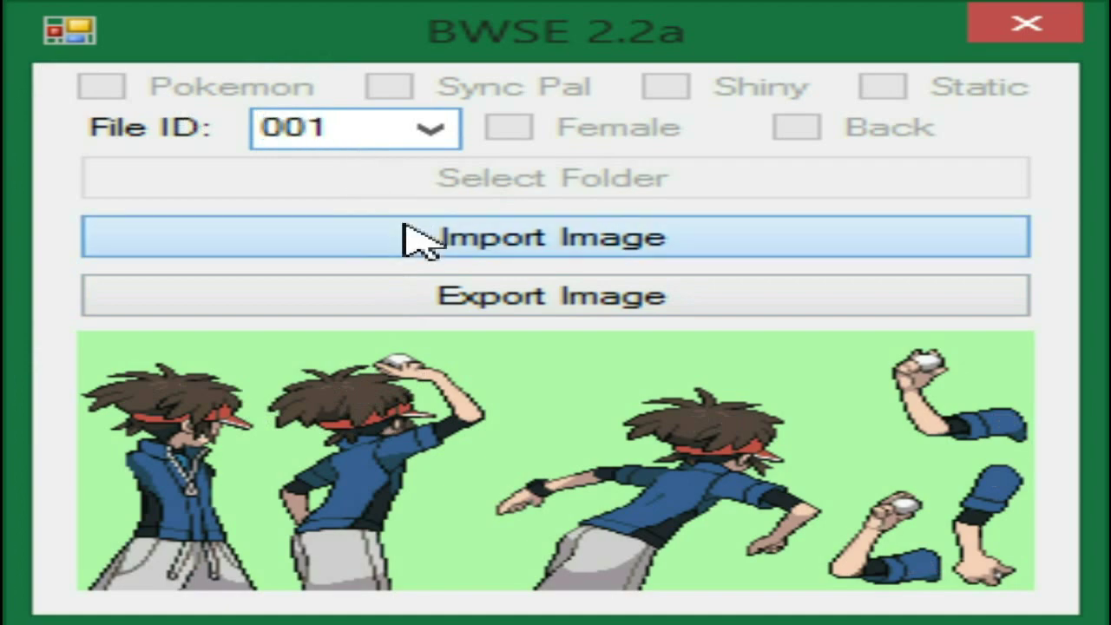
pyautogui.scroll(-5, 868, 425)
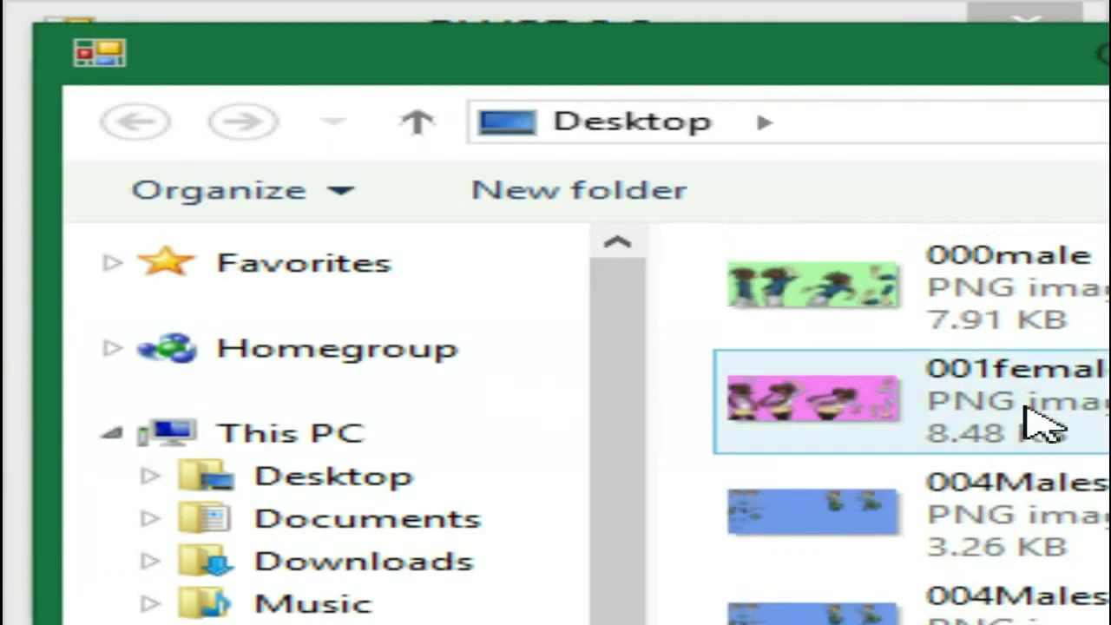
pyautogui.doubleClick(1036, 422)
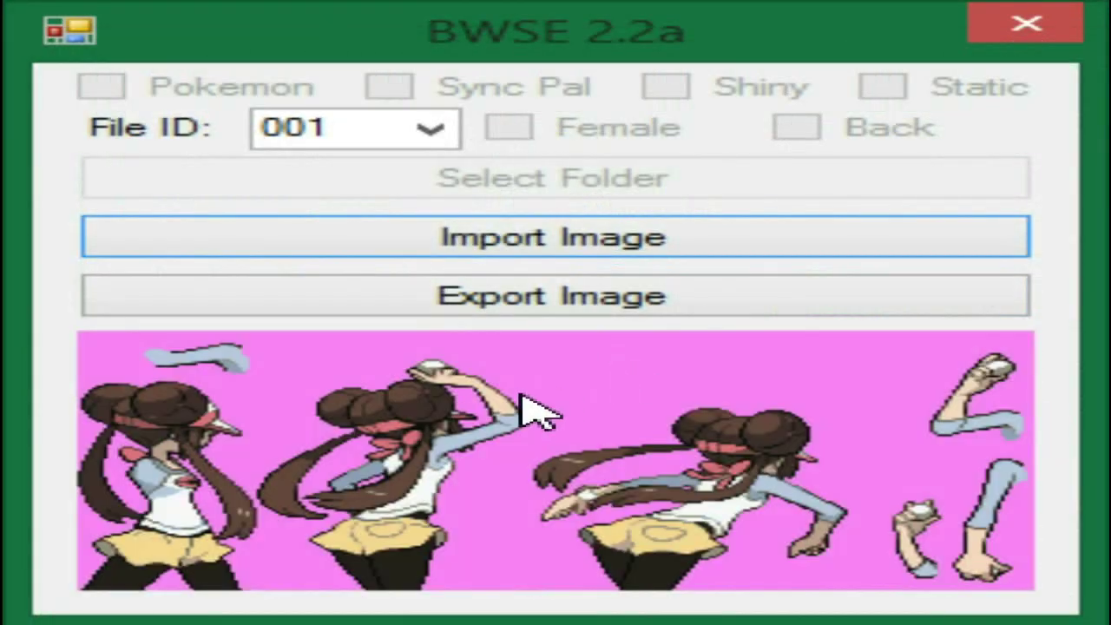
# Step: Advance through the trainer back sprite sheets from file ID 001 up to 005
pyautogui.click(295, 128)
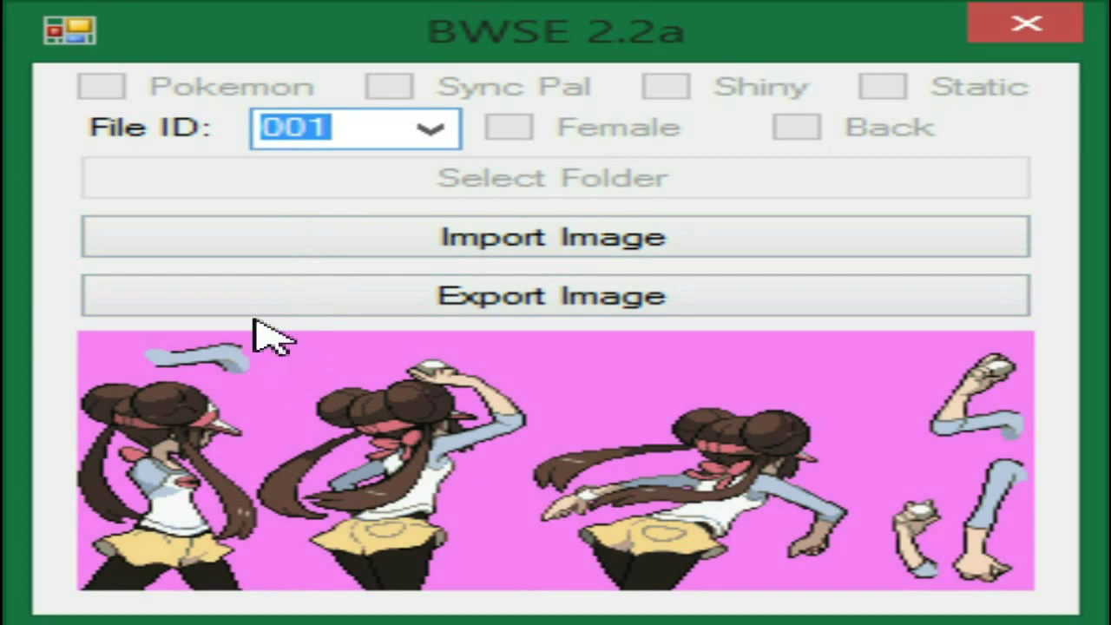
pyautogui.press('Down')
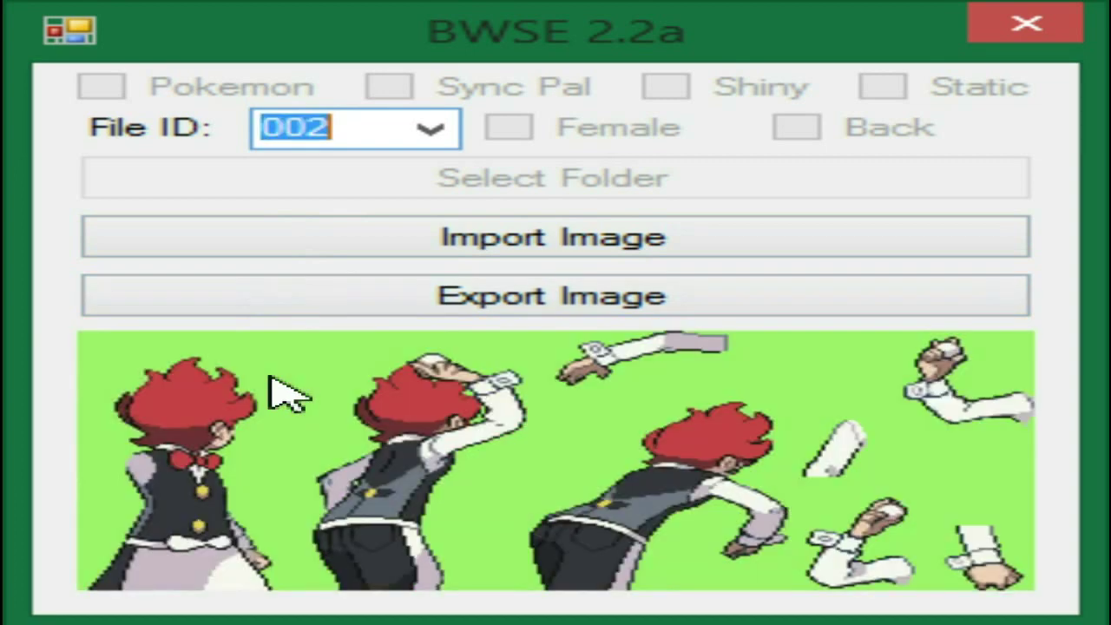
pyautogui.press('Down')
pyautogui.press('Down')
pyautogui.press('Down')
pyautogui.press('Down')
pyautogui.press('Down')
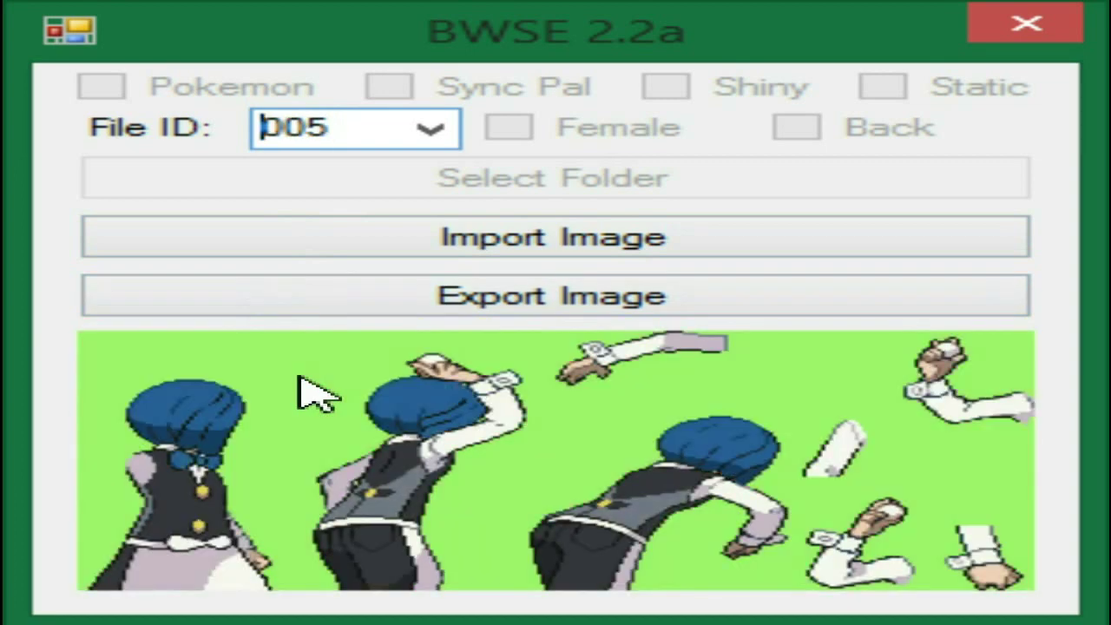
# Step: Go back through the lower file IDs and compare the sprite sheets between 000 and 004
pyautogui.press('Up')
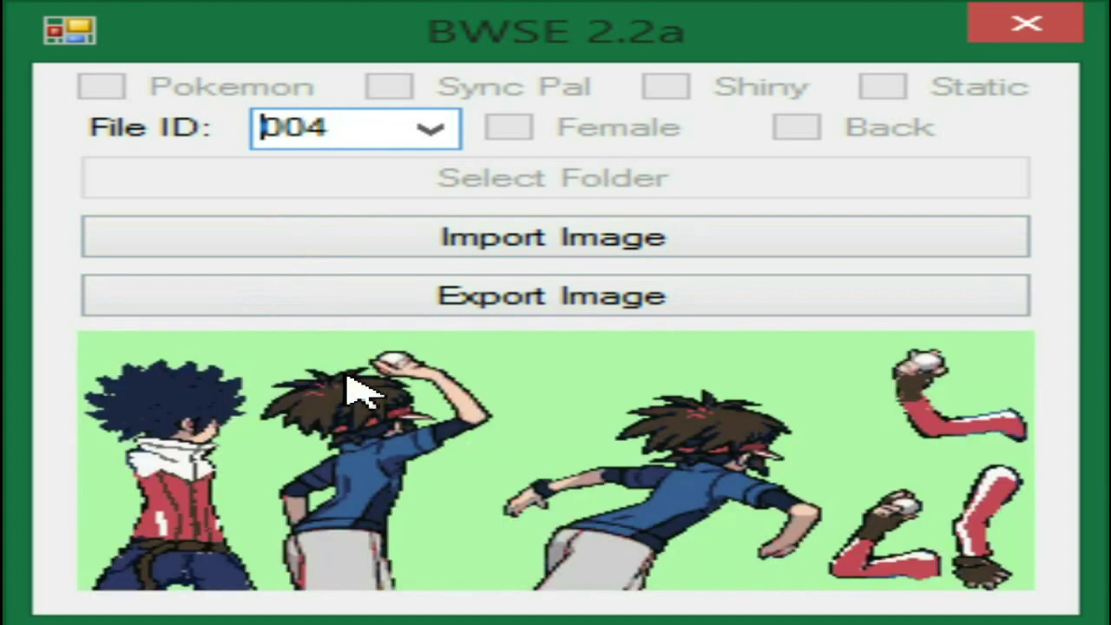
pyautogui.press('Up')
pyautogui.press('Up')
pyautogui.press('Up')
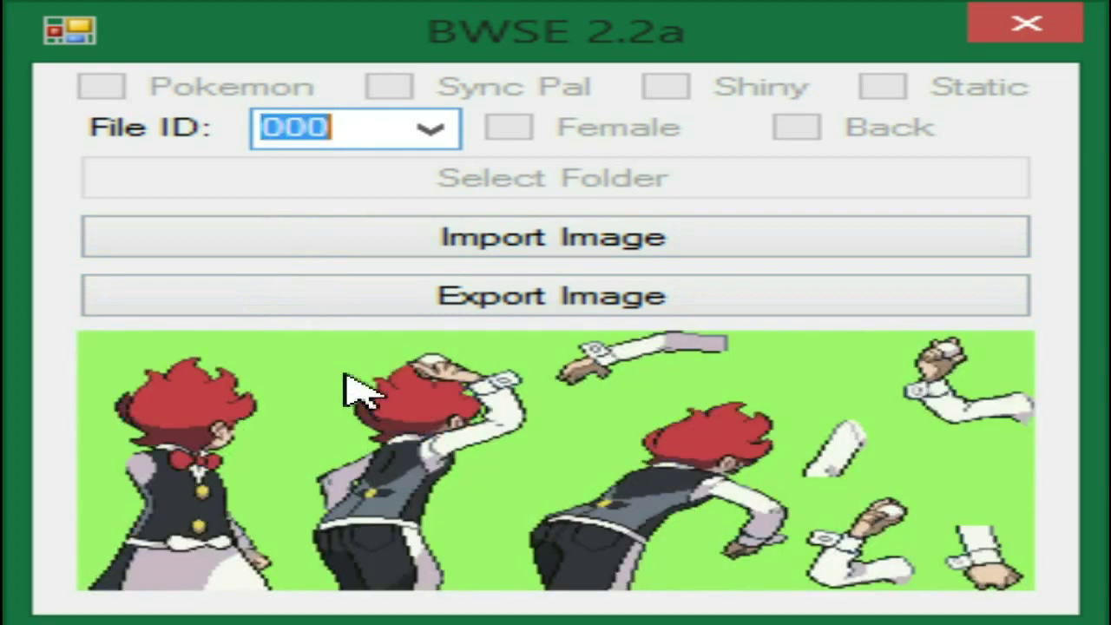
pyautogui.press('Down')
pyautogui.press('Down')
pyautogui.press('Down')
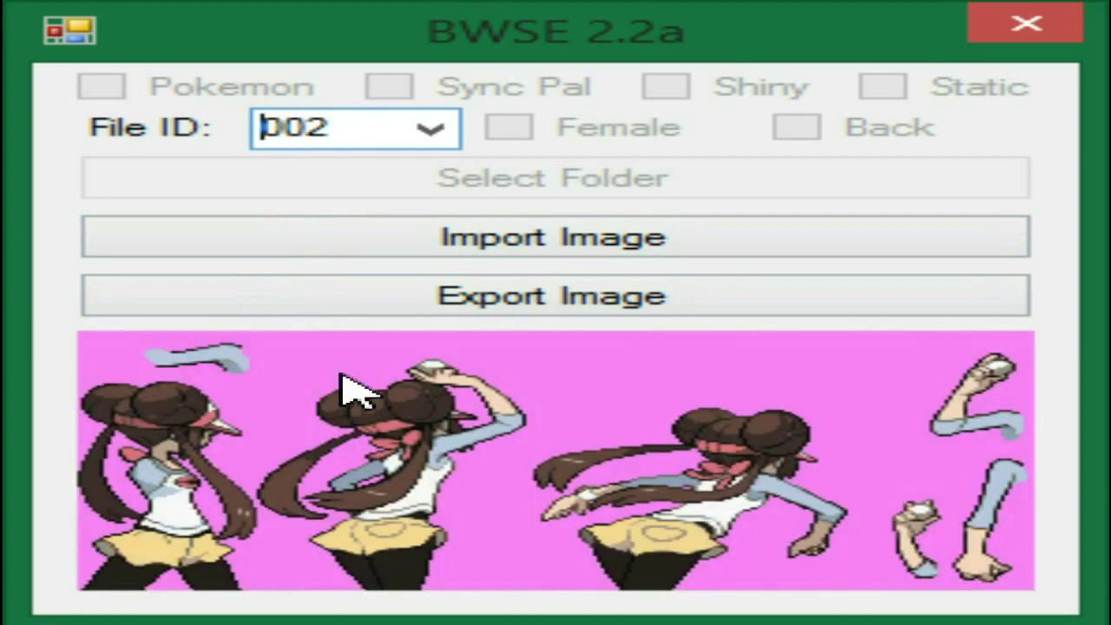
pyautogui.press('Up')
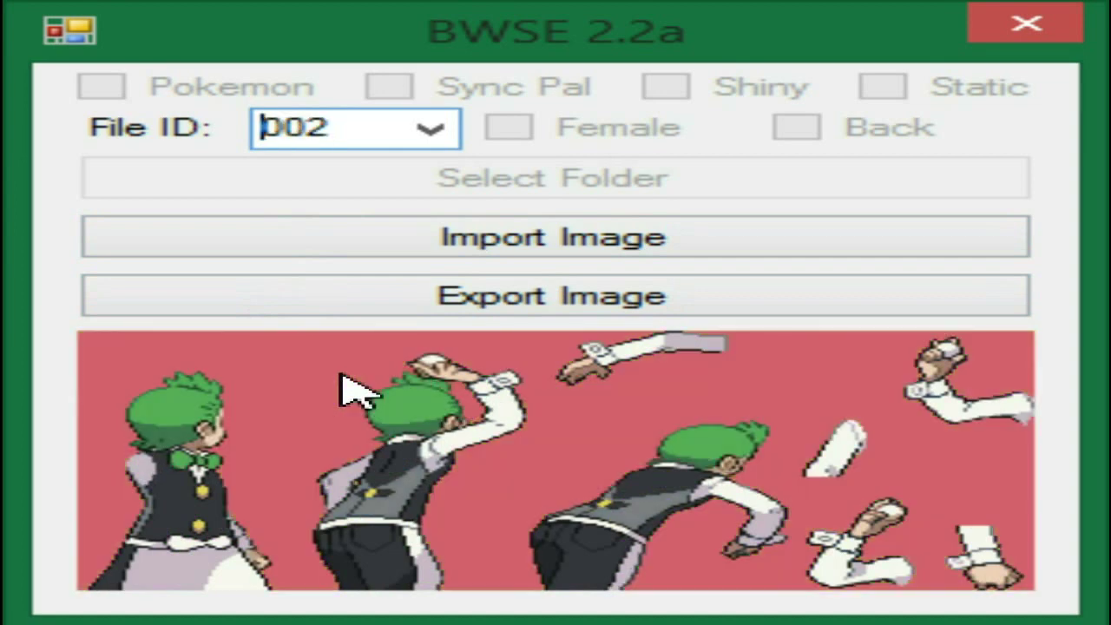
pyautogui.press('Down')
pyautogui.press('Down')
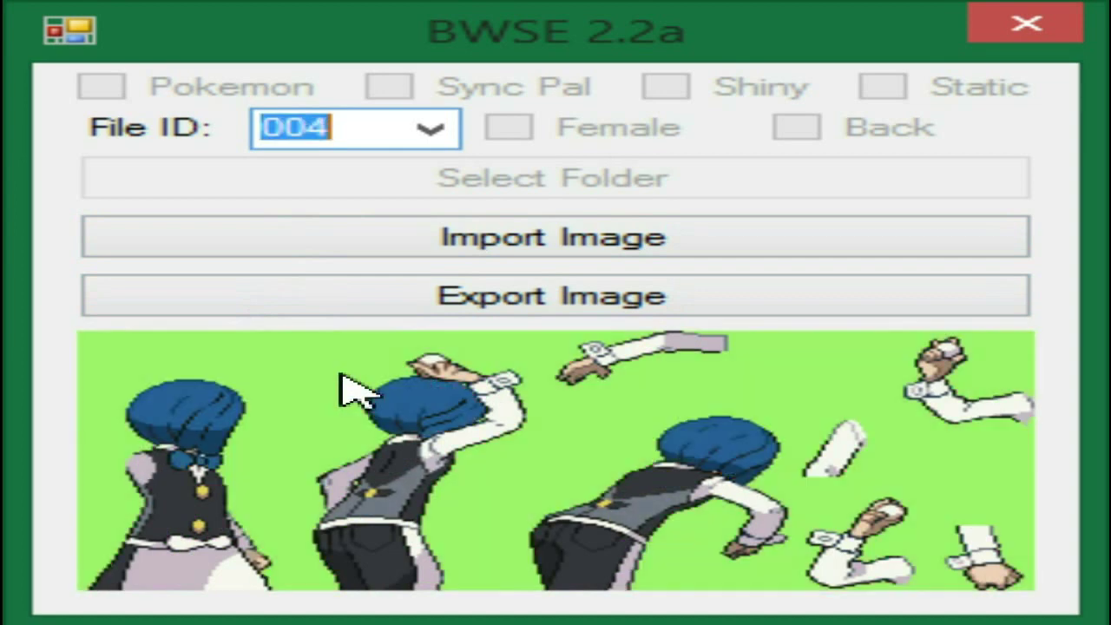
pyautogui.press('Up')
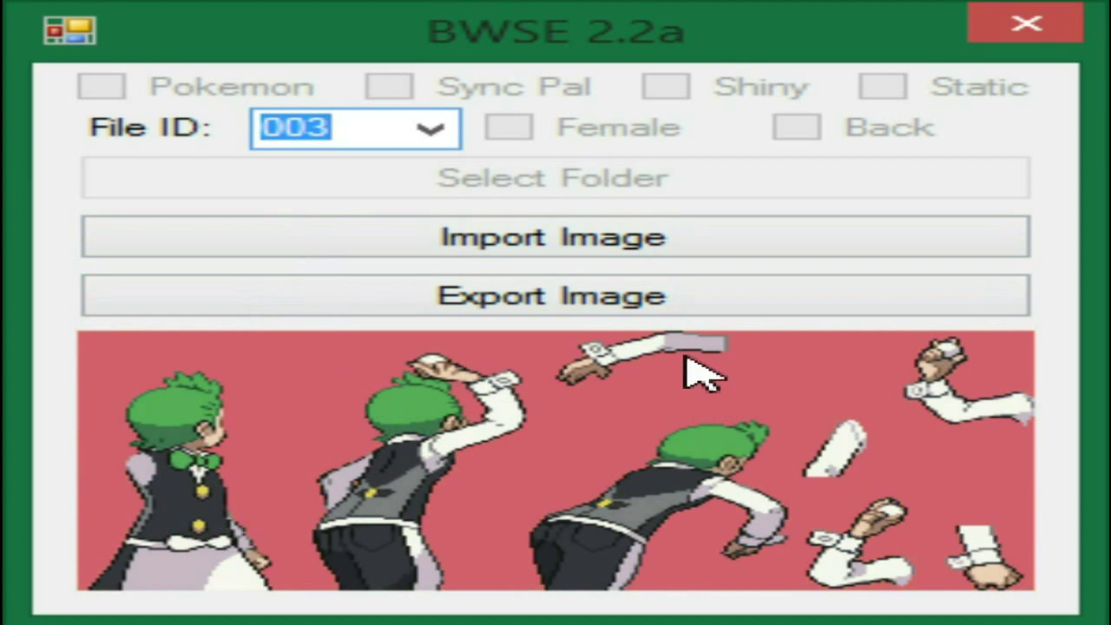
pyautogui.press('Up')
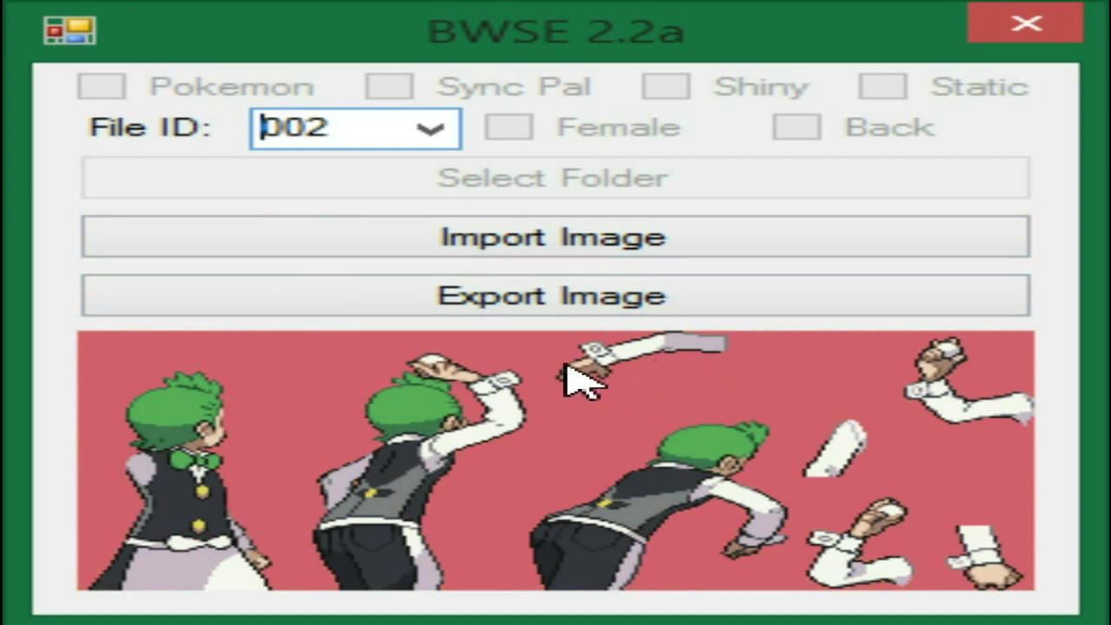
# Step: Examine how the separate arm pieces are laid out on the sprite sheets of file IDs 001 to 004
pyautogui.press('Down')
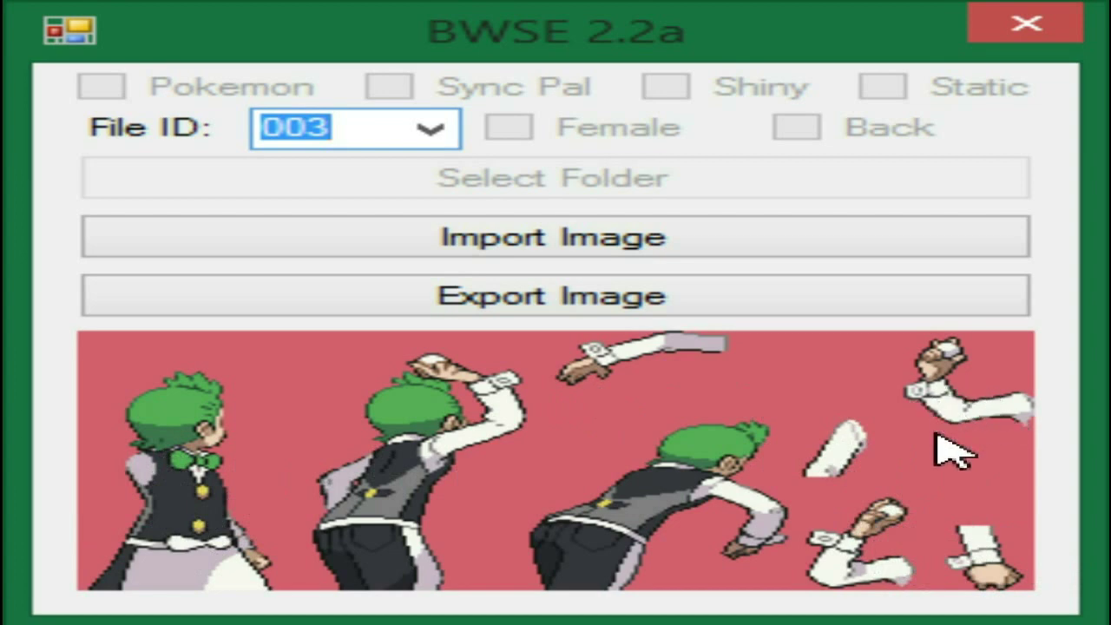
pyautogui.press('Down')
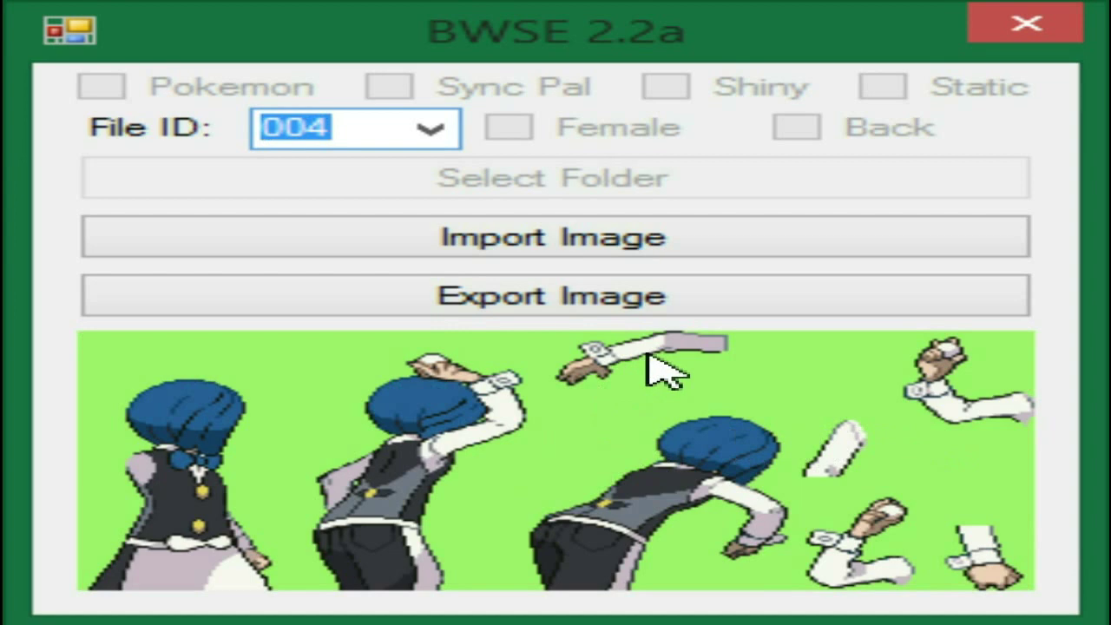
pyautogui.press('Up')
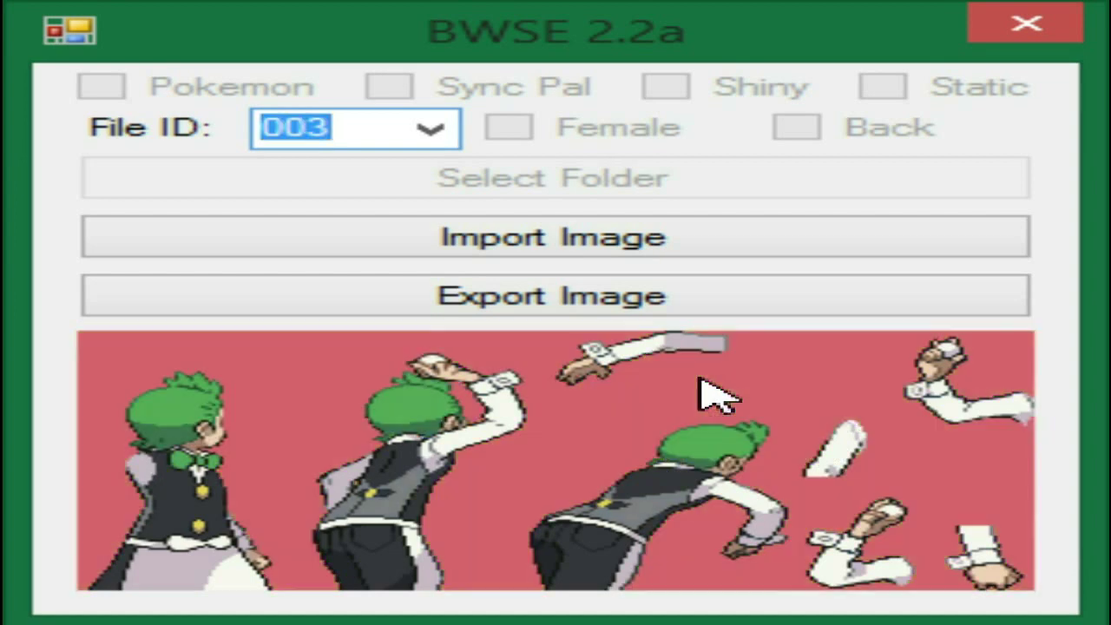
pyautogui.press('Down')
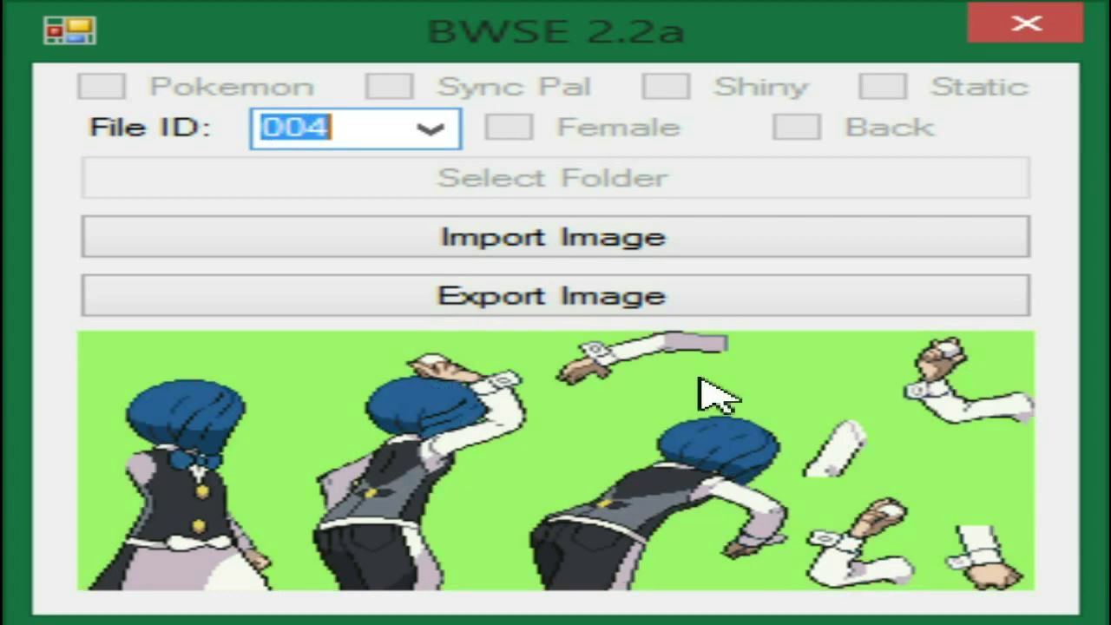
pyautogui.press('Up')
pyautogui.press('Up')
pyautogui.press('Up')
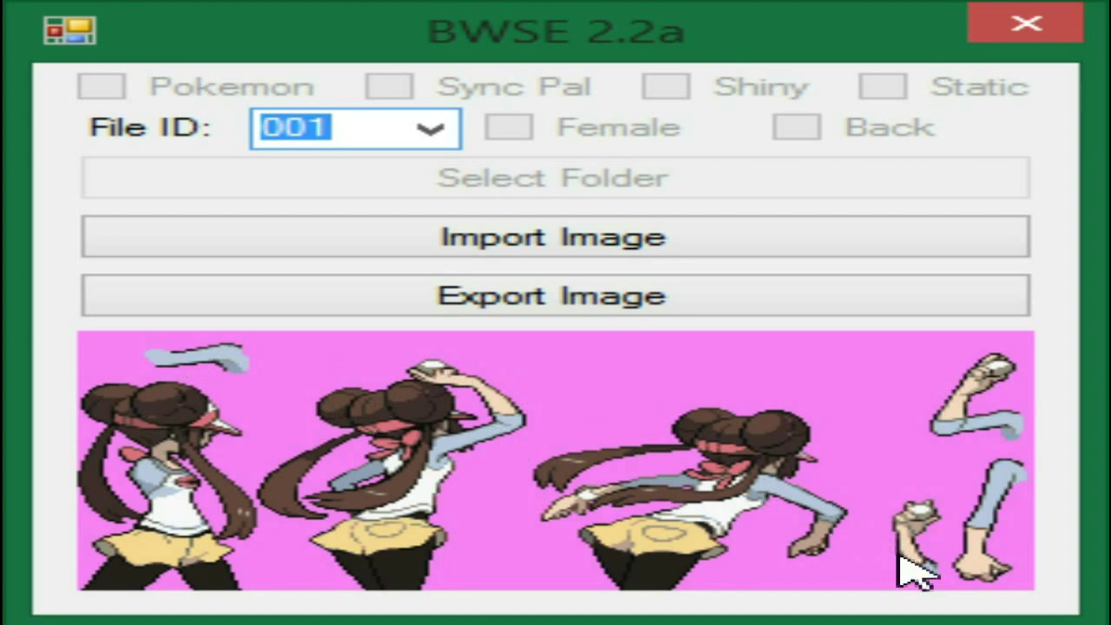
pyautogui.press('Down')
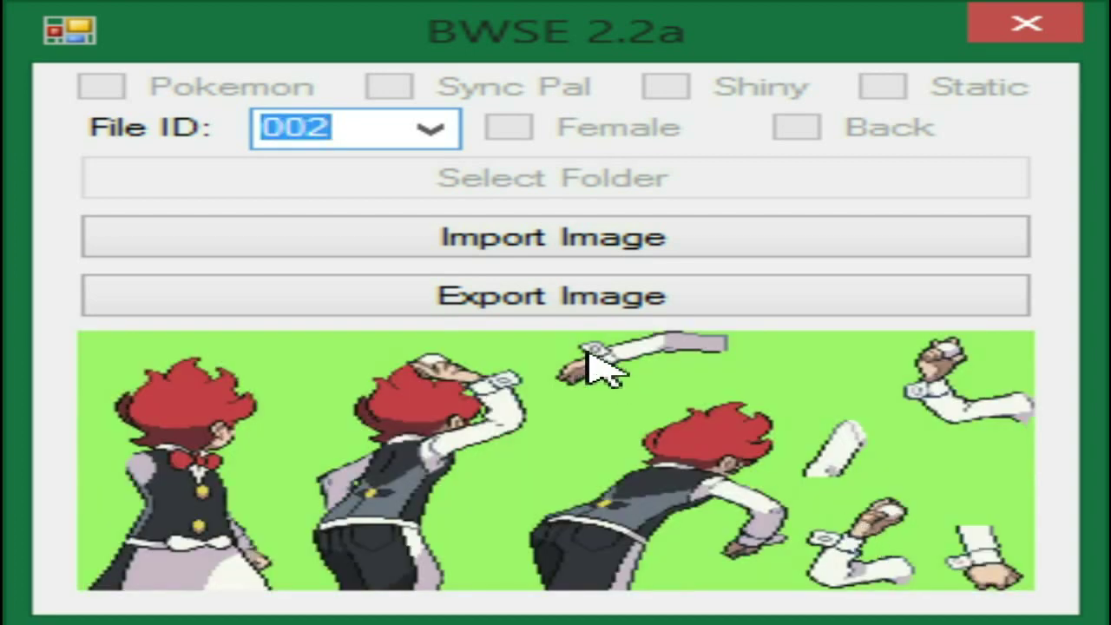
pyautogui.press('Up')
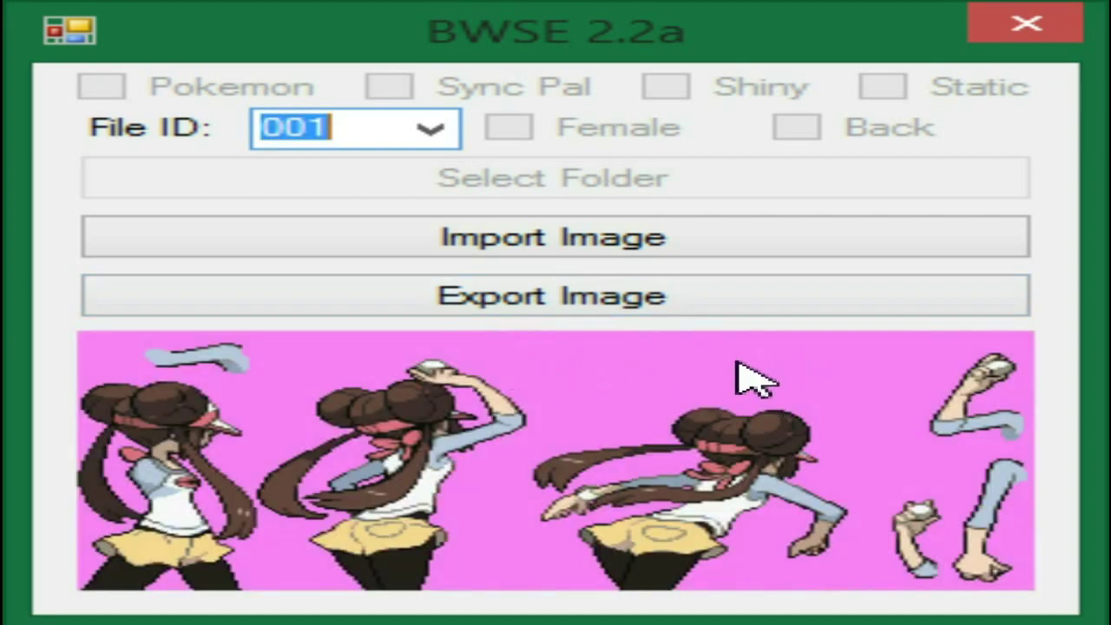
pyautogui.press('Down')
pyautogui.press('Down')
pyautogui.press('Up')
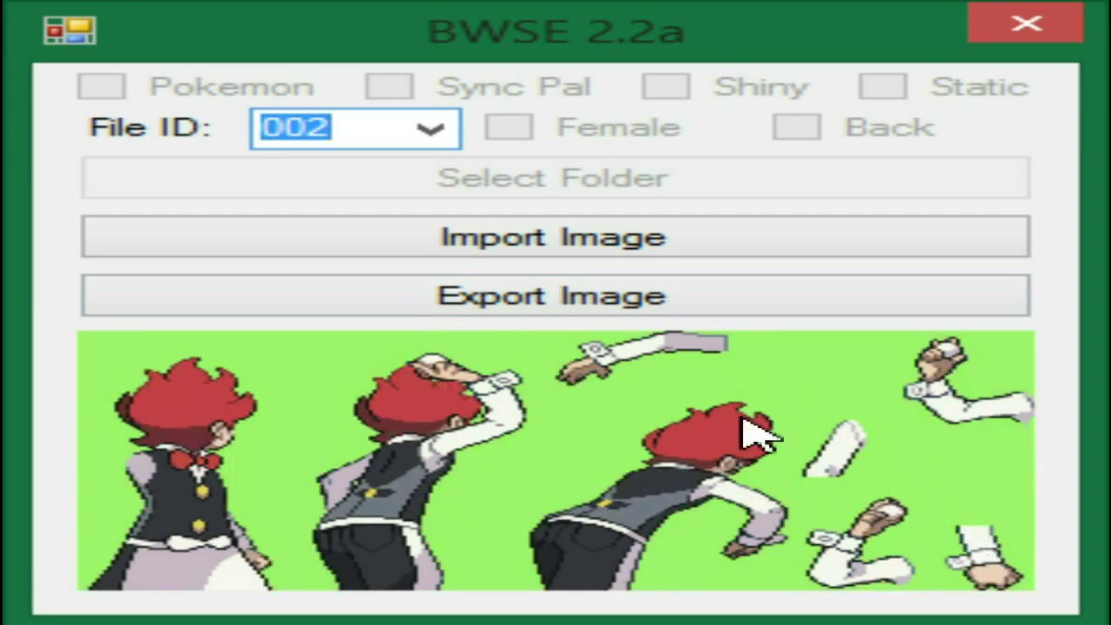
# Step: Compare the arm pieces on the sprite sheets of file IDs 000, 001 and 002
pyautogui.press('Up')
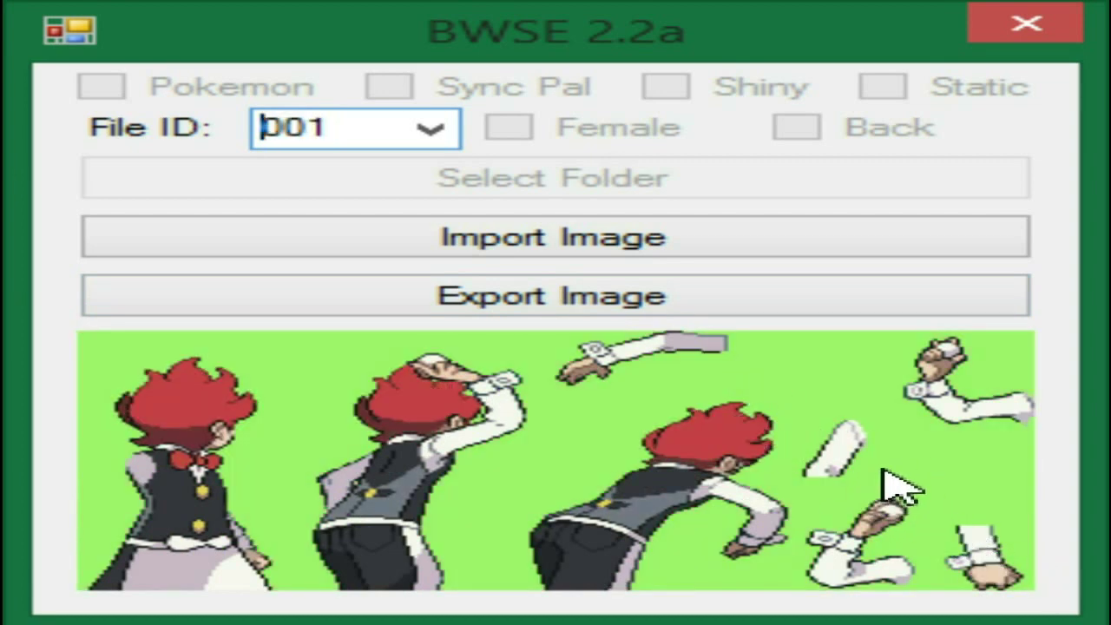
pyautogui.press('Up')
pyautogui.press('Down')
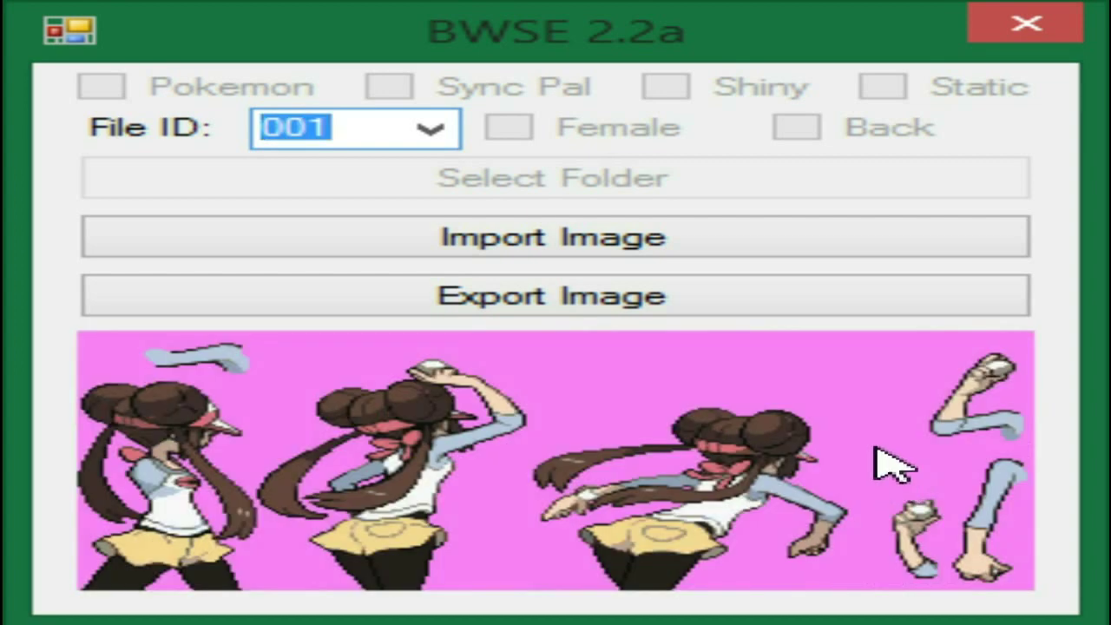
pyautogui.press('Up')
pyautogui.press('Down')
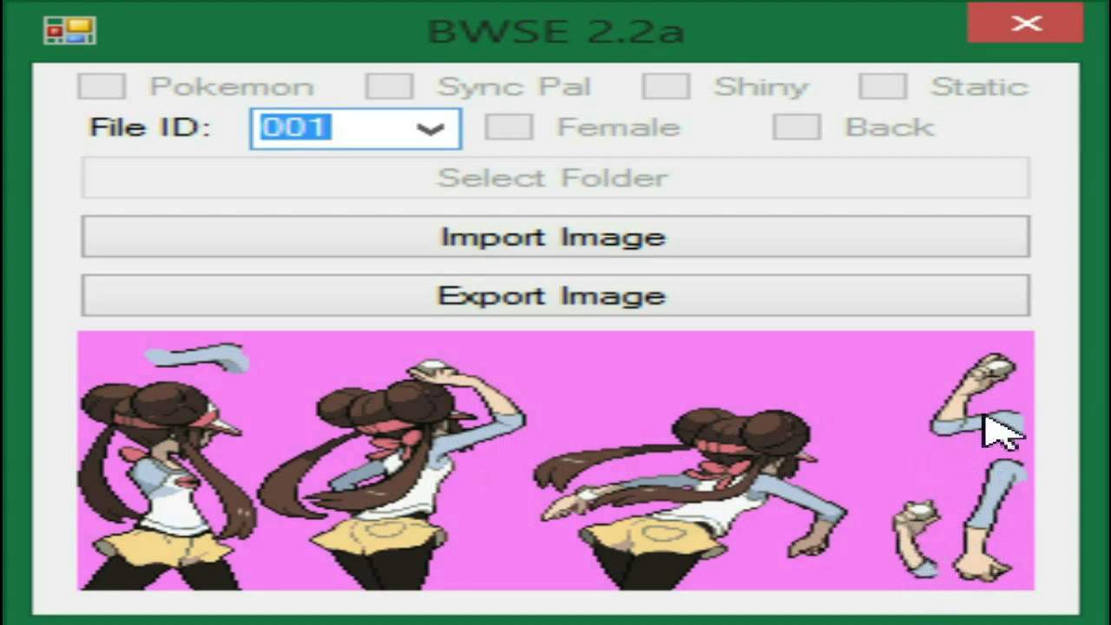
# Step: Advance through the sprite sheets from file ID 001 to 008, examining how each trainer's arm pieces are arranged
pyautogui.press('Down')
pyautogui.press('Down')
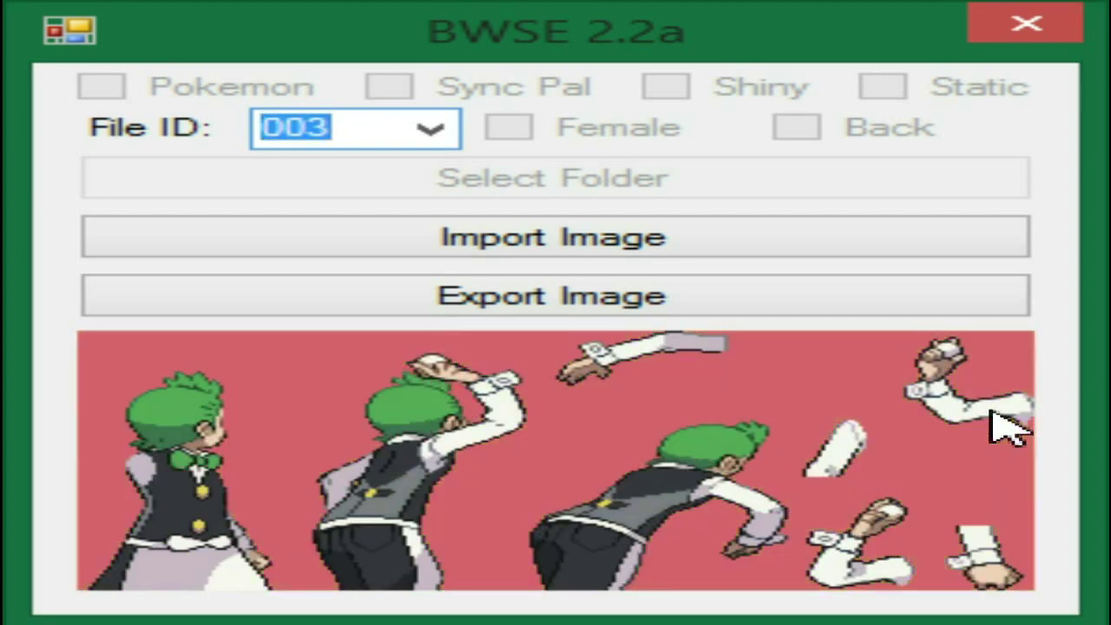
pyautogui.press('Down')
pyautogui.press('Down')
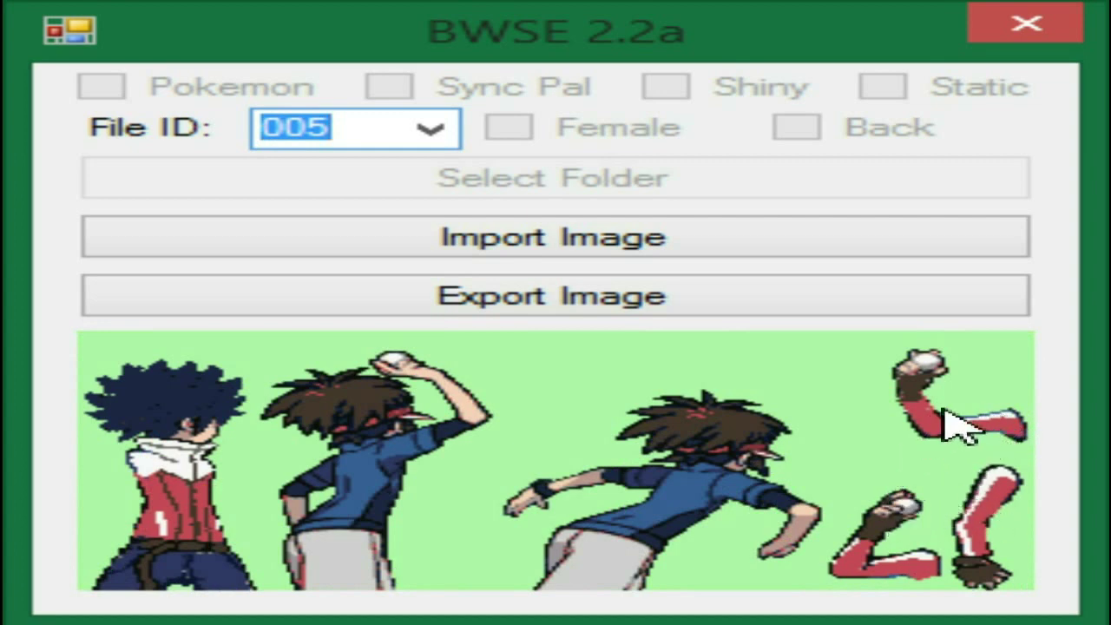
pyautogui.press('Down')
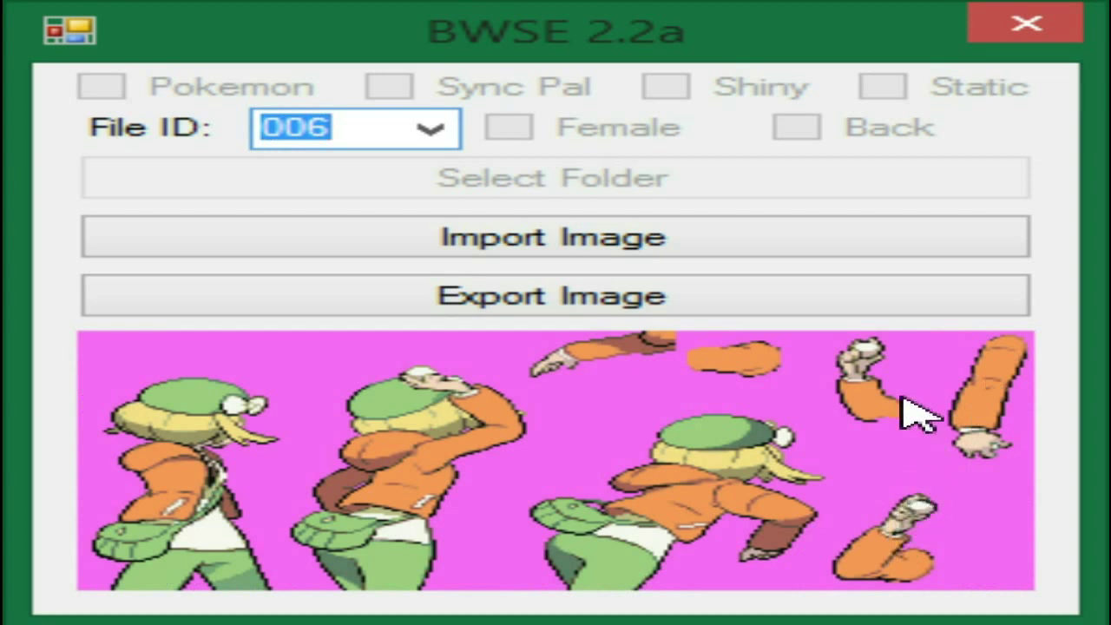
pyautogui.press('Down')
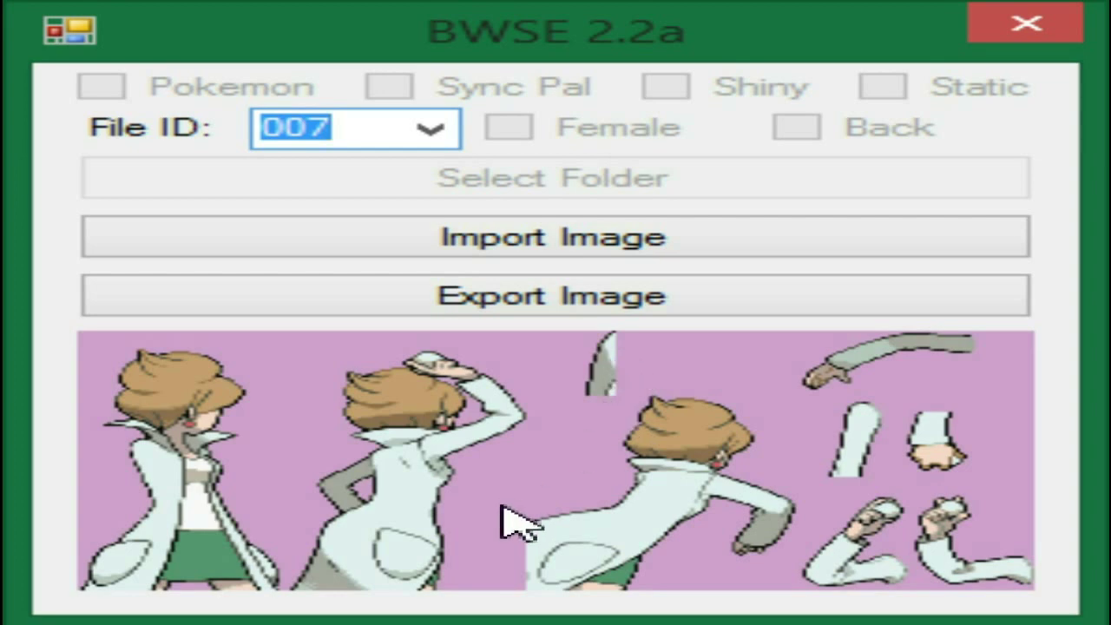
pyautogui.press('Down')
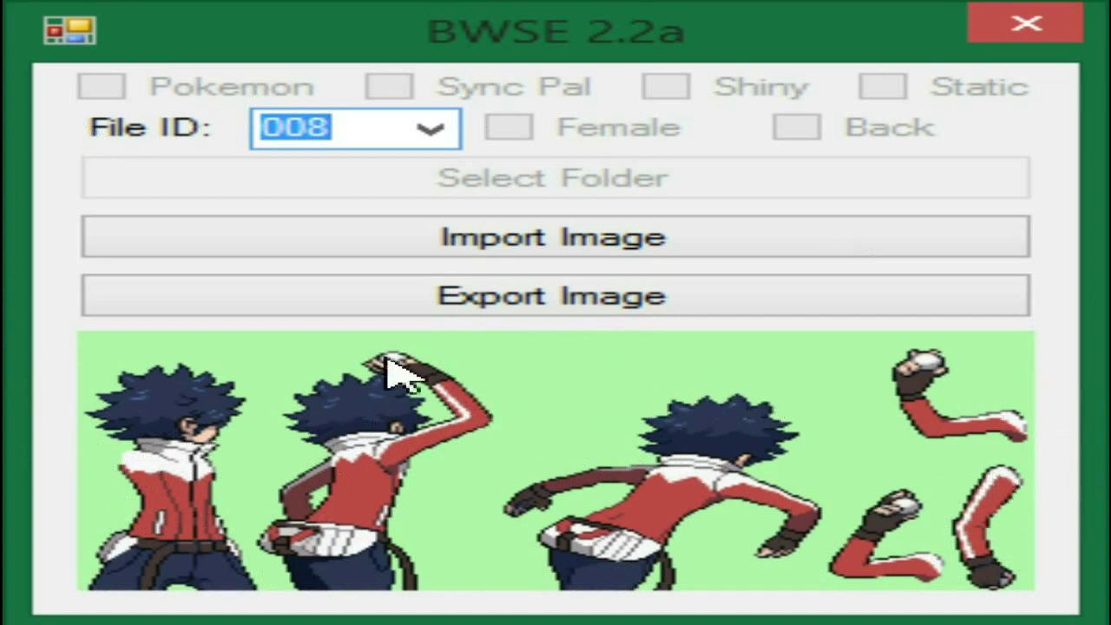
# Step: Compare the throwing poses and arm pieces on the sprite sheets of file IDs 007 to 010
pyautogui.scroll(1, 365, 372)
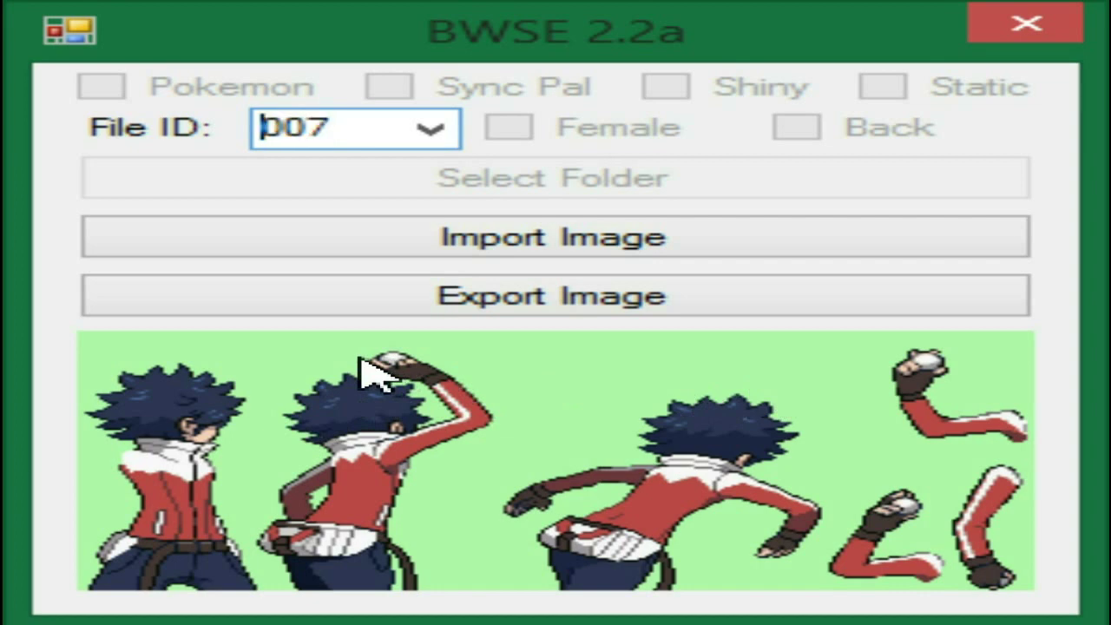
pyautogui.scroll(-1, 550, 422)
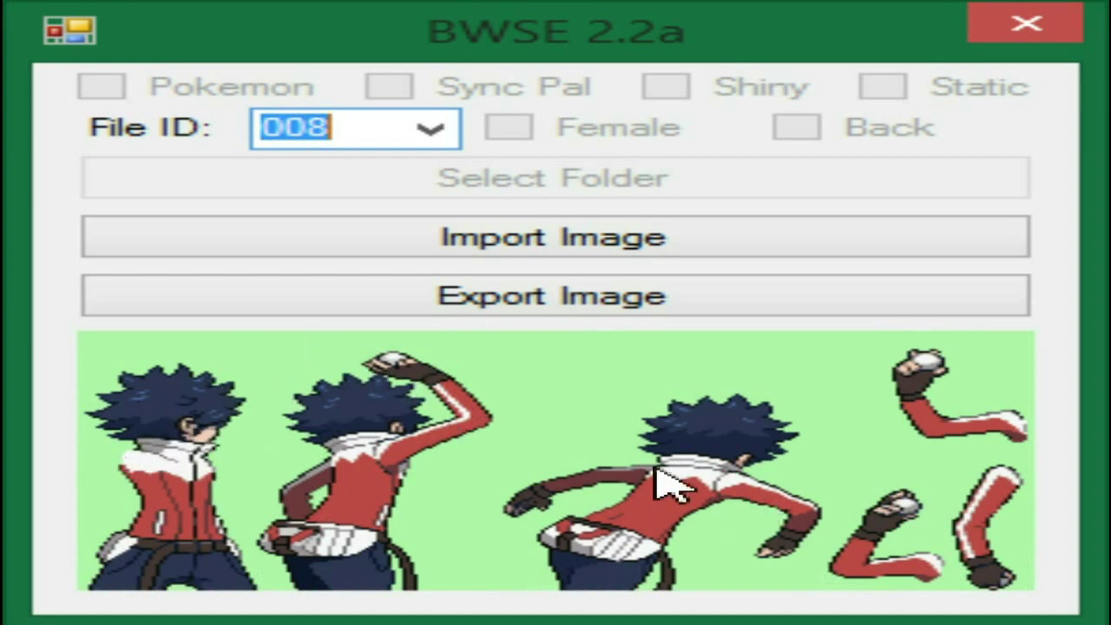
pyautogui.press('Down')
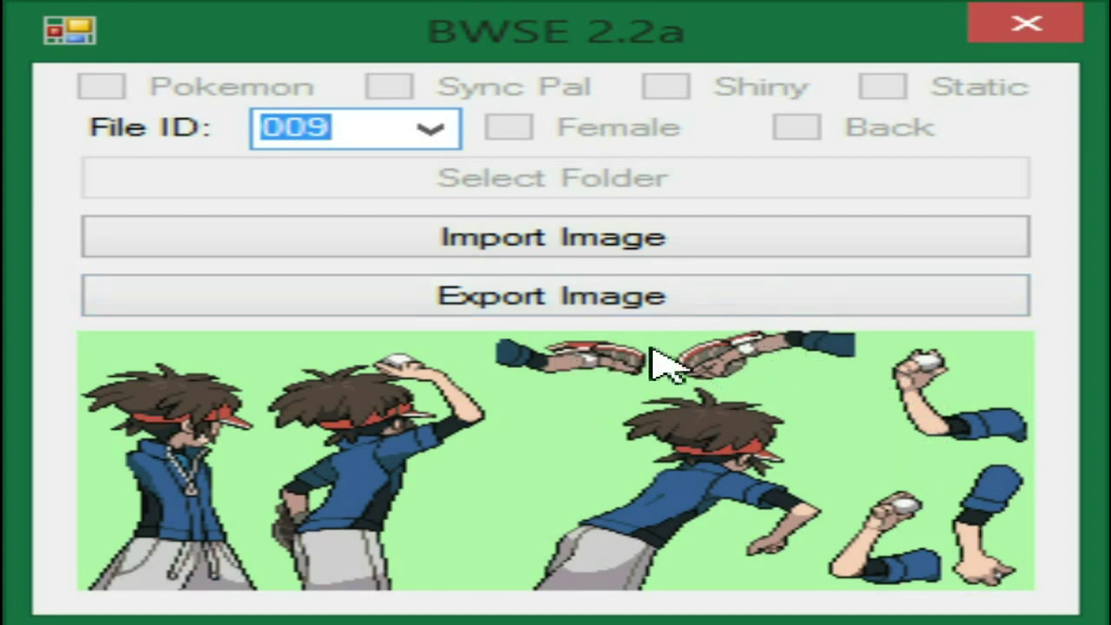
pyautogui.press('Down')
pyautogui.press('Up')
pyautogui.press('Down')
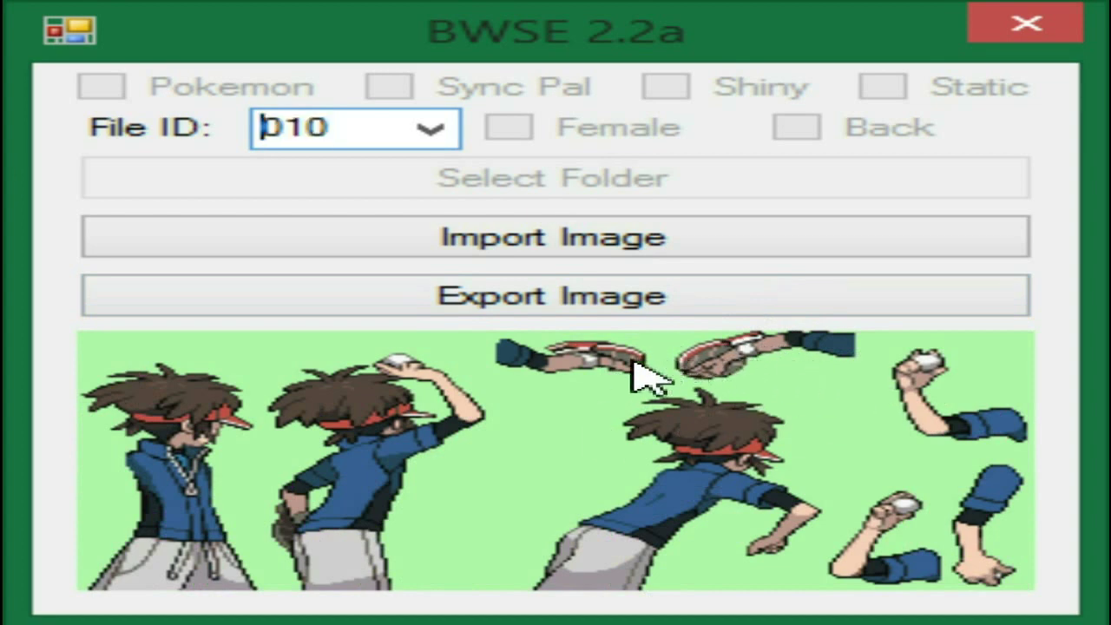
# Step: Look through the multi-pose trainer sprite sheets from file ID 011 to 016
pyautogui.press('Down')
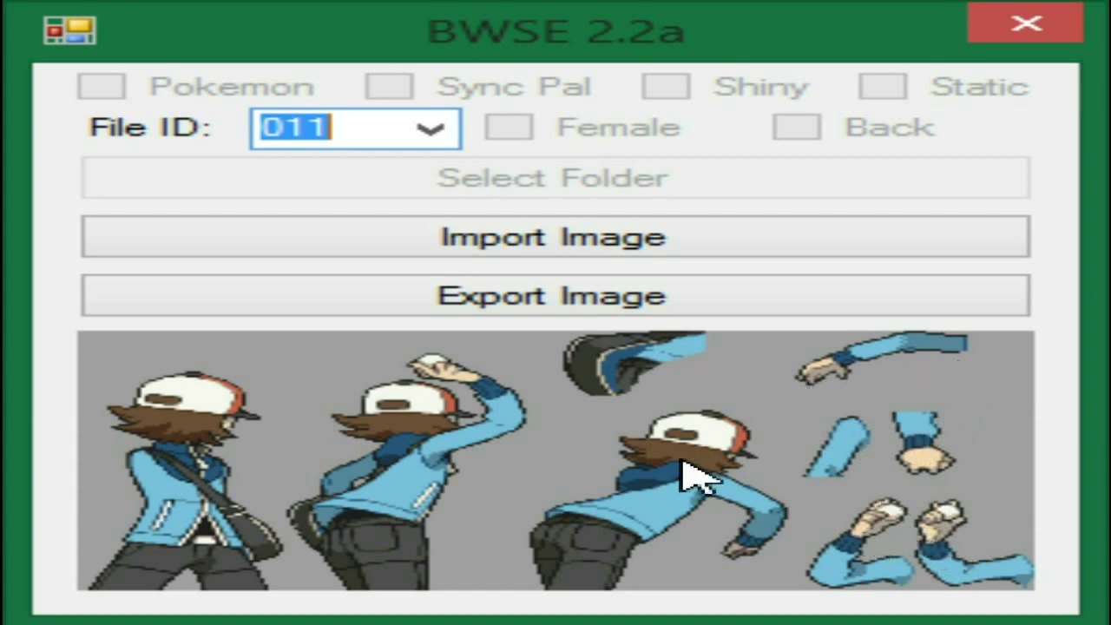
pyautogui.press('Down')
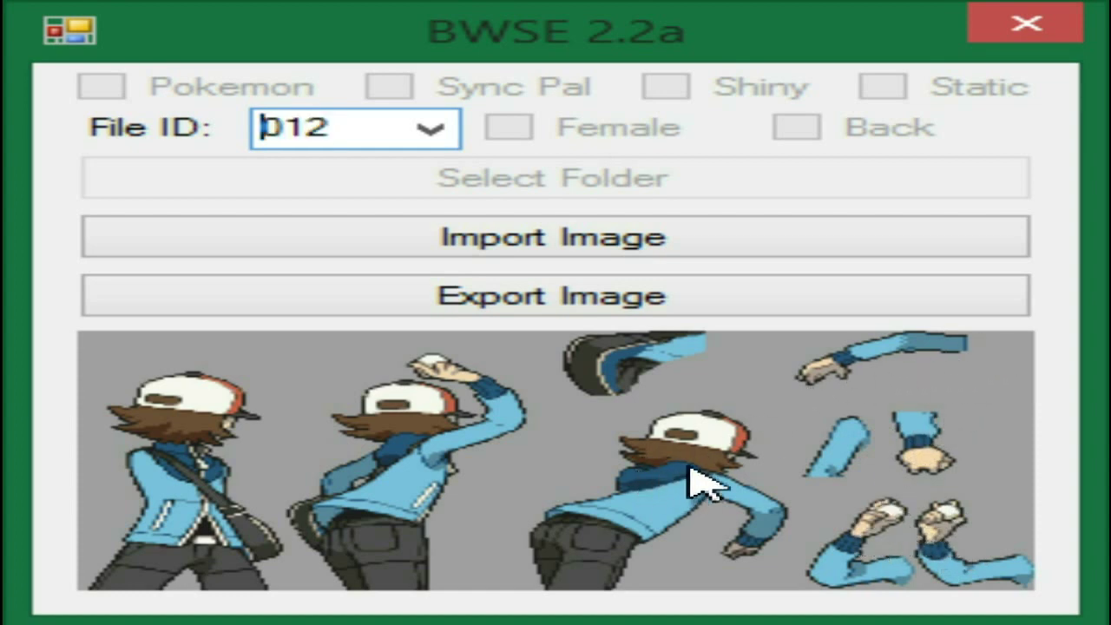
pyautogui.press('Down')
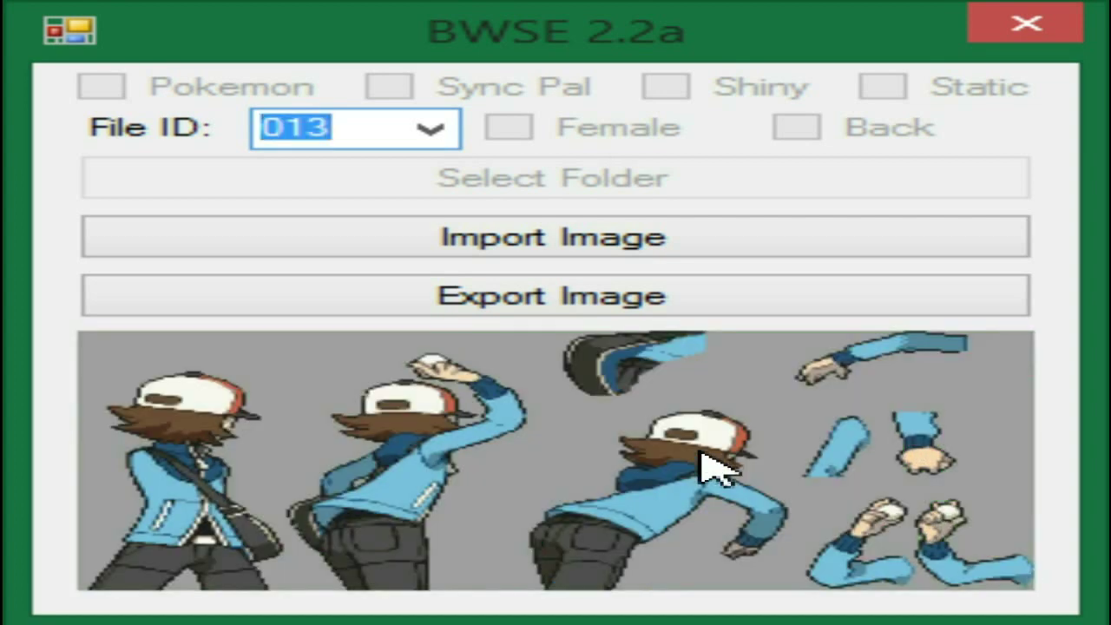
pyautogui.press('Up')
pyautogui.press('Down')
pyautogui.press('Down')
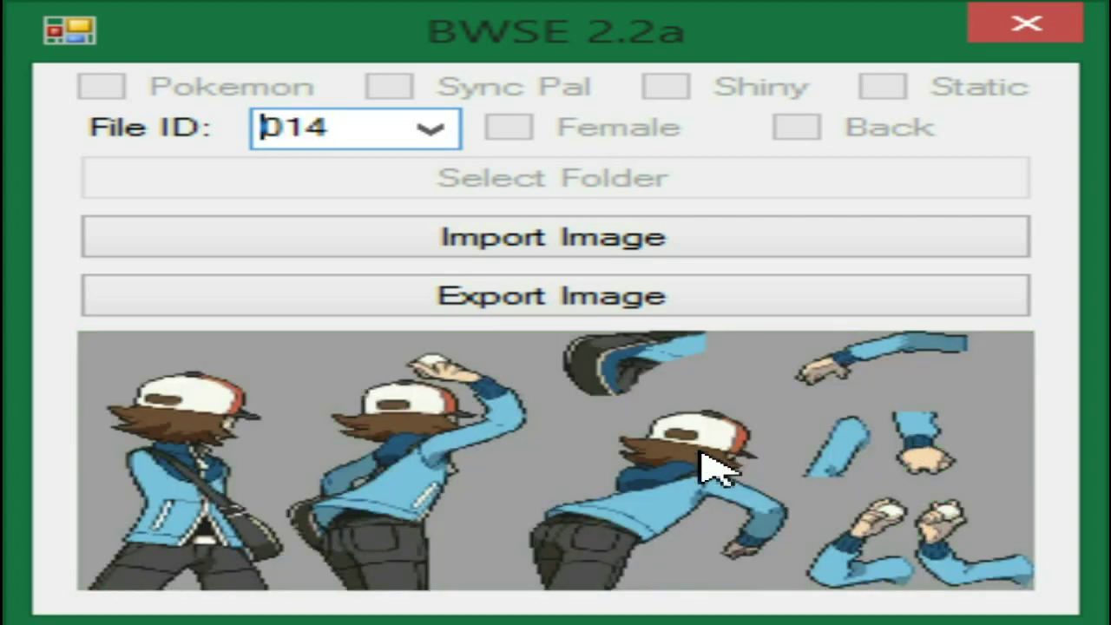
pyautogui.press('Down')
pyautogui.press('Down')
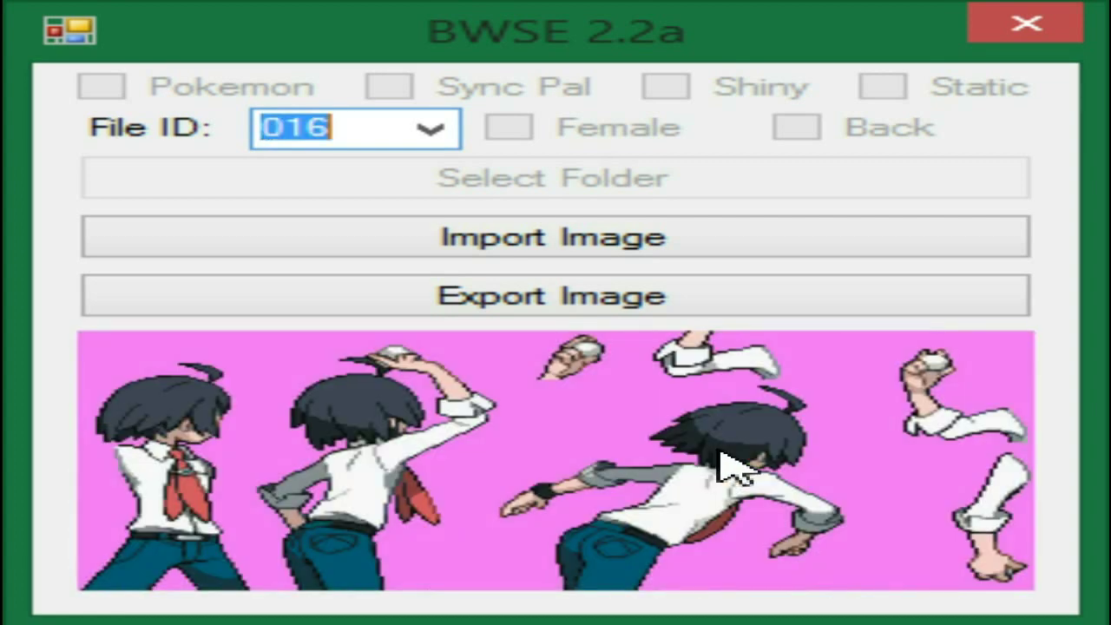
# Step: Look through the single-pose costume sprites from file ID 017 to 029
pyautogui.press('Down')
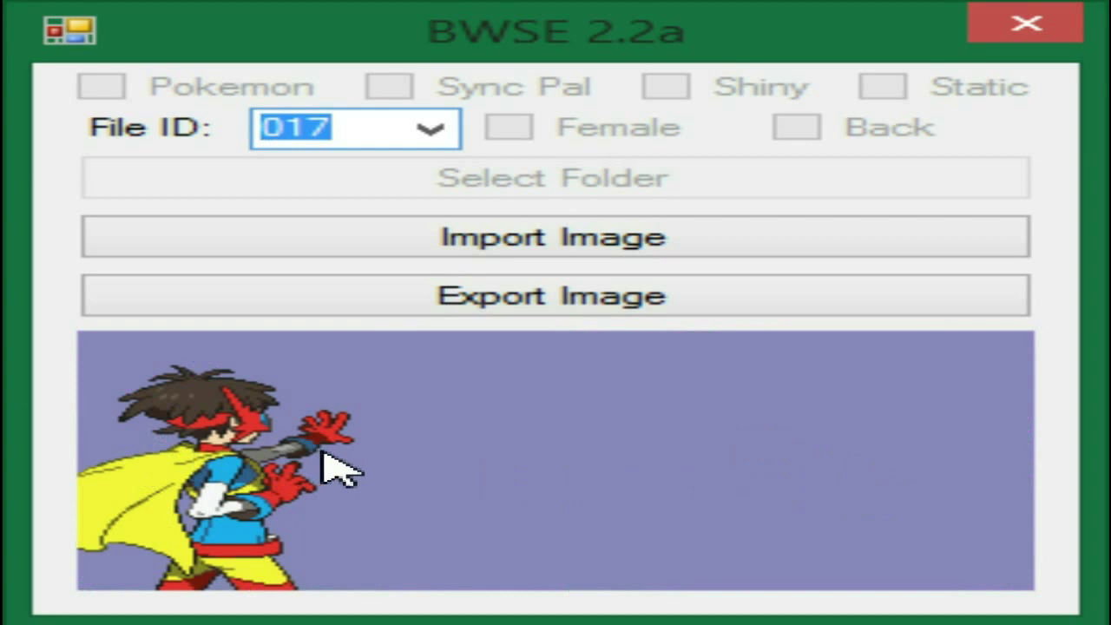
pyautogui.press('Down')
pyautogui.press('Down')
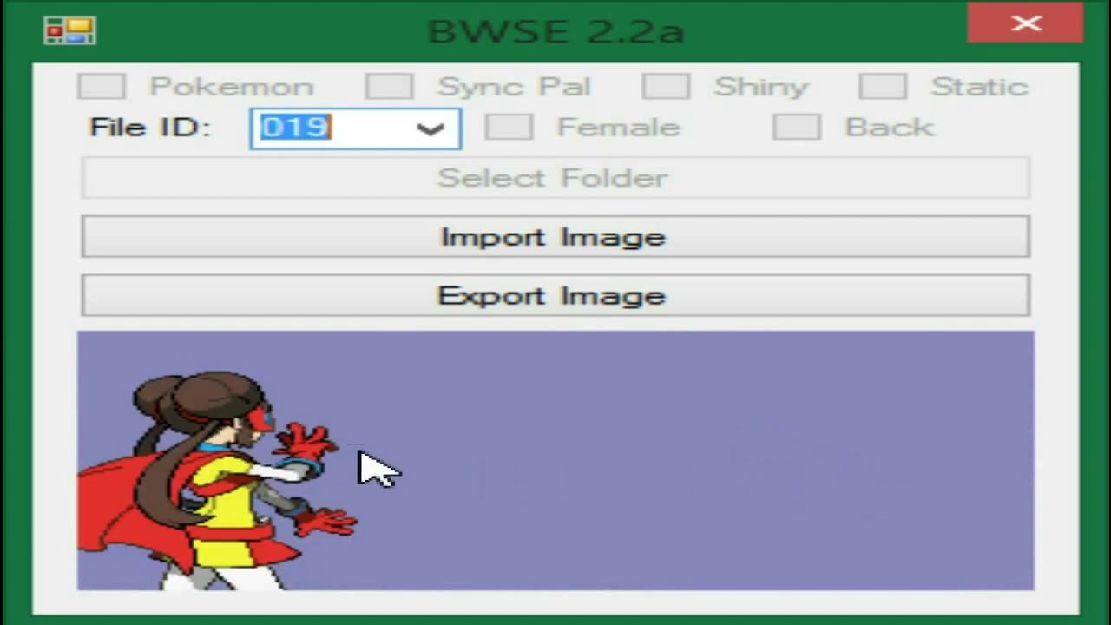
pyautogui.press('Down')
pyautogui.press('Down')
pyautogui.press('Down')
pyautogui.press('Down')
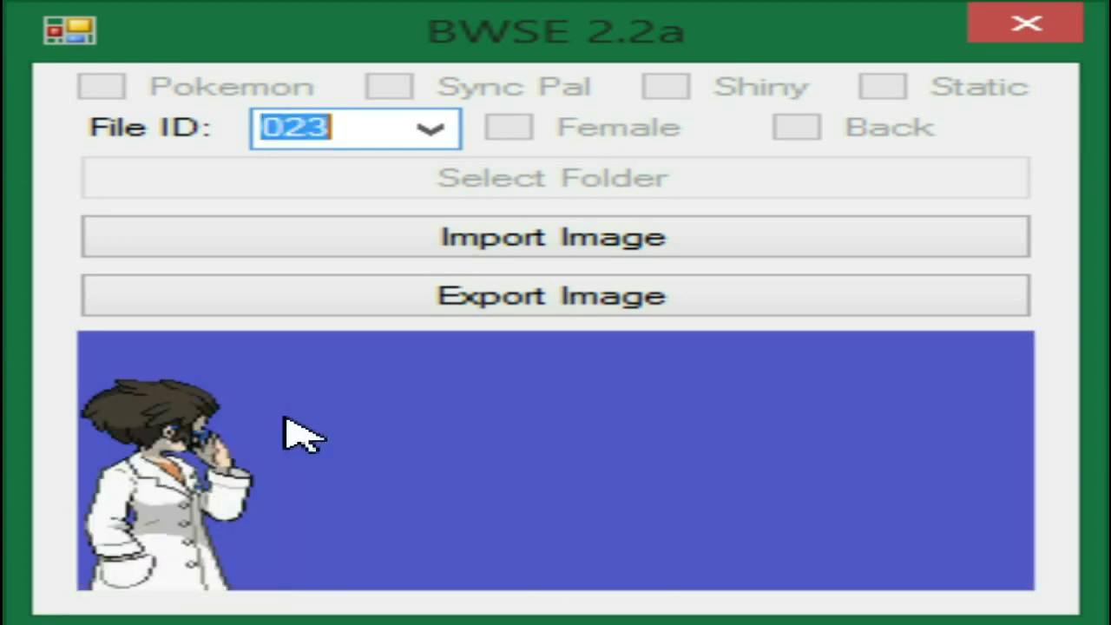
pyautogui.press('Down')
pyautogui.press('Down')
pyautogui.press('Down')
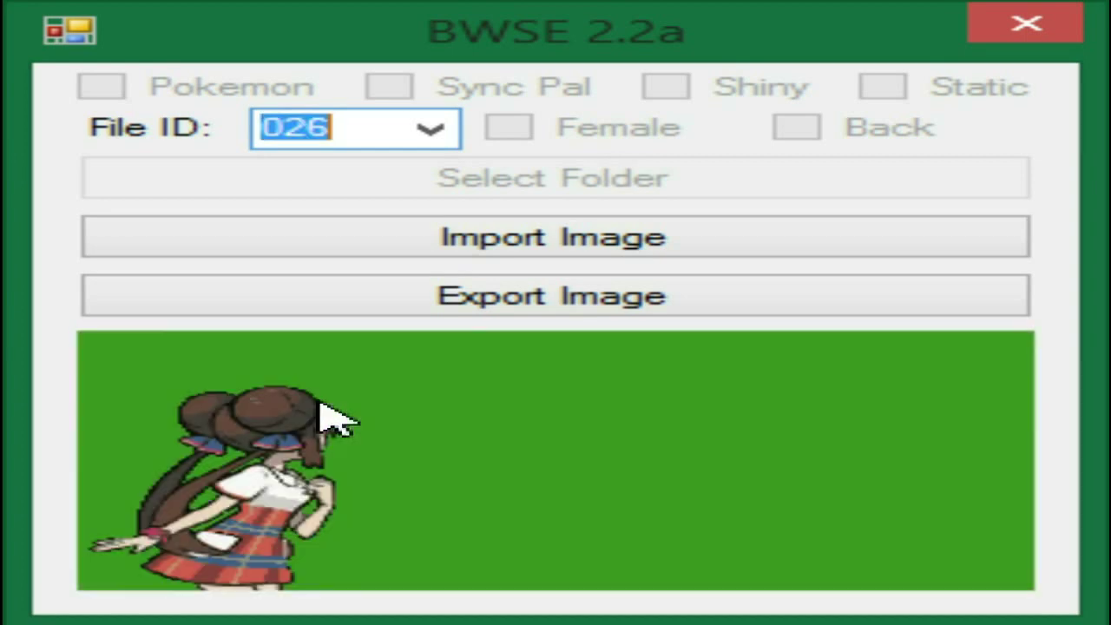
pyautogui.press('Down')
pyautogui.press('Down')
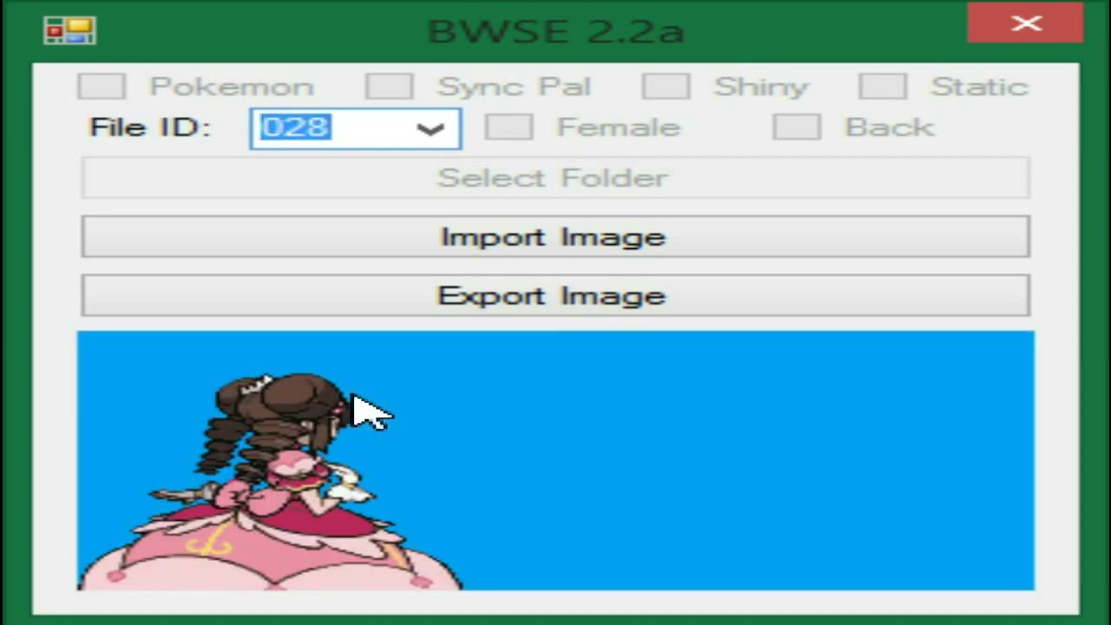
pyautogui.press('Down')
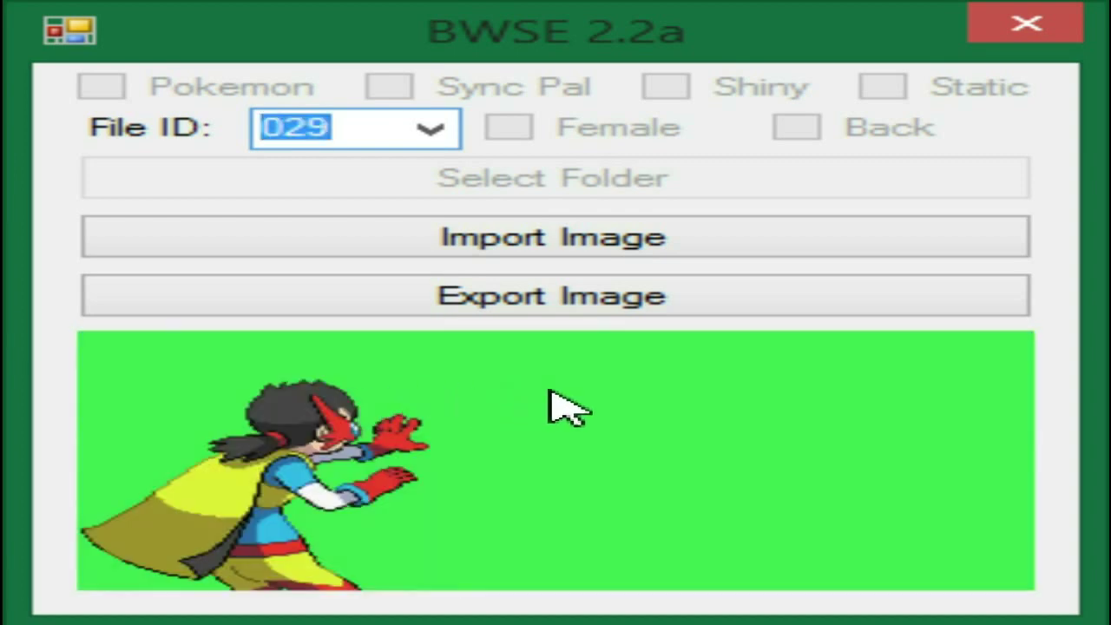
# Step: Check the sprites around file ID 029, moving back and forth before returning to 027
pyautogui.press('Down')
pyautogui.press('Up')
pyautogui.press('Down')
pyautogui.press('Up')
pyautogui.press('Up')
pyautogui.press('Up')
pyautogui.press('Up')
pyautogui.press('Up')
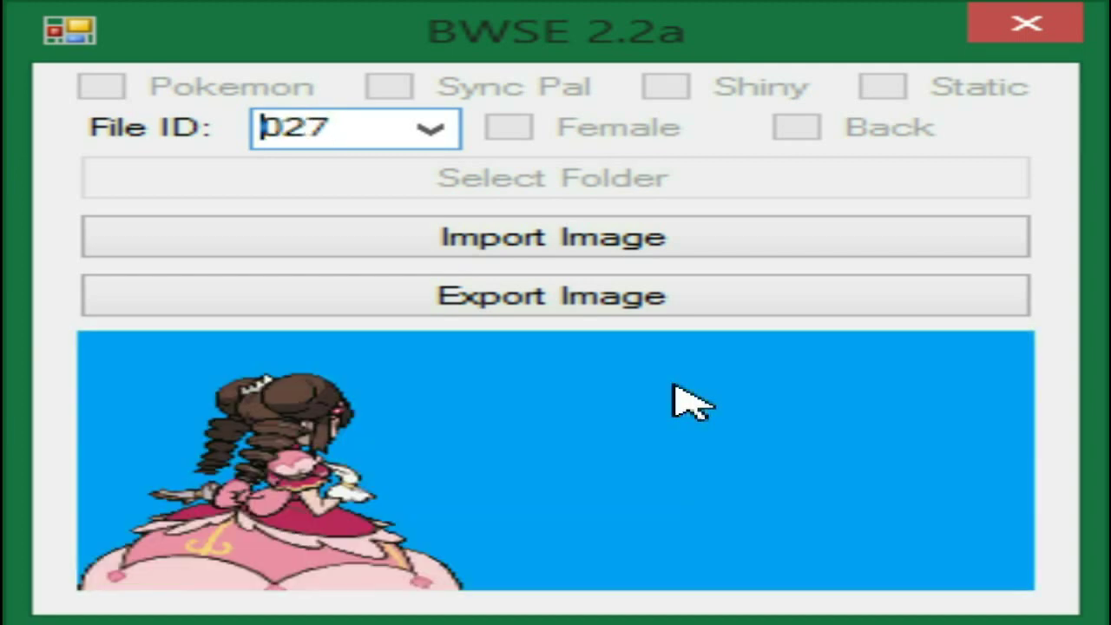
# Step: Go back through the single-pose costume sprites from file ID 027 down to 016
pyautogui.press('Up')
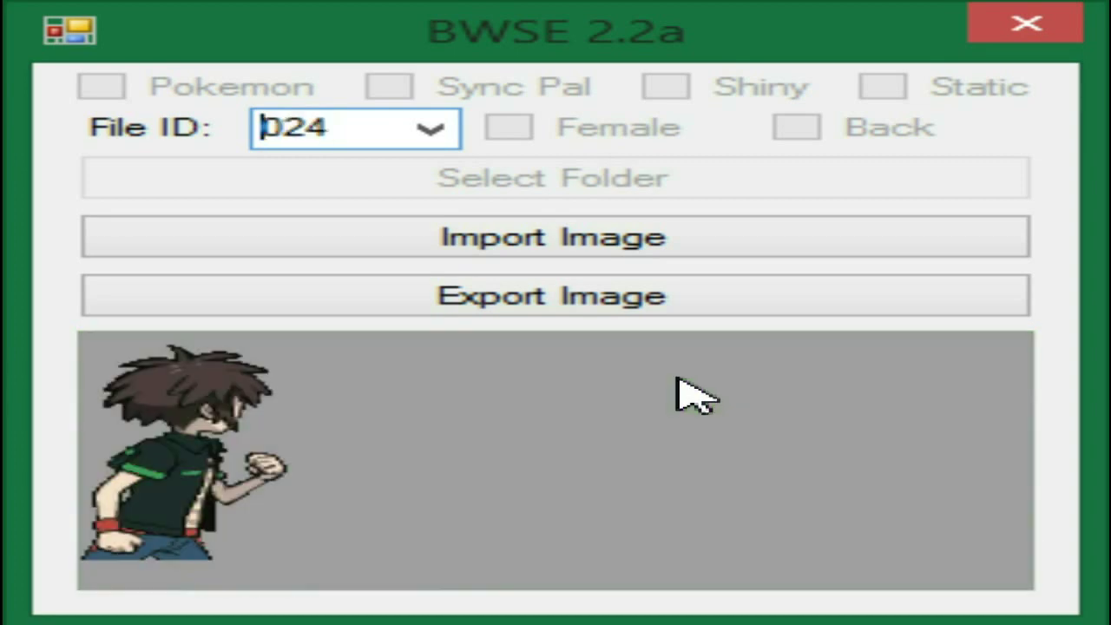
pyautogui.press('Up')
pyautogui.press('Up')
pyautogui.press('Up')
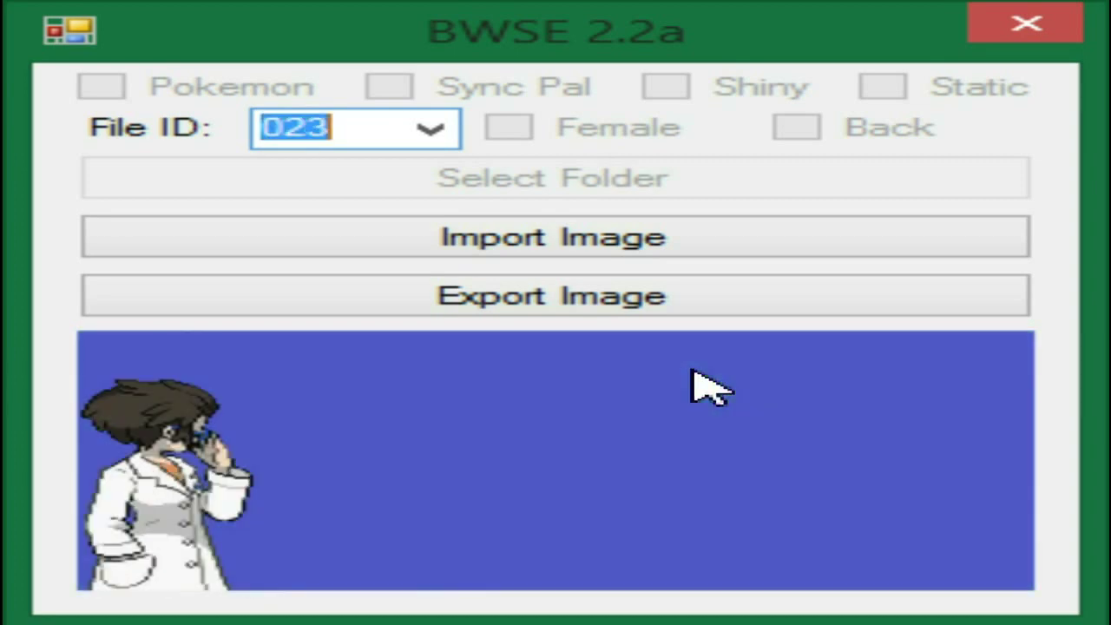
pyautogui.press('Up')
pyautogui.press('Up')
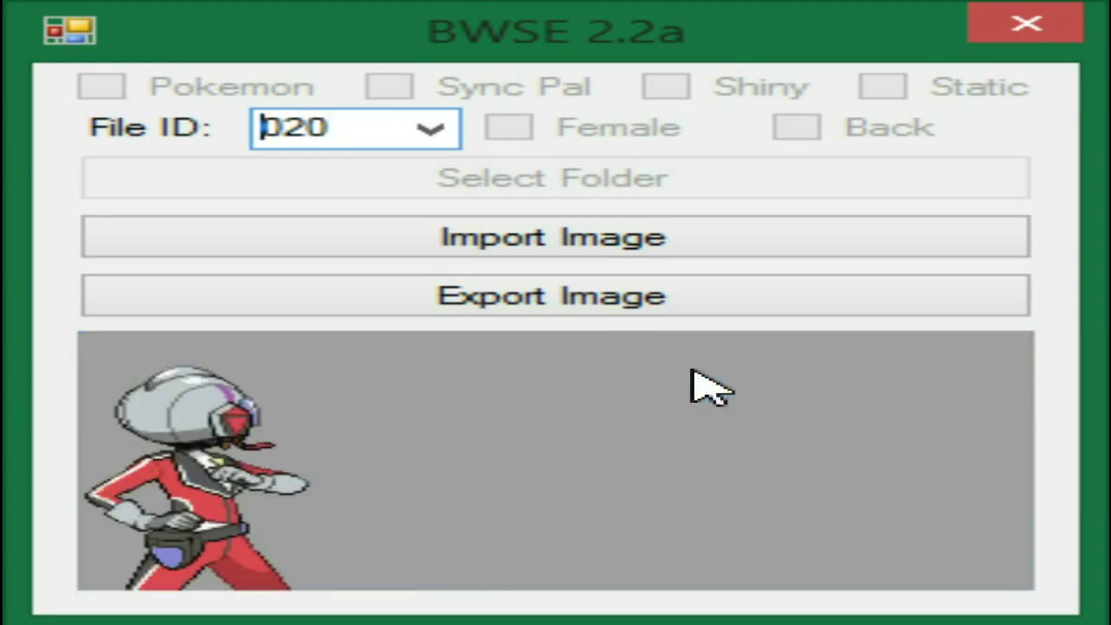
pyautogui.press('Up')
pyautogui.press('Up')
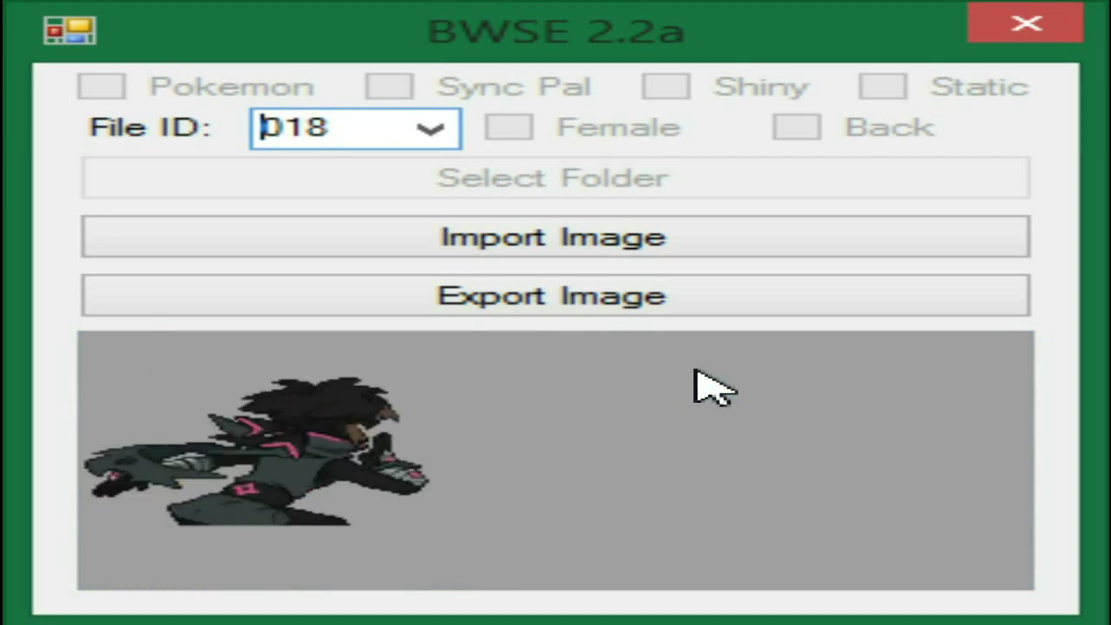
pyautogui.press('Up')
pyautogui.press('Up')
pyautogui.press('Up')
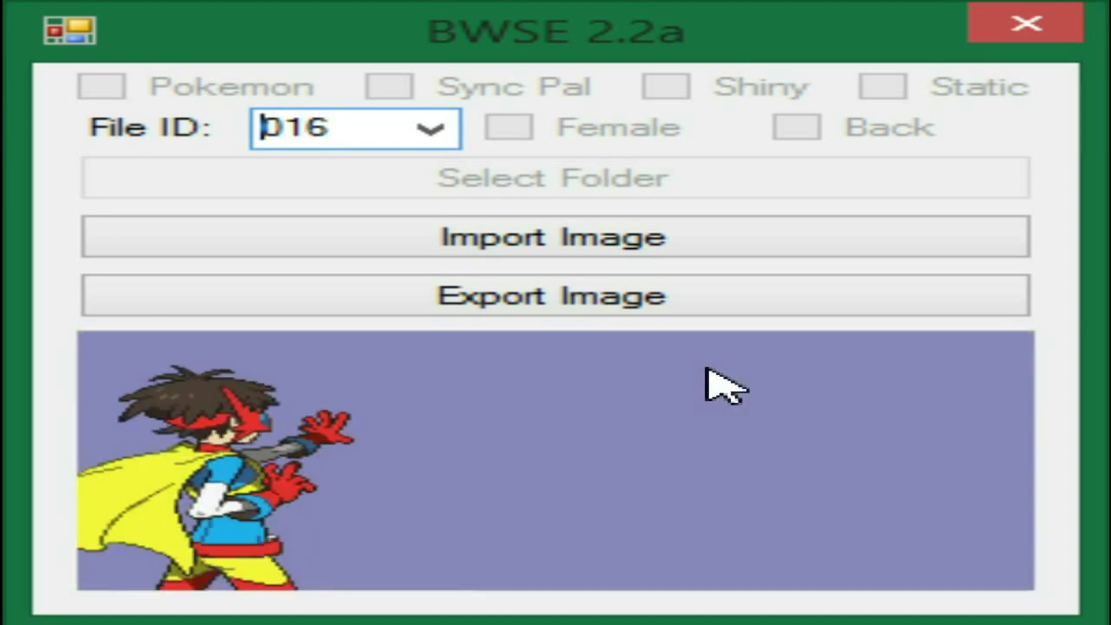
# Step: Return through the multi-pose trainer sprite sheets from file ID 016 down past 007
pyautogui.press('Up')
pyautogui.press('Up')
pyautogui.press('Up')
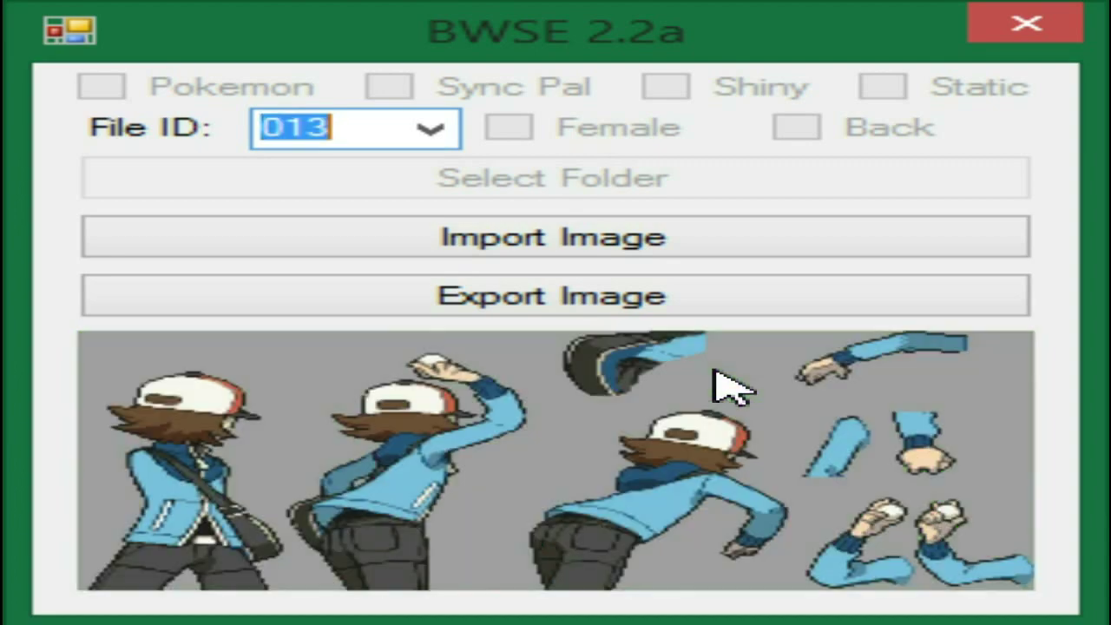
pyautogui.press('Up')
pyautogui.press('Up')
pyautogui.press('Up')
pyautogui.press('Up')
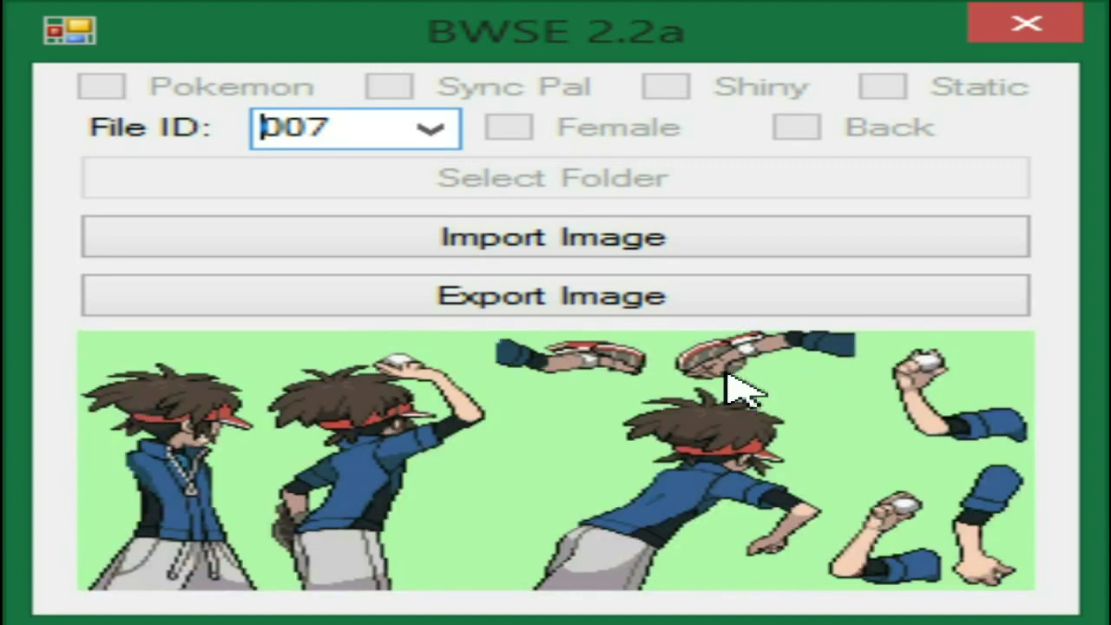
pyautogui.press('Up')
pyautogui.press('Up')
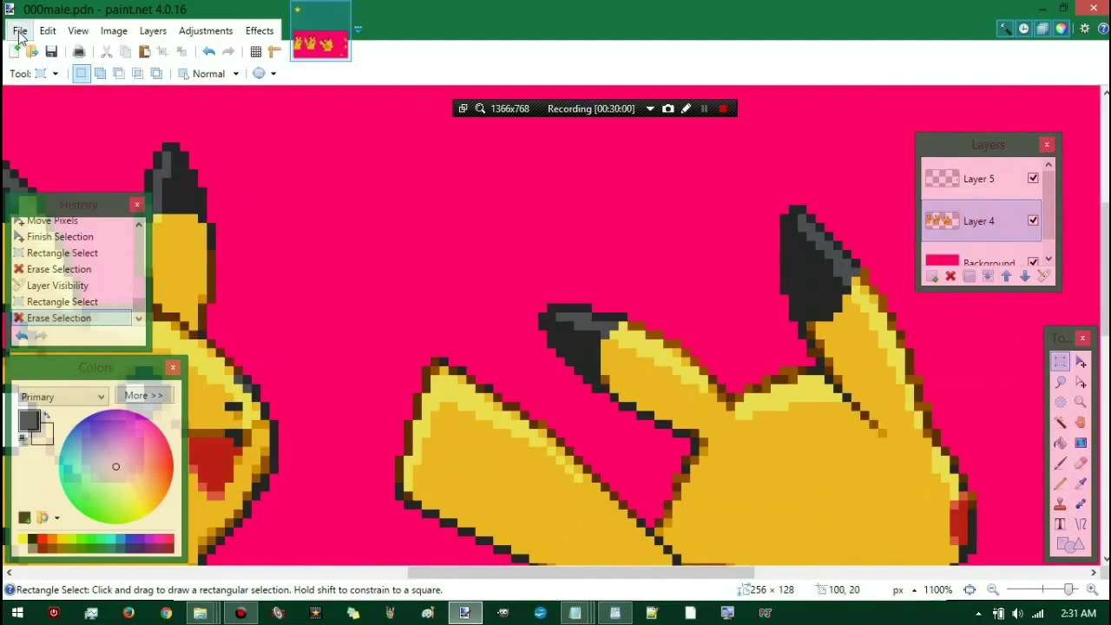
# Step: Save a flattened PNG copy of the Pikachu sprite sheet to the Desktop as 000maleED
pyautogui.click(19, 31)
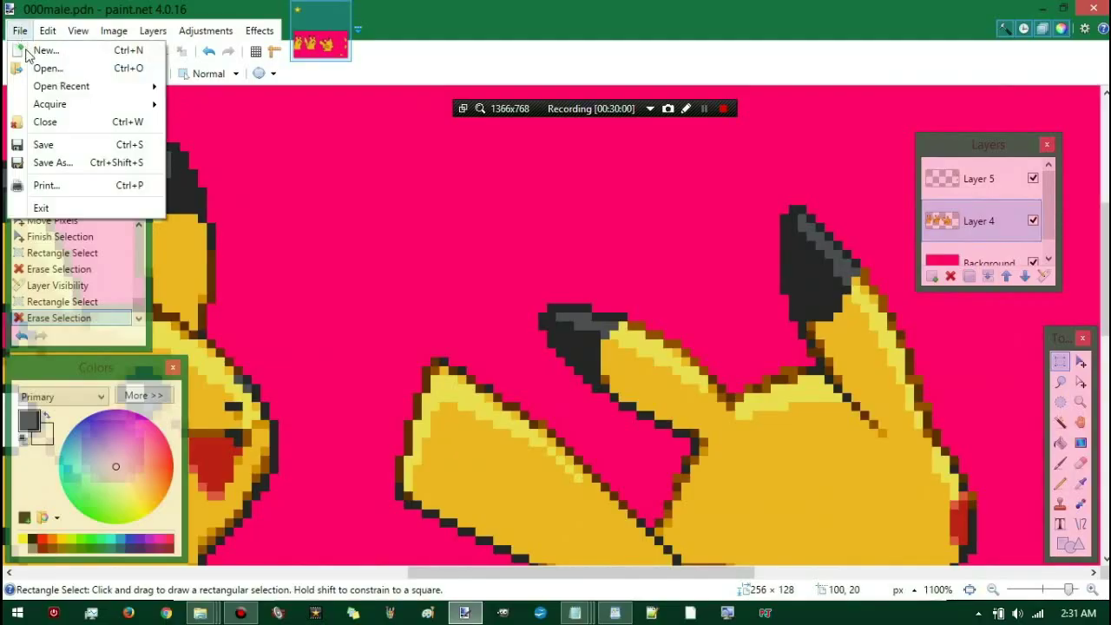
pyautogui.click(45, 161)
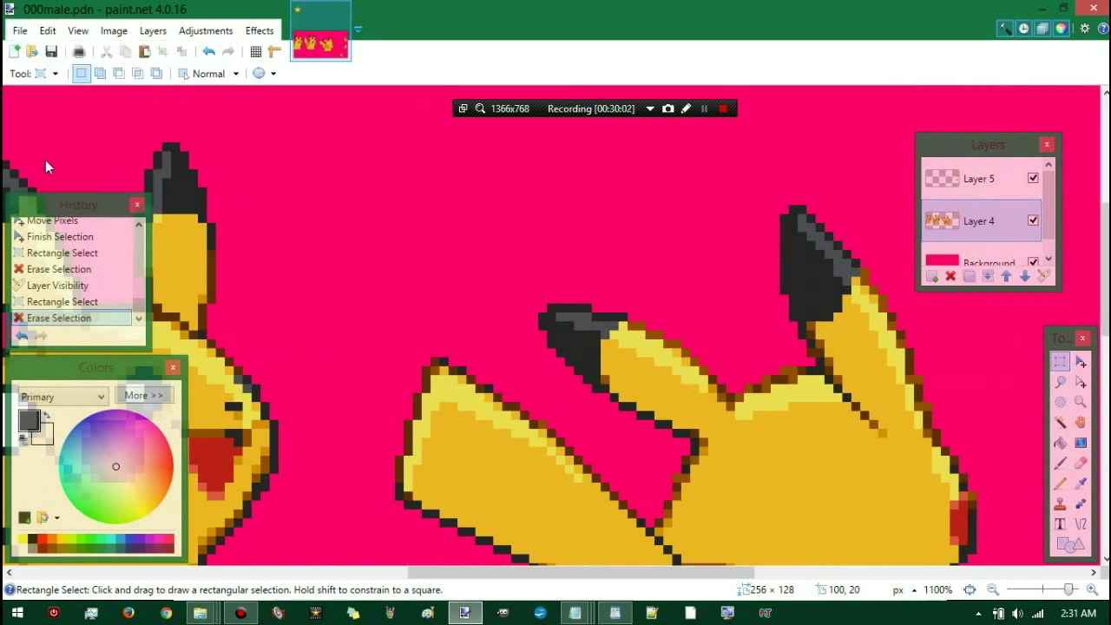
pyautogui.click(326, 330)
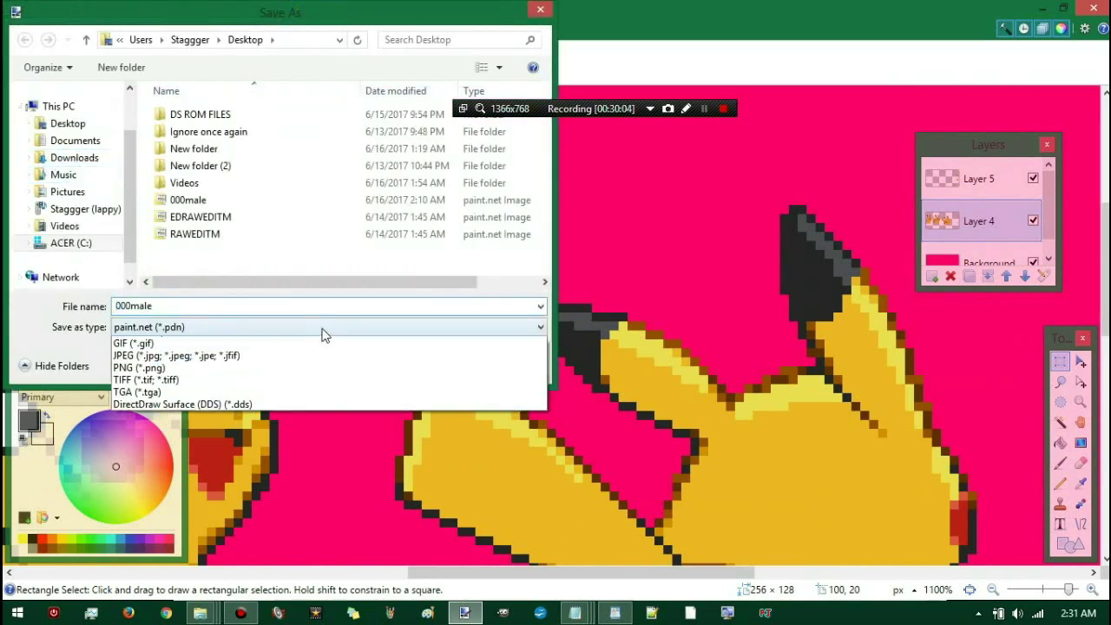
pyautogui.click(329, 398)
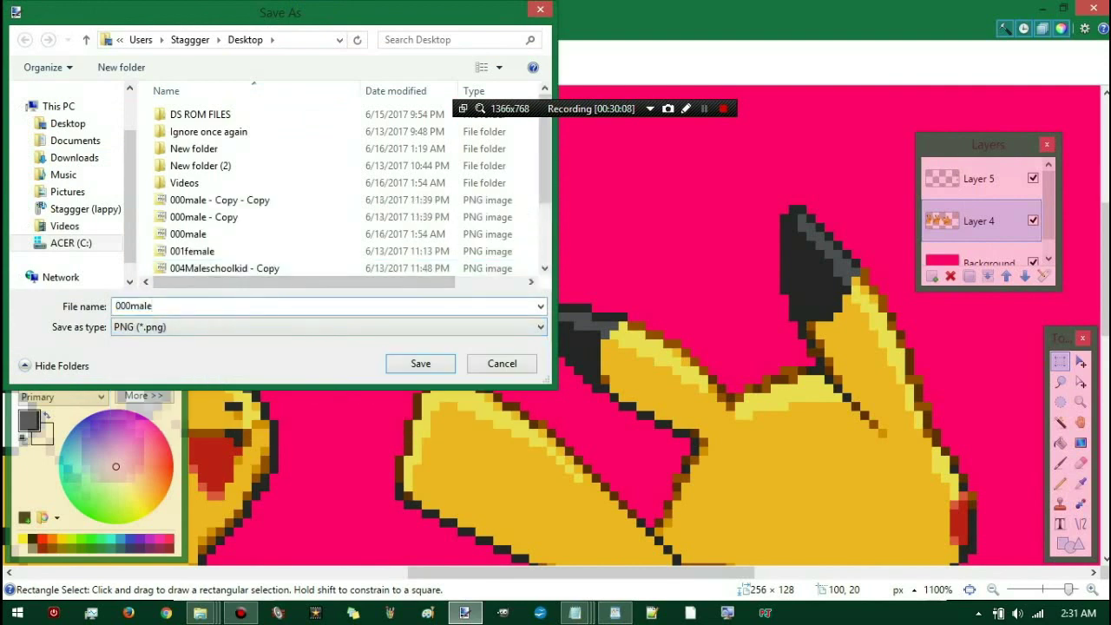
pyautogui.hotkey('ctrl', 'e')
pyautogui.hotkey('alt', 'n')
pyautogui.click(152, 305)
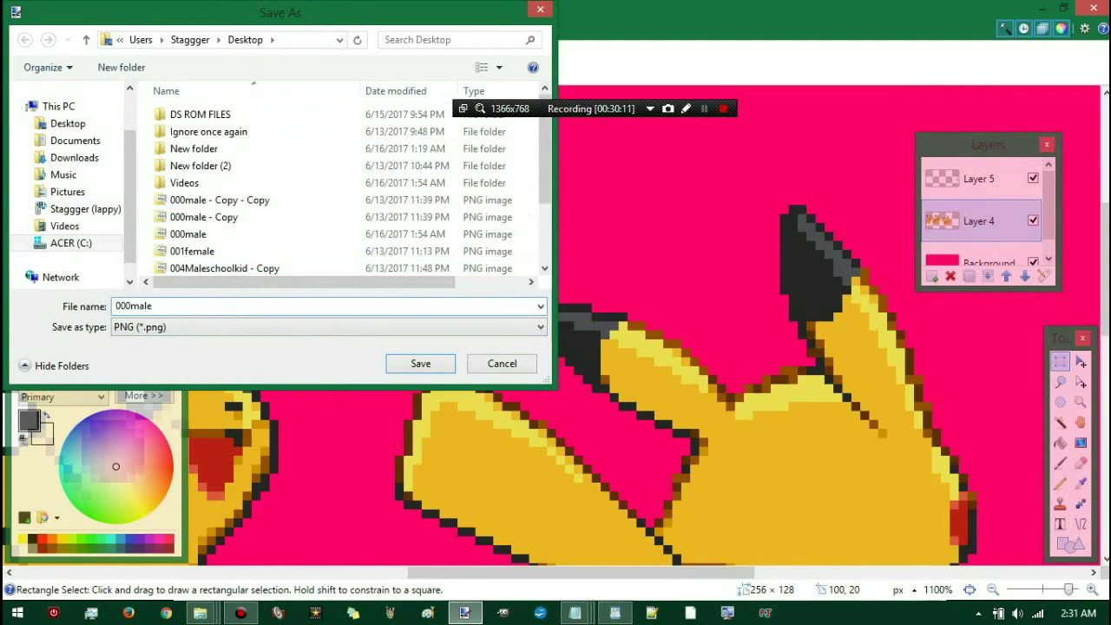
pyautogui.click(416, 369)
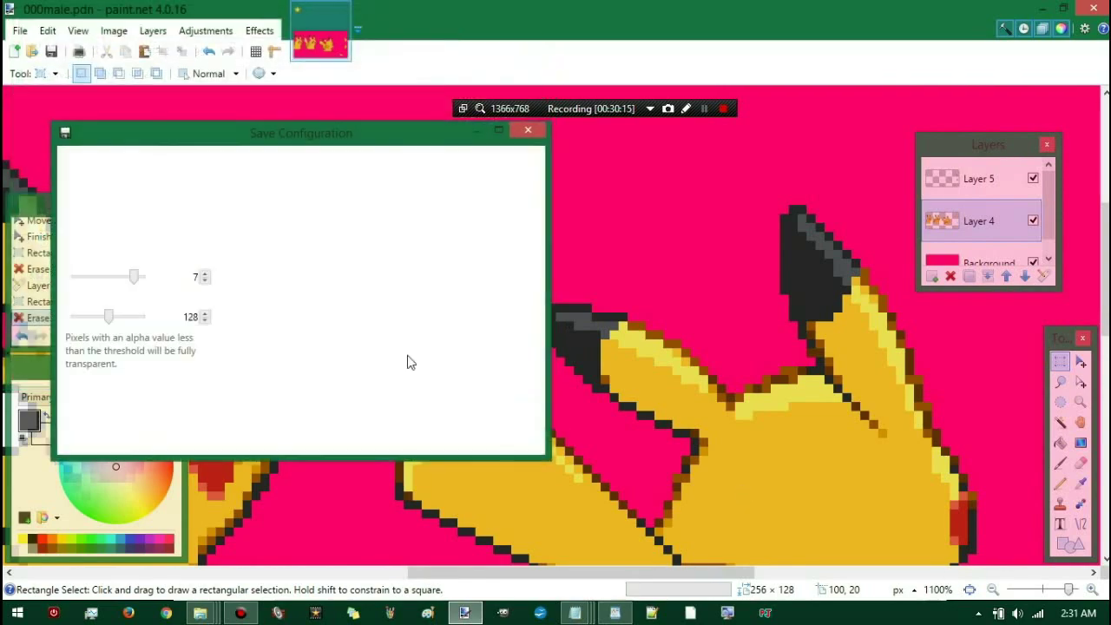
pyautogui.click(436, 445)
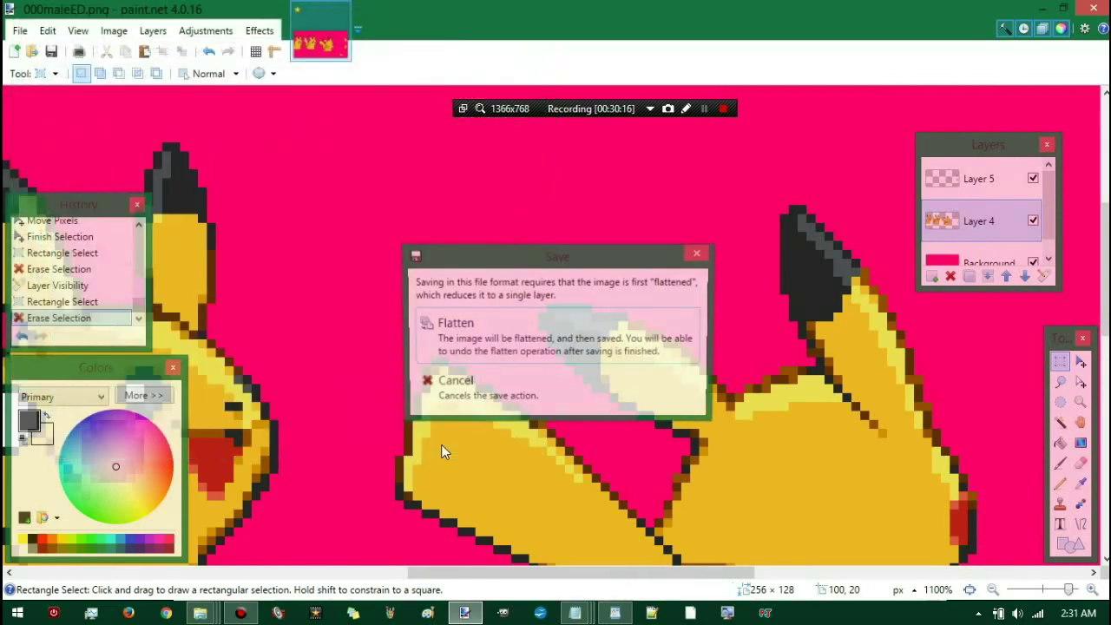
pyautogui.click(551, 358)
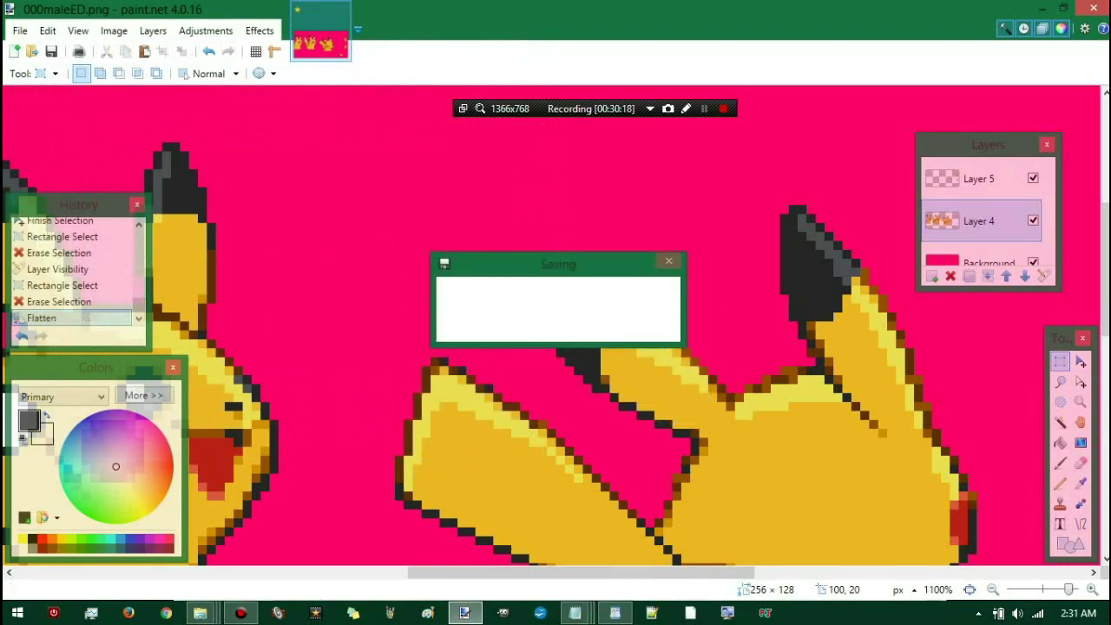
# Step: Switch to BWSE from the desktop and load the BW2_a072.narc folder inside New folder
pyautogui.press('super+d')
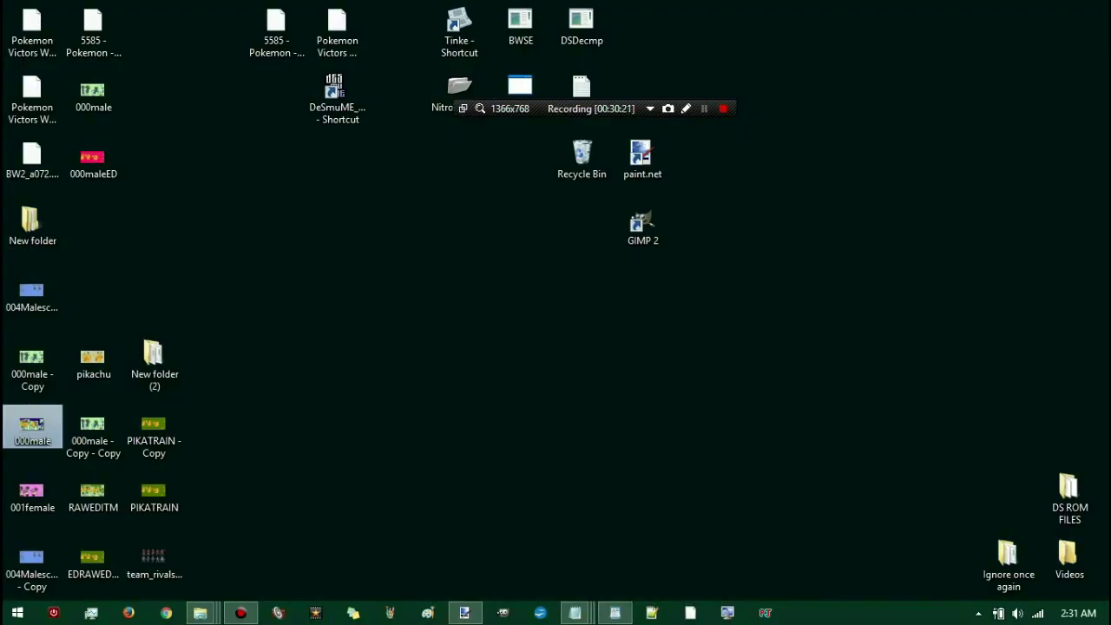
pyautogui.click(590, 337)
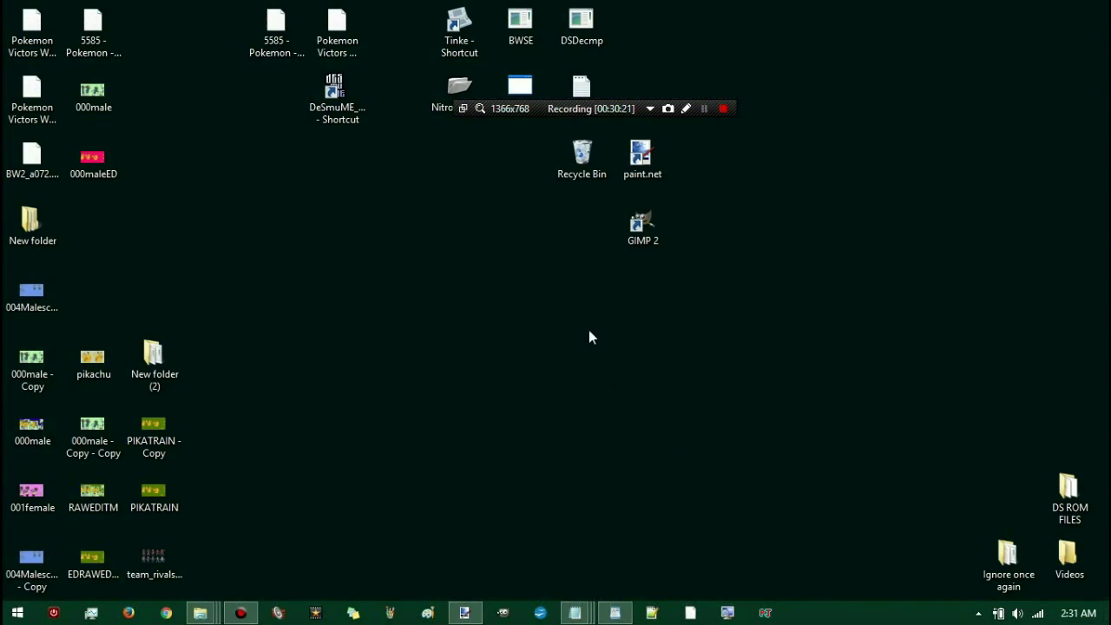
pyautogui.doubleClick(515, 39)
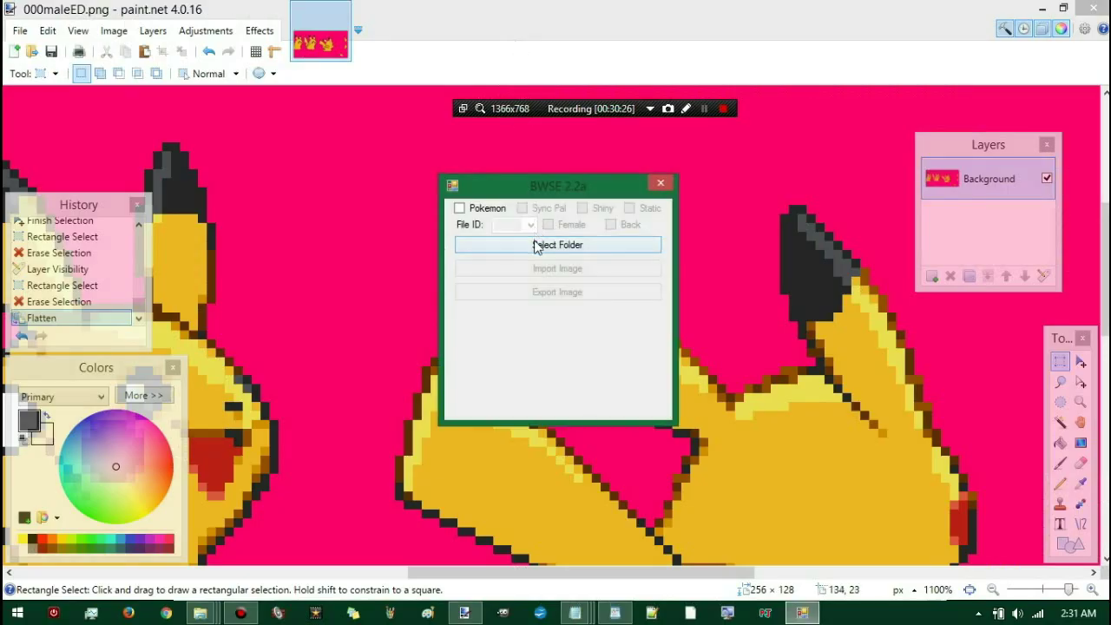
pyautogui.click(536, 246)
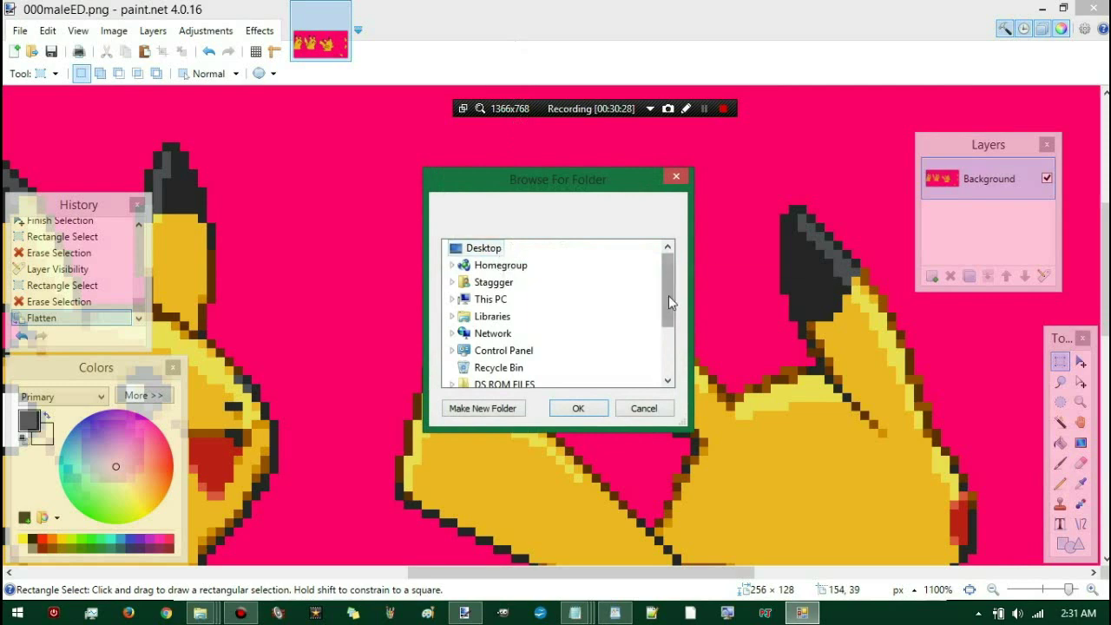
pyautogui.moveTo(668, 299); pyautogui.dragTo(668, 347)
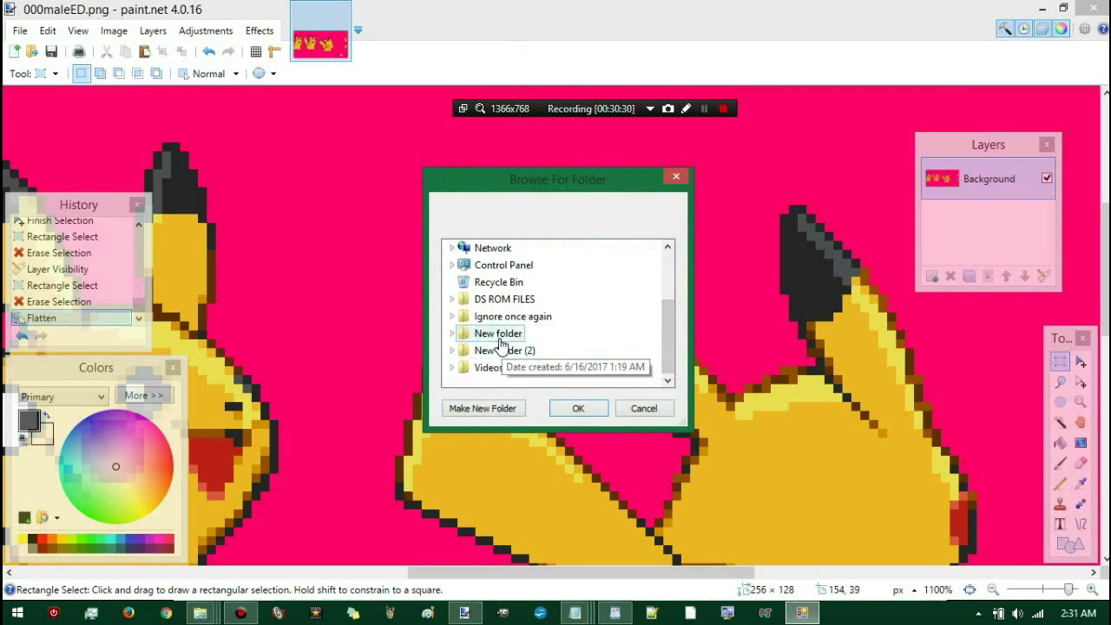
pyautogui.click(501, 344)
pyautogui.click(509, 385)
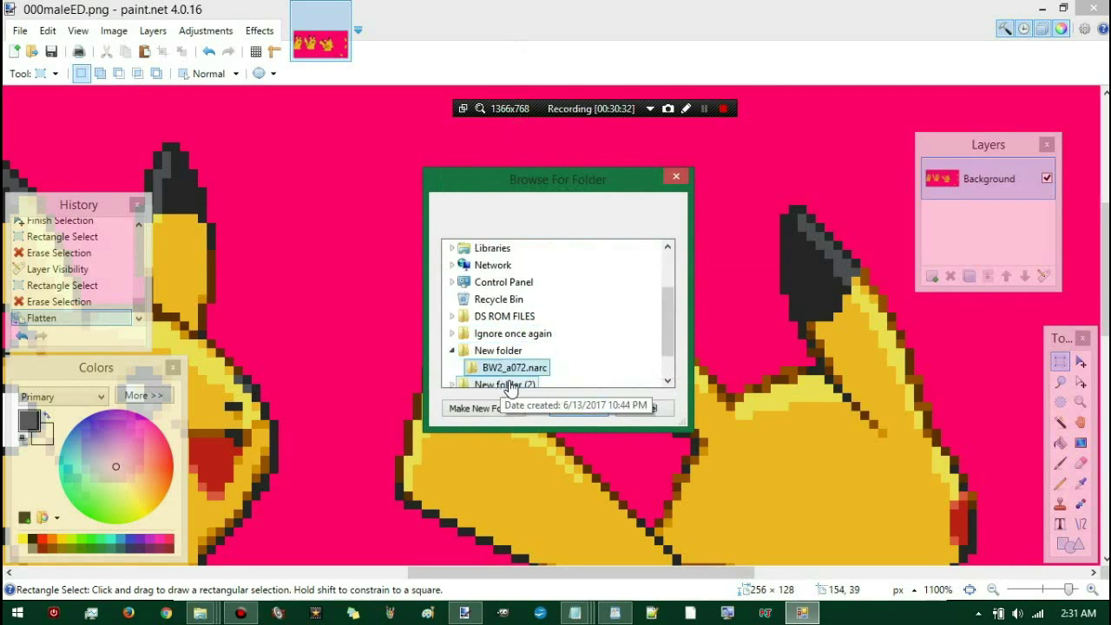
pyautogui.click(595, 410)
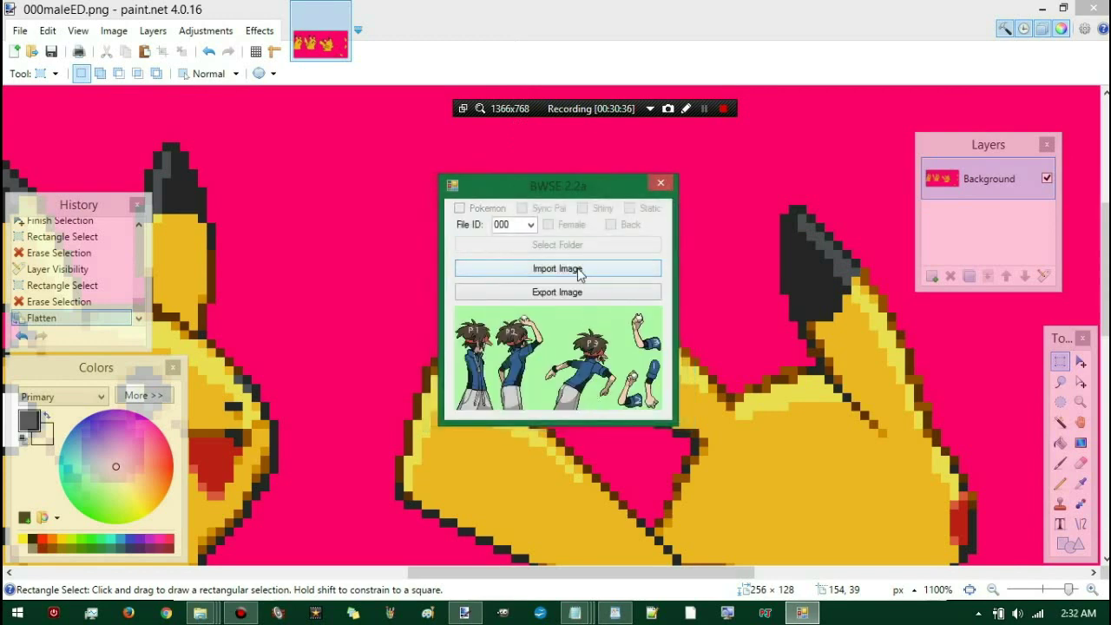
# Step: Import 000maleED into file ID 000, and check the sprite by switching to the next file ID and back
pyautogui.click(578, 269)
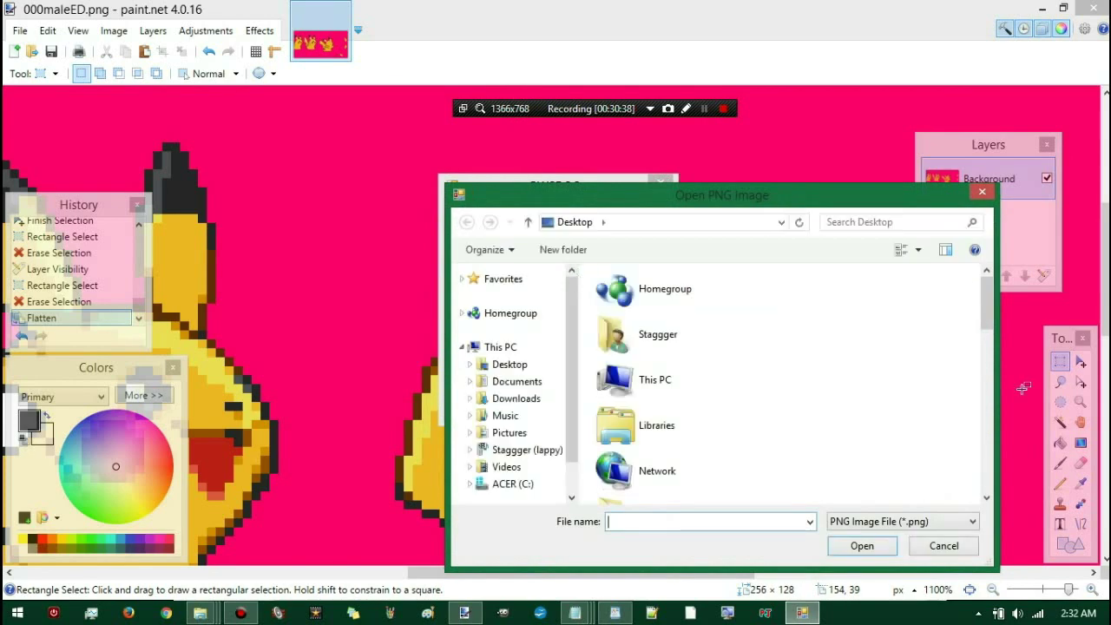
pyautogui.moveTo(987, 325); pyautogui.dragTo(987, 429)
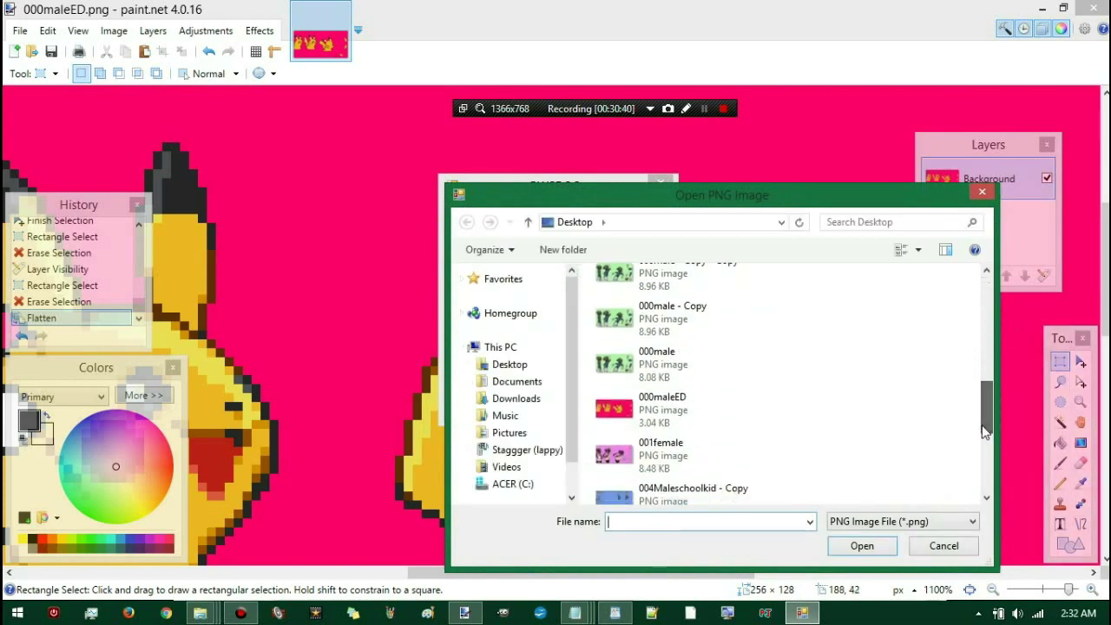
pyautogui.click(677, 409)
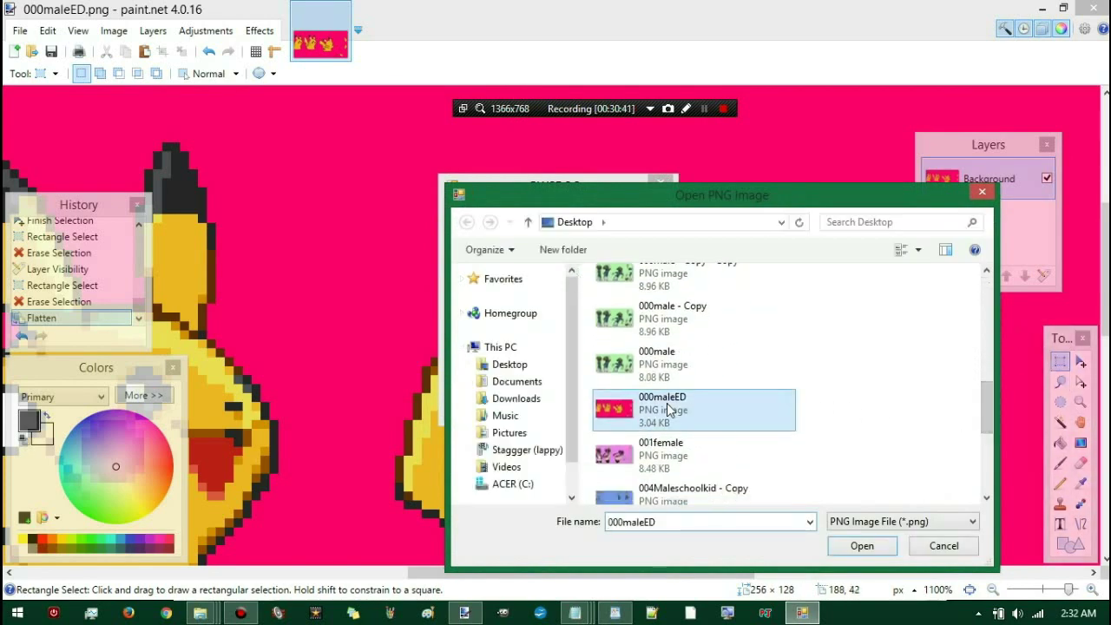
pyautogui.click(882, 550)
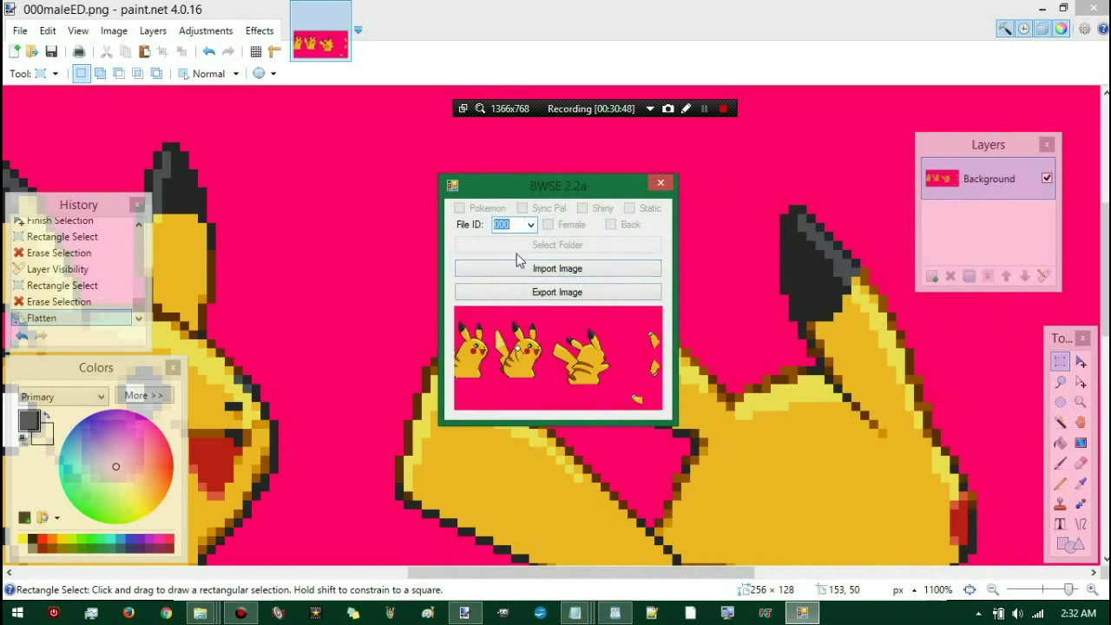
pyautogui.press('Down')
pyautogui.press('Up')
# Step: Close BWSE and move the BW2_a072 file on the desktop to the Recycle Bin
pyautogui.click(1106, 613)
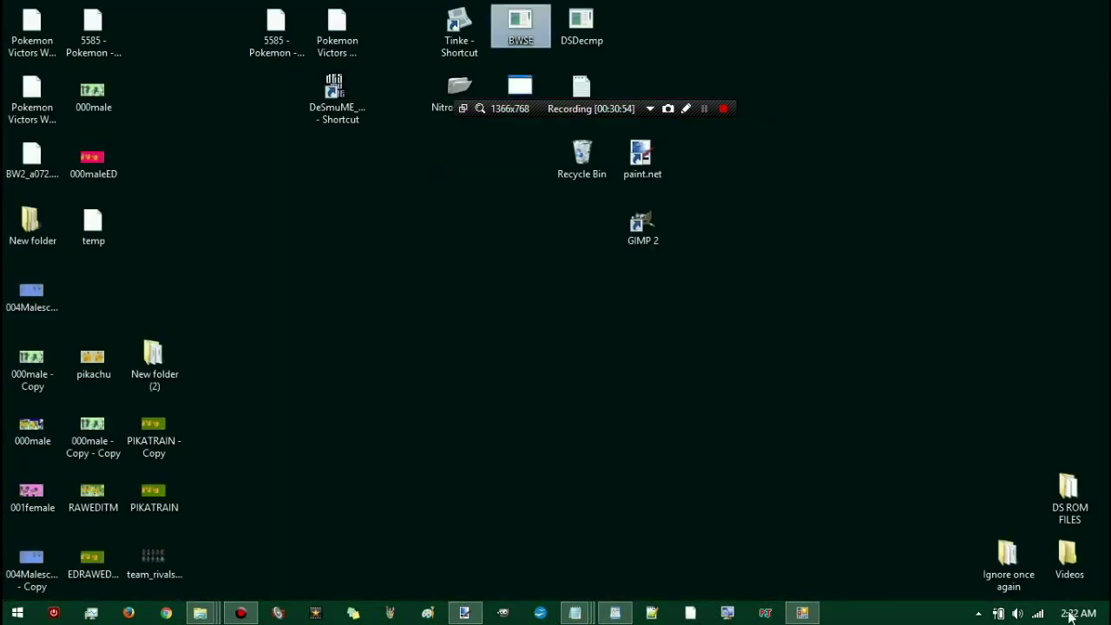
pyautogui.click(802, 612)
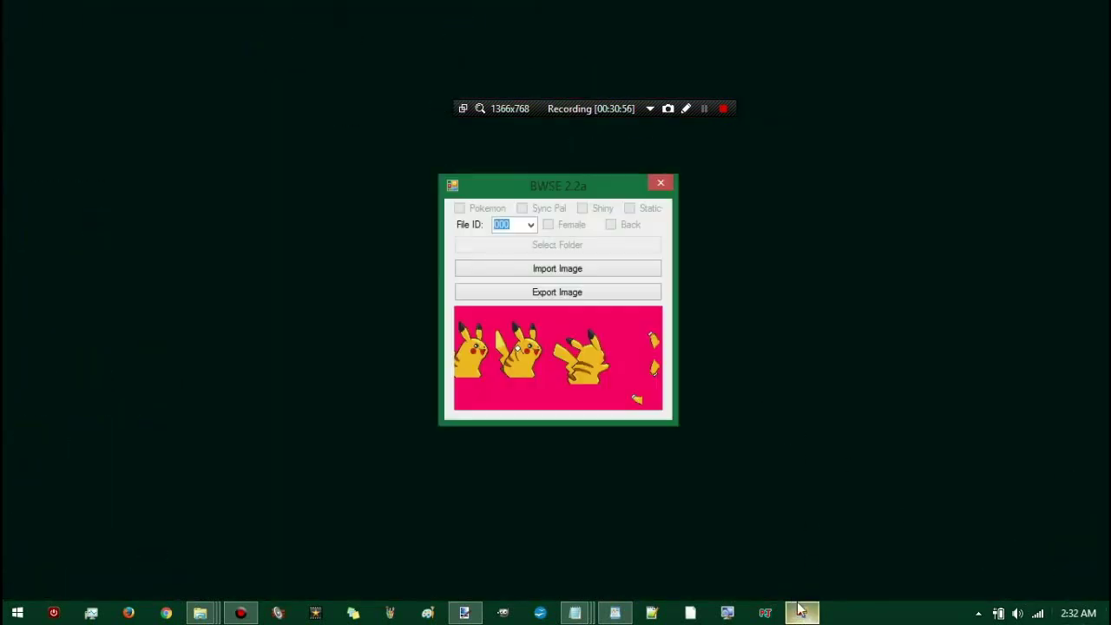
pyautogui.click(661, 183)
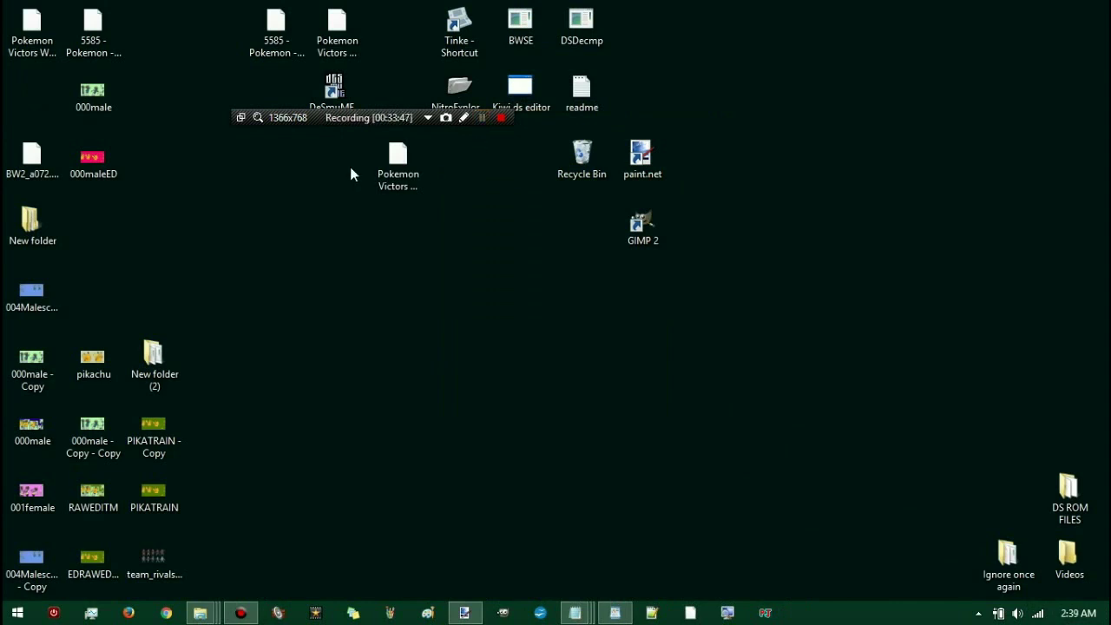
pyautogui.moveTo(26, 176); pyautogui.dragTo(576, 170)
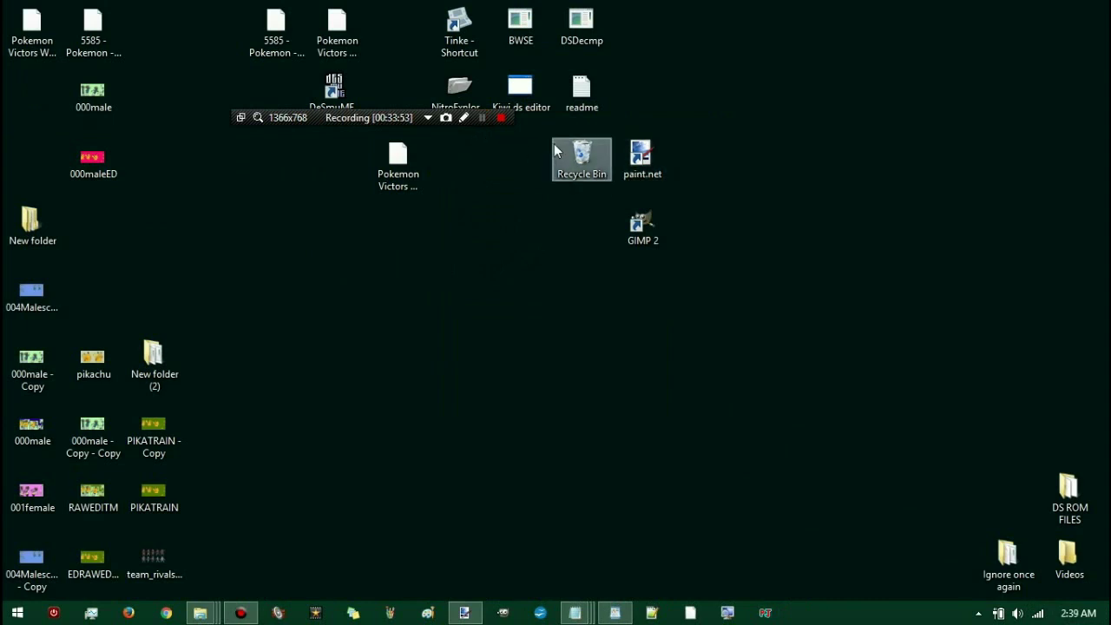
pyautogui.click(460, 84)
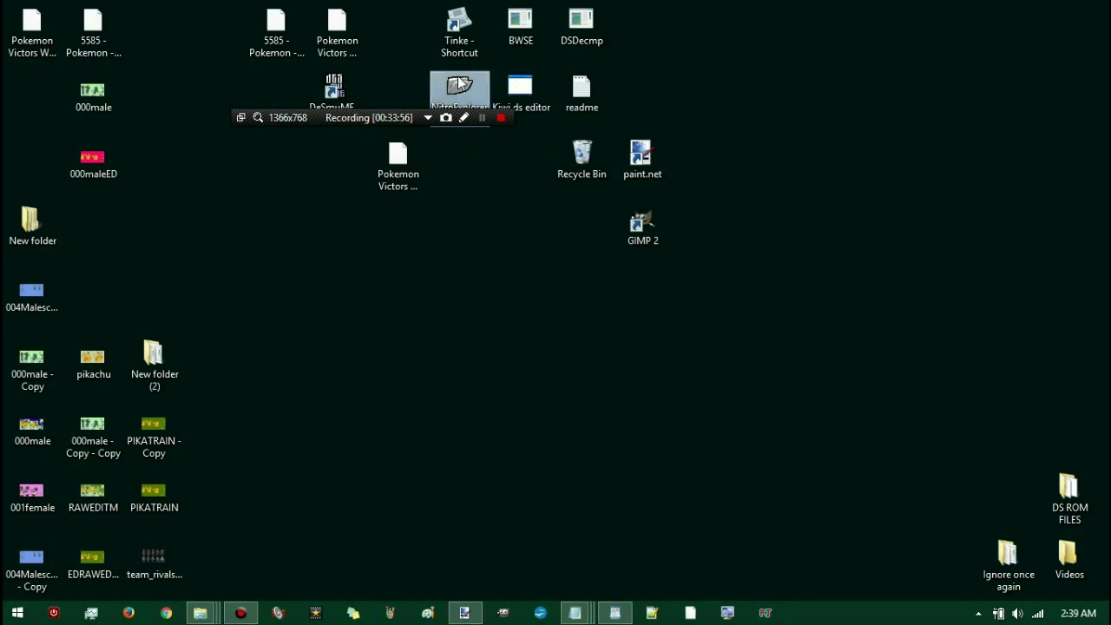
# Step: Reopen BWSE and select the BW2_a072.narc folder inside New folder as its source
pyautogui.doubleClick(532, 29)
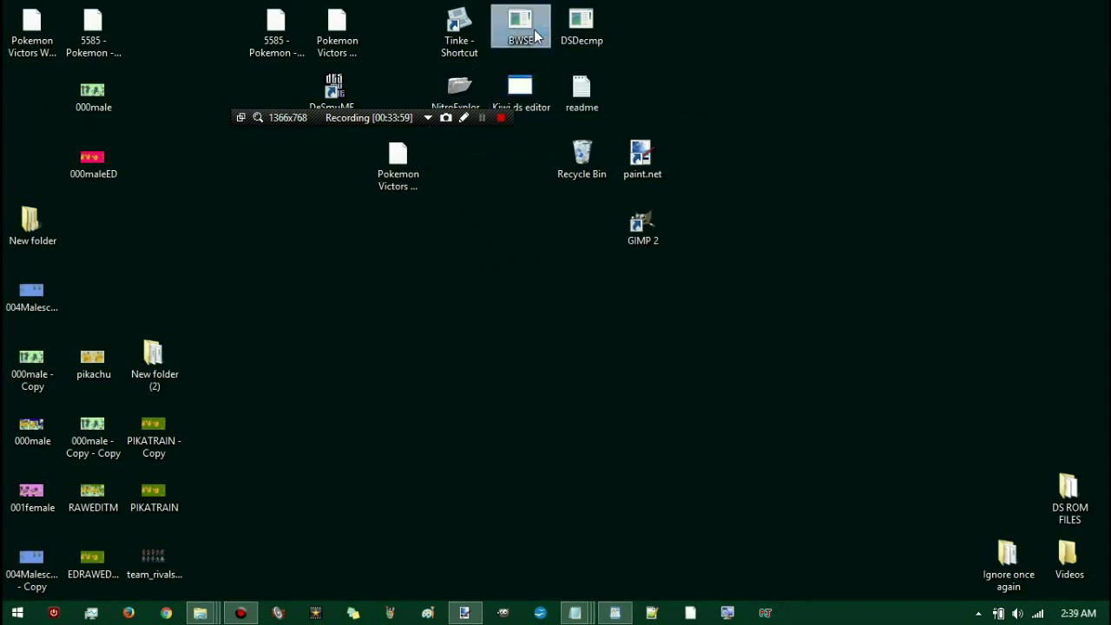
pyautogui.click(522, 246)
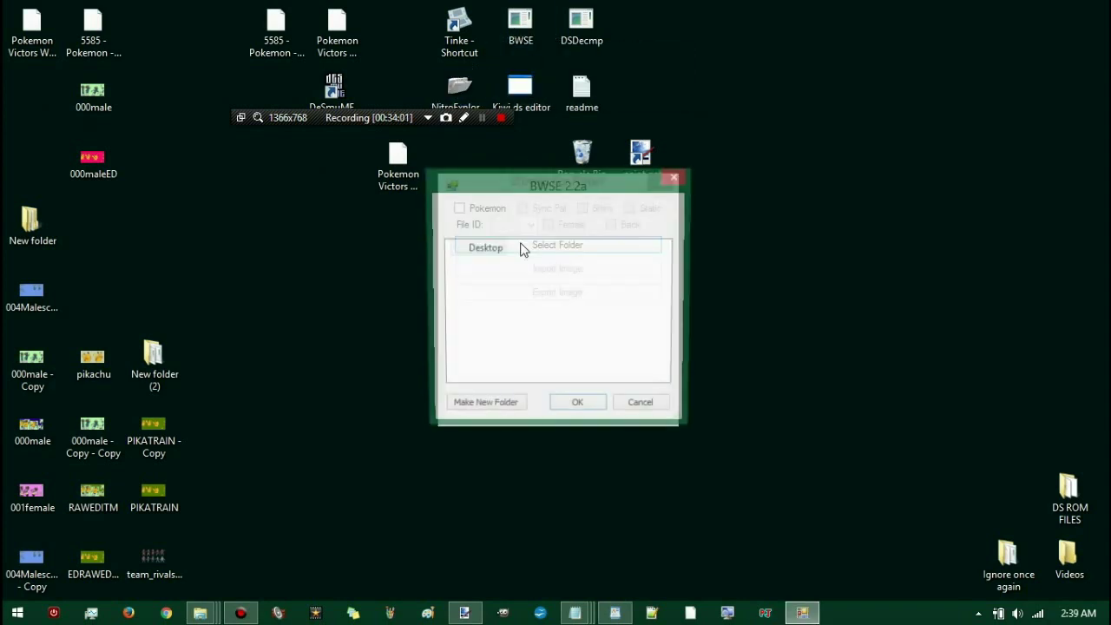
pyautogui.moveTo(669, 300); pyautogui.dragTo(665, 321)
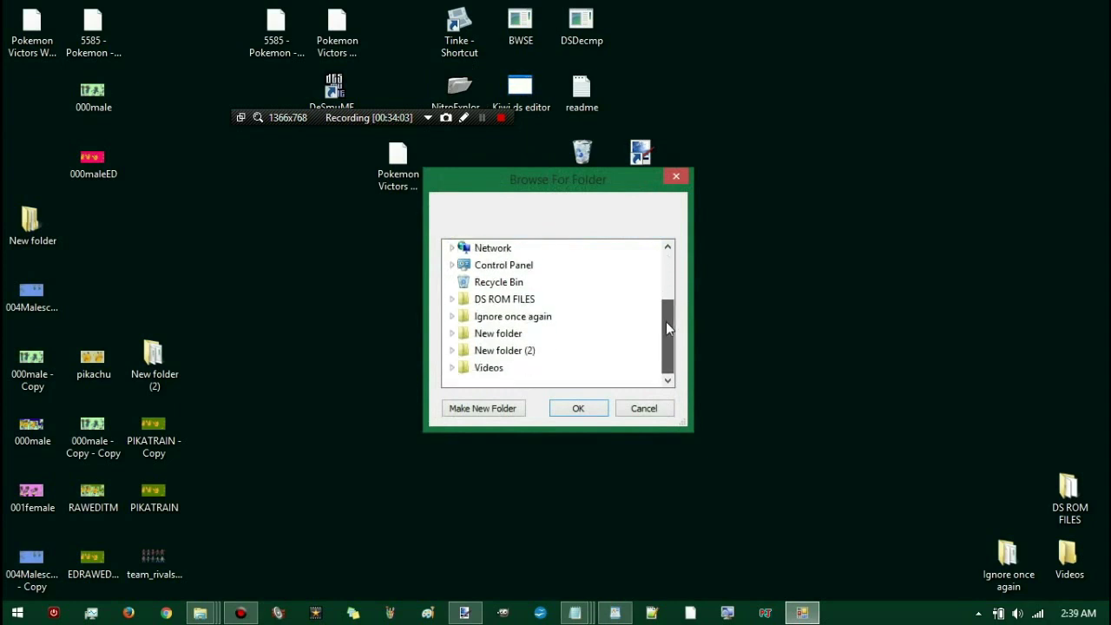
pyautogui.doubleClick(481, 347)
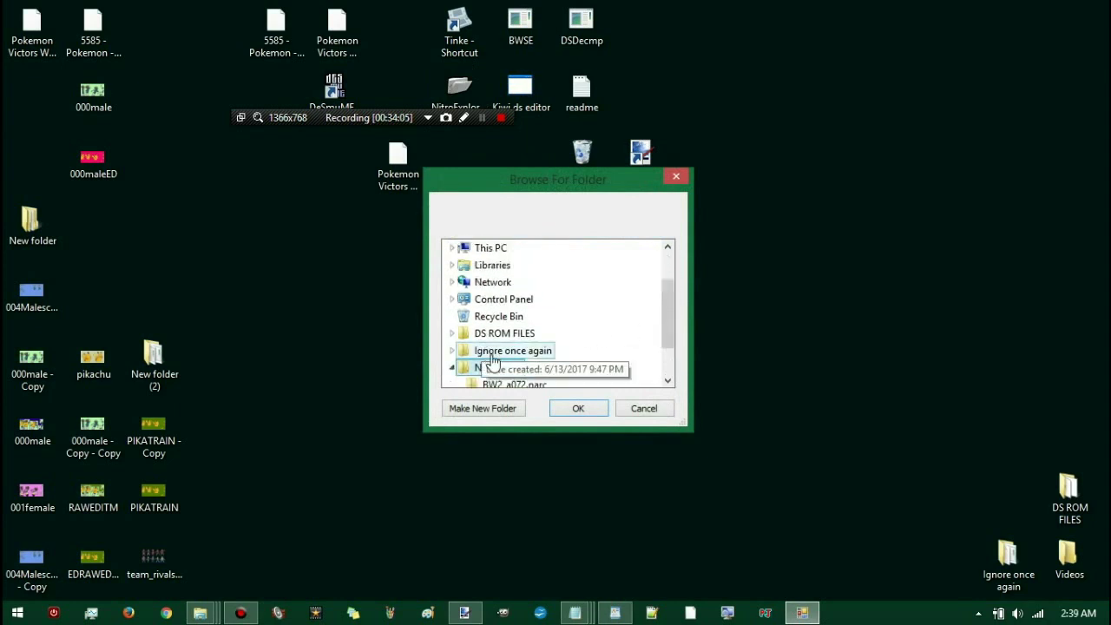
pyautogui.click(503, 387)
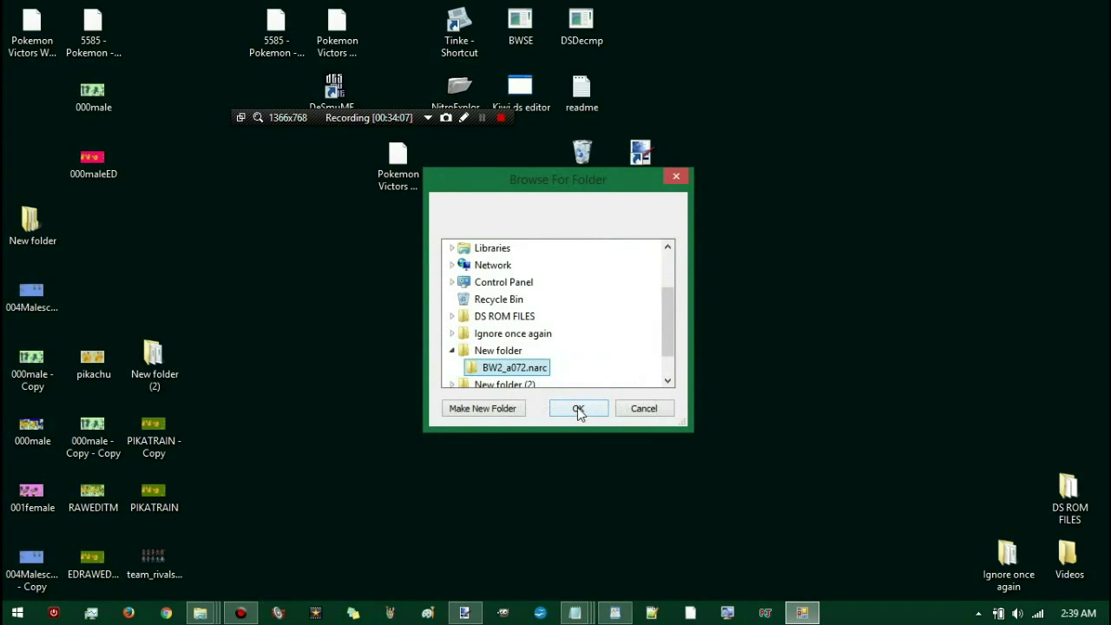
pyautogui.click(577, 408)
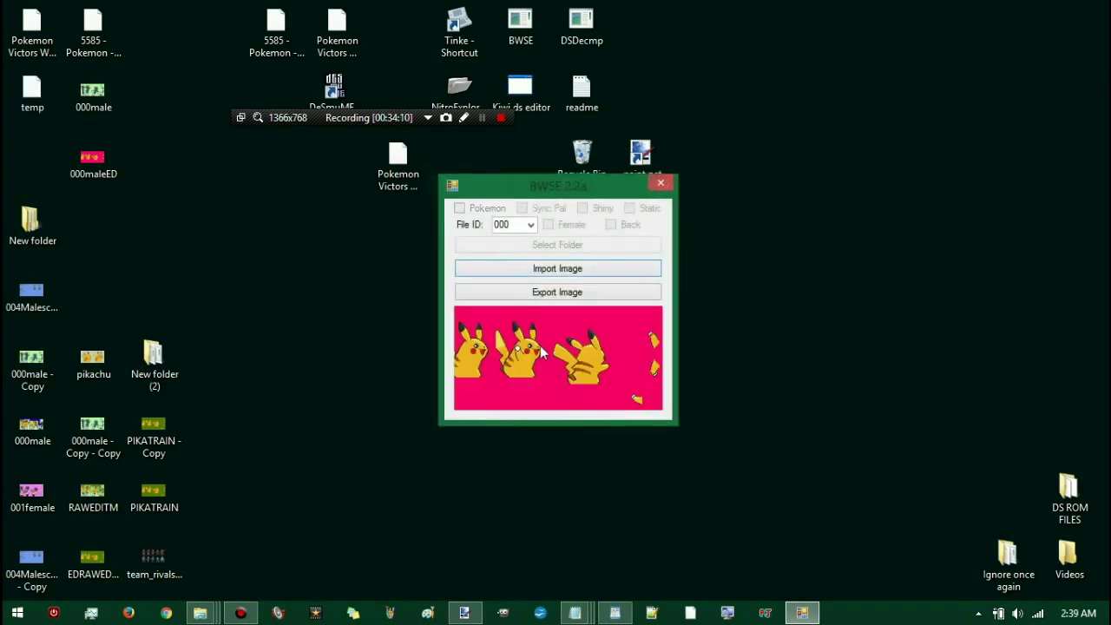
# Step: Import the 000maleED image again for file ID 000, and verify it by switching to 001 and back
pyautogui.click(501, 274)
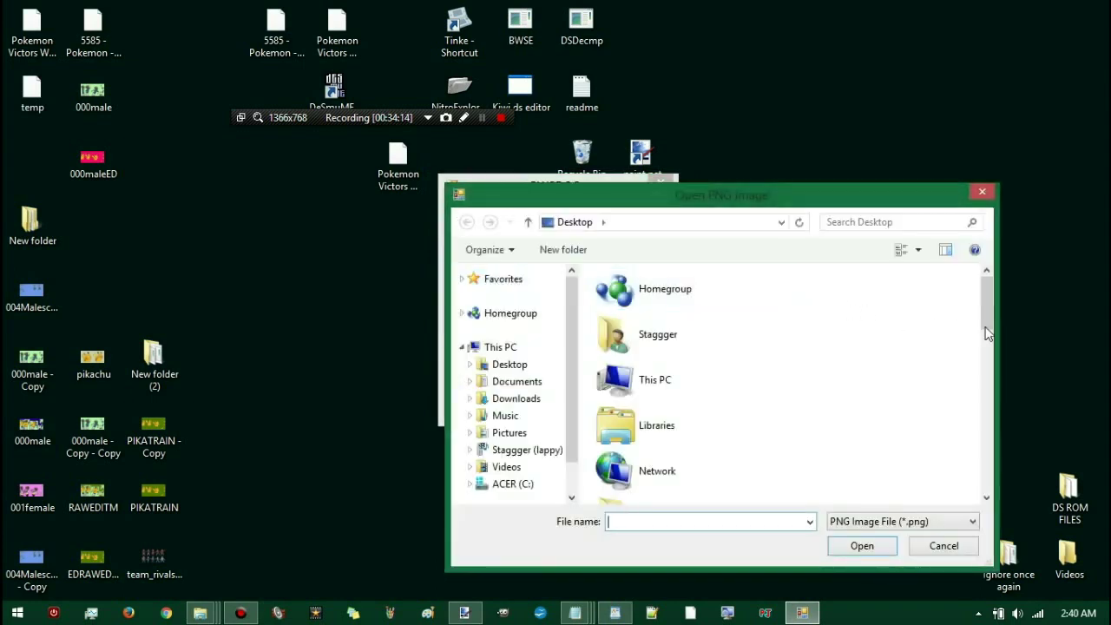
pyautogui.moveTo(987, 334); pyautogui.dragTo(924, 422)
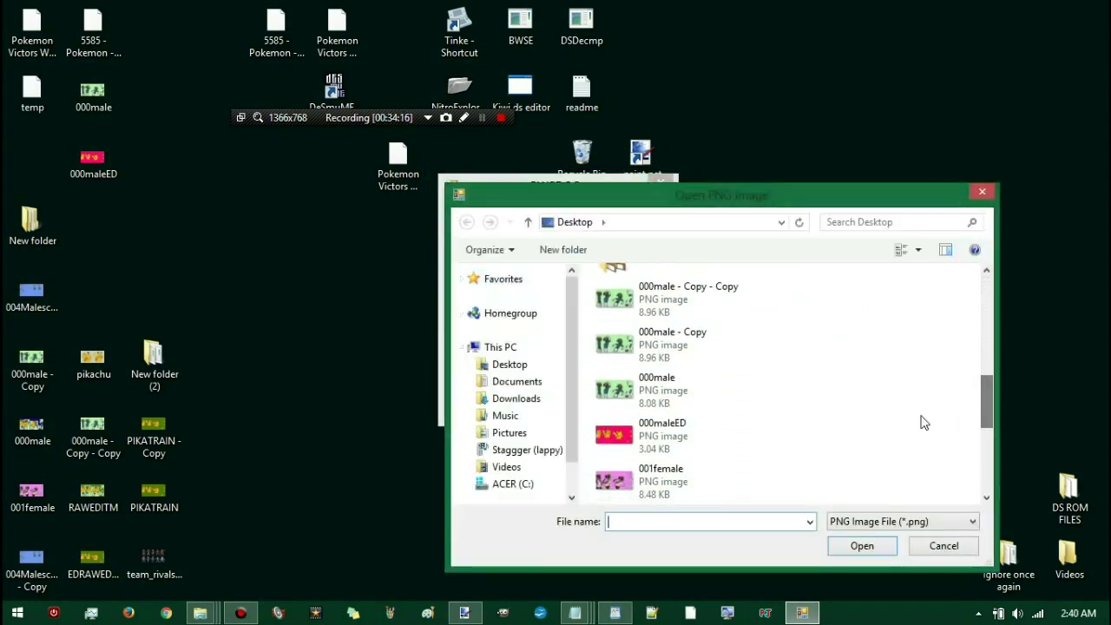
pyautogui.doubleClick(676, 431)
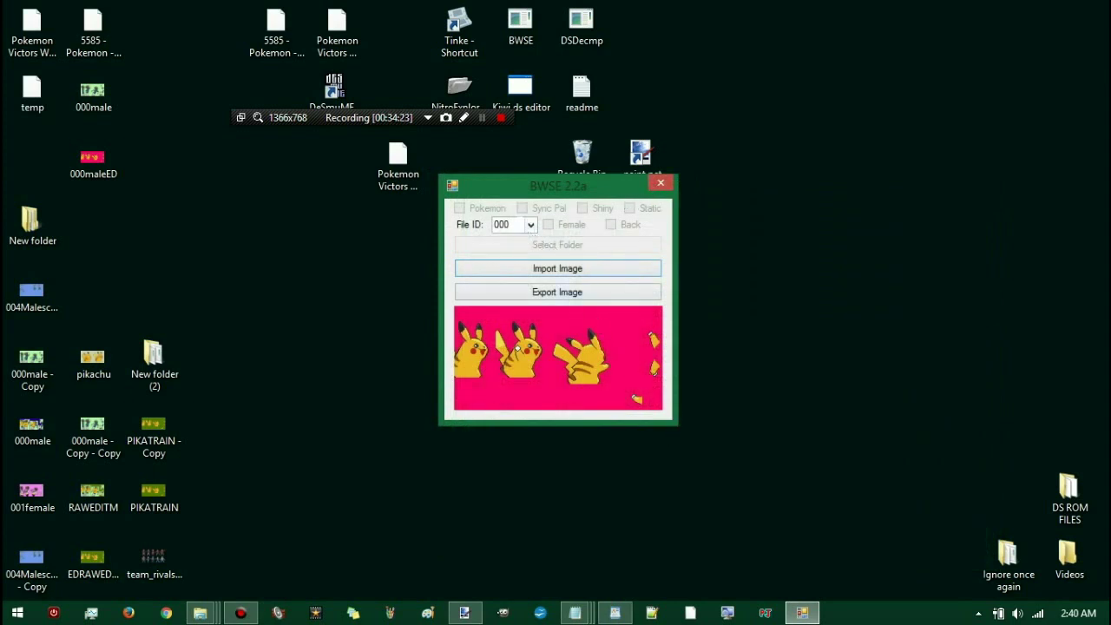
pyautogui.click(513, 224)
pyautogui.press('Return')
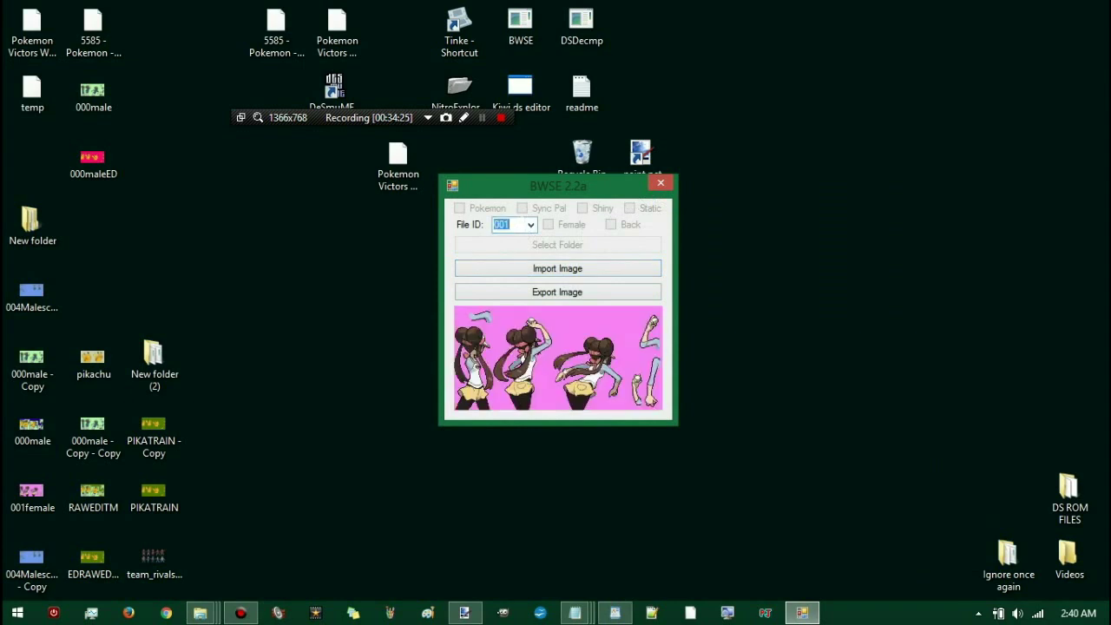
pyautogui.press('Up')
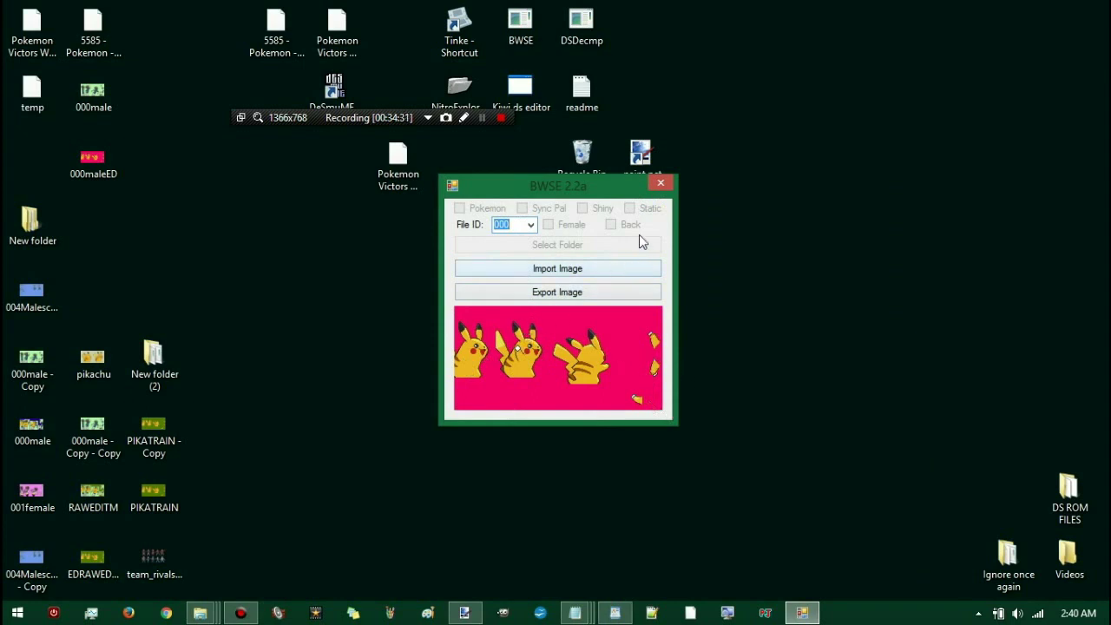
# Step: Close BWSE and discard the old BW2_a072.narc file on the desktop into the Recycle Bin
pyautogui.click(659, 186)
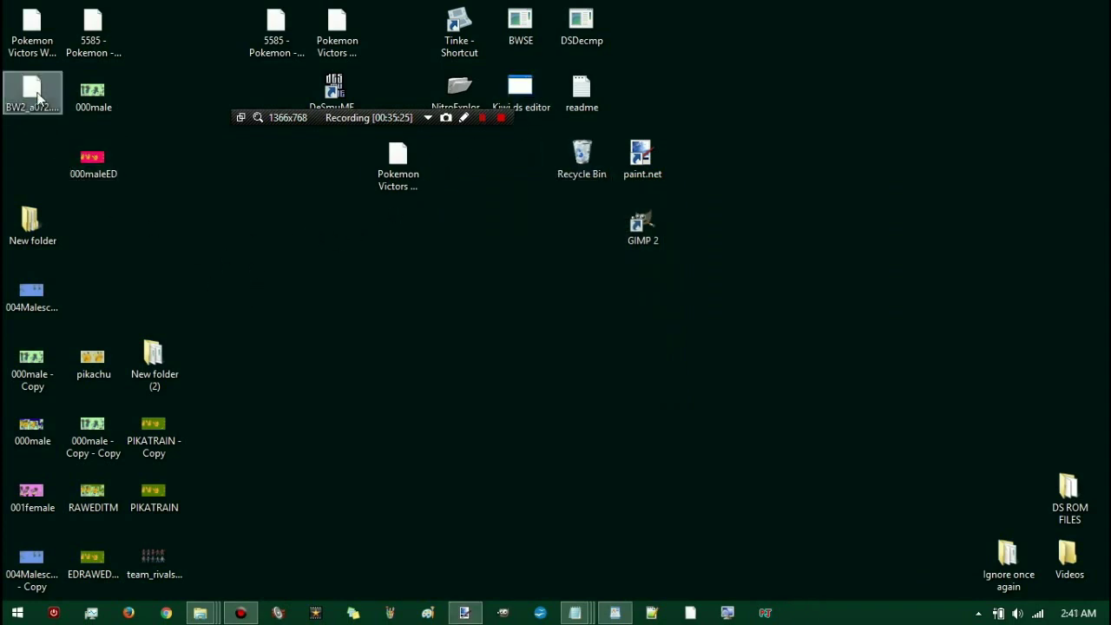
pyautogui.moveTo(37, 98); pyautogui.dragTo(589, 158)
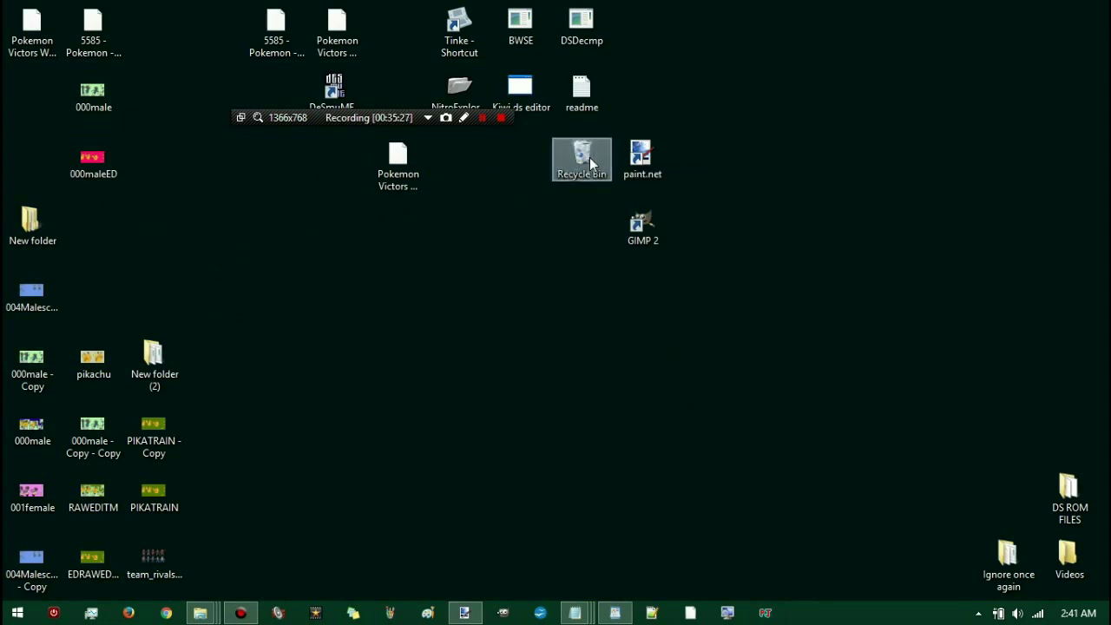
# Step: Open Kiwi.ds editor and start its Make Narc File tool
pyautogui.doubleClick(530, 87)
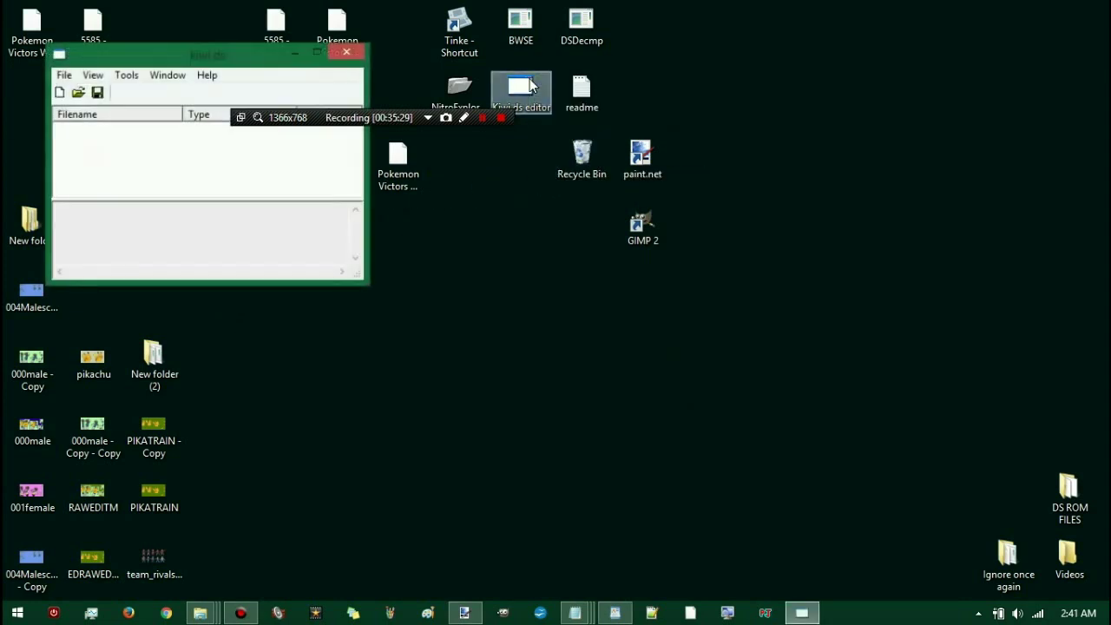
pyautogui.click(64, 75)
pyautogui.moveTo(159, 79)
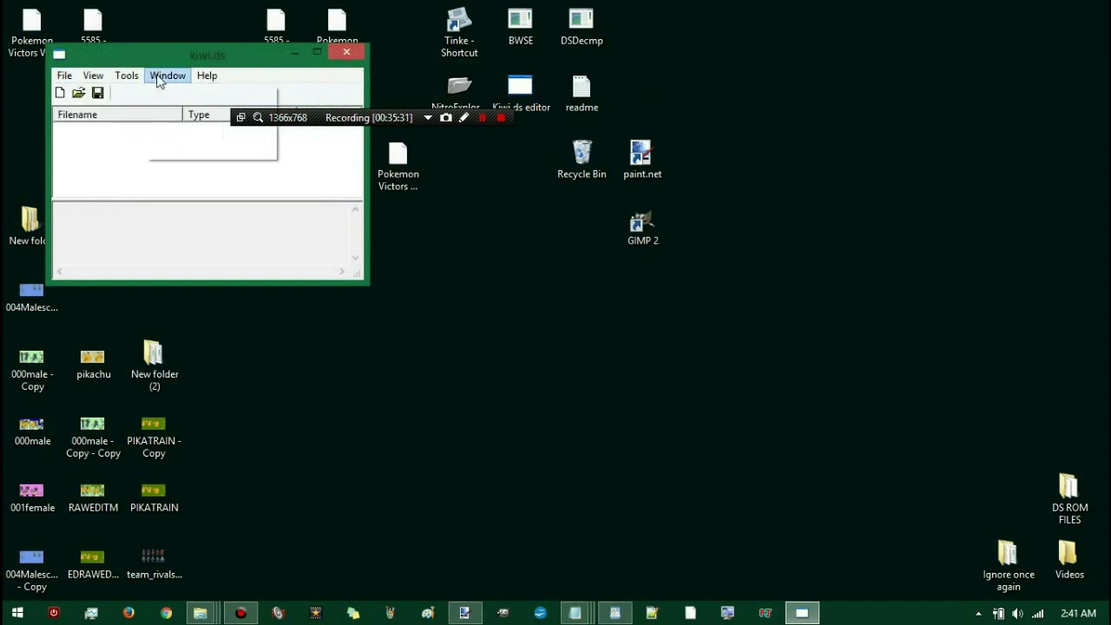
pyautogui.moveTo(124, 76)
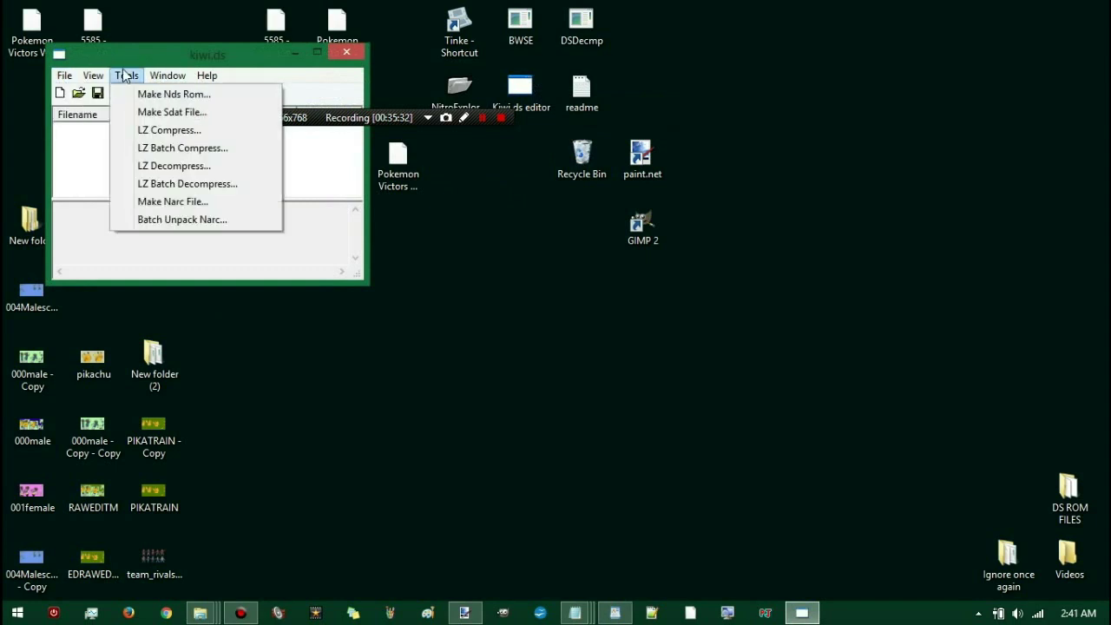
pyautogui.click(161, 201)
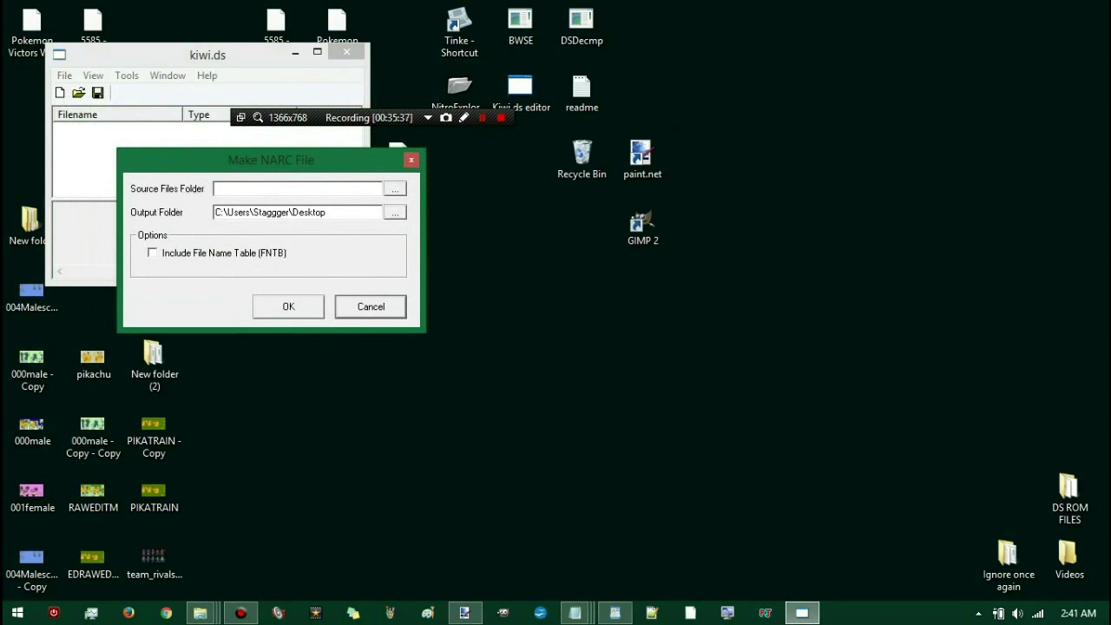
# Step: Build a NARC file on the Desktop from the BW2_a072.narc folder inside New folder, and close Kiwi.ds
pyautogui.click(396, 189)
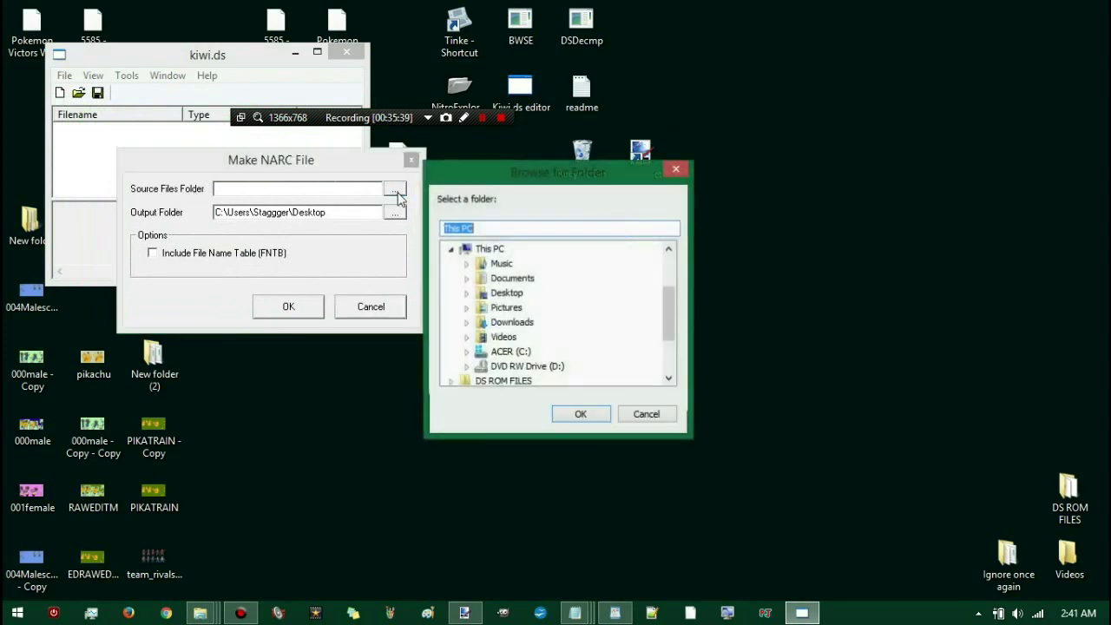
pyautogui.scroll(-2, 666, 318)
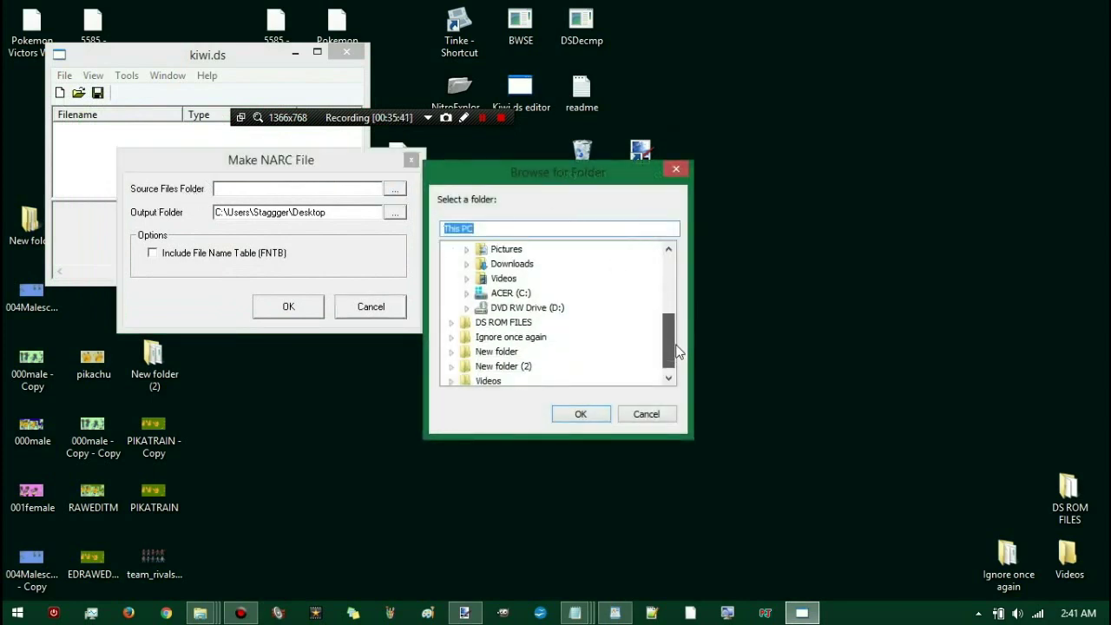
pyautogui.click(452, 337)
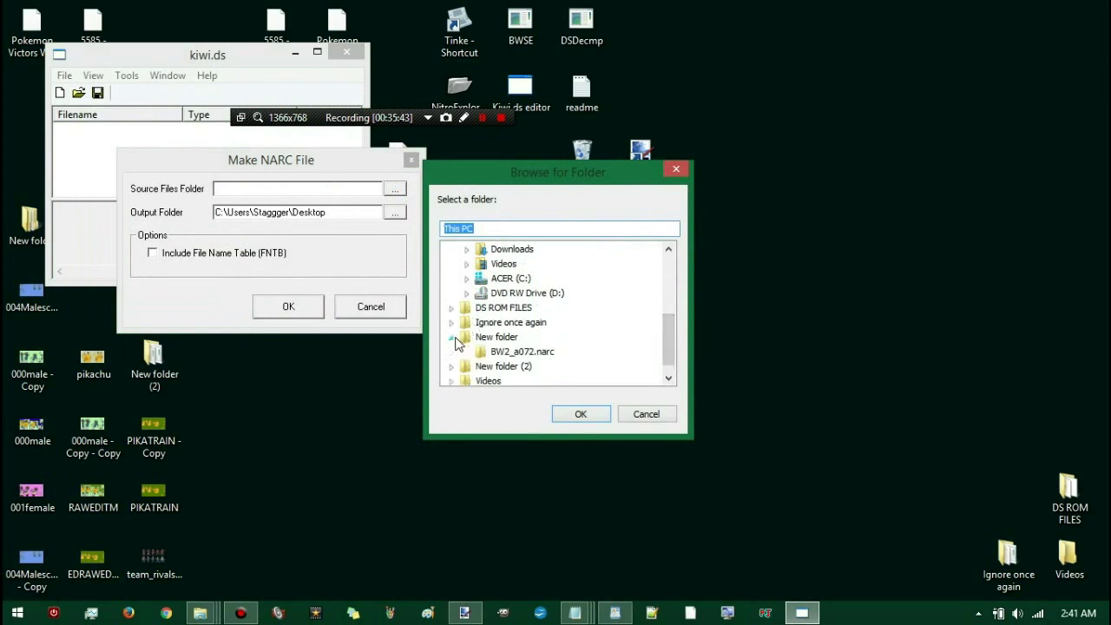
pyautogui.click(505, 355)
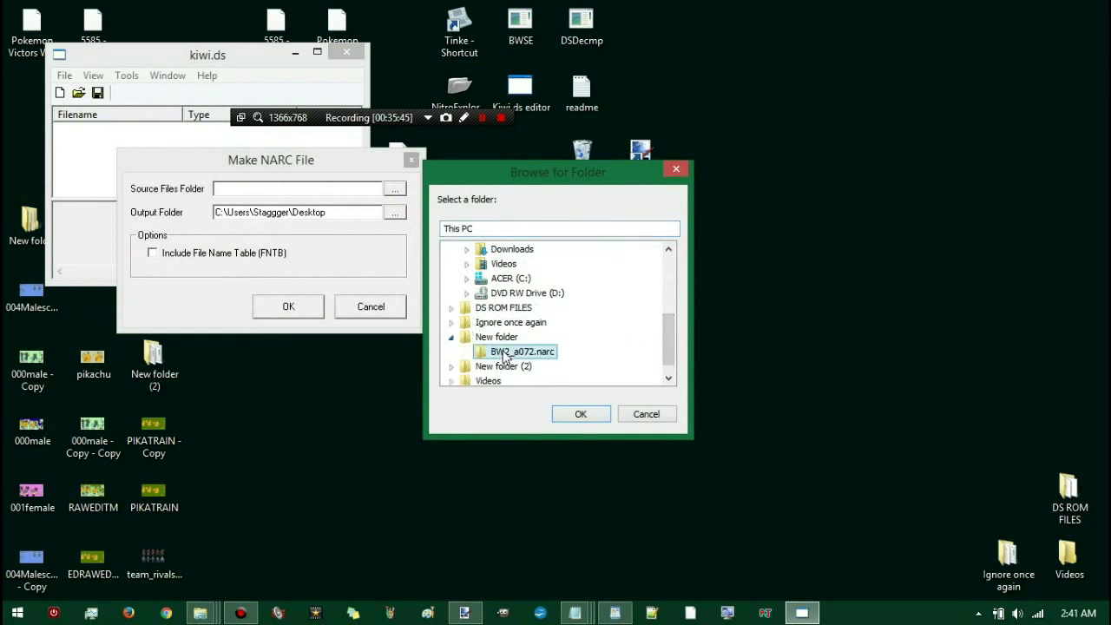
pyautogui.click(589, 418)
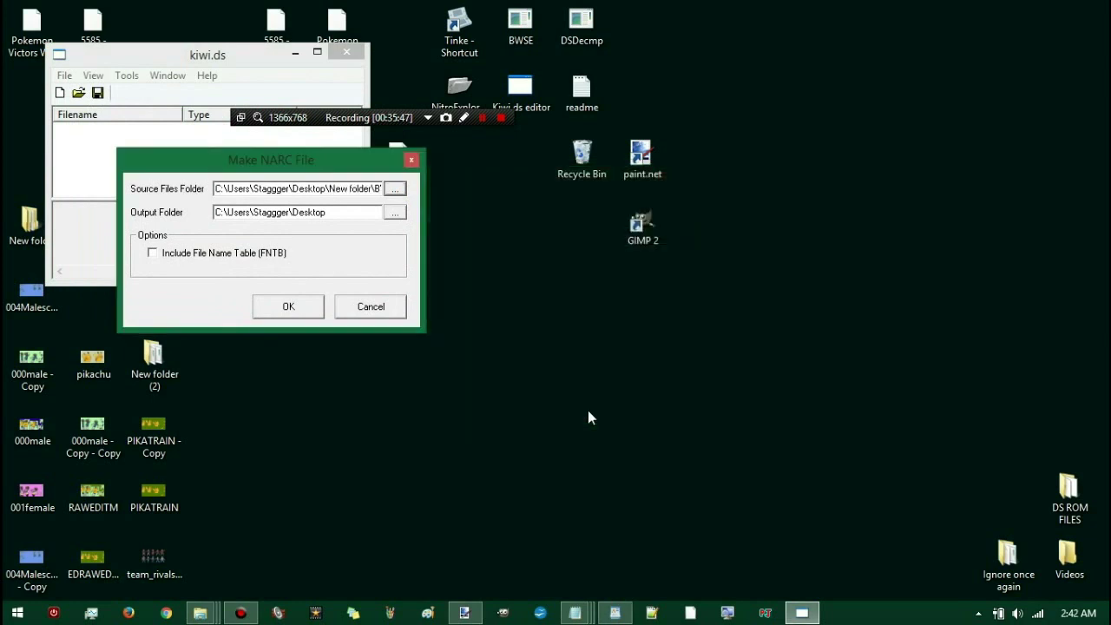
pyautogui.click(288, 306)
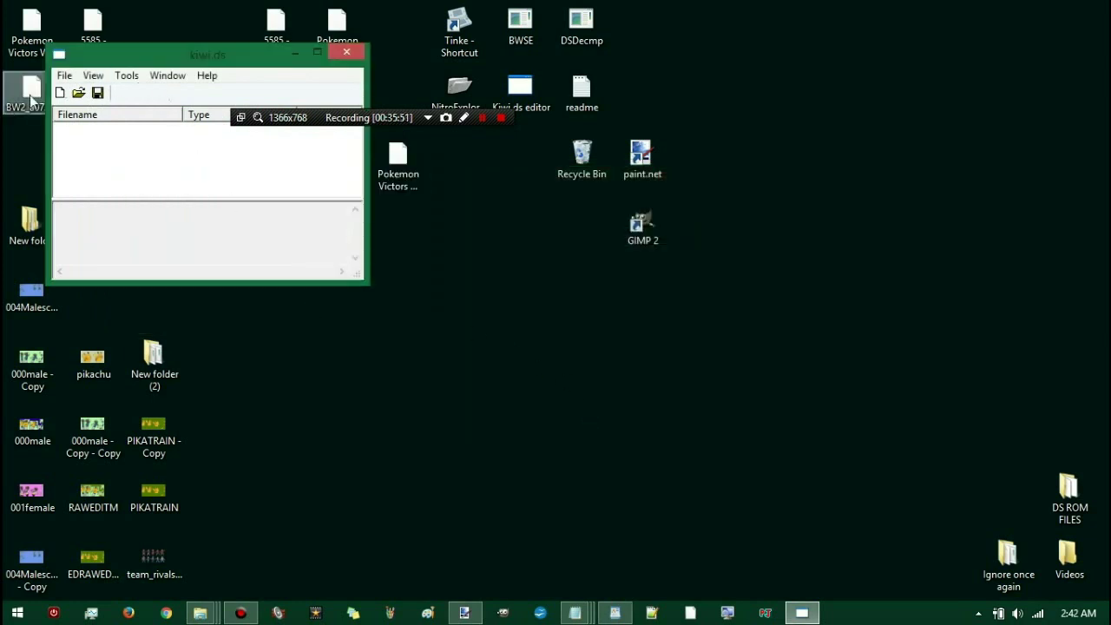
pyautogui.moveTo(105, 61); pyautogui.dragTo(126, 218)
pyautogui.click(21, 111)
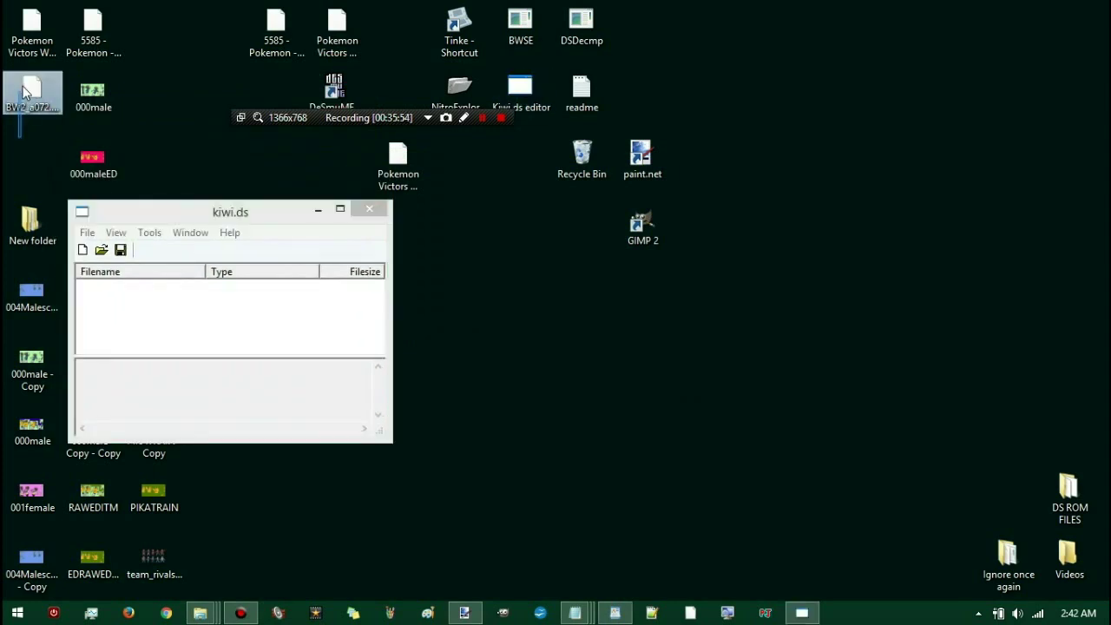
pyautogui.click(369, 209)
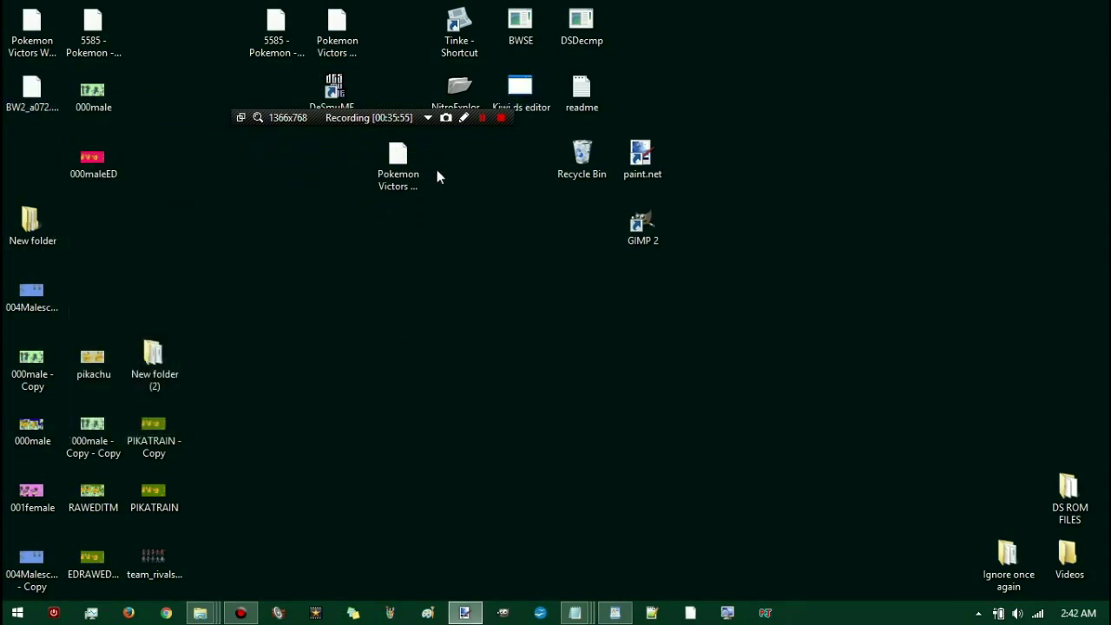
# Step: Open Nitro Explorer 2 and load the Pokemon Victors W2.nds ROM from the Desktop
pyautogui.doubleClick(453, 92)
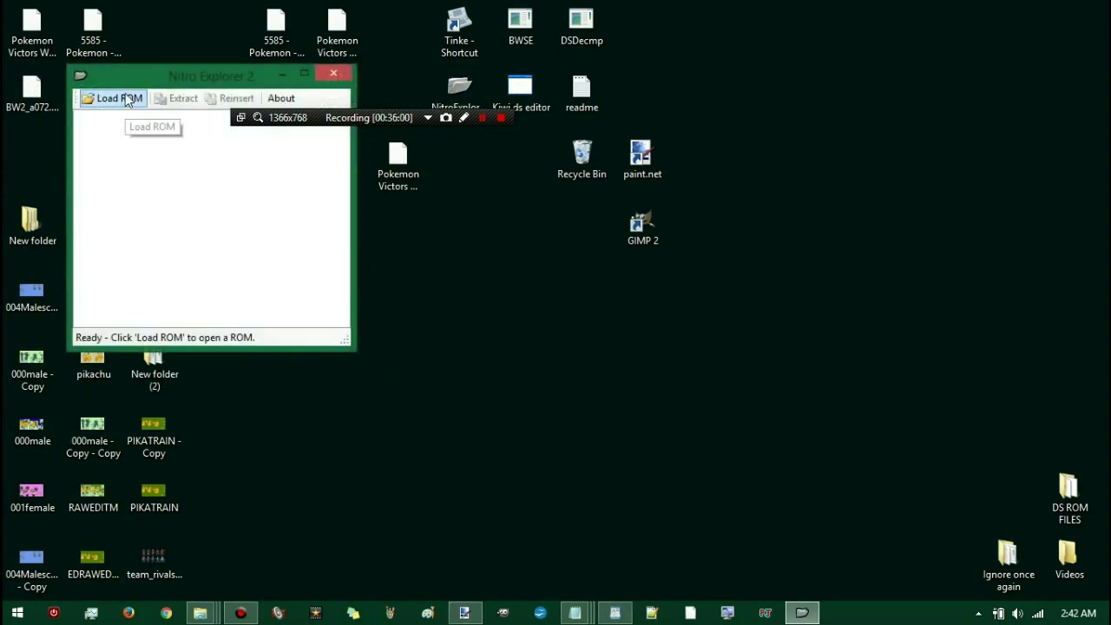
pyautogui.click(127, 100)
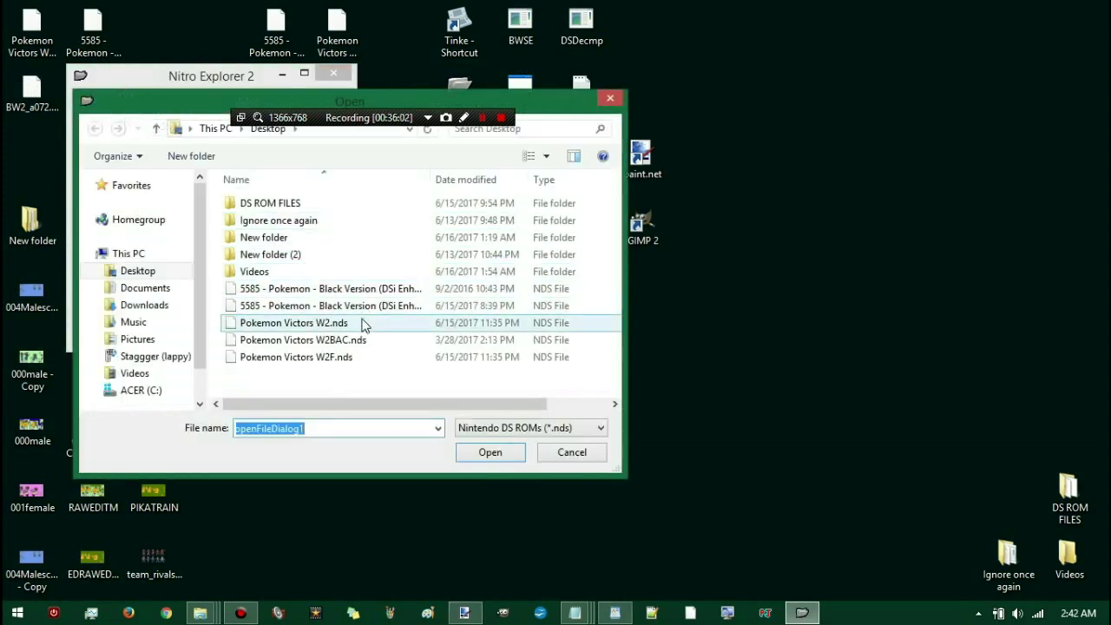
pyautogui.click(362, 323)
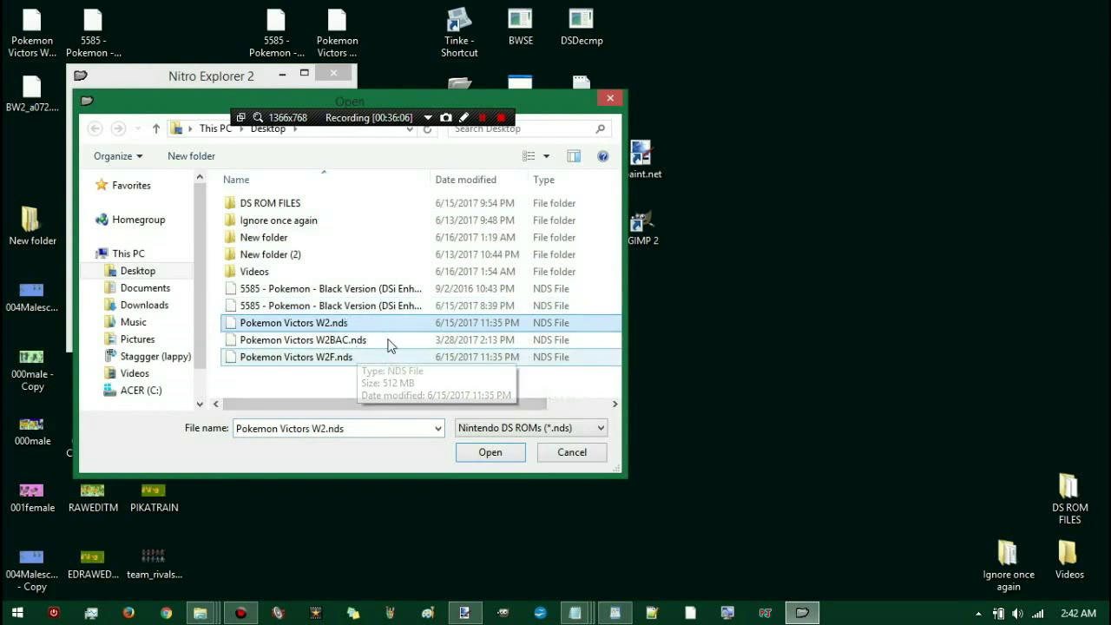
pyautogui.click(498, 454)
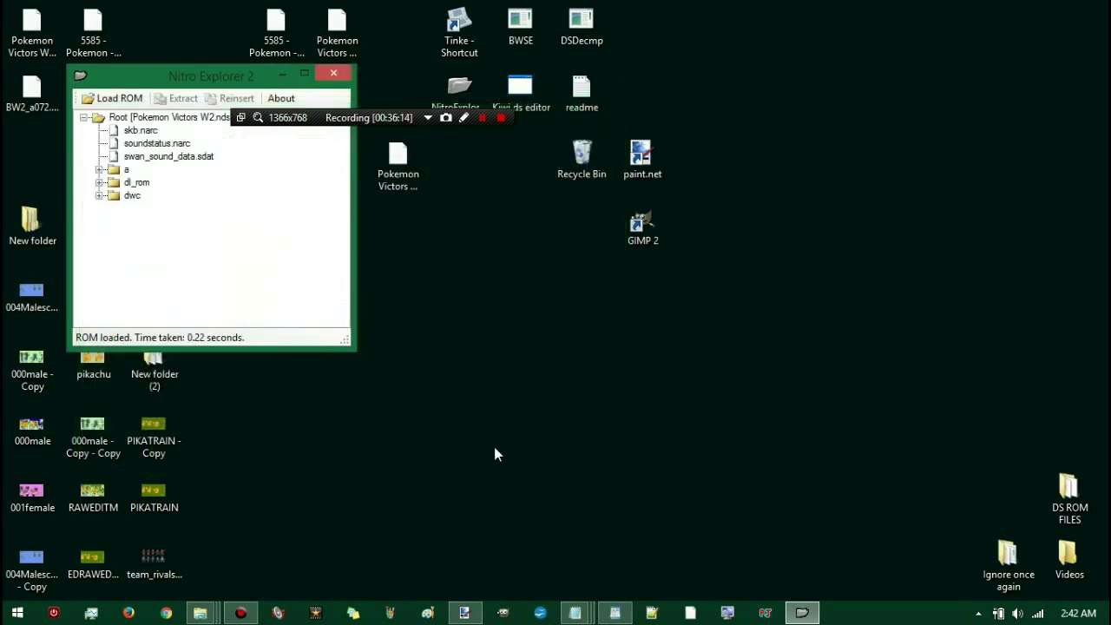
# Step: Reinsert the Desktop's BW2_a072.narc over file 2 in the ROM's a/0/7 folder
pyautogui.click(99, 171)
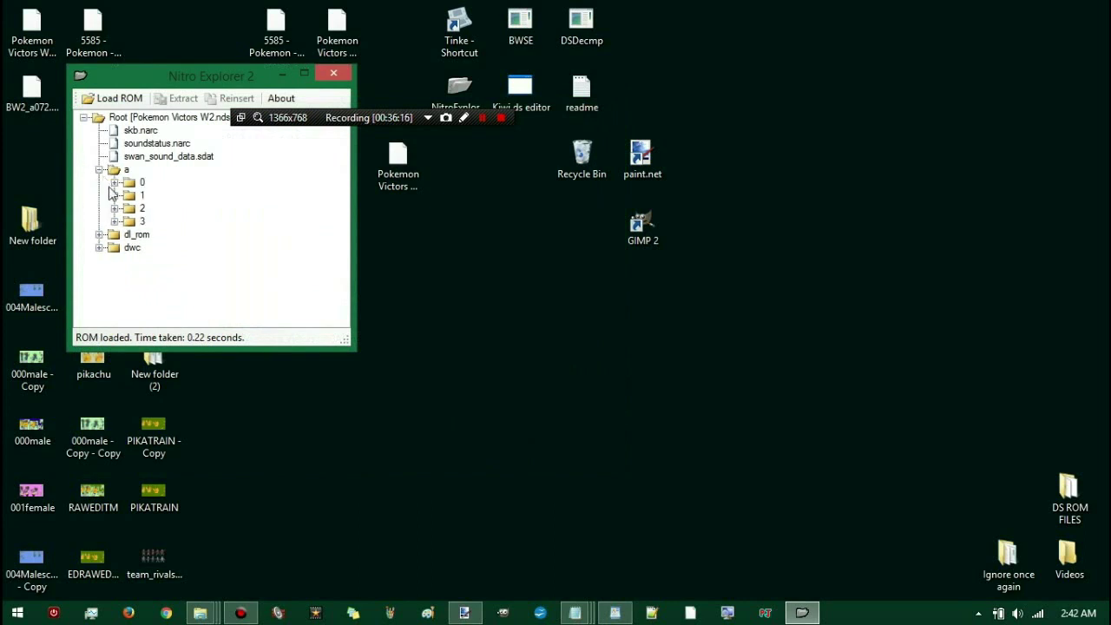
pyautogui.click(114, 183)
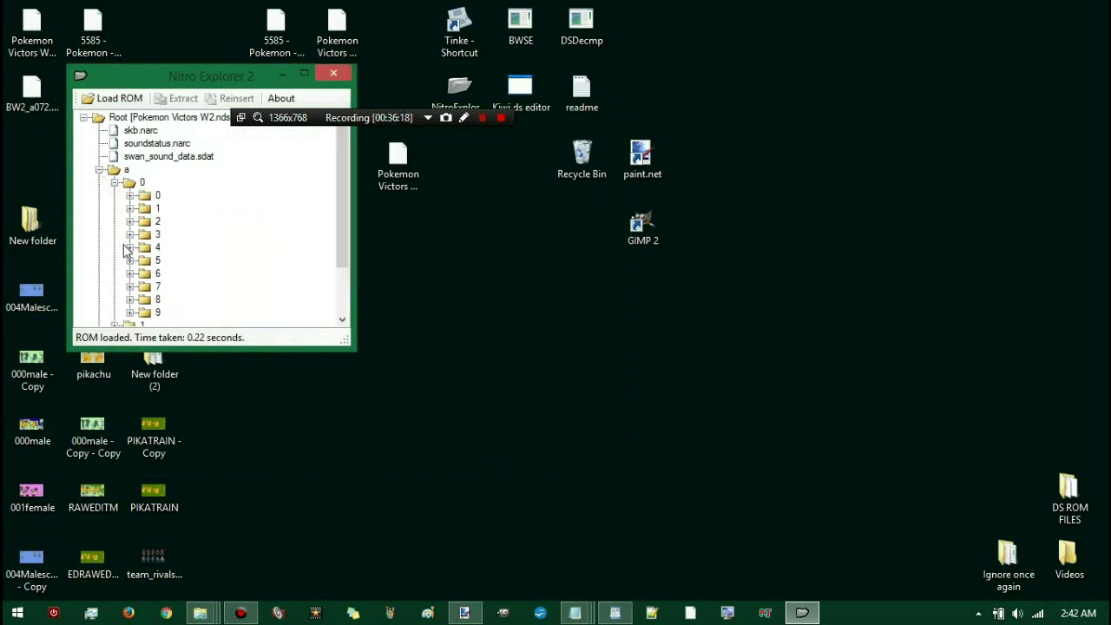
pyautogui.click(131, 286)
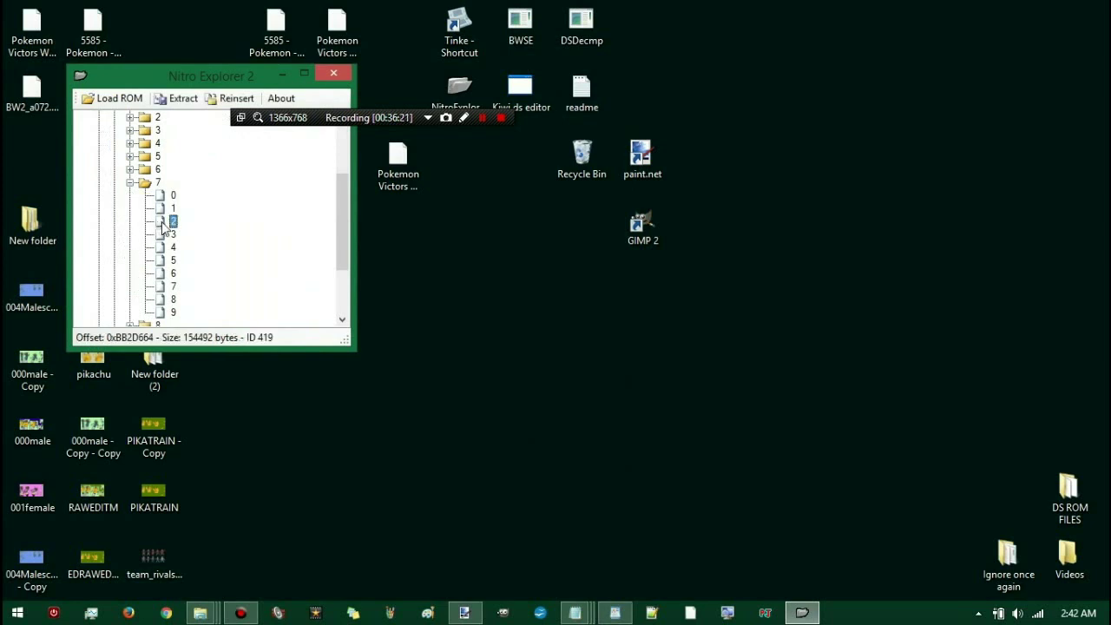
pyautogui.click(171, 234)
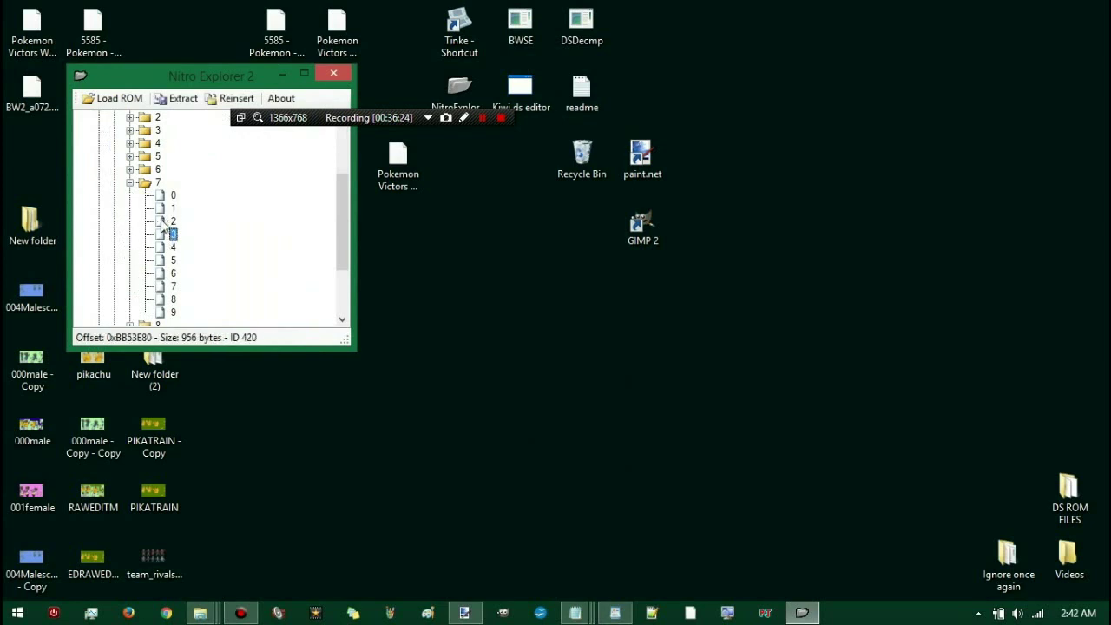
pyautogui.click(164, 222)
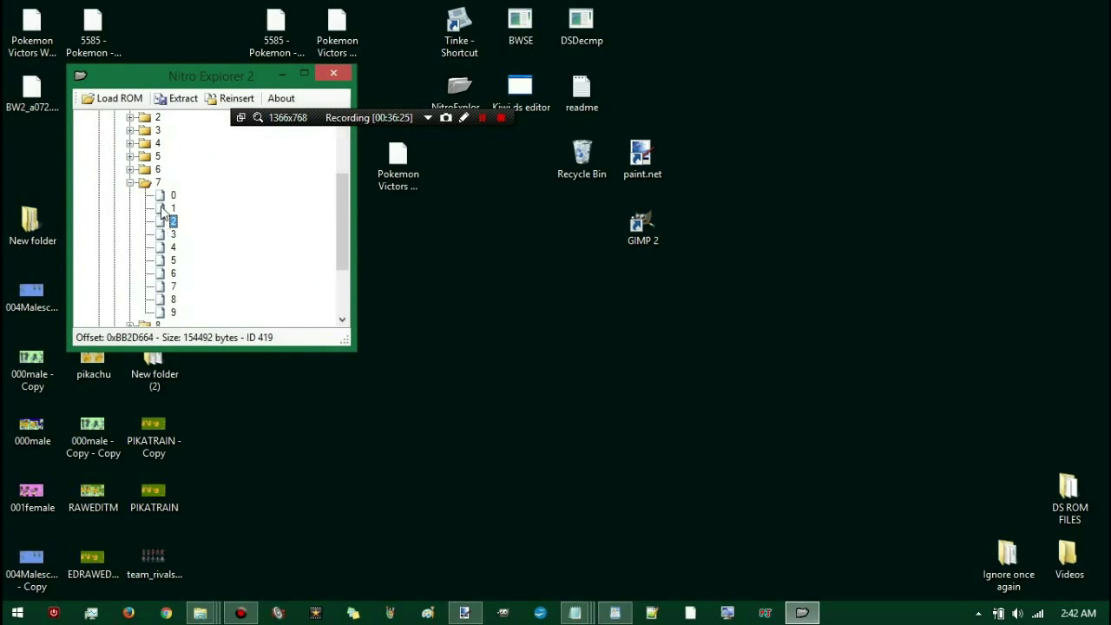
pyautogui.click(211, 103)
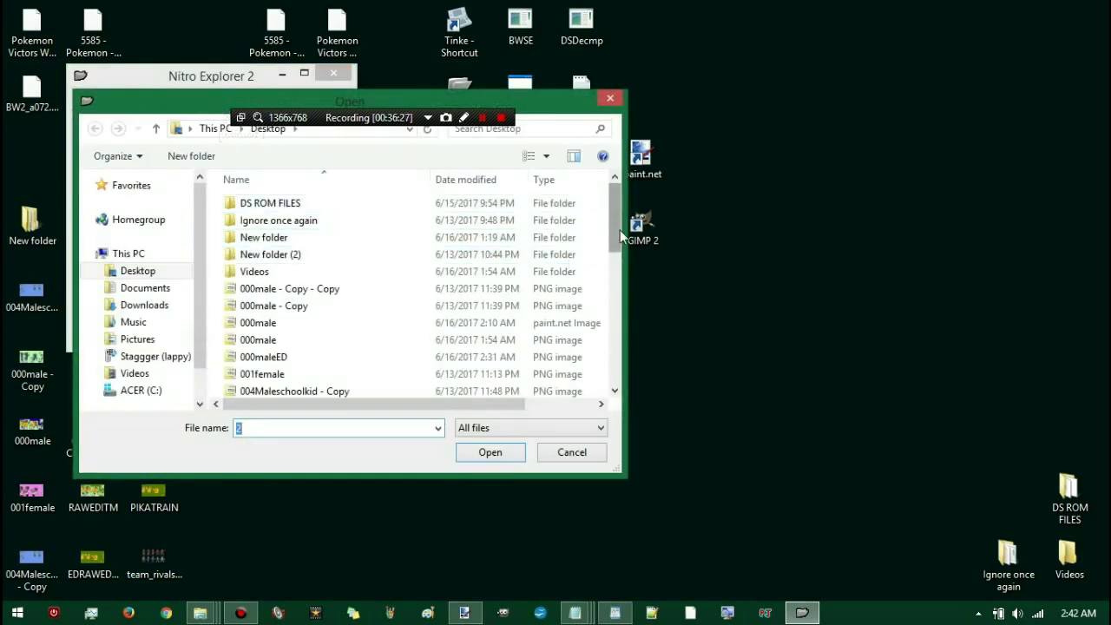
pyautogui.moveTo(618, 237); pyautogui.dragTo(614, 297)
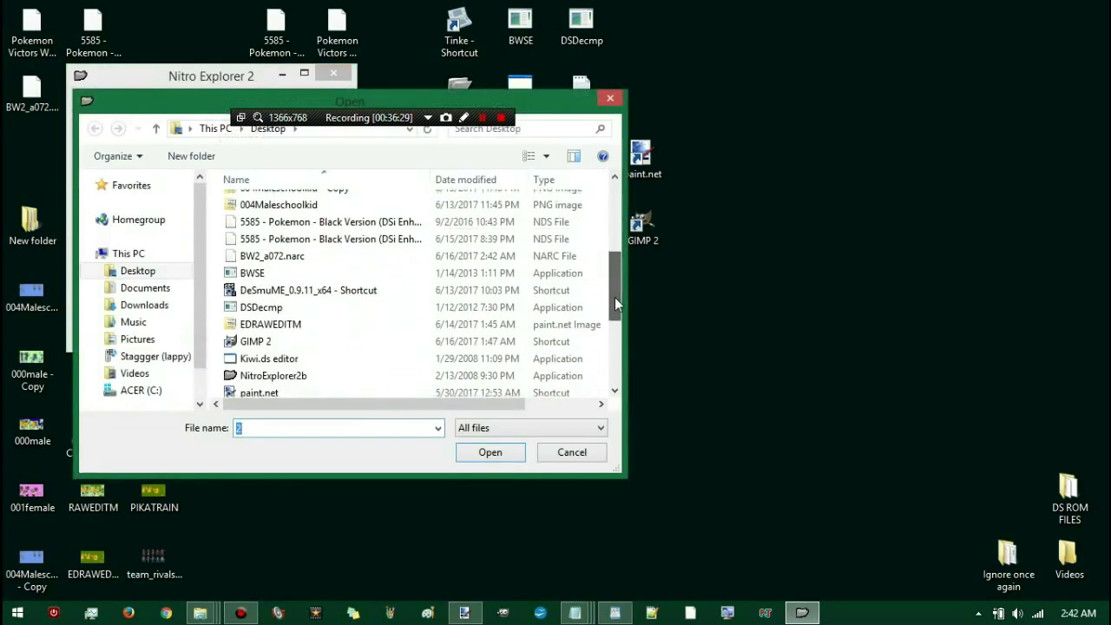
pyautogui.click(436, 256)
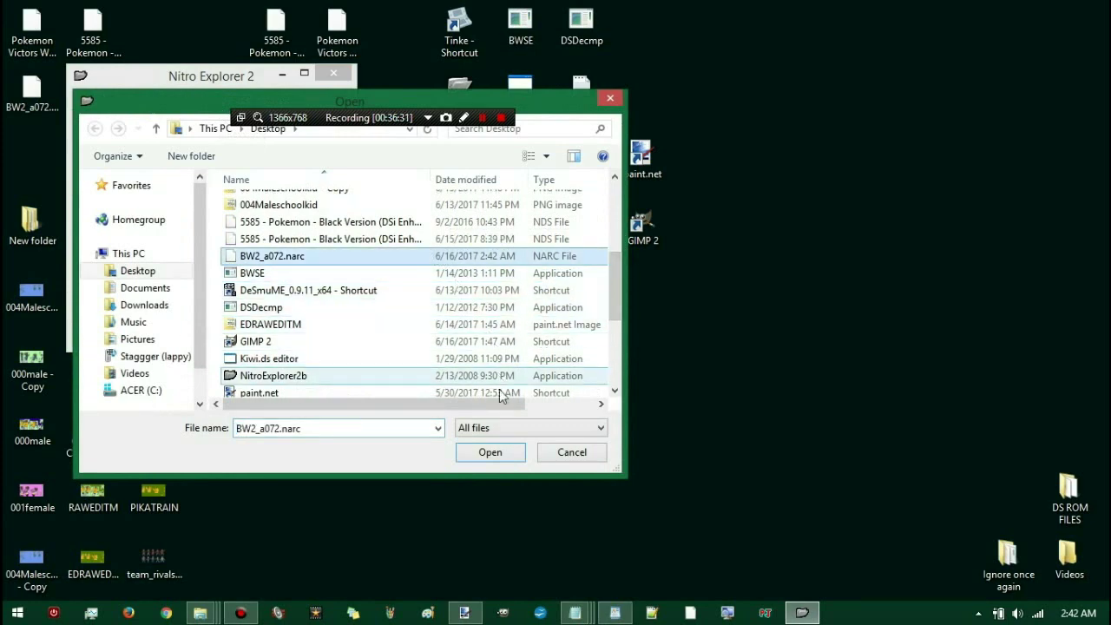
pyautogui.click(488, 453)
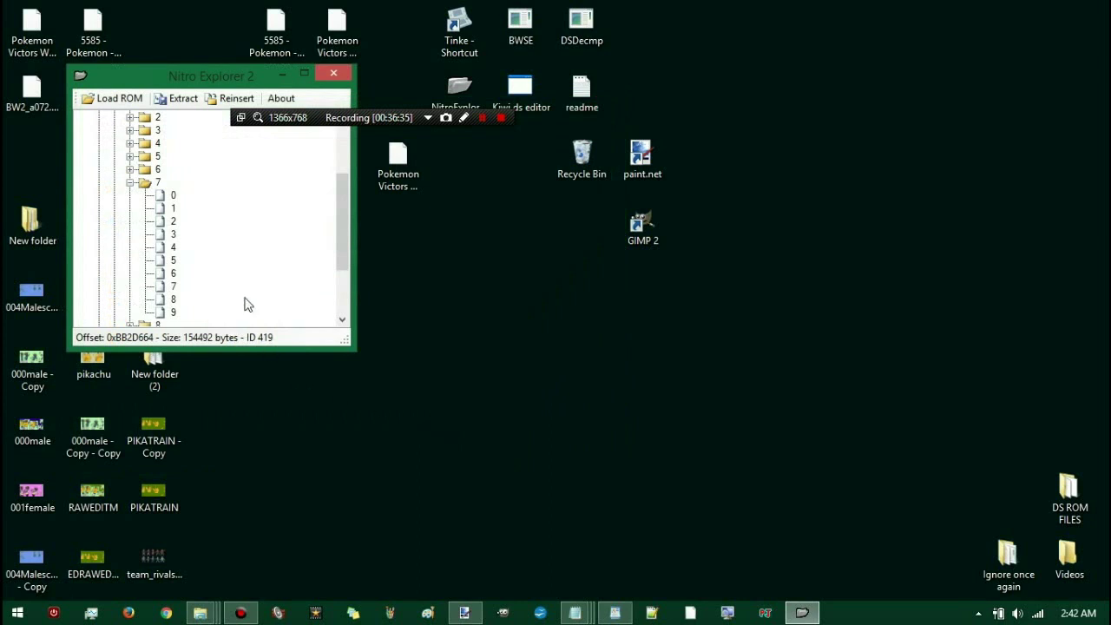
pyautogui.click(255, 117)
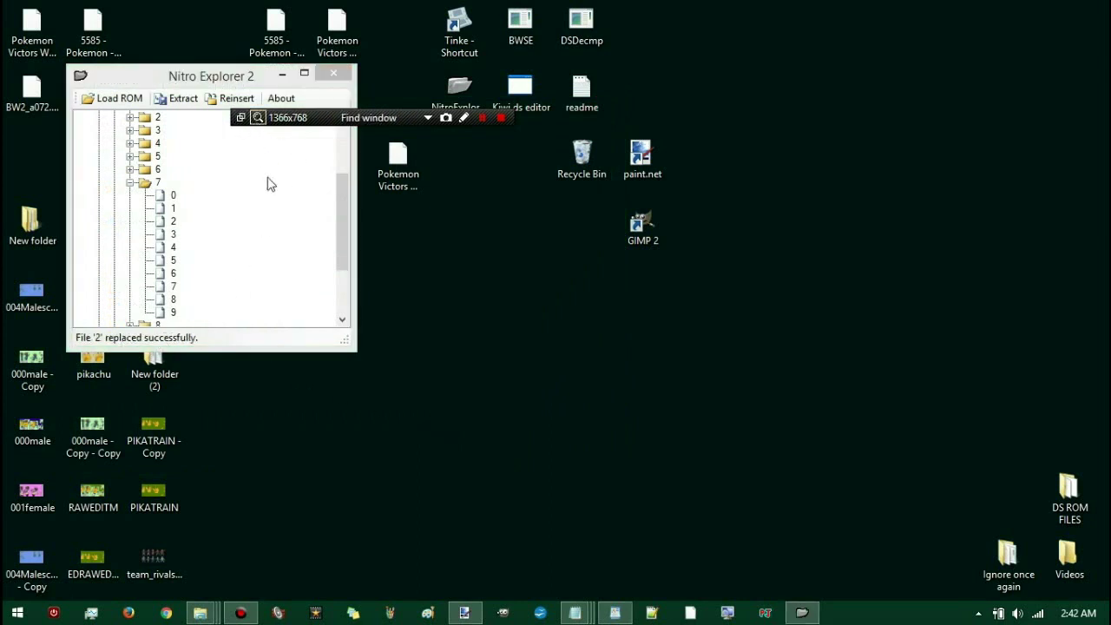
pyautogui.click(241, 346)
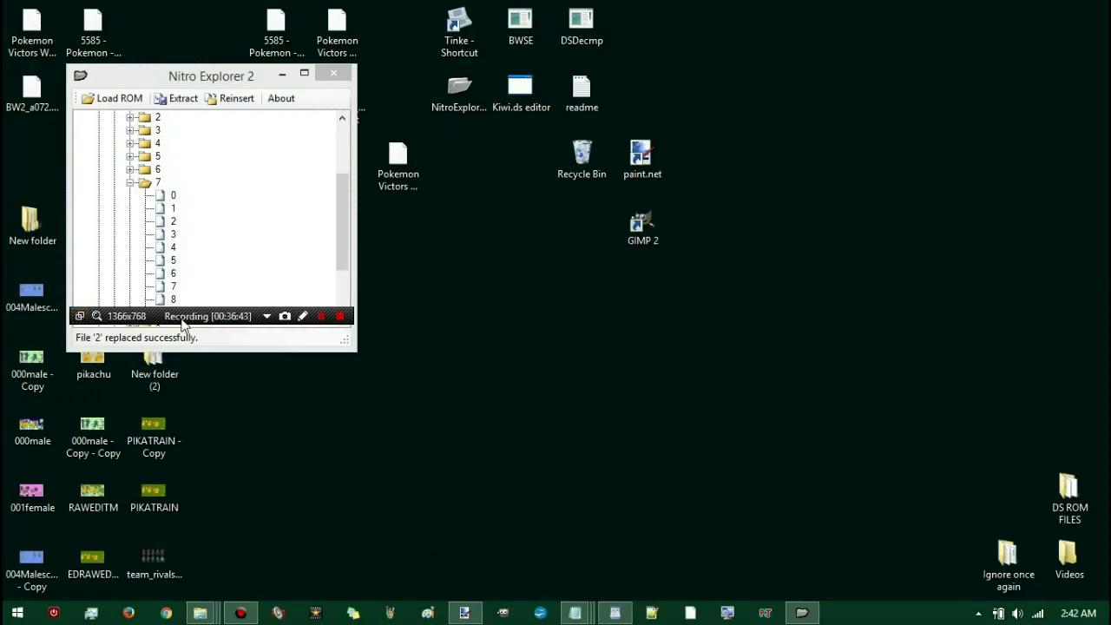
# Step: Minimize Nitro Explorer 2 and open the desktop's Pokemon Victors W2.nds ROM with DeSmuME
pyautogui.click(282, 74)
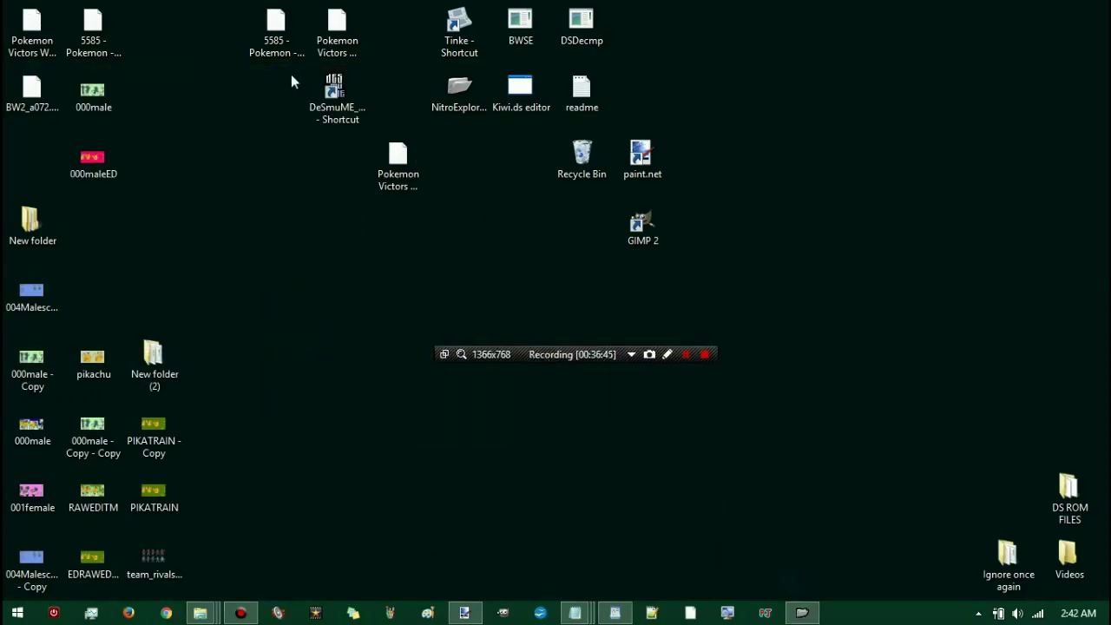
pyautogui.click(276, 52)
pyautogui.click(391, 170)
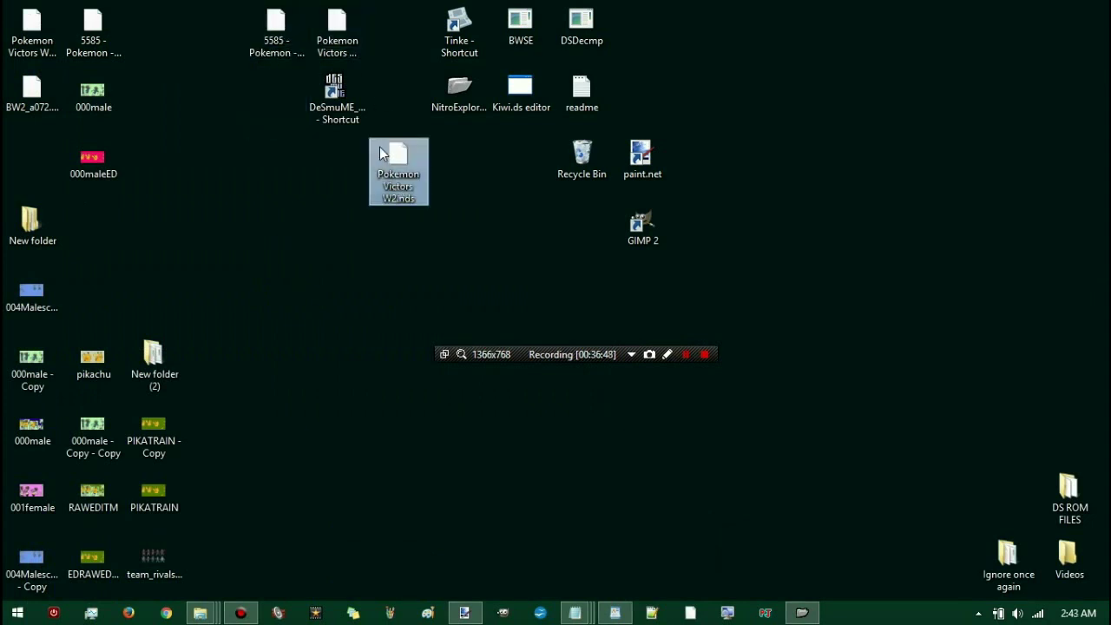
pyautogui.moveTo(399, 154); pyautogui.dragTo(334, 96)
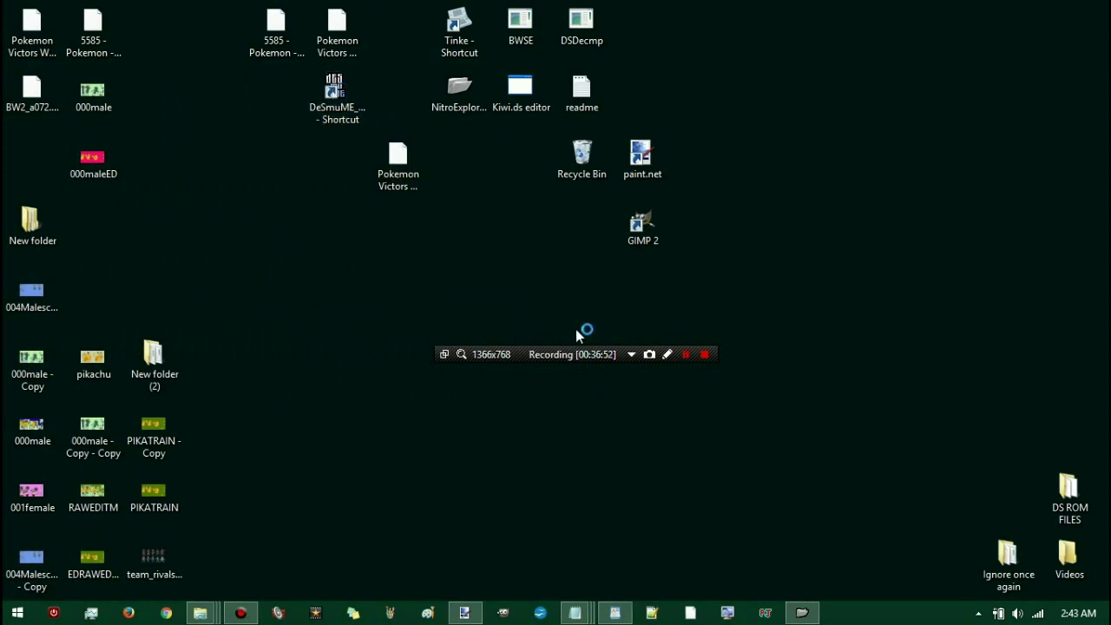
pyautogui.moveTo(597, 369); pyautogui.dragTo(859, 139)
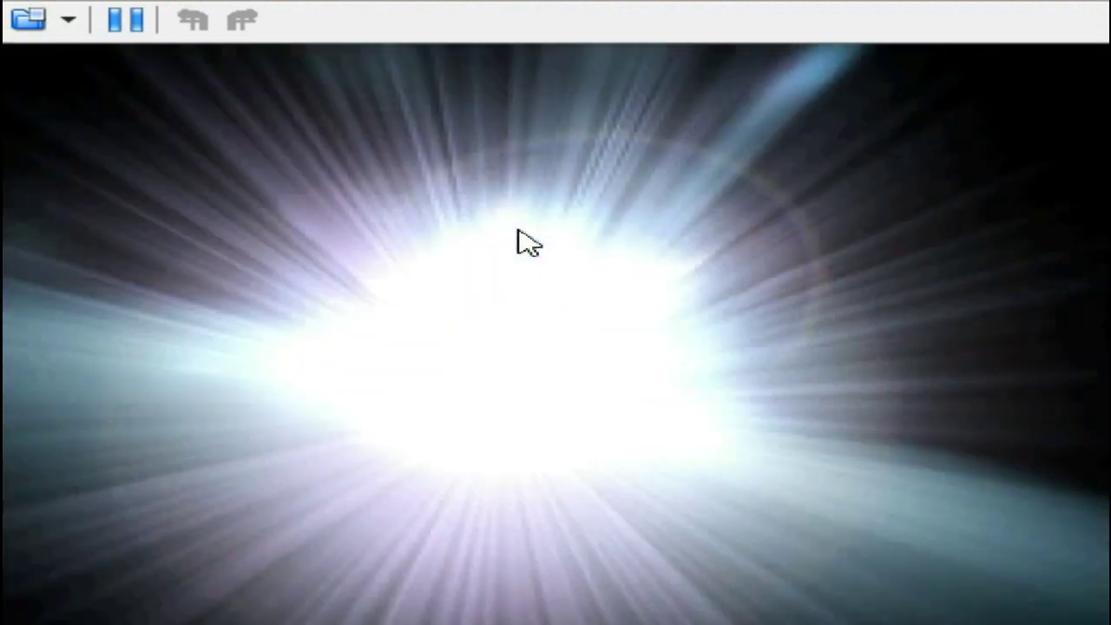
# Step: Lower the emulator's target frame rate and raise it again while the game's intro plays
pyautogui.press('-')
pyautogui.press('-')
pyautogui.press('-')
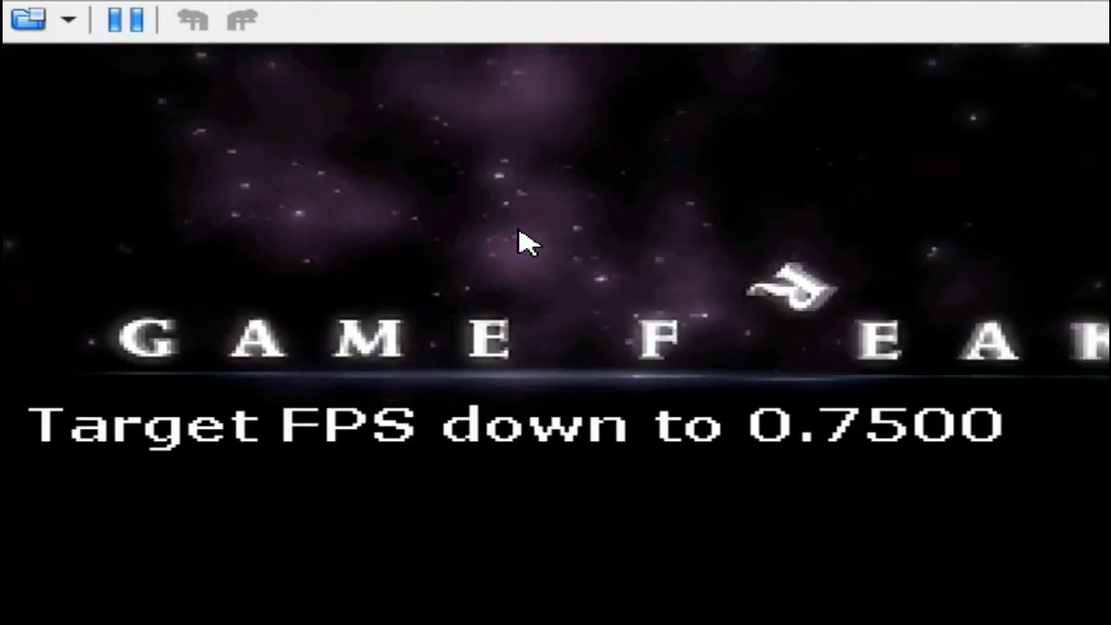
pyautogui.press('-')
pyautogui.press('+')
pyautogui.press('+')
pyautogui.press('+')
pyautogui.press('+')
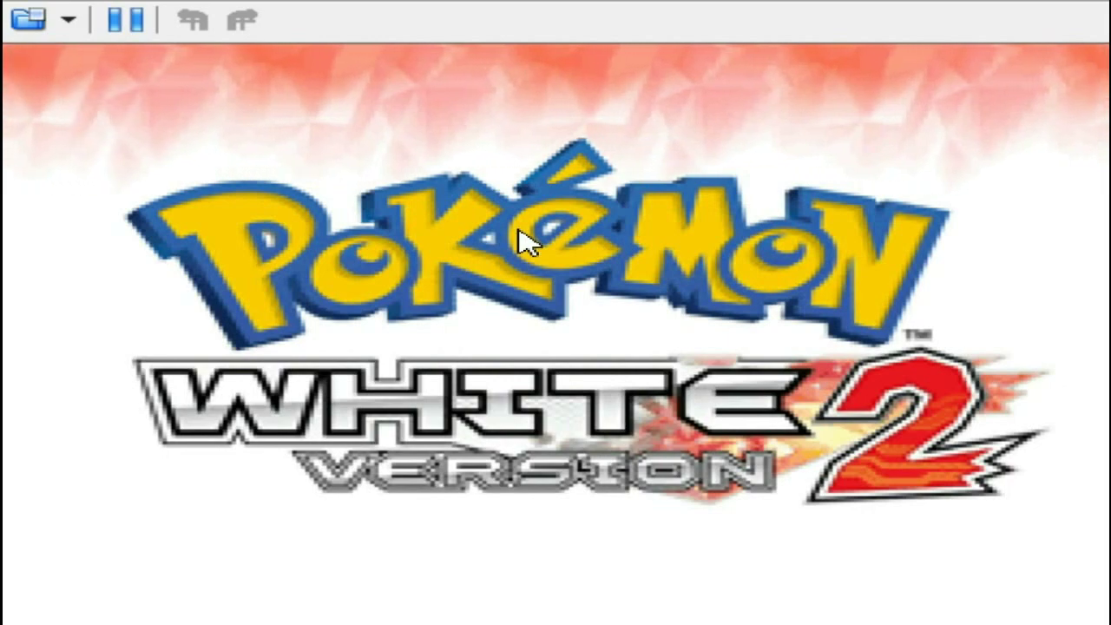
# Step: Continue the saved game from the title screen and walk the character up into the building ahead
pyautogui.press('Return')
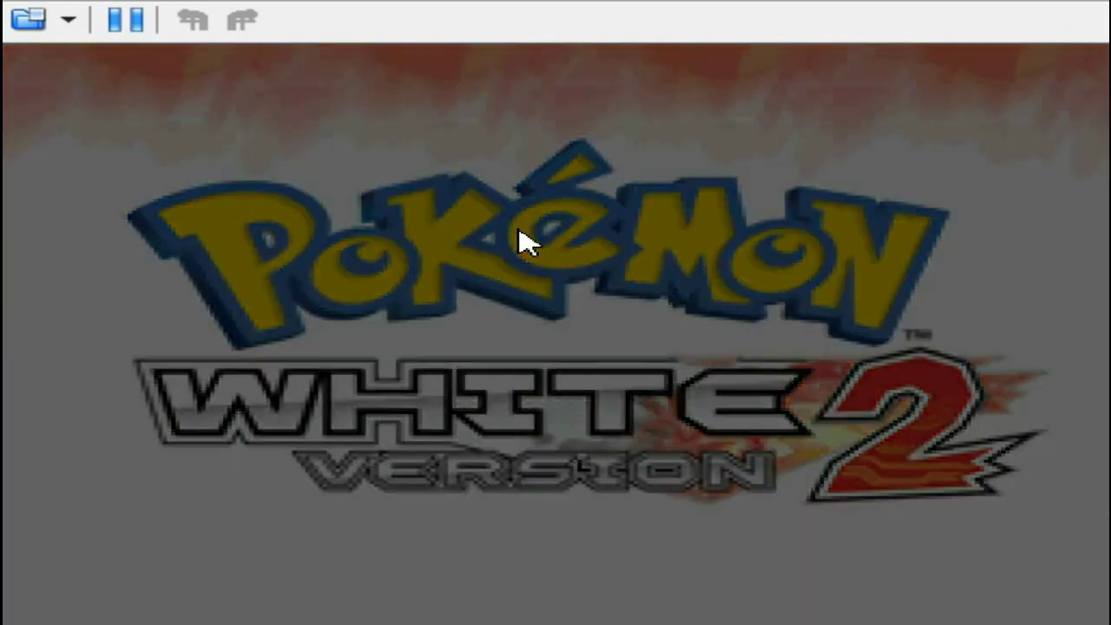
pyautogui.press('Return')
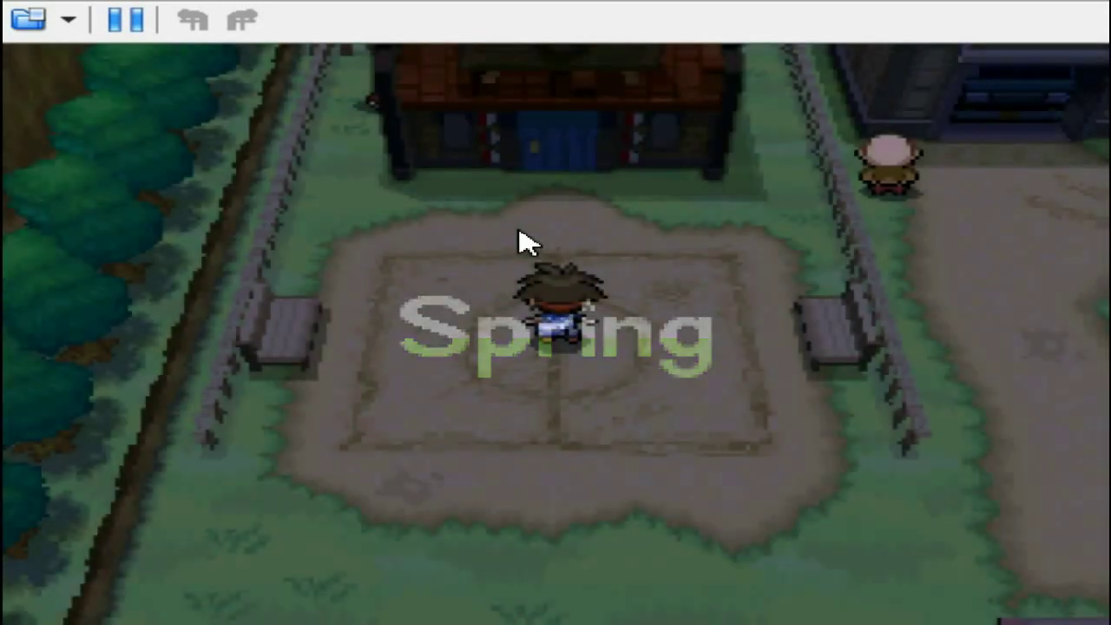
pyautogui.press('Up')
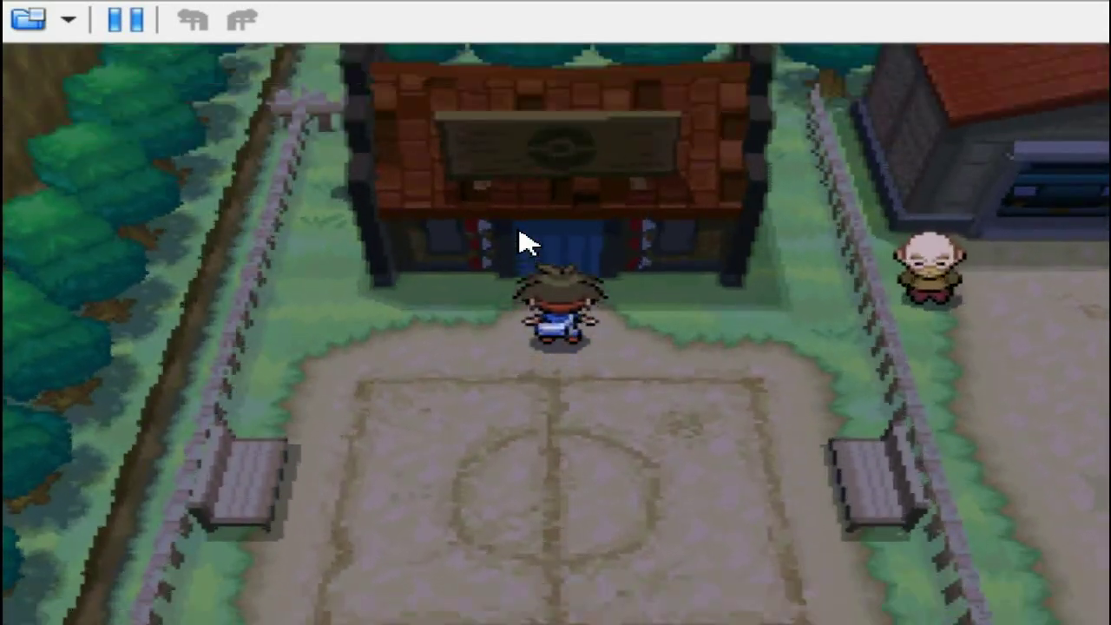
pyautogui.press('Up')
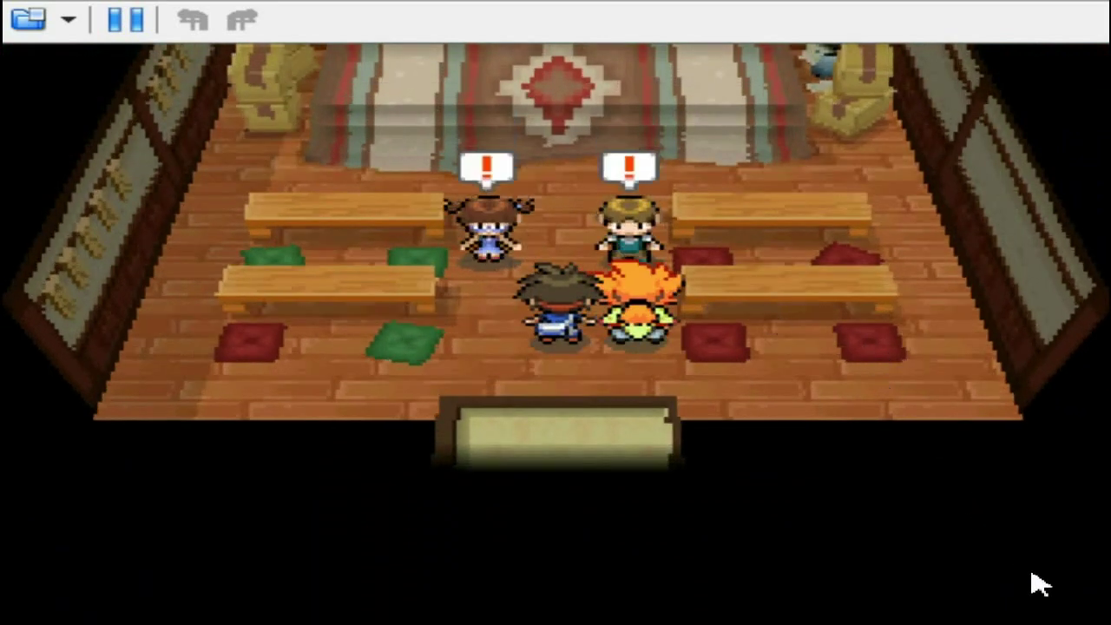
# Step: Advance the conversation inside the building up to the boy's battle challenge
pyautogui.press('x')
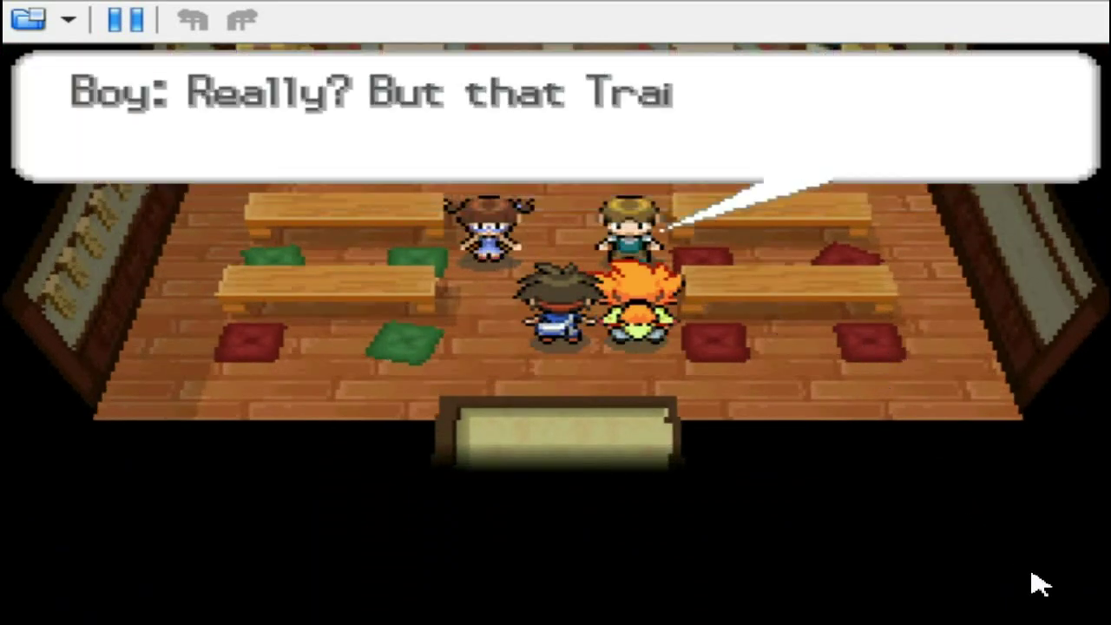
pyautogui.press('x')
pyautogui.press('x')
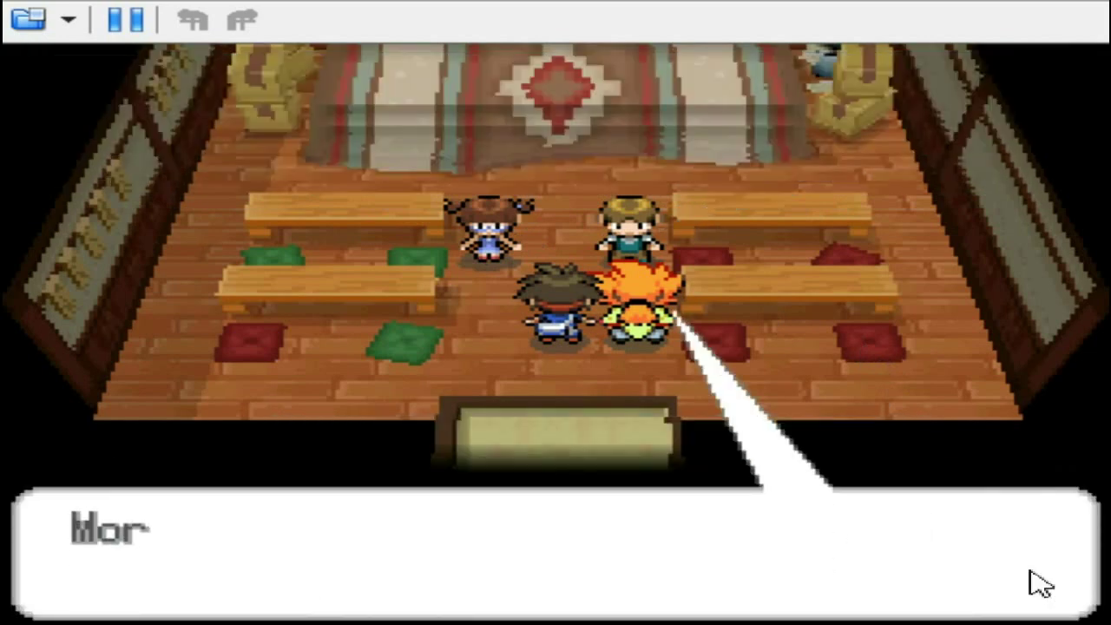
pyautogui.press('x')
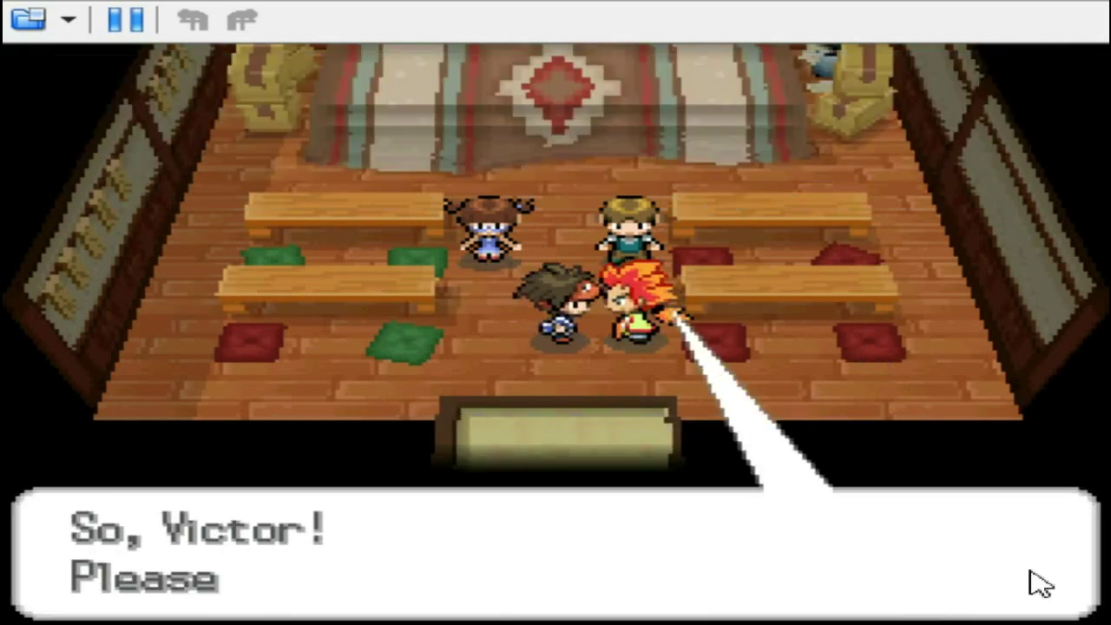
pyautogui.press('x')
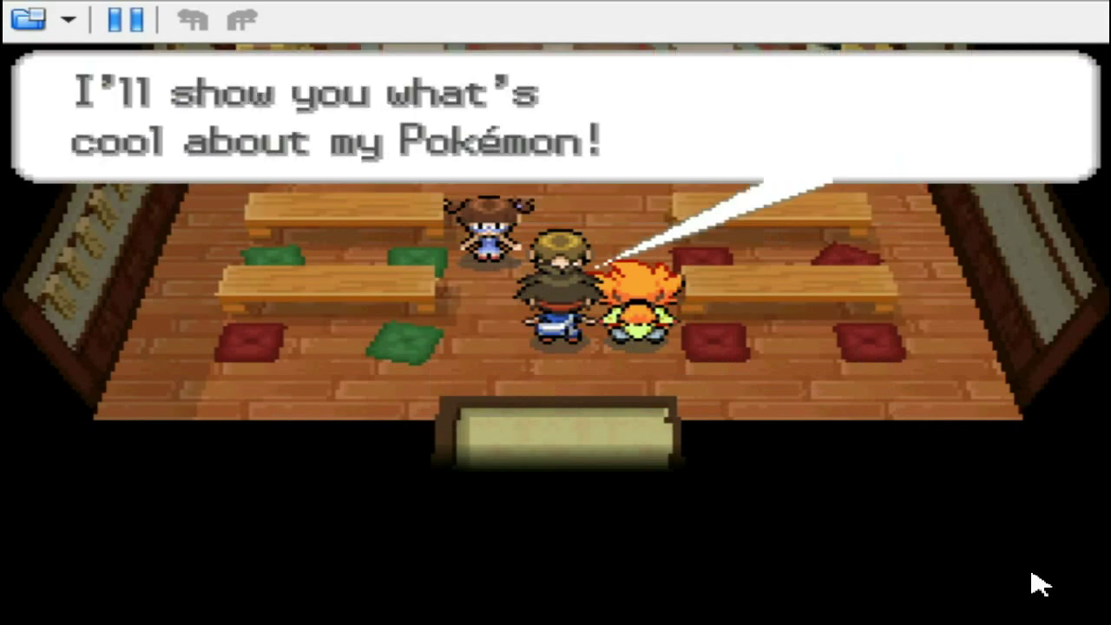
# Step: Lower the emulator's target frame rate by four steps and start the battle with the boy
pyautogui.press('-')
pyautogui.press('-')
pyautogui.press('-')
pyautogui.press('-')
pyautogui.press('x')
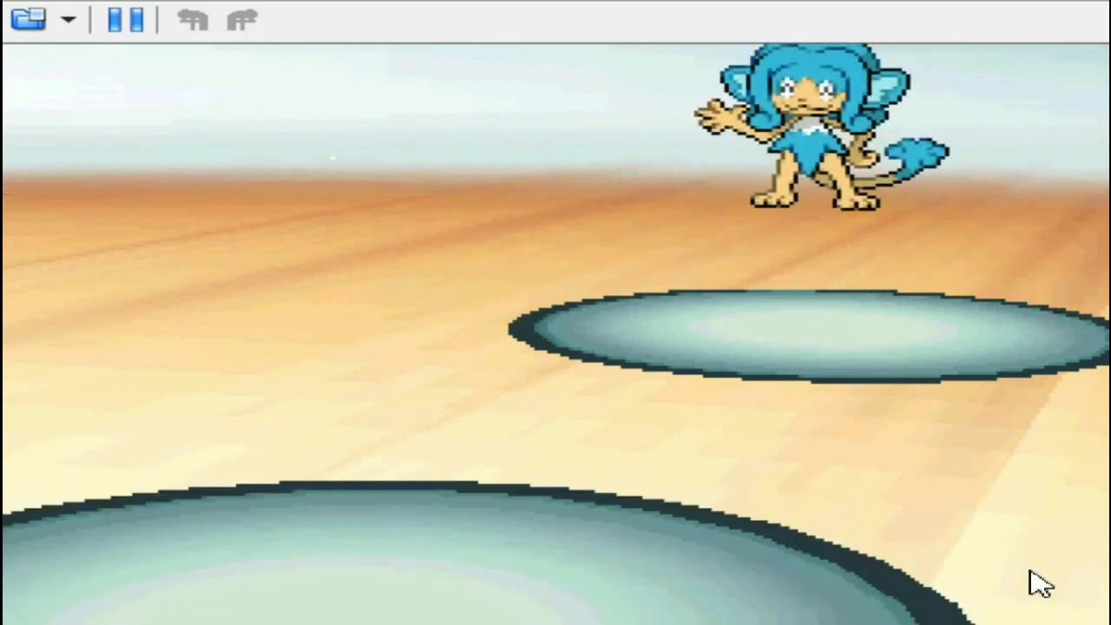
# Step: Save state 1 before the player's throw, reload it twice to examine the Pikachu back sprite animation, and pause emulation
pyautogui.hotkey('shift', 'F1')
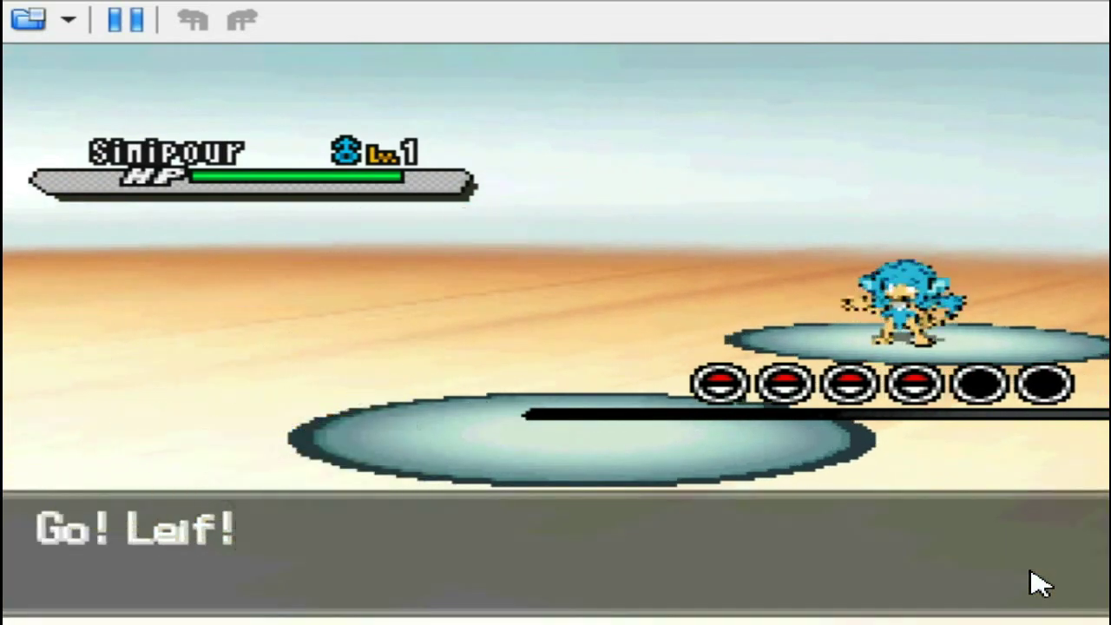
pyautogui.press('F1')
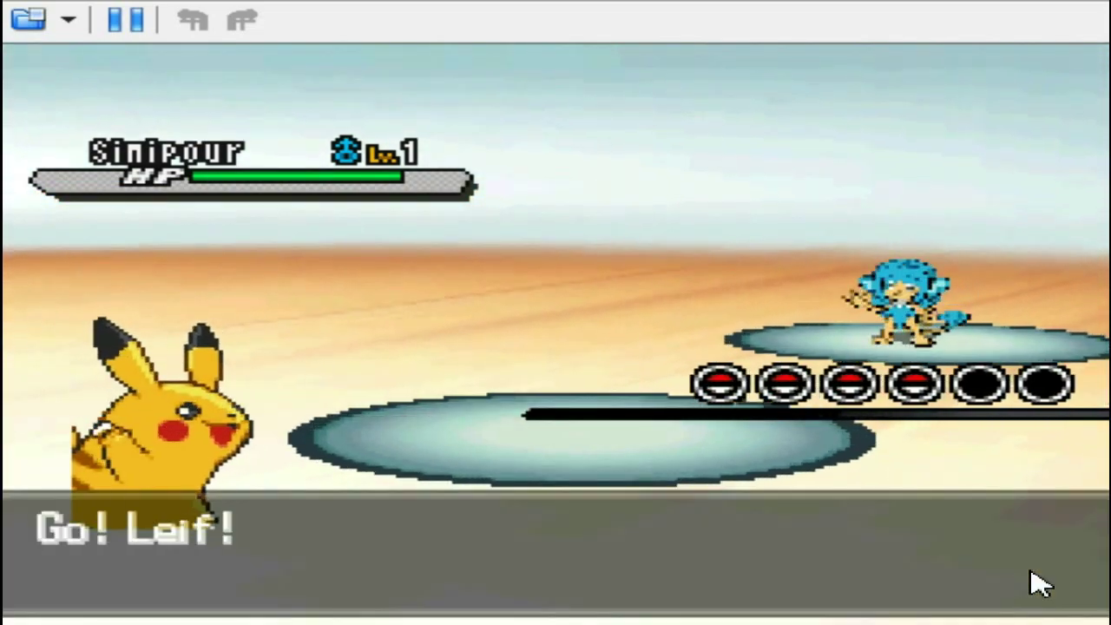
pyautogui.press('F1')
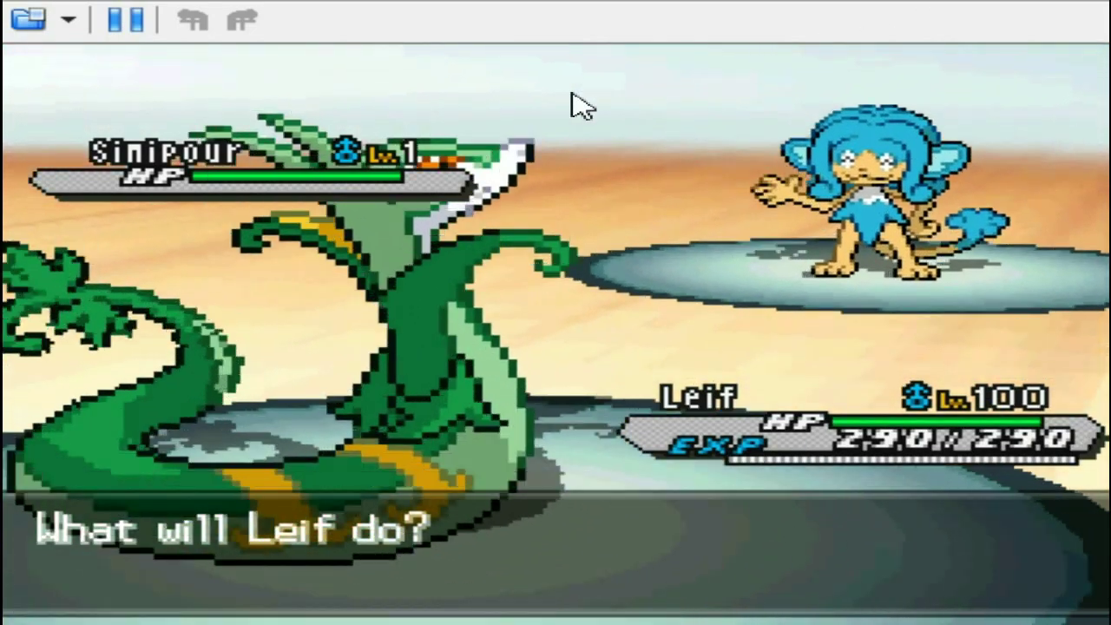
pyautogui.press('Pause')
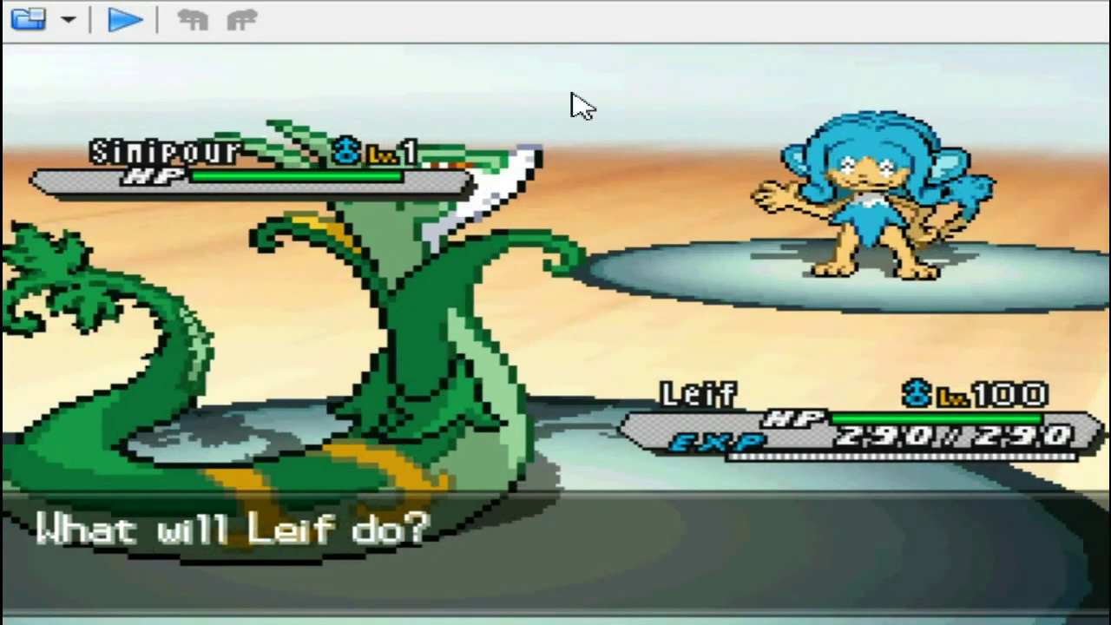
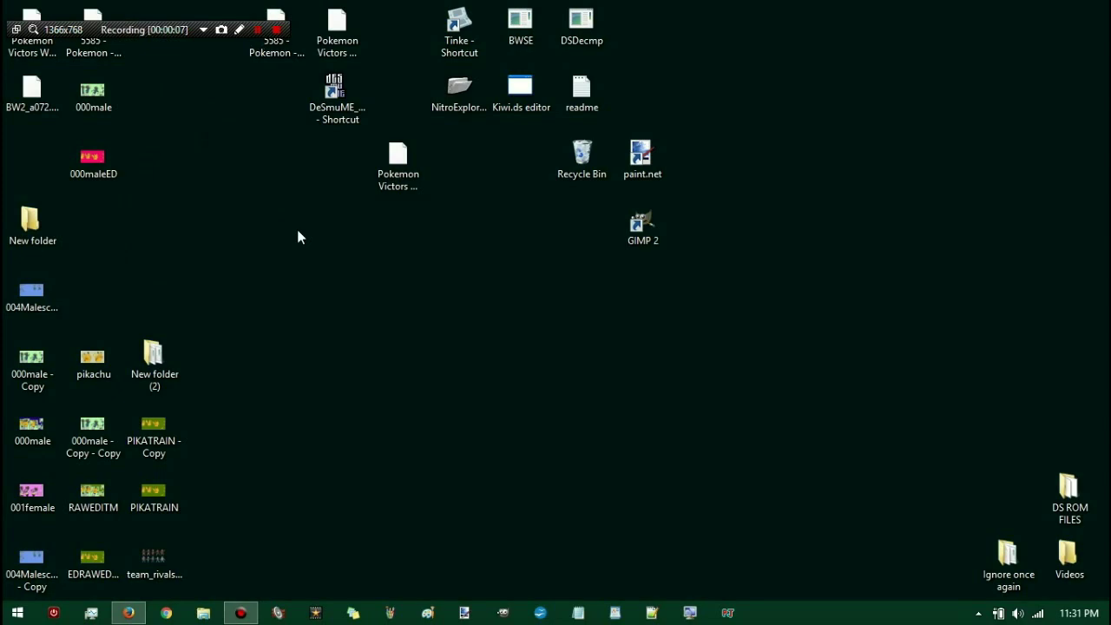
# Step: Open the desktop readme, examine the archive paths listed for BW front and back trainer sprites, and minimize it
pyautogui.doubleClick(581, 89)
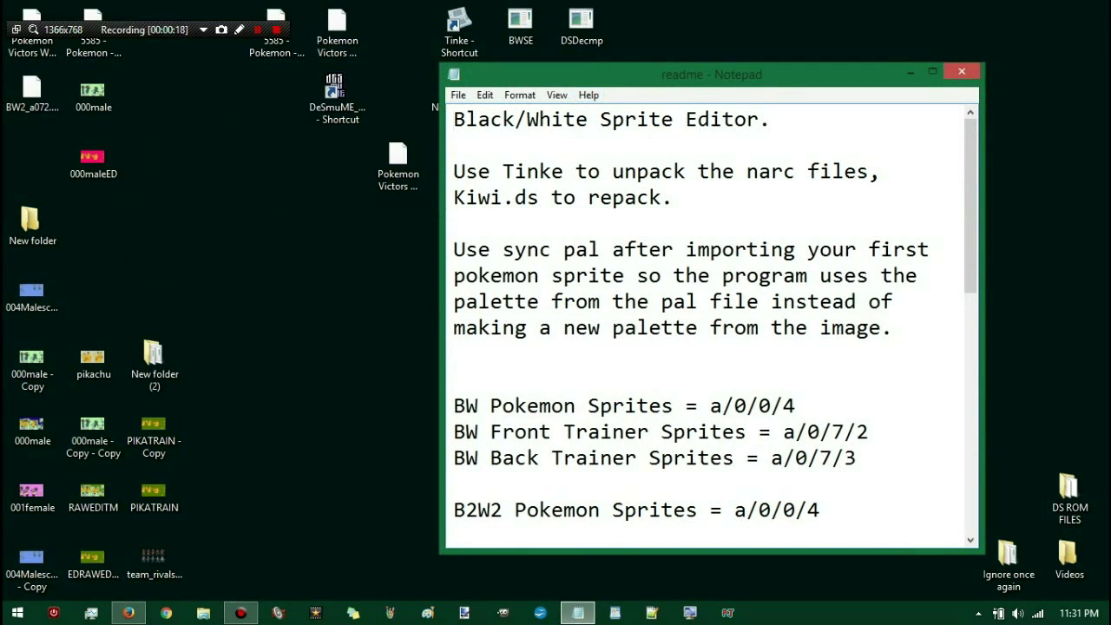
pyautogui.moveTo(967, 141); pyautogui.dragTo(965, 213)
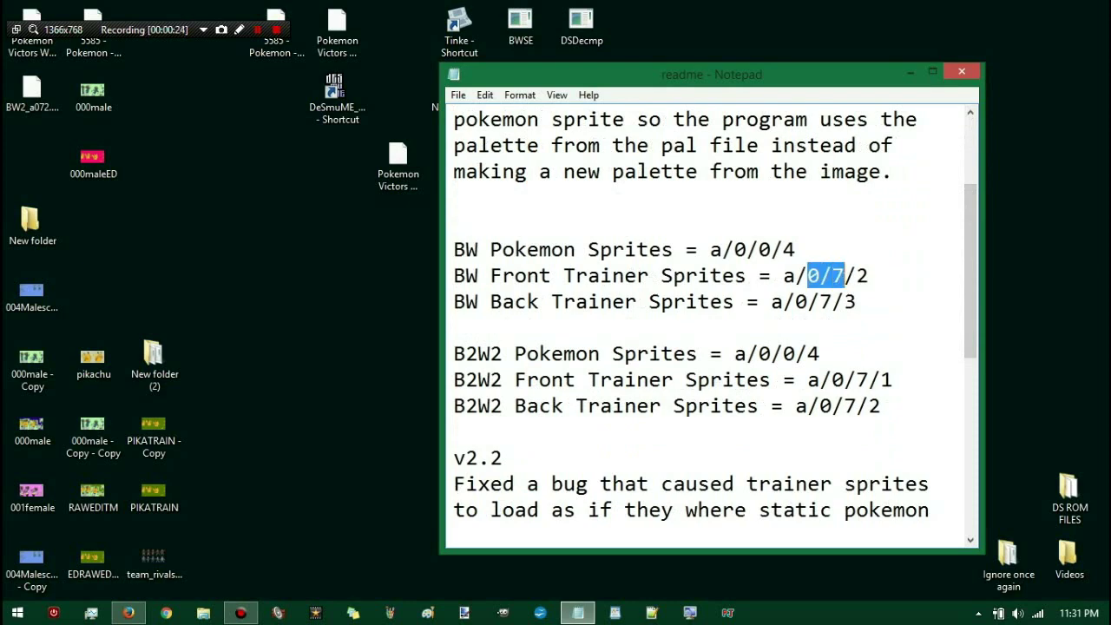
pyautogui.click(857, 301)
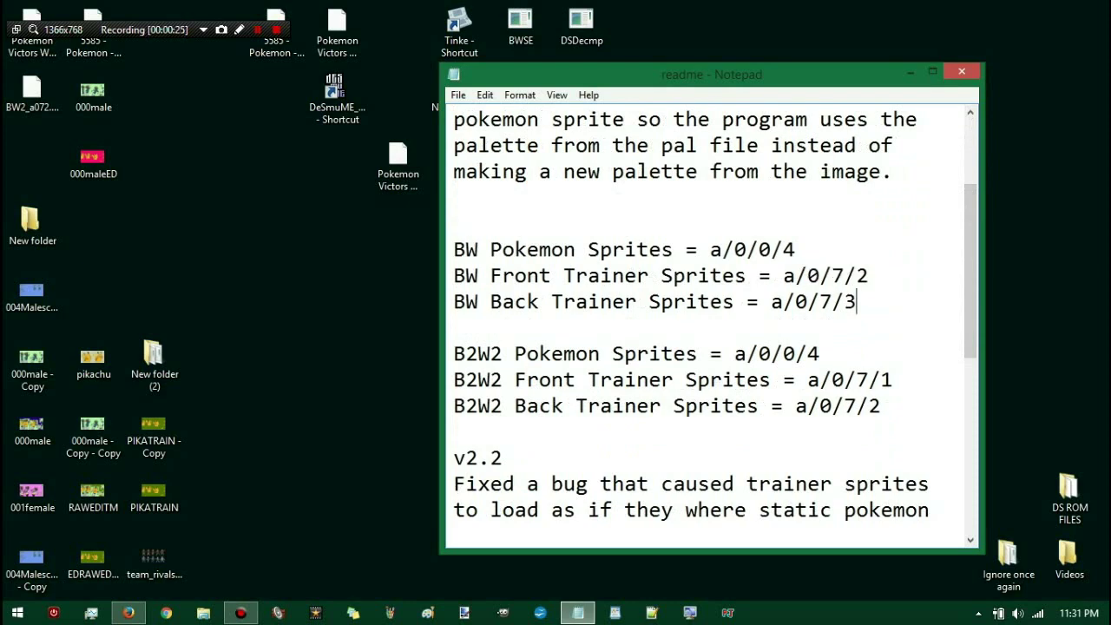
pyautogui.click(909, 77)
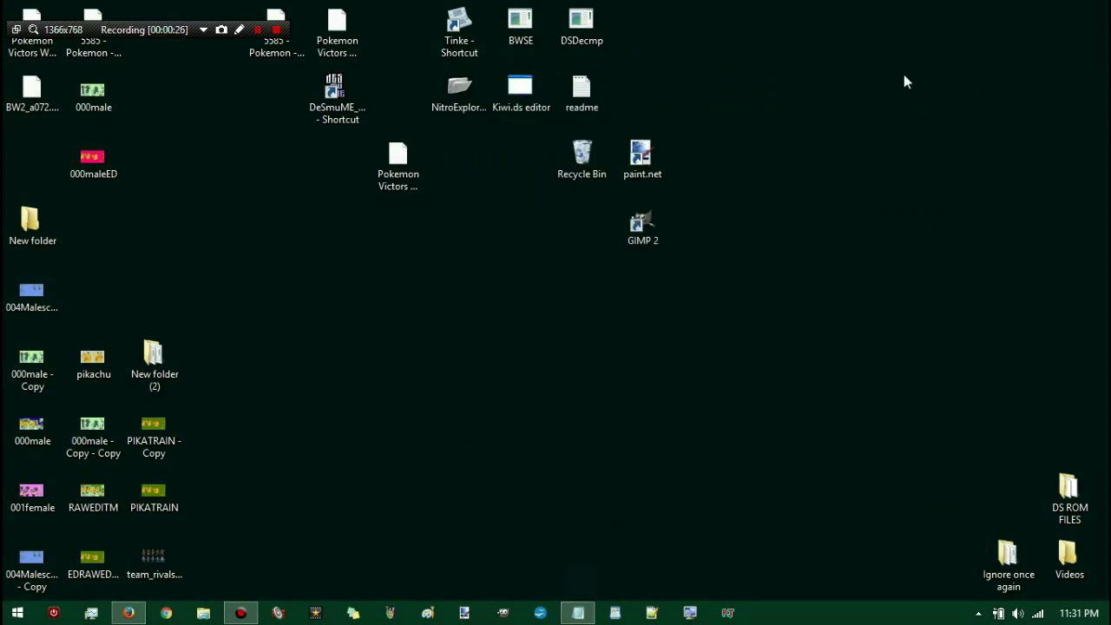
# Step: Open Nitro Explorer 2 and load the 5585 - Pokemon - Black Version ROM dated 6/15/2017 from the Desktop
pyautogui.click(455, 100)
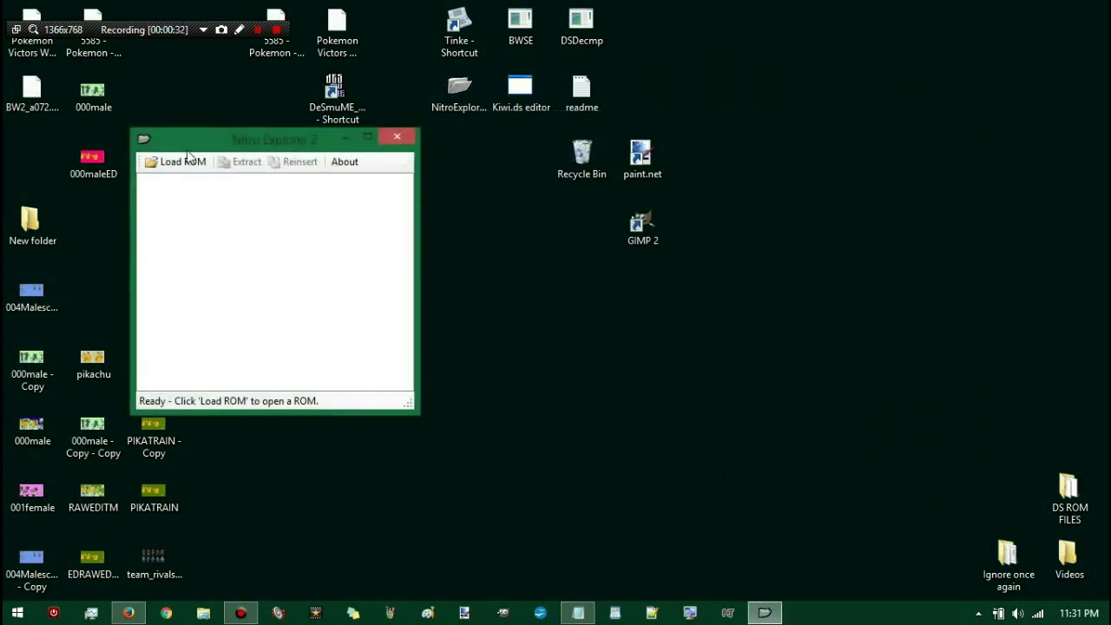
pyautogui.click(183, 163)
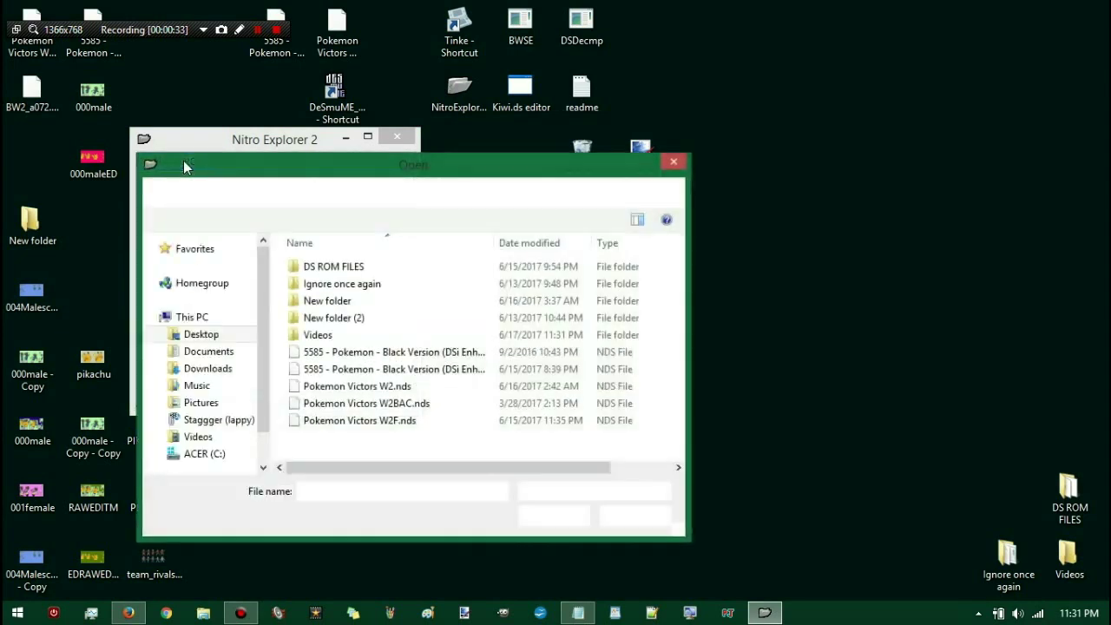
pyautogui.click(502, 371)
pyautogui.click(472, 497)
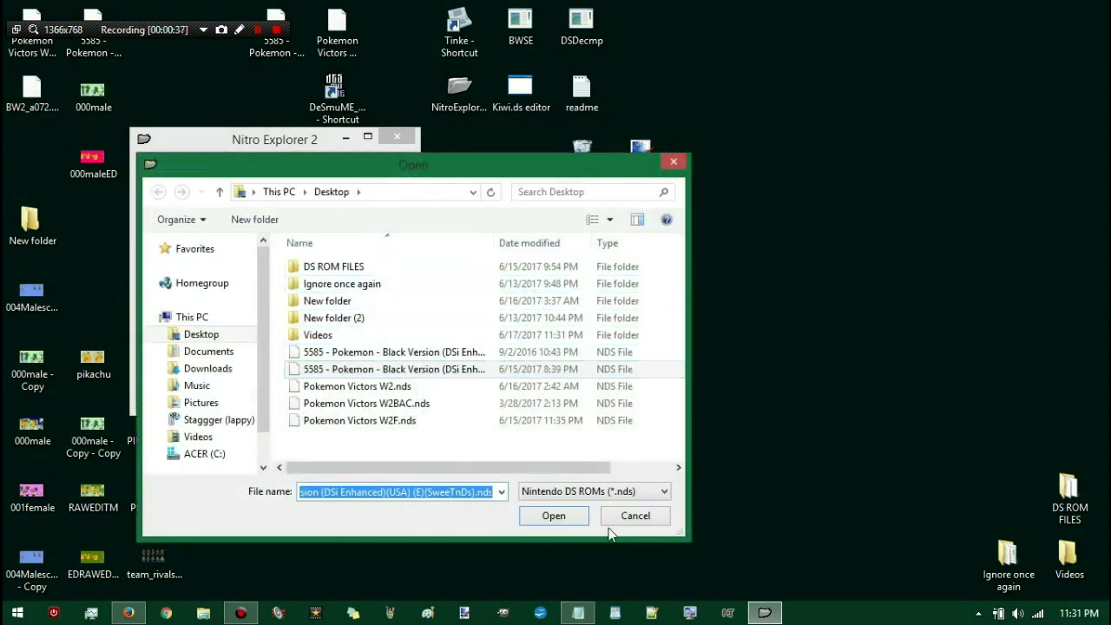
pyautogui.click(560, 515)
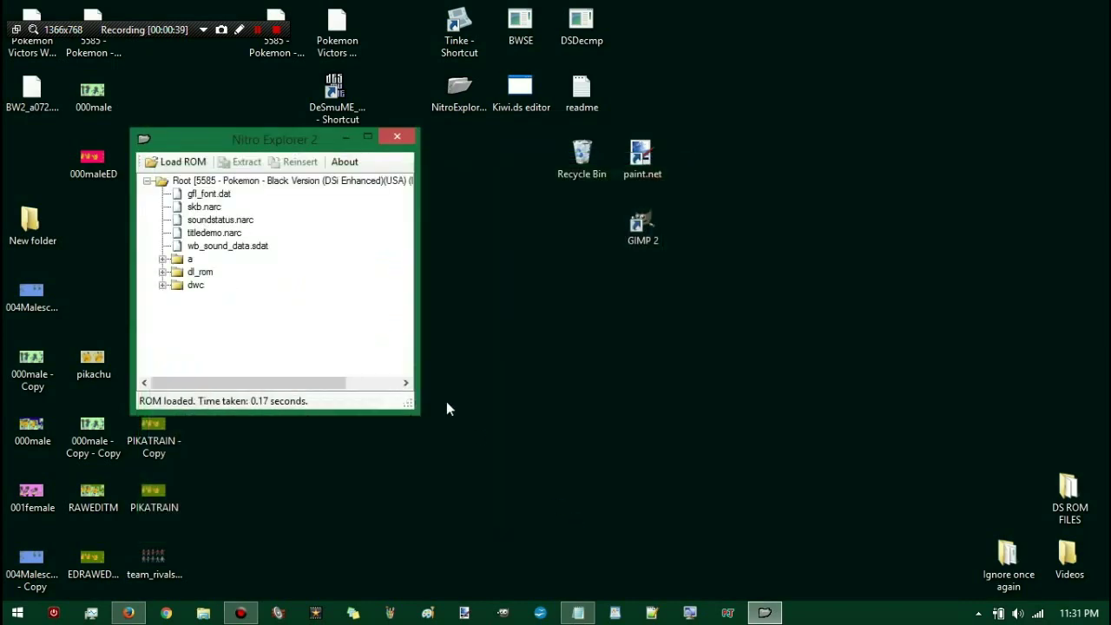
# Step: Select file 2 in the ROM's a/0/7 folder and start extracting it to the Desktop
pyautogui.click(161, 259)
pyautogui.click(178, 273)
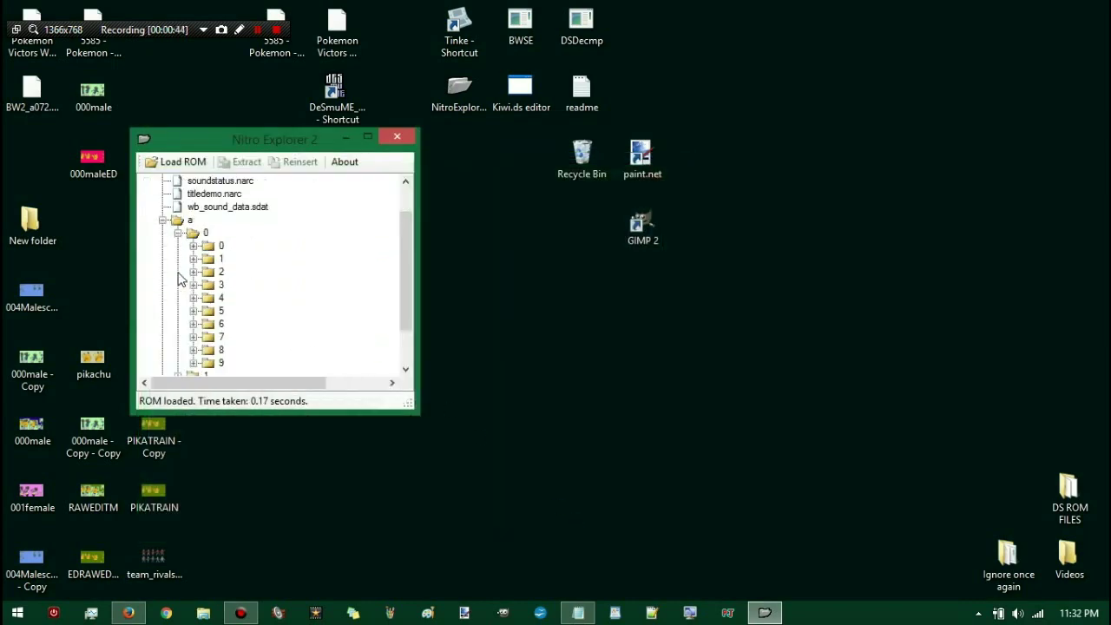
pyautogui.click(193, 337)
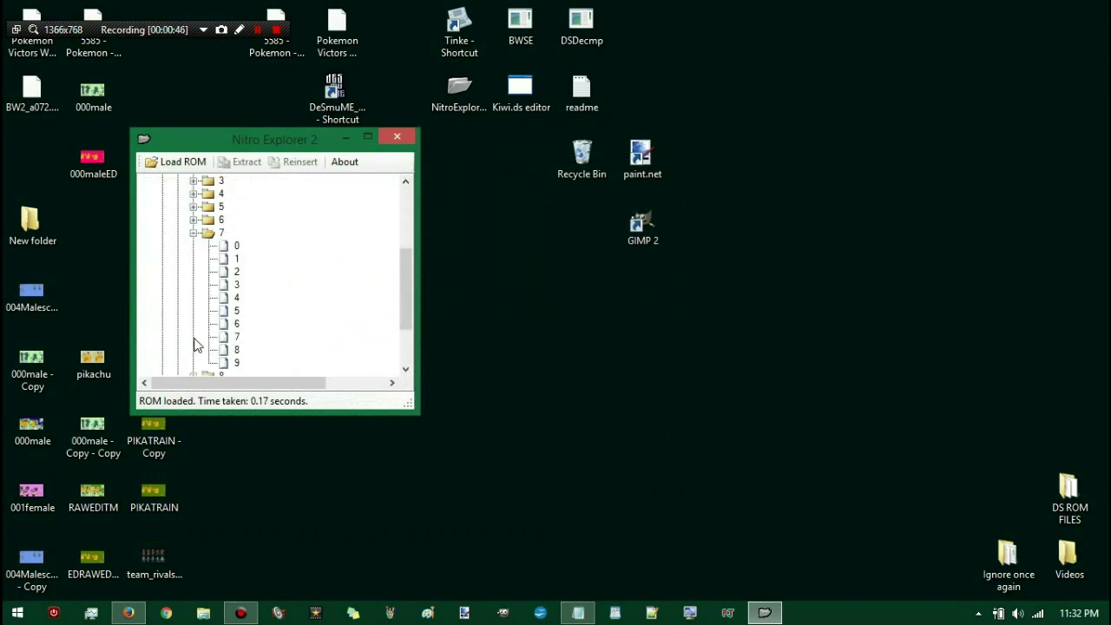
pyautogui.click(230, 273)
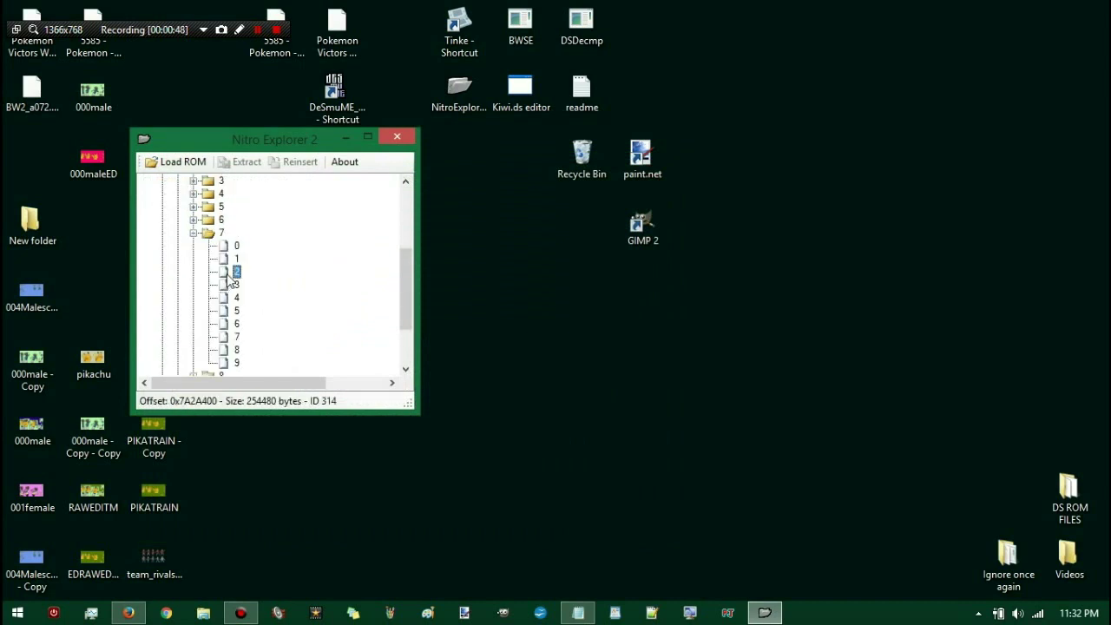
pyautogui.click(246, 165)
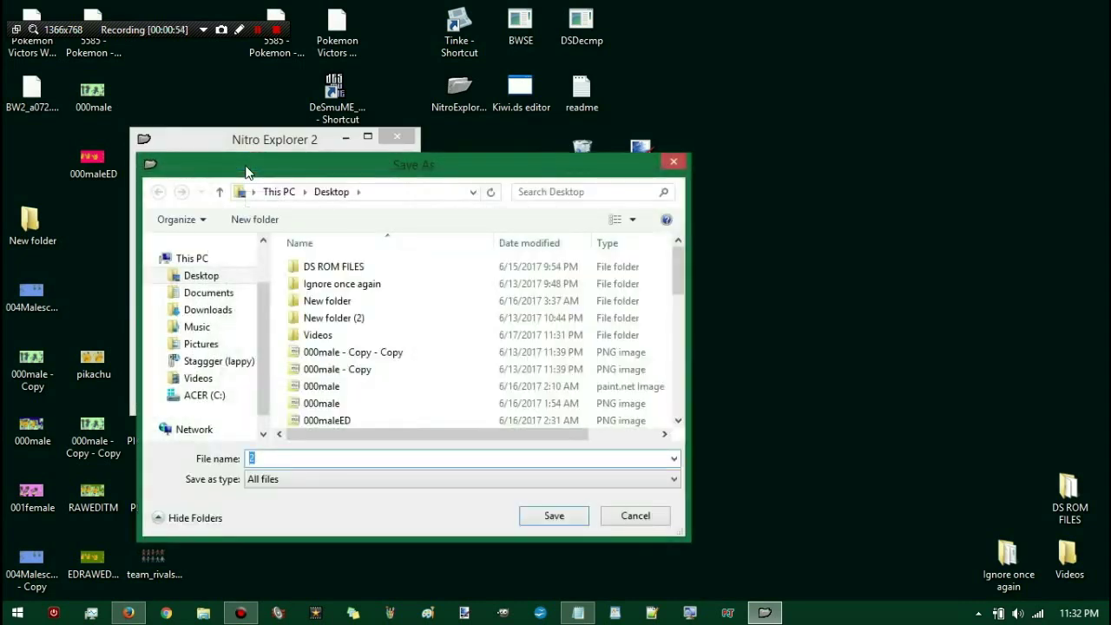
pyautogui.write('.n')
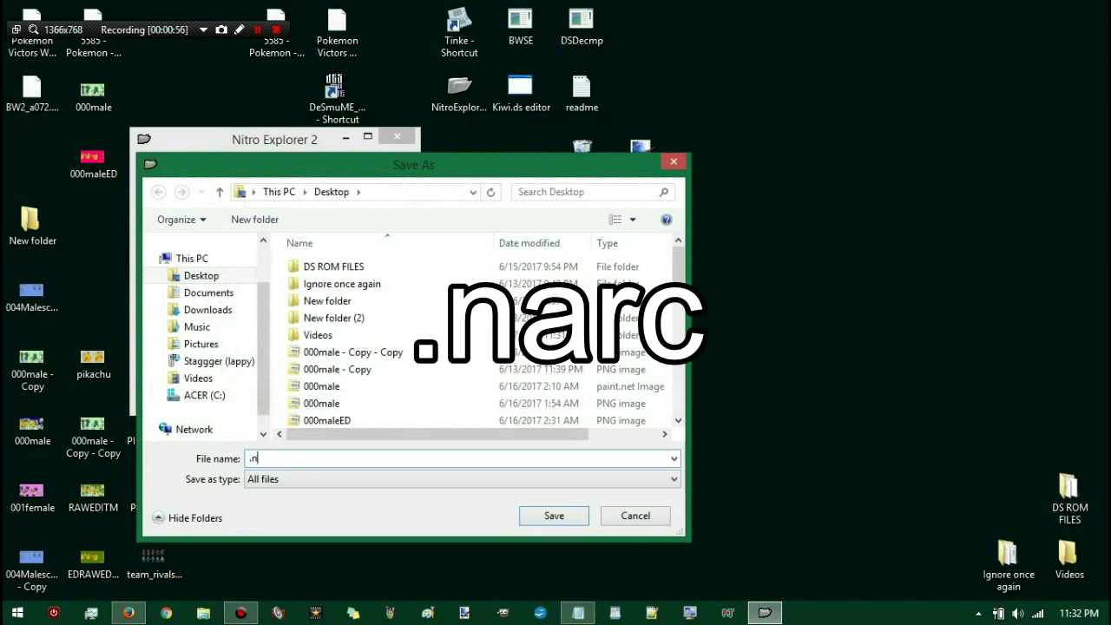
pyautogui.write('arc')
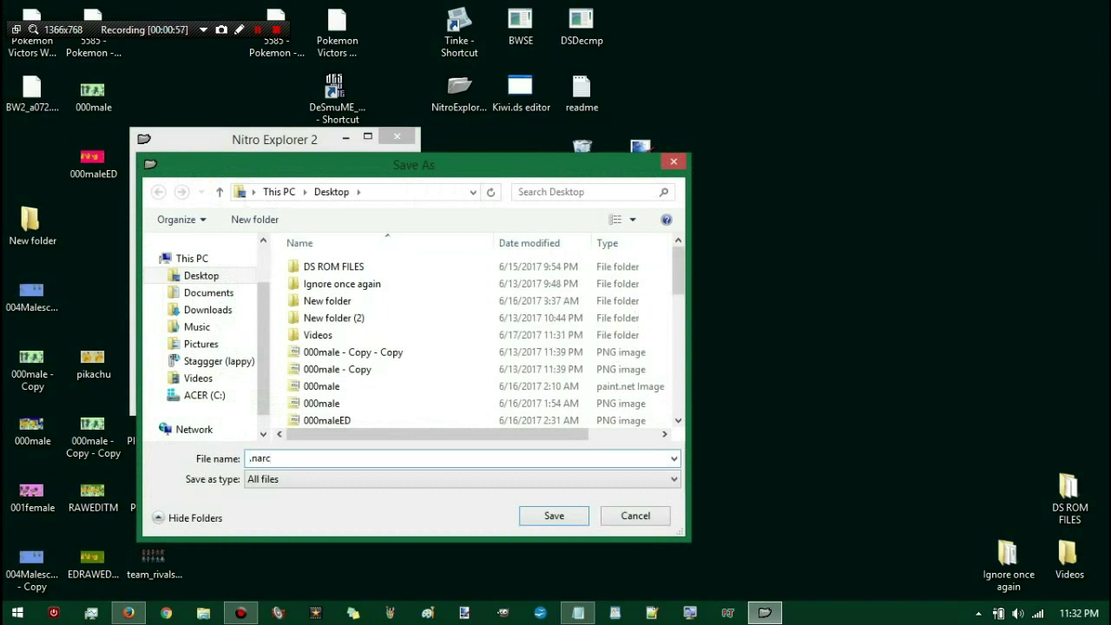
pyautogui.click(249, 459)
pyautogui.write('BW1_0')
pyautogui.press('BackSpace')
pyautogui.write('a072')
pyautogui.click(408, 352)
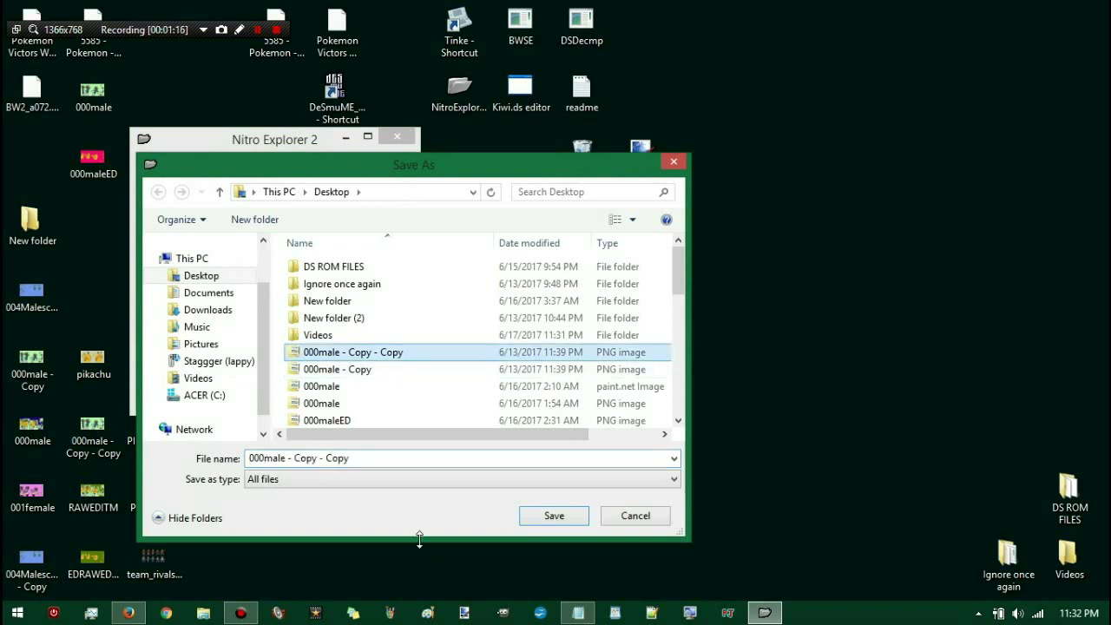
pyautogui.click(271, 458)
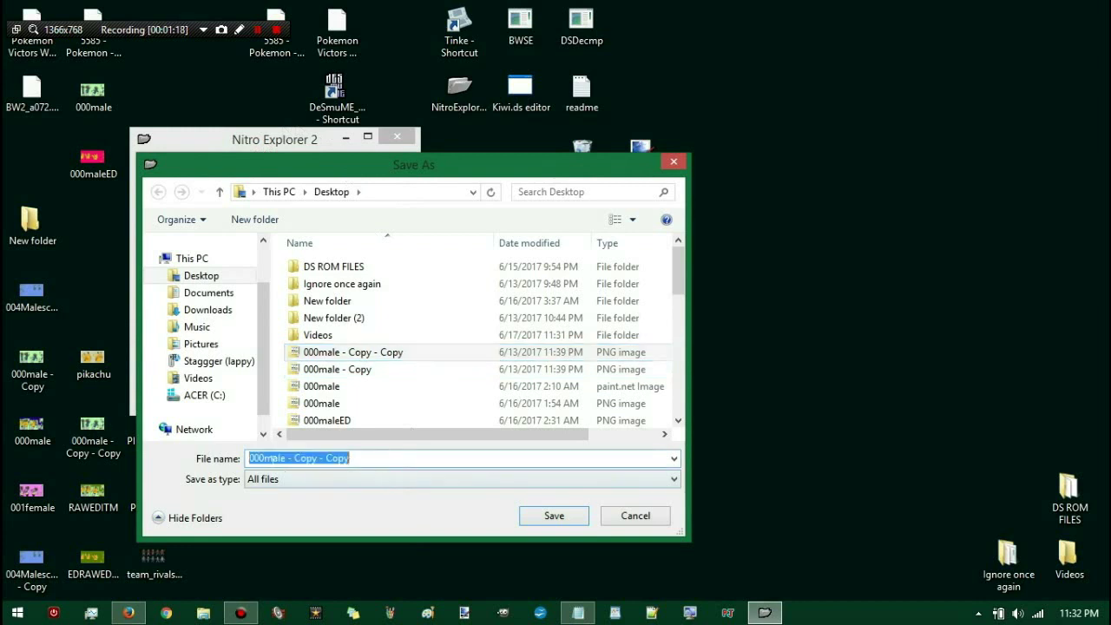
pyautogui.press('BackSpace')
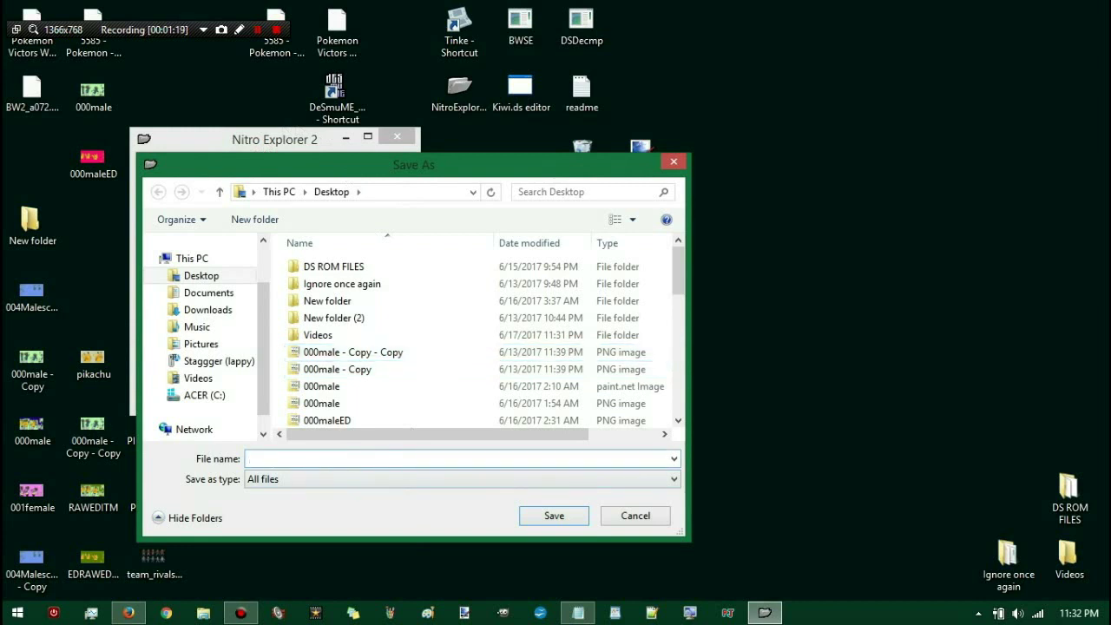
# Step: Save the extracted file to the Desktop as BW1_a072.narc and close Nitro Explorer 2
pyautogui.write('BW')
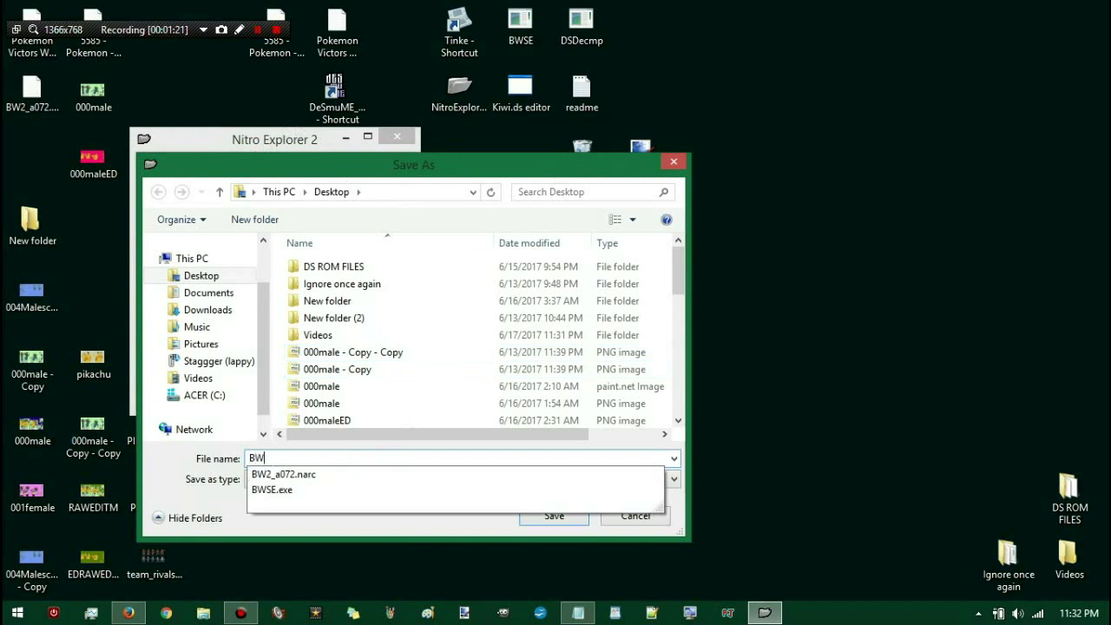
pyautogui.write('2')
pyautogui.press('BackSpace')
pyautogui.write('1')
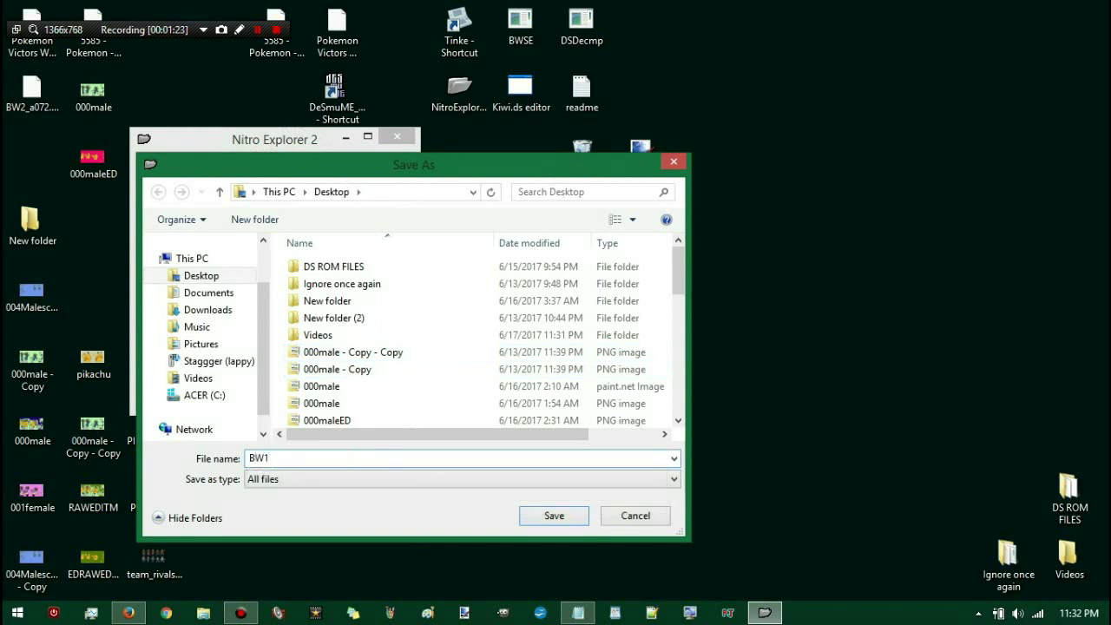
pyautogui.write('_a072.nar')
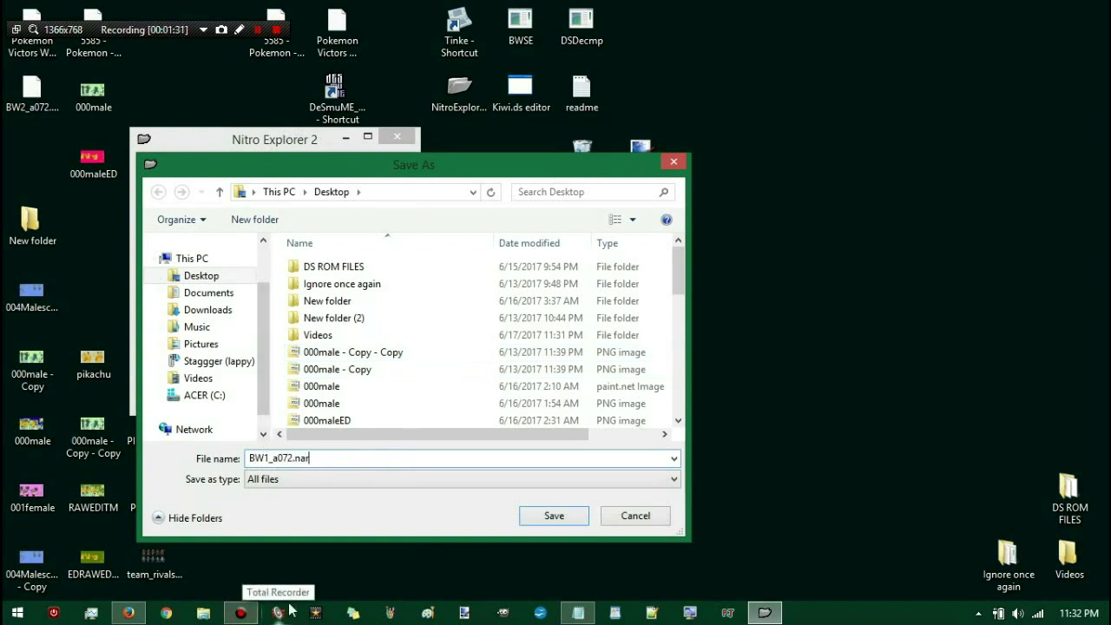
pyautogui.write('c')
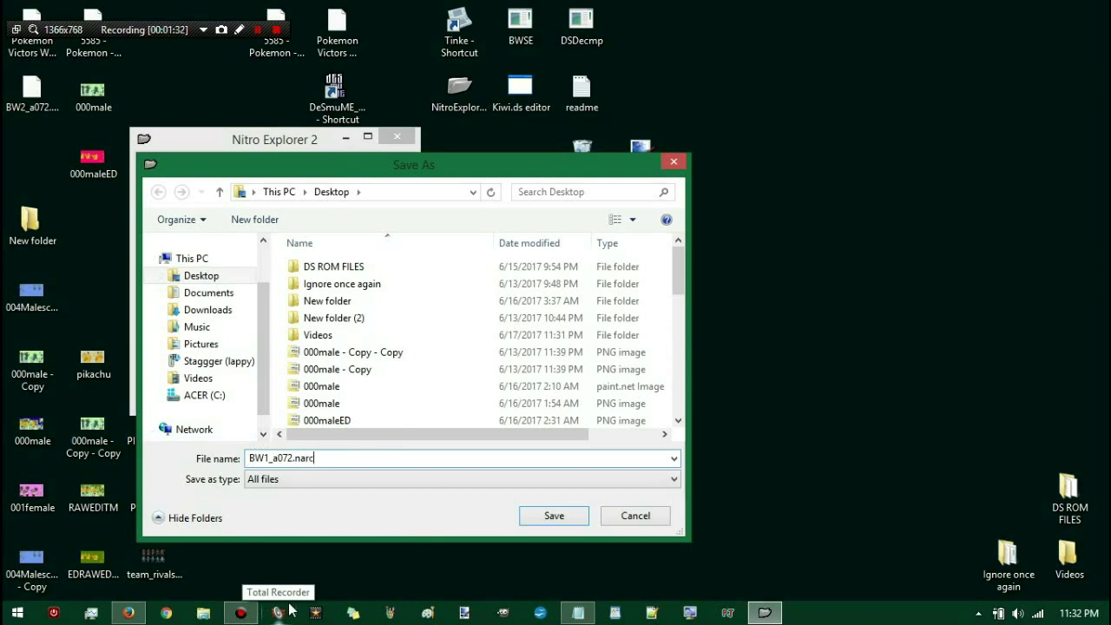
pyautogui.click(553, 516)
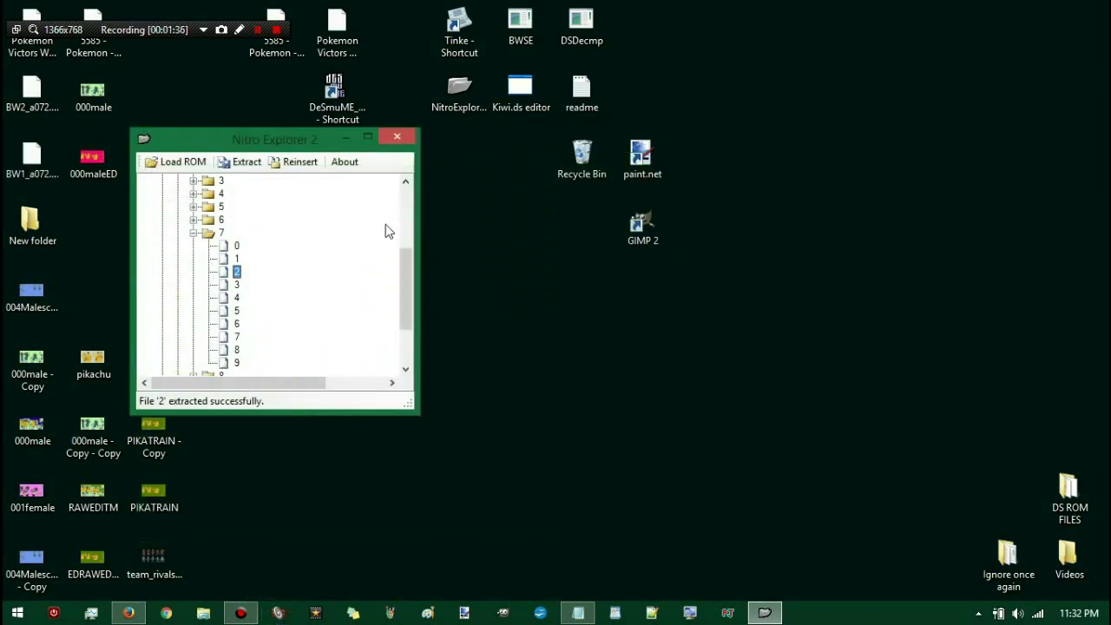
pyautogui.click(399, 134)
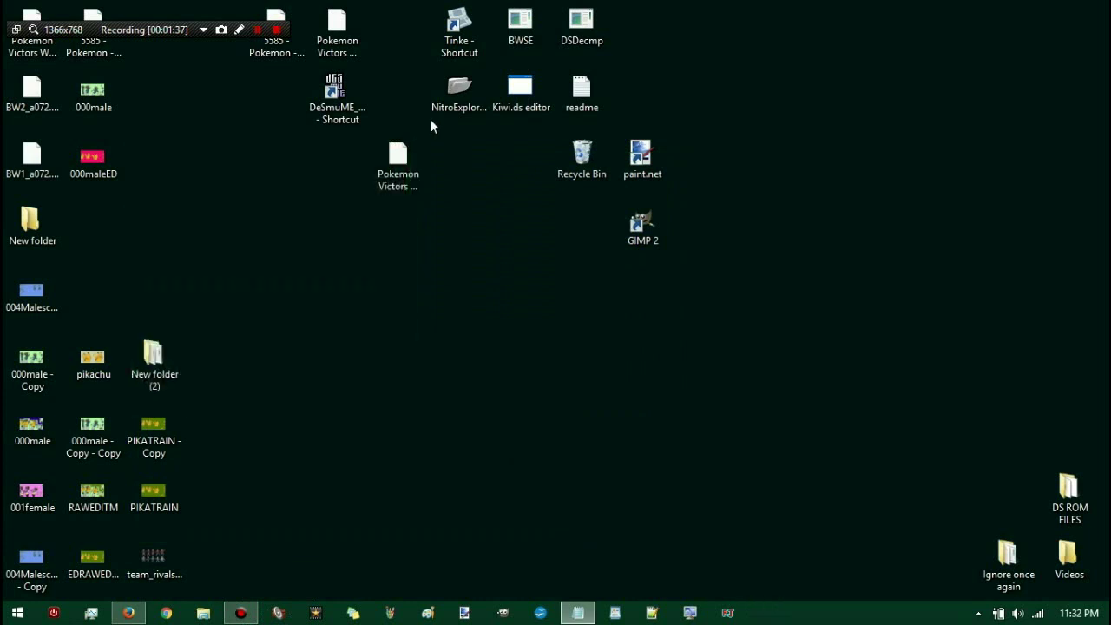
# Step: Open BW1_a072.narc from the Desktop in Tinke and unpack the archive
pyautogui.click(452, 25)
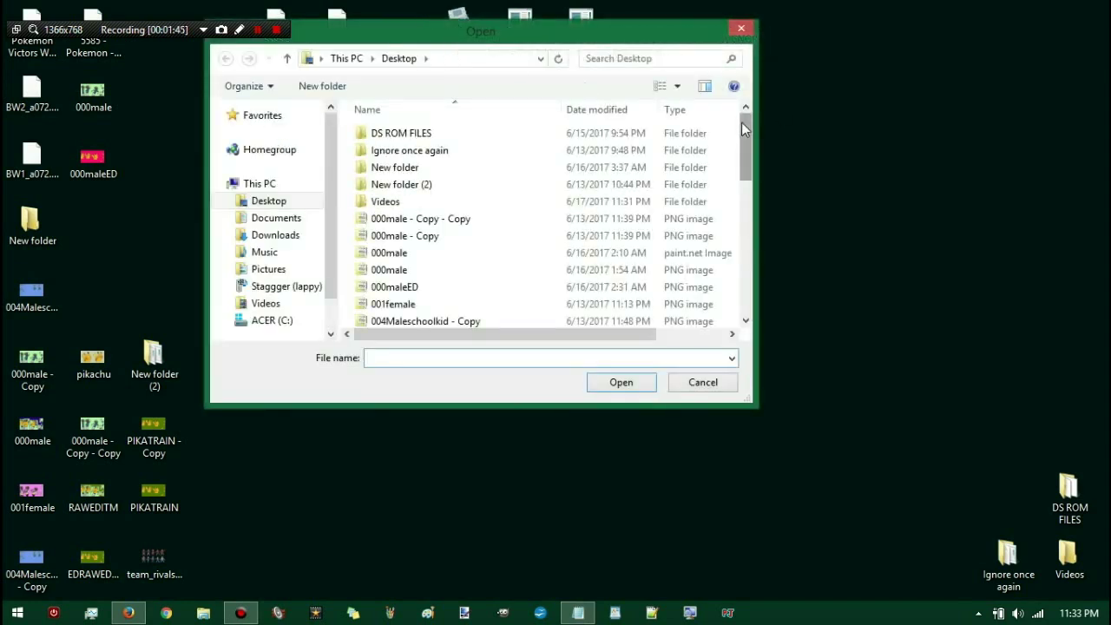
pyautogui.moveTo(743, 128); pyautogui.dragTo(758, 202)
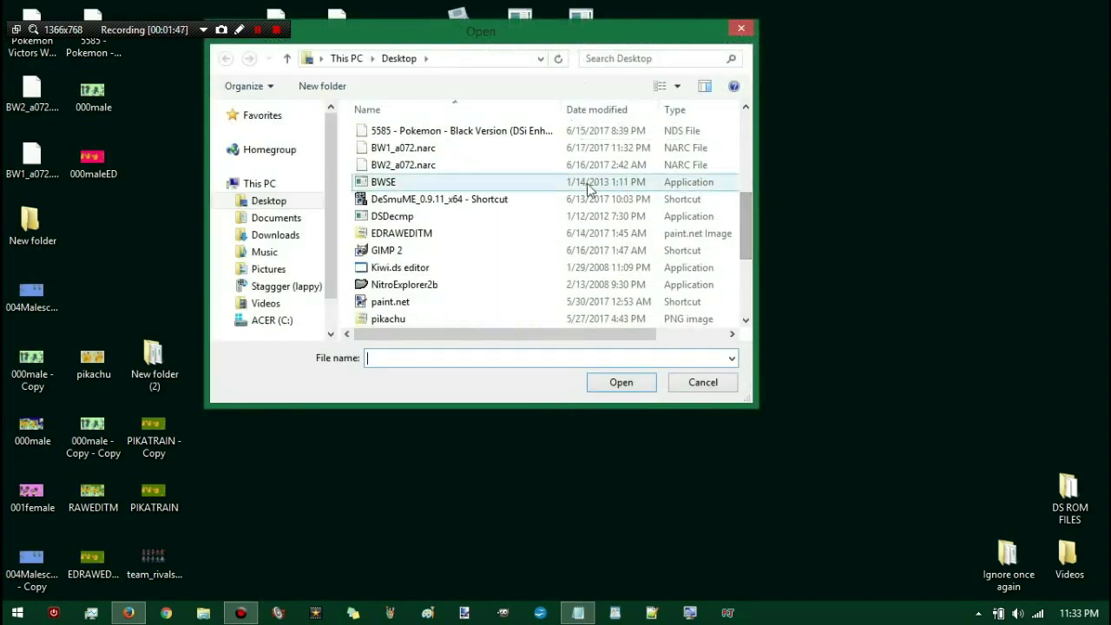
pyautogui.click(531, 149)
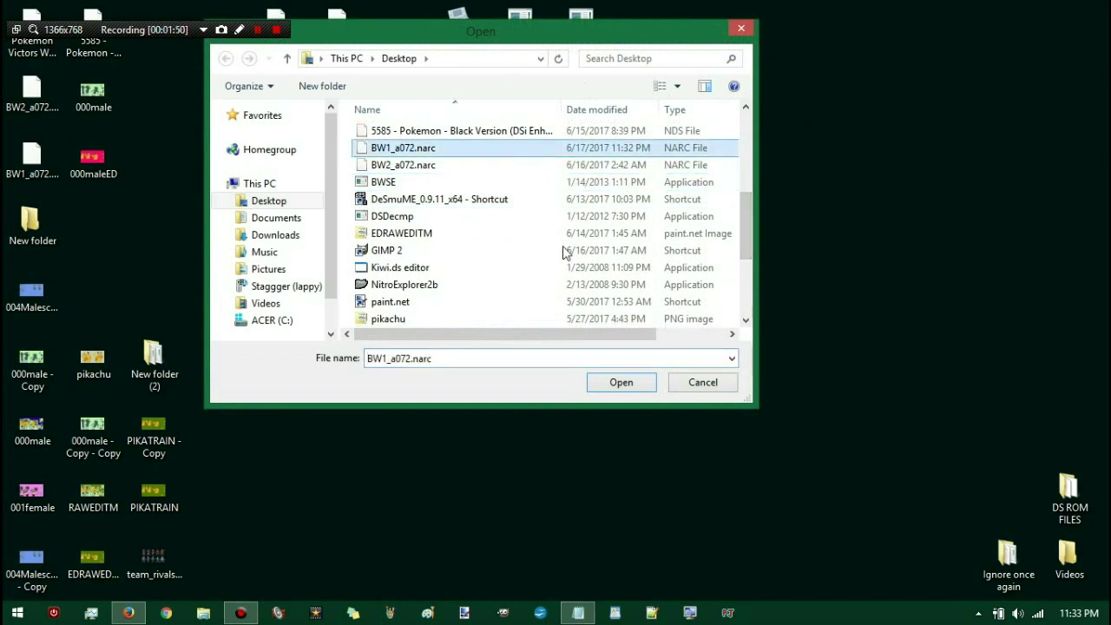
pyautogui.click(617, 384)
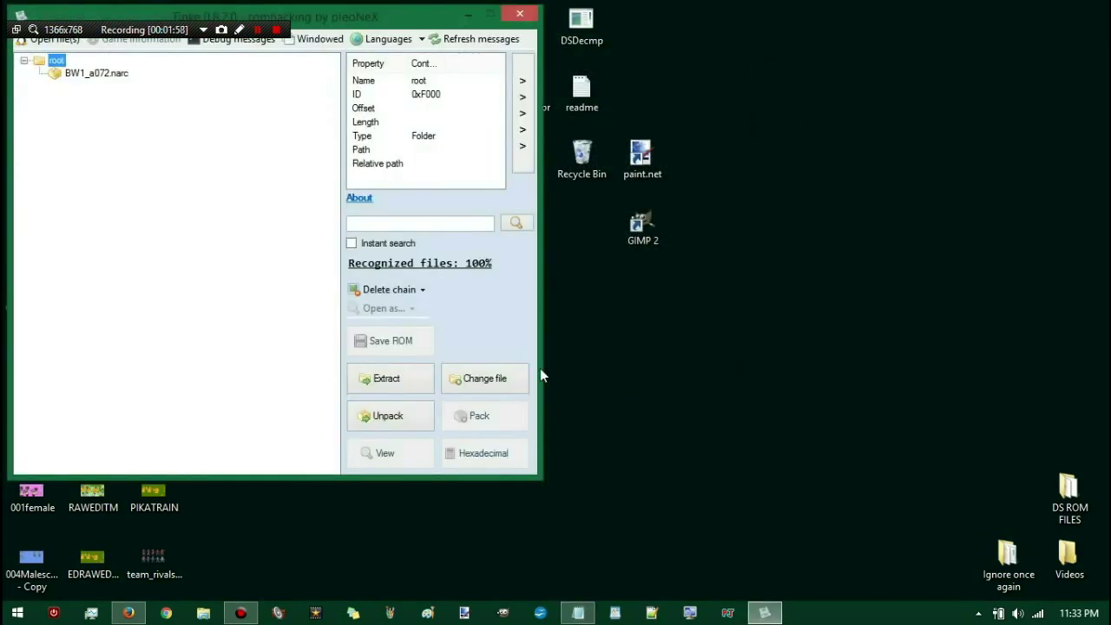
pyautogui.click(94, 75)
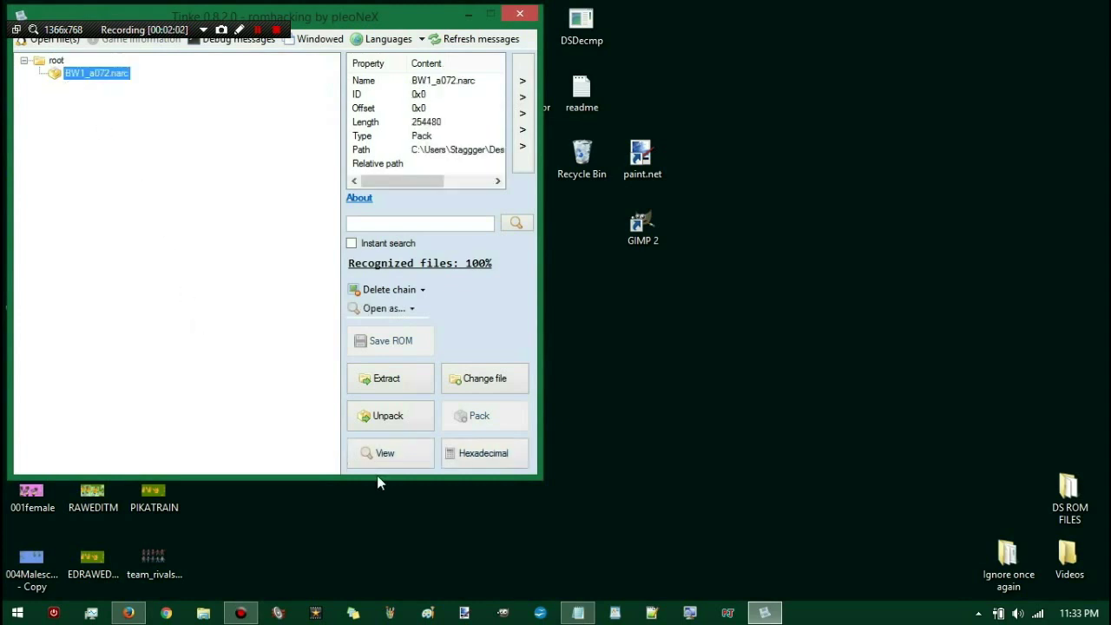
pyautogui.click(387, 417)
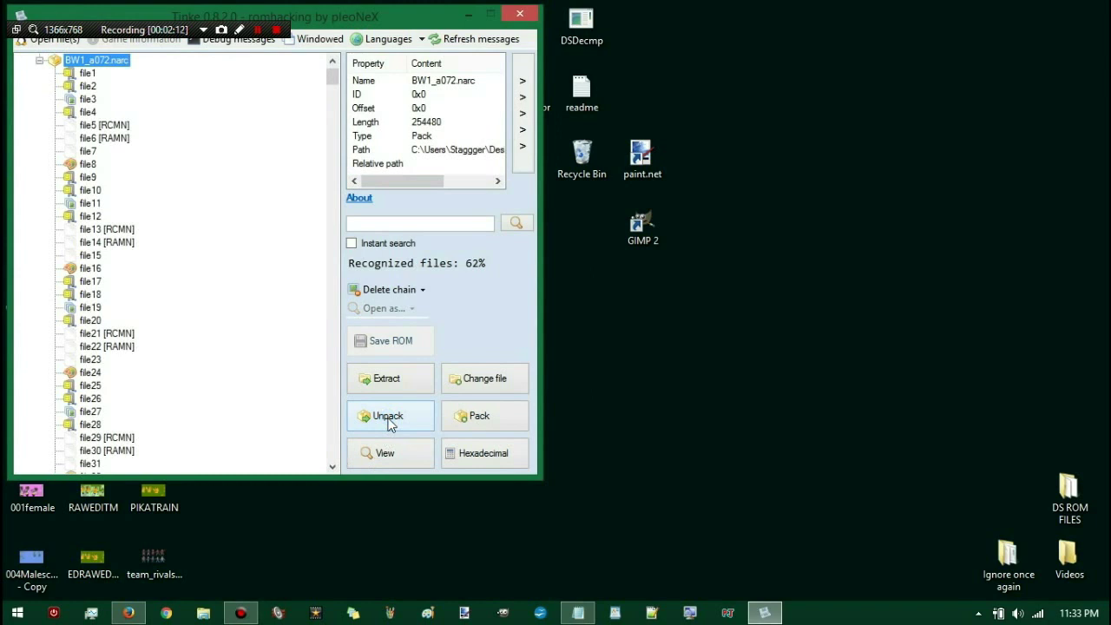
# Step: Extract the archive as an uncompressed folder into New folder on the Desktop and close Tinke
pyautogui.click(391, 381)
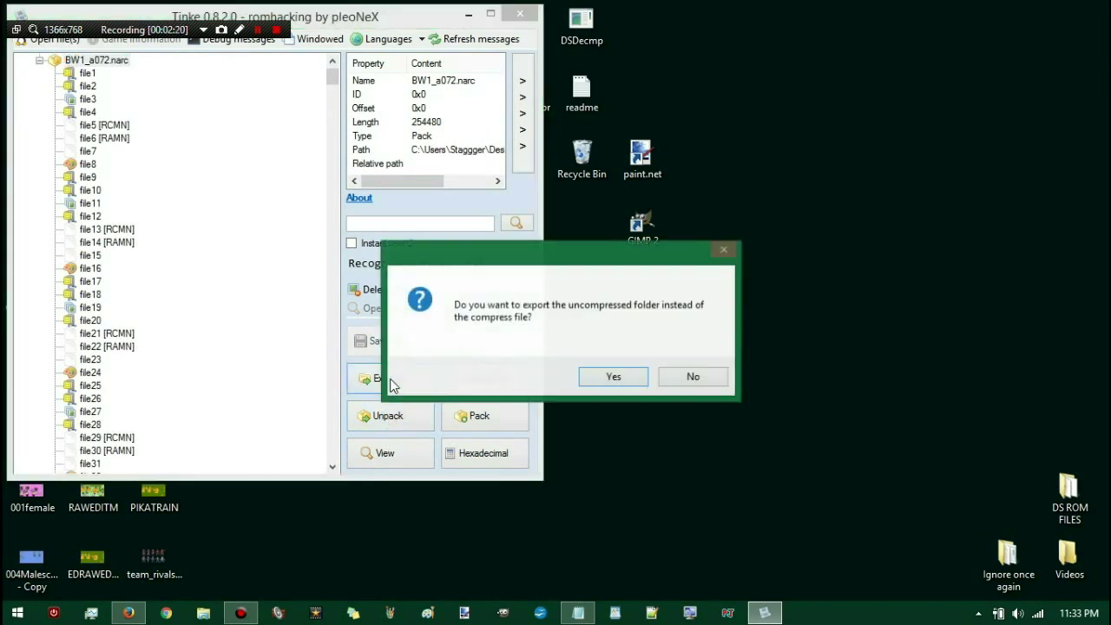
pyautogui.click(625, 380)
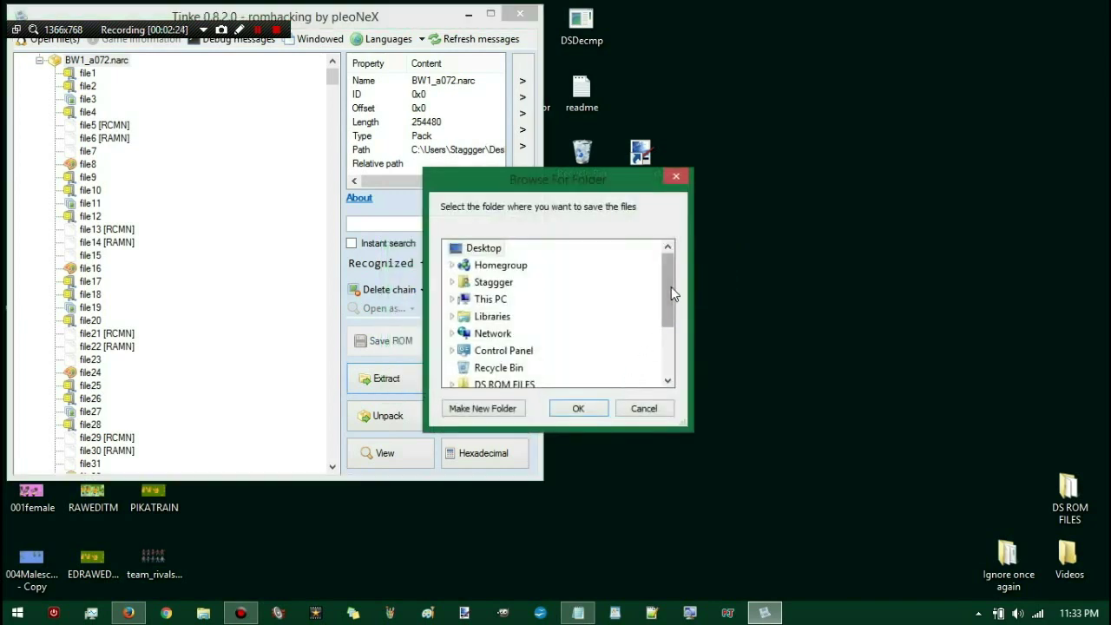
pyautogui.moveTo(671, 286); pyautogui.dragTo(664, 358)
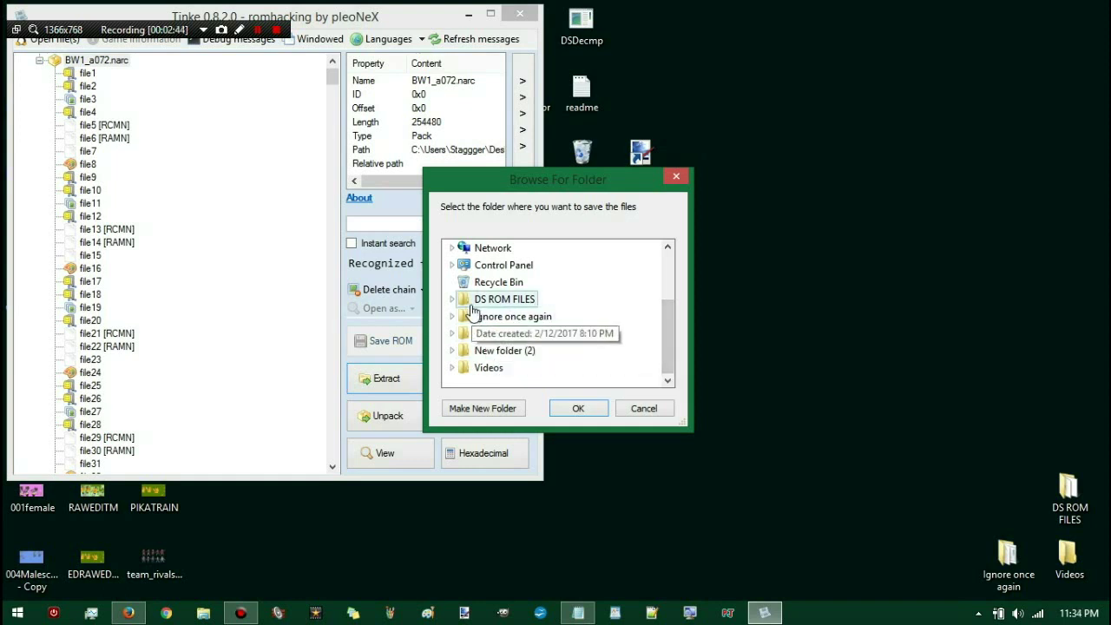
pyautogui.click(491, 333)
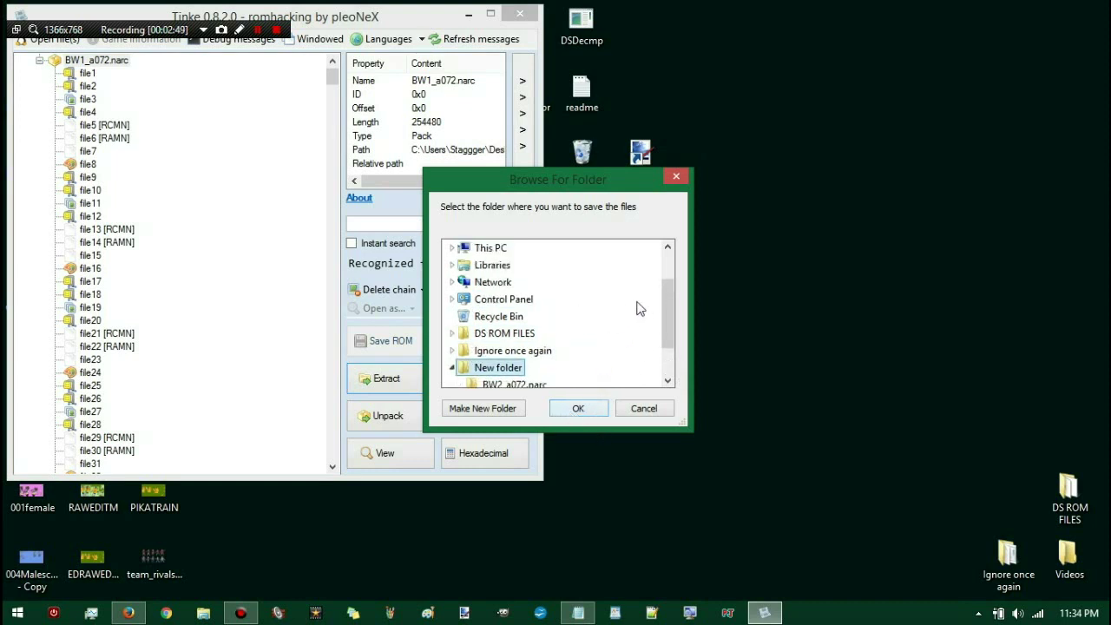
pyautogui.moveTo(665, 300); pyautogui.dragTo(662, 336)
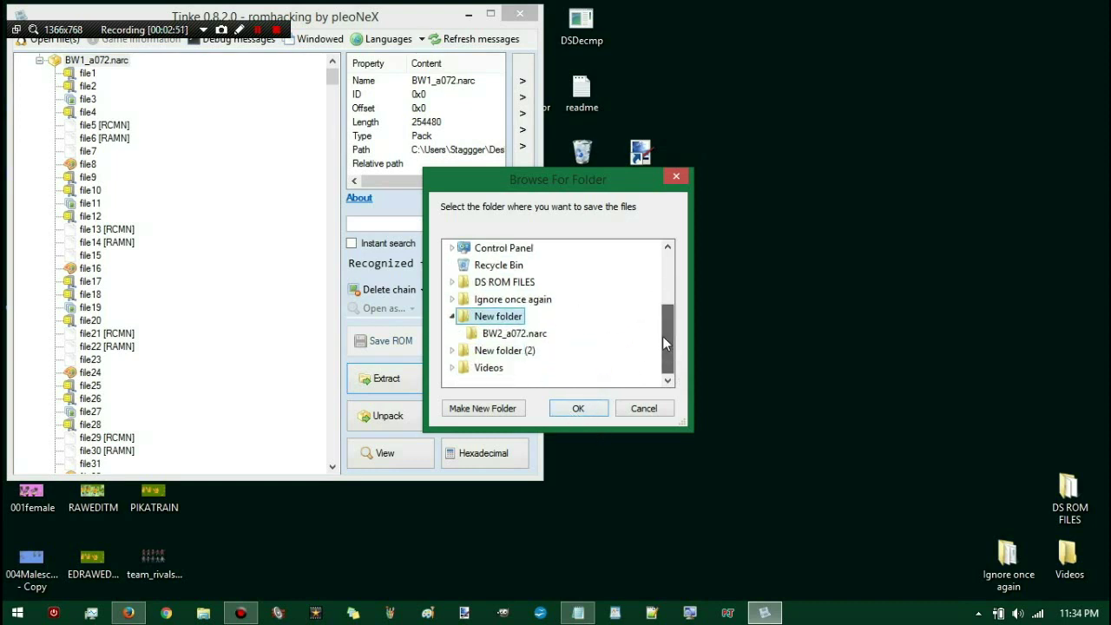
pyautogui.click(586, 410)
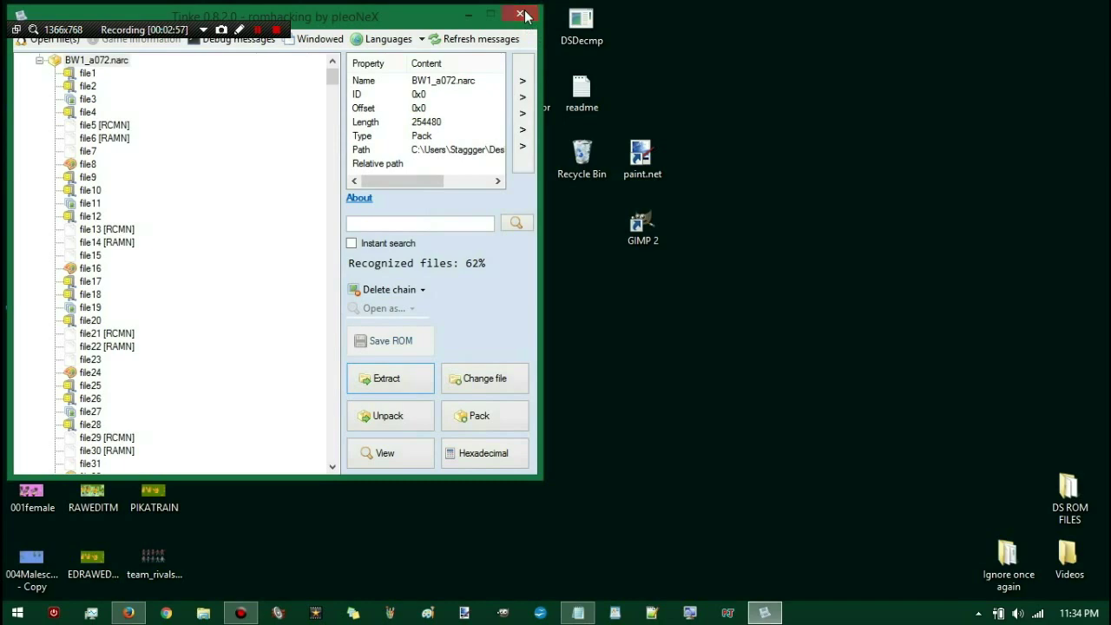
pyautogui.click(522, 15)
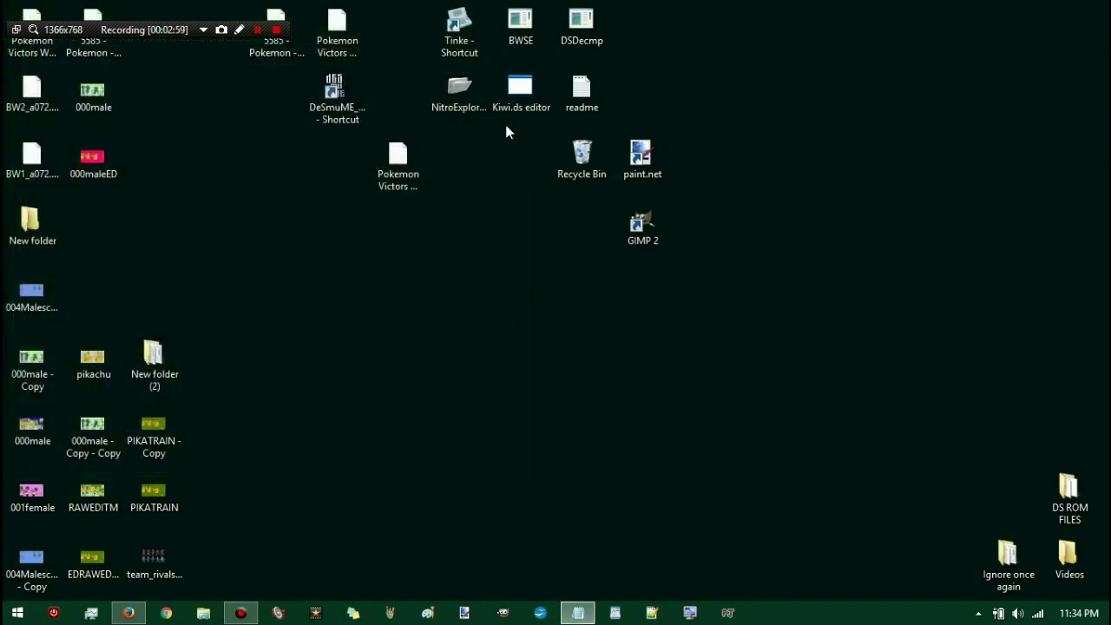
# Step: Load the BW1_a072.narc folder from New folder in BWSE, agreeing to rename all its files for Kiwi.ds repacking
pyautogui.doubleClick(531, 20)
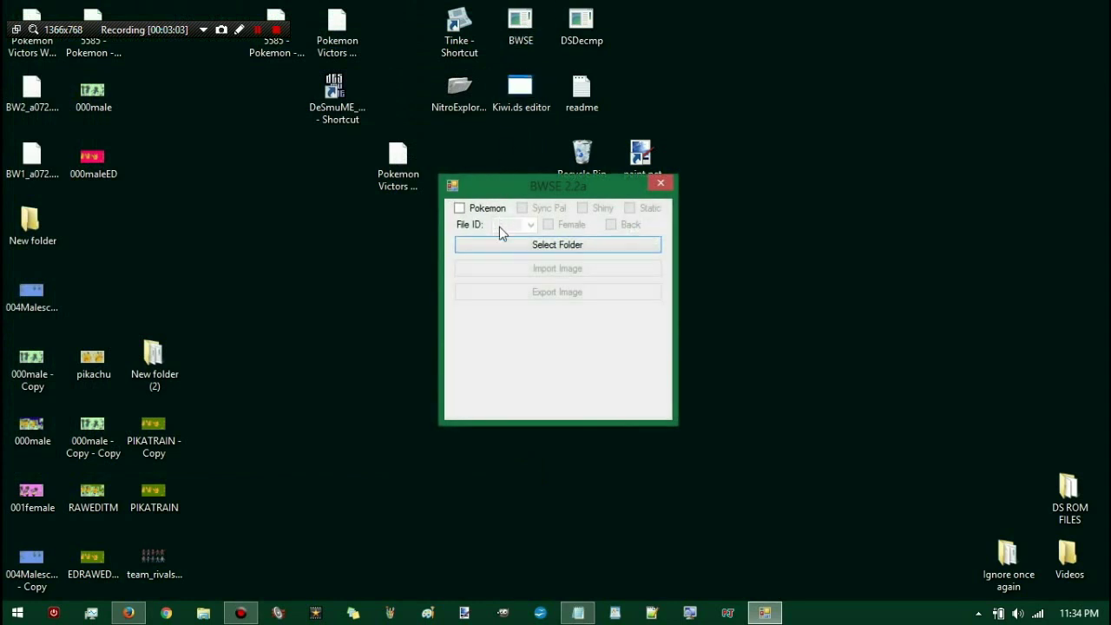
pyautogui.click(607, 248)
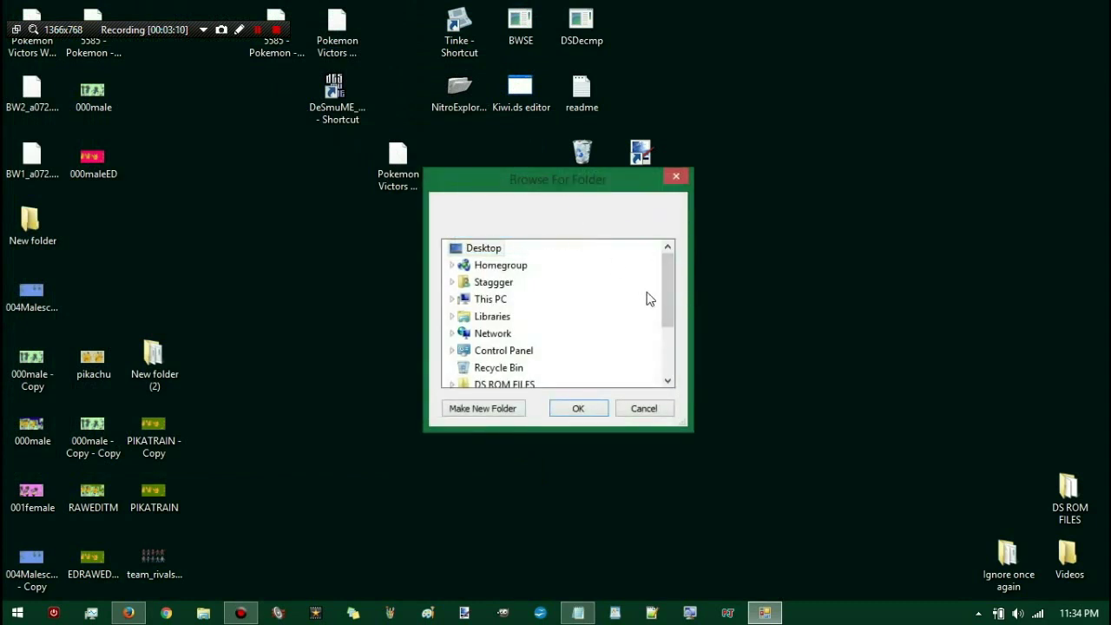
pyautogui.moveTo(667, 315); pyautogui.dragTo(666, 363)
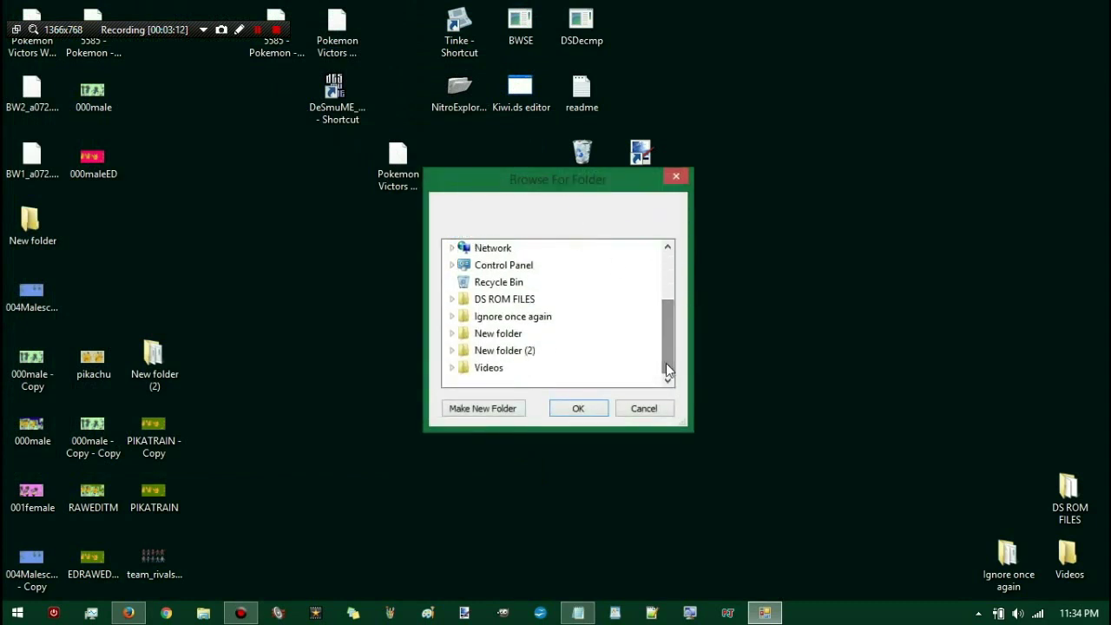
pyautogui.click(469, 334)
pyautogui.click(478, 352)
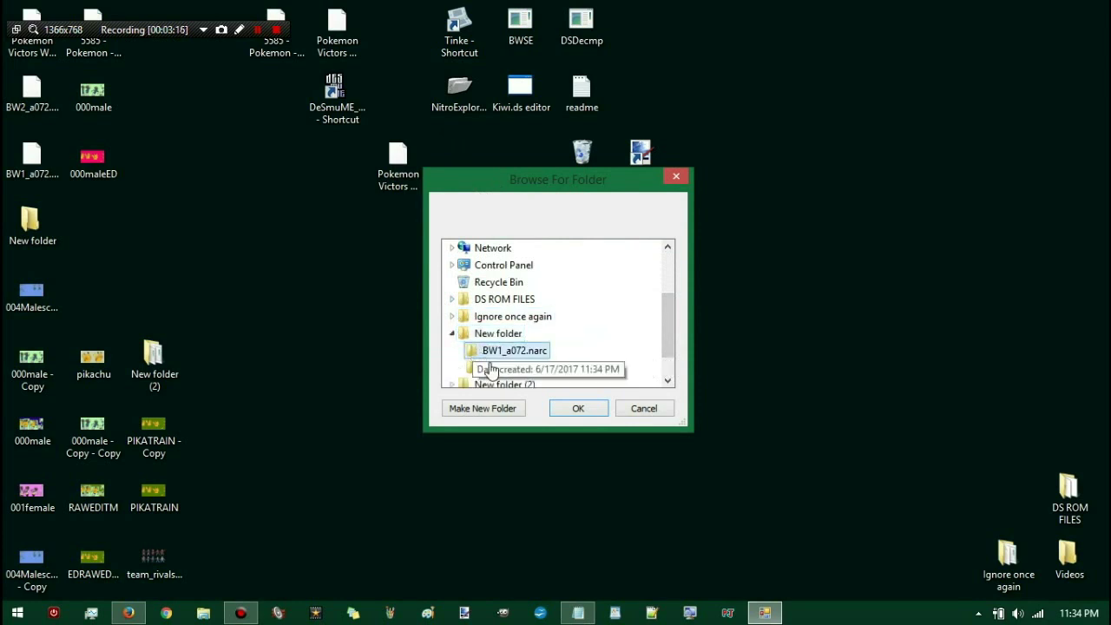
pyautogui.click(579, 410)
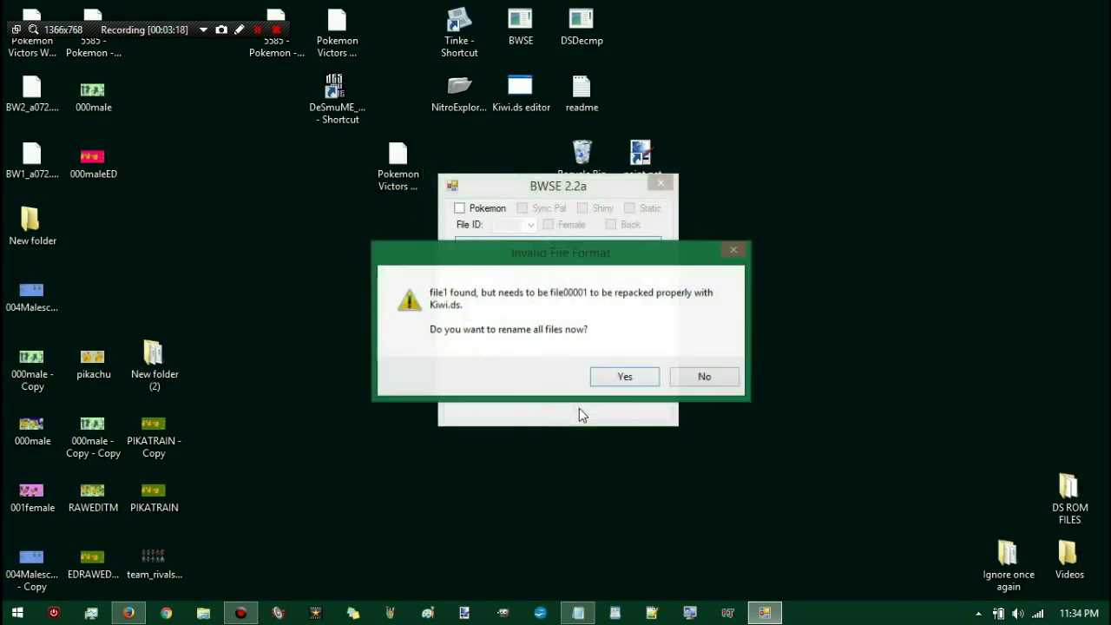
pyautogui.click(625, 383)
pyautogui.click(610, 301)
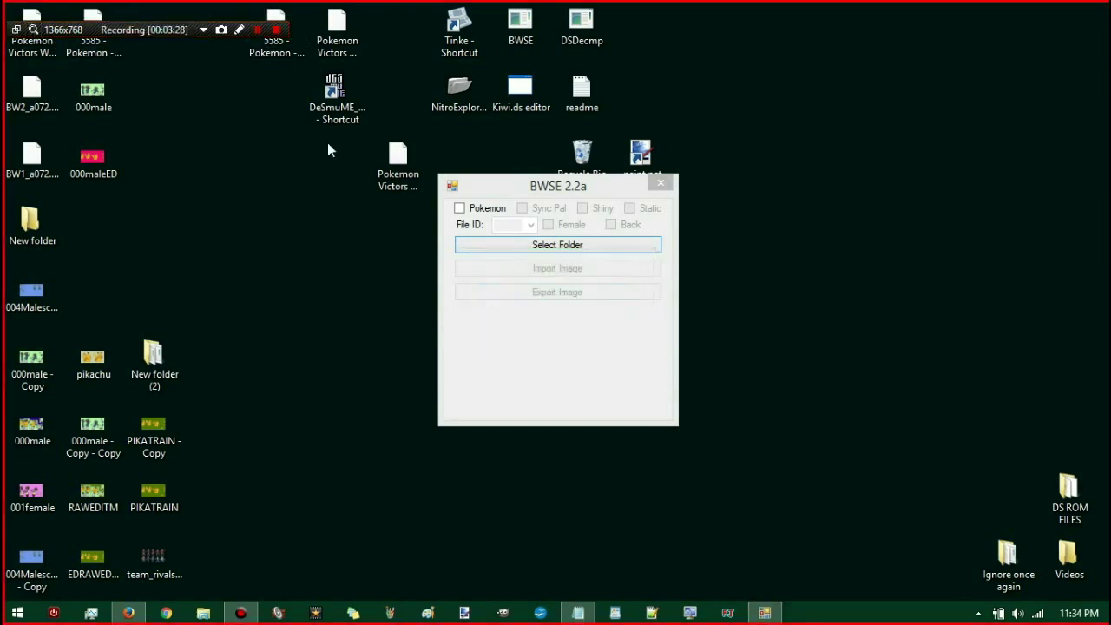
pyautogui.click(460, 209)
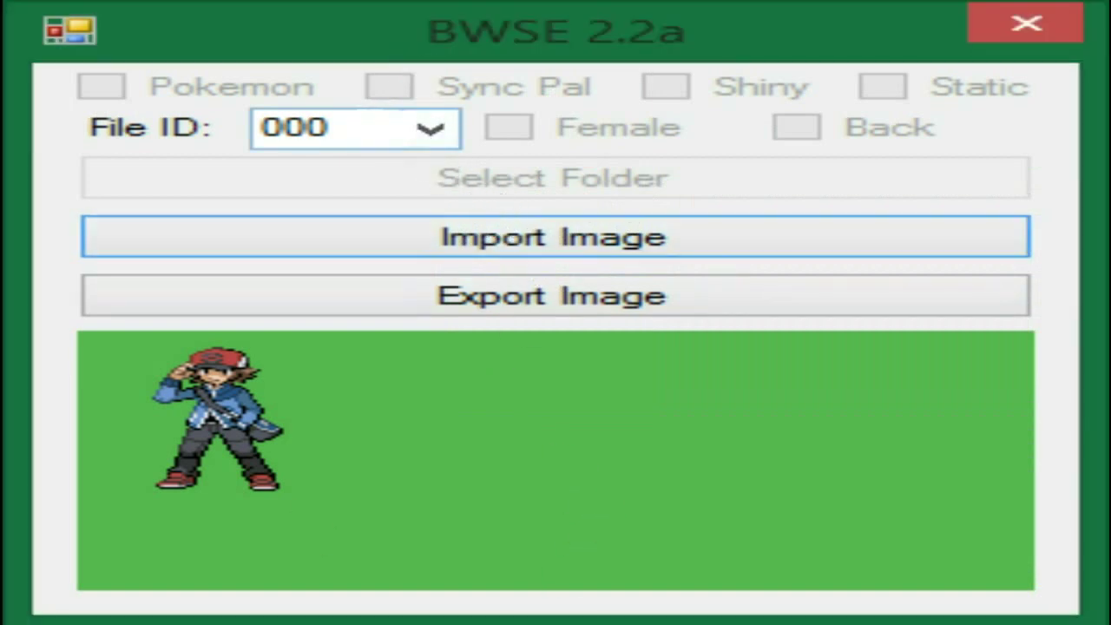
# Step: Examine the Black front trainer sprites one by one, from file ID 000 up to 014
pyautogui.click(359, 122)
pyautogui.press('Down')
pyautogui.press('Down')
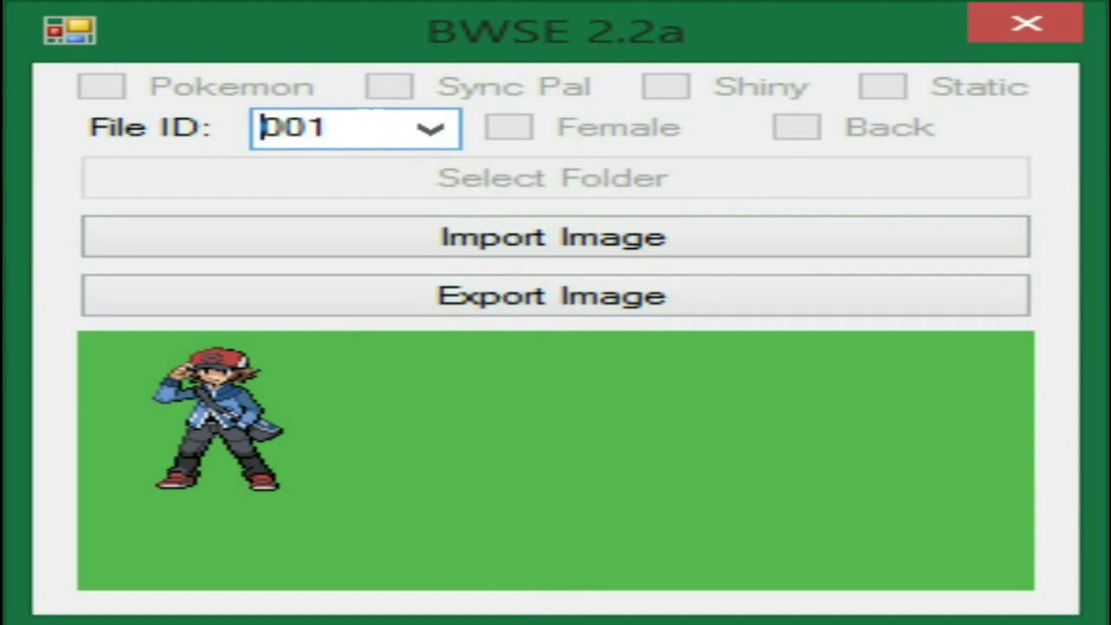
pyautogui.press('Down')
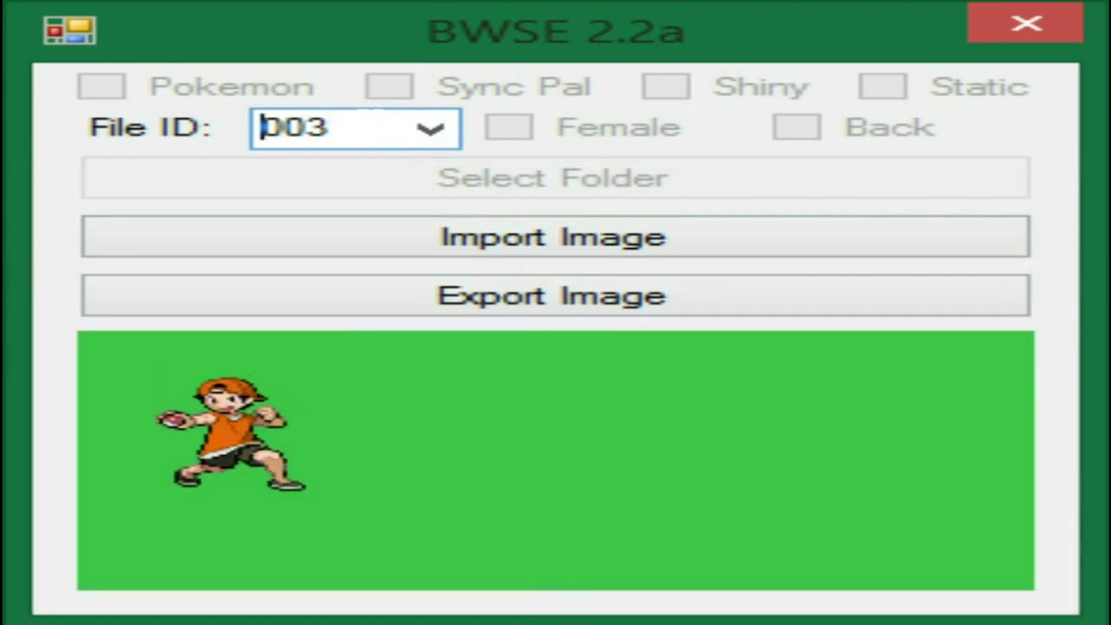
pyautogui.press('Down')
pyautogui.press('Down')
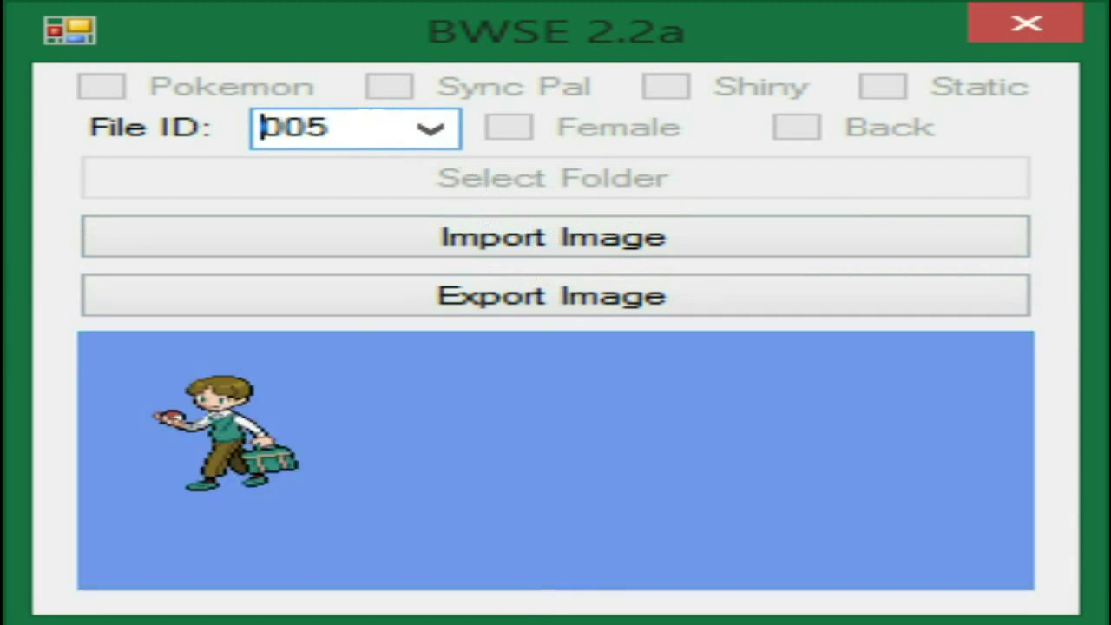
pyautogui.press('Down')
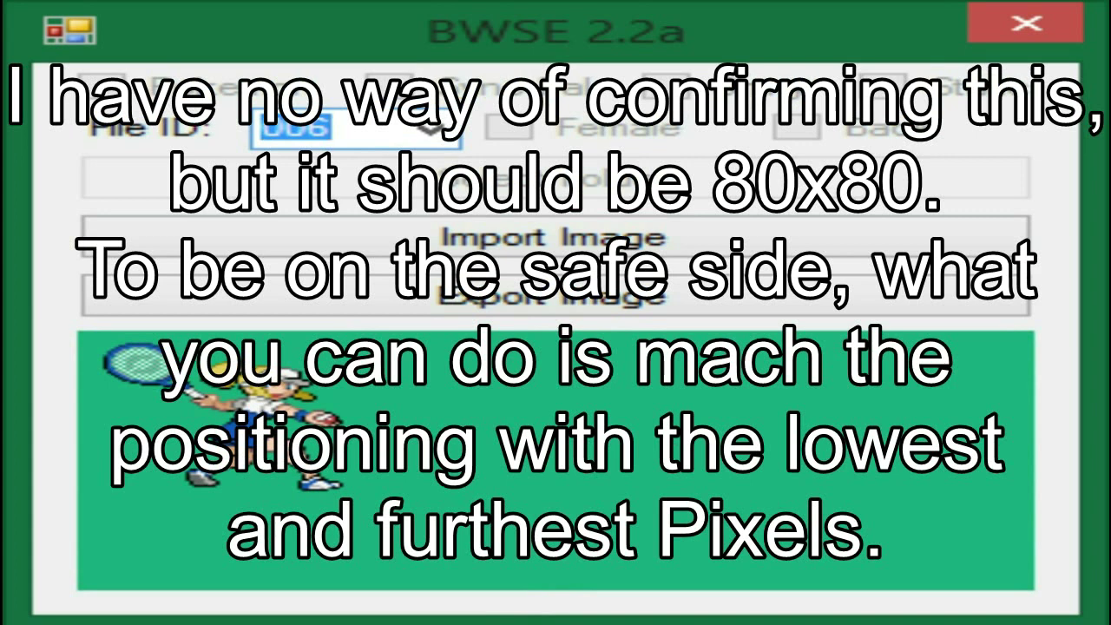
pyautogui.press('Down')
pyautogui.press('Down')
pyautogui.press('Down')
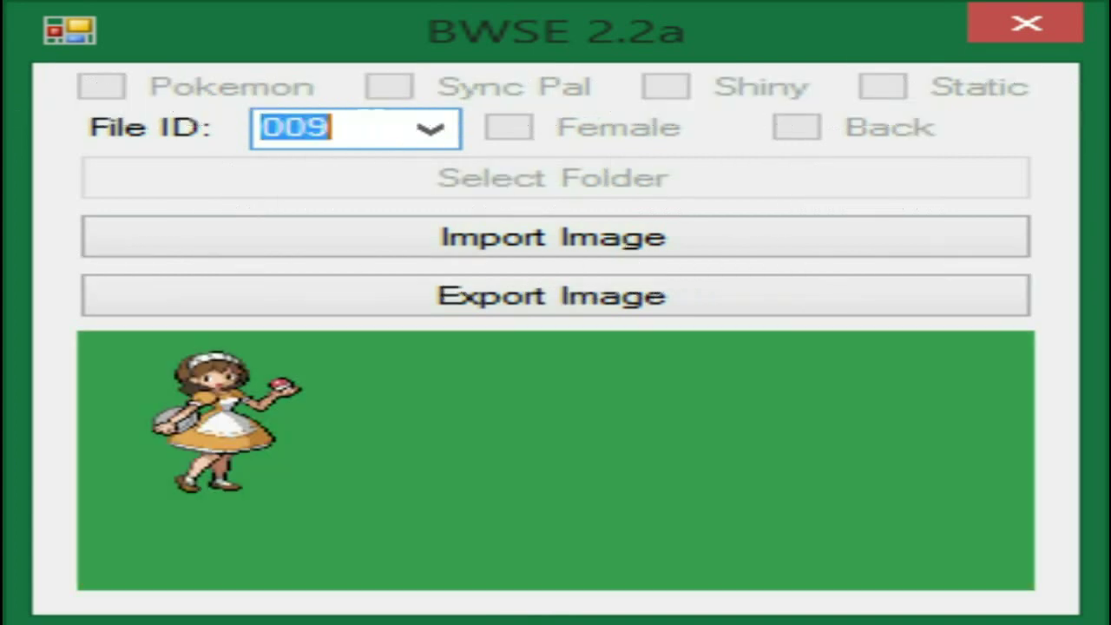
pyautogui.press('Down')
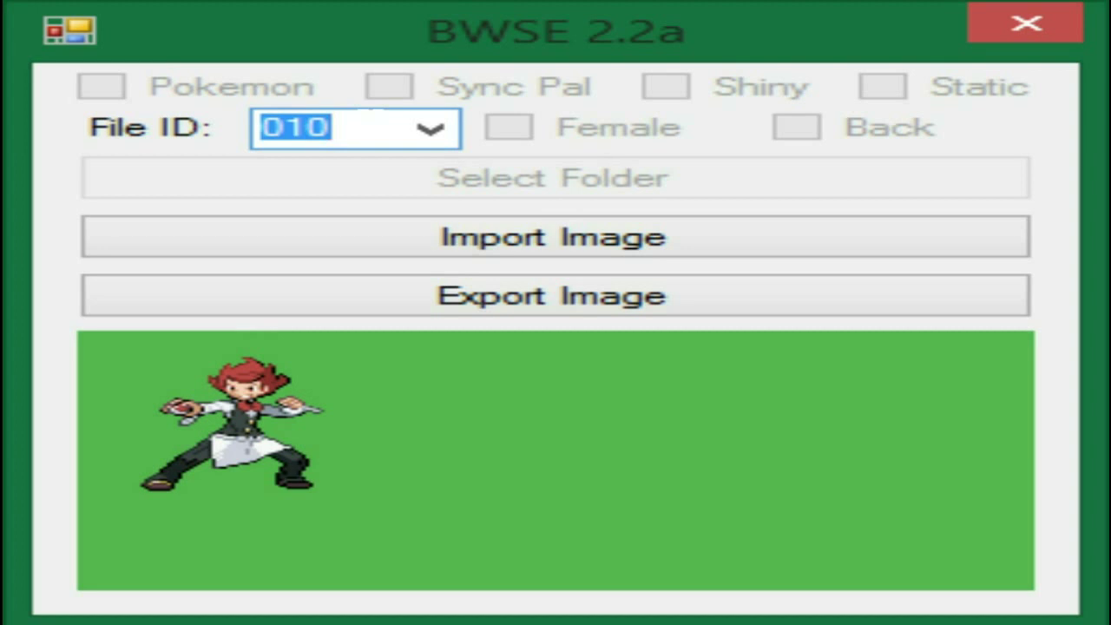
pyautogui.press('Down')
pyautogui.press('Down')
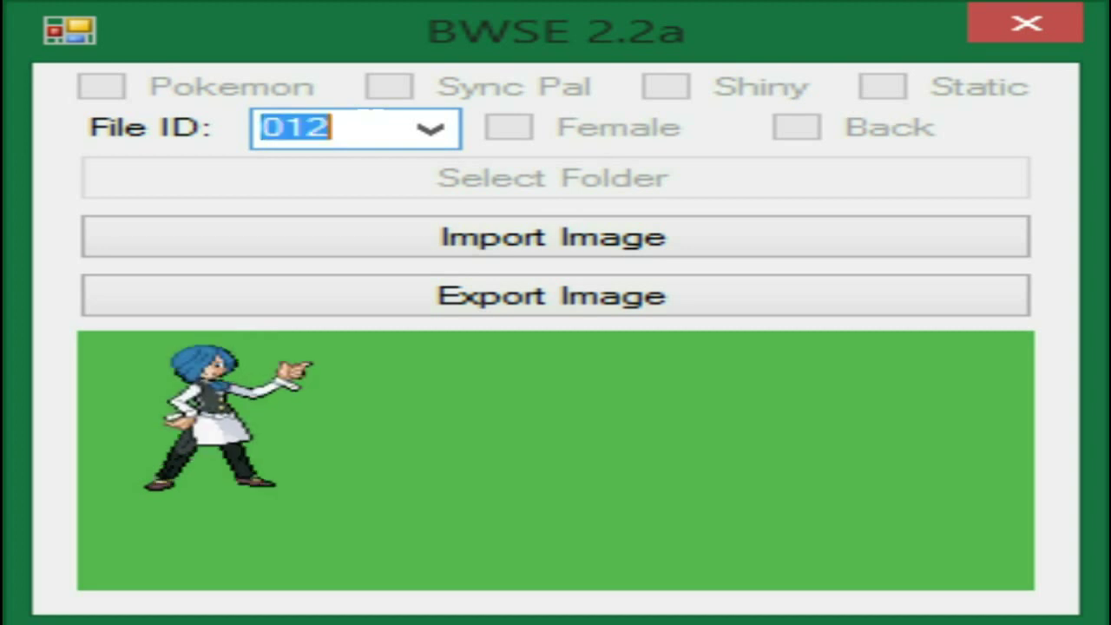
pyautogui.press('Down')
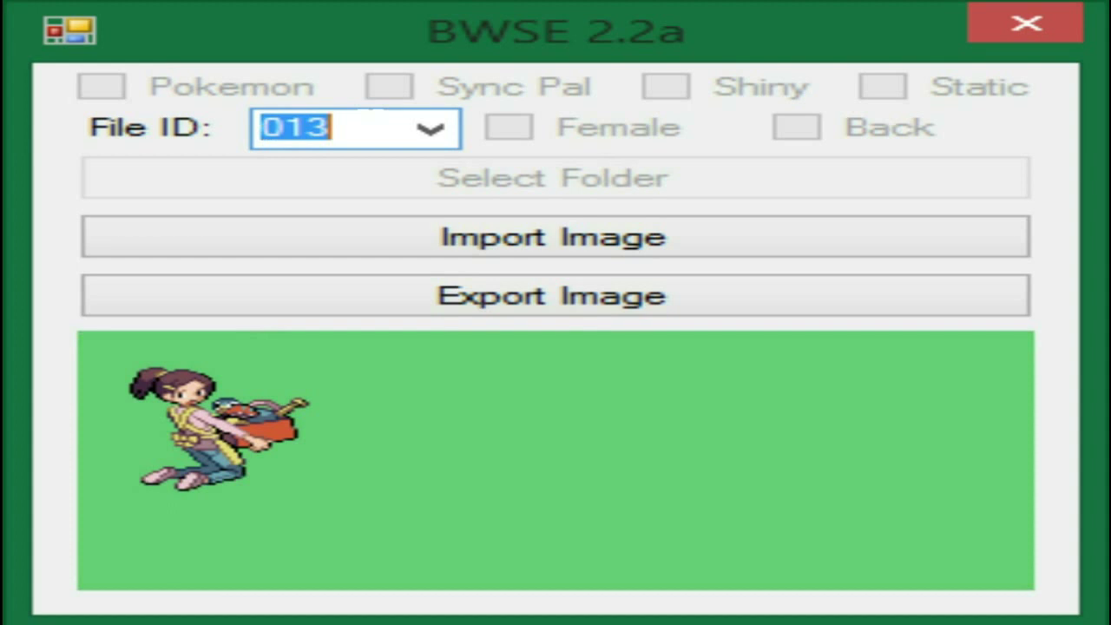
pyautogui.press('Down')
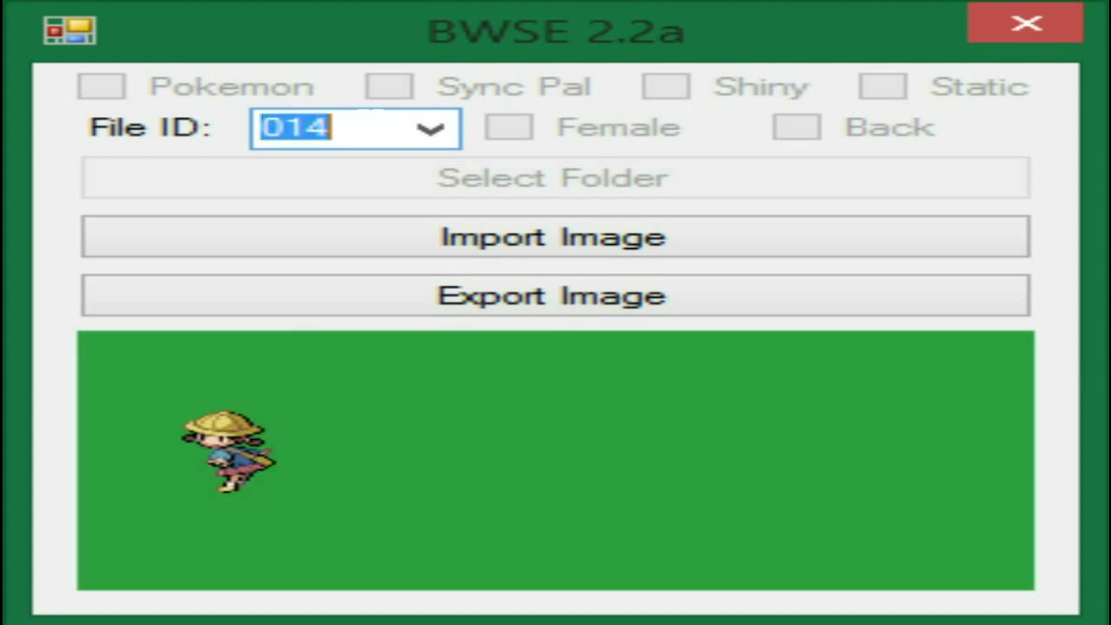
# Step: Examine the trainer front sprites one by one, from file ID 015 up to 037
pyautogui.press('Down')
pyautogui.press('Down')
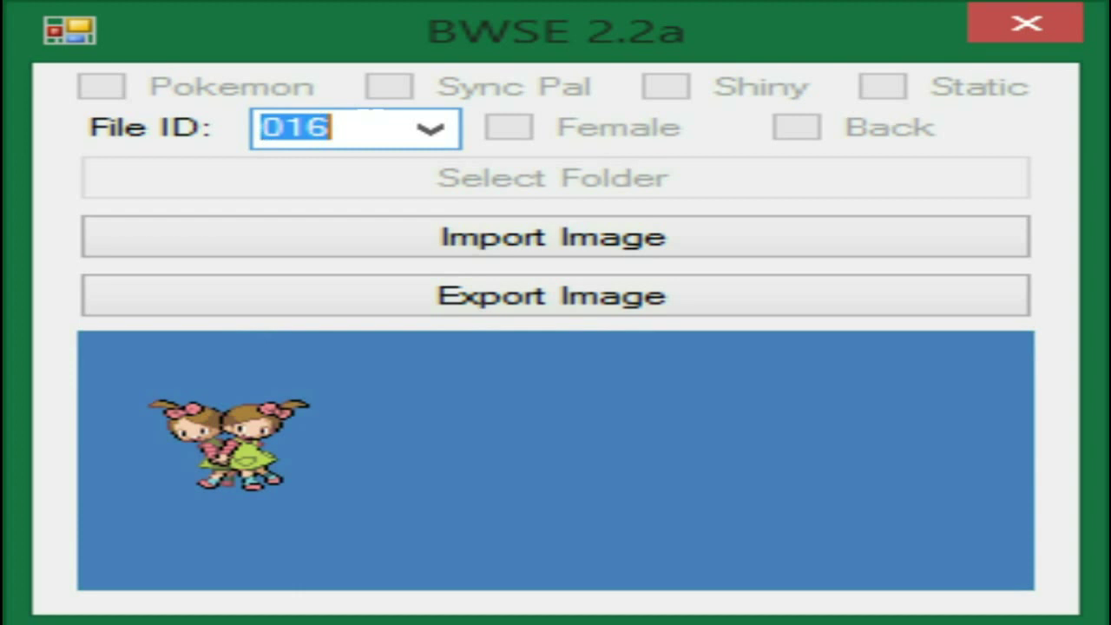
pyautogui.press('Down')
pyautogui.press('Down')
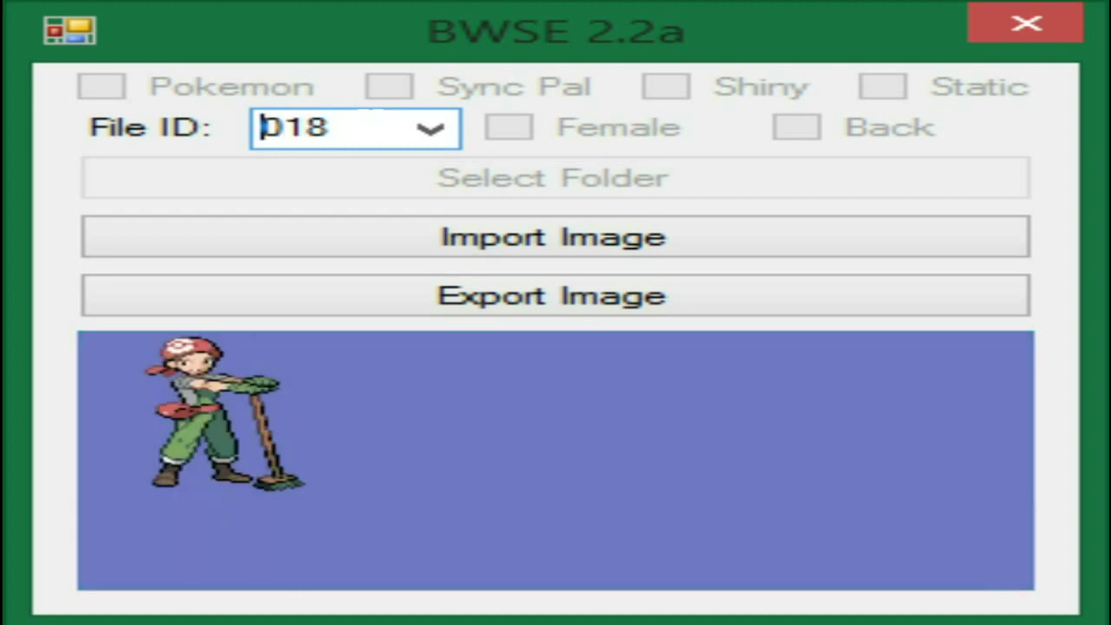
pyautogui.press('Down')
pyautogui.press('Down')
pyautogui.press('Down')
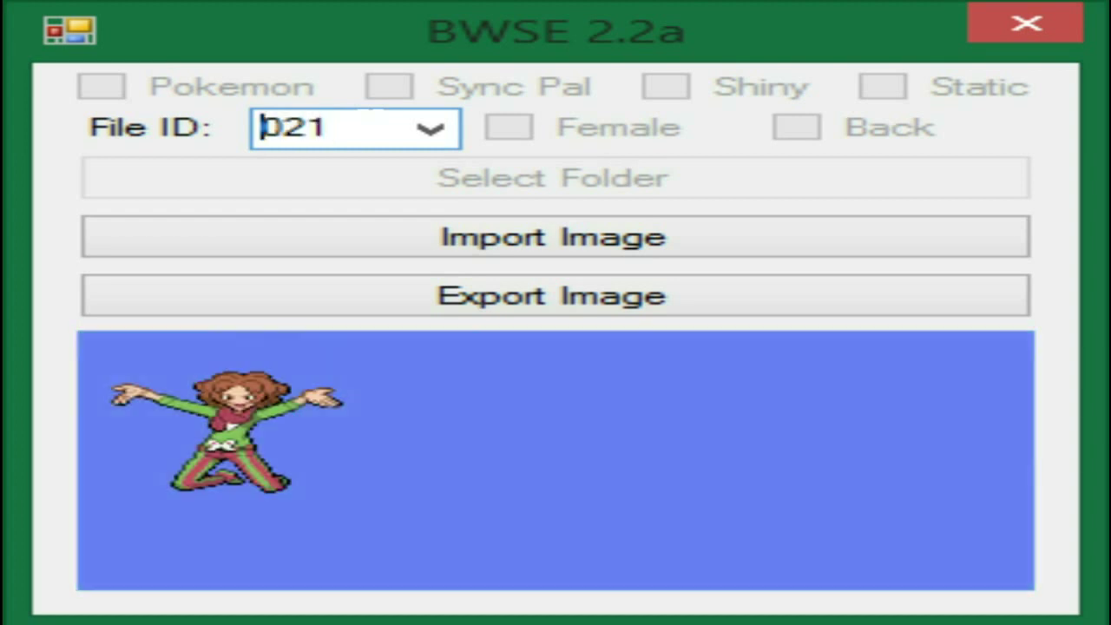
pyautogui.press('Down')
pyautogui.press('Down')
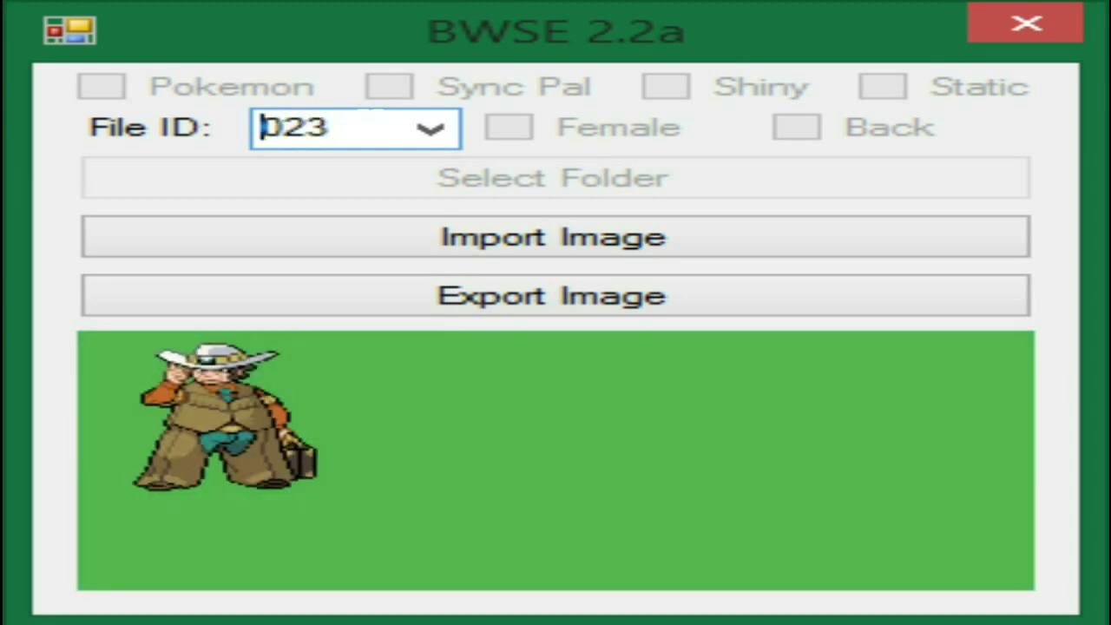
pyautogui.press('Down')
pyautogui.press('Down')
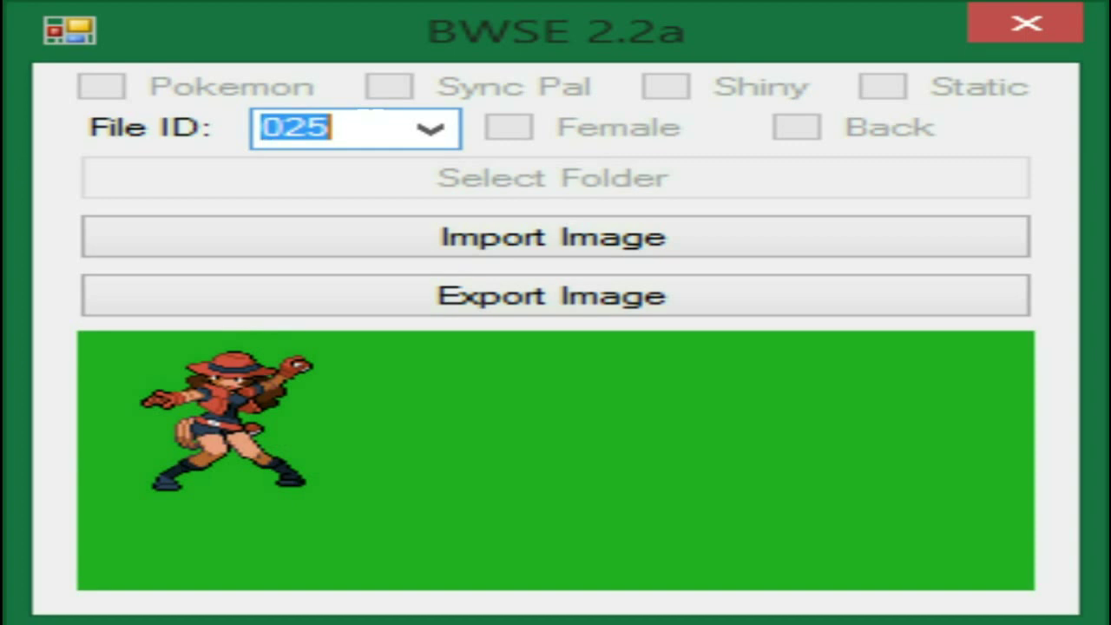
pyautogui.press('Down')
pyautogui.press('Down')
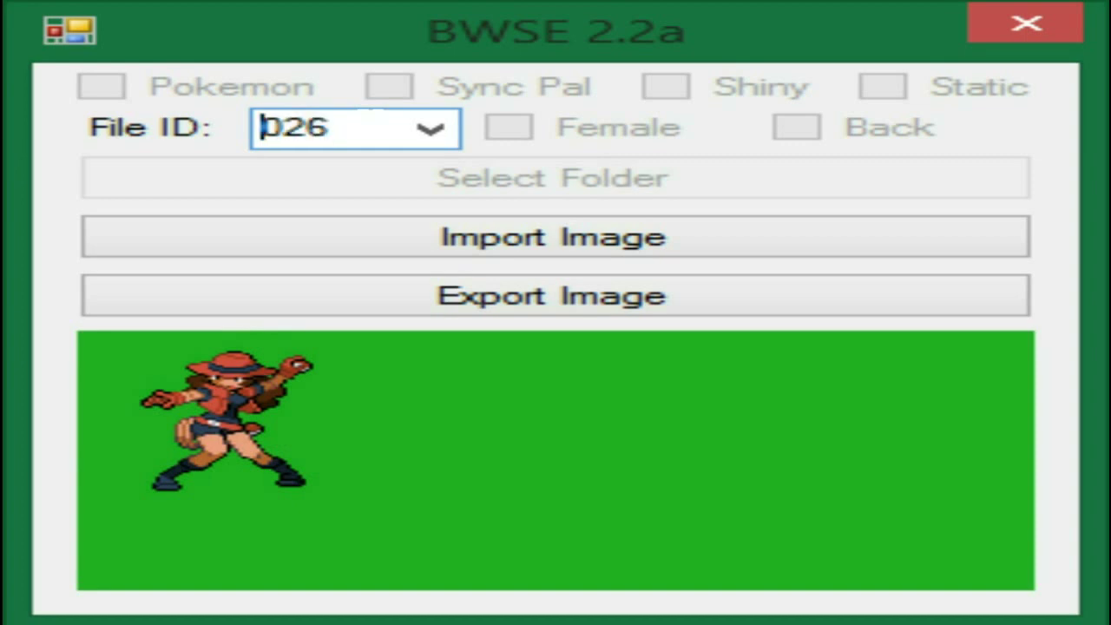
pyautogui.press('Down')
pyautogui.press('Down')
pyautogui.press('Down')
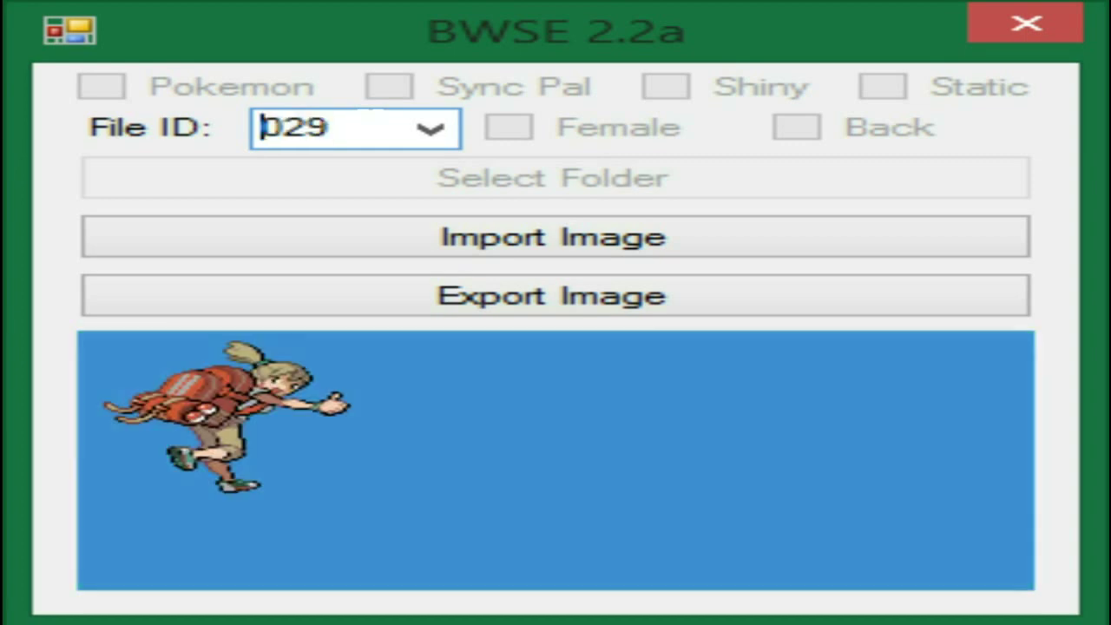
pyautogui.press('Down')
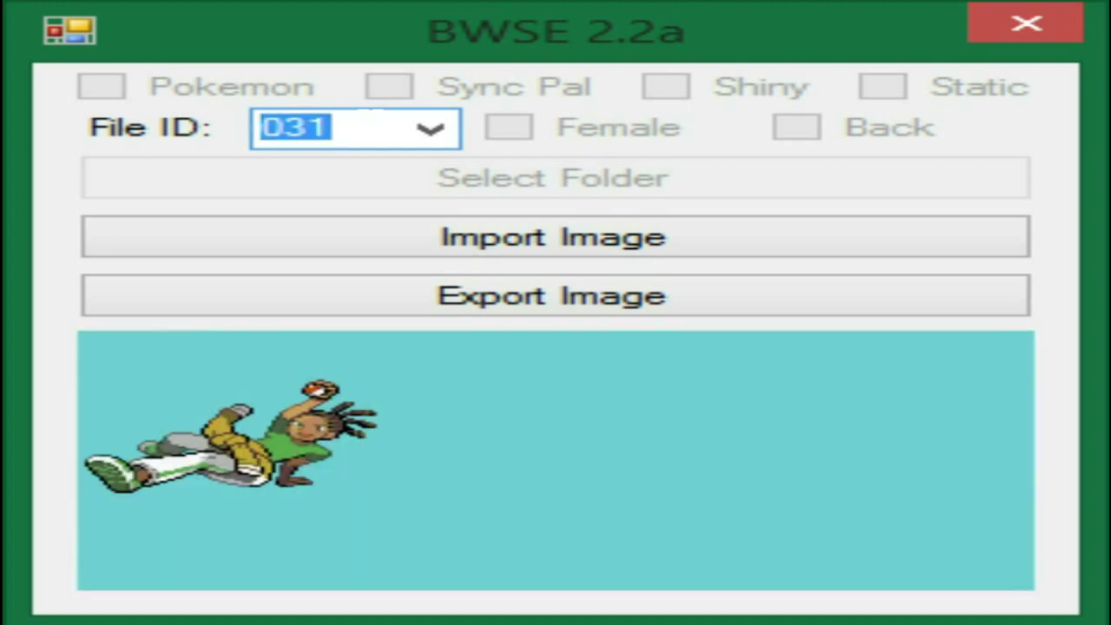
pyautogui.press('Down')
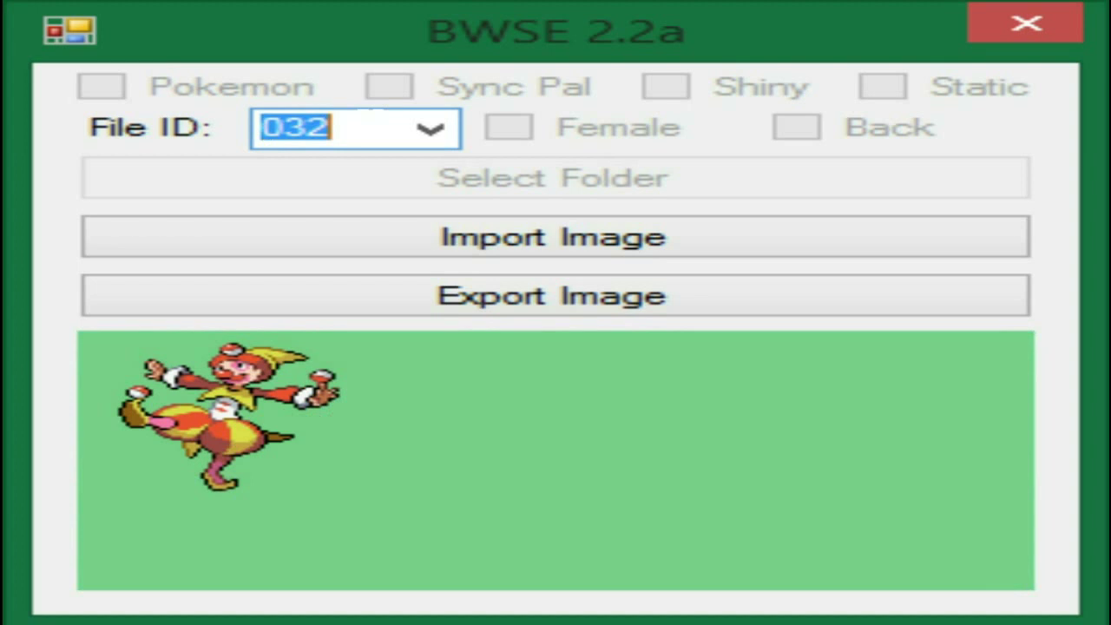
pyautogui.press('Down')
pyautogui.press('Down')
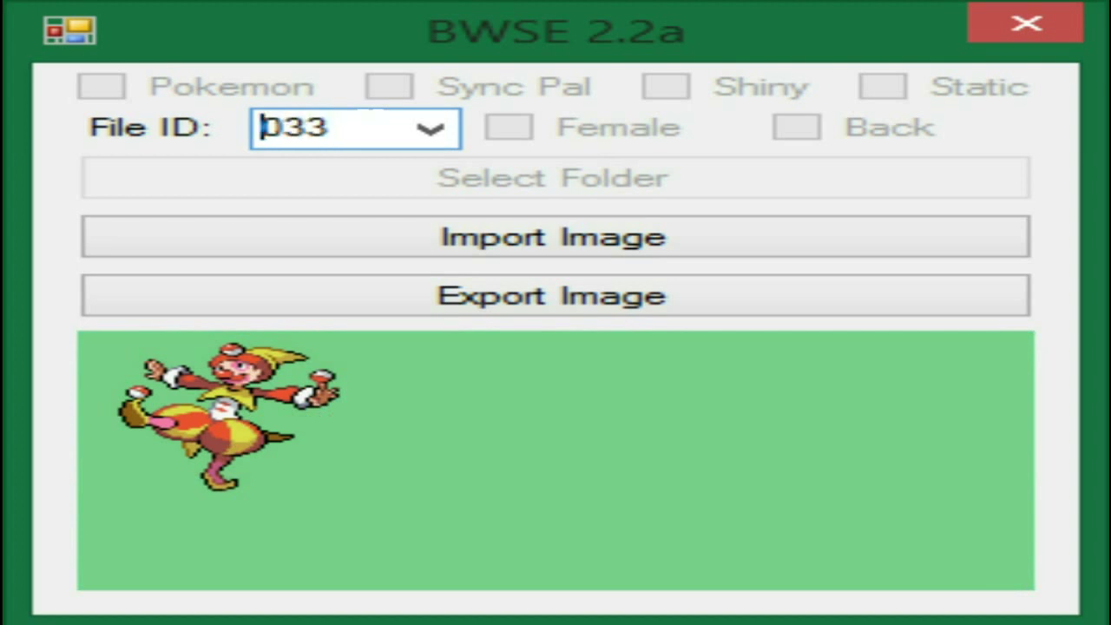
pyautogui.press('Down')
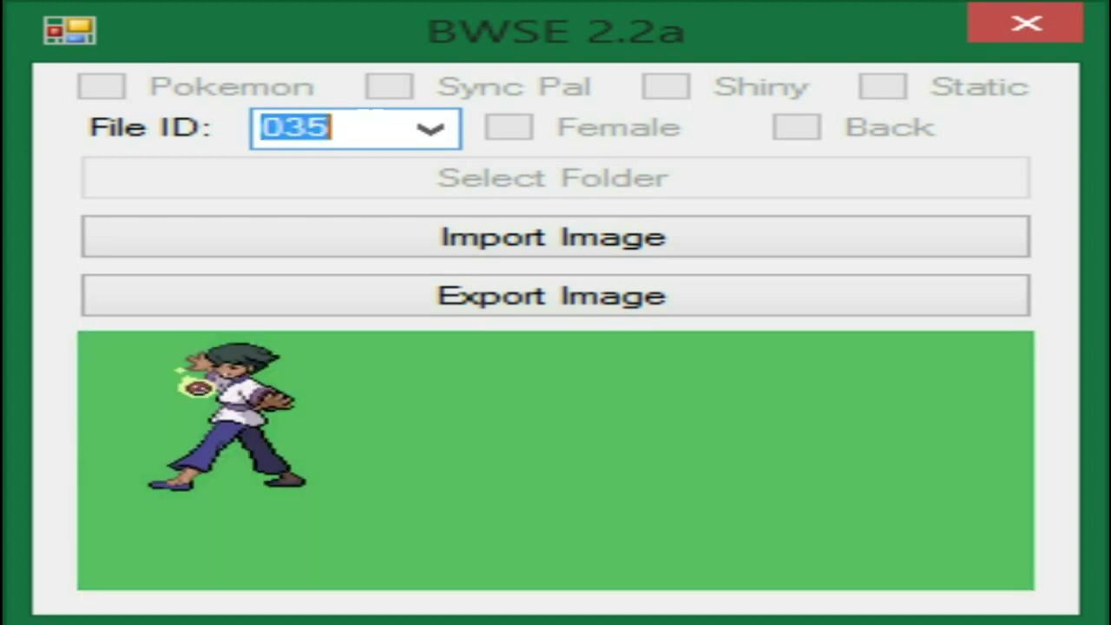
pyautogui.press('Down')
pyautogui.press('Down')
pyautogui.press('Down')
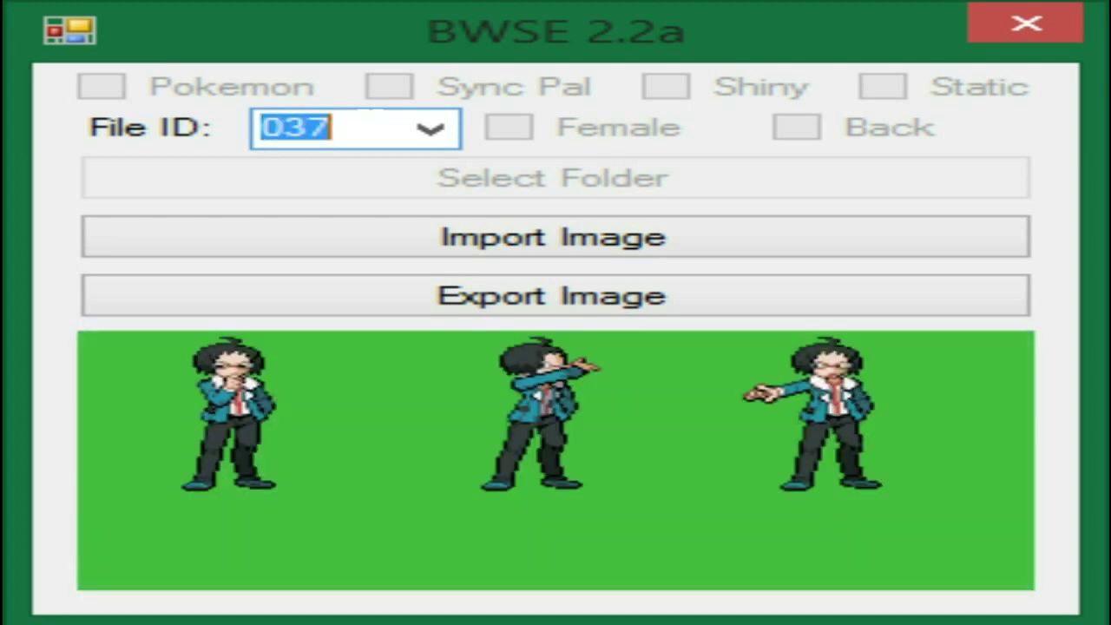
# Step: Compare the multi-pose trainer sprites of file IDs 037 to 040 with the single-pose sprites of 035 and 036
pyautogui.press('Up')
pyautogui.press('Down')
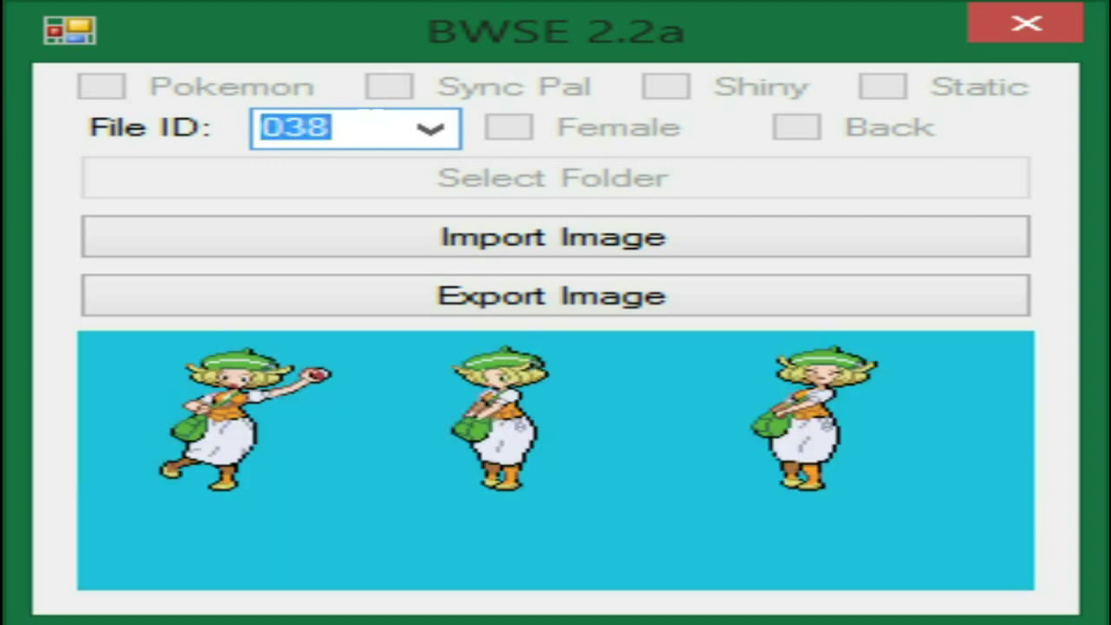
pyautogui.click(330, 127)
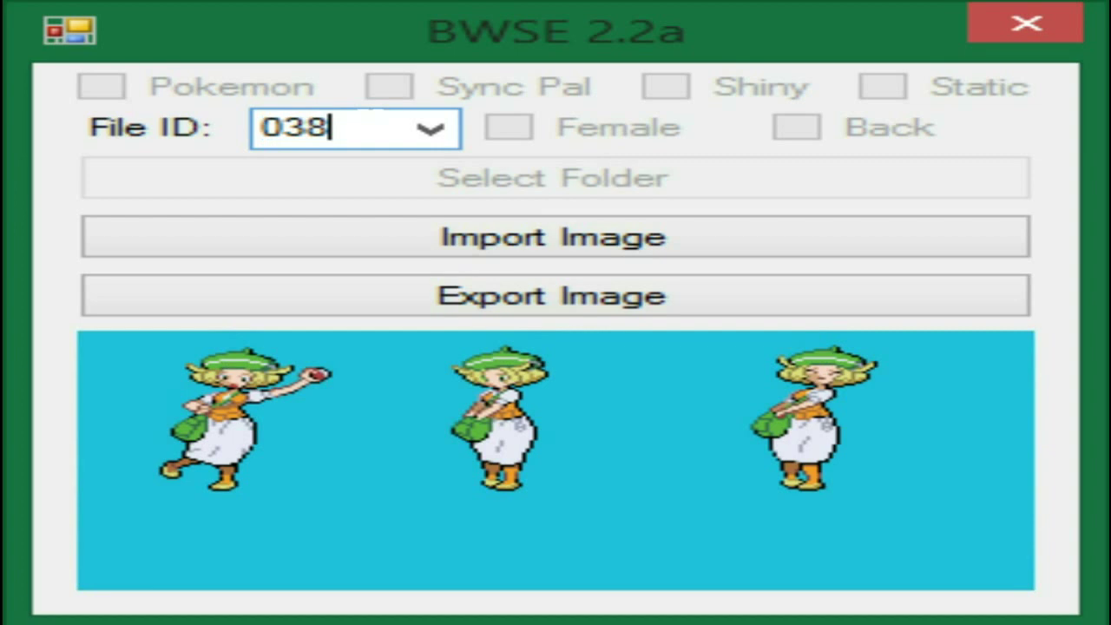
pyautogui.press('Down')
pyautogui.press('Down')
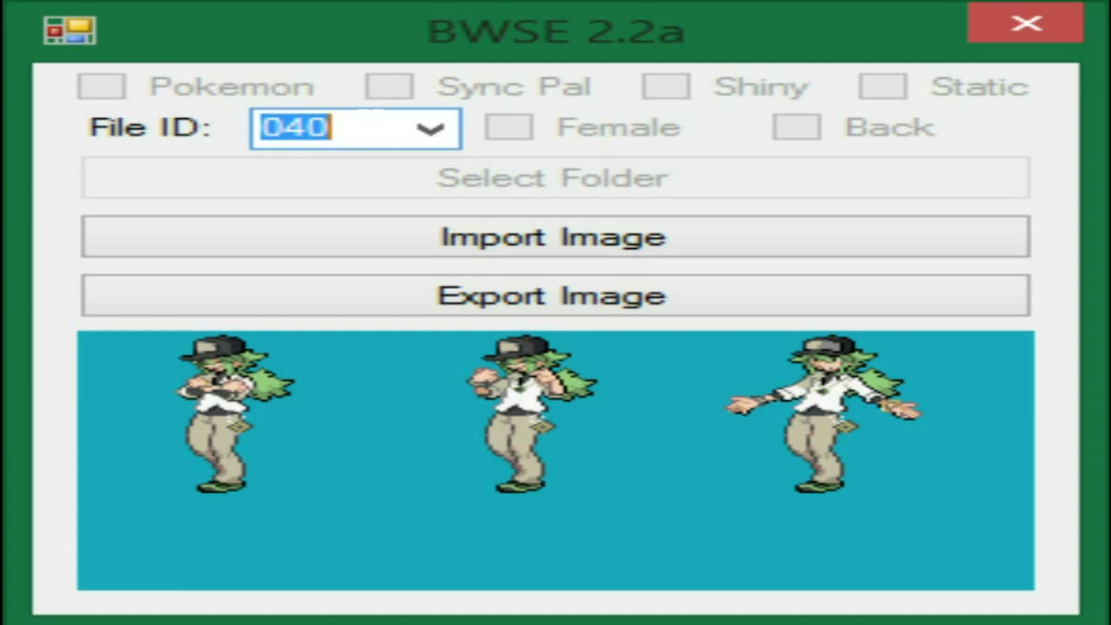
pyautogui.press('Up')
pyautogui.press('Up')
pyautogui.press('Up')
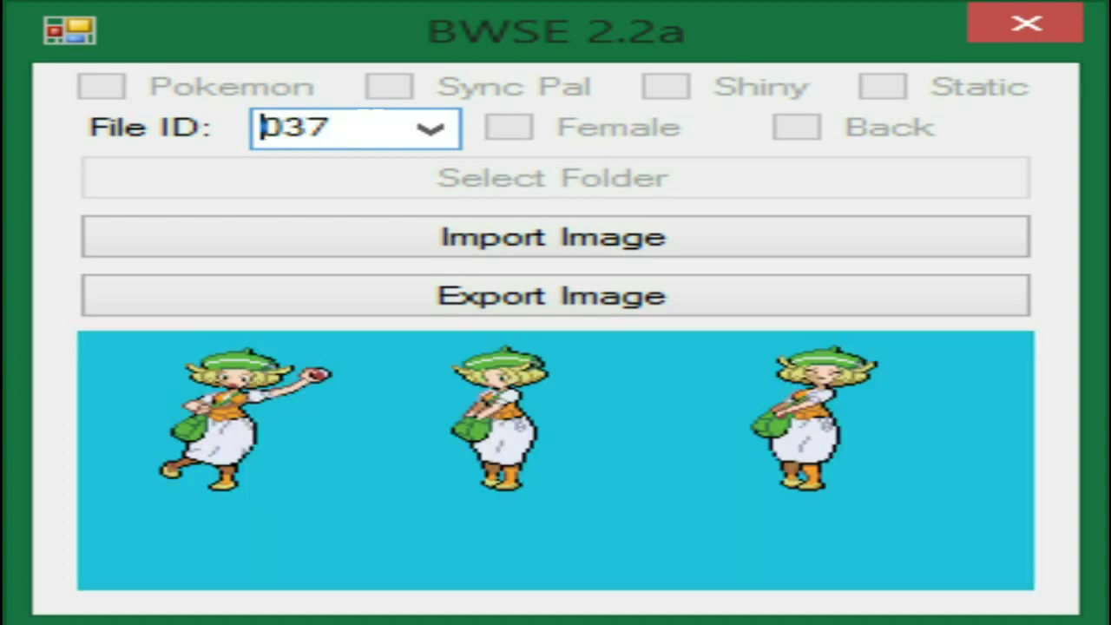
pyautogui.press('Down')
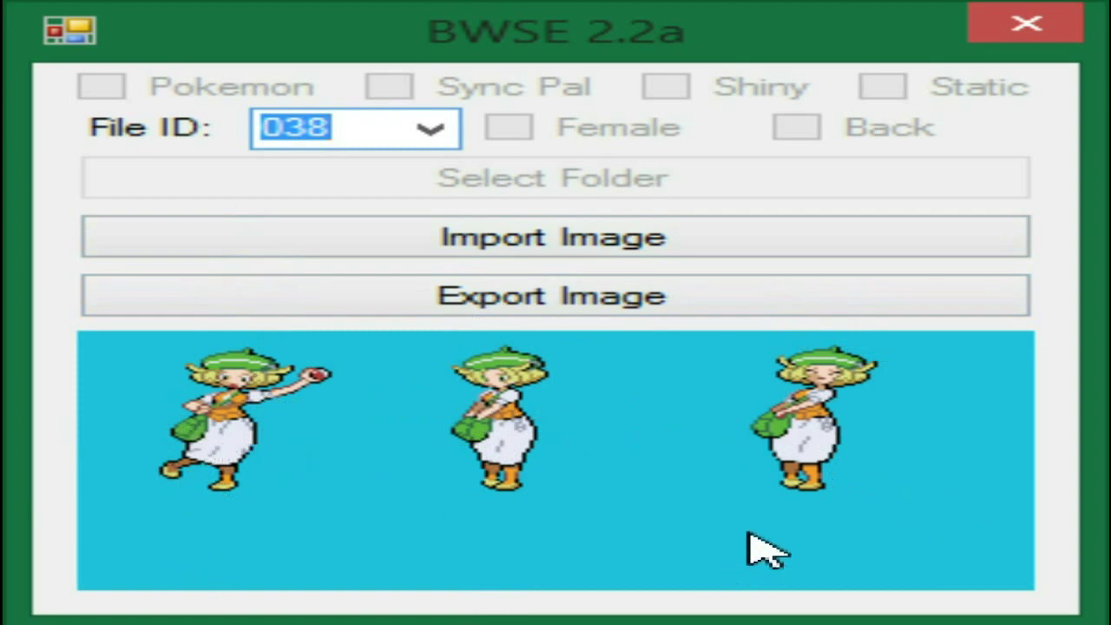
pyautogui.press('Up')
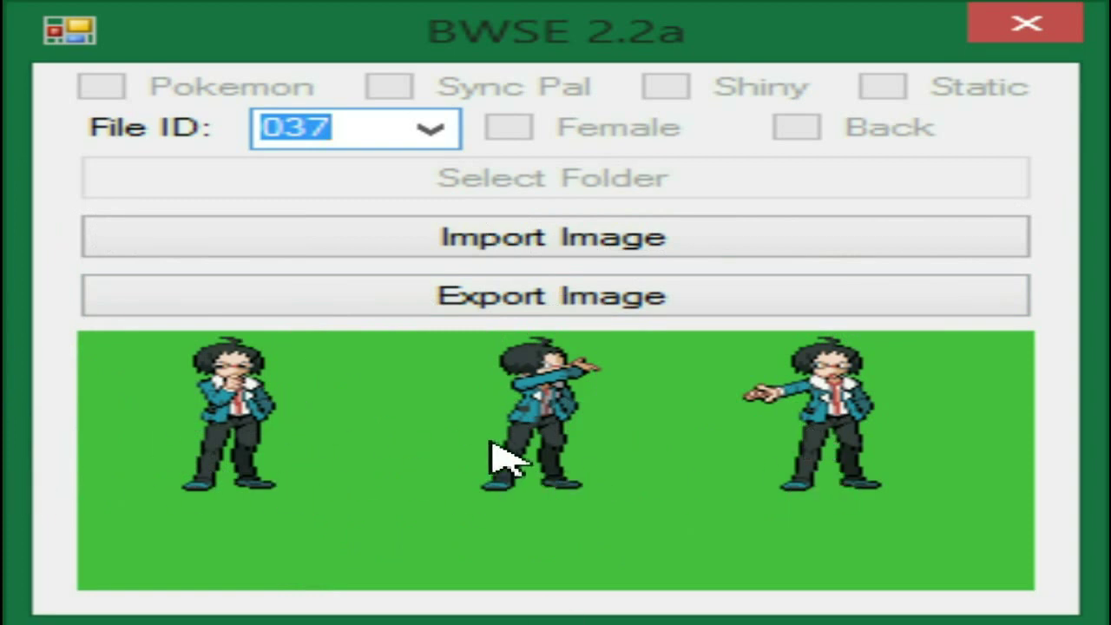
pyautogui.press('Up')
pyautogui.press('Up')
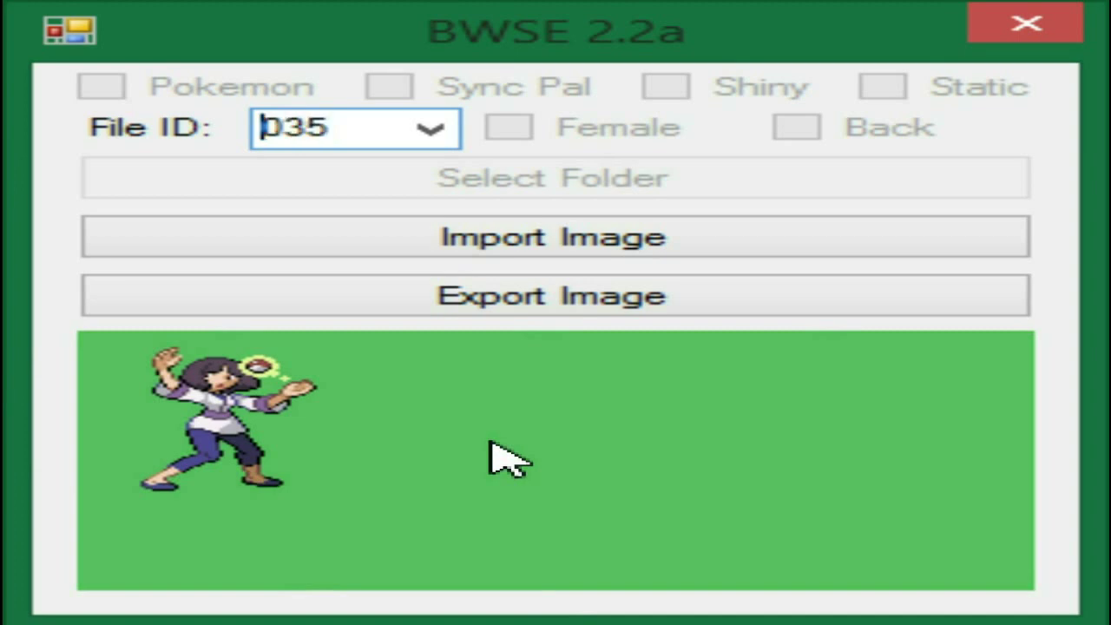
pyautogui.press('Down')
pyautogui.press('Down')
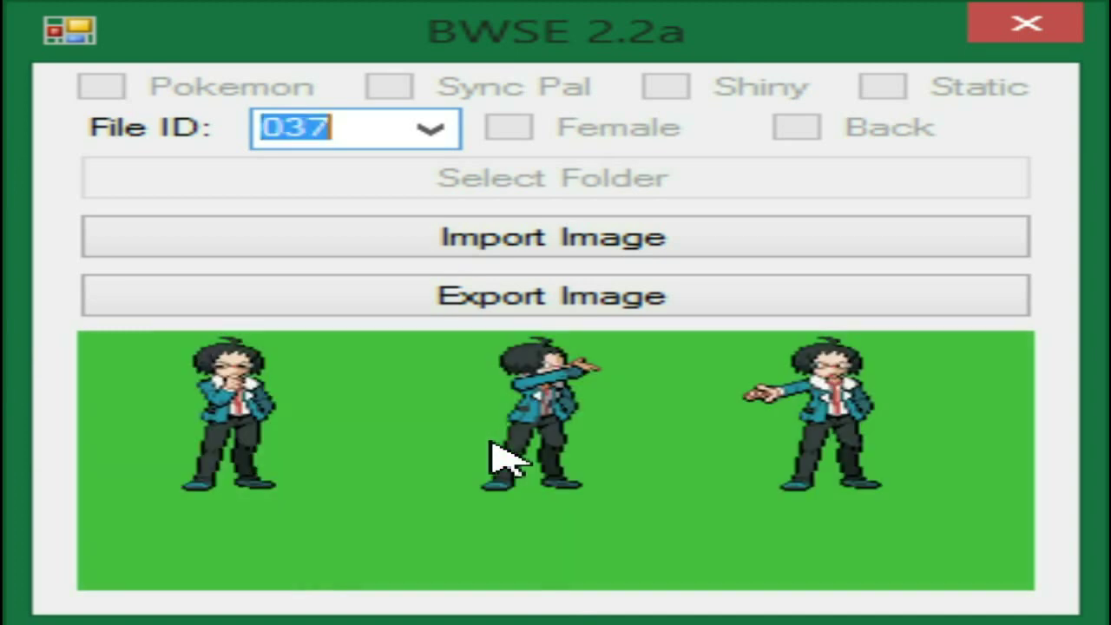
pyautogui.press('Up')
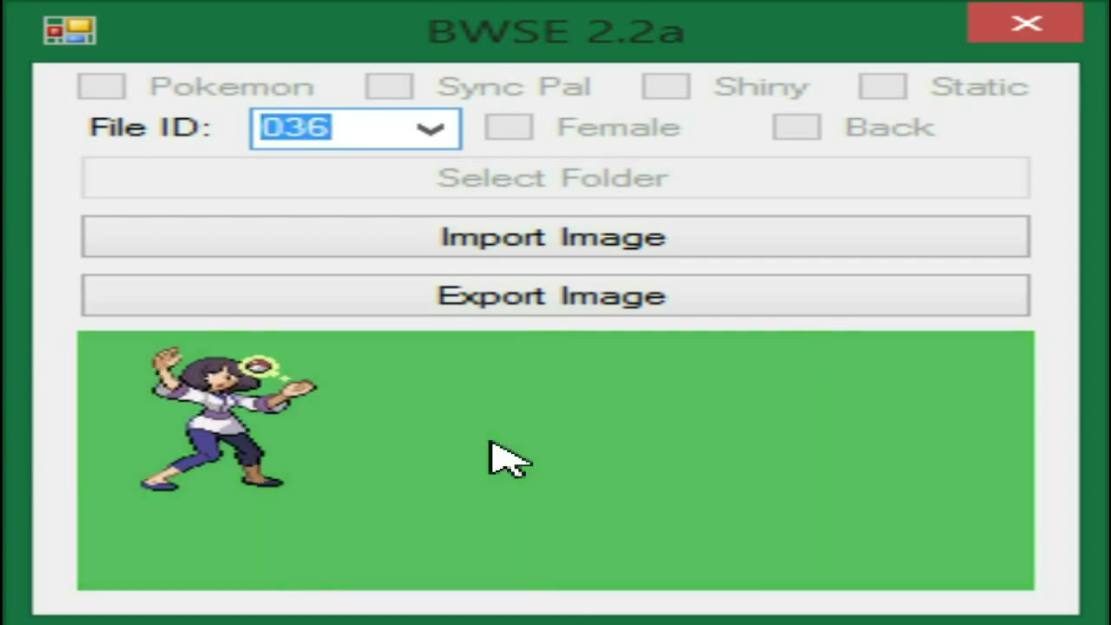
pyautogui.press('Down')
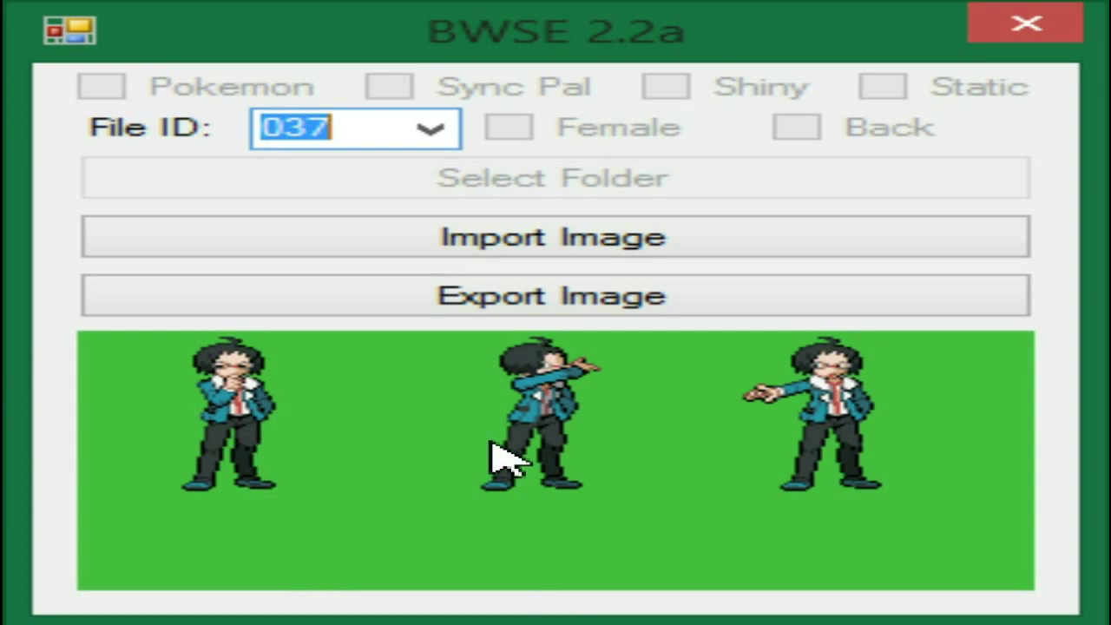
pyautogui.press('Up')
# Step: Export the three-pose sprite of file ID 037 as an image named 037
pyautogui.press('Down')
pyautogui.click(299, 298)
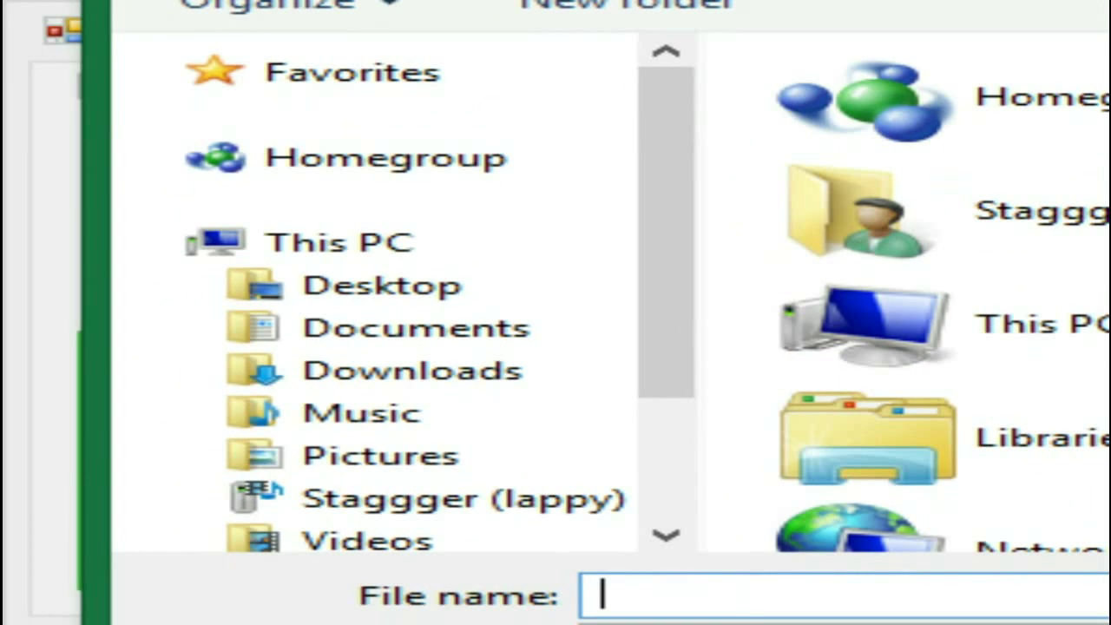
pyautogui.write('-')
pyautogui.press('BackSpace')
pyautogui.write('0')
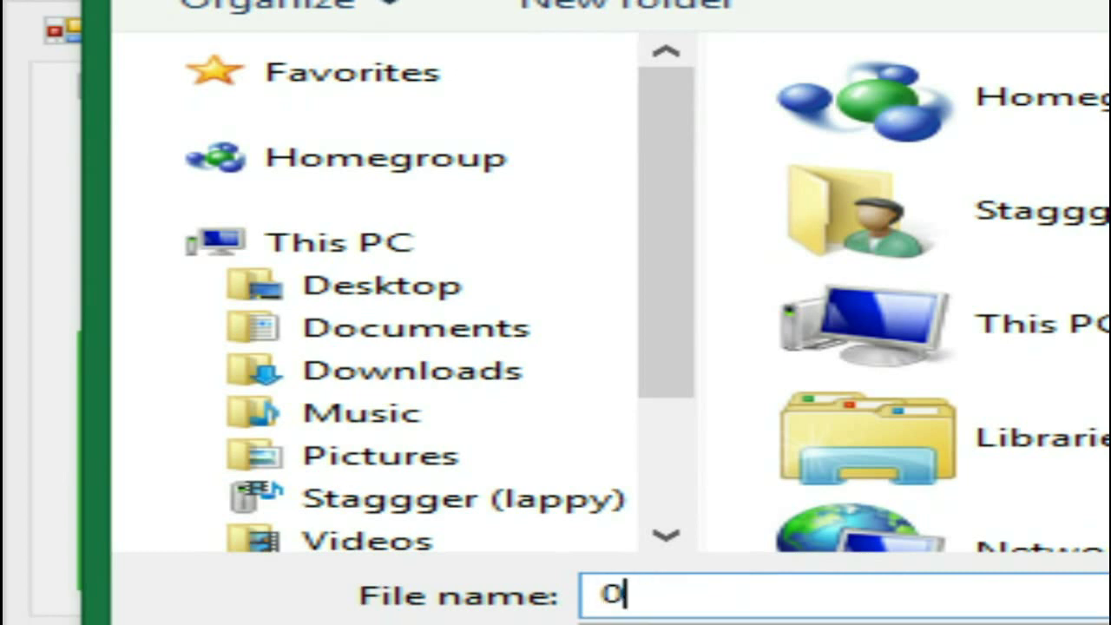
pyautogui.write('36')
pyautogui.press('BackSpace')
pyautogui.write('7')
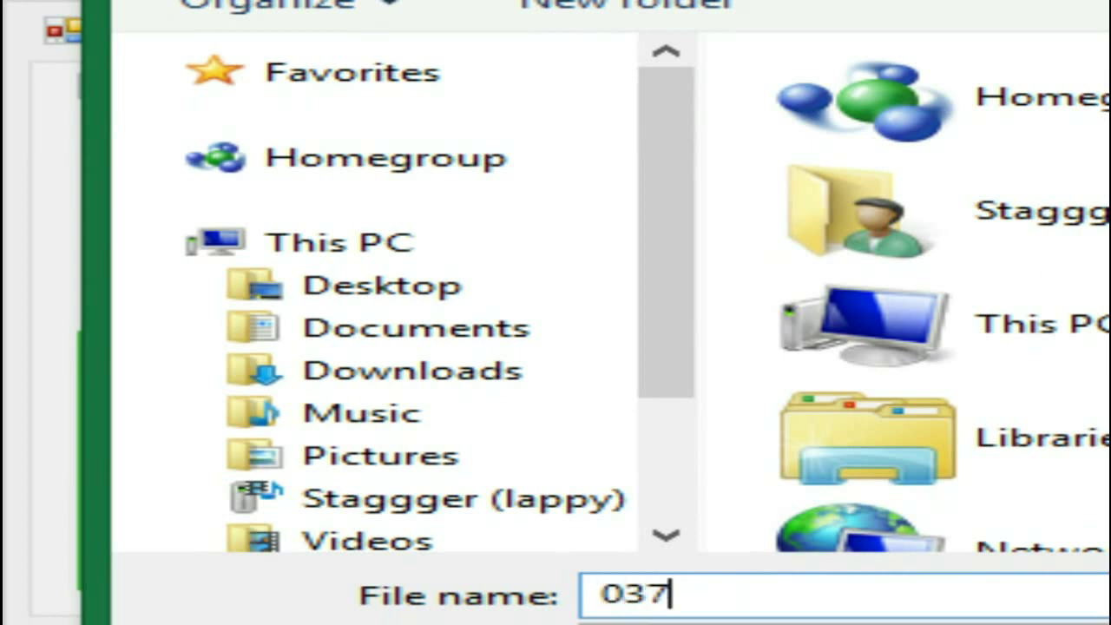
pyautogui.press('Return')
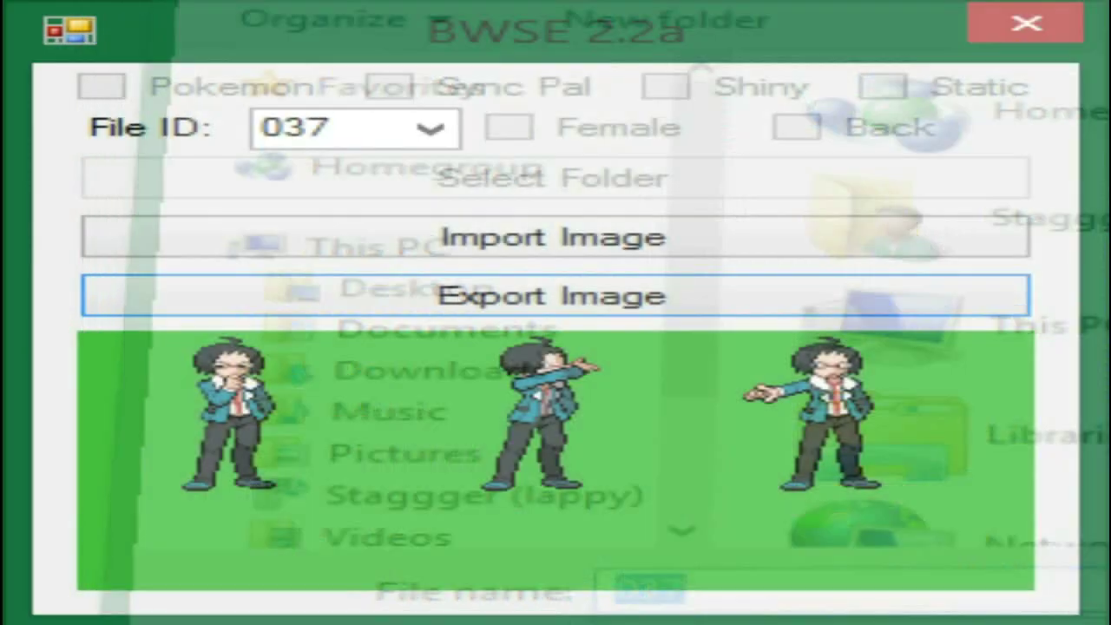
# Step: Jump to file ID 006 and look through the single-pose trainer sprites up to 021
pyautogui.click(427, 129)
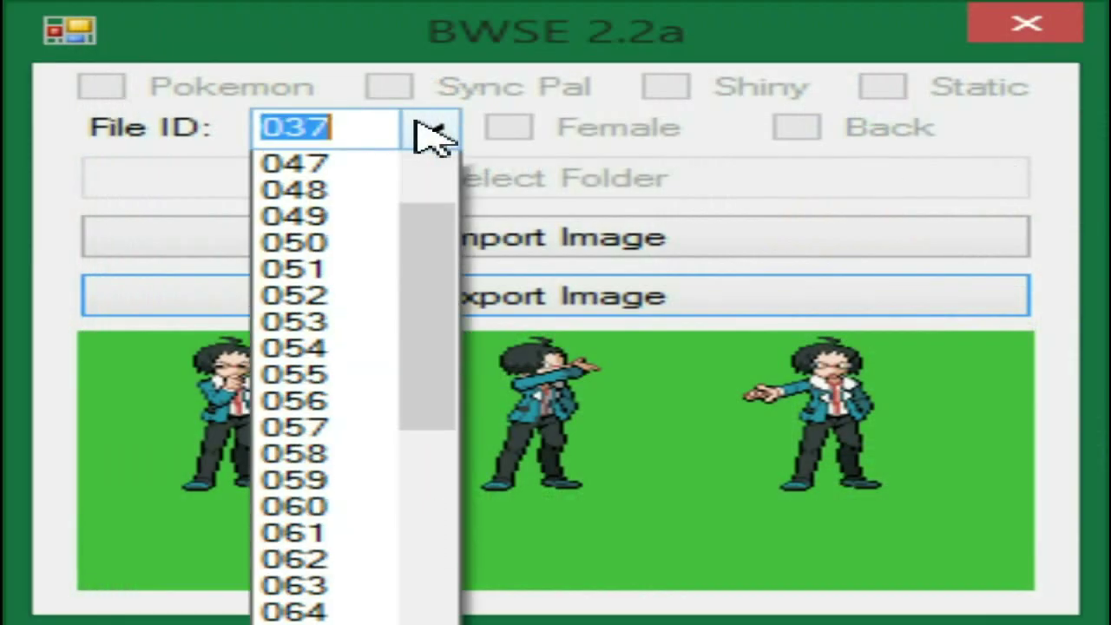
pyautogui.scroll(12, 425, 243)
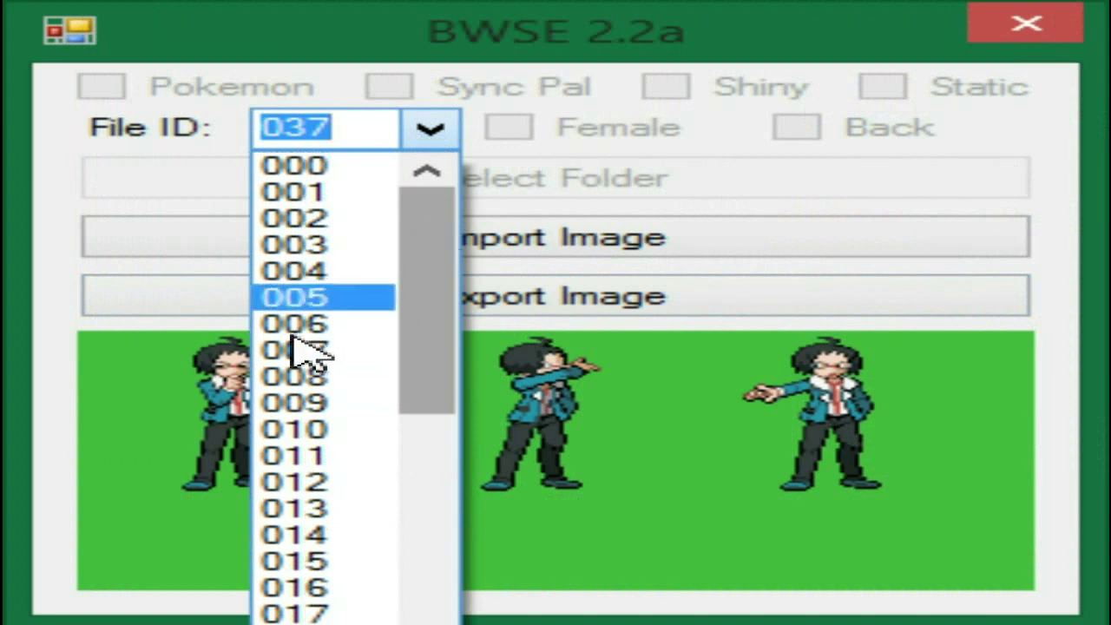
pyautogui.click(292, 334)
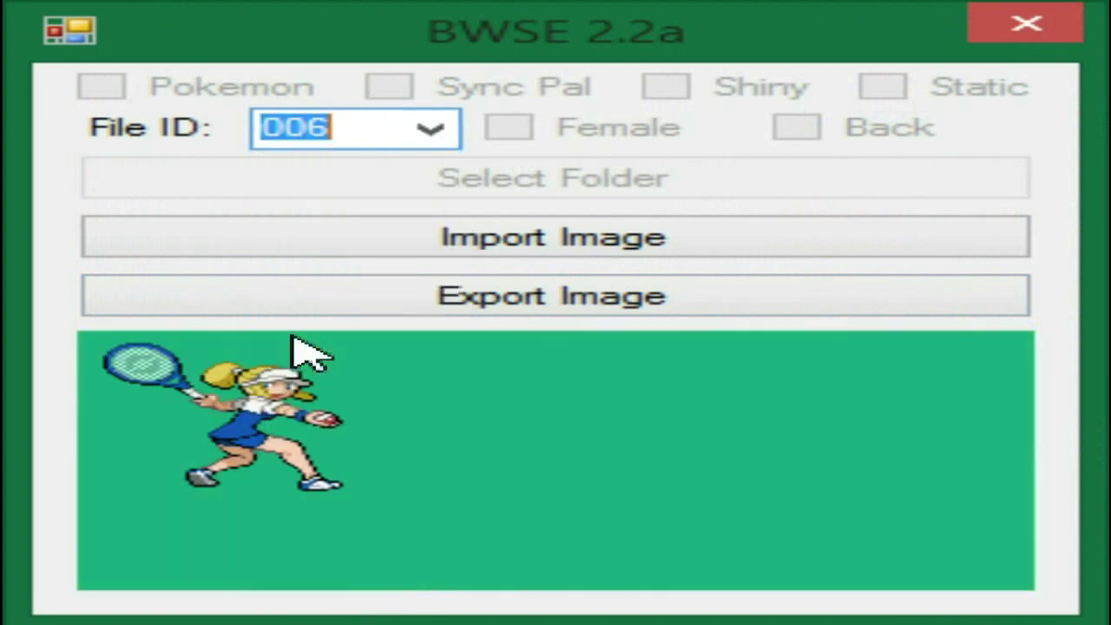
pyautogui.press('Down')
pyautogui.press('Down')
pyautogui.press('Down')
pyautogui.press('Down')
pyautogui.press('Down')
pyautogui.press('Down')
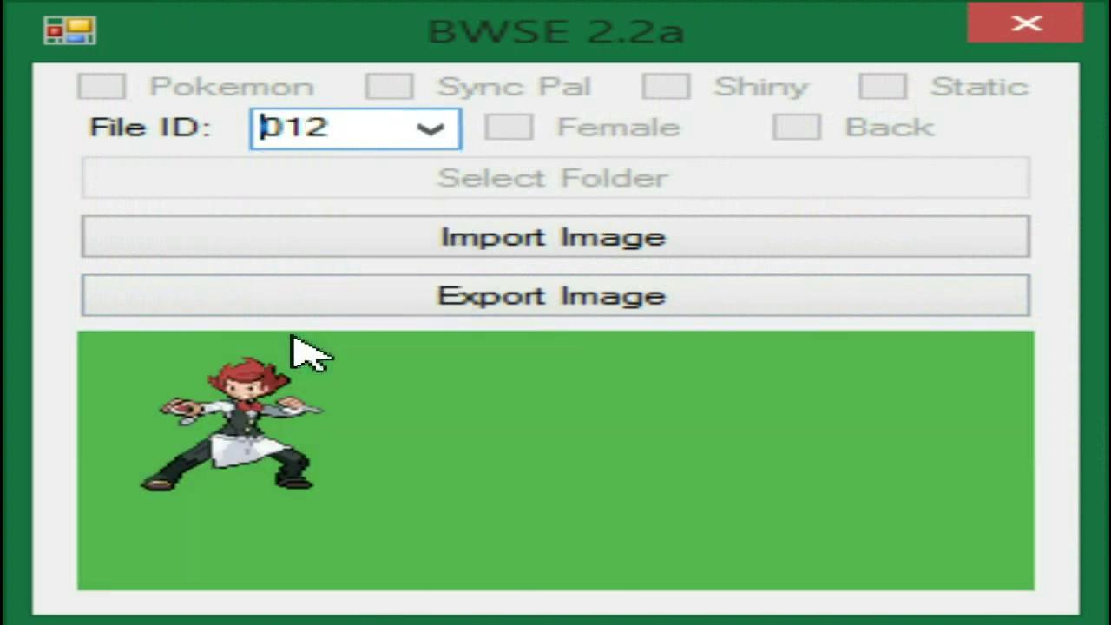
pyautogui.press('Down')
pyautogui.press('Down')
pyautogui.press('Down')
pyautogui.press('Down')
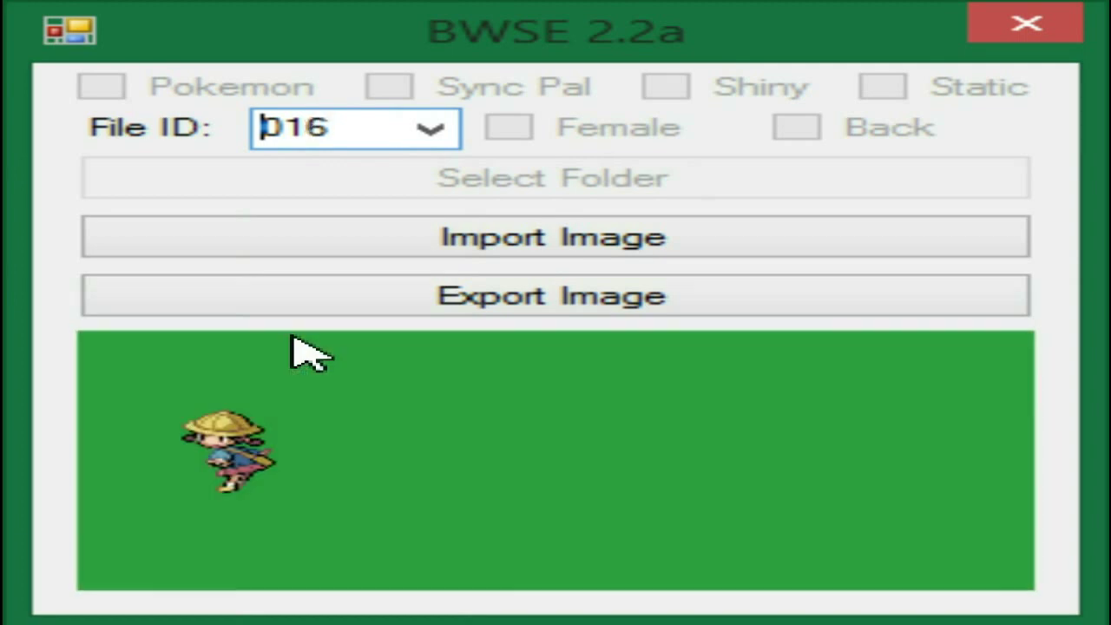
pyautogui.press('Down')
pyautogui.press('Down')
pyautogui.press('Down')
pyautogui.press('Down')
pyautogui.press('Down')
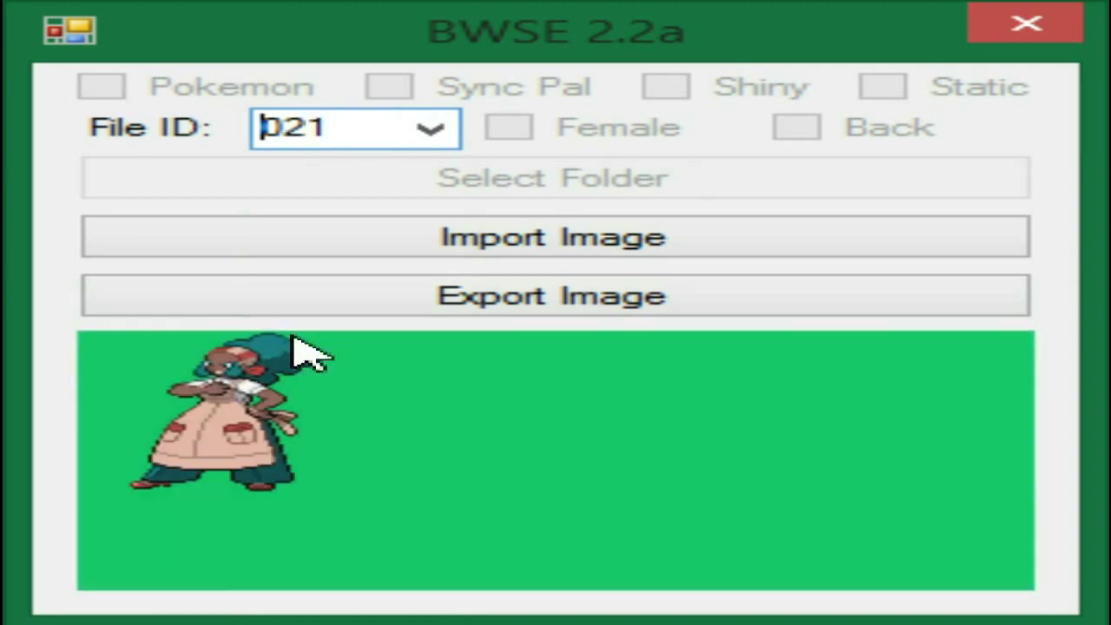
# Step: Go back through the trainer sprites and select file ID 013, the kneeling girl carrying a red basket
pyautogui.press('Up')
pyautogui.press('Up')
pyautogui.press('Up')
pyautogui.press('Up')
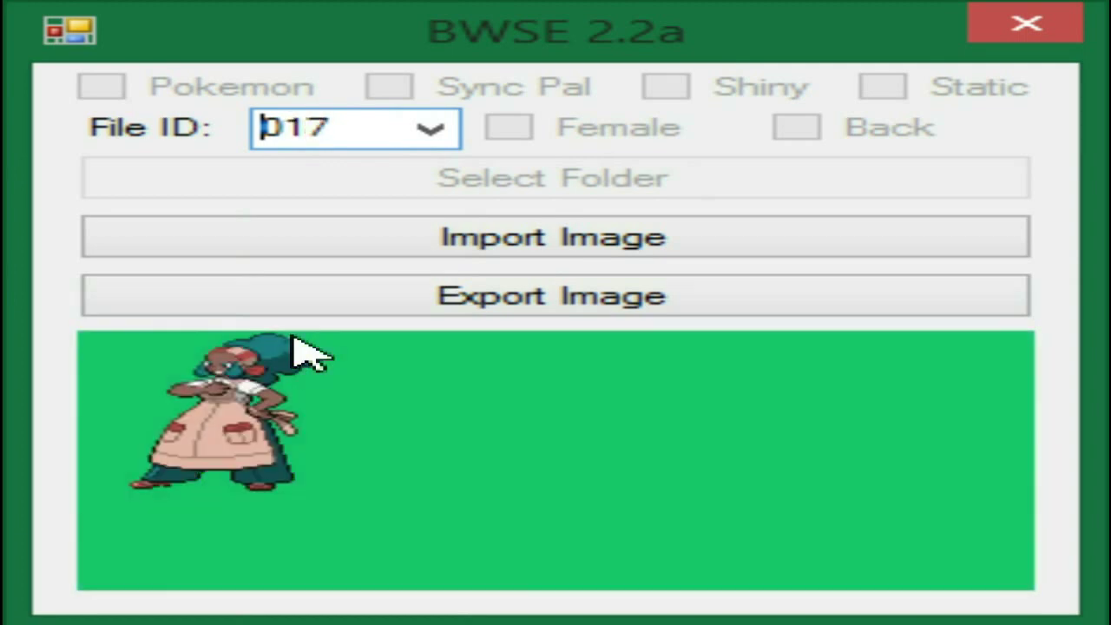
pyautogui.press('Up')
pyautogui.press('Up')
pyautogui.press('Up')
pyautogui.press('Up')
pyautogui.press('Up')
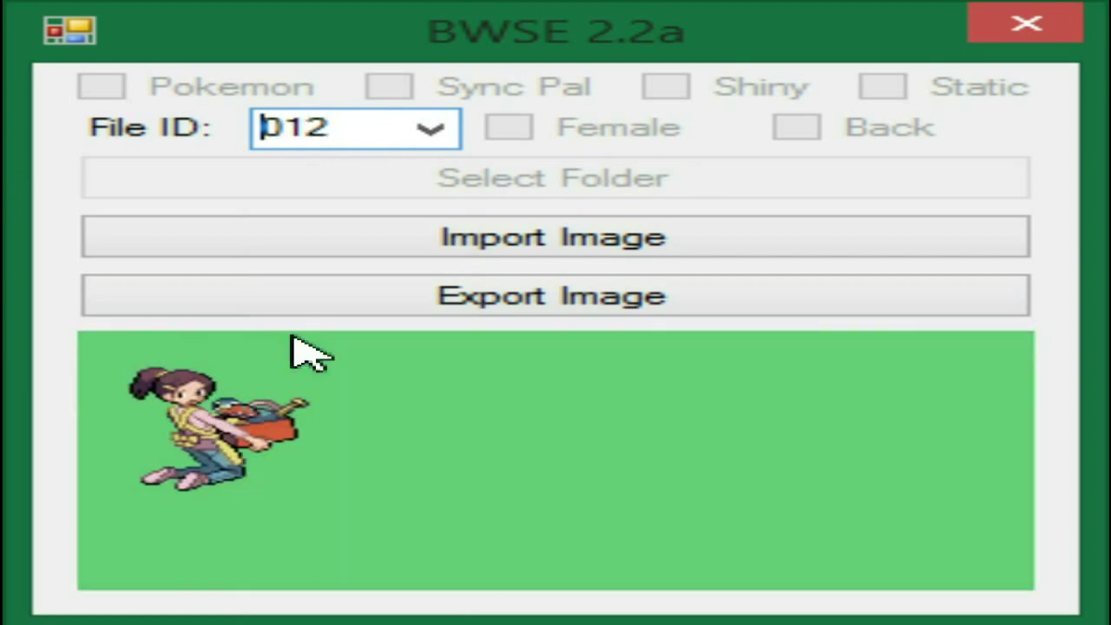
pyautogui.press('Down')
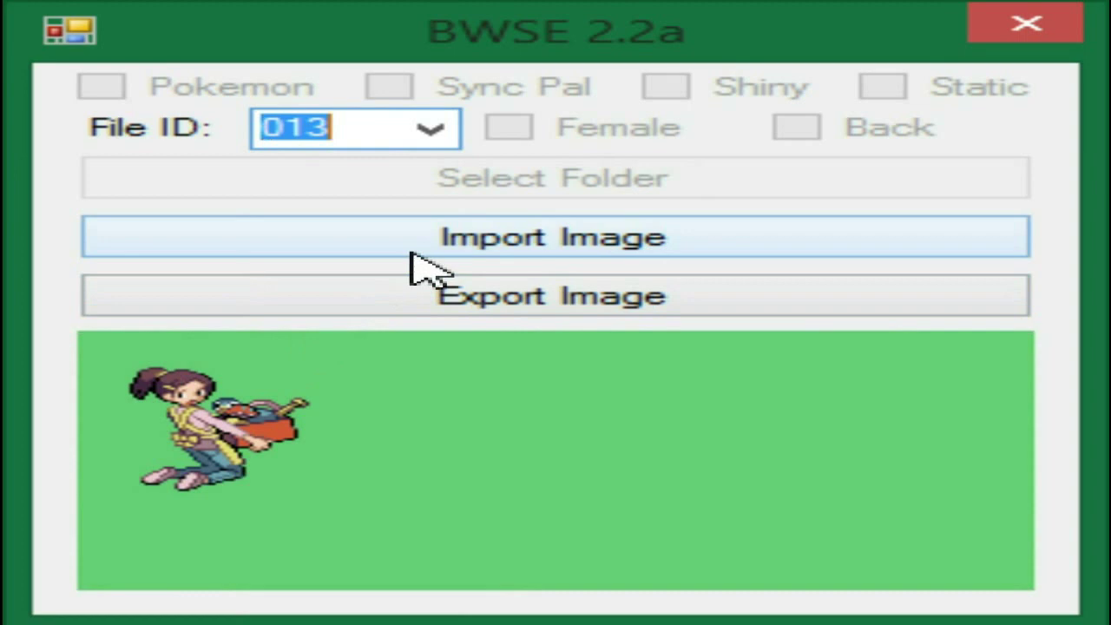
# Step: Export the sprite of file ID 013 as an image named 013
pyautogui.click(409, 282)
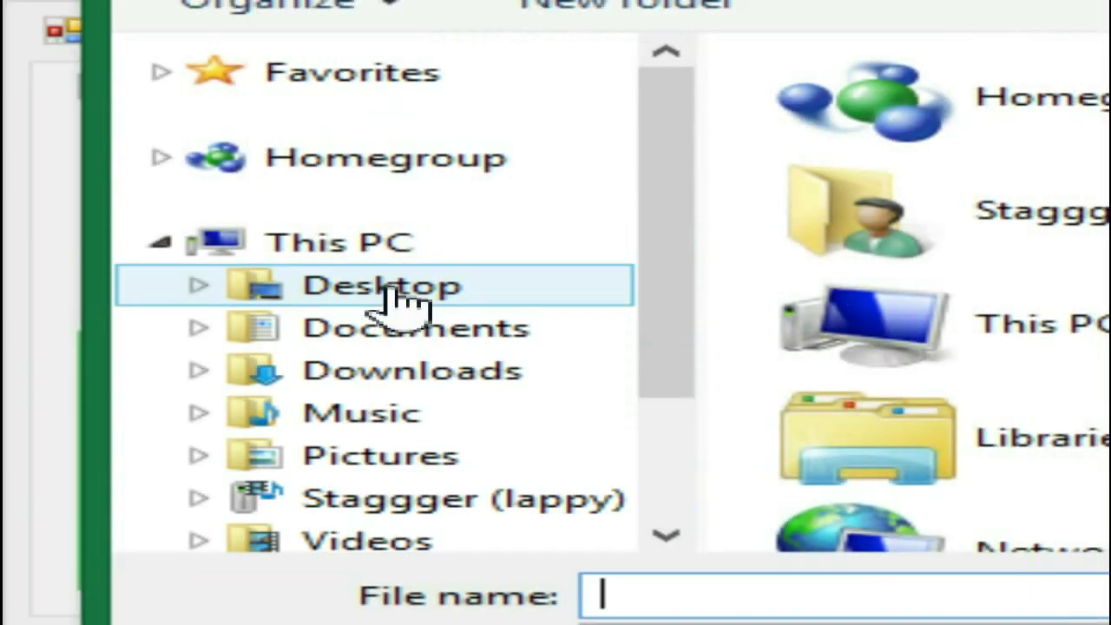
pyautogui.write('0')
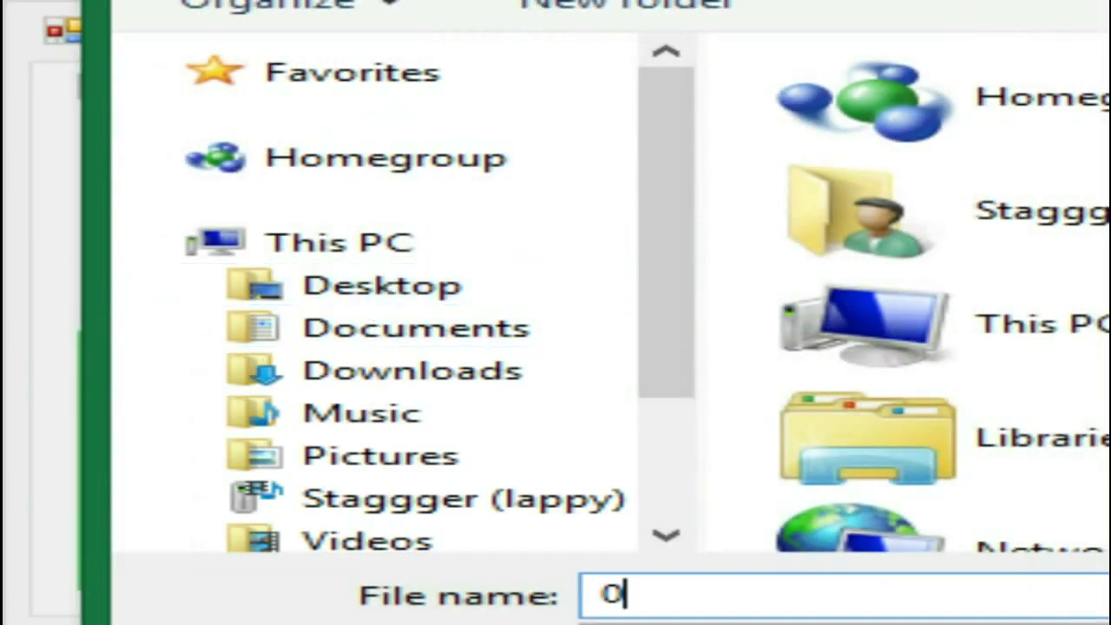
pyautogui.write('06')
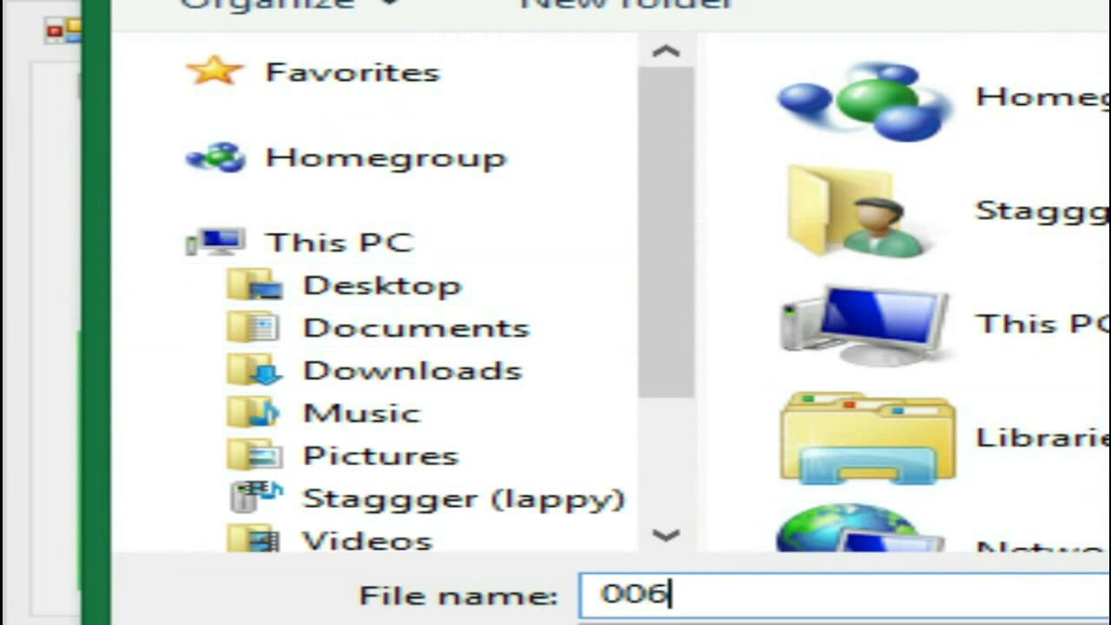
pyautogui.press('BackSpace')
pyautogui.write('7')
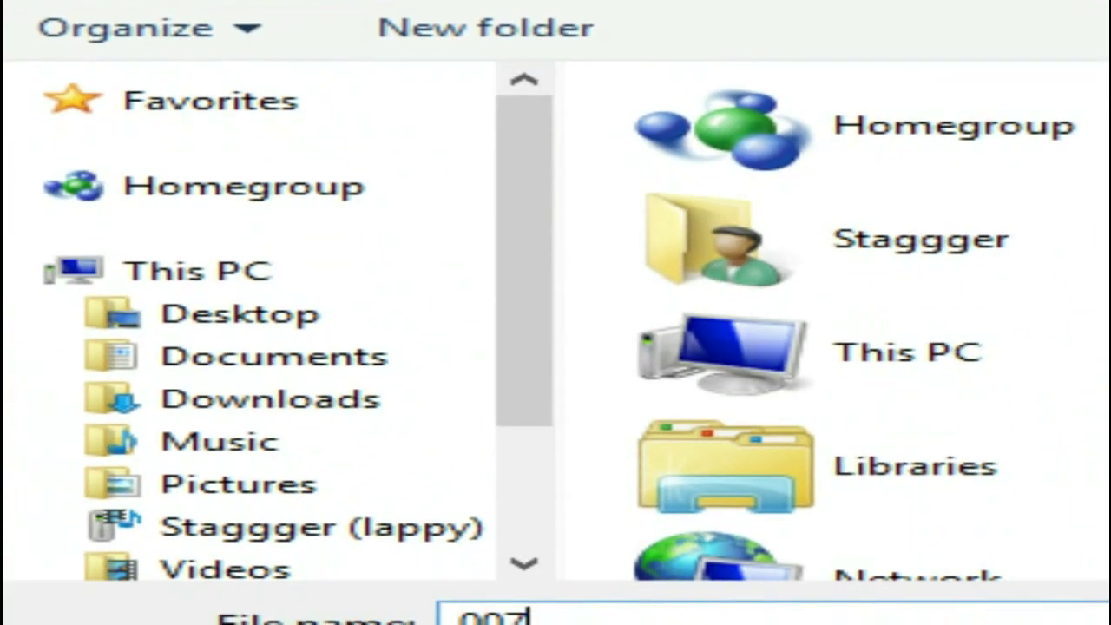
pyautogui.press('BackSpace')
pyautogui.press('BackSpace')
pyautogui.write('g')
pyautogui.press('BackSpace')
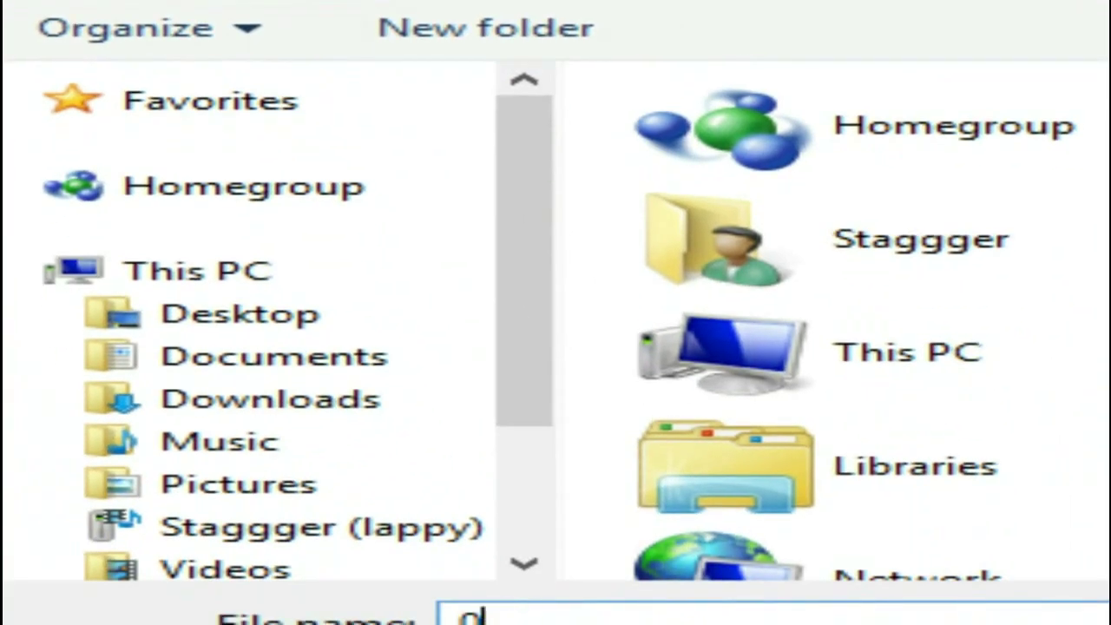
pyautogui.write('3')
pyautogui.press('BackSpace')
pyautogui.write('17')
pyautogui.press('BackSpace')
pyautogui.write('3')
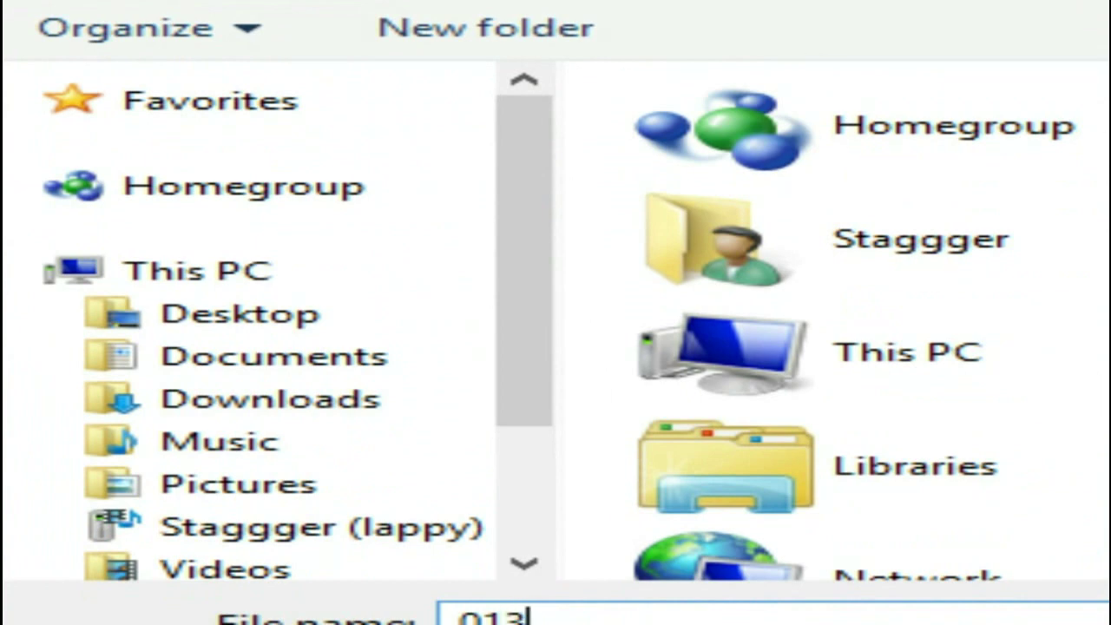
pyautogui.press('Return')
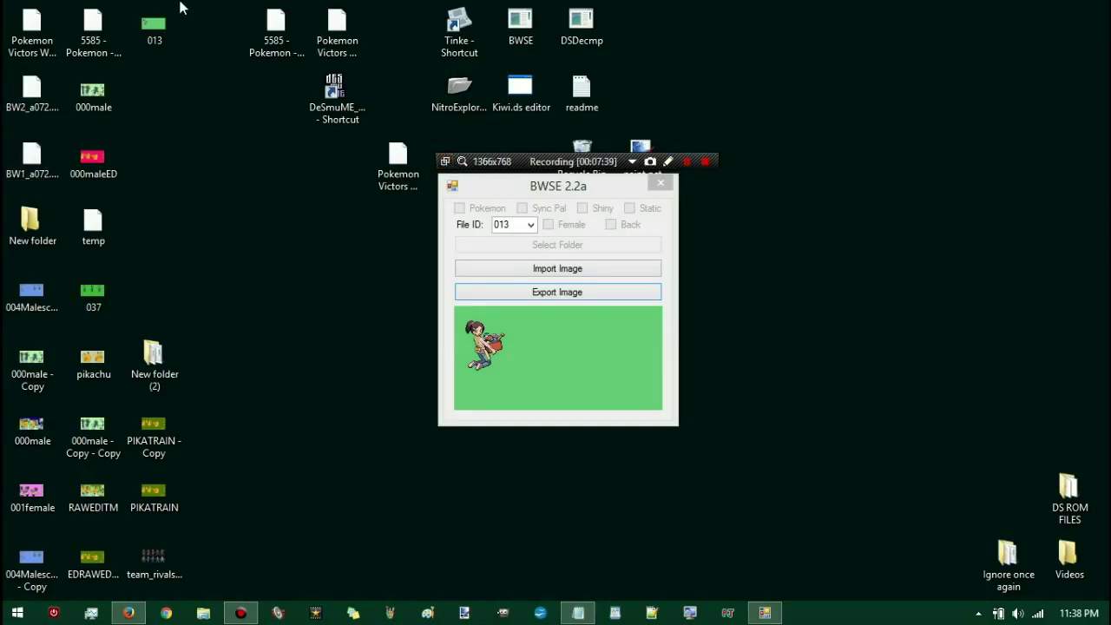
pyautogui.click(161, 35)
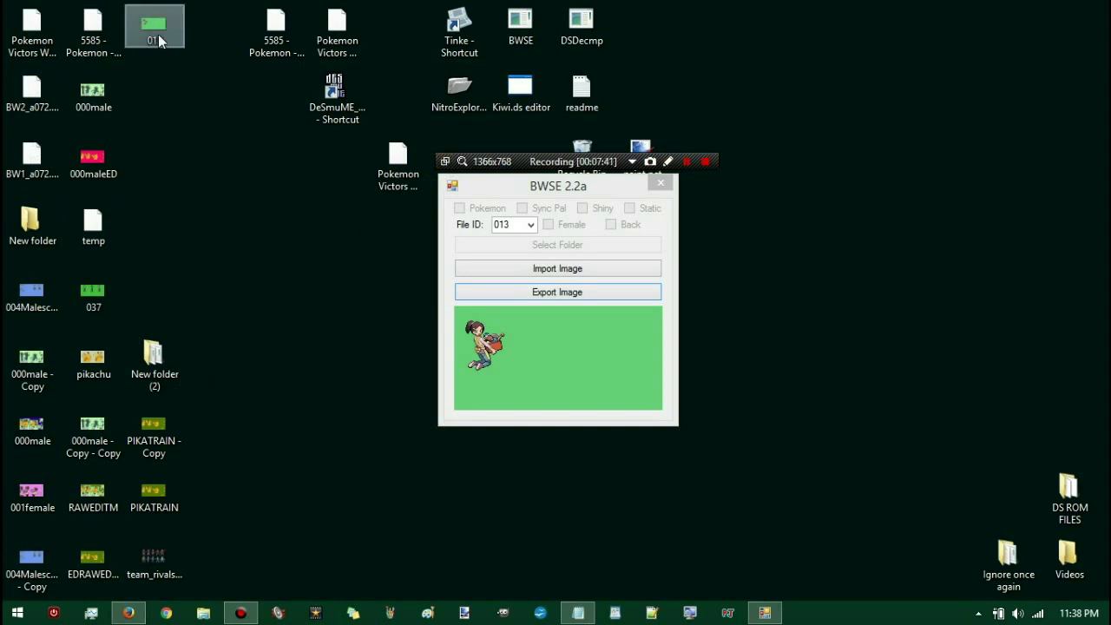
pyautogui.doubleClick(159, 34)
pyautogui.rightClick(156, 33)
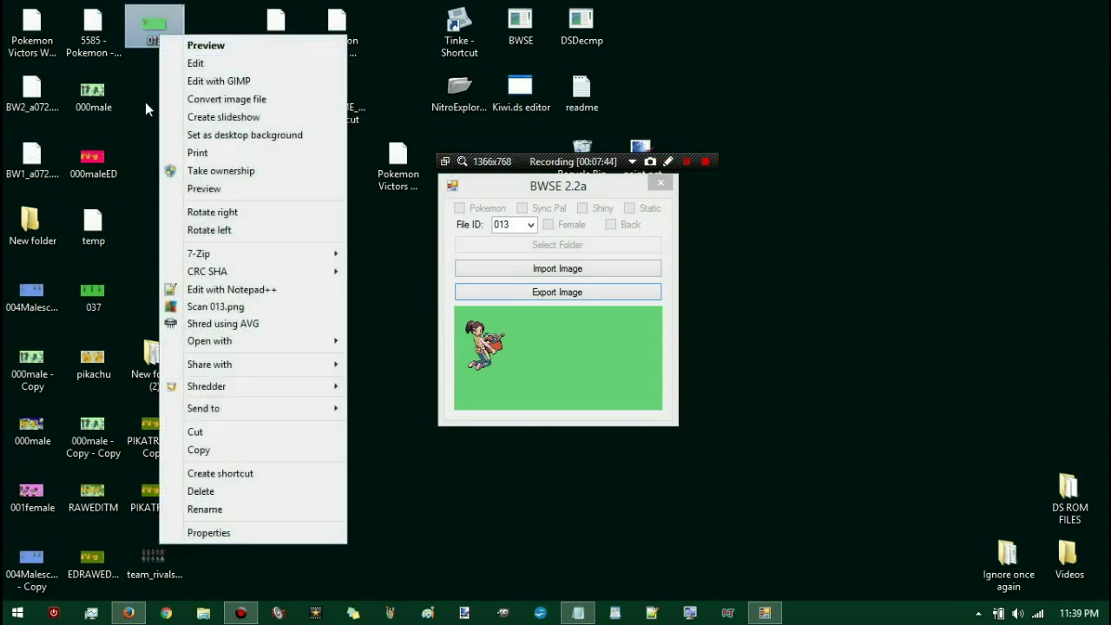
pyautogui.click(141, 101)
pyautogui.click(142, 102)
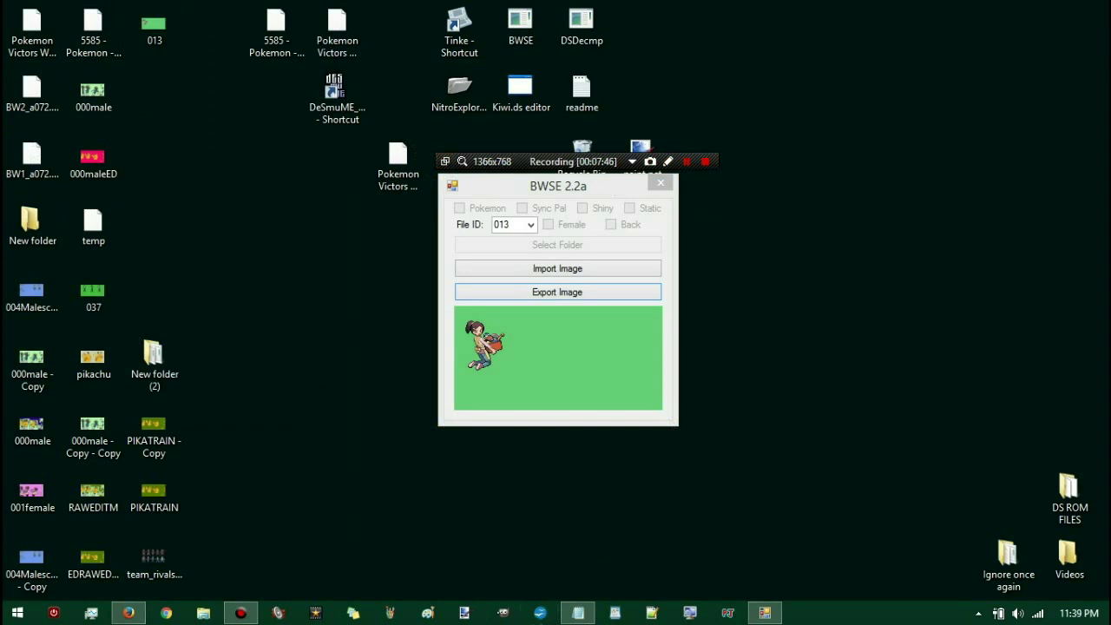
# Step: Start Paint and open the exported 013 image from the desktop in it
pyautogui.click(390, 613)
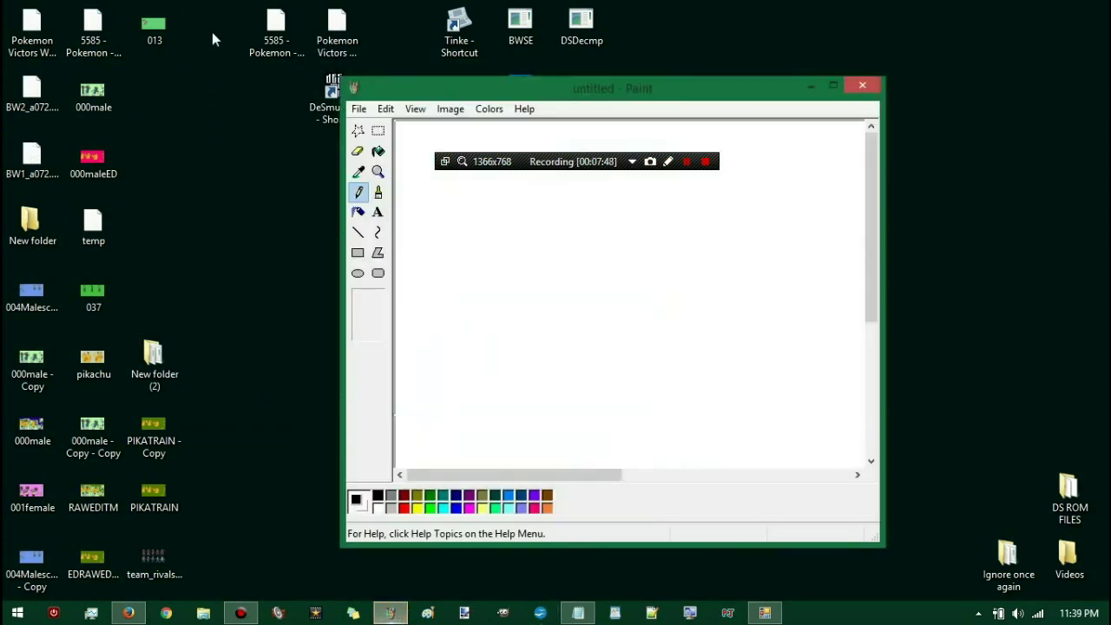
pyautogui.click(154, 26)
pyautogui.click(566, 253)
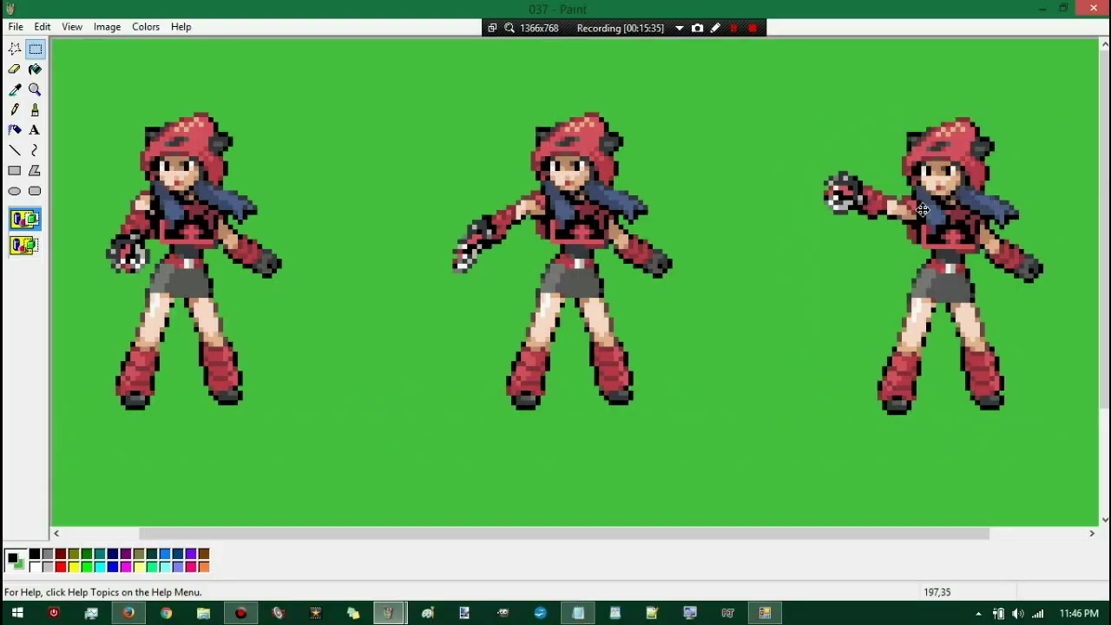
# Step: Move the third, arm-raised pose of the red-hooded girl up one pixel in the 037 image, then deselect it and minimise the image window
pyautogui.moveTo(922, 209); pyautogui.dragTo(923, 204)
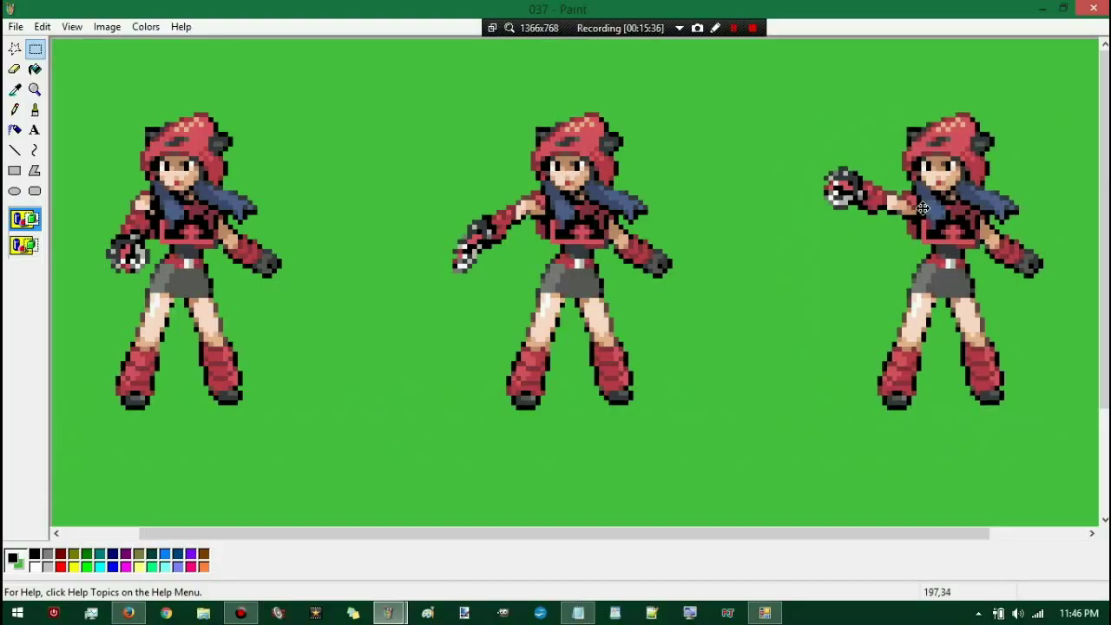
pyautogui.click(730, 136)
pyautogui.click(1034, 8)
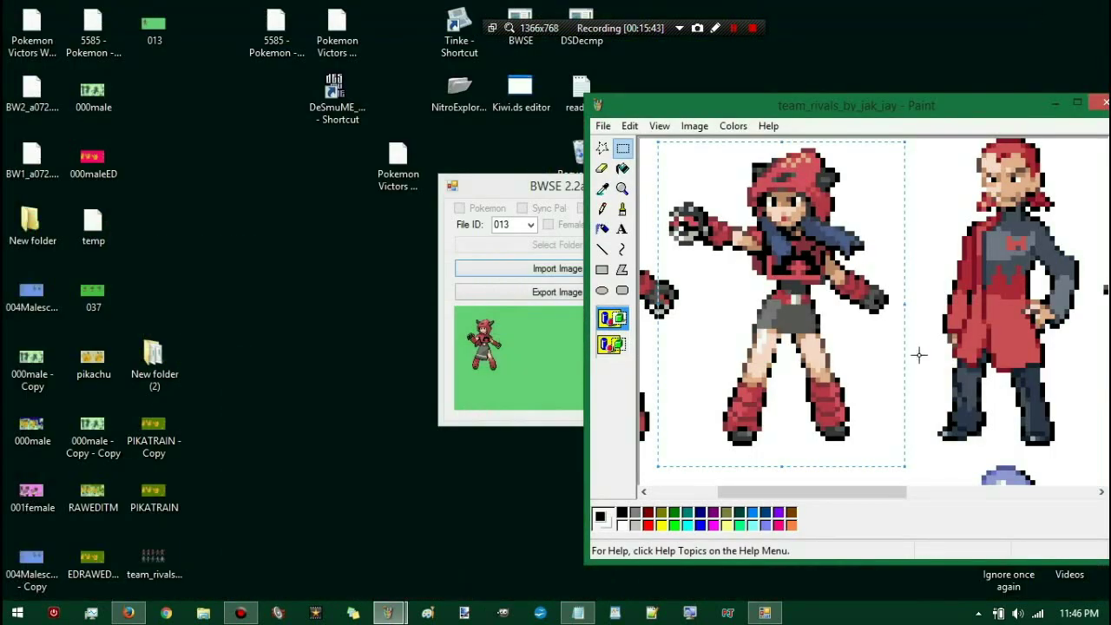
# Step: Import the 037 PNG from the desktop into file ID 037 and put away both the sprite editor and Paint
pyautogui.click(530, 225)
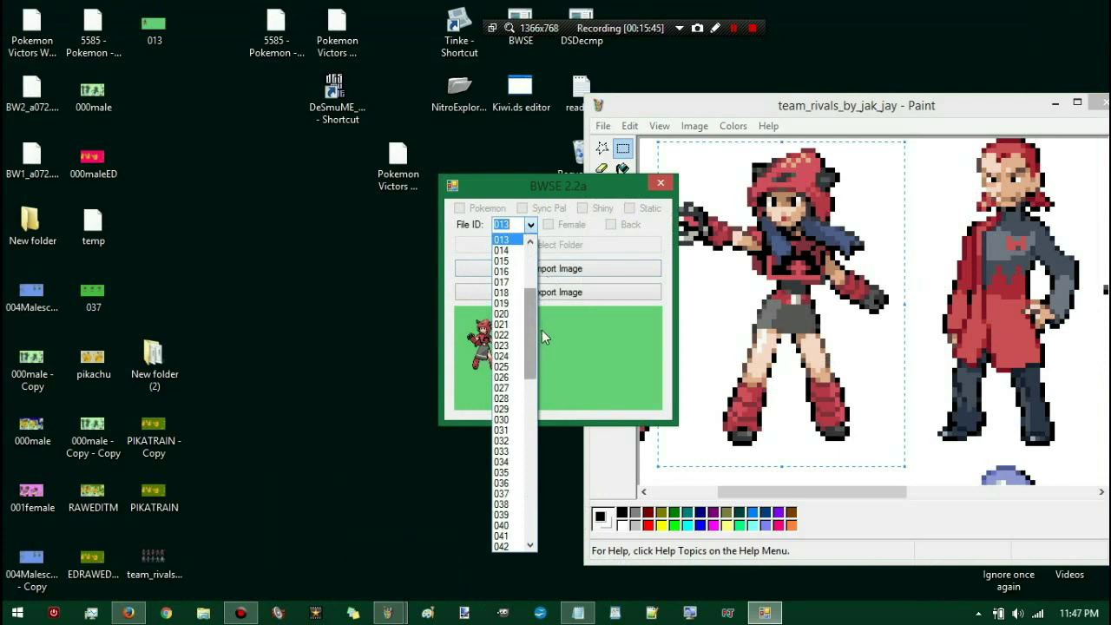
pyautogui.moveTo(534, 331); pyautogui.dragTo(532, 344)
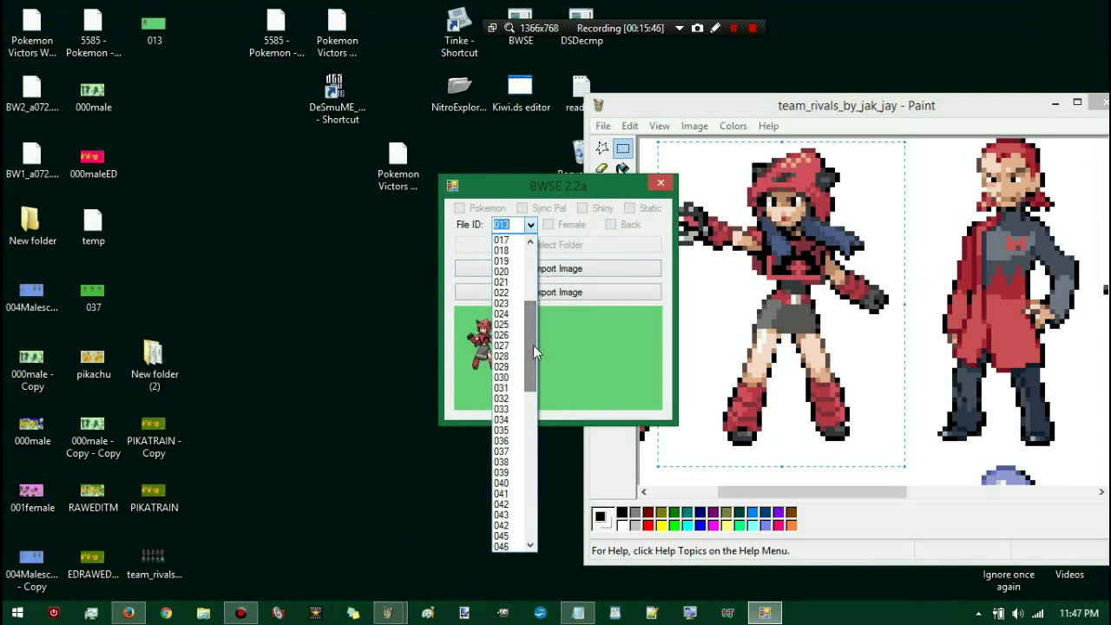
pyautogui.click(501, 452)
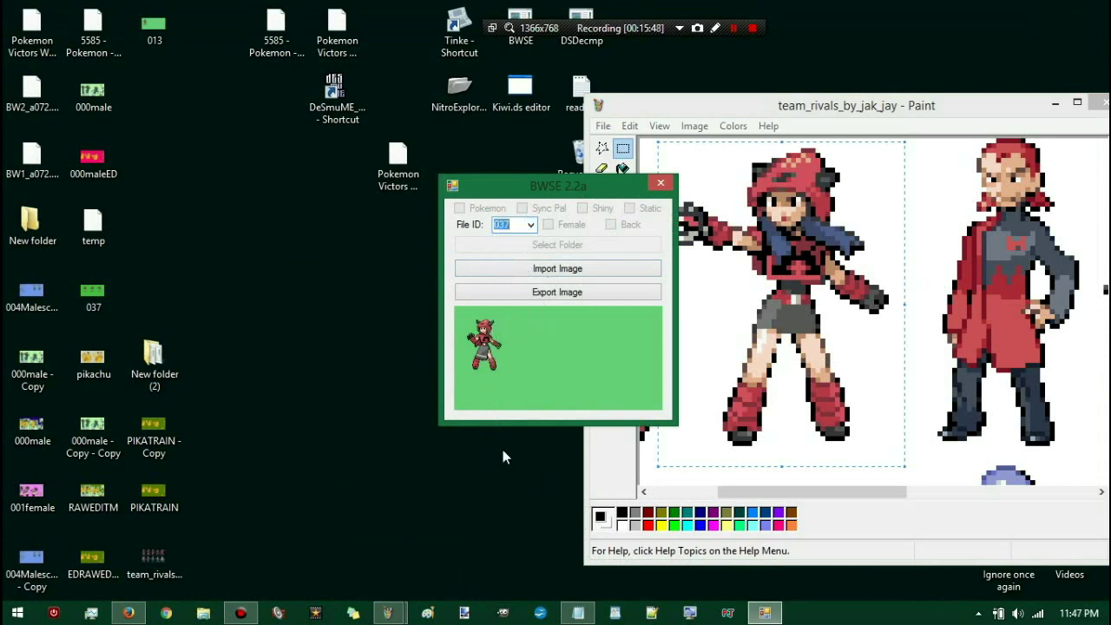
pyautogui.click(579, 266)
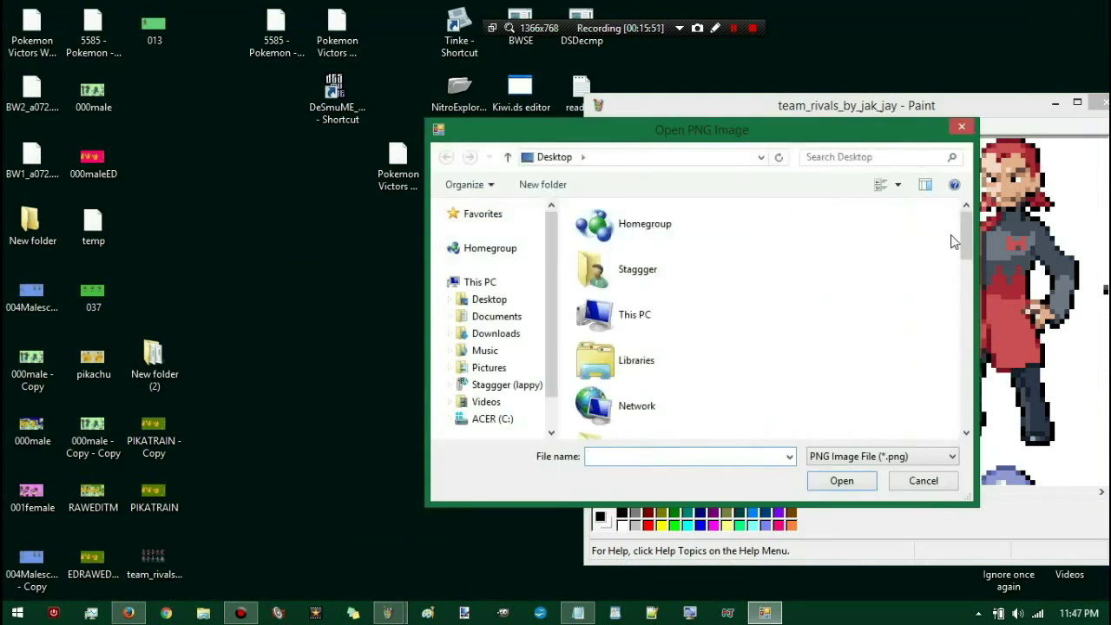
pyautogui.moveTo(961, 243); pyautogui.dragTo(984, 422)
pyautogui.scroll(3, 695, 365)
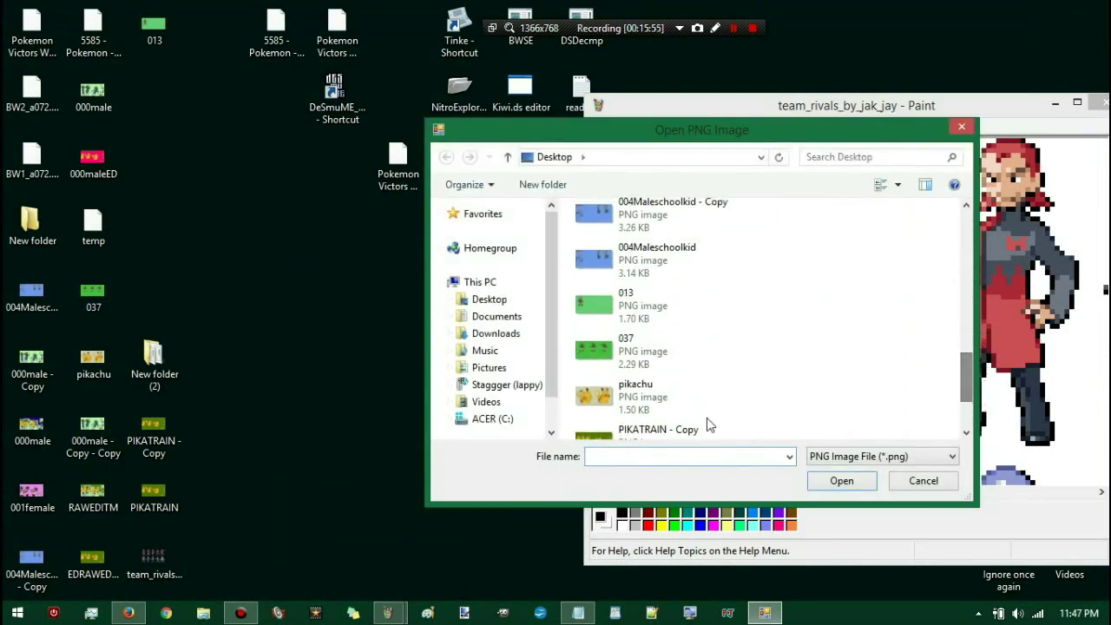
pyautogui.doubleClick(663, 347)
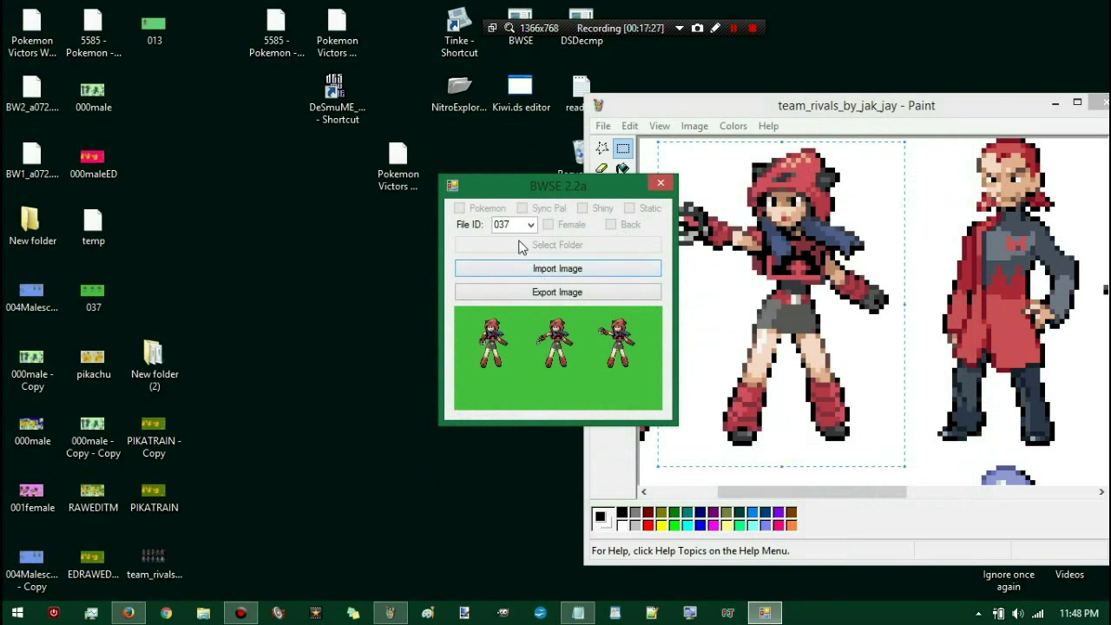
pyautogui.click(659, 183)
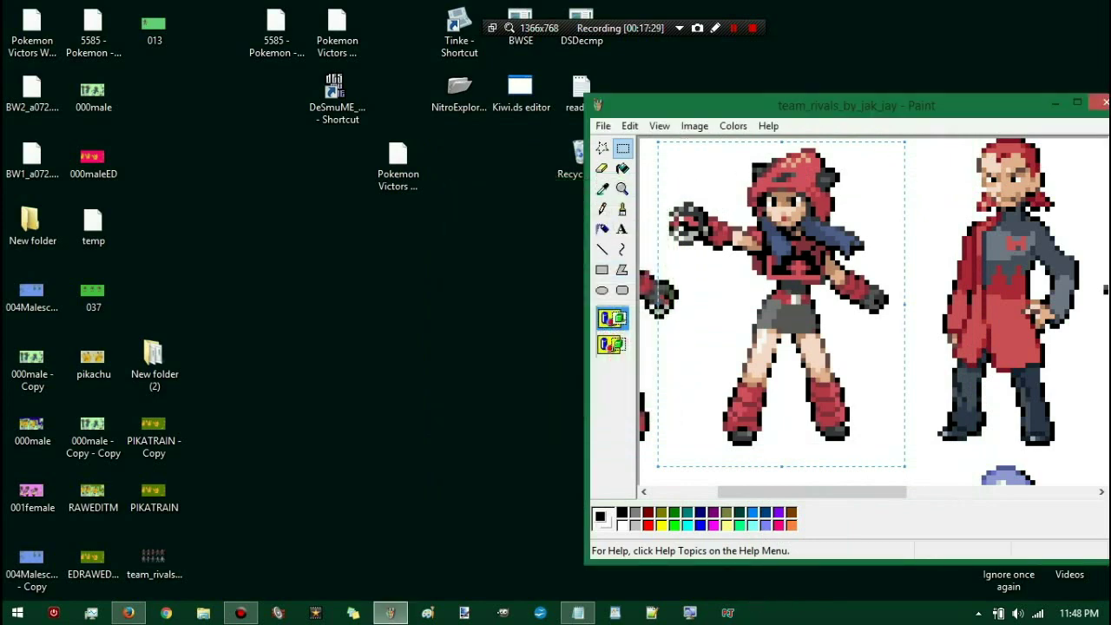
pyautogui.click(390, 613)
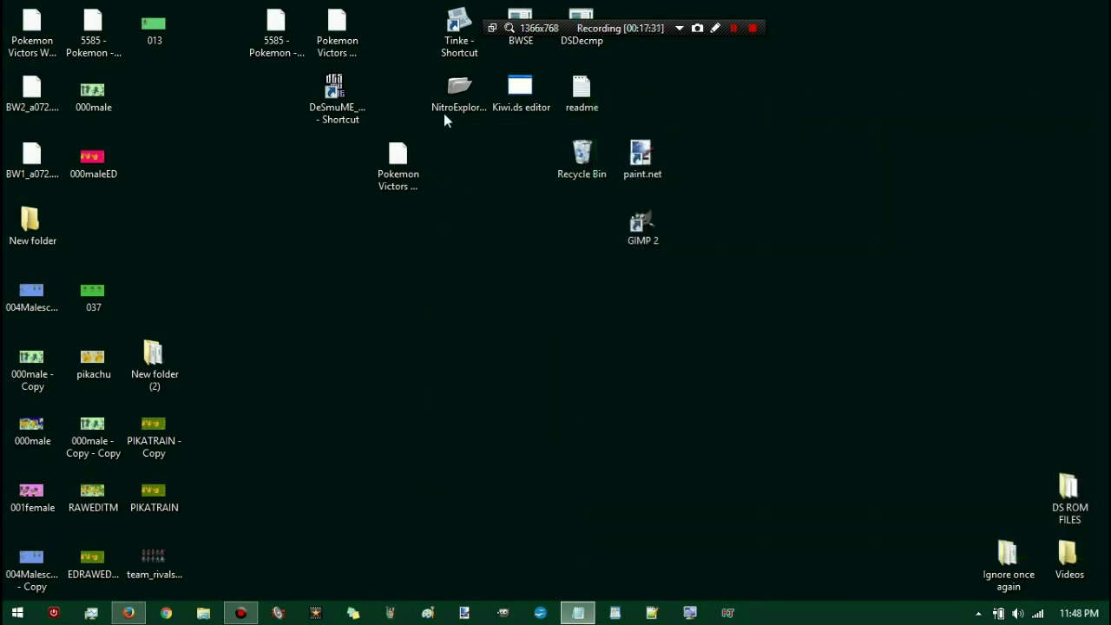
# Step: Launch the Kiwi.ds editor and choose the BW1_a072.narc folder inside New folder as the source for making a NARC file
pyautogui.doubleClick(518, 90)
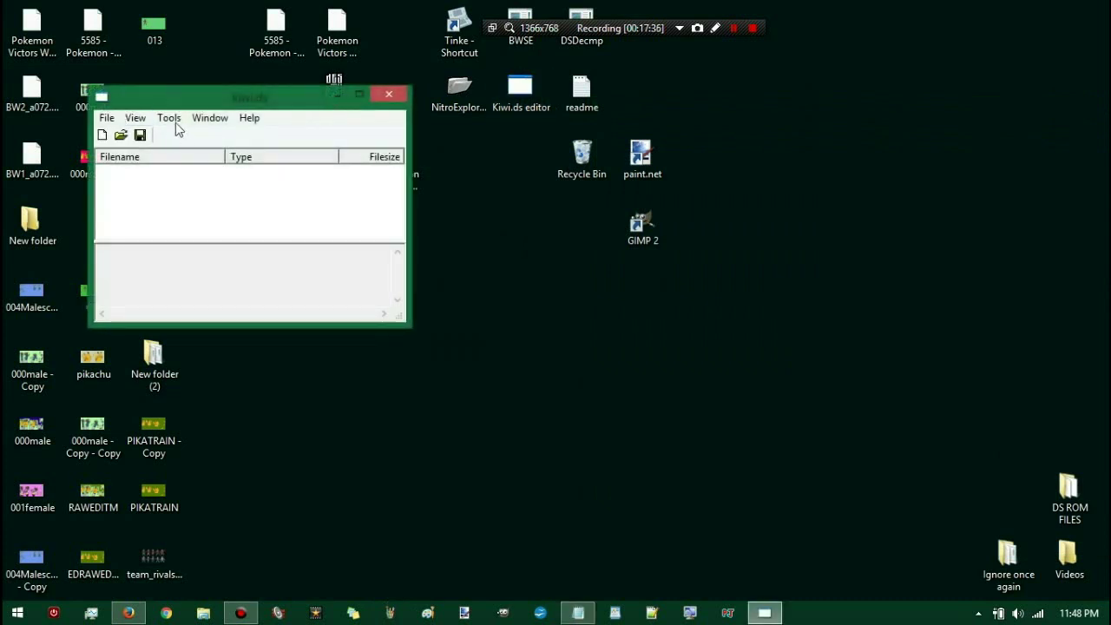
pyautogui.click(170, 118)
pyautogui.click(195, 247)
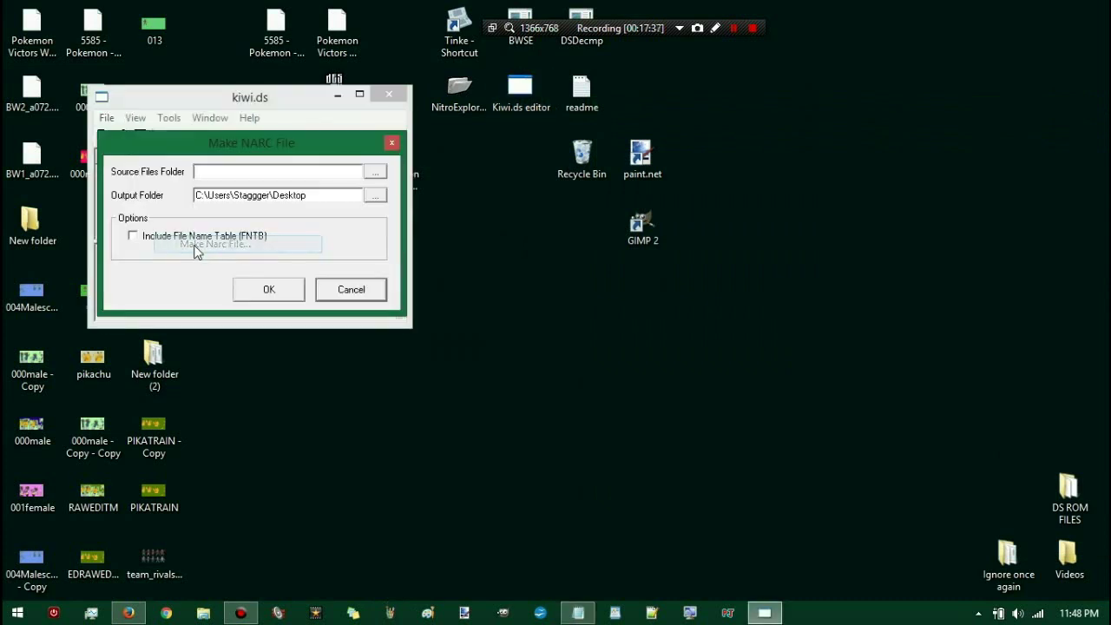
pyautogui.click(375, 173)
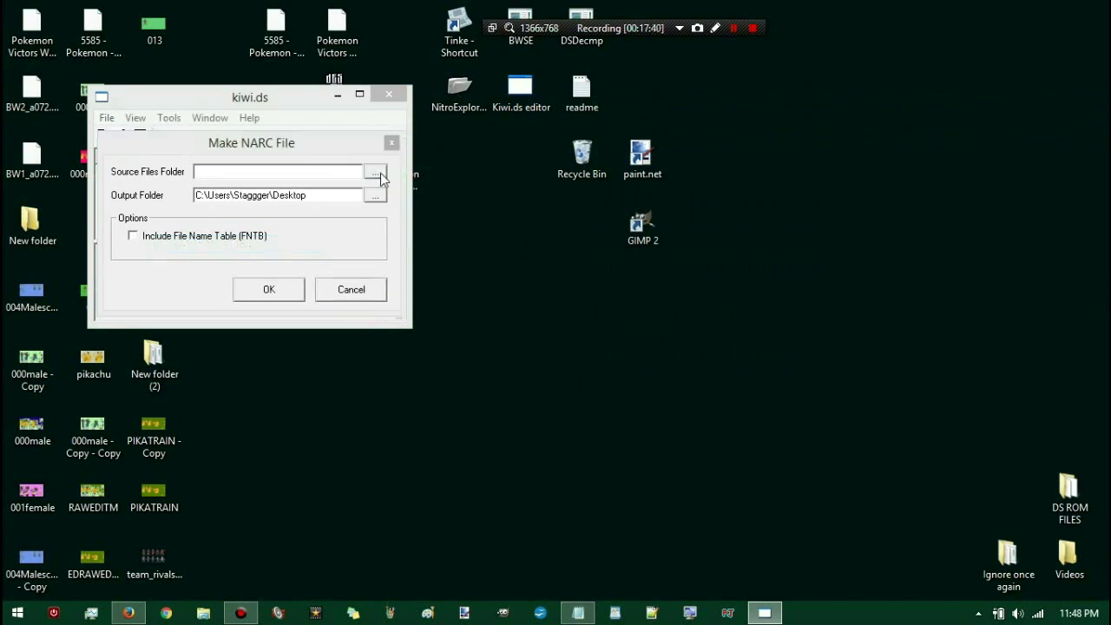
pyautogui.moveTo(665, 323); pyautogui.dragTo(668, 348)
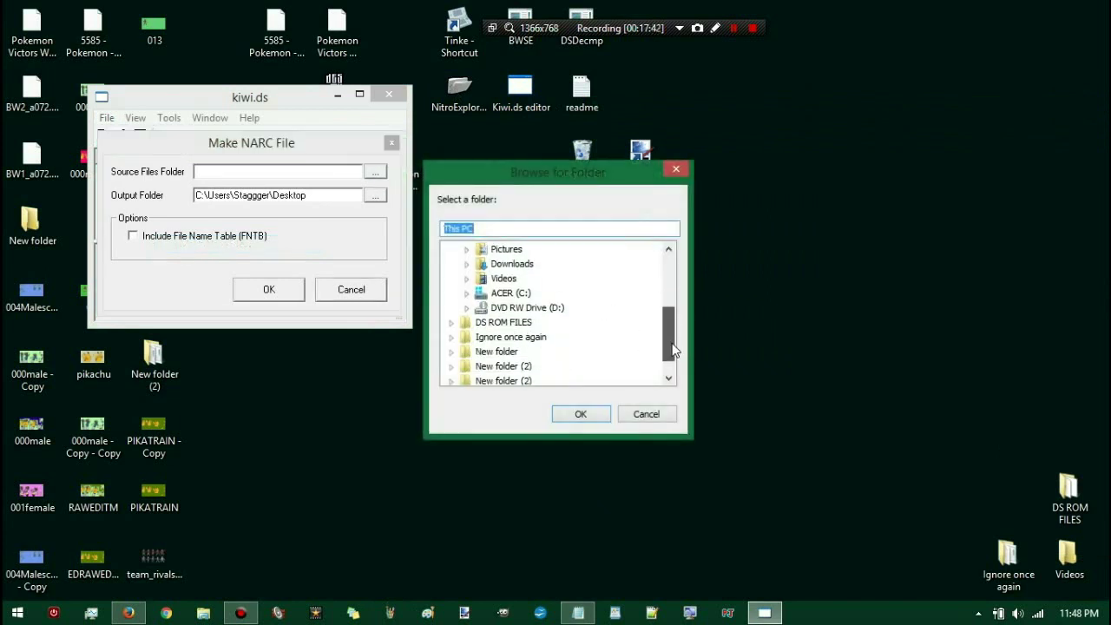
pyautogui.click(451, 353)
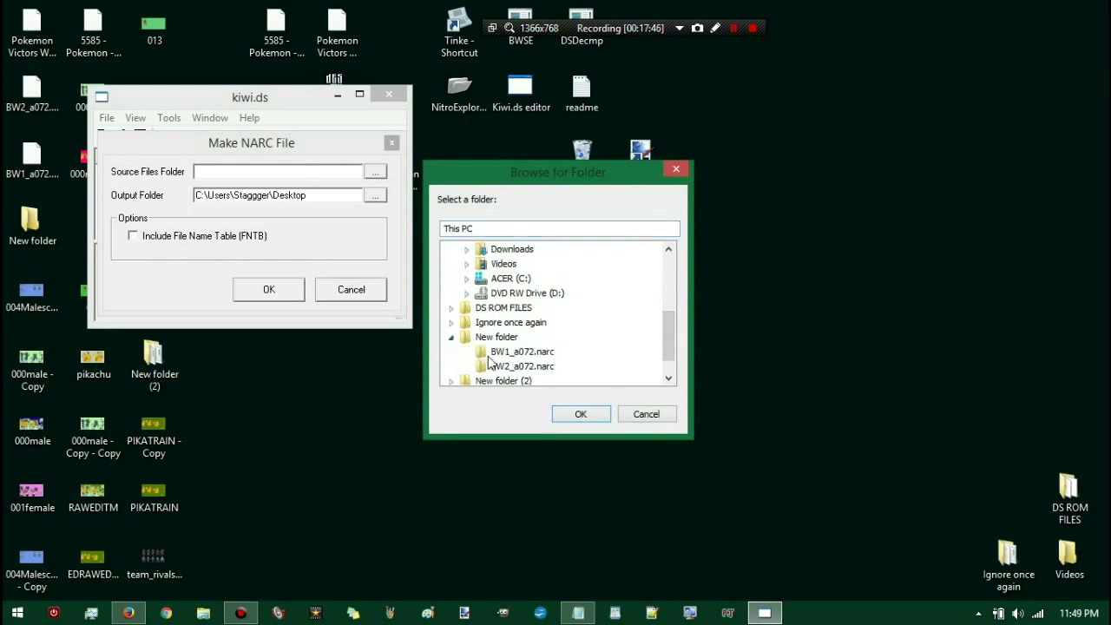
pyautogui.click(490, 357)
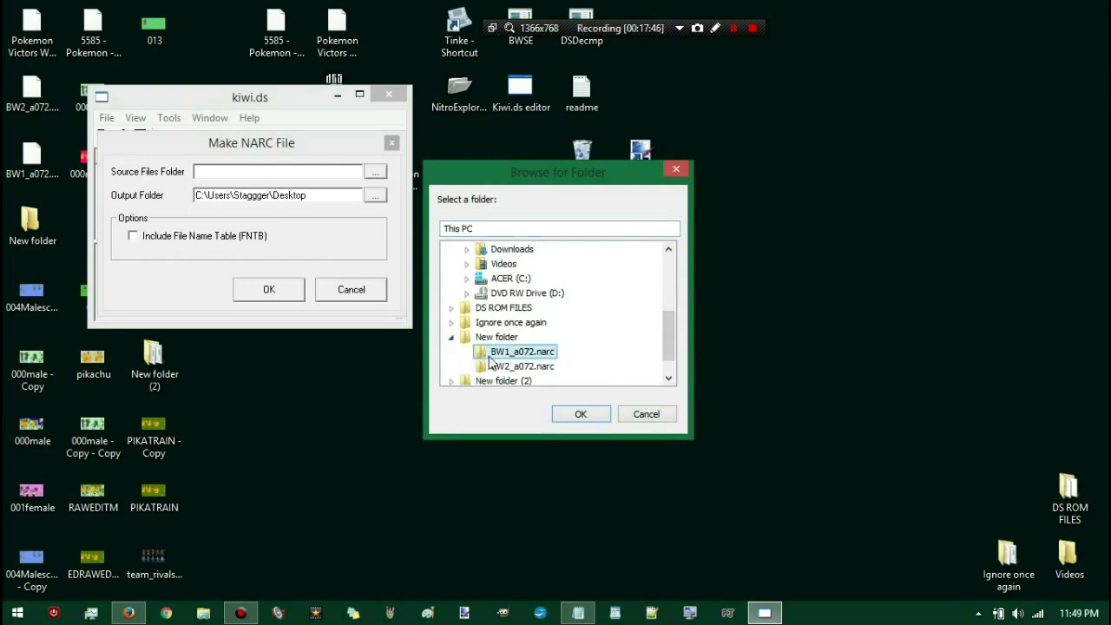
pyautogui.click(573, 414)
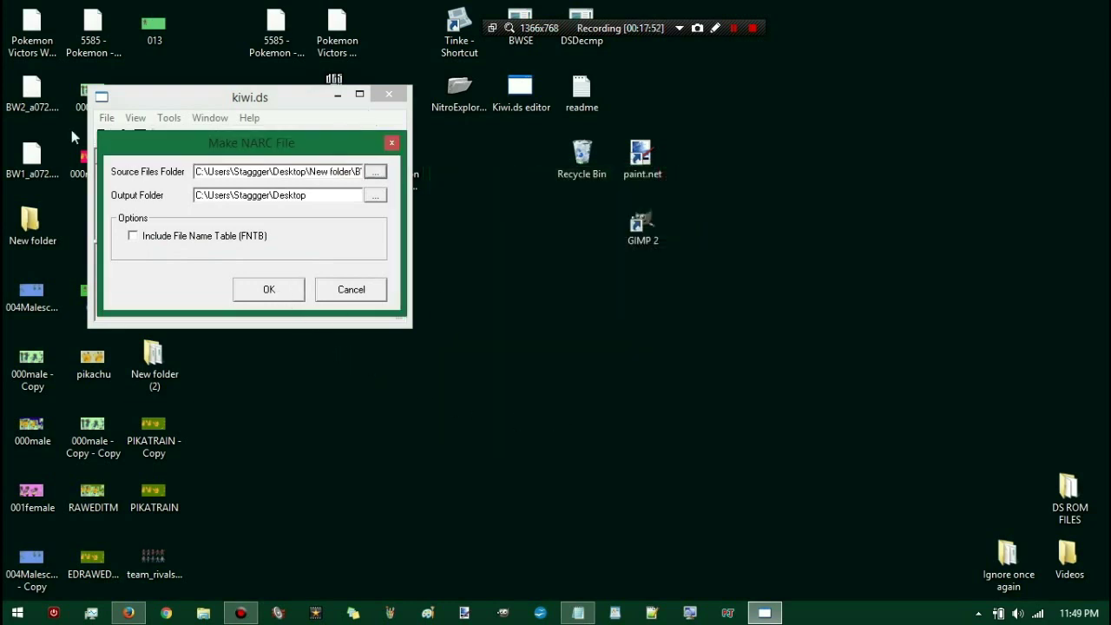
# Step: Move the old BW1_a072.narc desktop file to the Recycle Bin and build the new NARC file on the desktop
pyautogui.moveTo(31, 158); pyautogui.dragTo(589, 159)
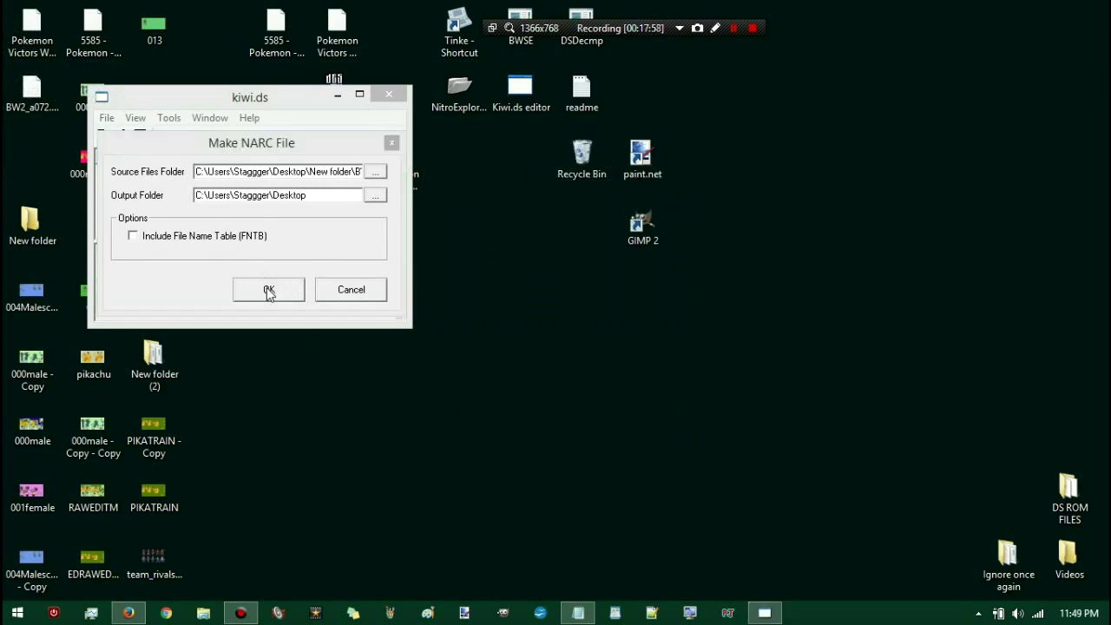
pyautogui.click(268, 291)
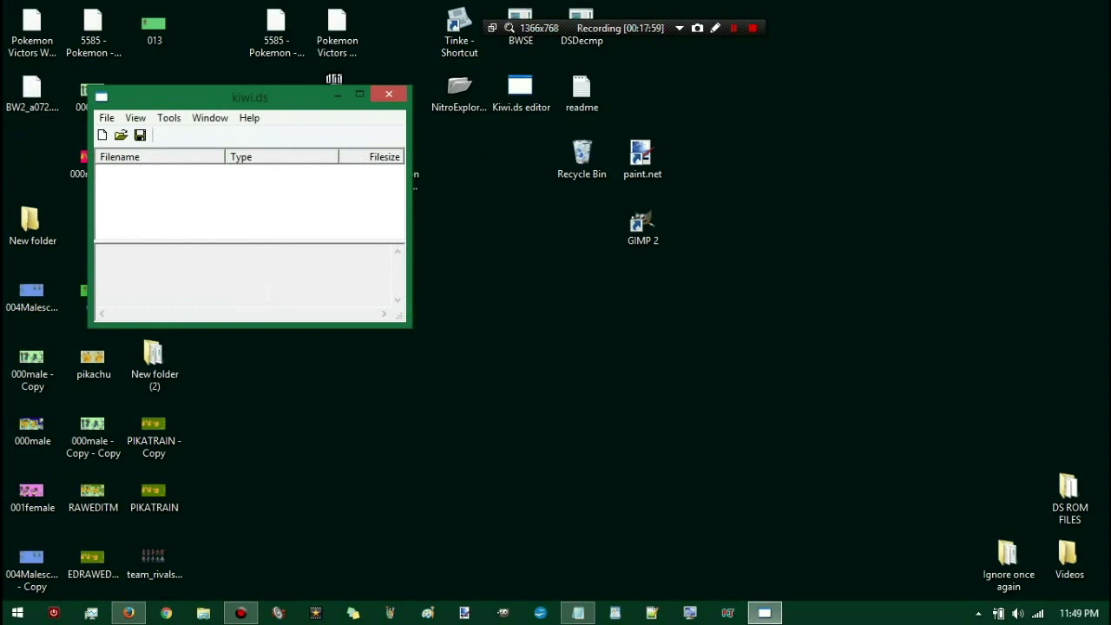
pyautogui.click(390, 95)
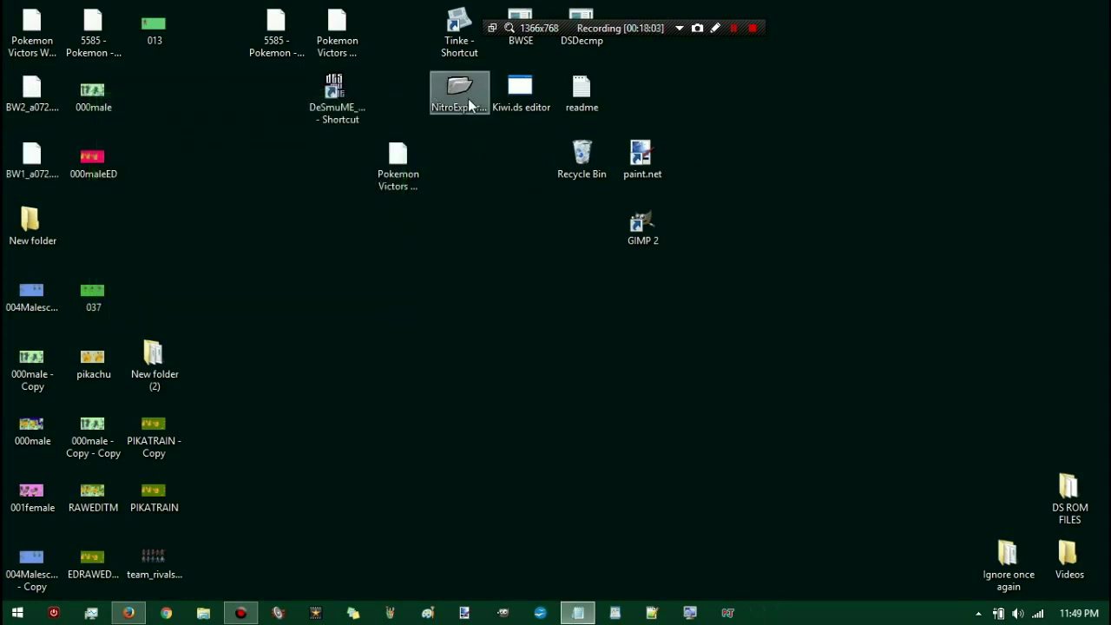
# Step: Launch Nitro Explorer 2 and load the 5585 - Pokemon - Black Version ROM dated 6/15/2017 from the desktop
pyautogui.doubleClick(460, 91)
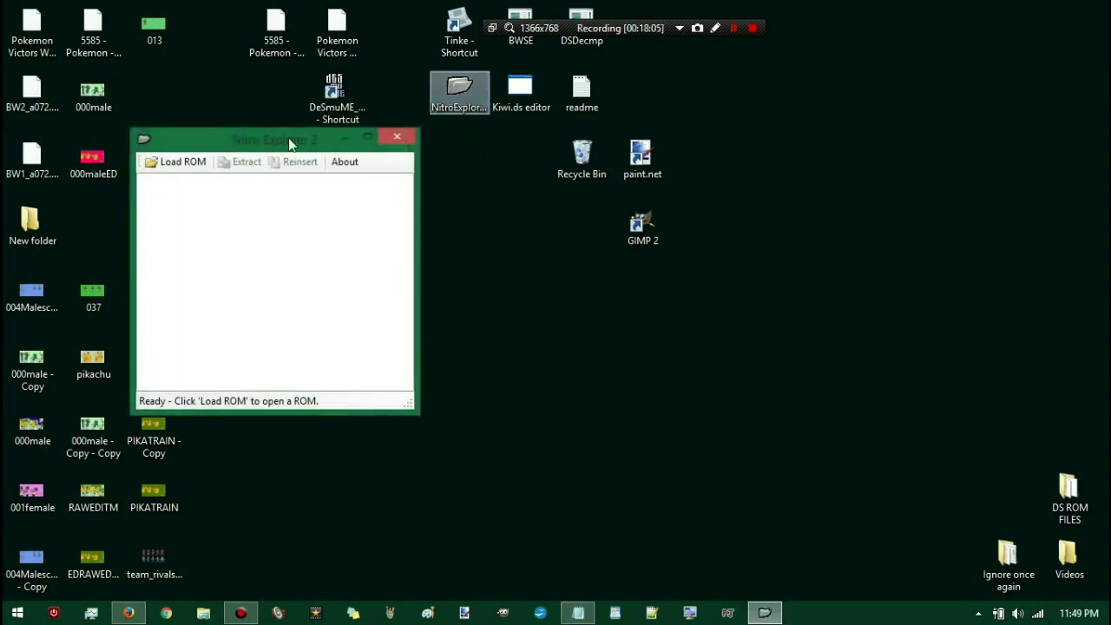
pyautogui.click(165, 163)
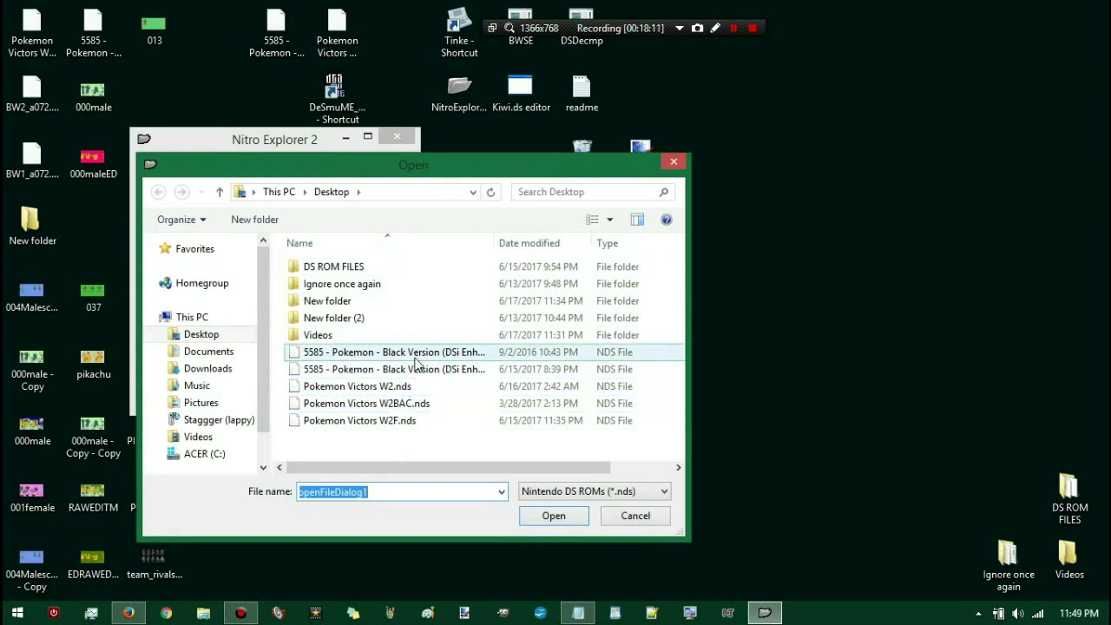
pyautogui.click(418, 371)
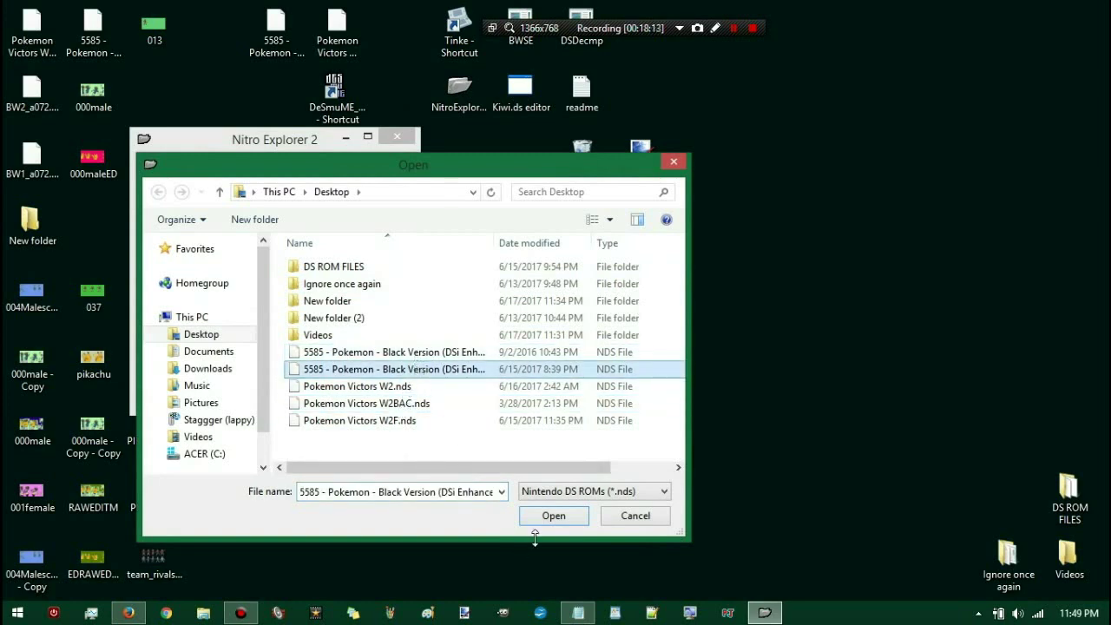
pyautogui.click(578, 519)
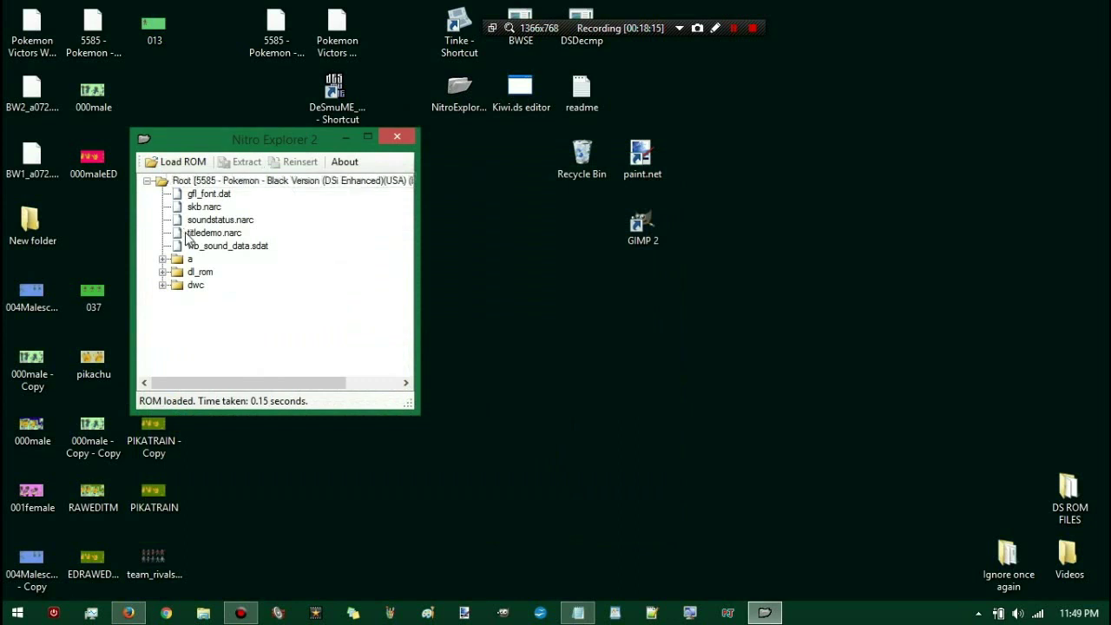
# Step: Reinsert BW1_a072.narc over the ROM's file a/0/7/2 and close Nitro Explorer 2
pyautogui.click(163, 259)
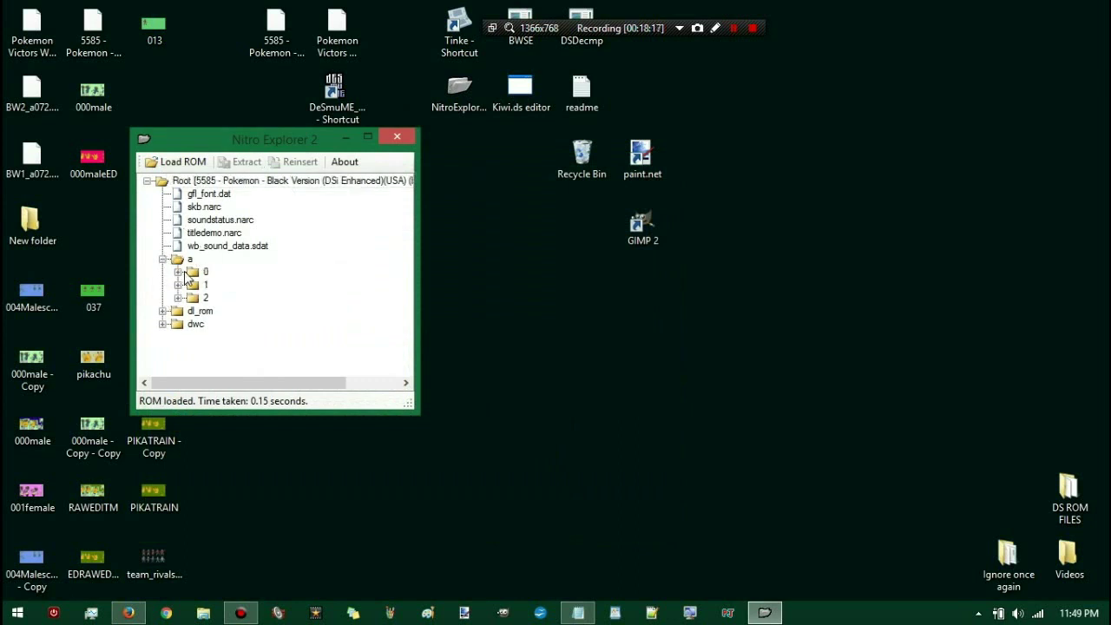
pyautogui.click(178, 272)
pyautogui.click(194, 338)
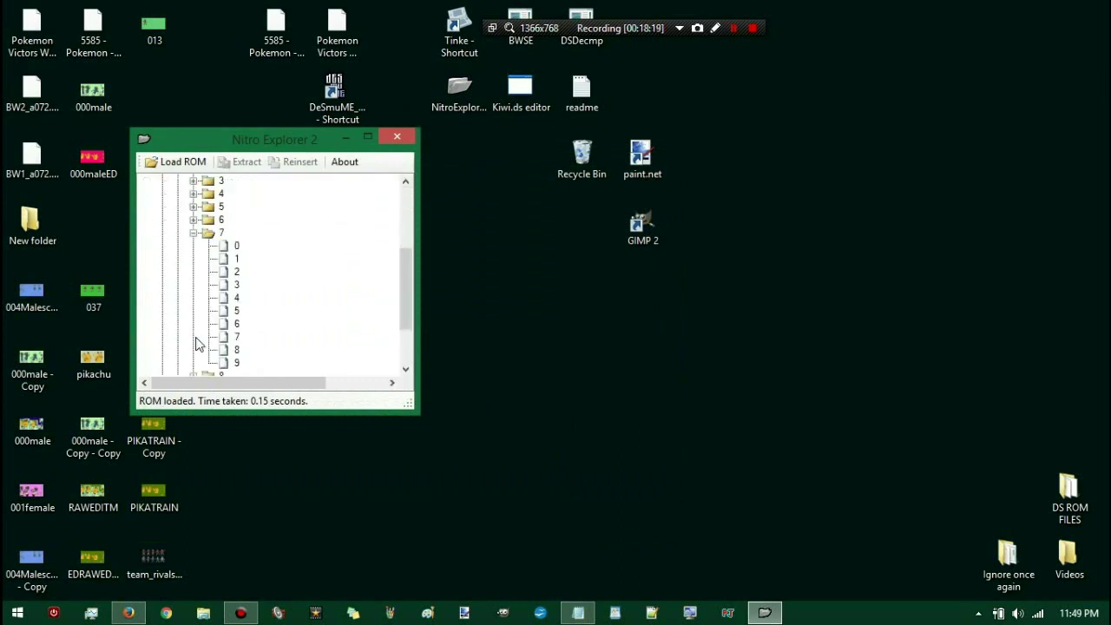
pyautogui.click(232, 272)
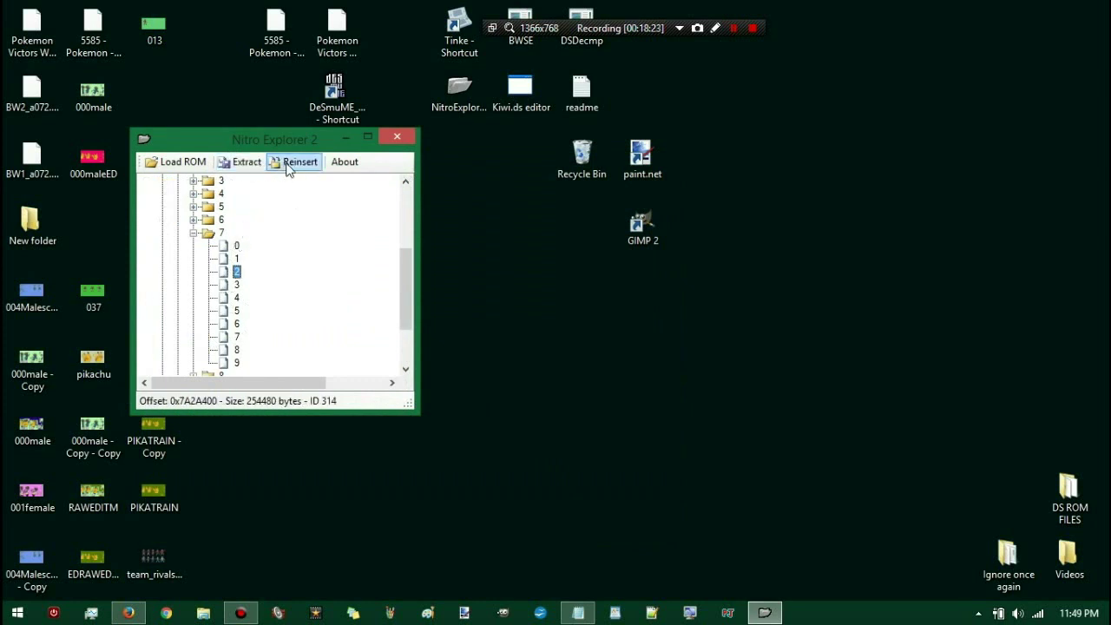
pyautogui.click(289, 165)
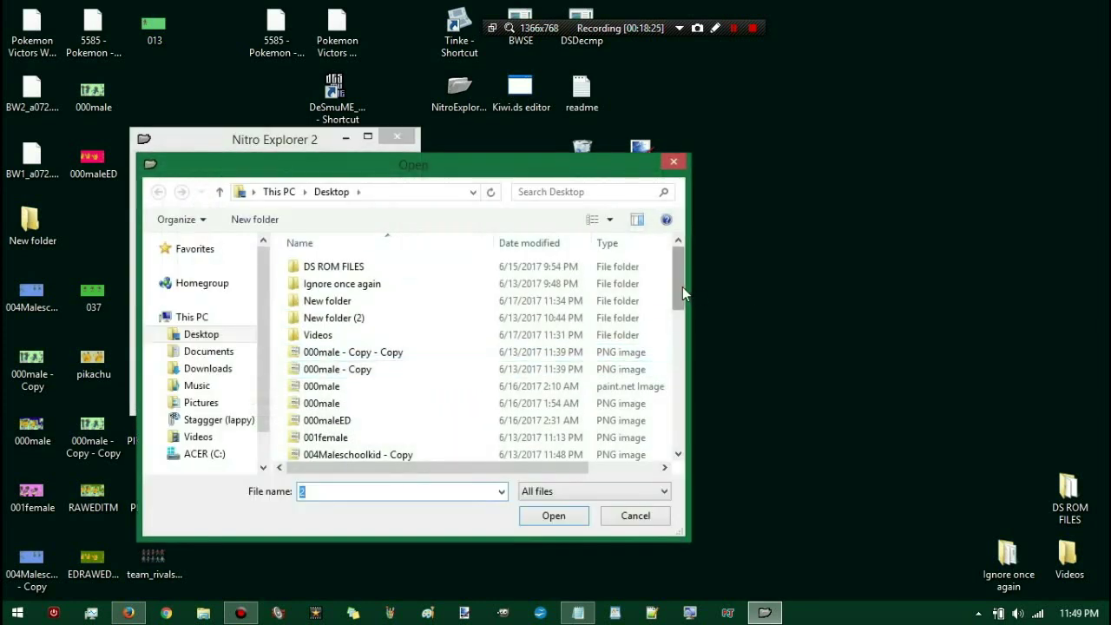
pyautogui.moveTo(682, 286); pyautogui.dragTo(676, 378)
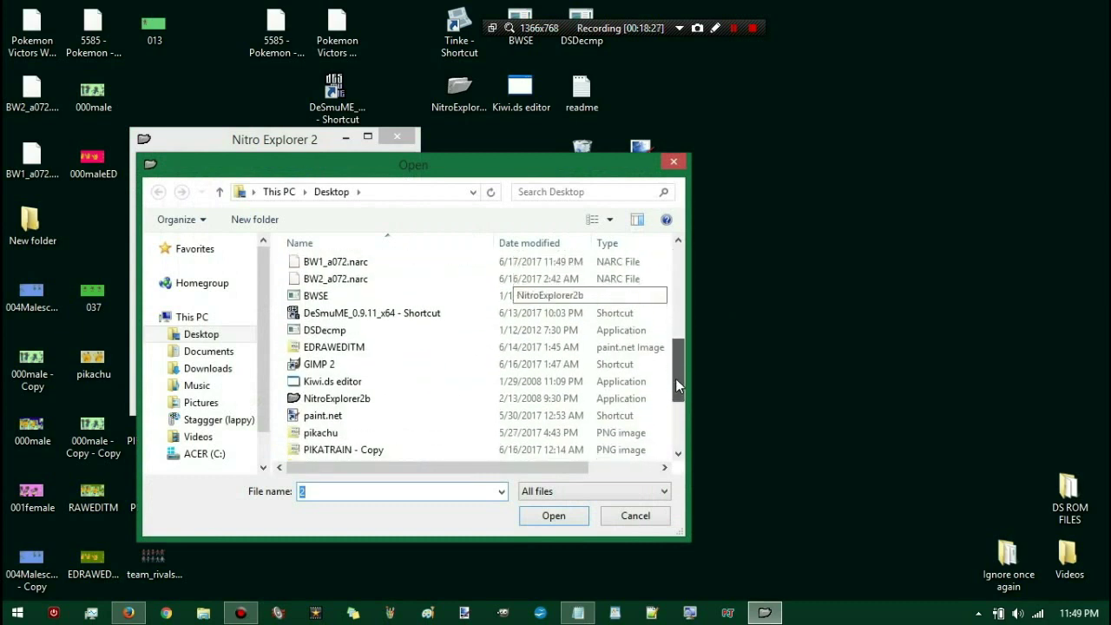
pyautogui.click(422, 272)
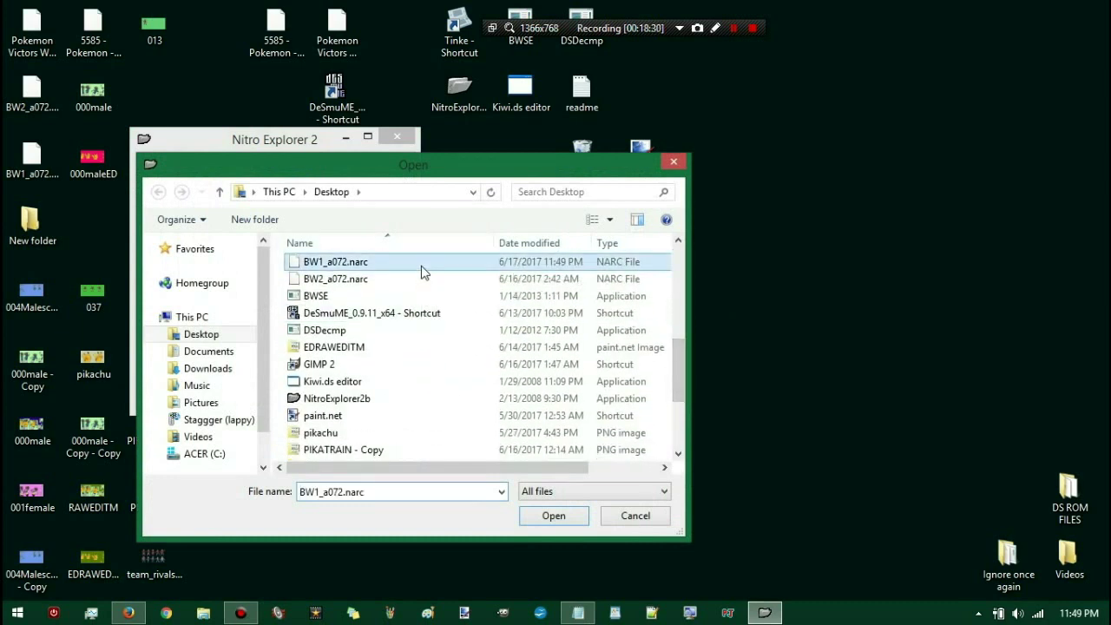
pyautogui.click(554, 516)
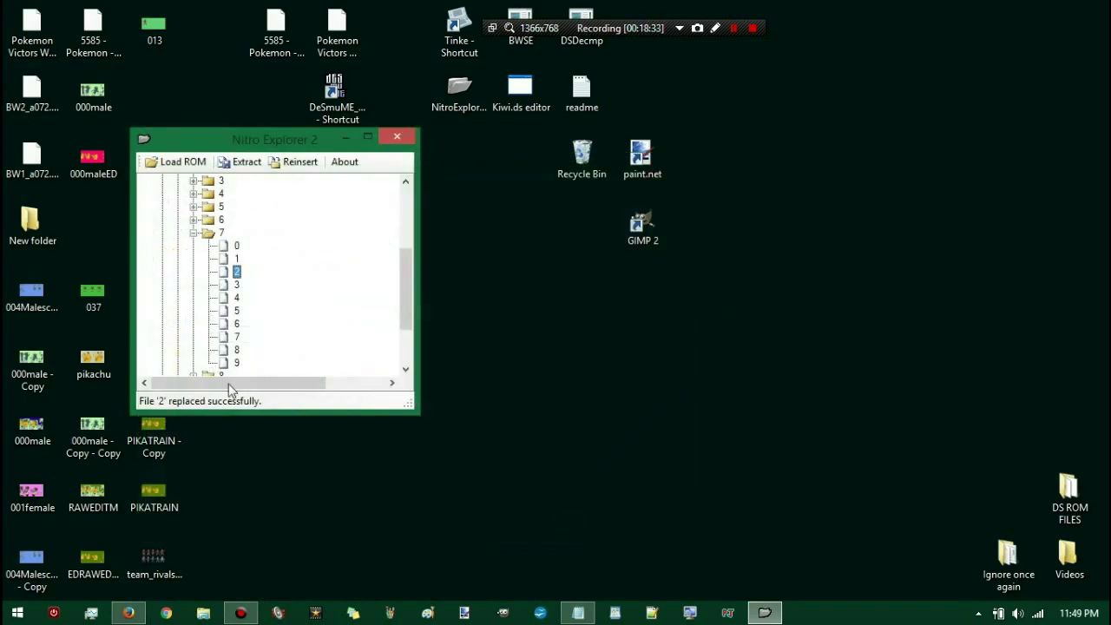
pyautogui.click(392, 142)
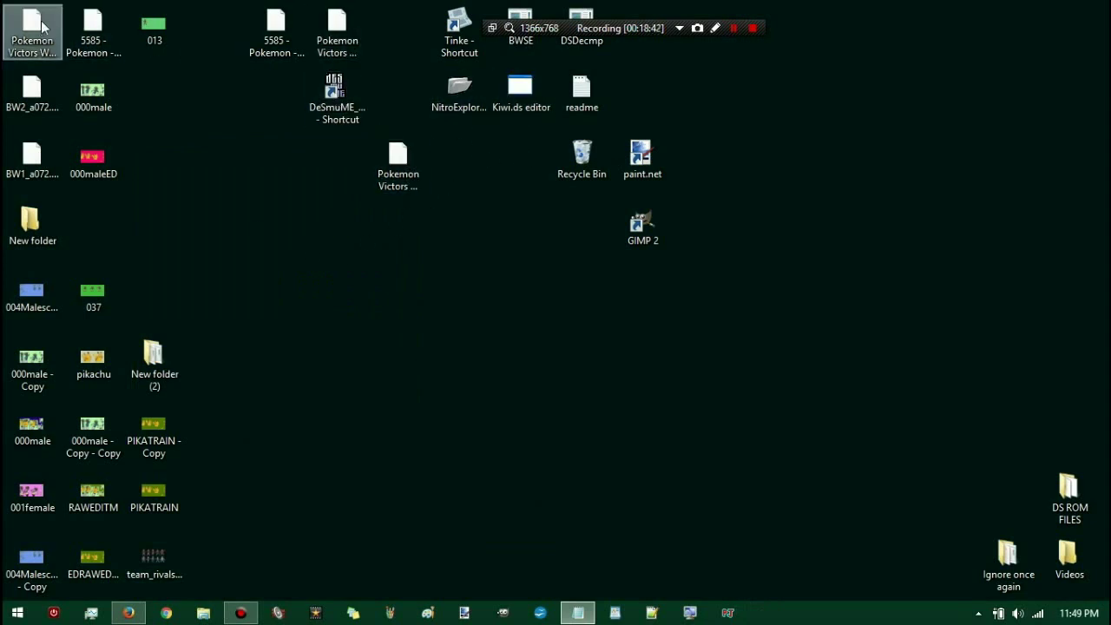
# Step: Launch the DeSmuME emulator and move its window up beside the desktop ROM files
pyautogui.click(92, 35)
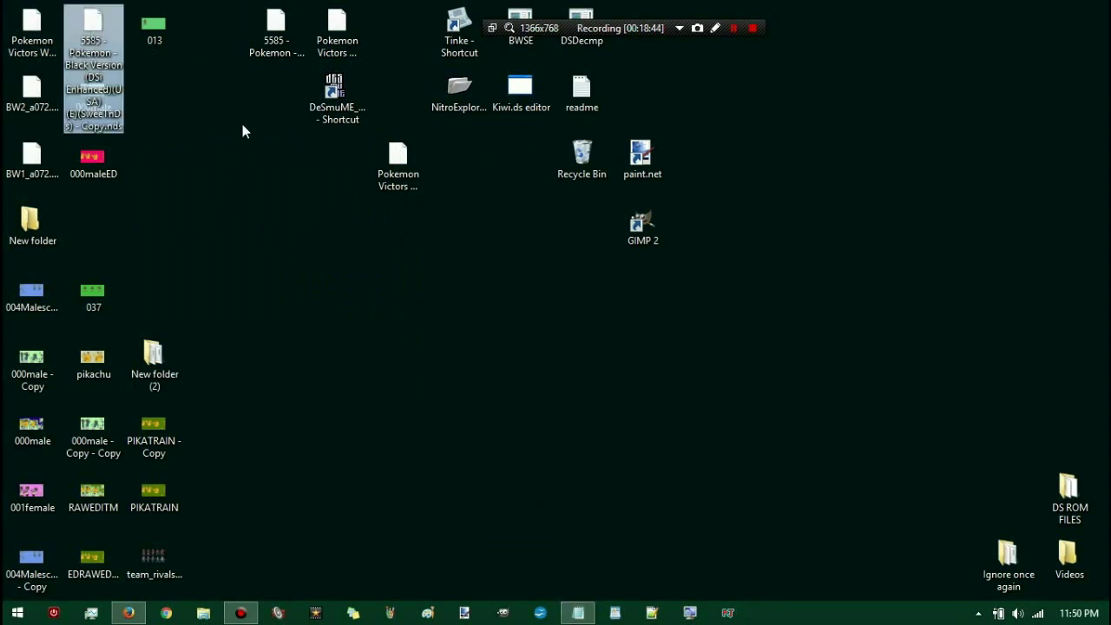
pyautogui.moveTo(278, 30); pyautogui.dragTo(345, 104)
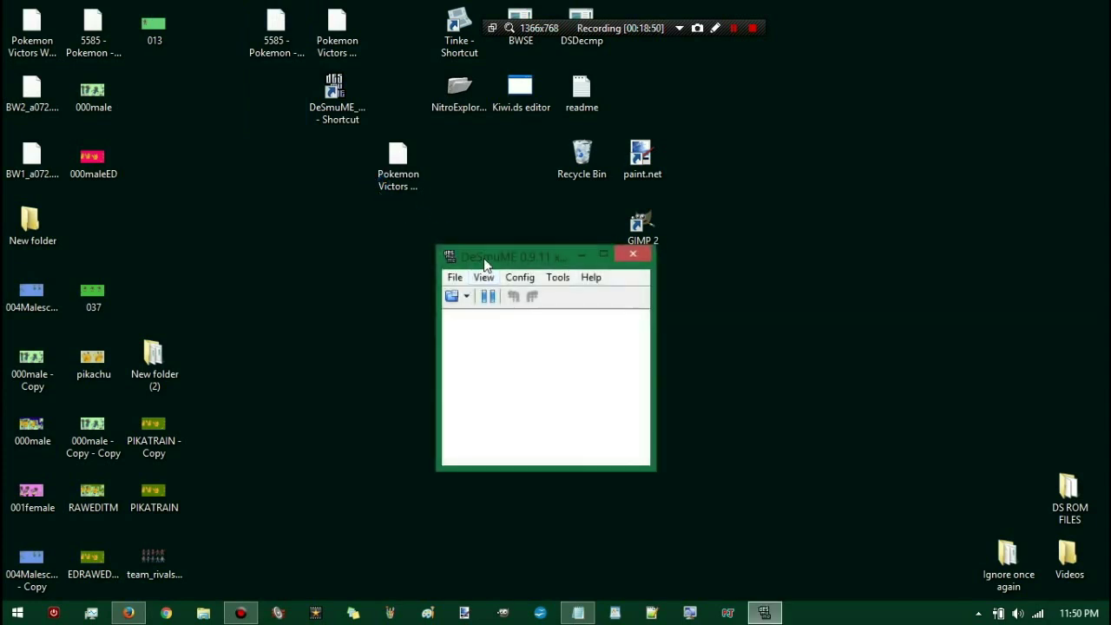
pyautogui.moveTo(484, 263); pyautogui.dragTo(335, 133)
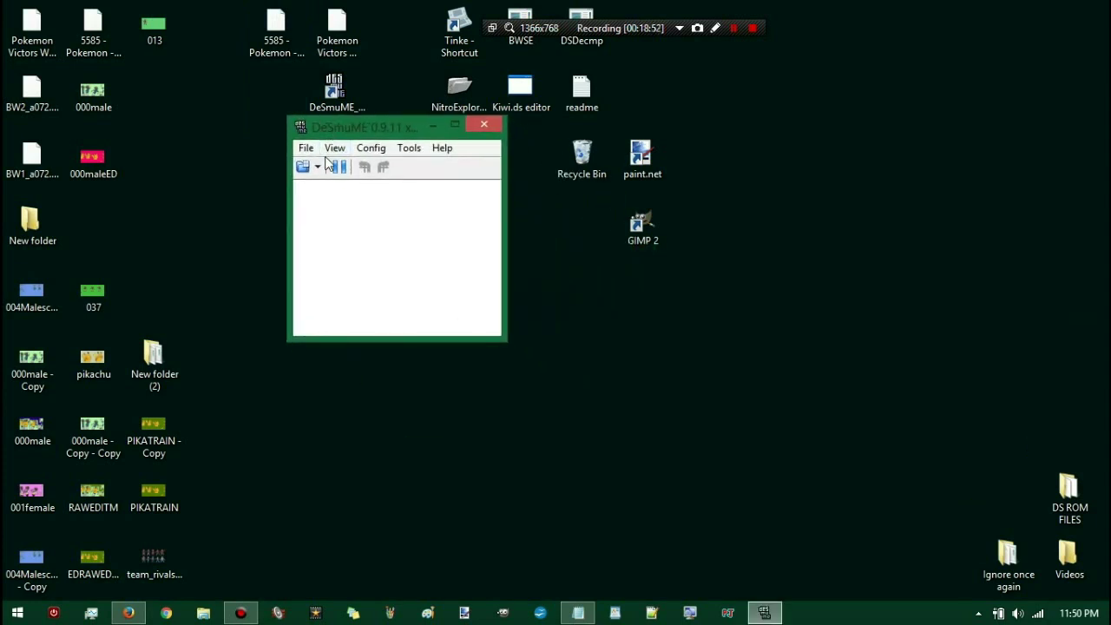
# Step: Enlarge the emulator's display with one of the preset window sizes
pyautogui.click(331, 149)
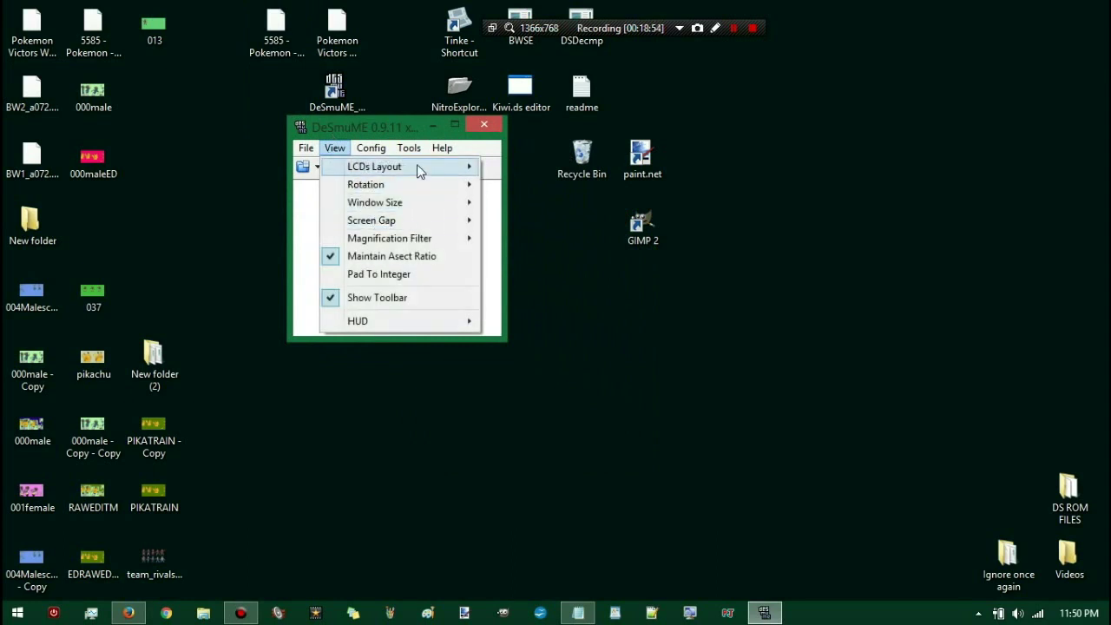
pyautogui.moveTo(418, 165)
pyautogui.moveTo(447, 202)
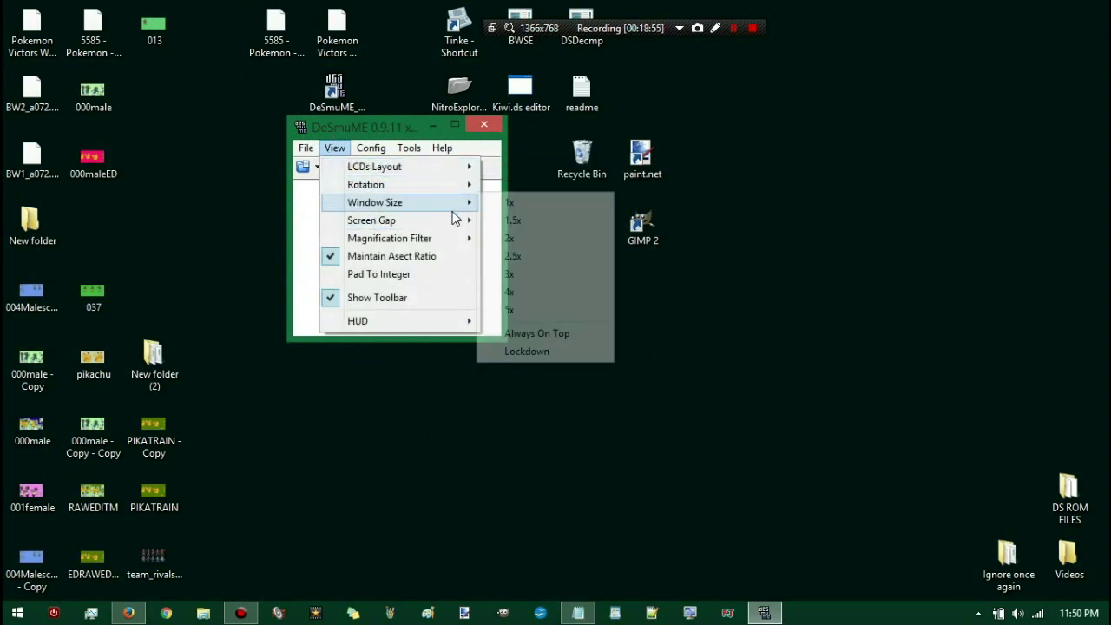
pyautogui.click(559, 229)
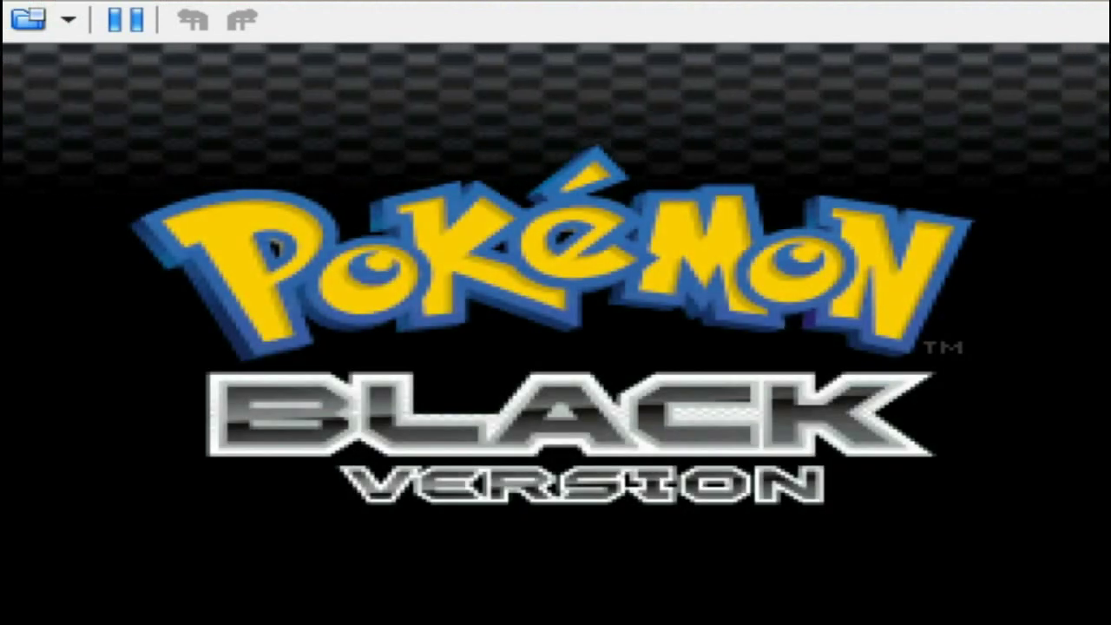
# Step: Continue the saved Pokemon Black game from the title screen and start the battle with the Nursery Aide
pyautogui.press('Return')
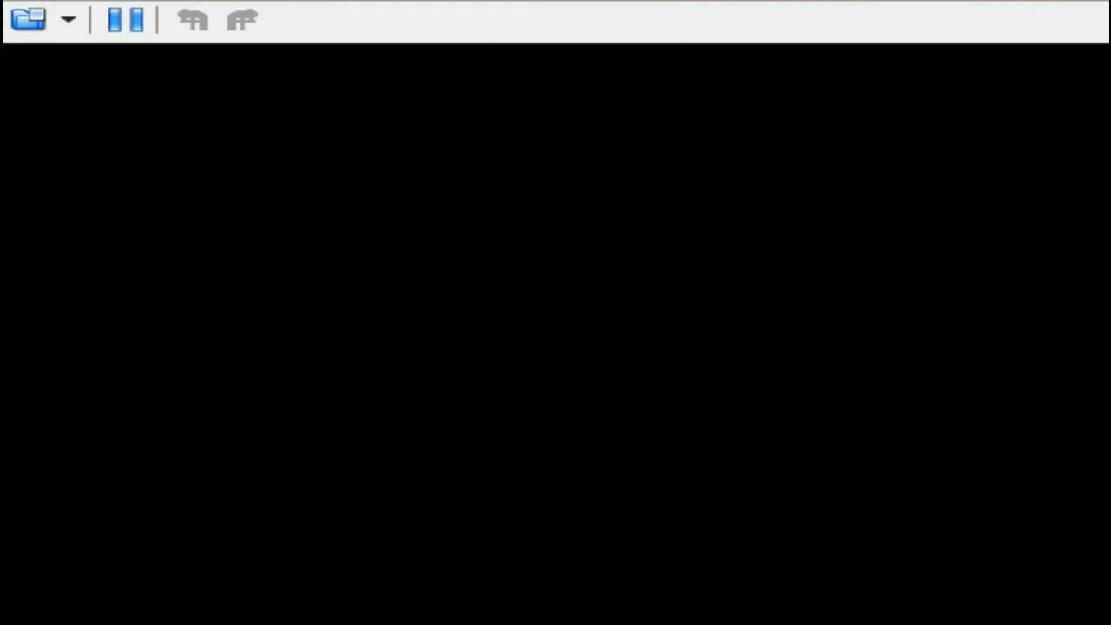
pyautogui.press('Return')
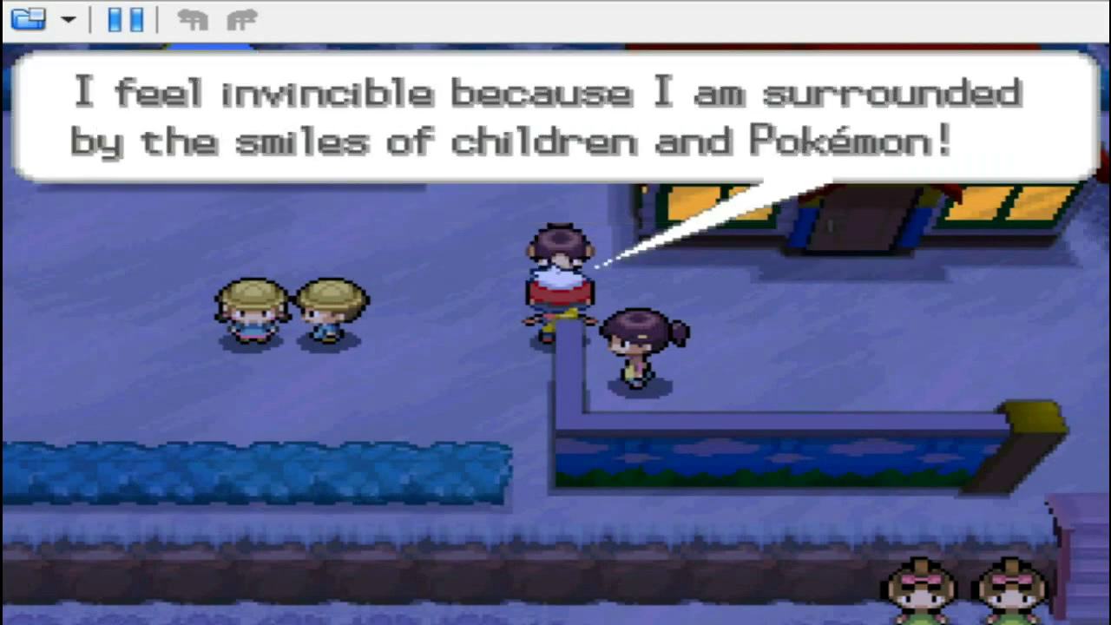
pyautogui.press('x')
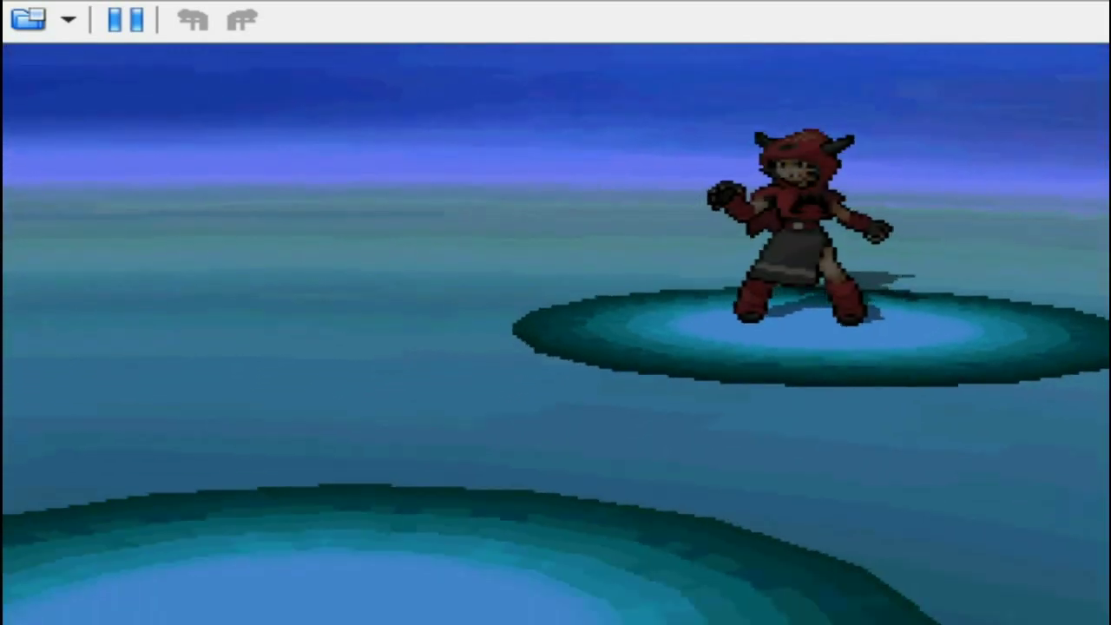
# Step: Pause and resume emulation to inspect the Nursery Aide's trainer sprite in the battle intro
pyautogui.press('Pause')
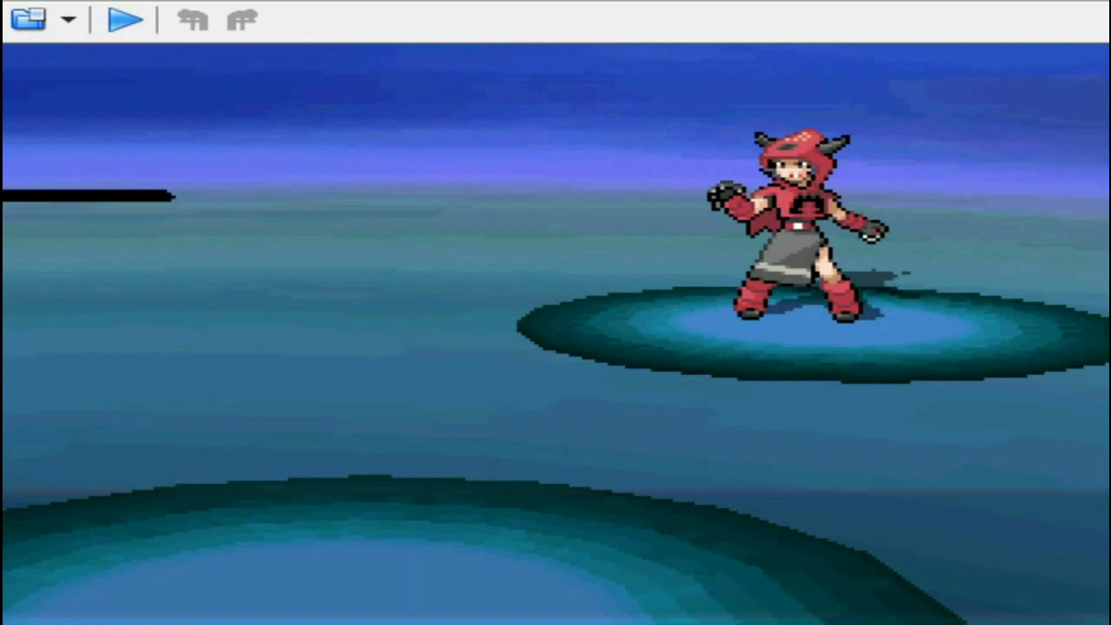
pyautogui.press('Pause')
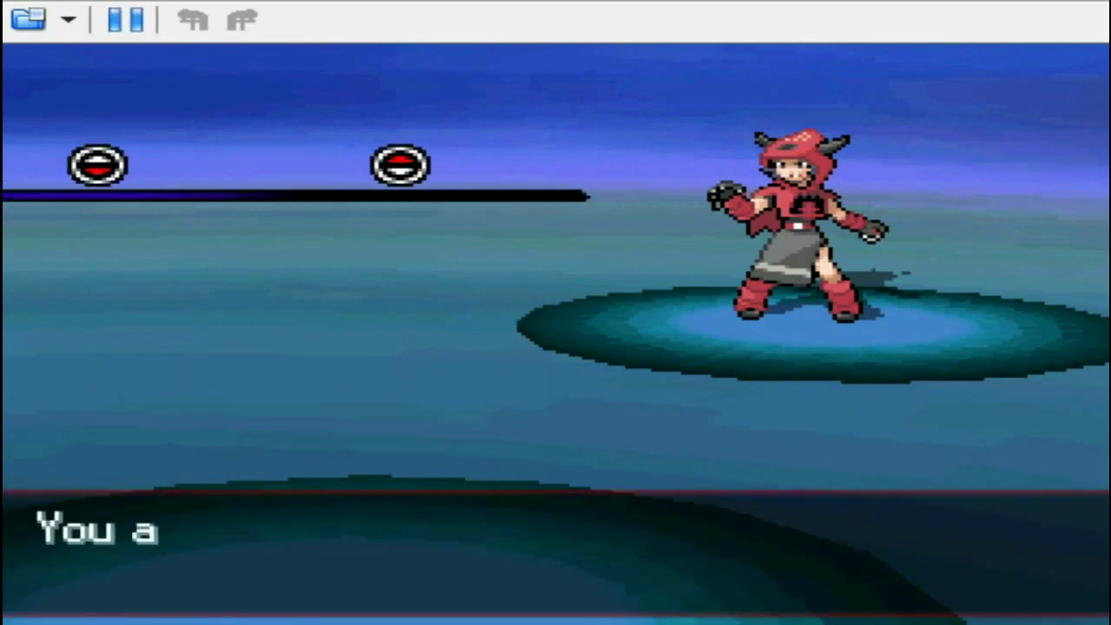
pyautogui.press('Pause')
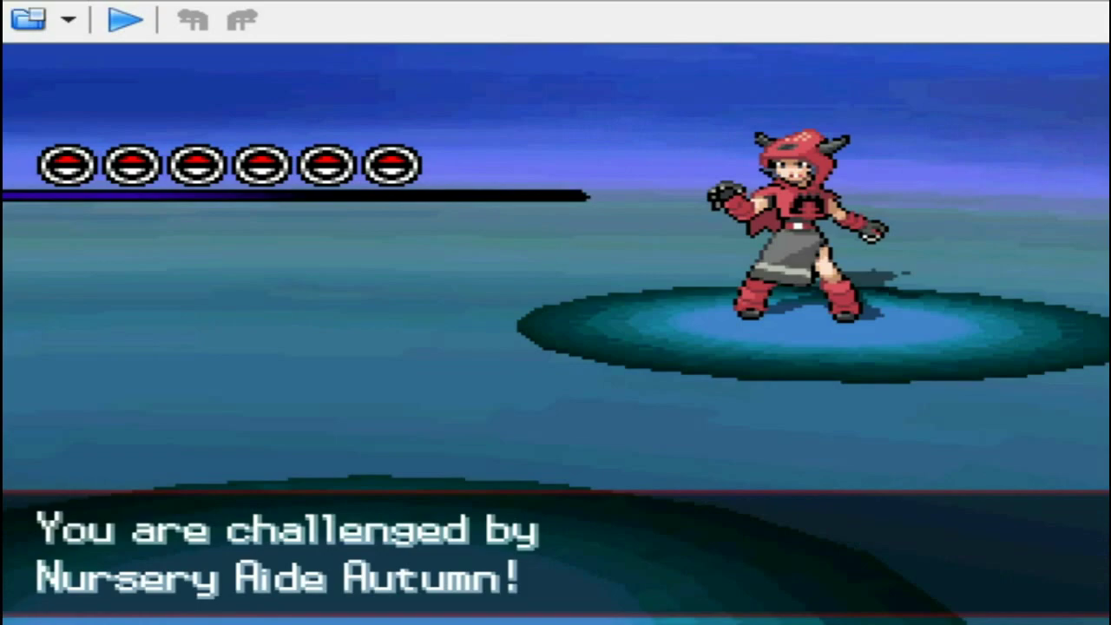
pyautogui.press('Pause')
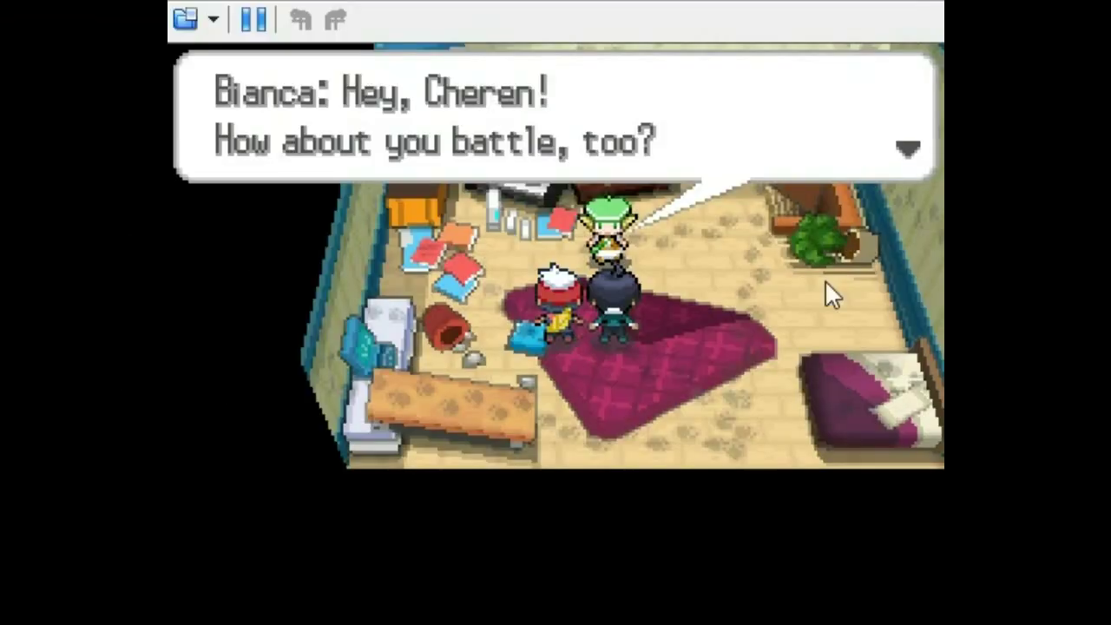
# Step: Advance the bedroom dialogue with Bianca and Cheren up to Cheren's battle challenge
pyautogui.press('Pause')
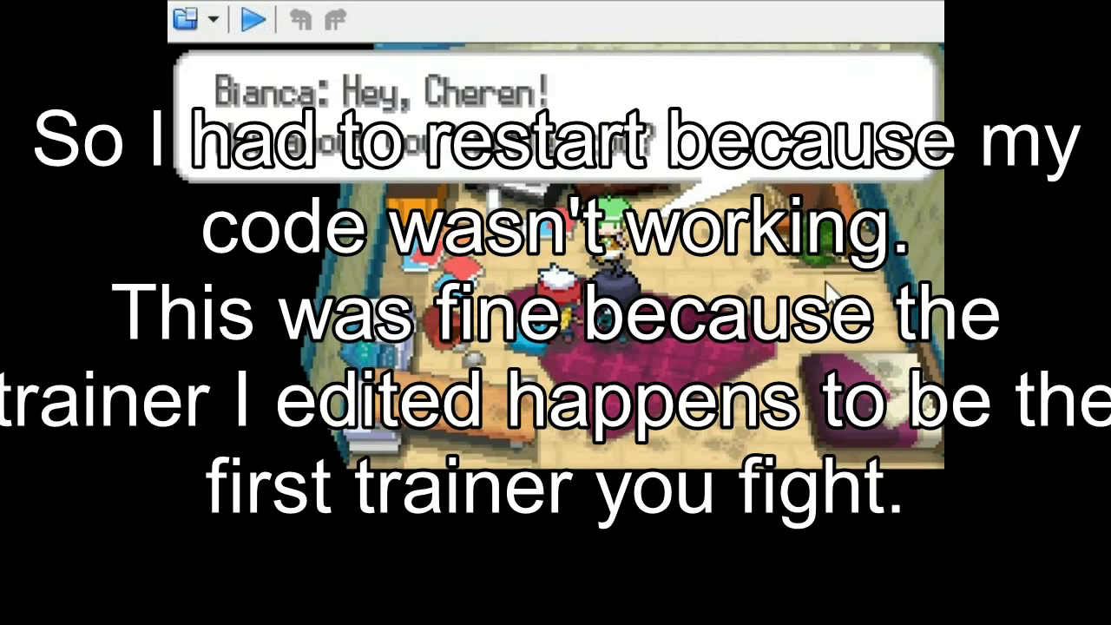
pyautogui.press('Pause')
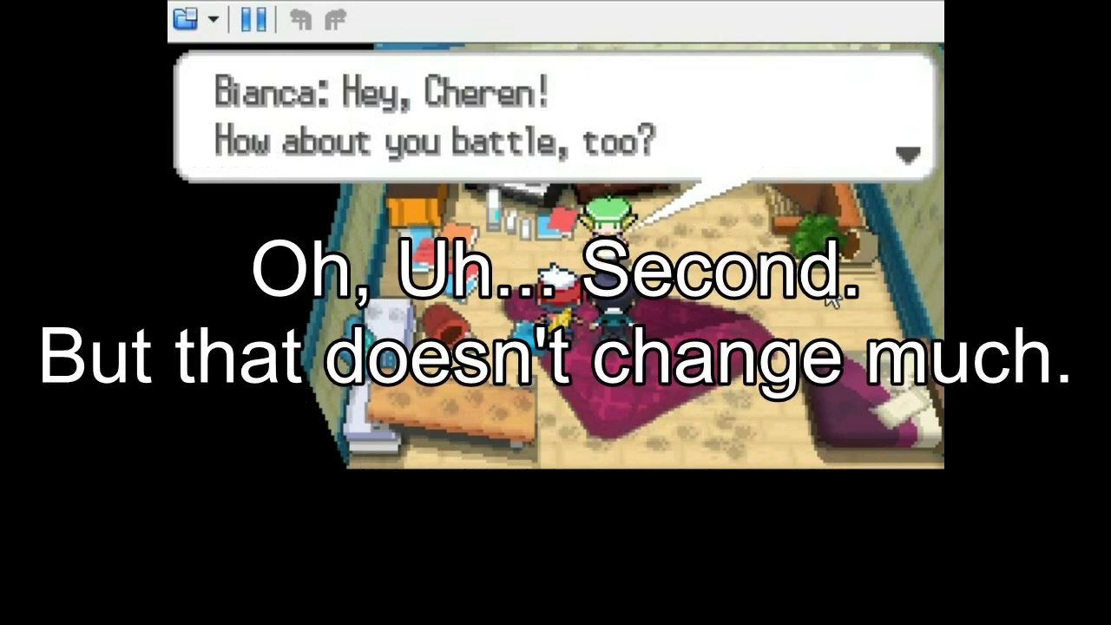
pyautogui.press('x')
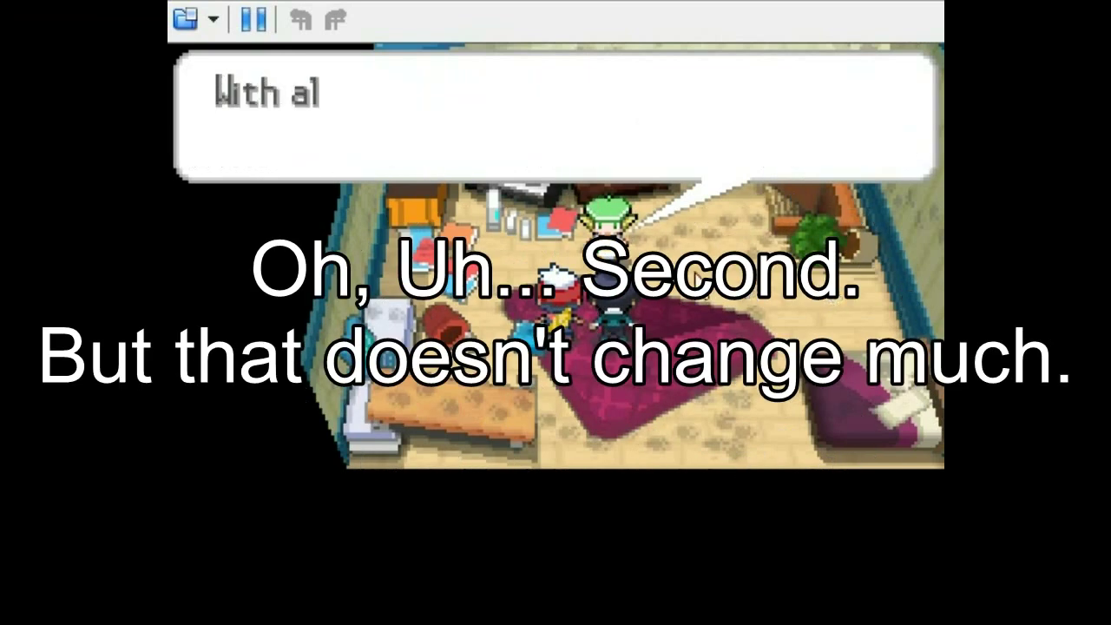
pyautogui.press('x')
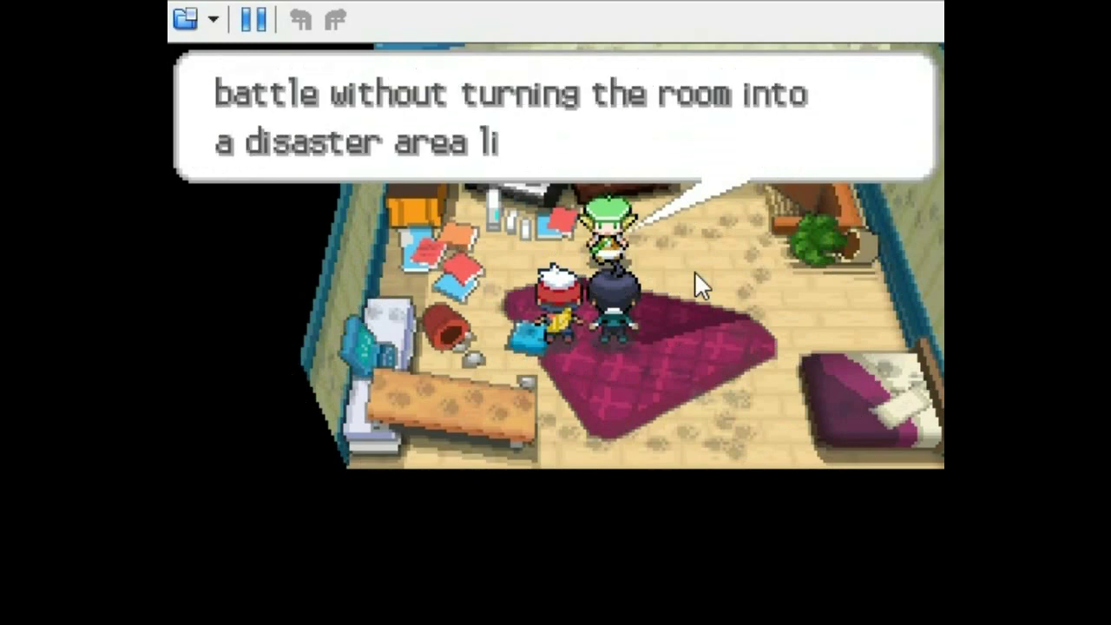
pyautogui.press('x')
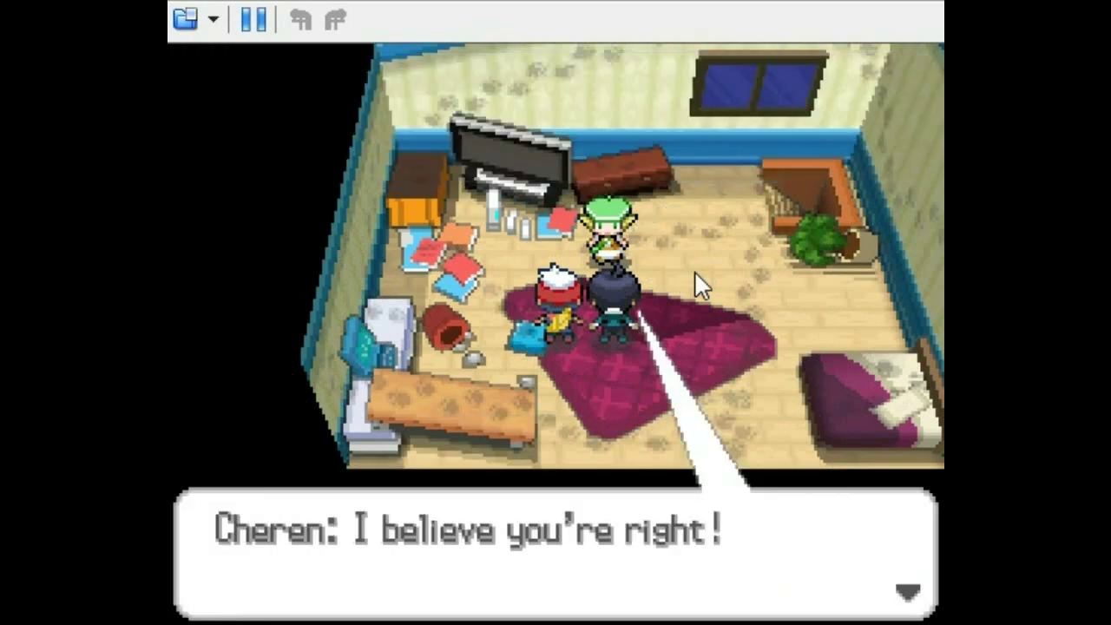
pyautogui.press('x')
pyautogui.press('x')
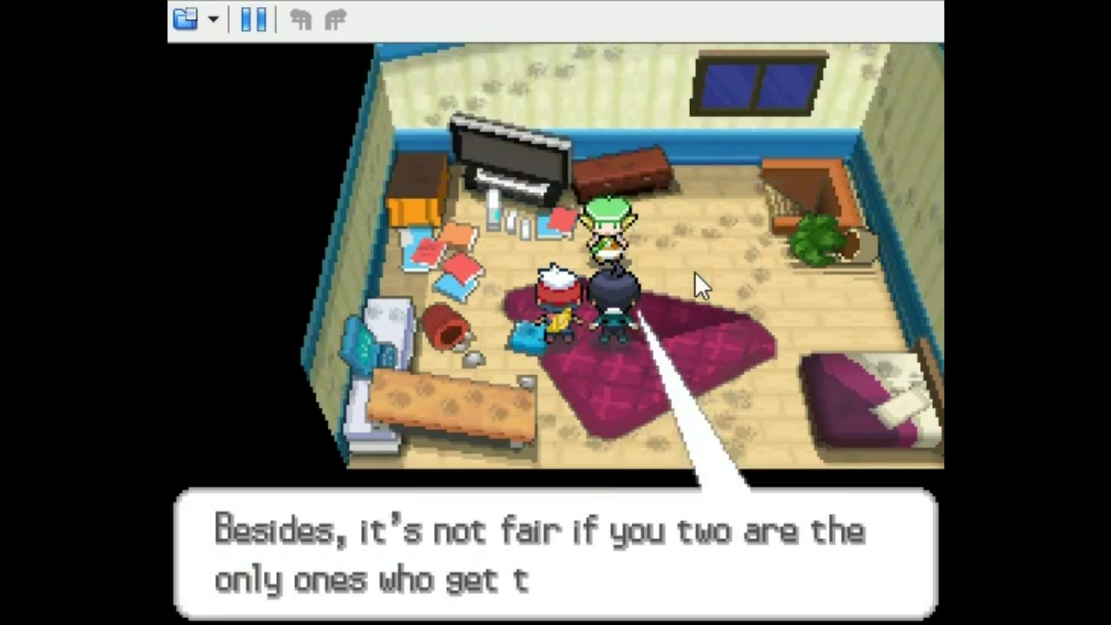
pyautogui.press('x')
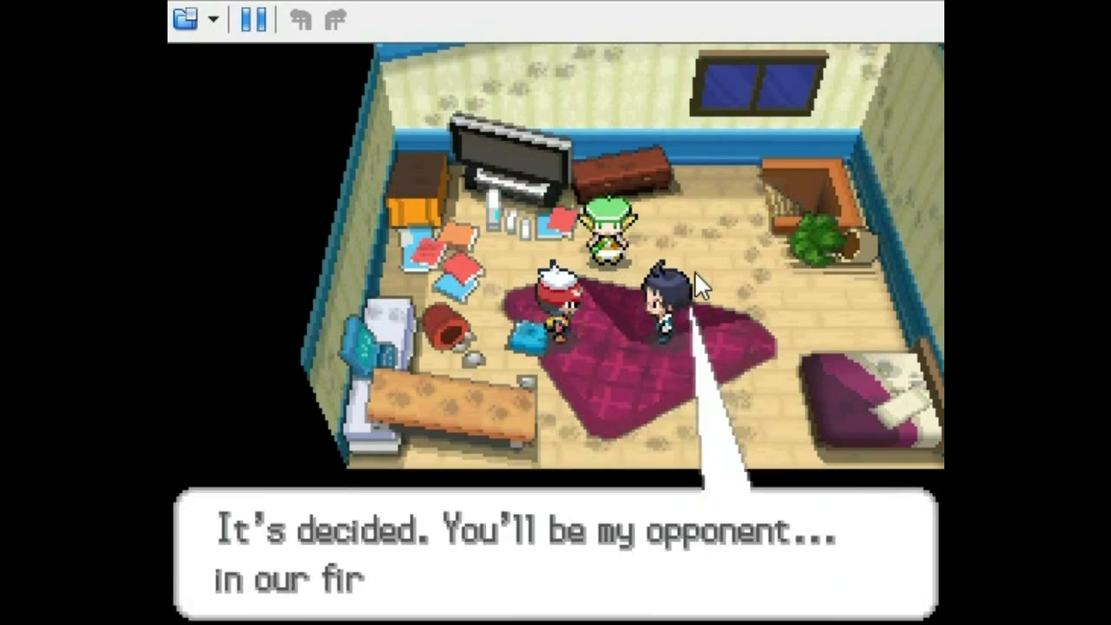
# Step: Save the emulator state to slot 1 and proceed into the battle with Cheren
pyautogui.hotkey('shift', 'F1')
pyautogui.press('x')
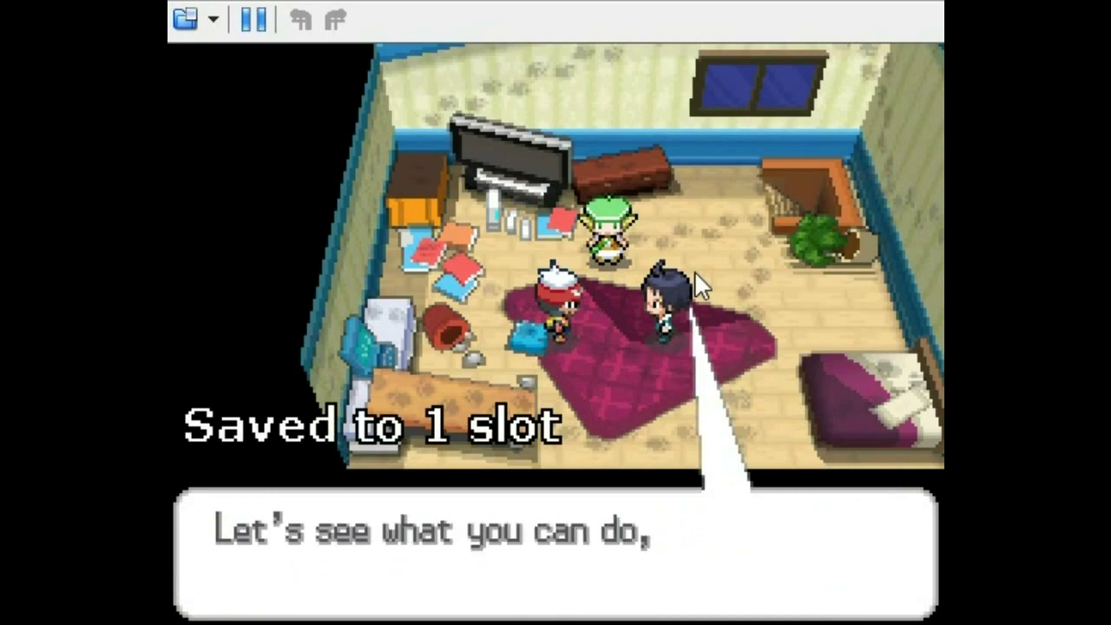
pyautogui.press('x')
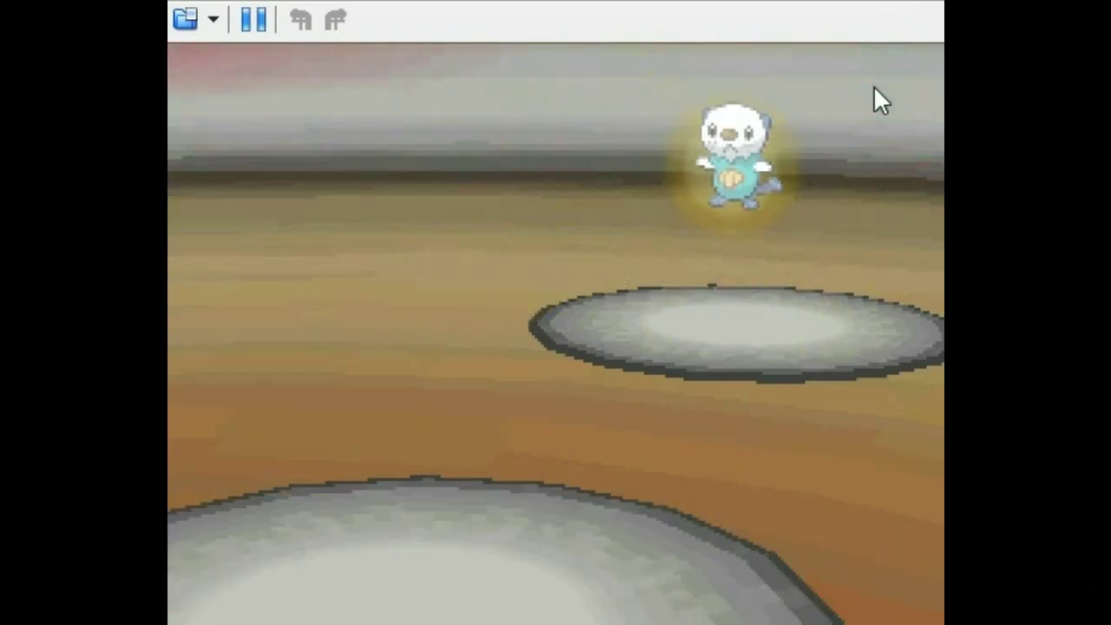
# Step: Load the state from slot 1 and replay the lead-in to Cheren's battle
pyautogui.press('F1')
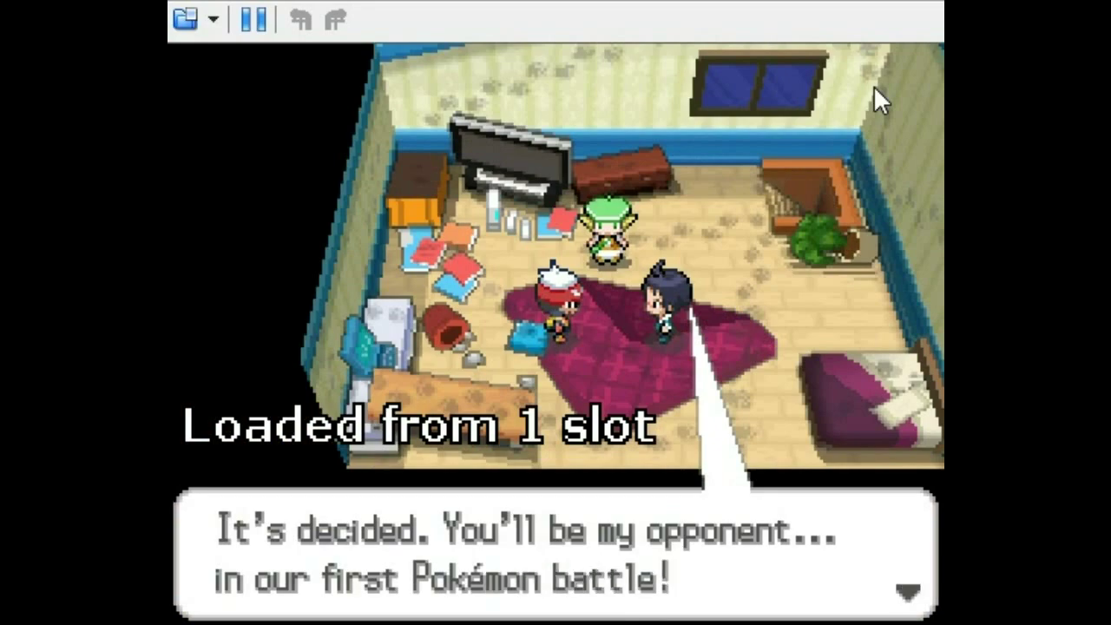
pyautogui.press('x')
pyautogui.press('x')
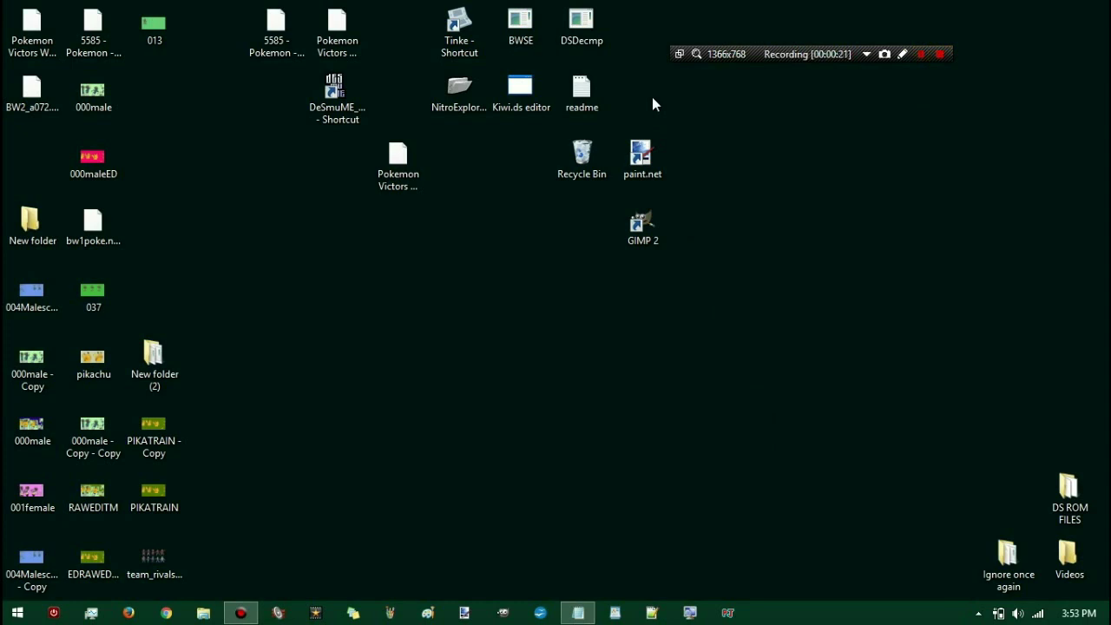
# Step: Look up the B2W2 front trainer sprites file path in the desktop readme, then minimize it
pyautogui.click(596, 111)
pyautogui.doubleClick(594, 107)
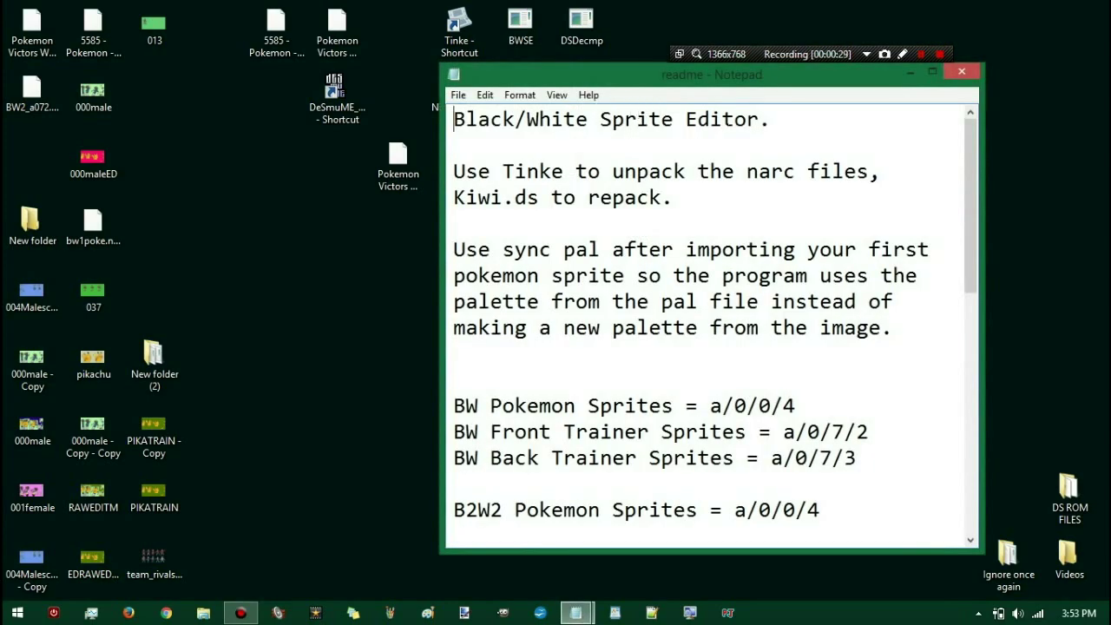
pyautogui.moveTo(968, 132); pyautogui.dragTo(963, 239)
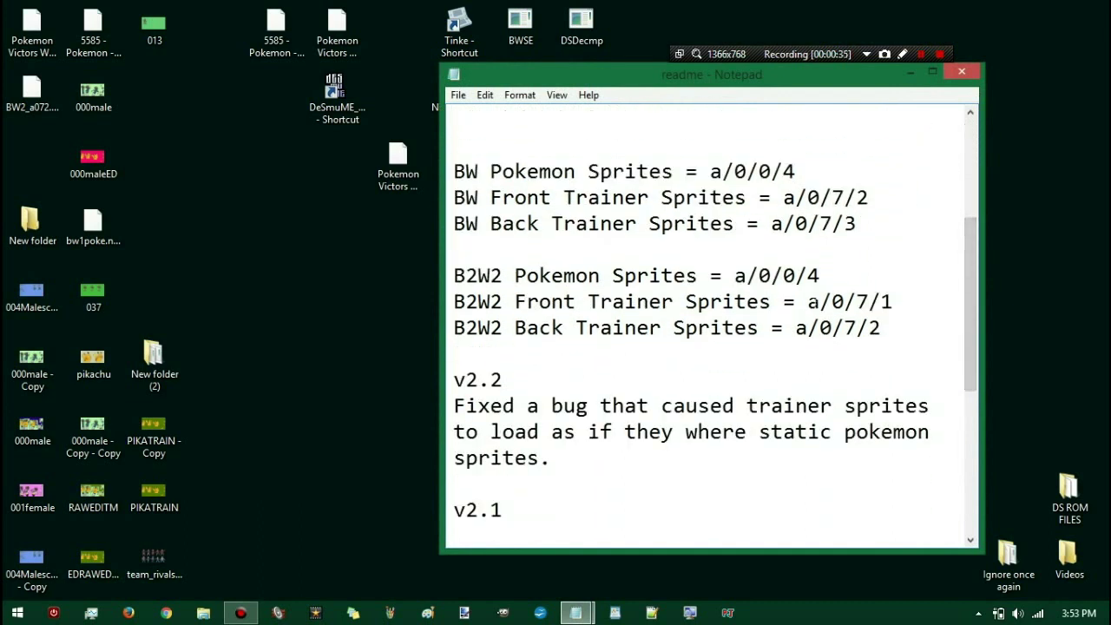
pyautogui.moveTo(808, 301); pyautogui.dragTo(891, 301)
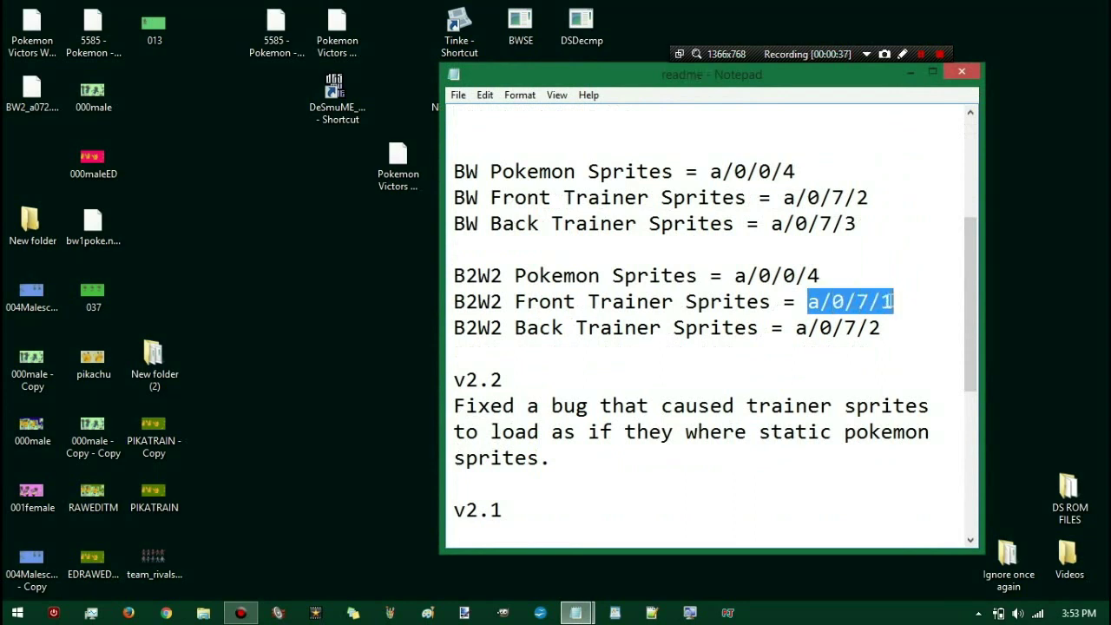
pyautogui.click(893, 301)
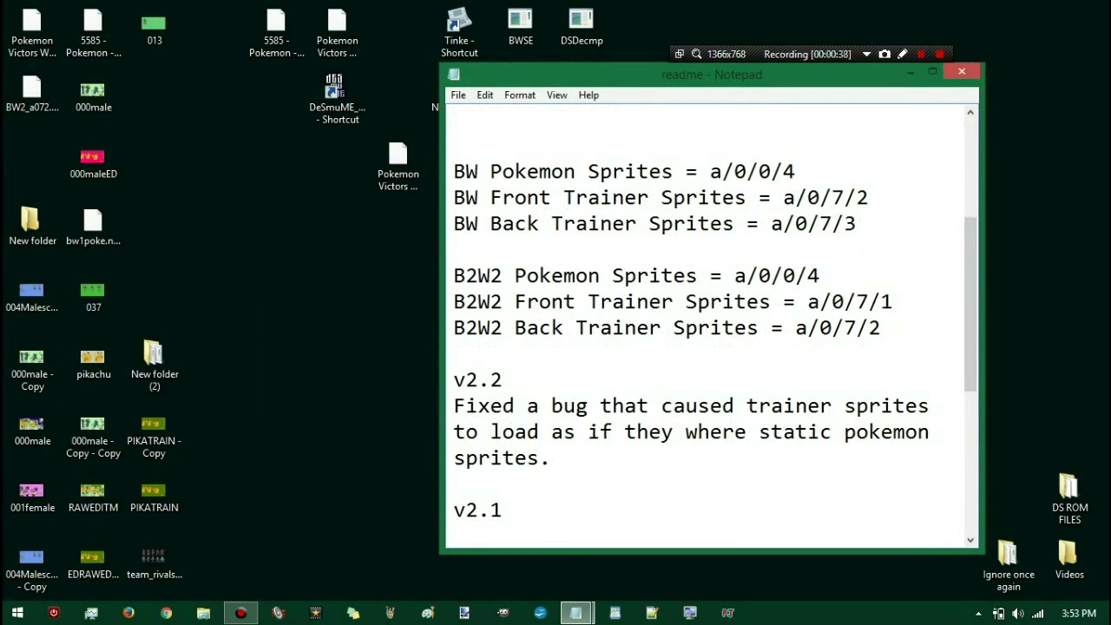
pyautogui.click(911, 75)
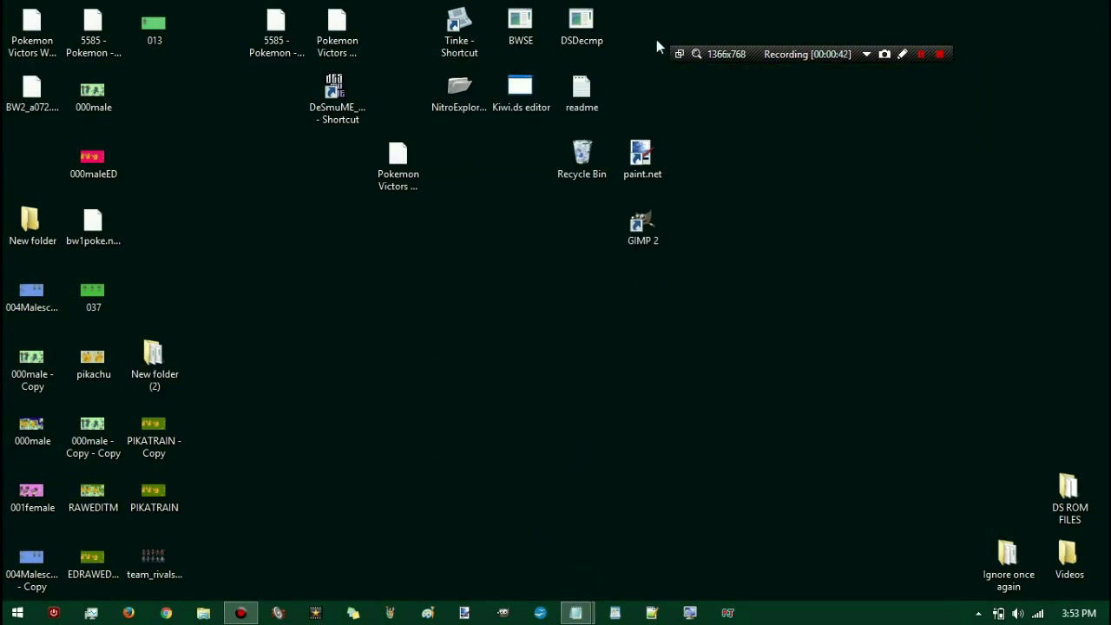
# Step: Launch Nitro Explorer 2 and load the Pokemon Victors W2.nds ROM from the desktop
pyautogui.click(458, 101)
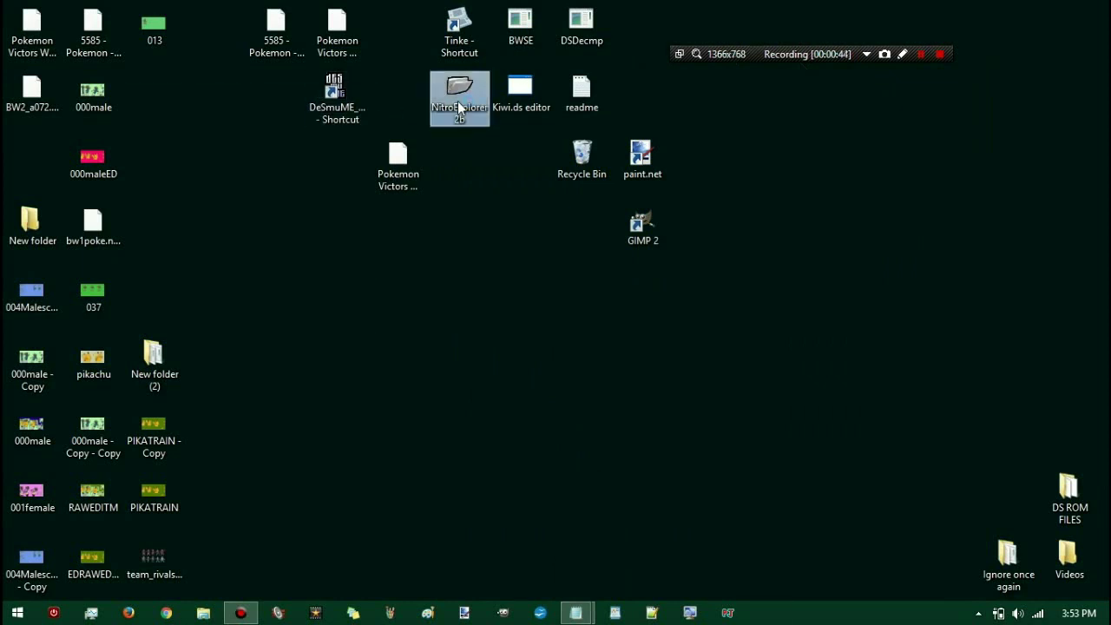
pyautogui.doubleClick(457, 101)
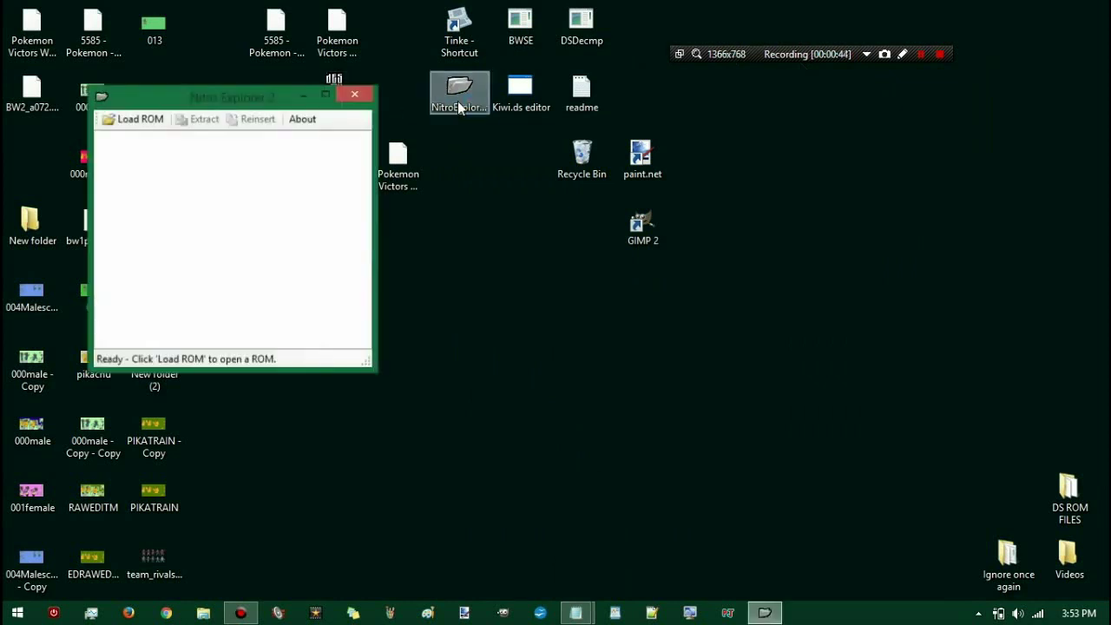
pyautogui.click(122, 121)
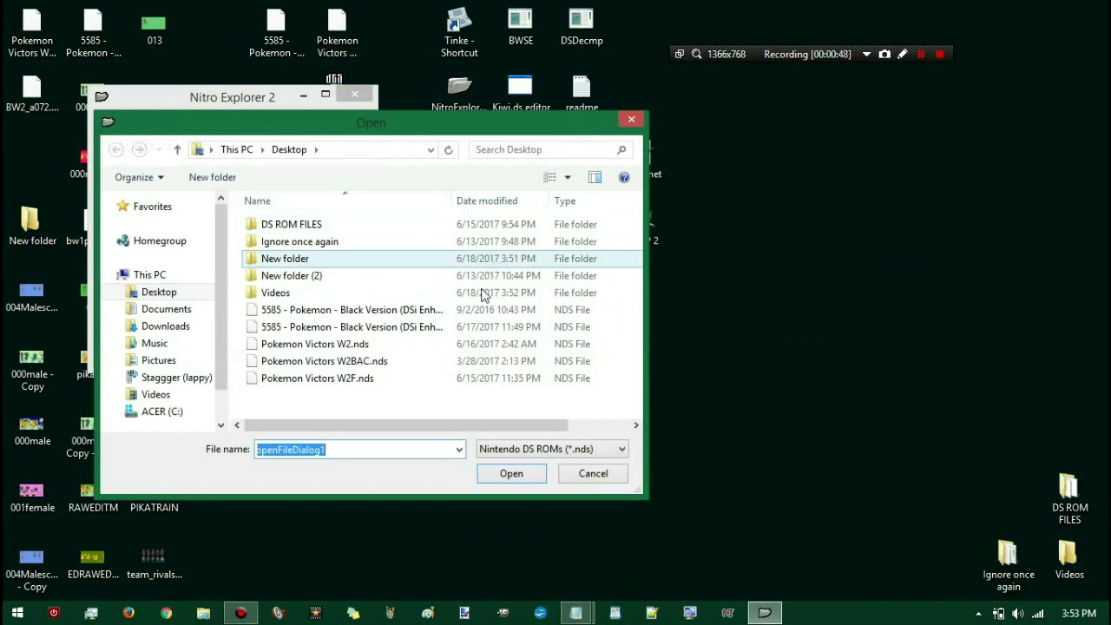
pyautogui.doubleClick(436, 350)
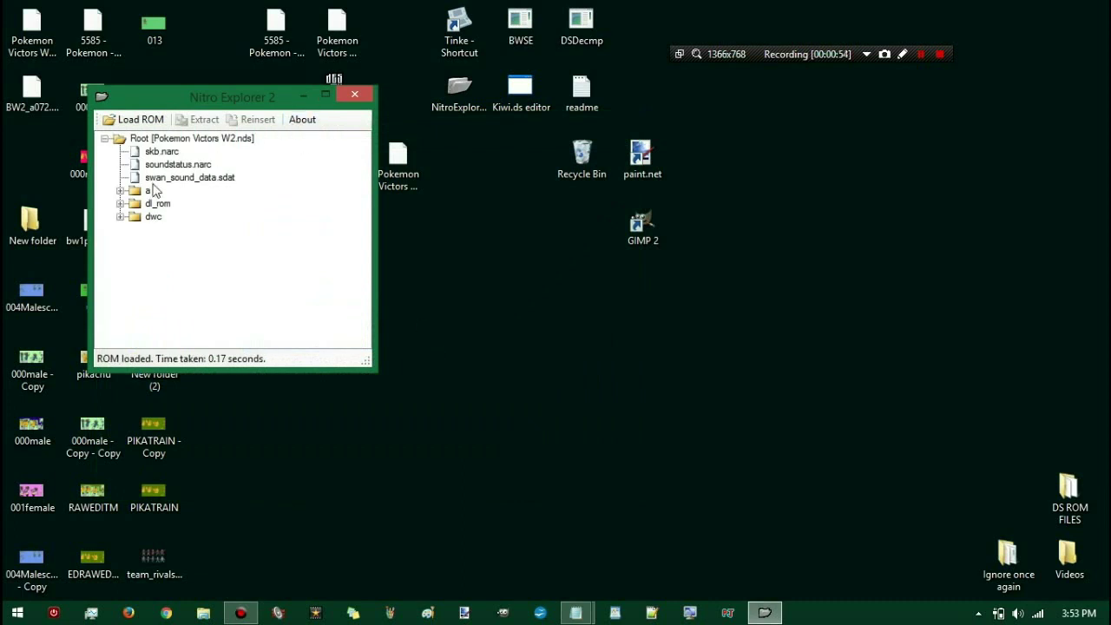
# Step: Extract file a/0/7/1 from the ROM to the desktop as BW2_a071.narc, and close Nitro Explorer 2
pyautogui.click(122, 191)
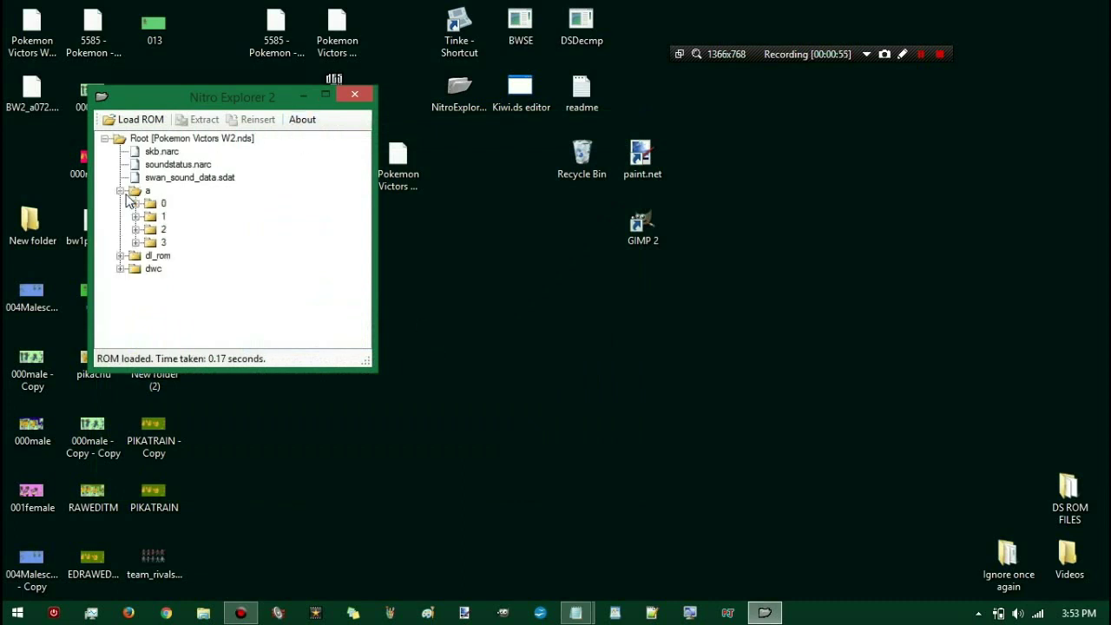
pyautogui.click(137, 204)
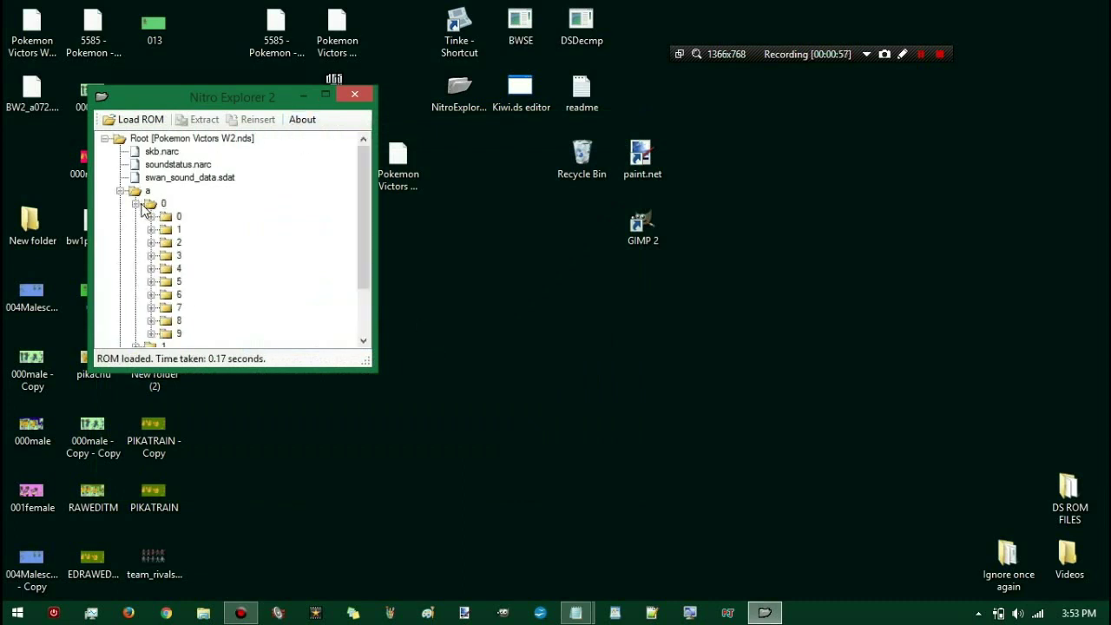
pyautogui.click(155, 308)
pyautogui.click(186, 230)
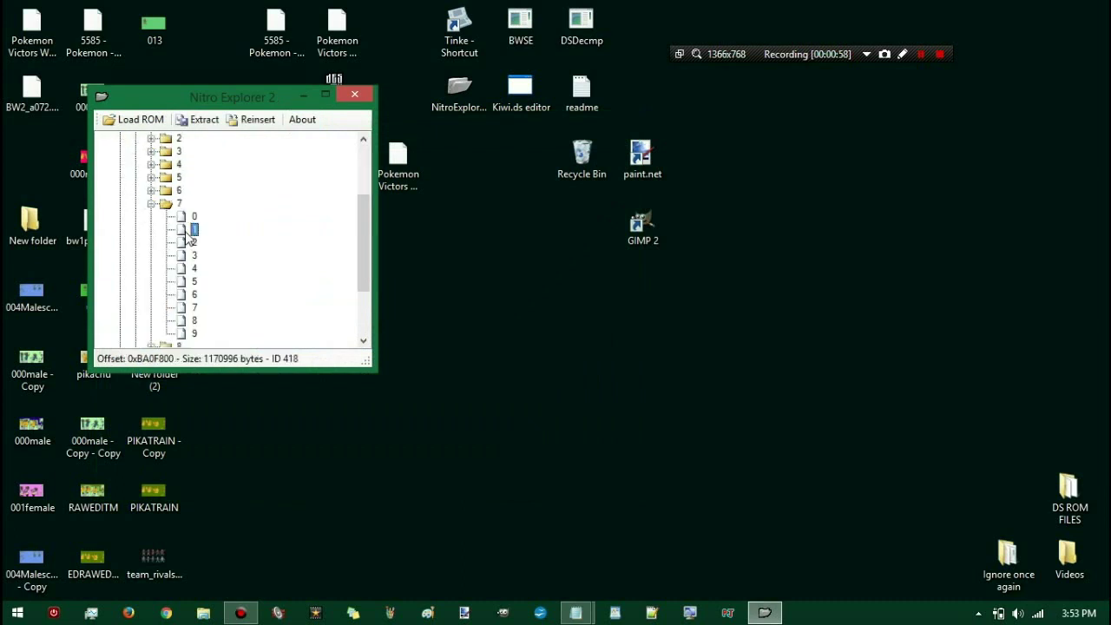
pyautogui.click(208, 126)
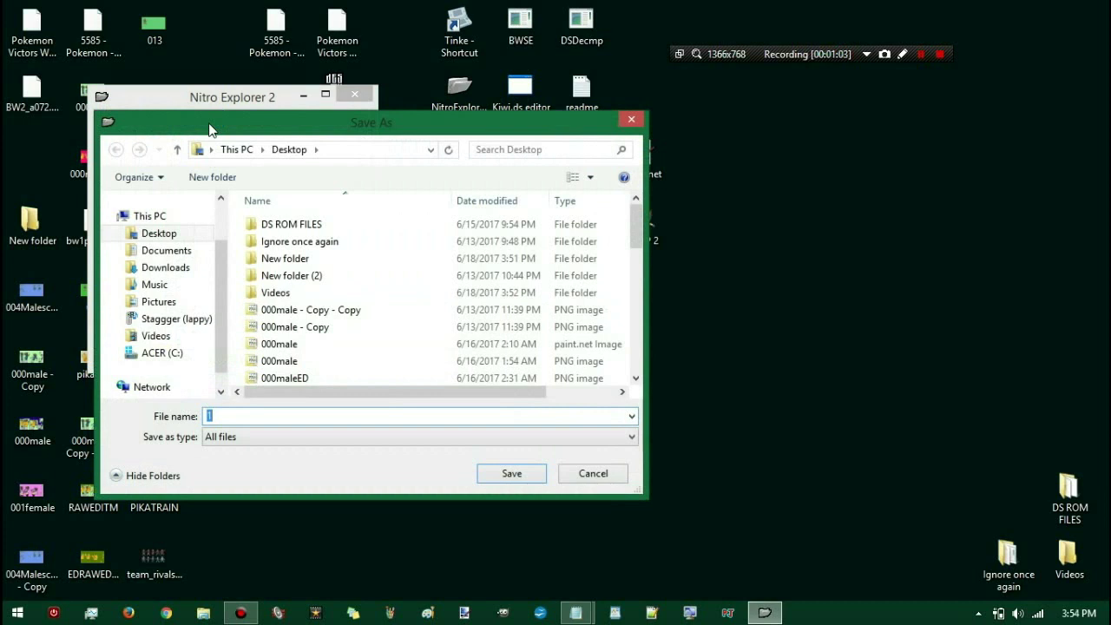
pyautogui.press('BackSpace')
pyautogui.write('.narc')
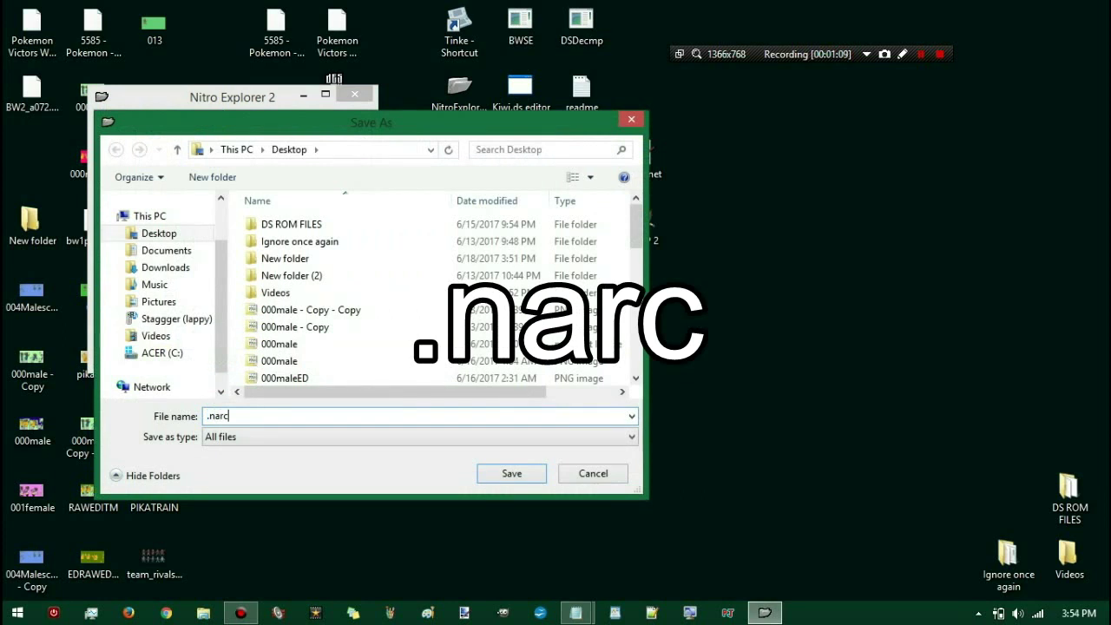
pyautogui.press('Home')
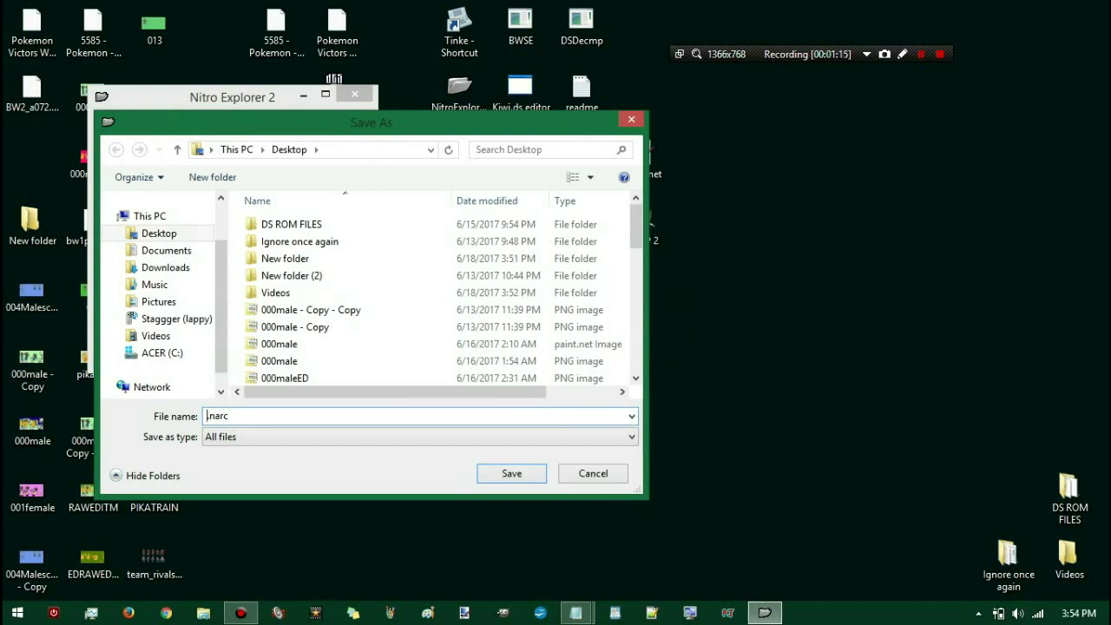
pyautogui.write('BW2_a071')
pyautogui.click(537, 473)
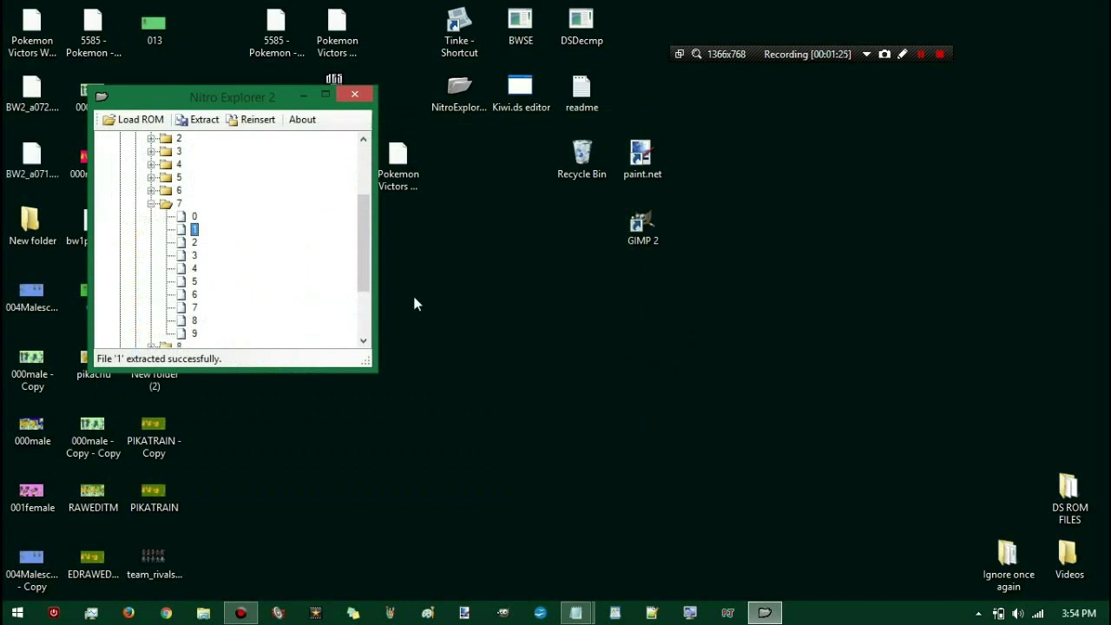
pyautogui.click(358, 94)
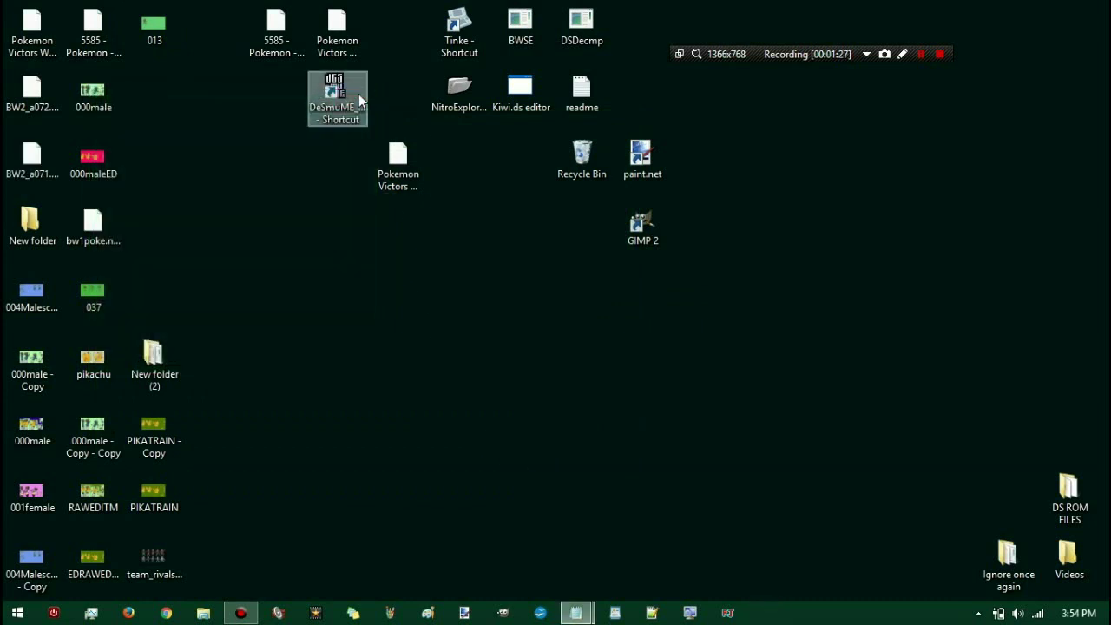
# Step: Launch Tinke, open BW2_a071.narc from the desktop and unpack it
pyautogui.doubleClick(469, 32)
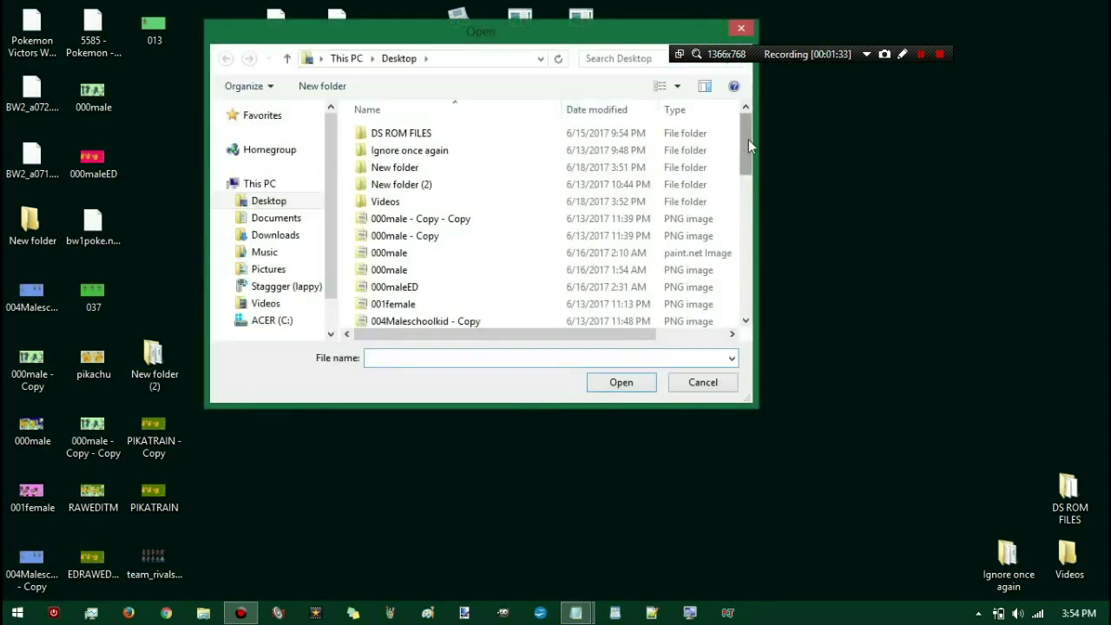
pyautogui.moveTo(748, 146); pyautogui.dragTo(748, 211)
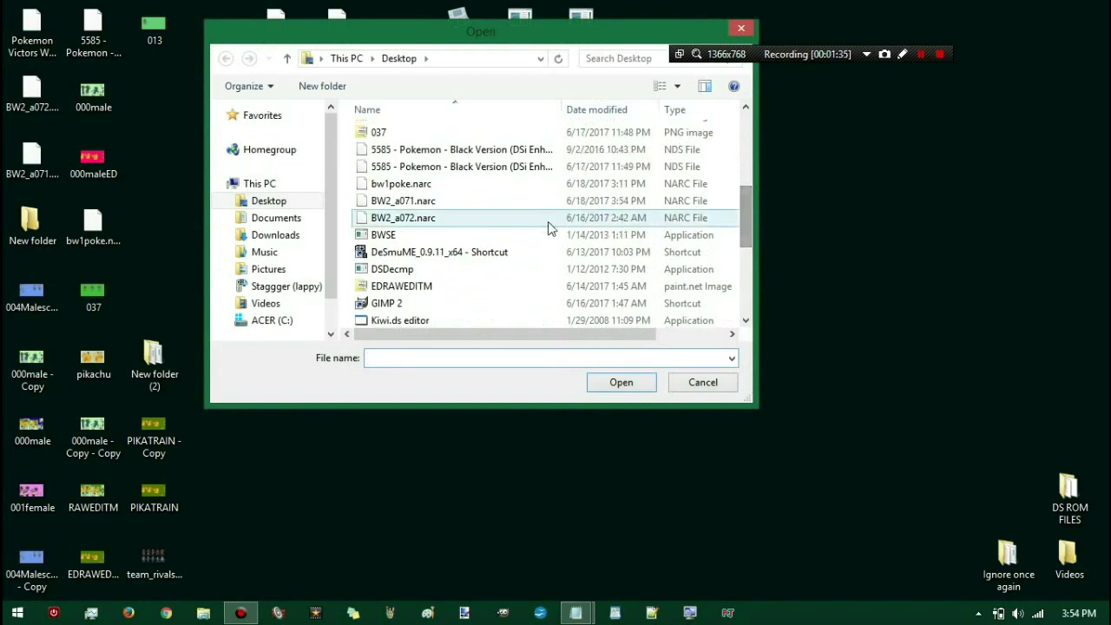
pyautogui.doubleClick(508, 200)
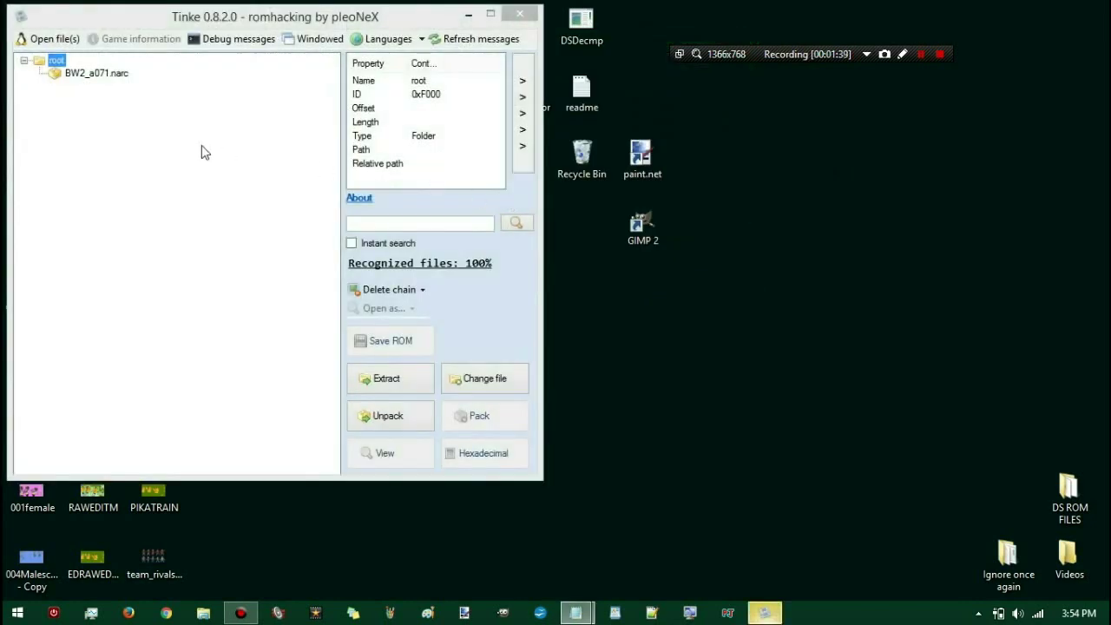
pyautogui.click(72, 78)
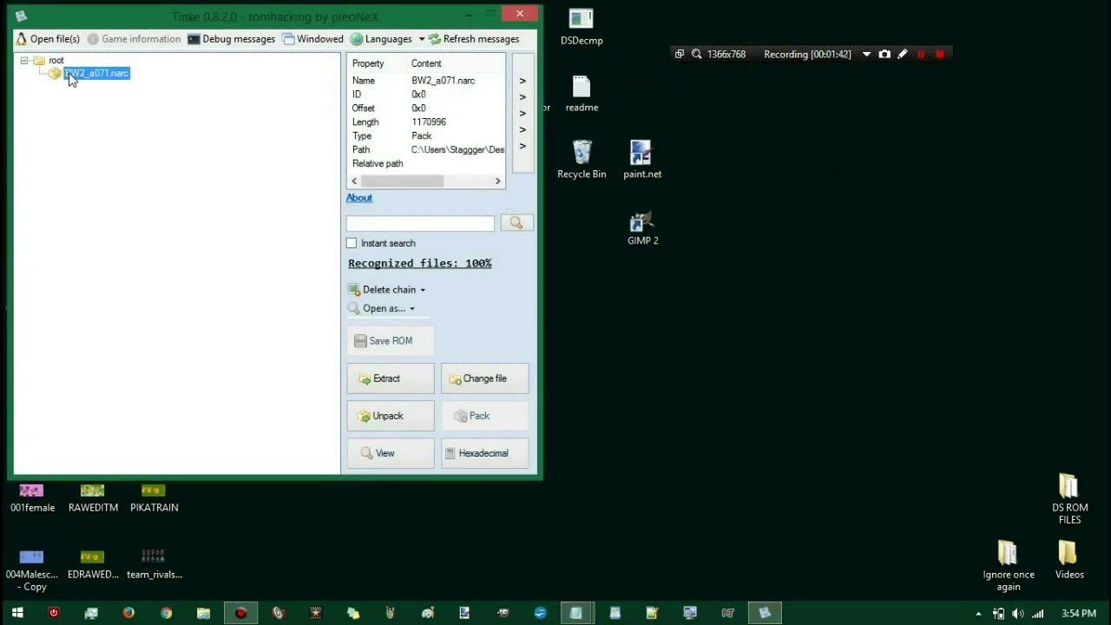
pyautogui.click(397, 420)
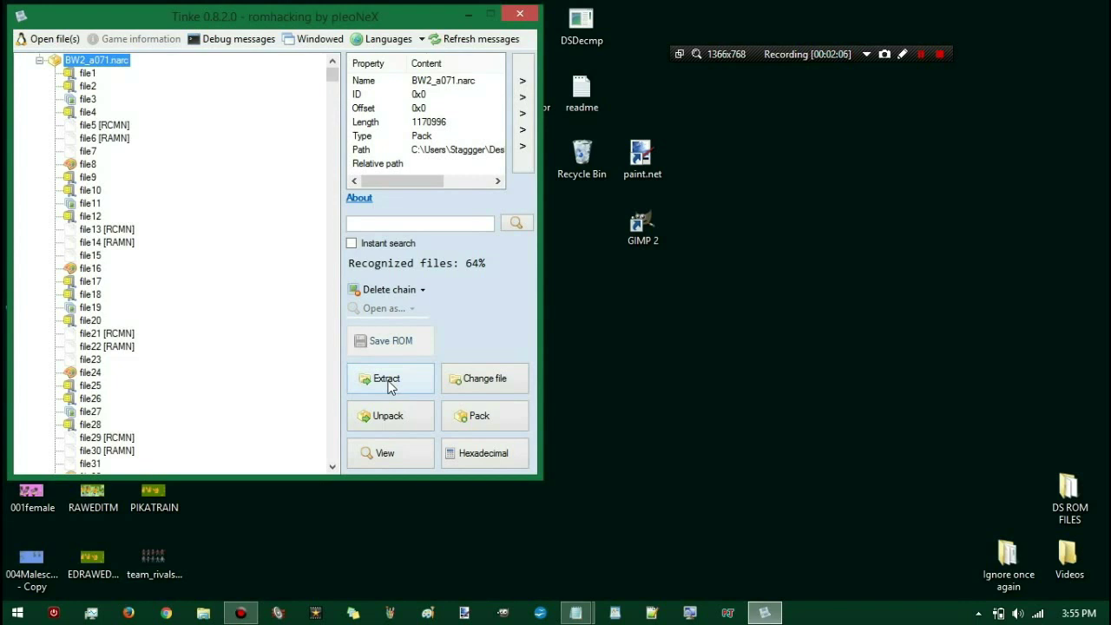
# Step: Extract the unpacked BW2_a071.narc as an uncompressed folder into New folder on the desktop, and close Tinke
pyautogui.click(388, 382)
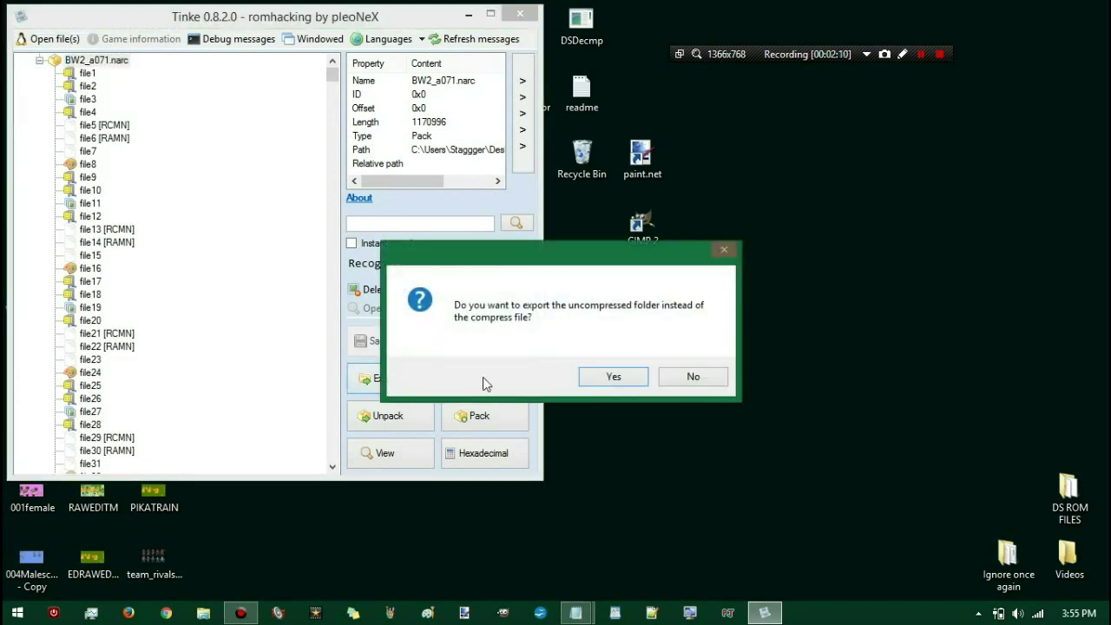
pyautogui.click(626, 382)
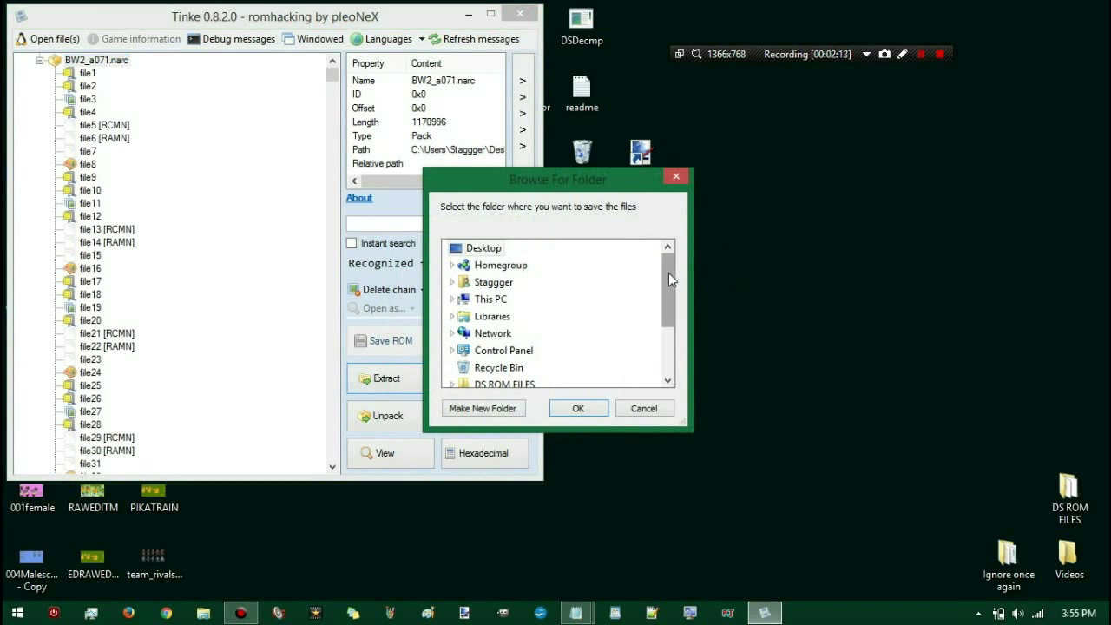
pyautogui.scroll(-1, 658, 329)
pyautogui.scroll(-1, 659, 328)
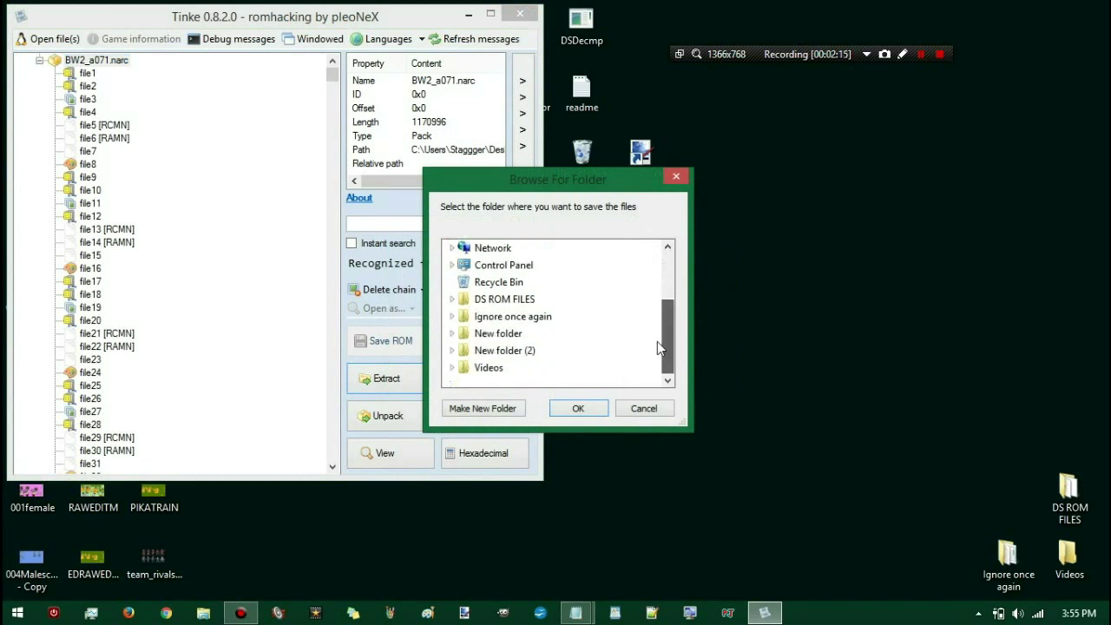
pyautogui.doubleClick(513, 336)
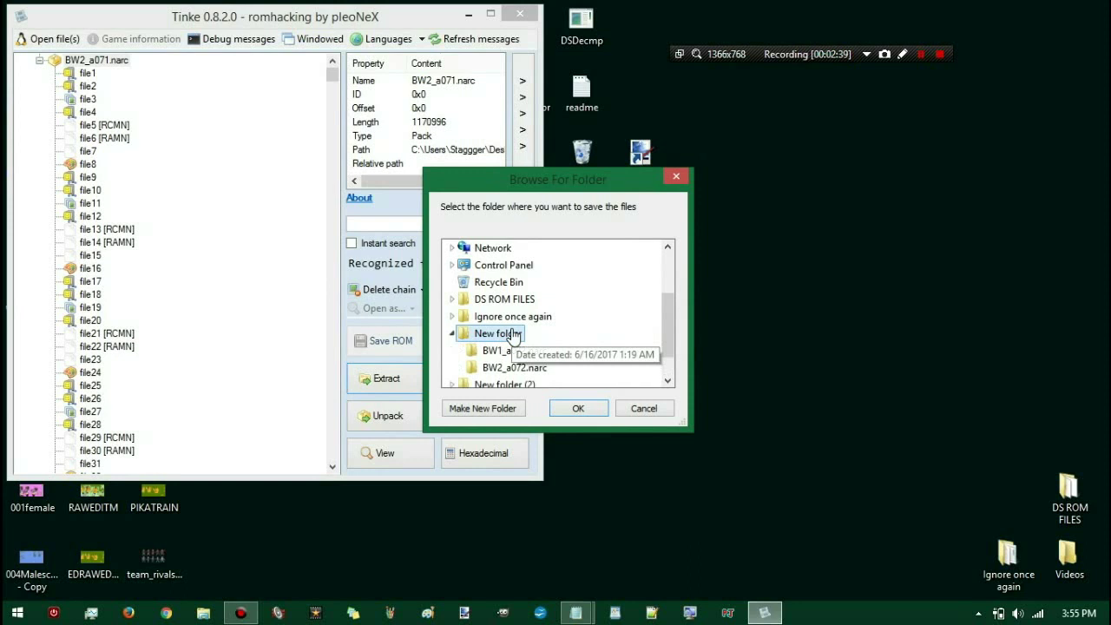
pyautogui.click(565, 413)
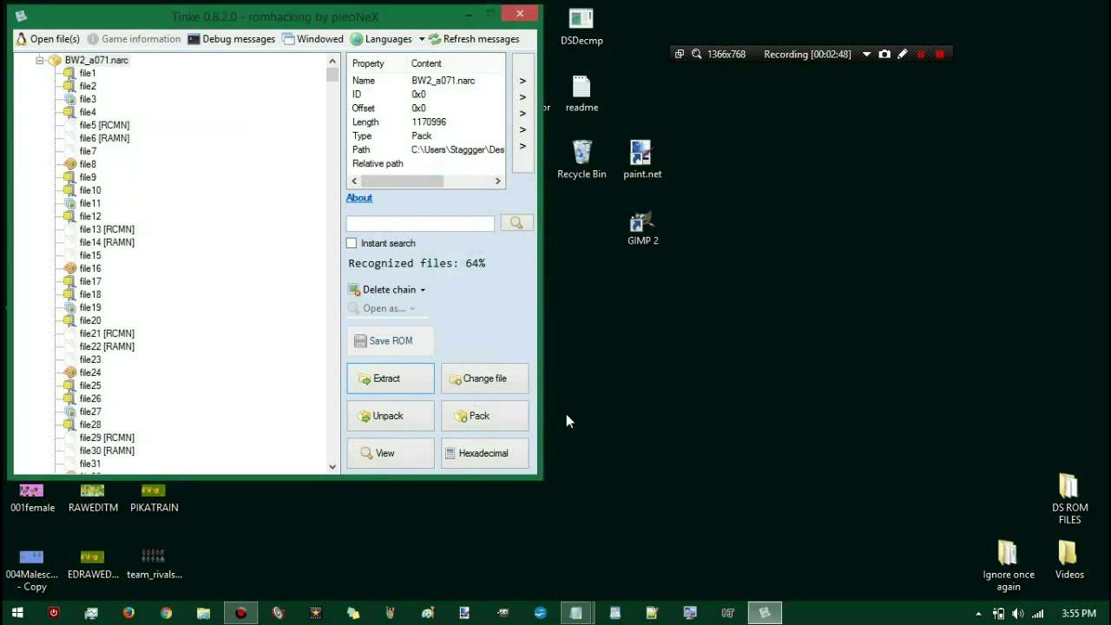
pyautogui.click(519, 17)
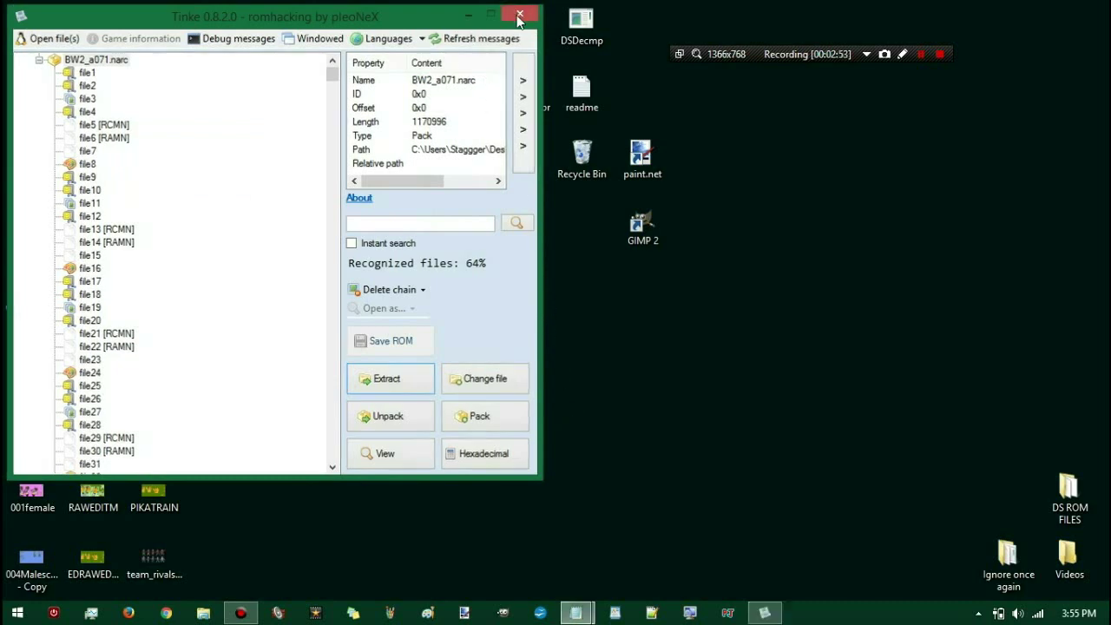
# Step: Launch BWSE, load the extracted BW2_a071.narc folder from New folder and rename all its files for repacking with Kiwi.ds
pyautogui.doubleClick(519, 23)
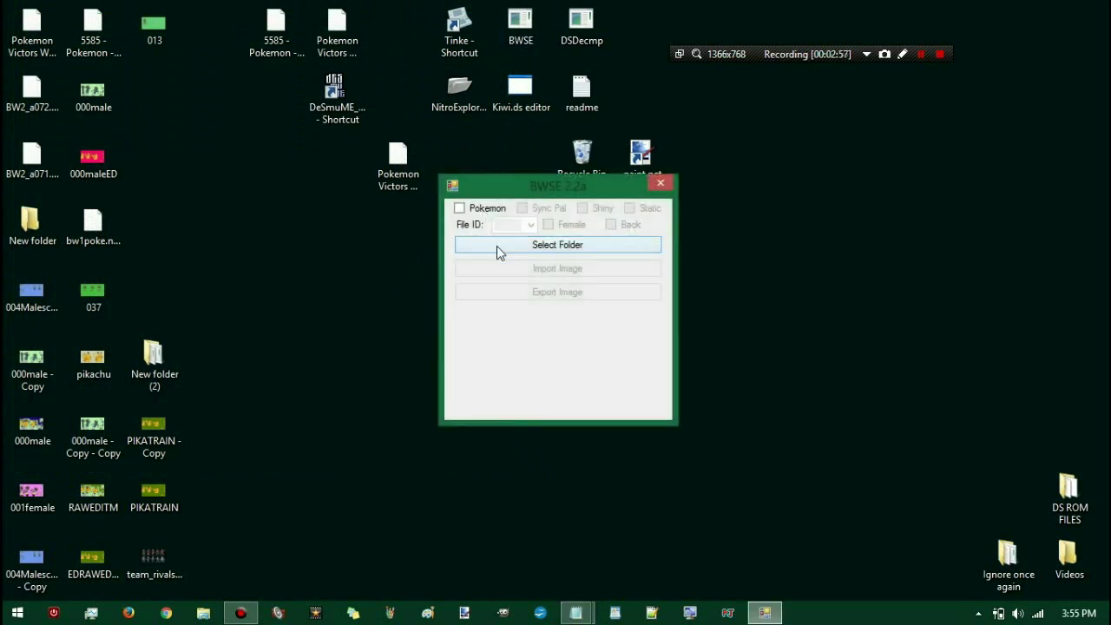
pyautogui.click(496, 249)
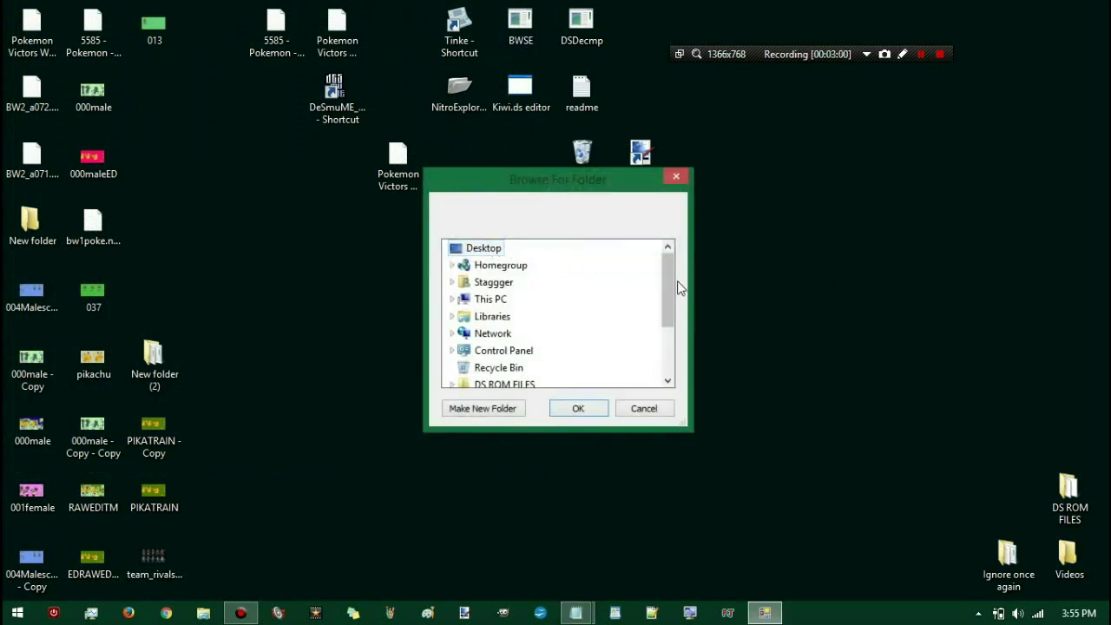
pyautogui.moveTo(668, 286); pyautogui.dragTo(669, 339)
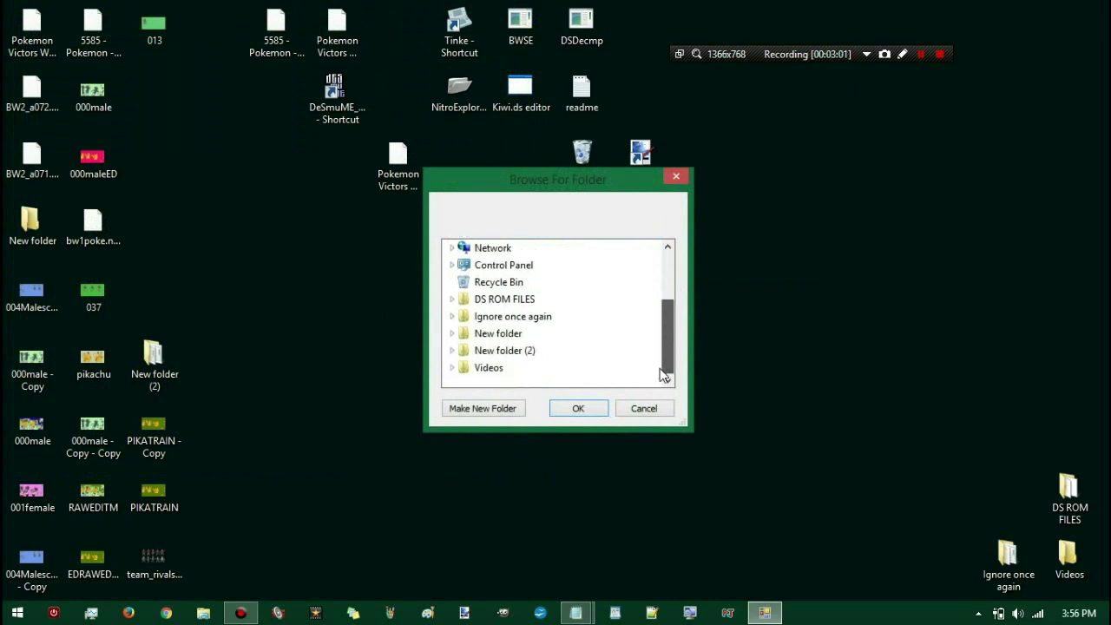
pyautogui.click(482, 339)
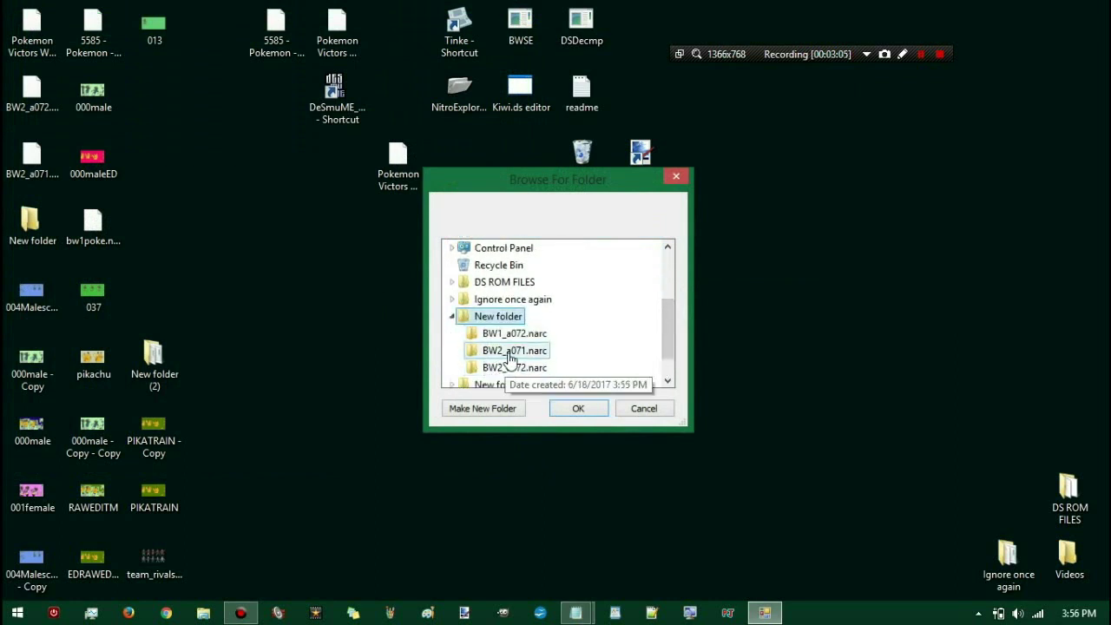
pyautogui.click(512, 351)
pyautogui.click(603, 408)
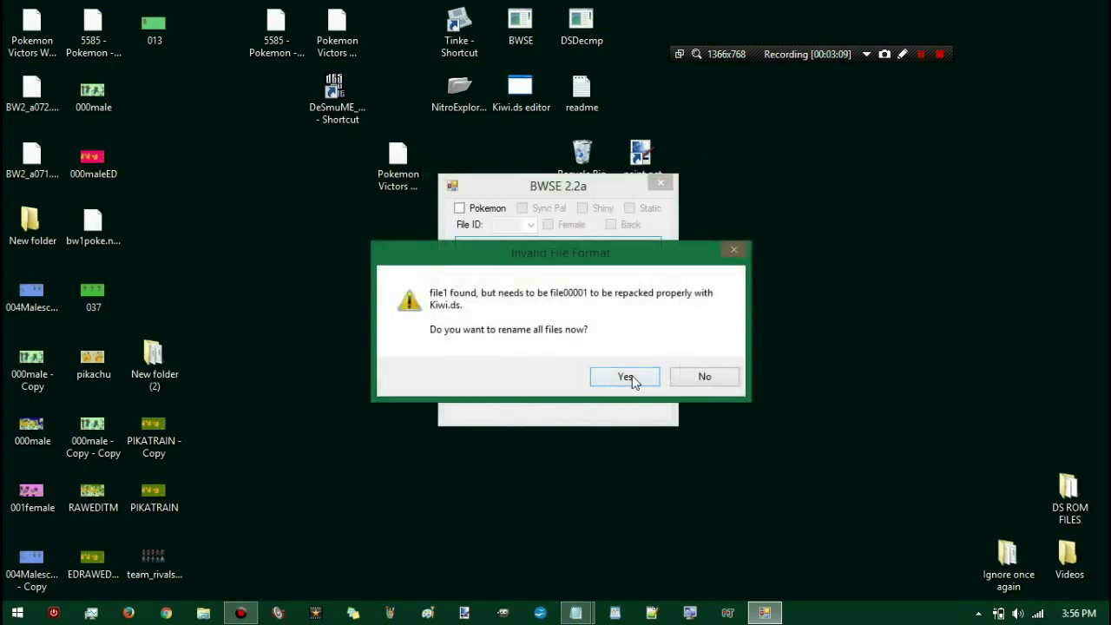
pyautogui.click(627, 377)
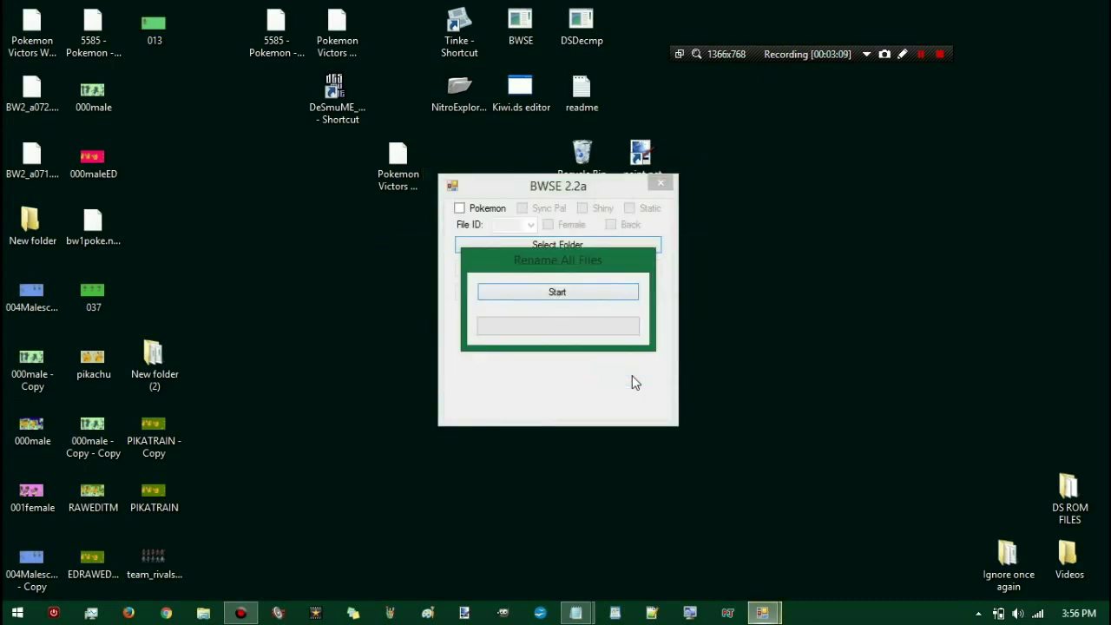
pyautogui.click(584, 300)
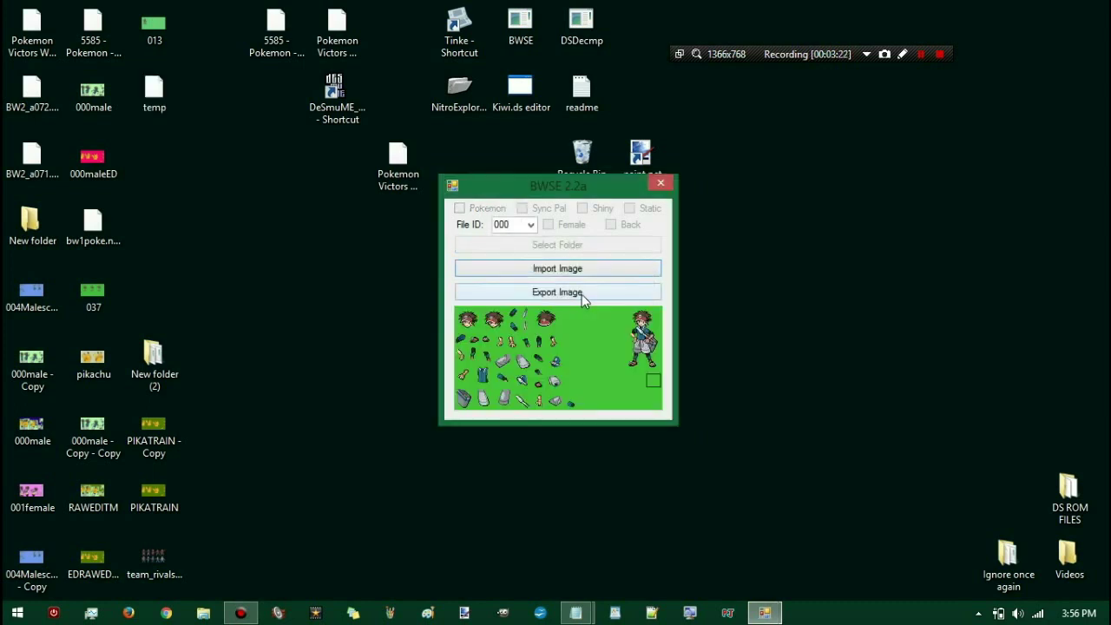
# Step: Preview the first front trainer sprites by stepping the file ID from 000 to 004
pyautogui.click(501, 224)
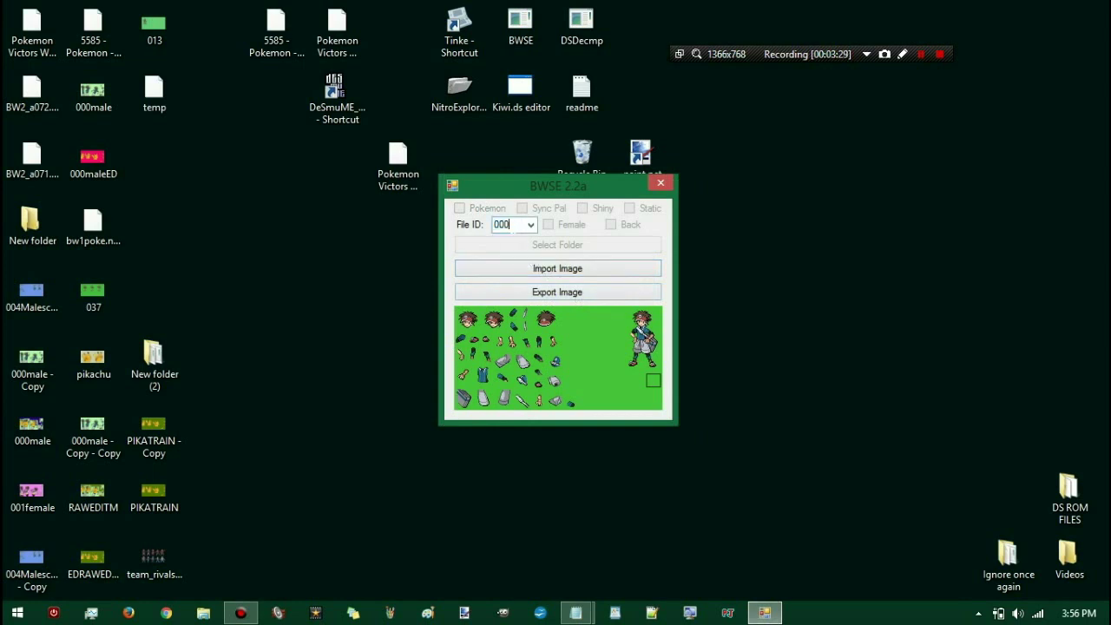
pyautogui.press('Down')
pyautogui.press('Down')
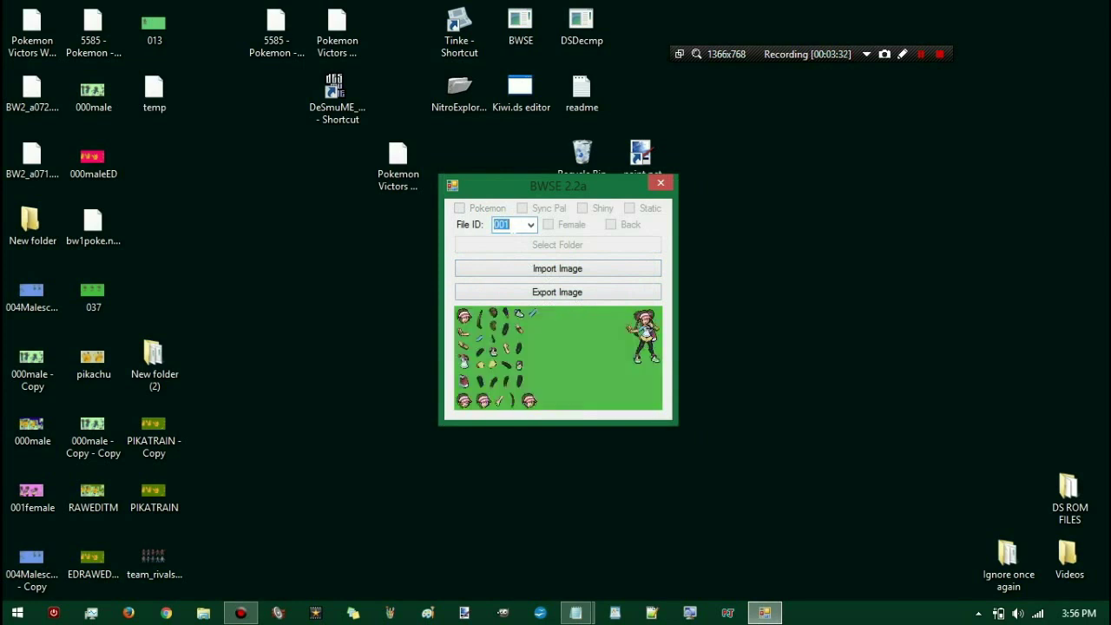
pyautogui.press('Down')
pyautogui.press('Down')
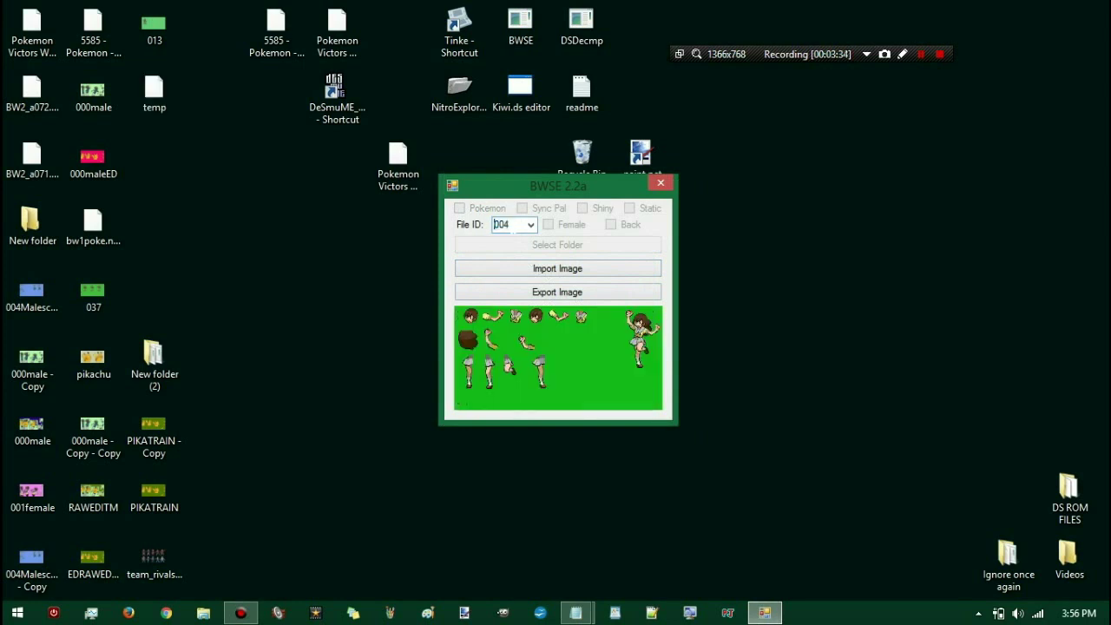
pyautogui.click(692, 59)
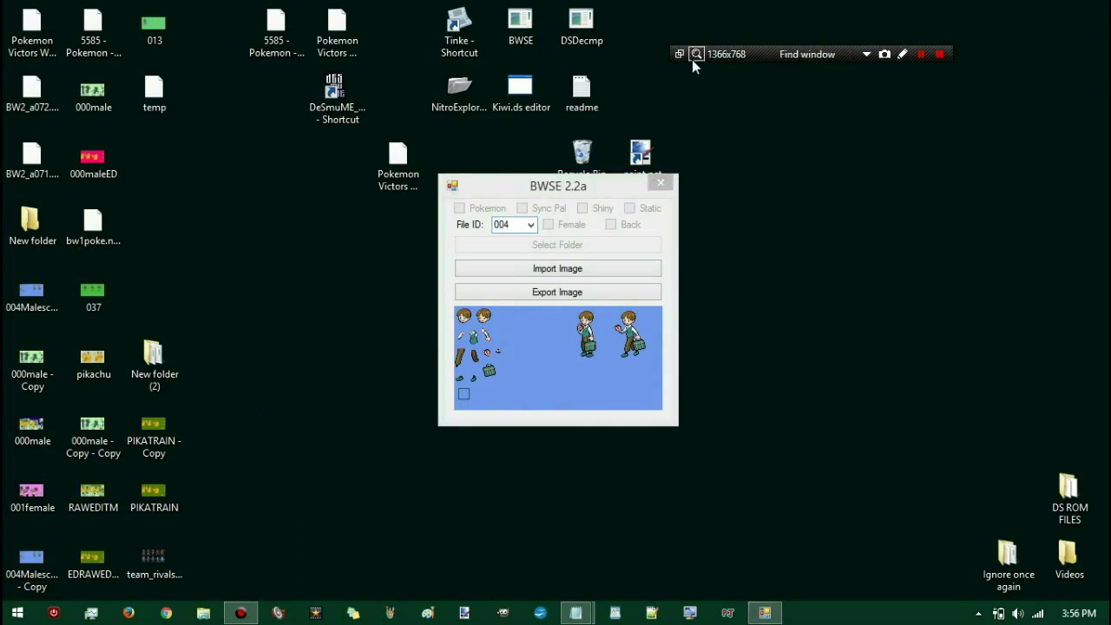
pyautogui.click(616, 343)
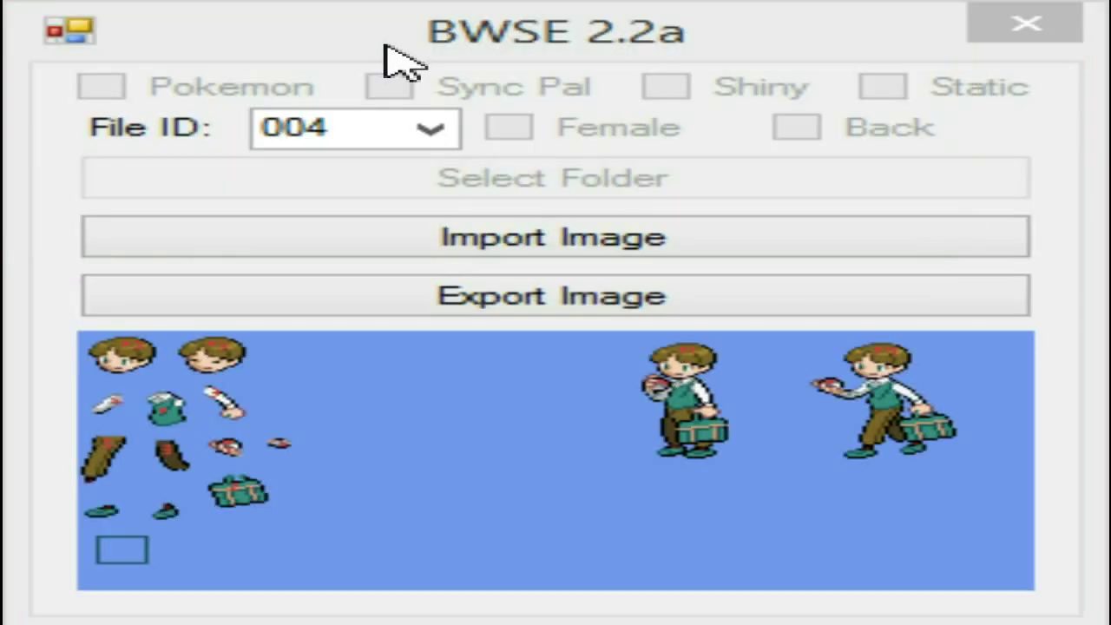
# Step: Browse the trainer sprites by stepping the file ID forward from 004 to 044
pyautogui.click(388, 51)
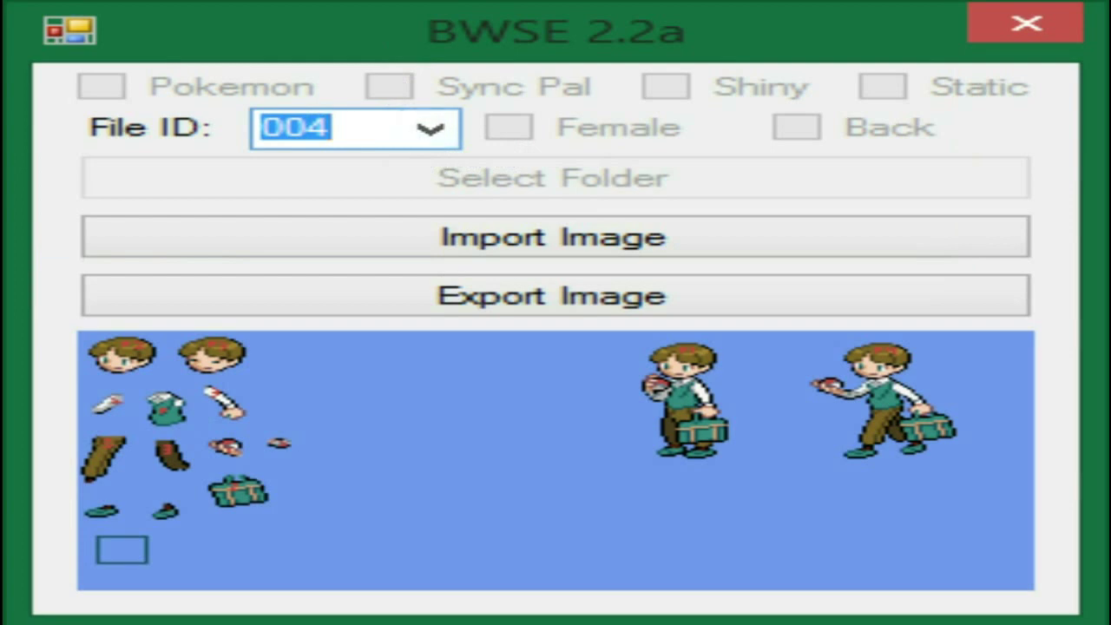
pyautogui.press('Down')
pyautogui.press('Down')
pyautogui.press('Down')
pyautogui.press('Down')
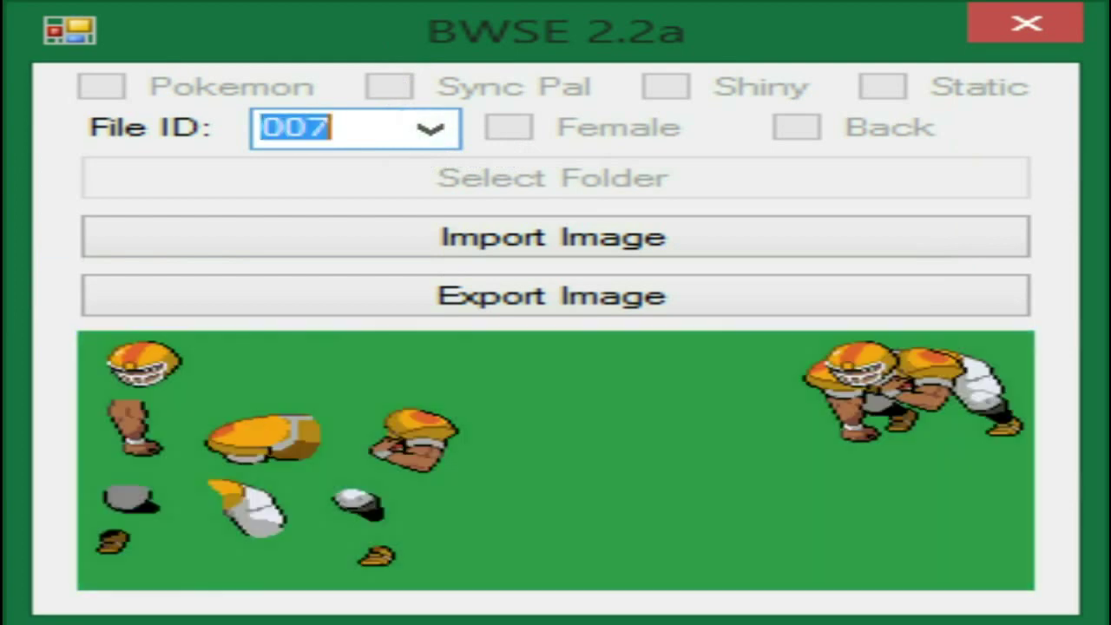
pyautogui.press('Down')
pyautogui.press('Down')
pyautogui.press('Down')
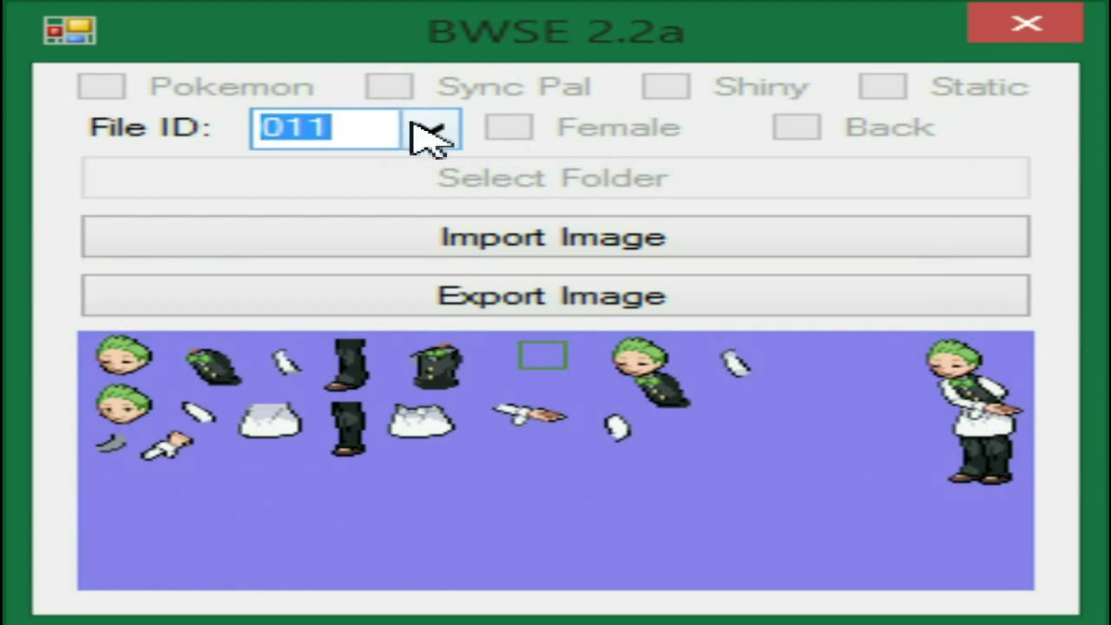
pyautogui.press('Down')
pyautogui.press('Down')
pyautogui.press('Down')
pyautogui.press('Down')
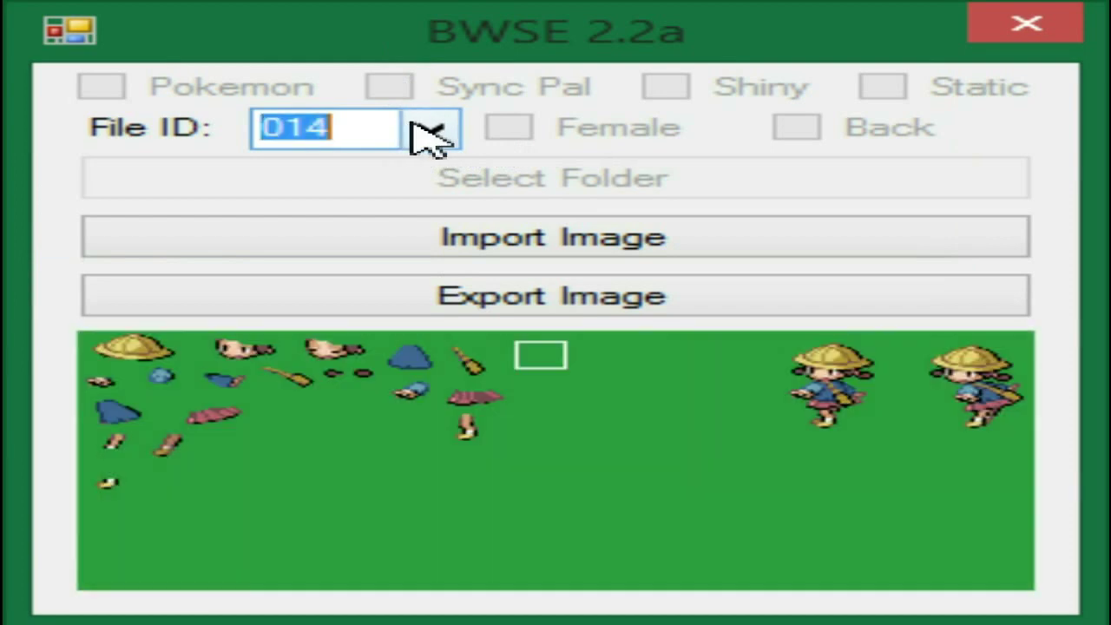
pyautogui.press('Down')
pyautogui.press('Down')
pyautogui.press('Down')
pyautogui.press('Down')
pyautogui.press('Down')
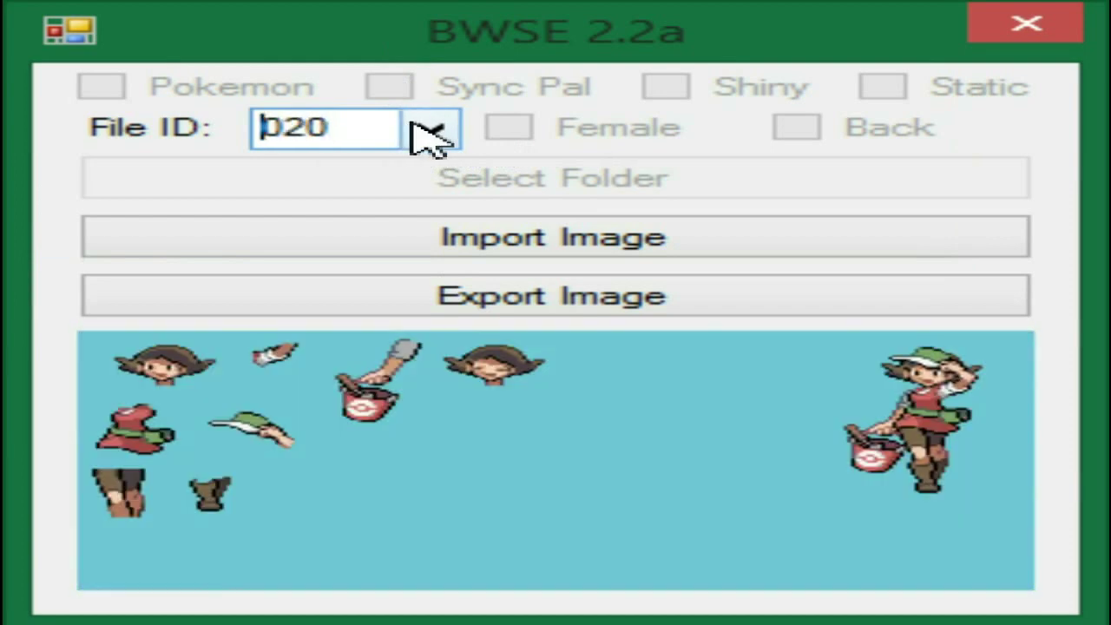
pyautogui.press('Down')
pyautogui.press('Down')
pyautogui.press('Down')
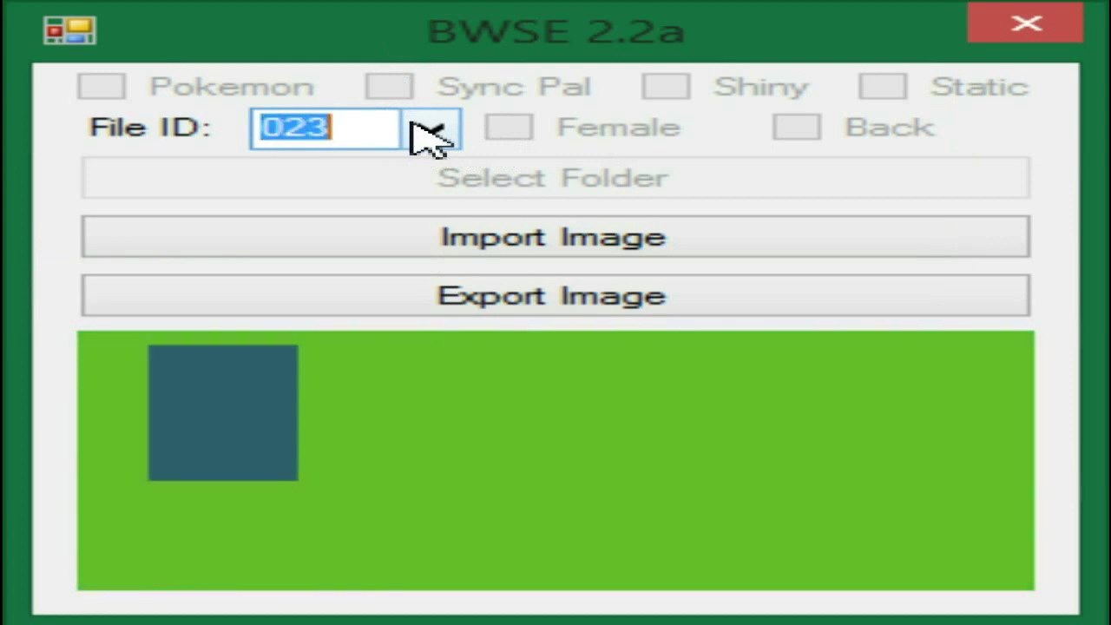
pyautogui.press('Down')
pyautogui.press('Down')
pyautogui.press('Down')
pyautogui.press('Down')
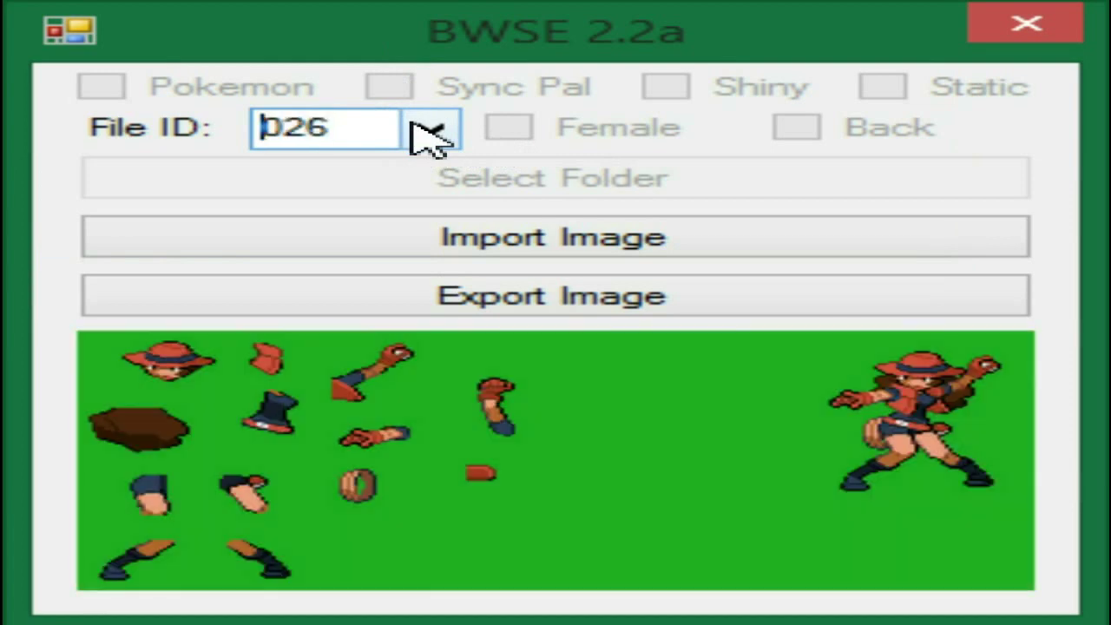
pyautogui.press('Down')
pyautogui.press('Down')
pyautogui.press('Down')
pyautogui.press('Down')
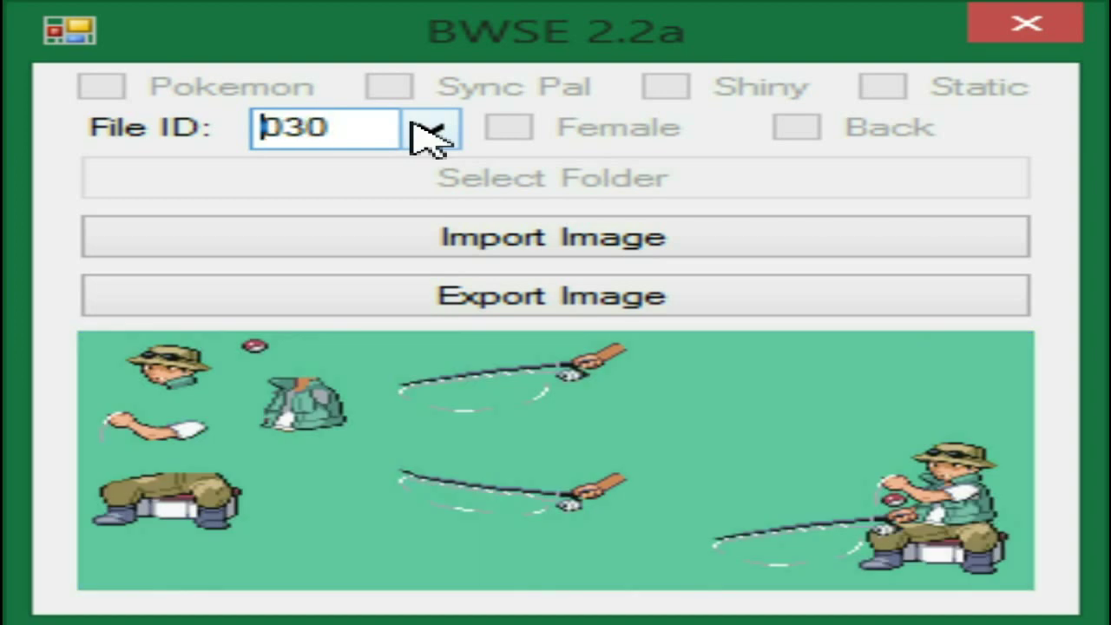
pyautogui.press('Down')
pyautogui.press('Down')
pyautogui.press('Down')
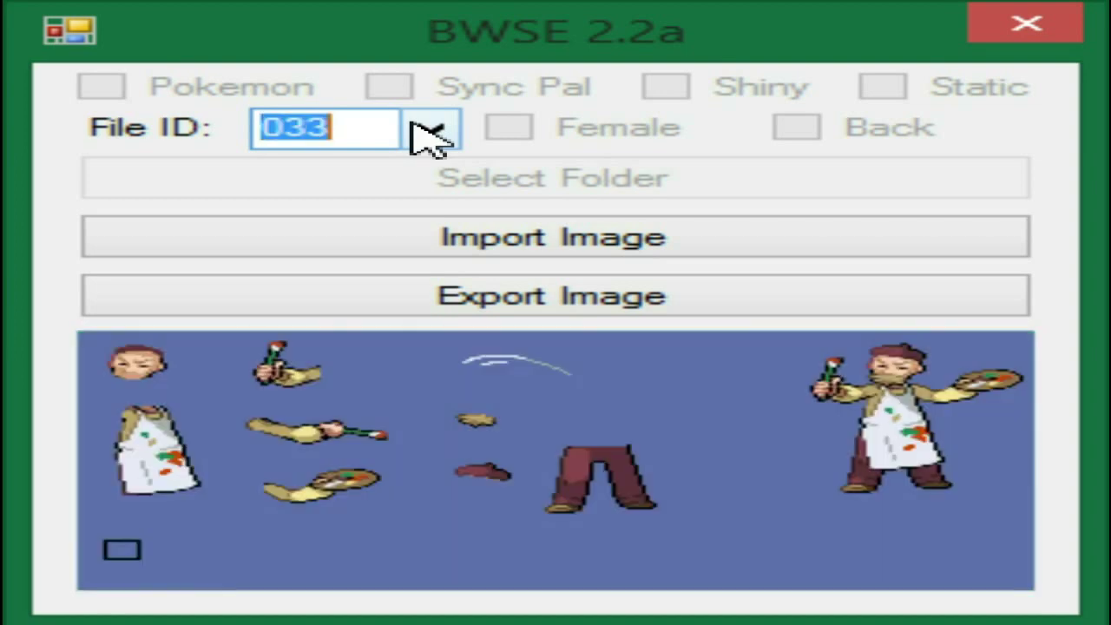
pyautogui.press('Down')
pyautogui.press('Down')
pyautogui.press('Down')
pyautogui.press('Down')
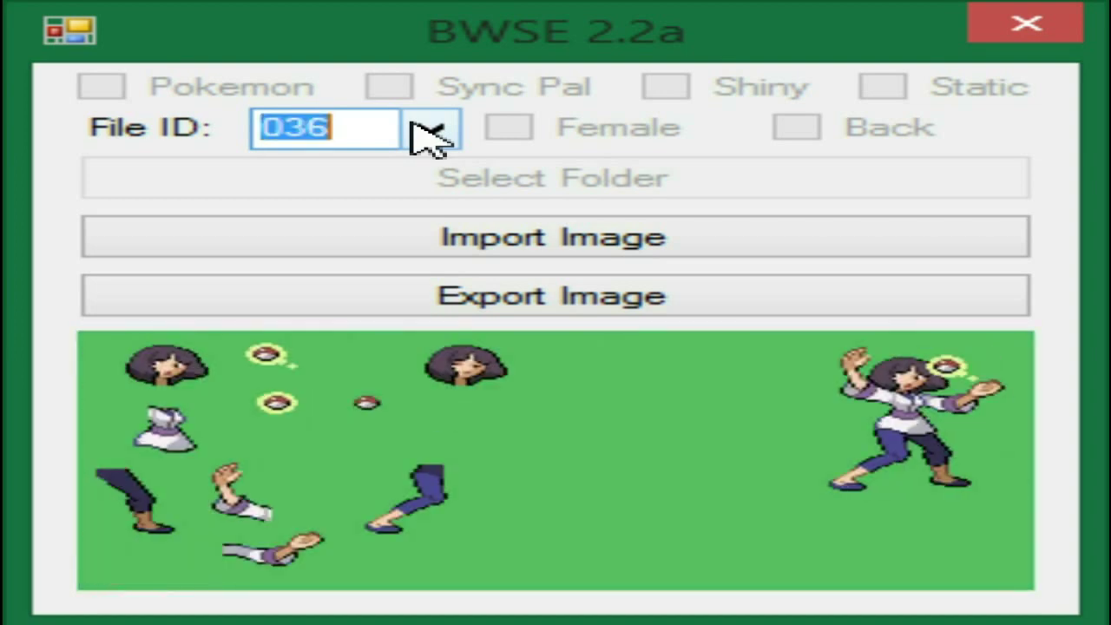
pyautogui.press('Down')
pyautogui.press('Down')
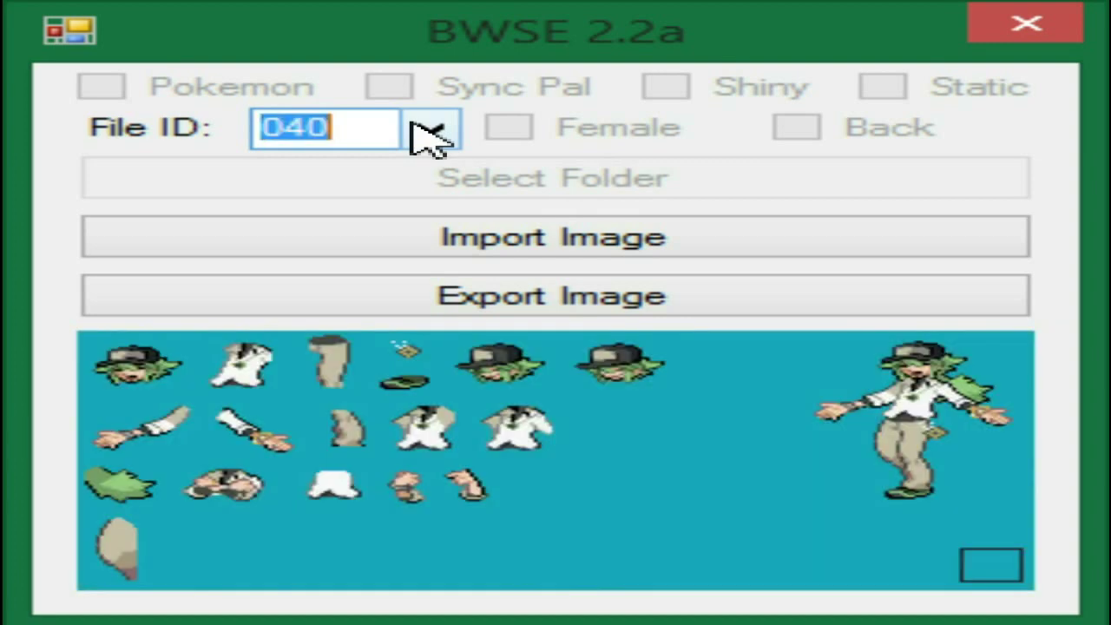
pyautogui.press('Down')
pyautogui.press('Down')
pyautogui.press('Down')
pyautogui.press('Down')
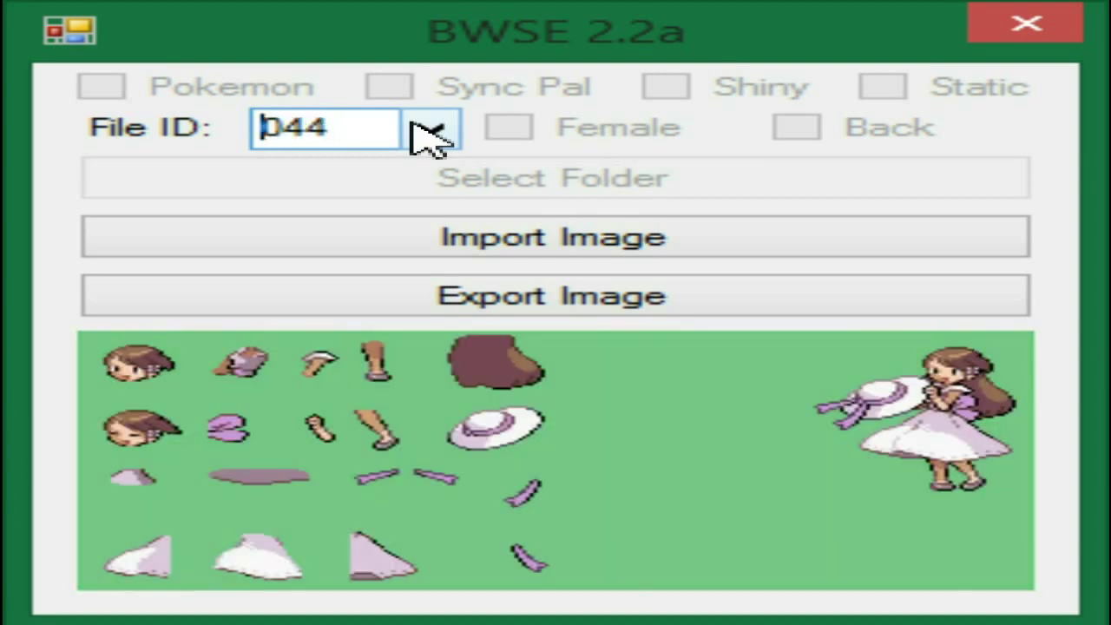
# Step: Go back to file ID 041 and browse the trainer sprites forward up to 089
pyautogui.press('Up')
pyautogui.press('Up')
pyautogui.press('Up')
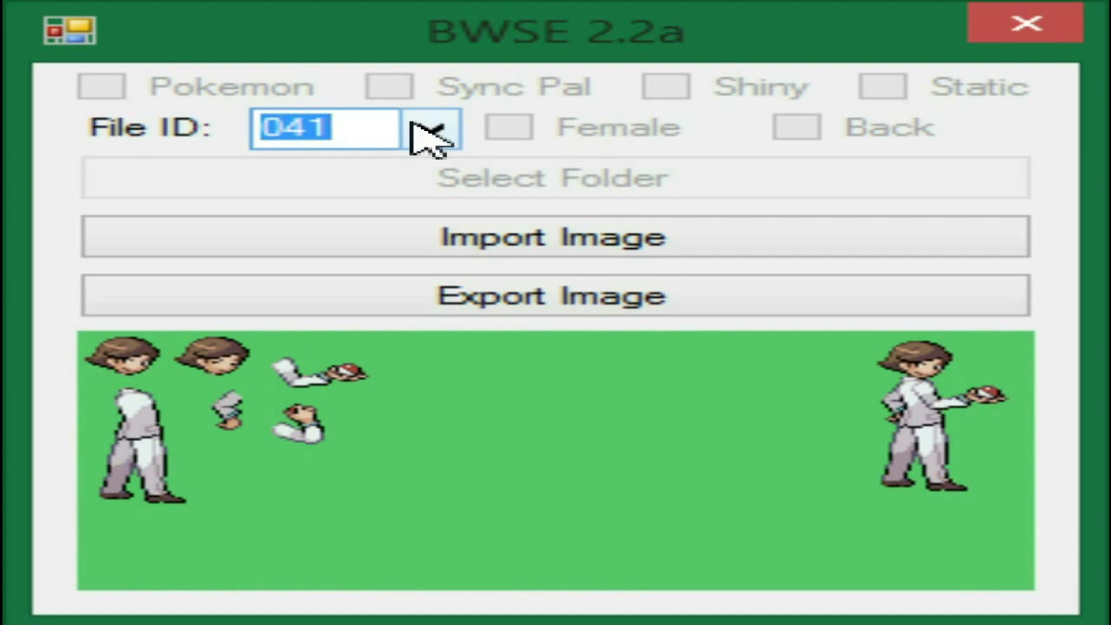
pyautogui.press('Down')
pyautogui.press('Down')
pyautogui.press('Down')
pyautogui.press('Down')
pyautogui.press('Down')
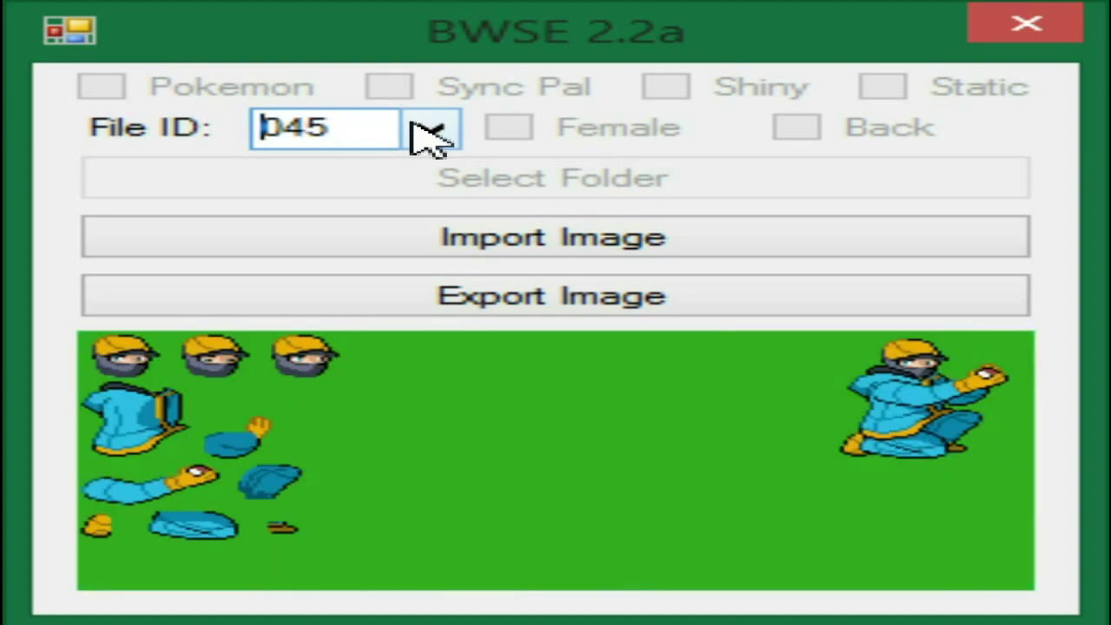
pyautogui.press('Down')
pyautogui.press('Down')
pyautogui.press('Down')
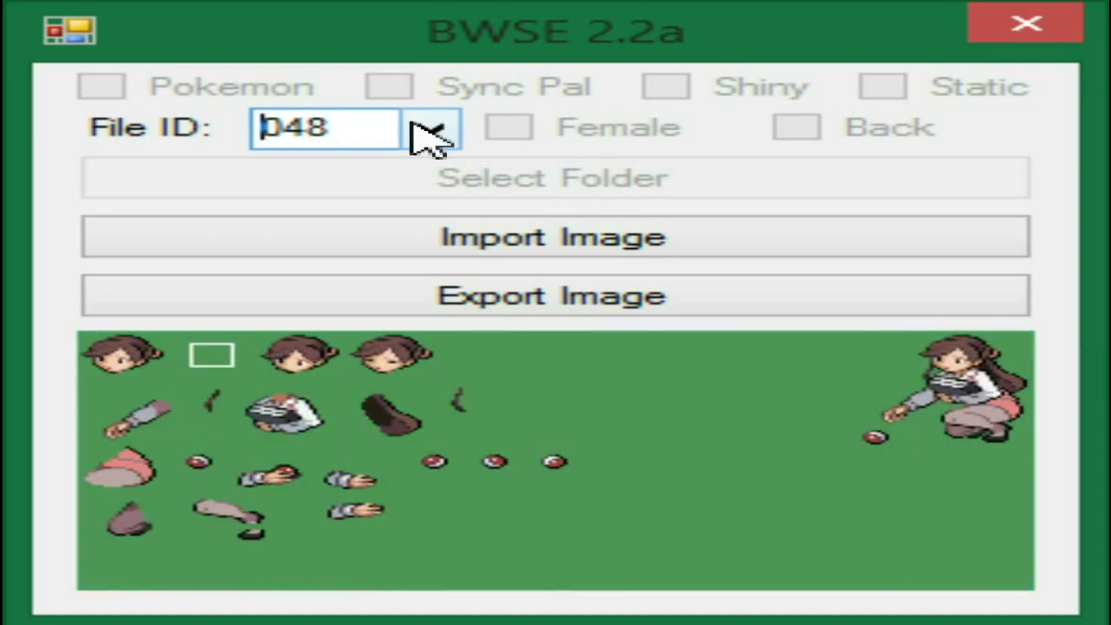
pyautogui.press('Down')
pyautogui.press('Down')
pyautogui.press('Down')
pyautogui.press('Down')
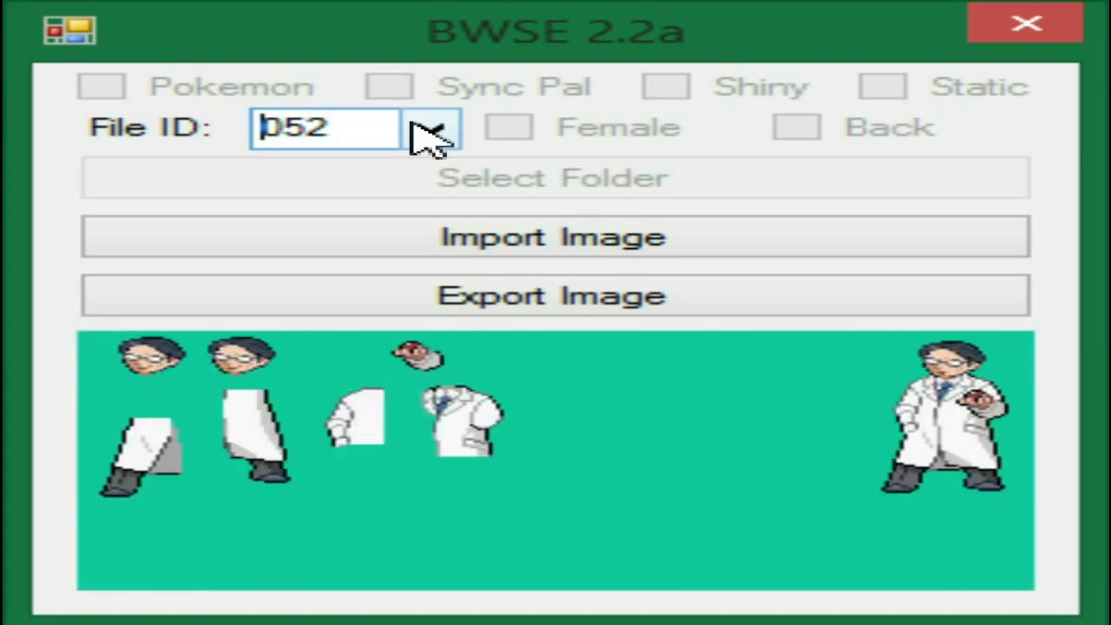
pyautogui.press('Down')
pyautogui.press('Down')
pyautogui.press('Down')
pyautogui.press('Down')
pyautogui.press('Down')
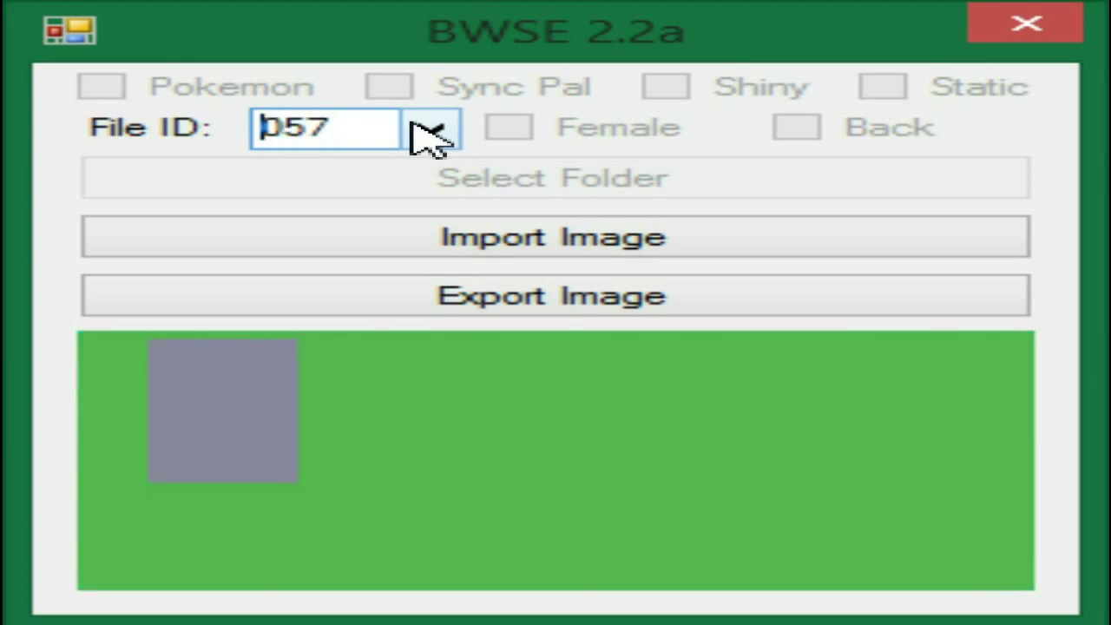
pyautogui.press('Down')
pyautogui.scroll(-5, 425, 135)
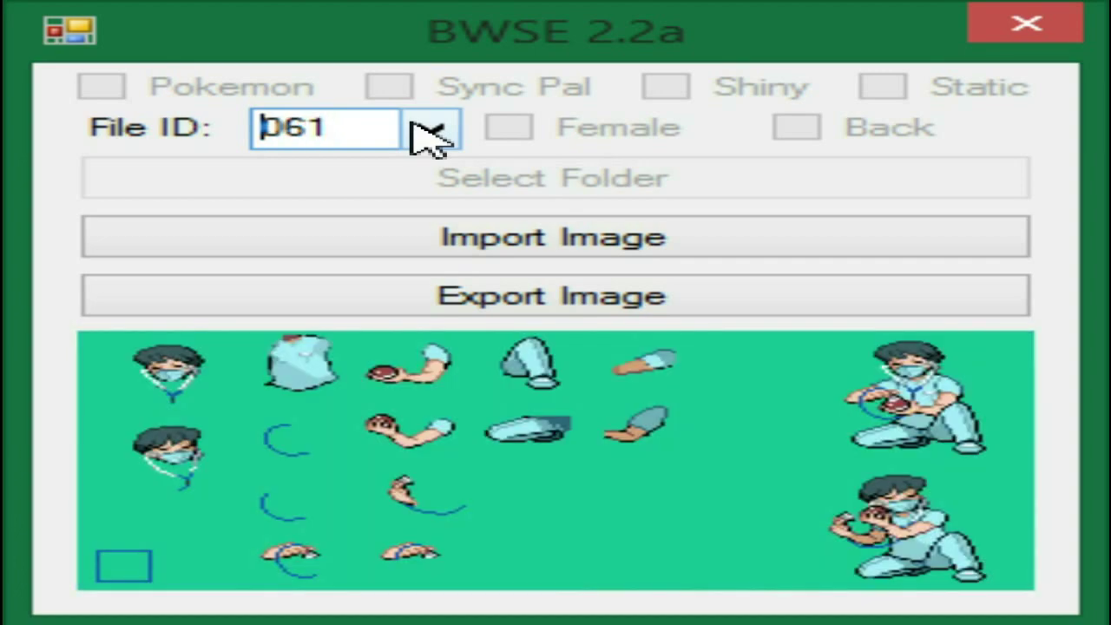
pyautogui.scroll(-5, 425, 135)
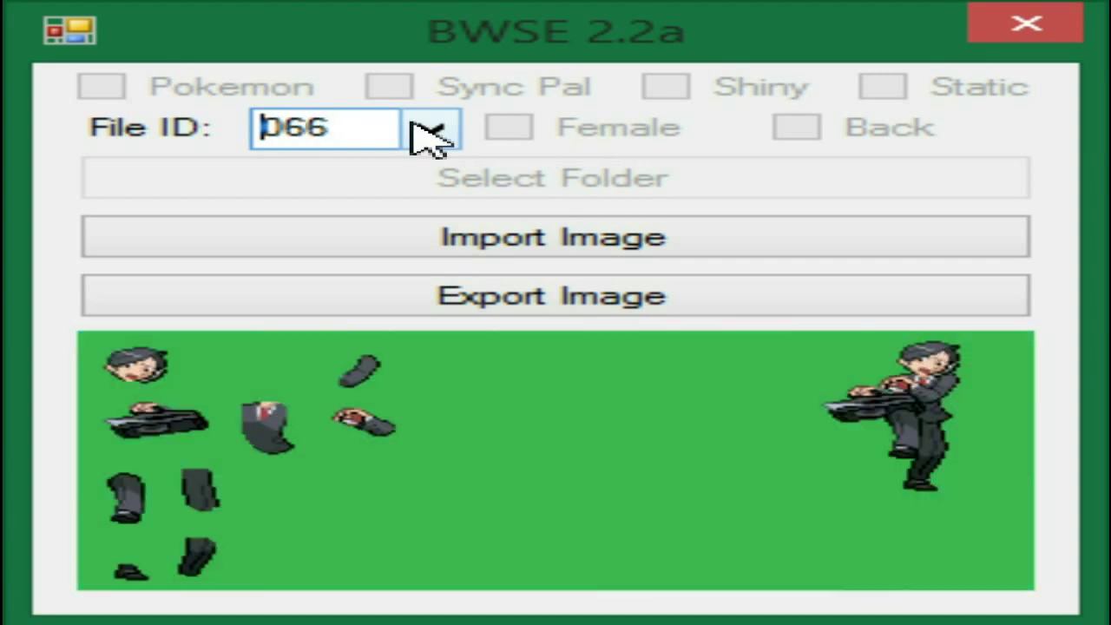
pyautogui.scroll(-4, 425, 135)
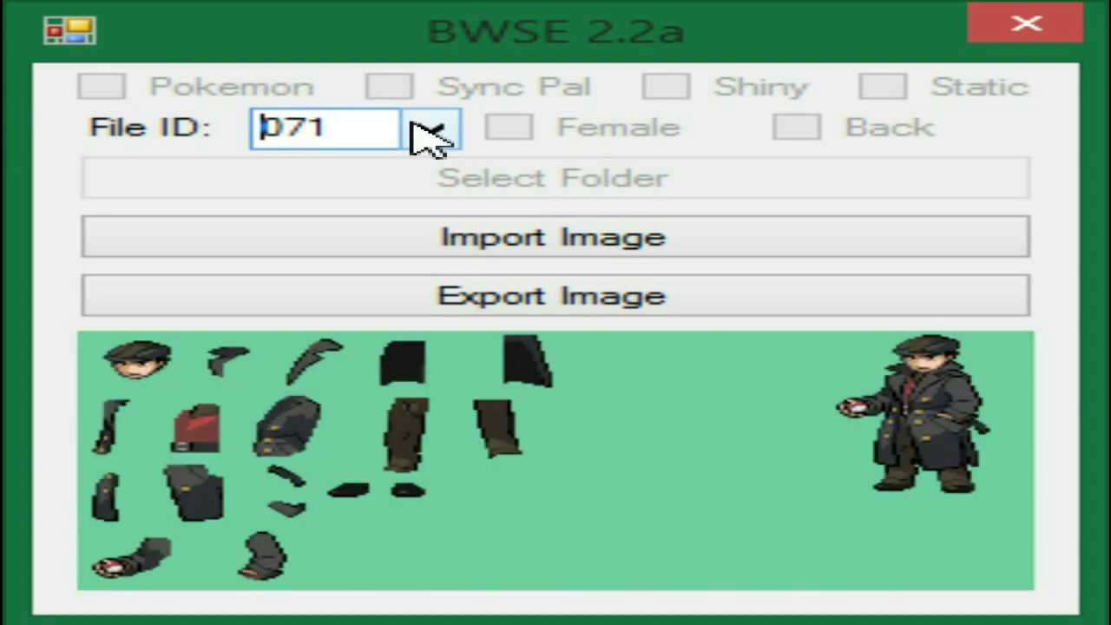
pyautogui.scroll(-5, 426, 135)
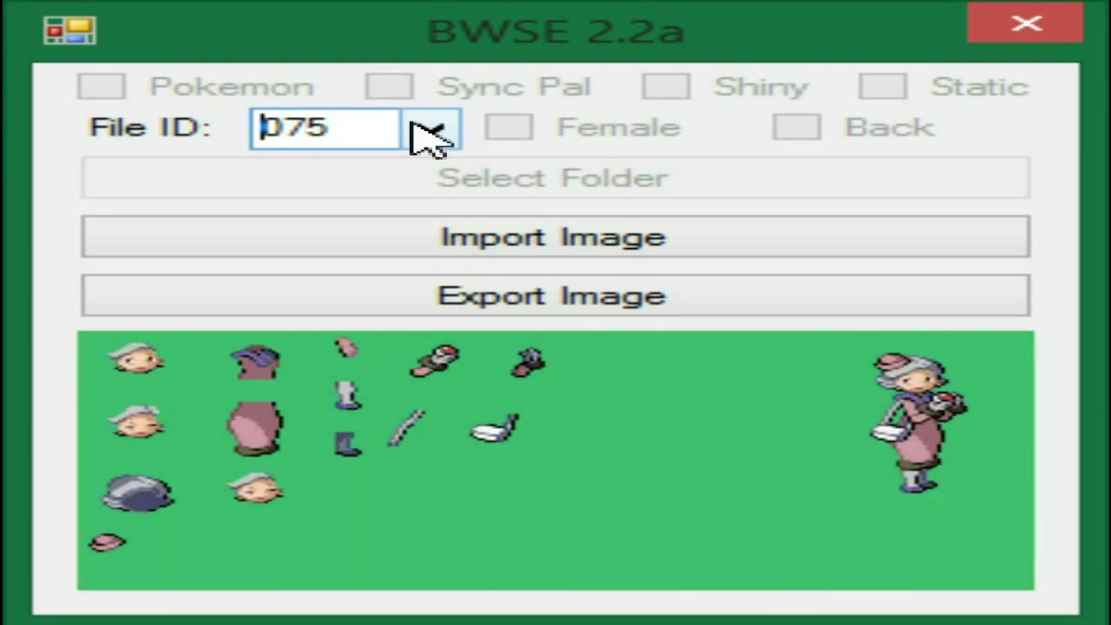
pyautogui.scroll(-4, 425, 135)
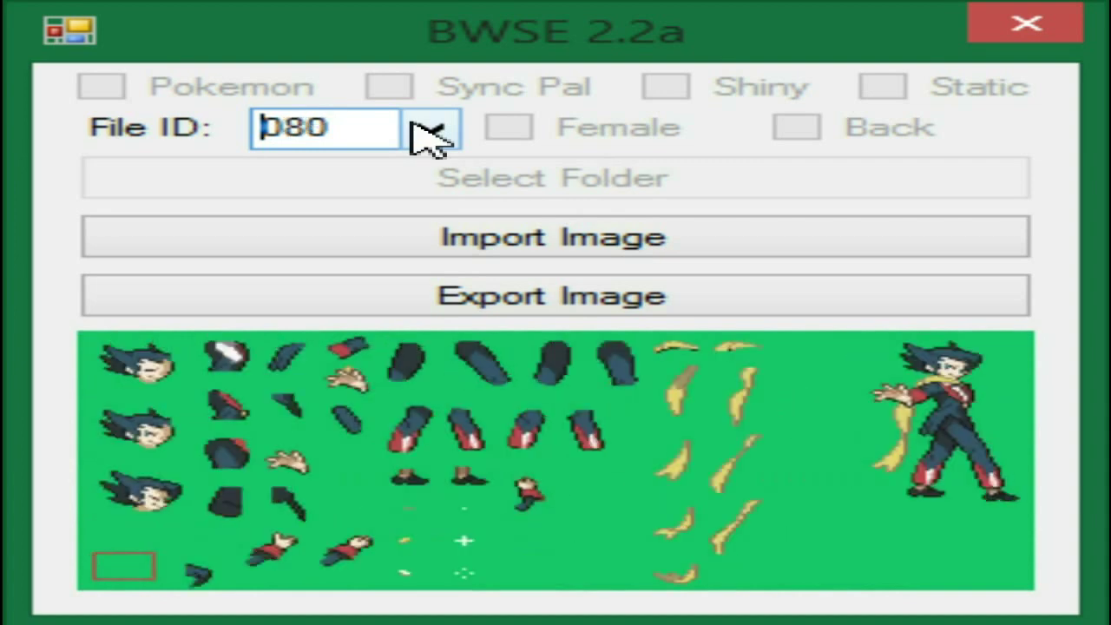
pyautogui.scroll(-5, 425, 134)
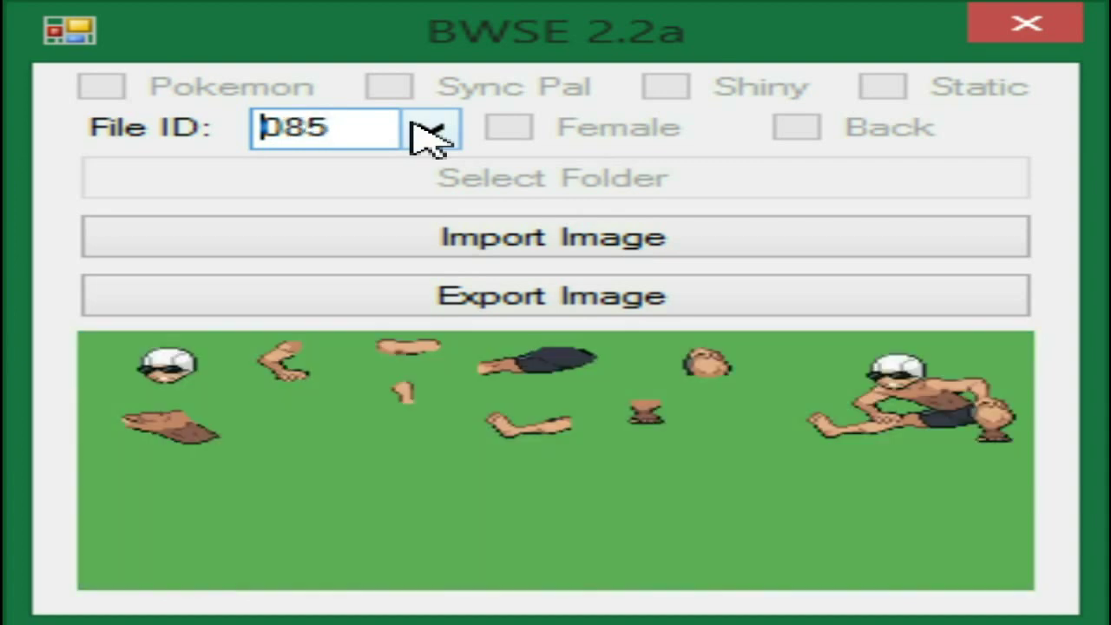
pyautogui.scroll(-2, 425, 134)
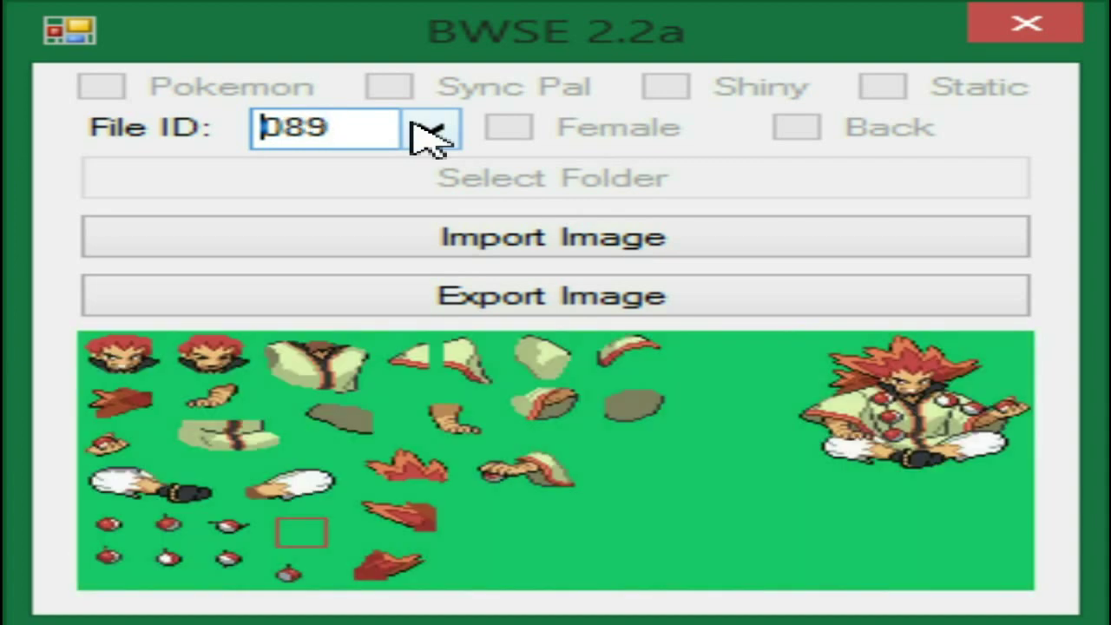
# Step: Review the preceding trainer sprites by stepping the file ID back from 089 to 083
pyautogui.scroll(3, 426, 135)
pyautogui.scroll(2, 425, 134)
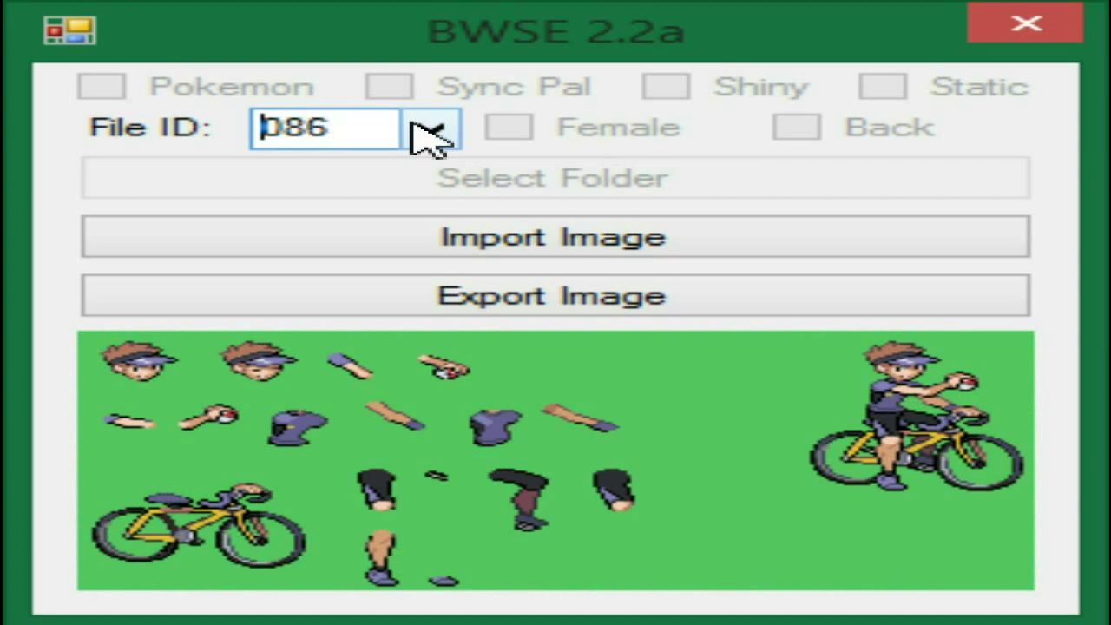
pyautogui.scroll(2, 425, 134)
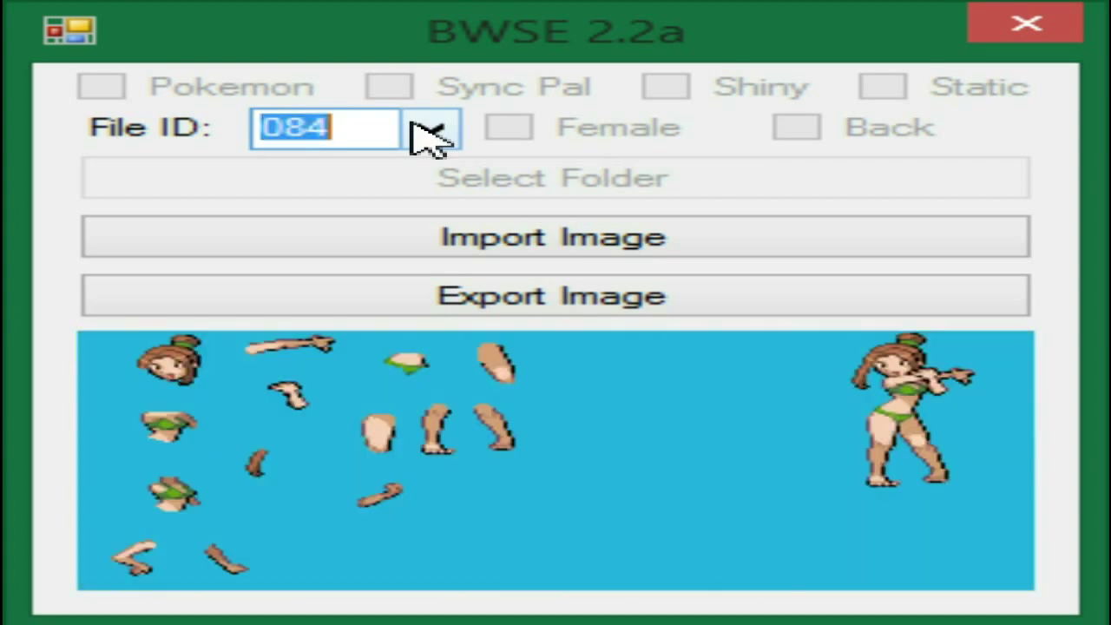
pyautogui.scroll(-1, 425, 135)
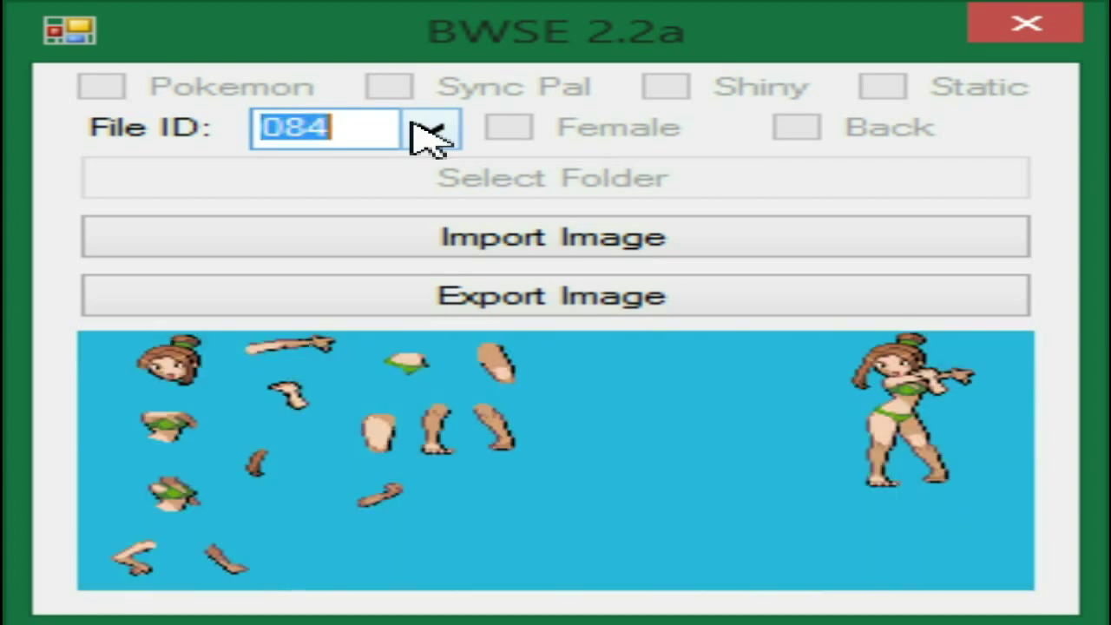
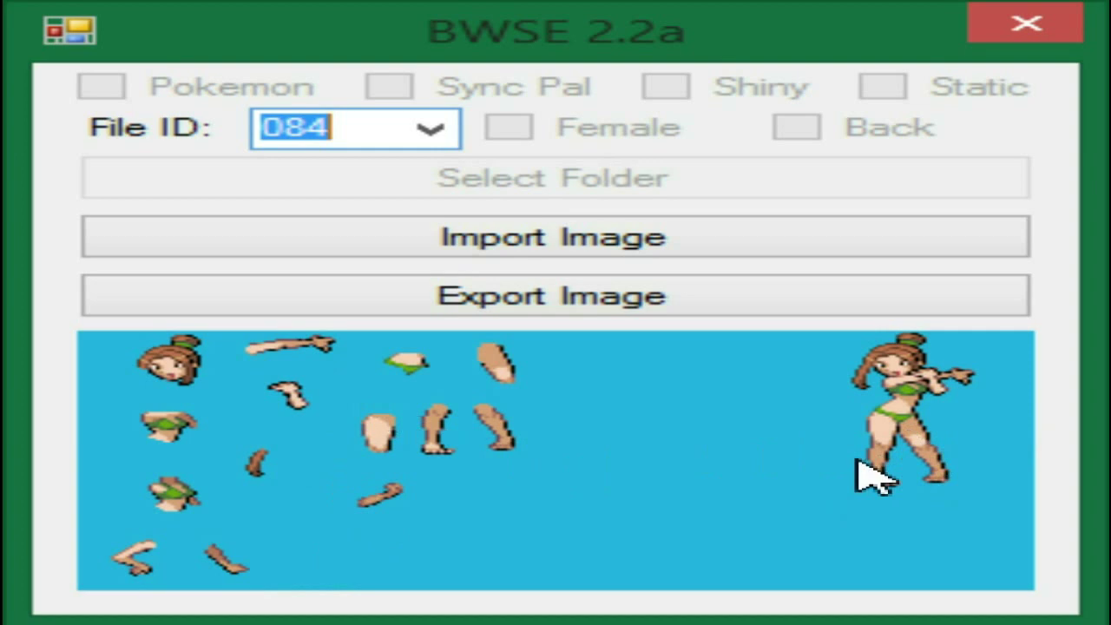
pyautogui.press('Up')
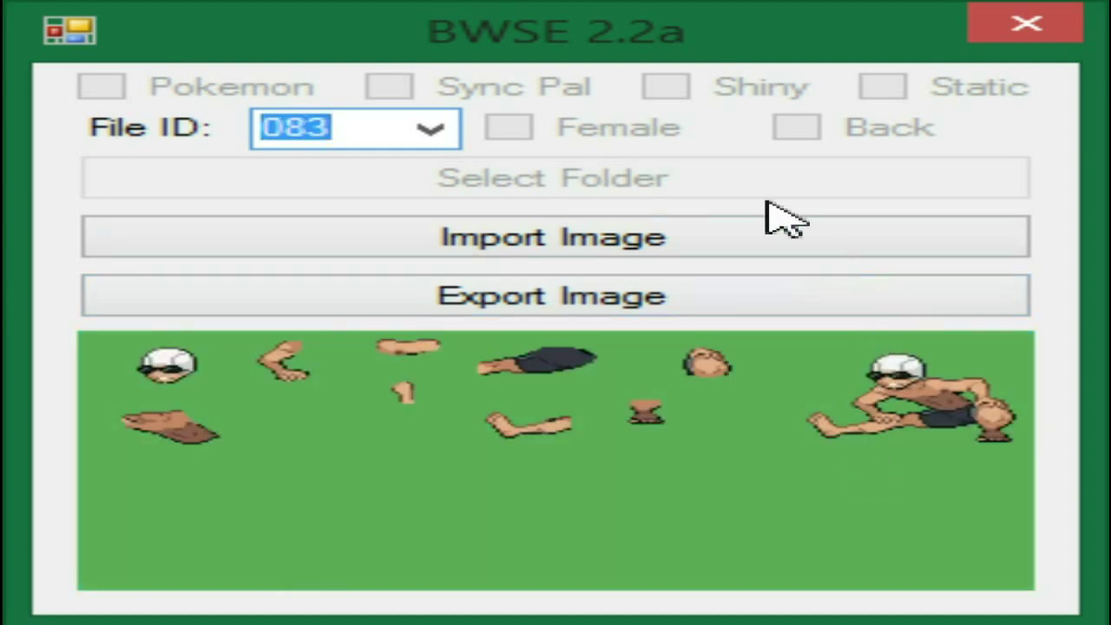
# Step: Select front trainer sprite file ID 004 and export its image to the desktop as 004school
pyautogui.click(420, 139)
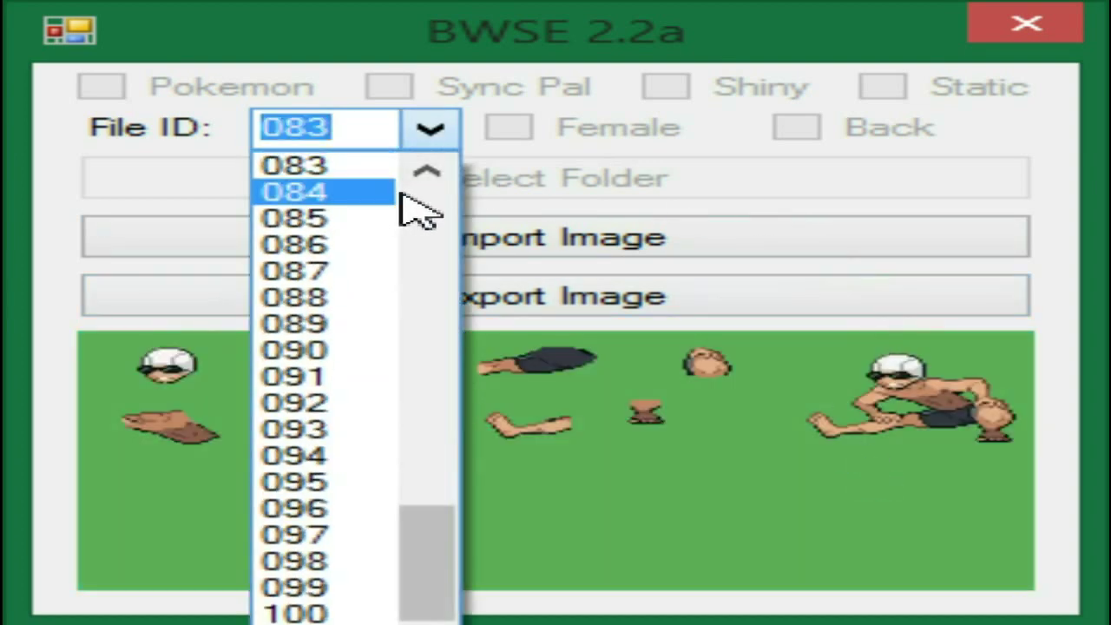
pyautogui.scroll(20, 442, 213)
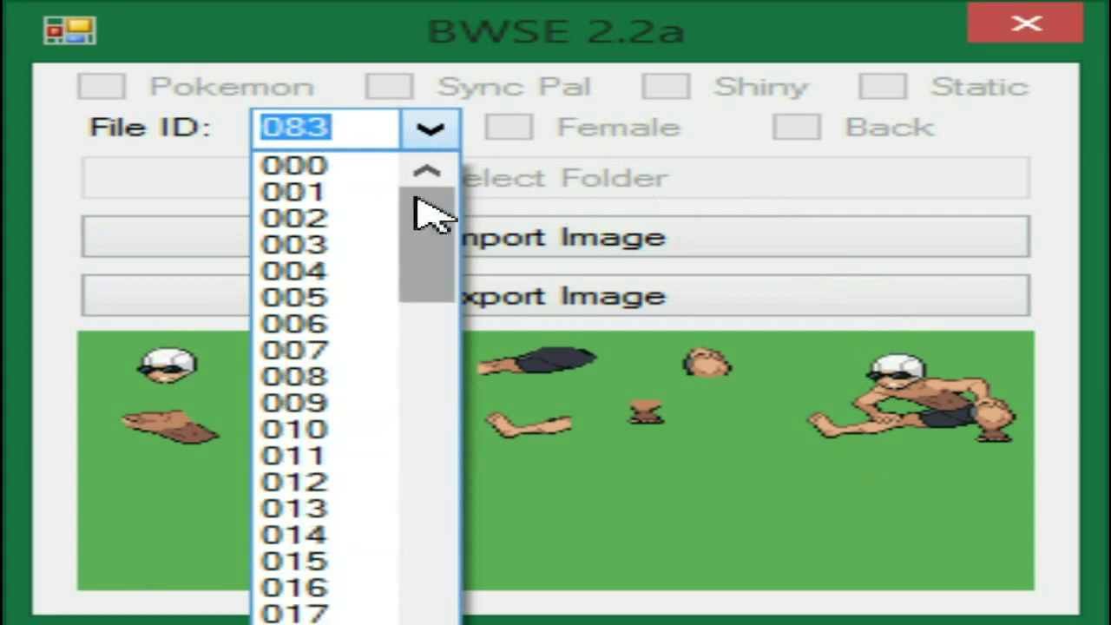
pyautogui.click(317, 247)
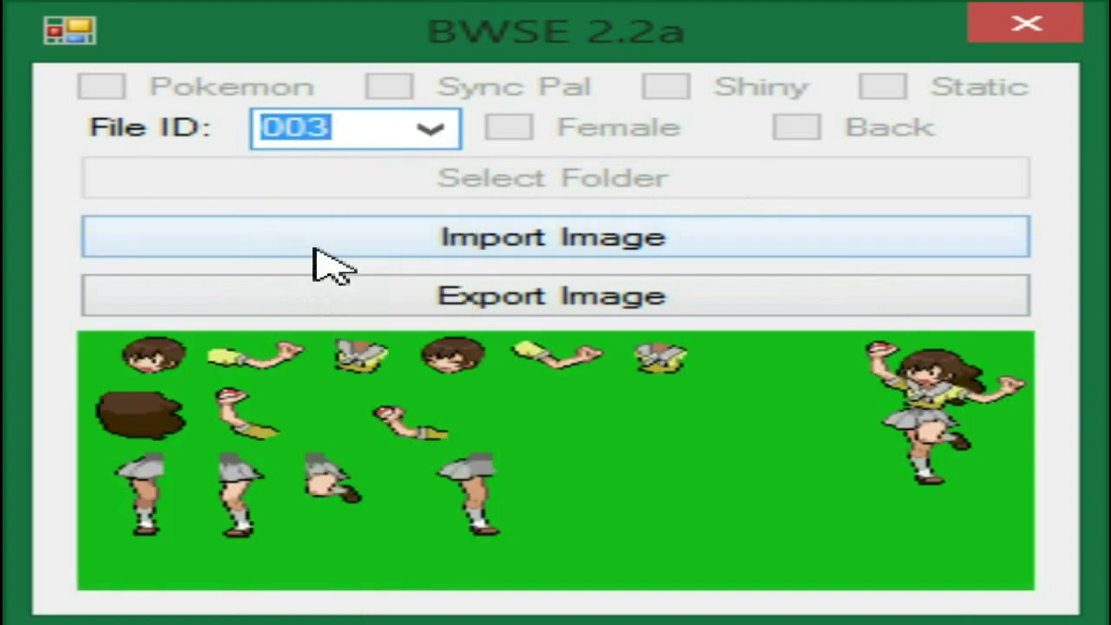
pyautogui.press('Down')
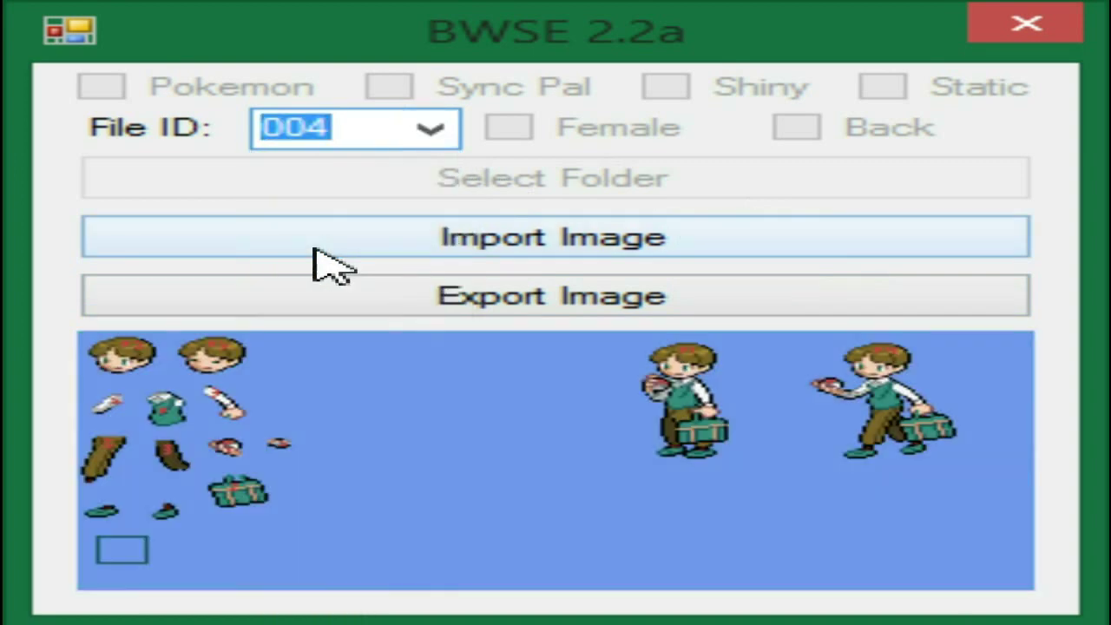
pyautogui.click(345, 303)
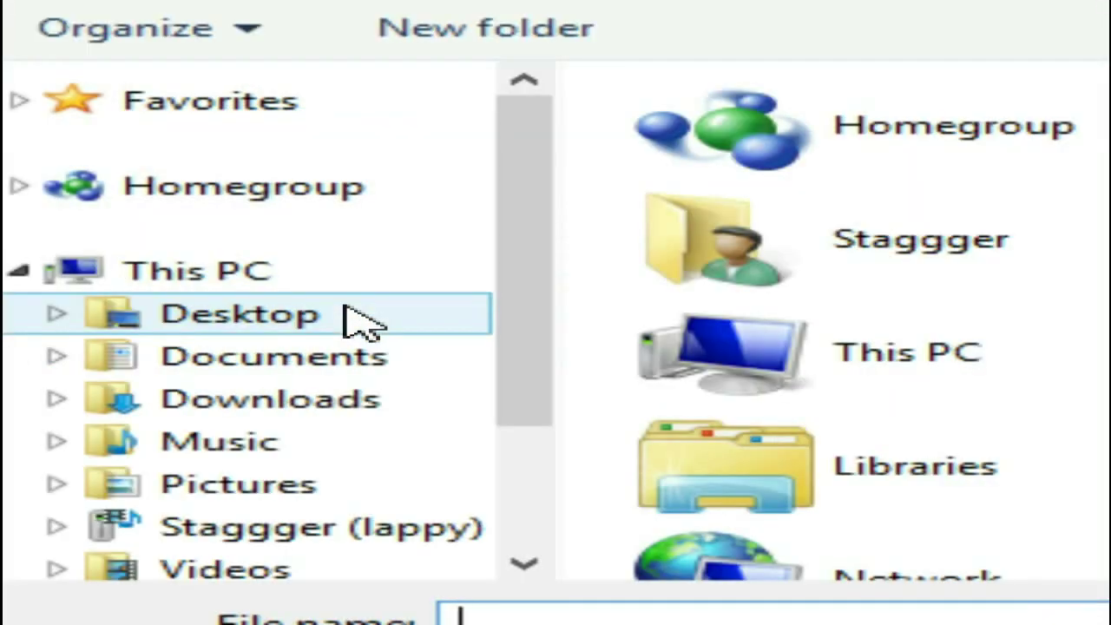
pyautogui.write('004')
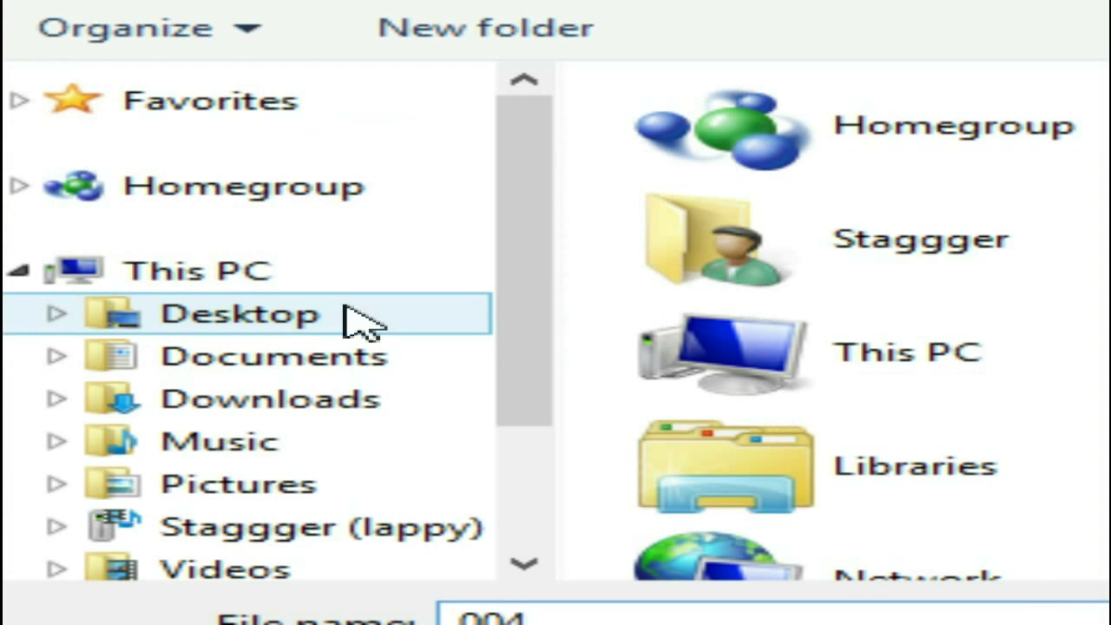
pyautogui.write('school')
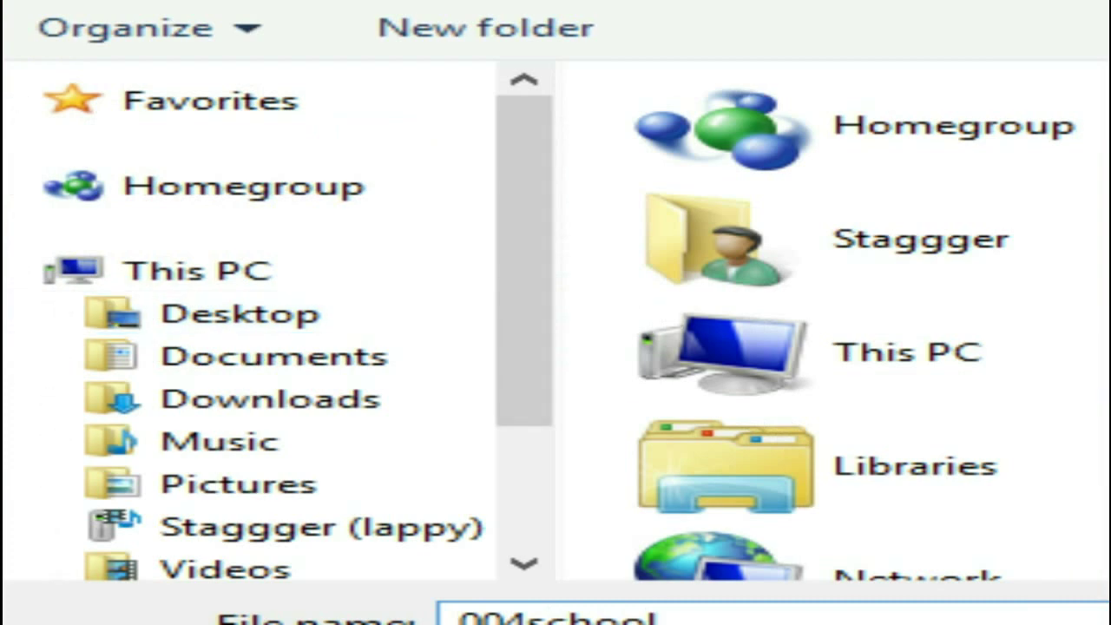
pyautogui.press('Return')
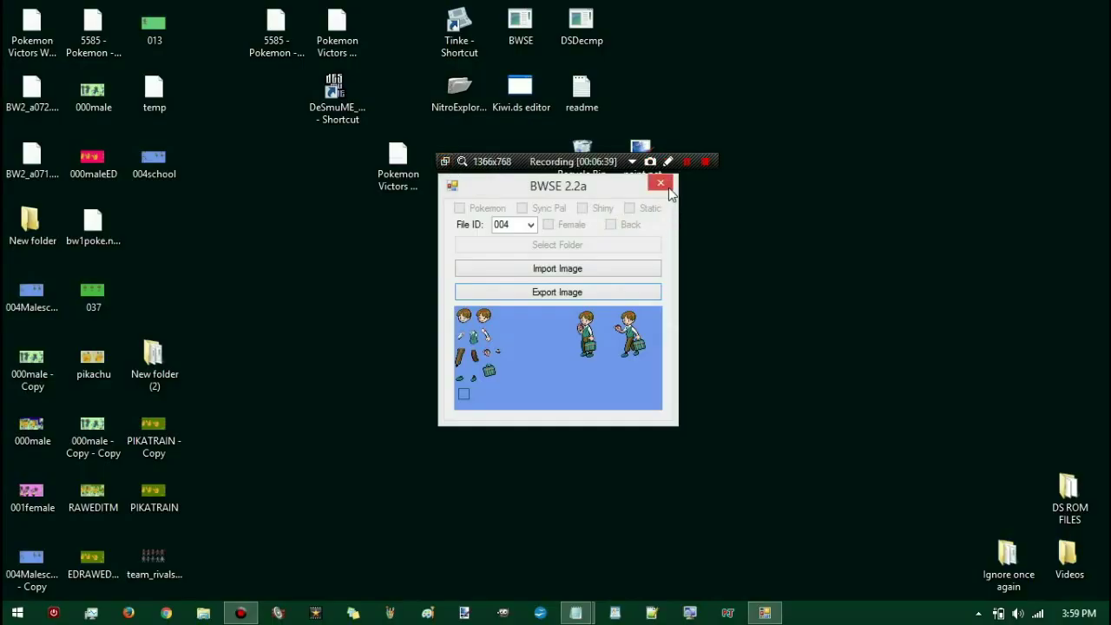
# Step: Close BWSE and open paint.net from the desktop
pyautogui.click(659, 184)
pyautogui.click(647, 180)
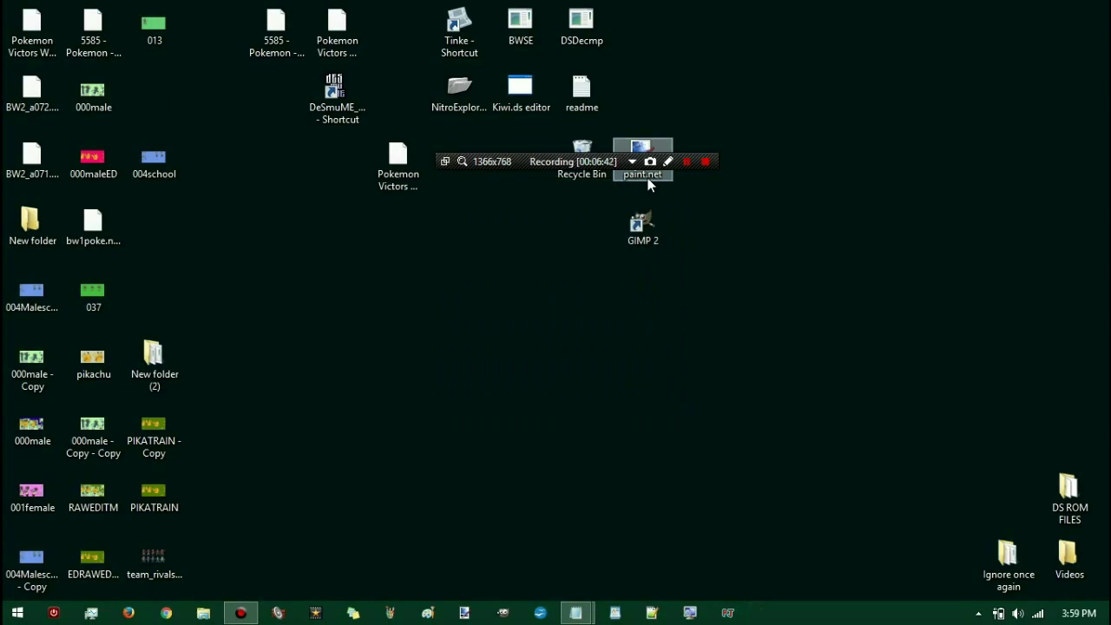
pyautogui.doubleClick(649, 182)
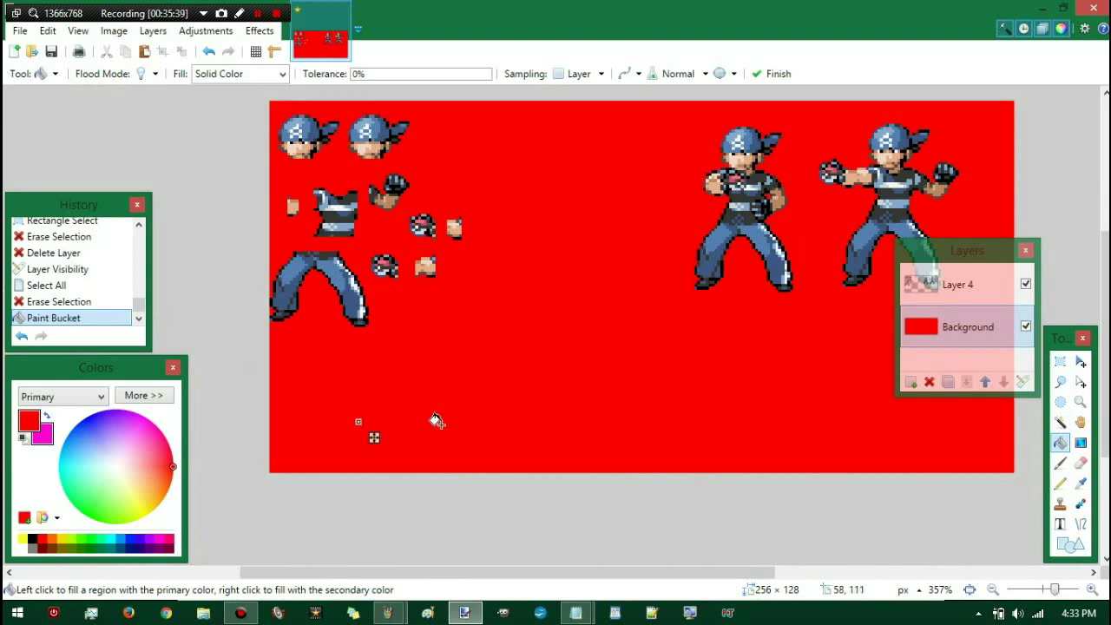
# Step: Finish the red background fill, save the sheet flattened as PNG 004schooled on the desktop, and clear away the image editors
pyautogui.press('Return')
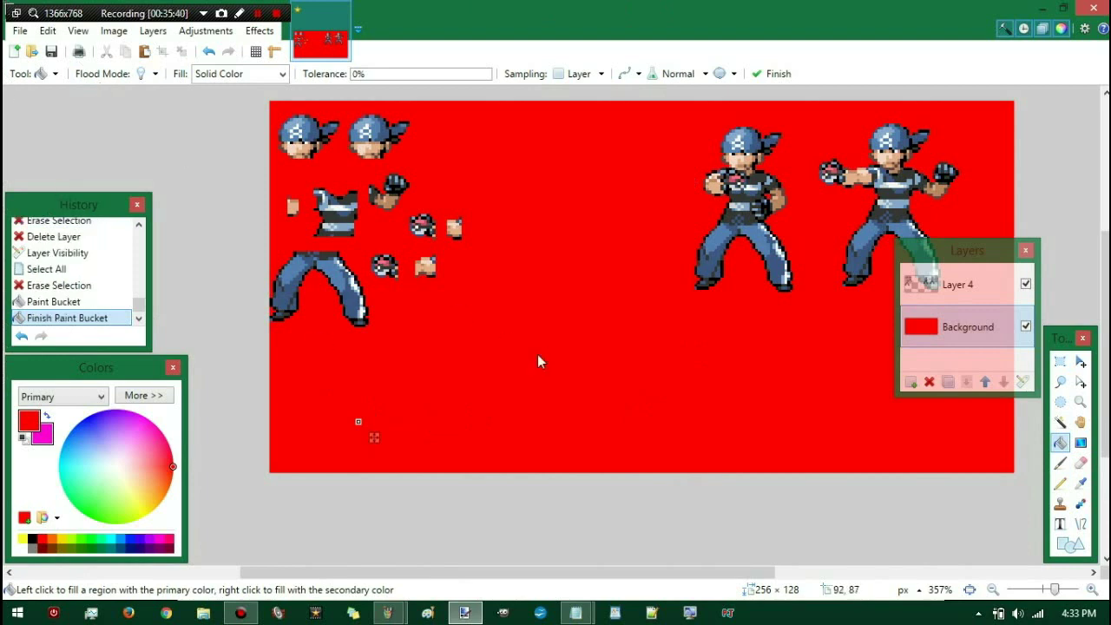
pyautogui.hotkey('ctrl', 's')
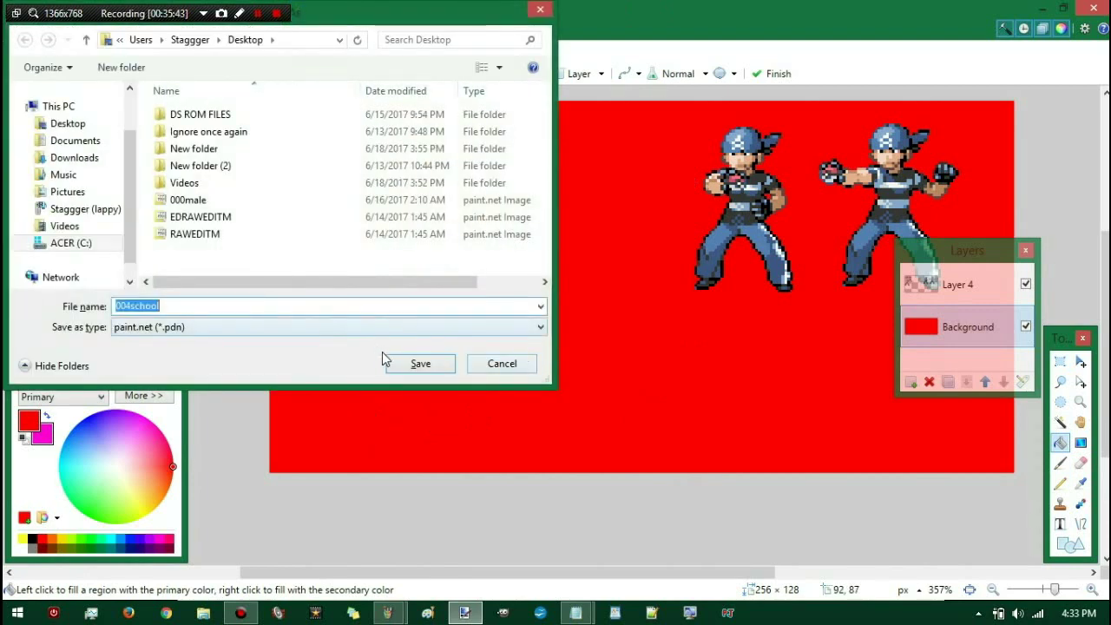
pyautogui.press('End')
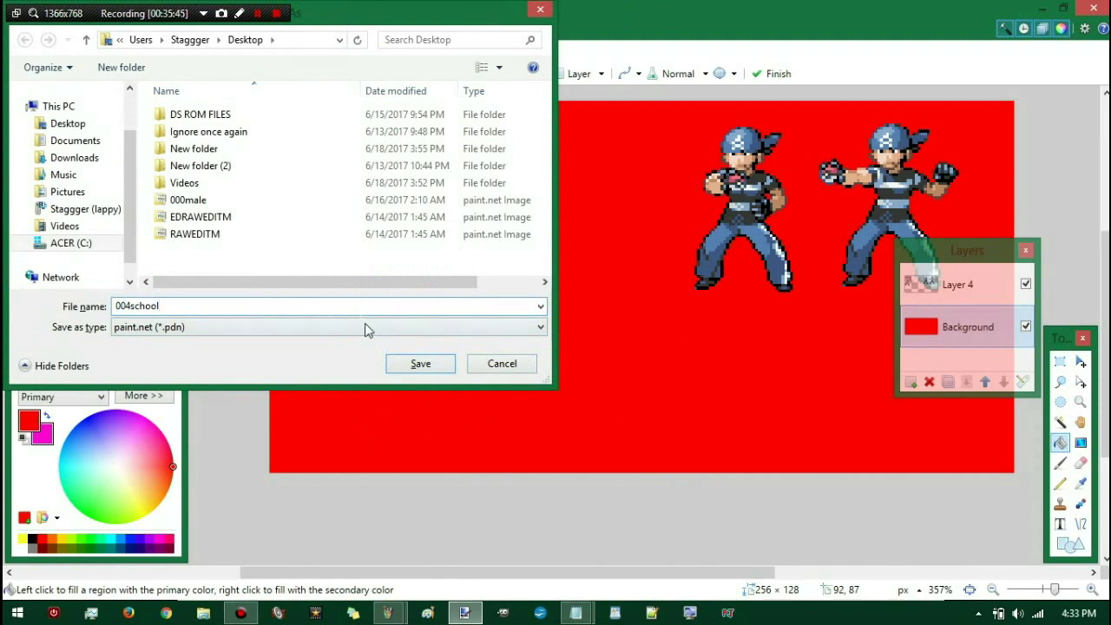
pyautogui.write('ed')
pyautogui.click(392, 328)
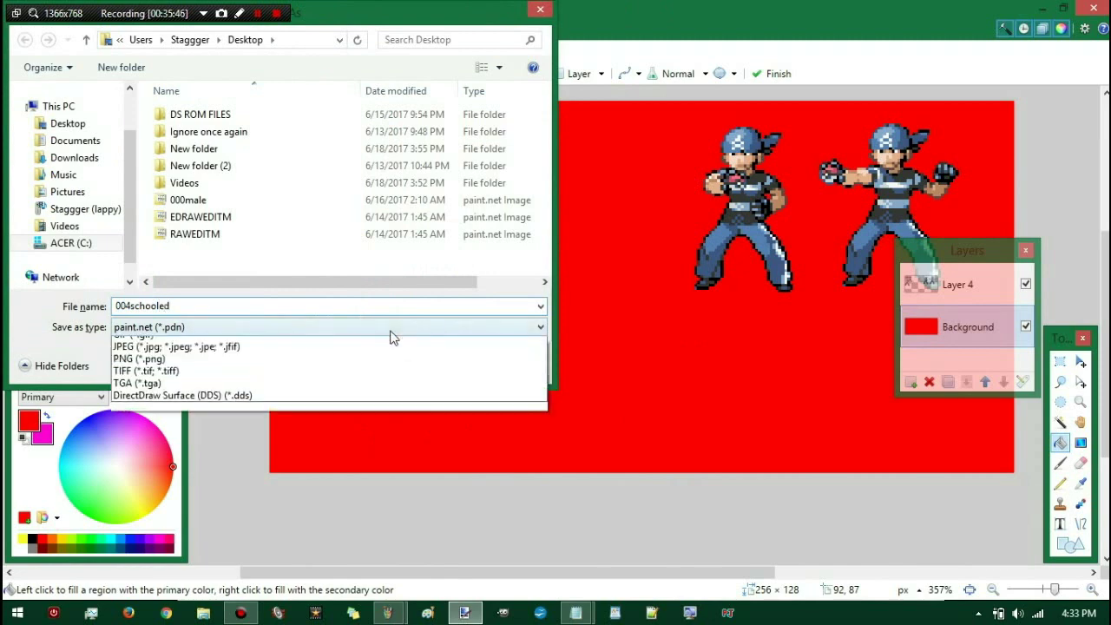
pyautogui.click(376, 390)
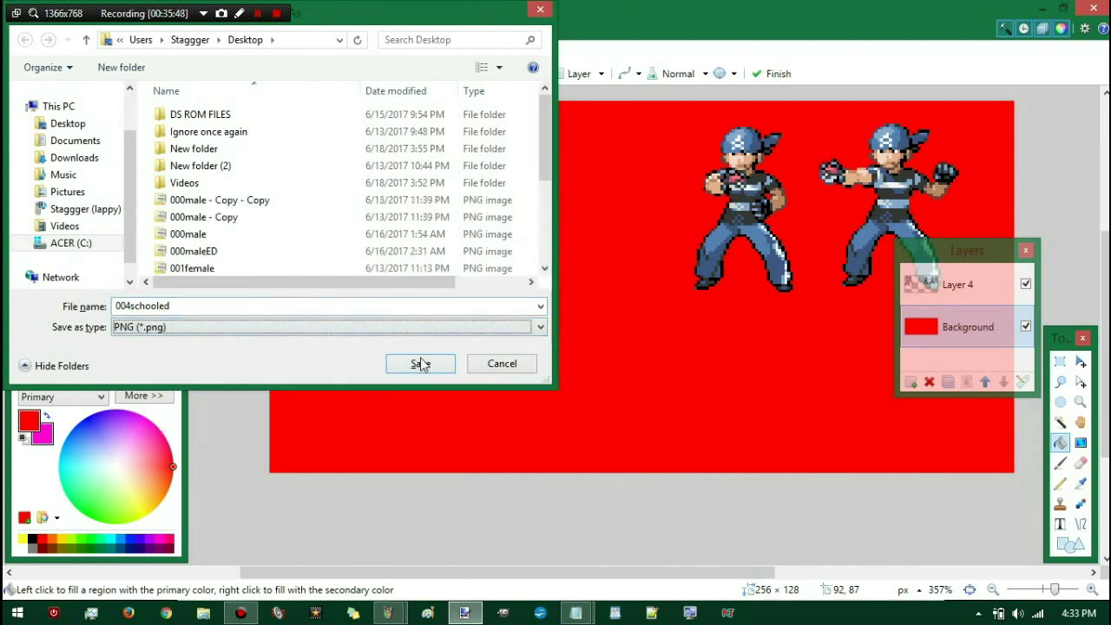
pyautogui.click(421, 363)
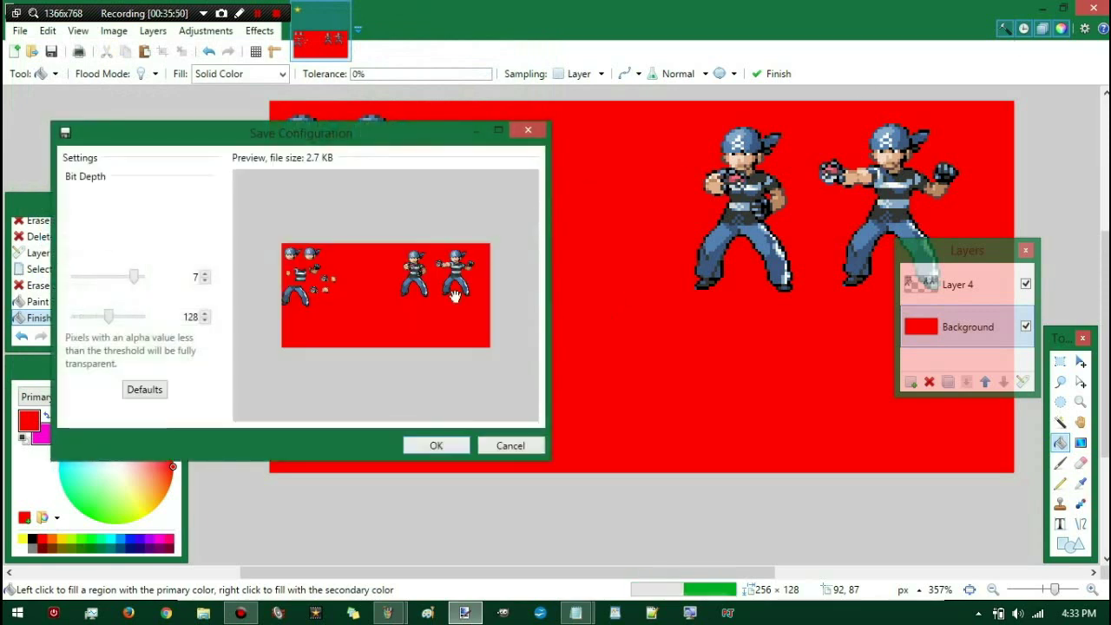
pyautogui.click(425, 447)
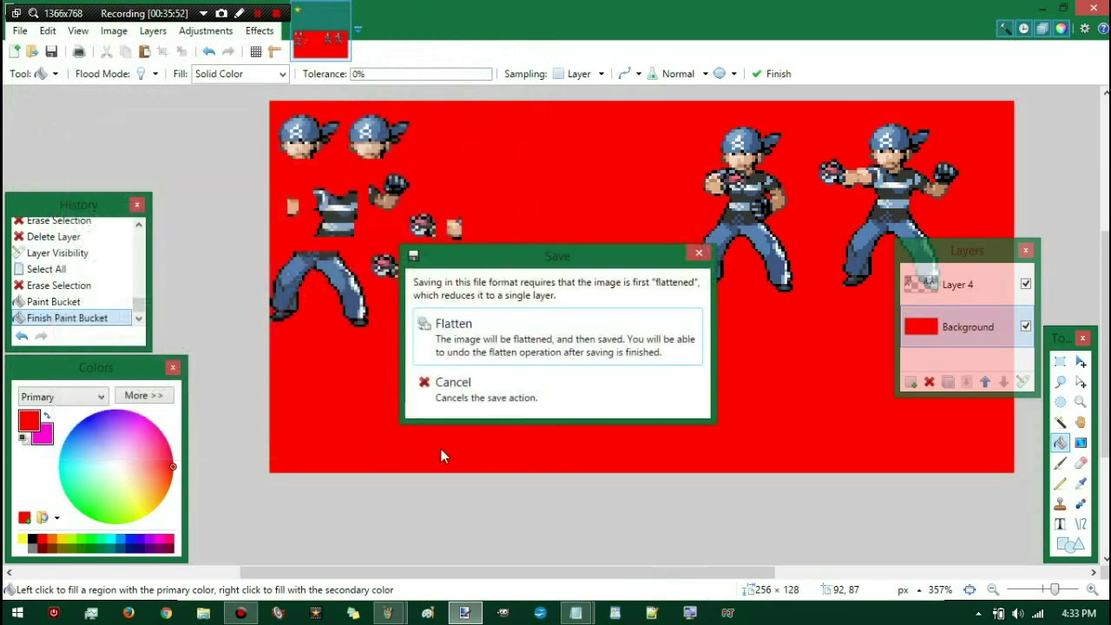
pyautogui.click(544, 335)
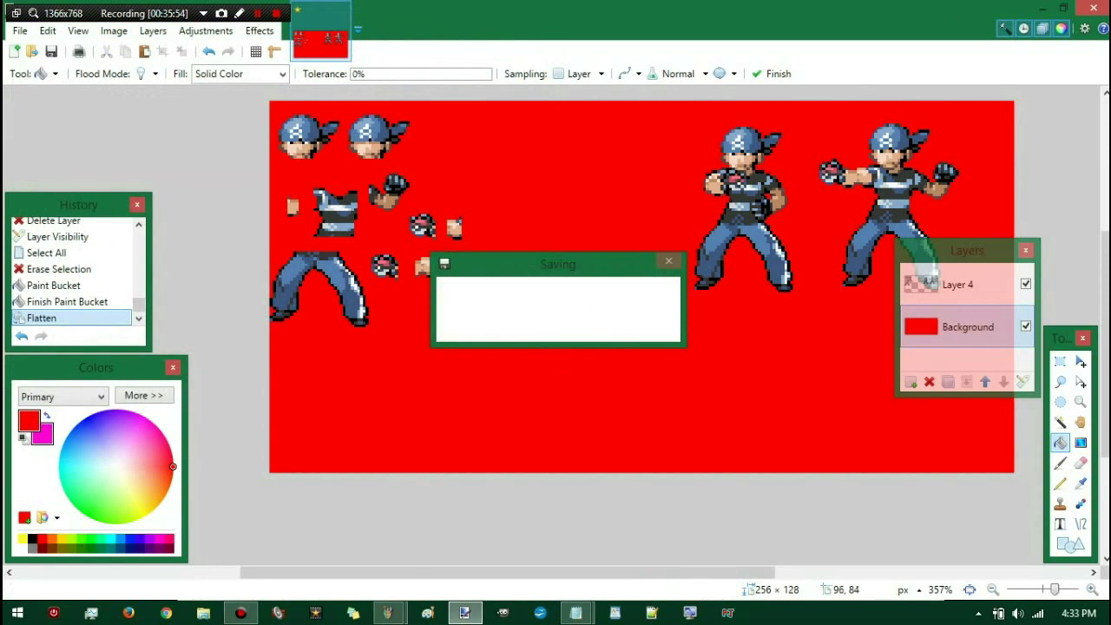
pyautogui.click(1103, 7)
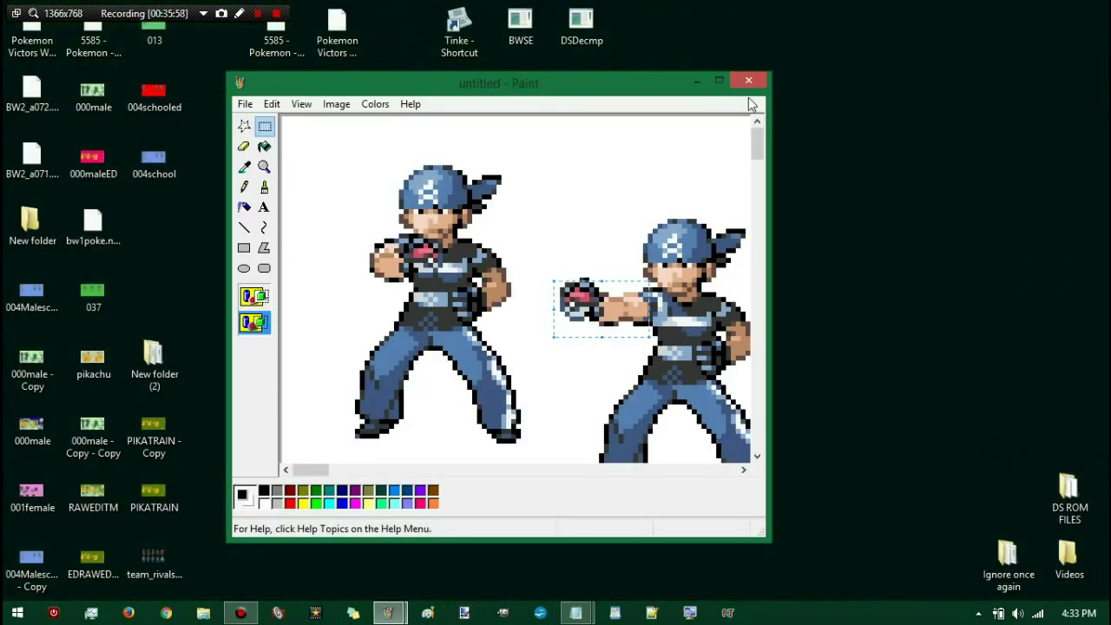
pyautogui.click(697, 78)
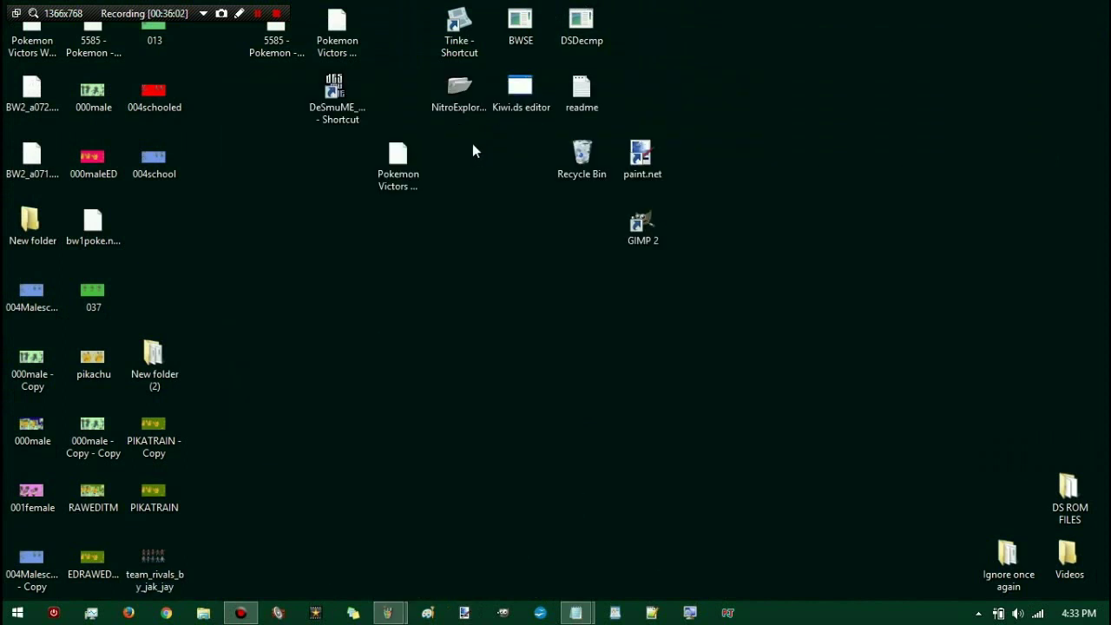
# Step: Open BWSE and load the BW2_a071.narc folder inside New folder on the desktop
pyautogui.doubleClick(507, 33)
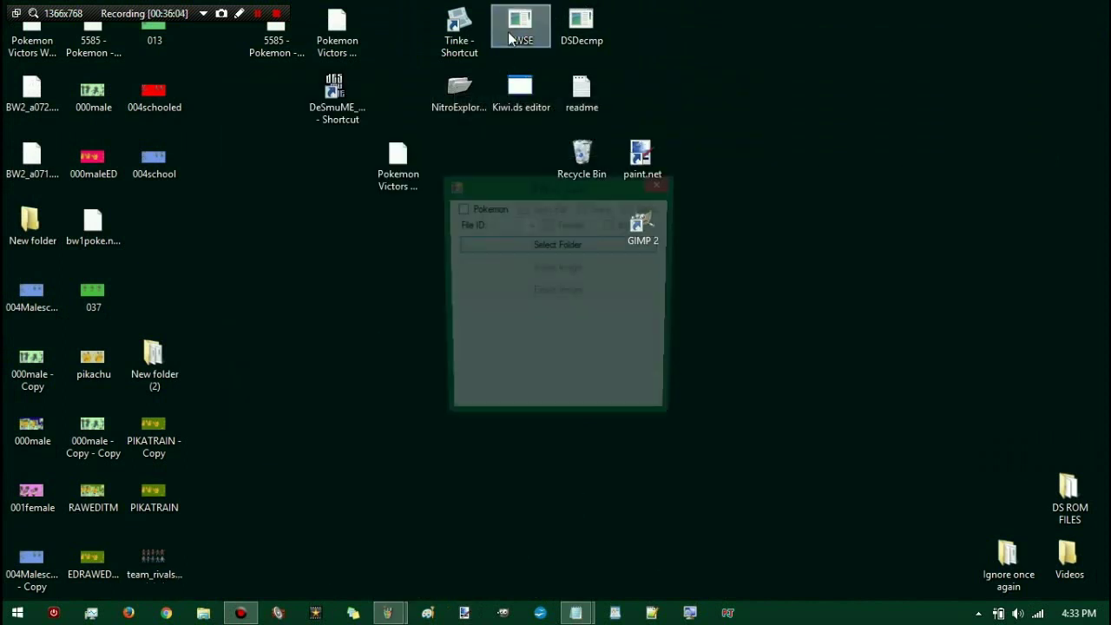
pyautogui.click(498, 243)
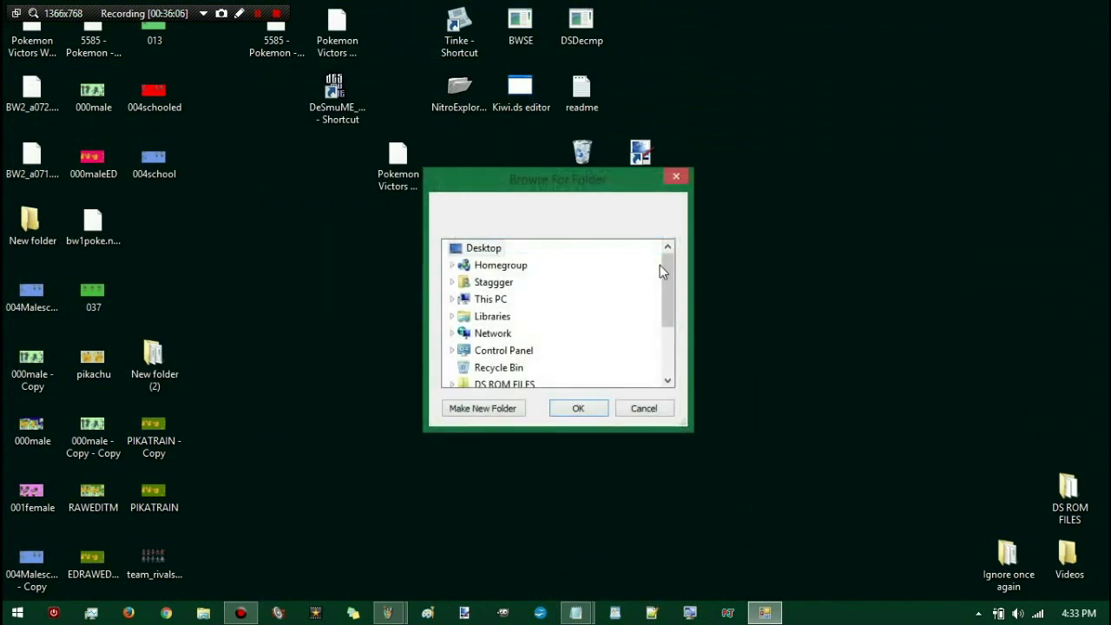
pyautogui.scroll(-2, 659, 272)
pyautogui.click(497, 335)
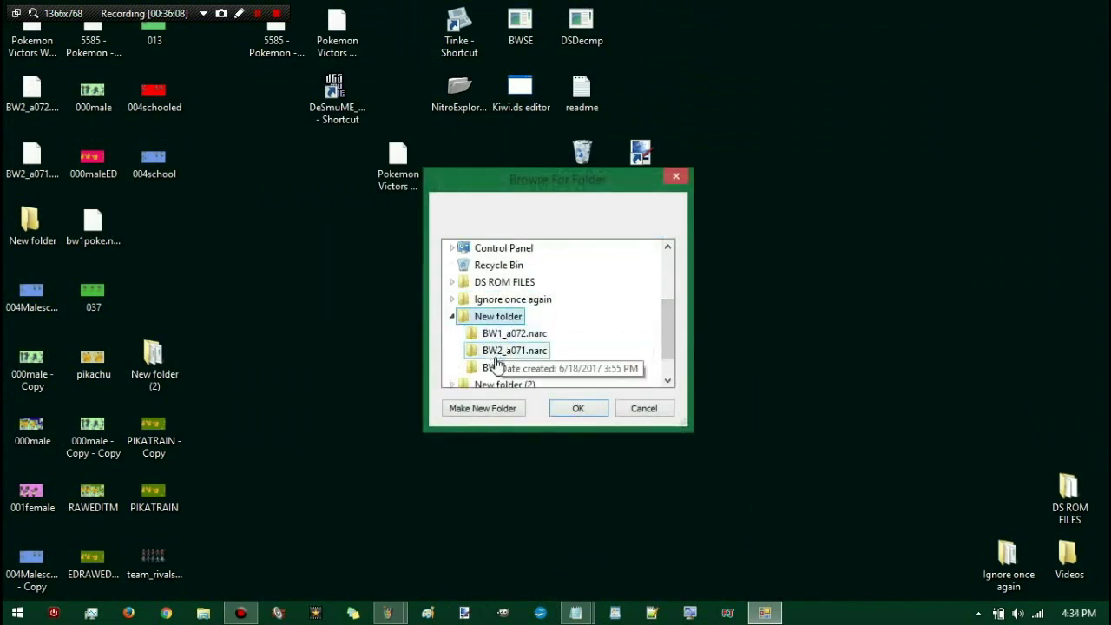
pyautogui.click(497, 354)
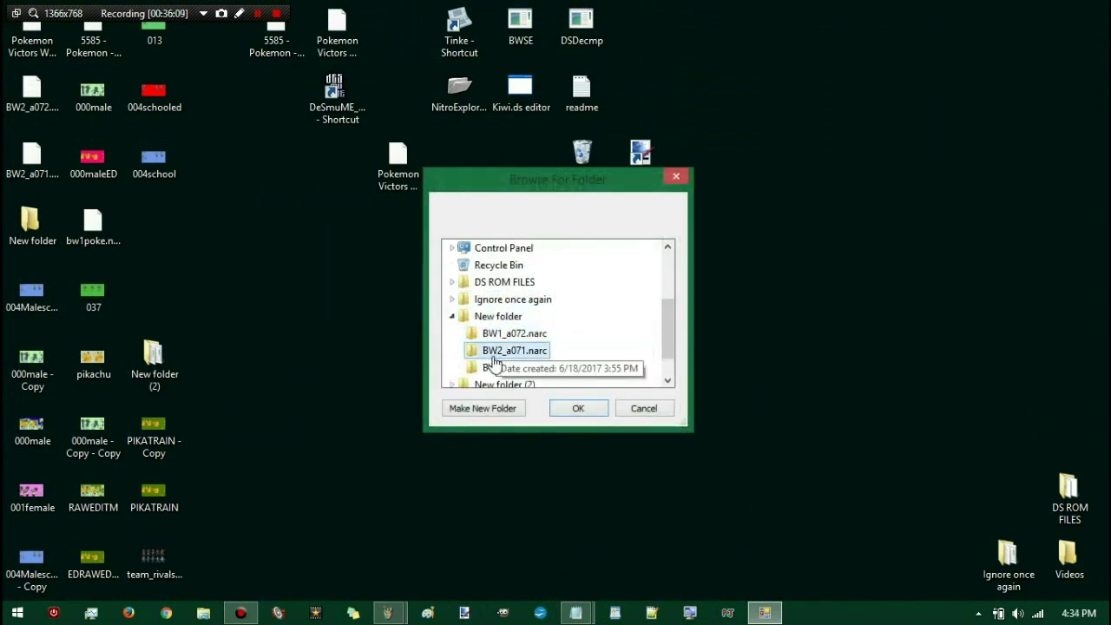
pyautogui.click(570, 409)
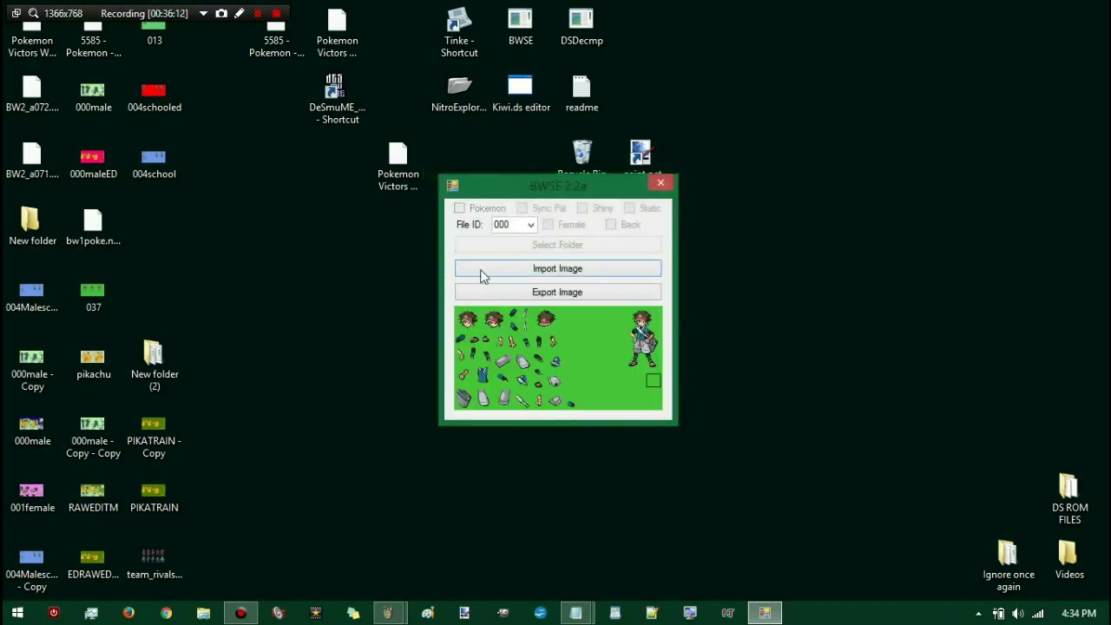
# Step: Import 004schooled.png from the desktop over trainer sprite file ID 004 and close BWSE
pyautogui.hotkey('shift', 'Tab')
pyautogui.press('Down')
pyautogui.press('Down')
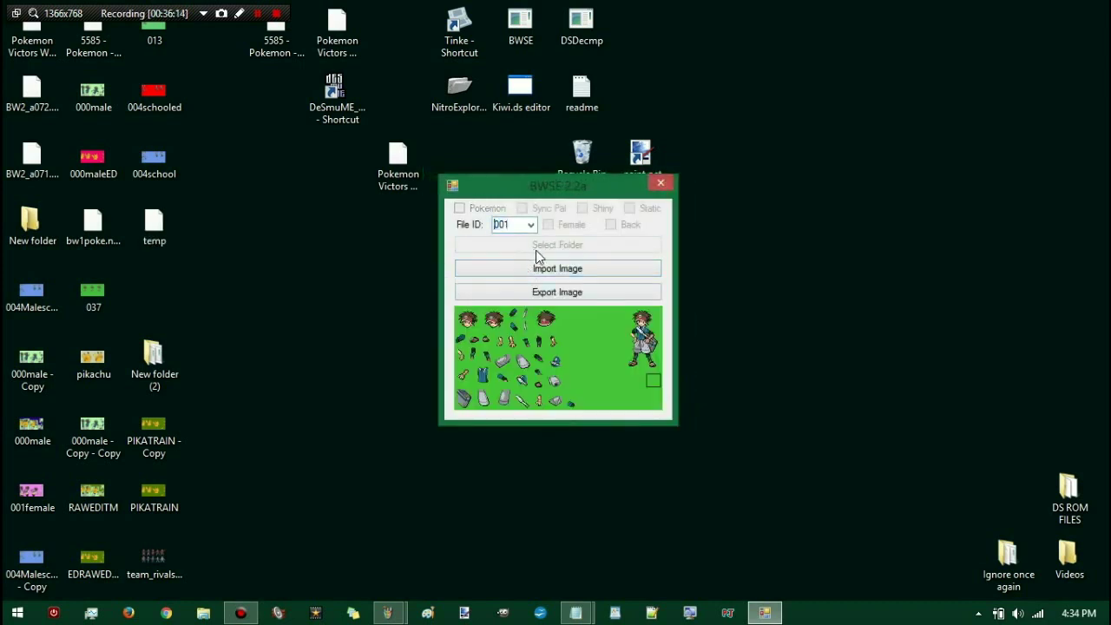
pyautogui.press('Down')
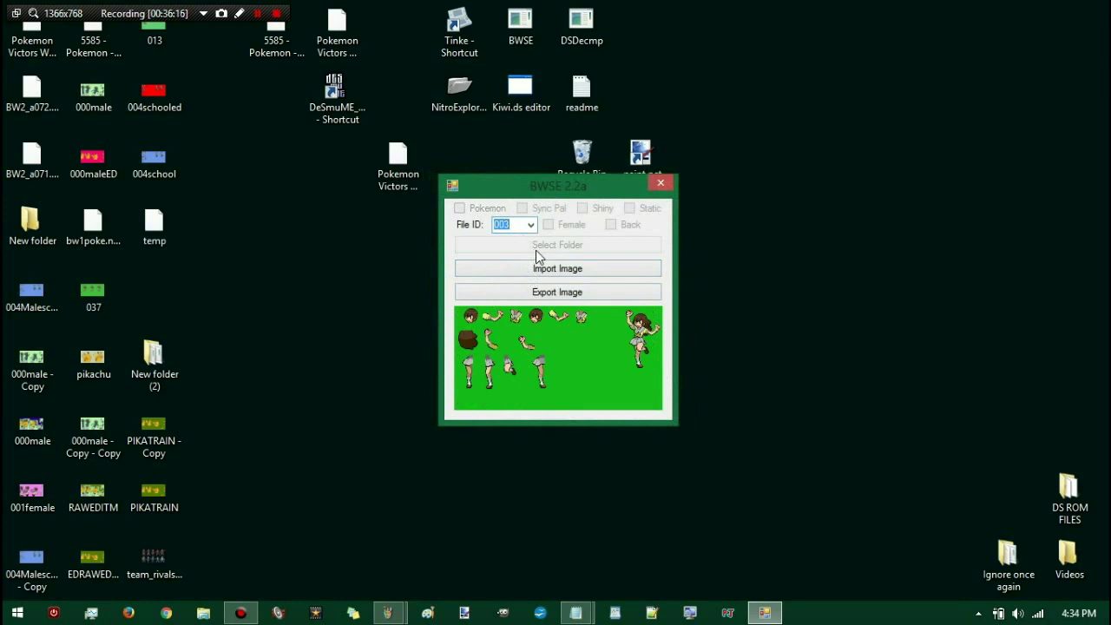
pyautogui.press('Down')
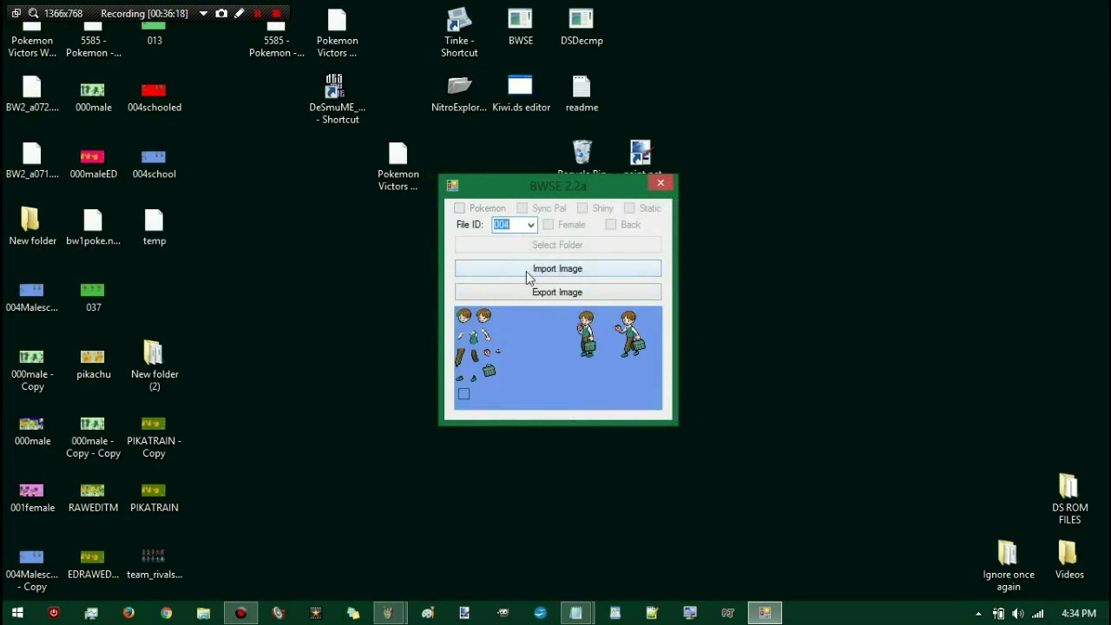
pyautogui.click(526, 277)
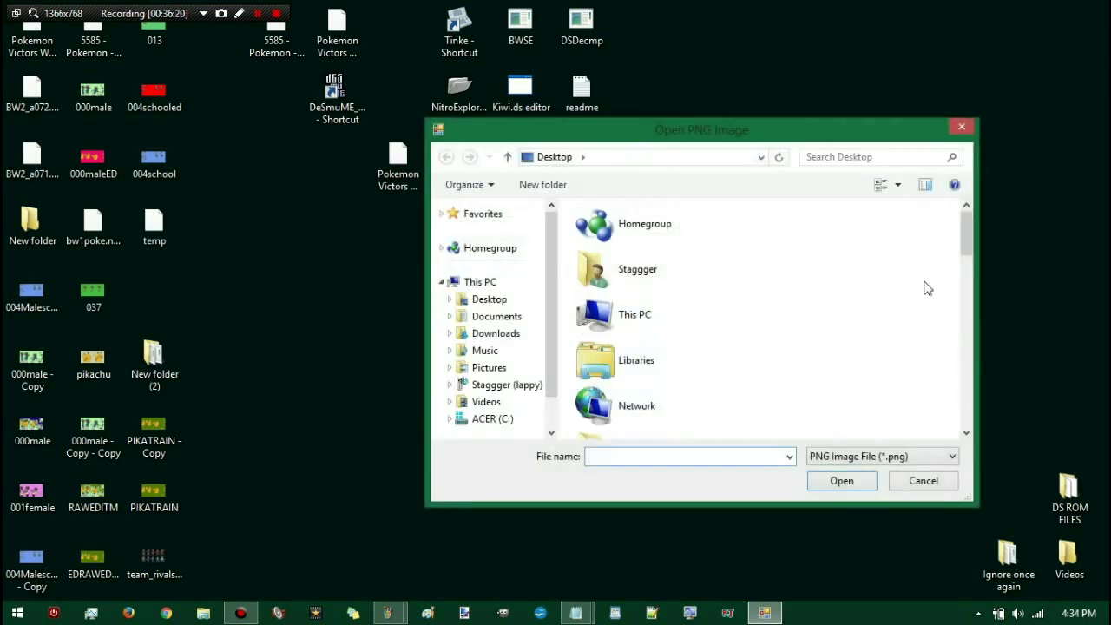
pyautogui.moveTo(966, 247); pyautogui.dragTo(957, 369)
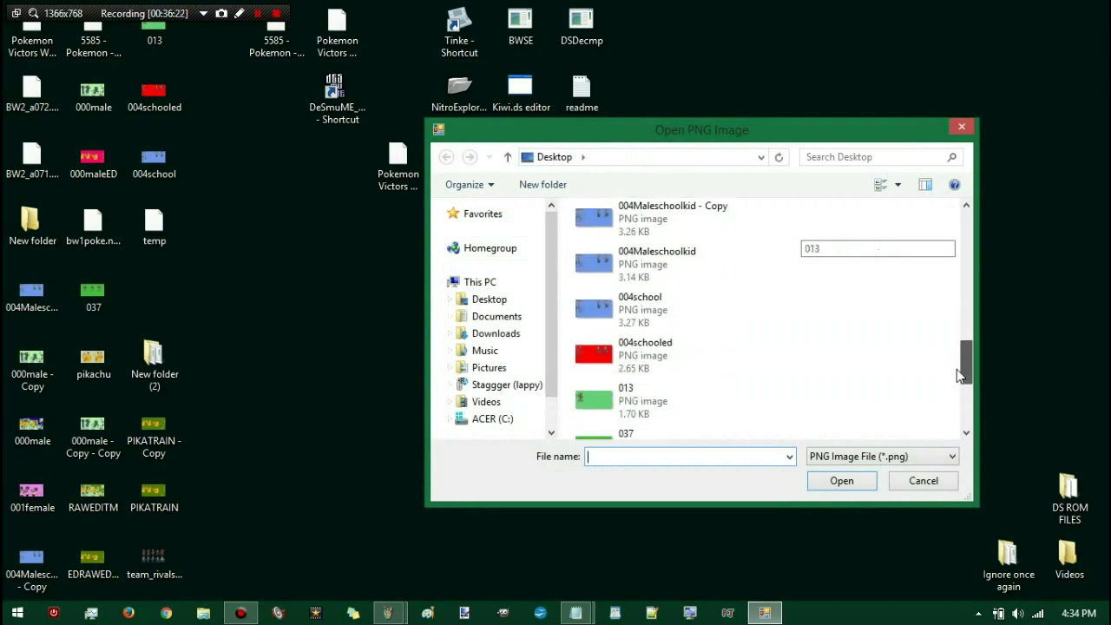
pyautogui.doubleClick(651, 358)
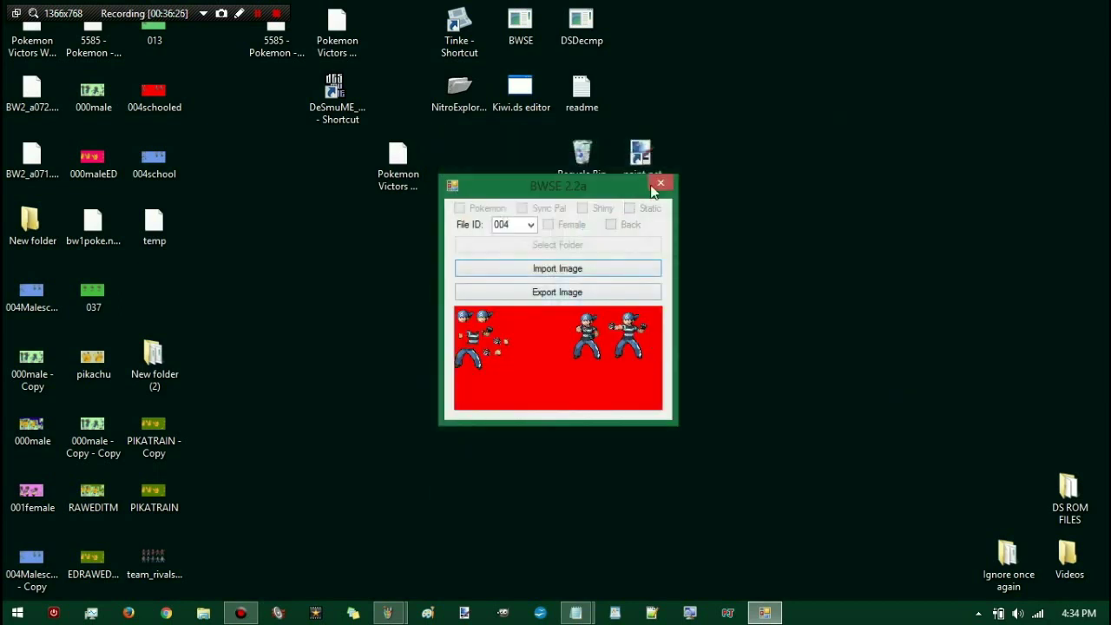
pyautogui.click(659, 186)
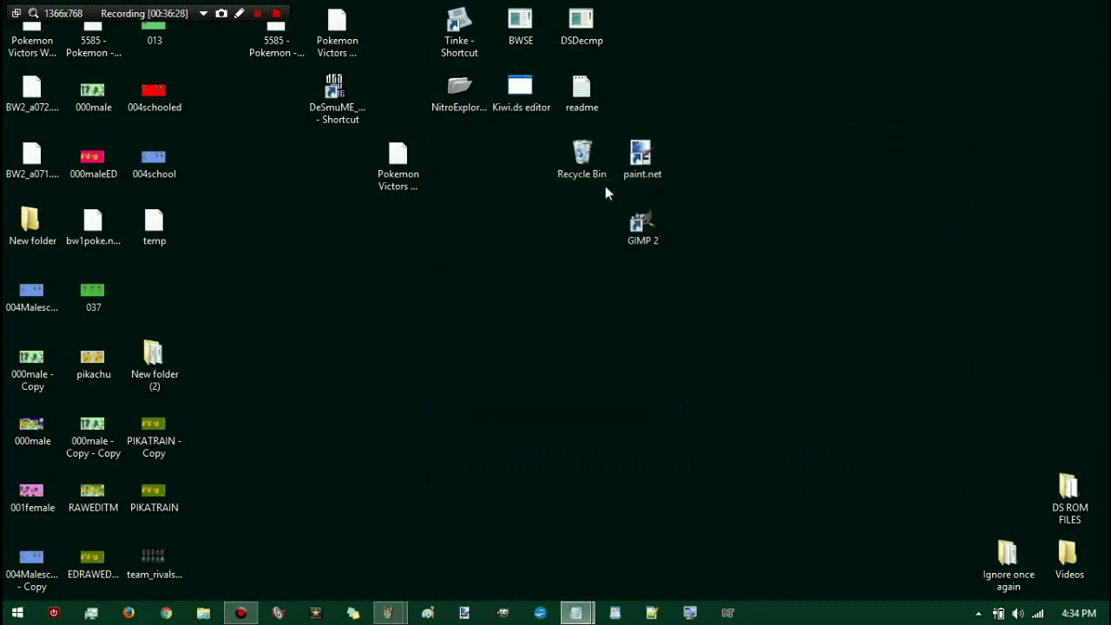
pyautogui.doubleClick(457, 100)
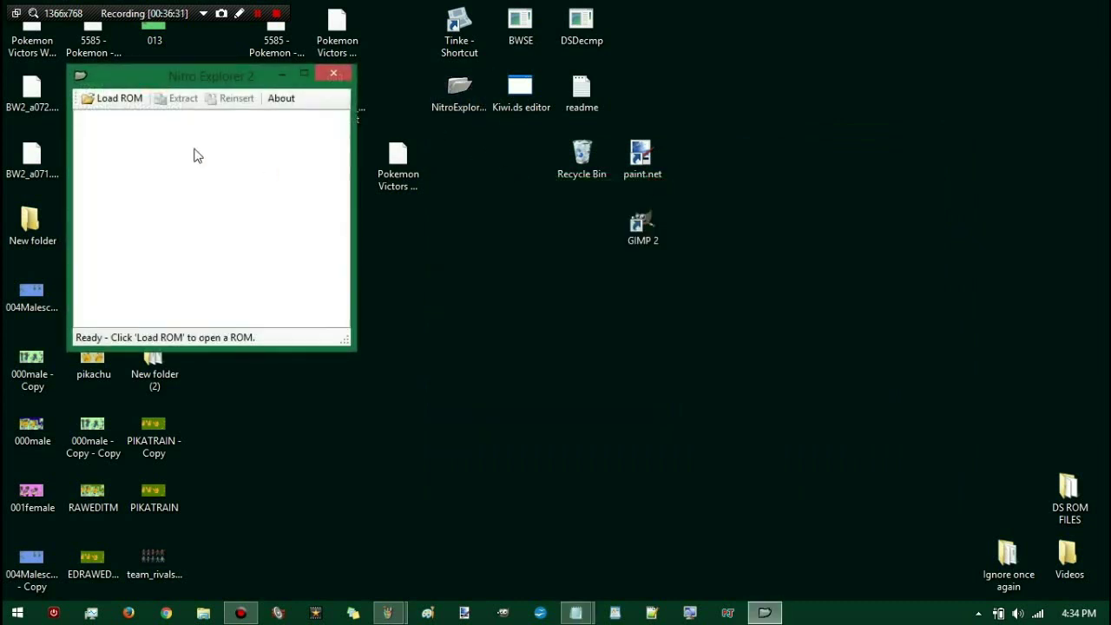
pyautogui.click(130, 103)
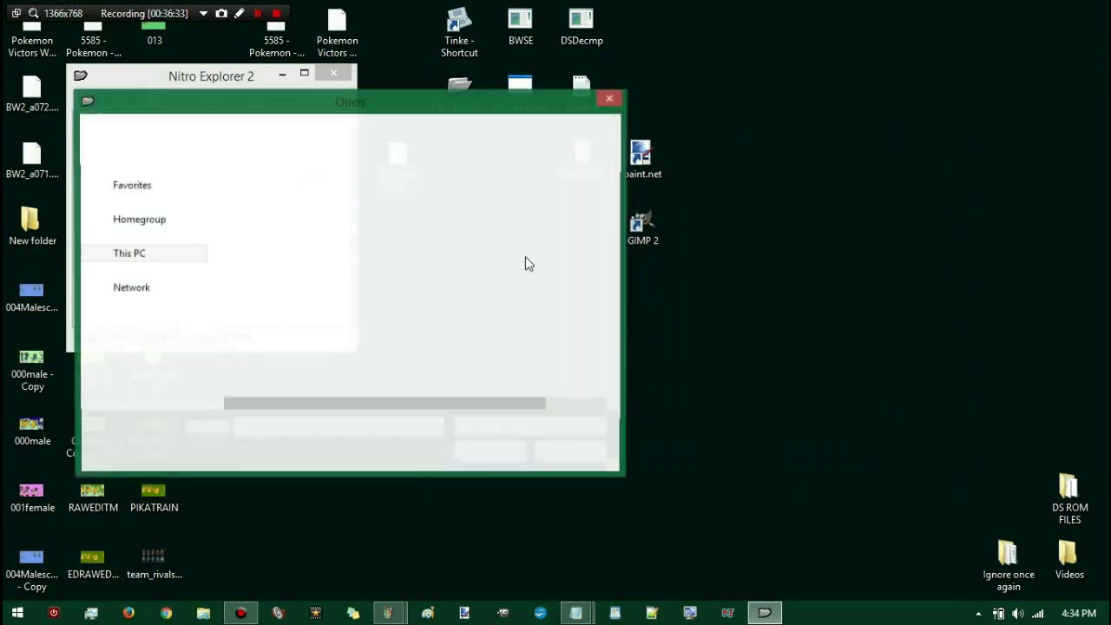
pyautogui.click(608, 100)
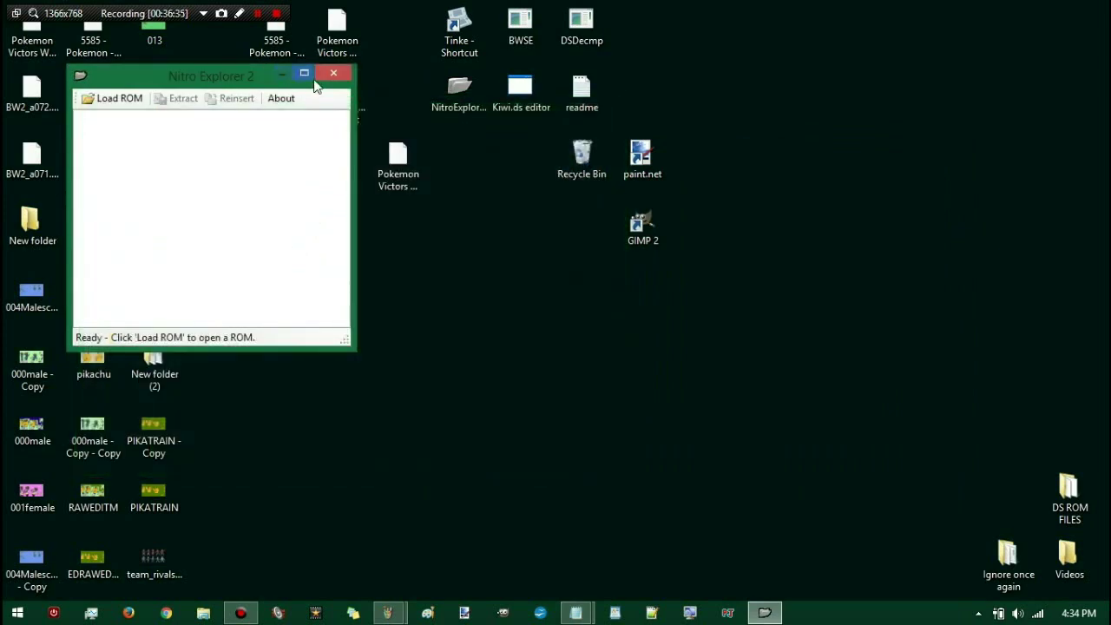
# Step: Close Nitro Explorer 2, open Kiwi.ds editor, and move the old BW2_a071.narc file from the desktop to the Recycle Bin
pyautogui.click(305, 75)
pyautogui.click(1094, 7)
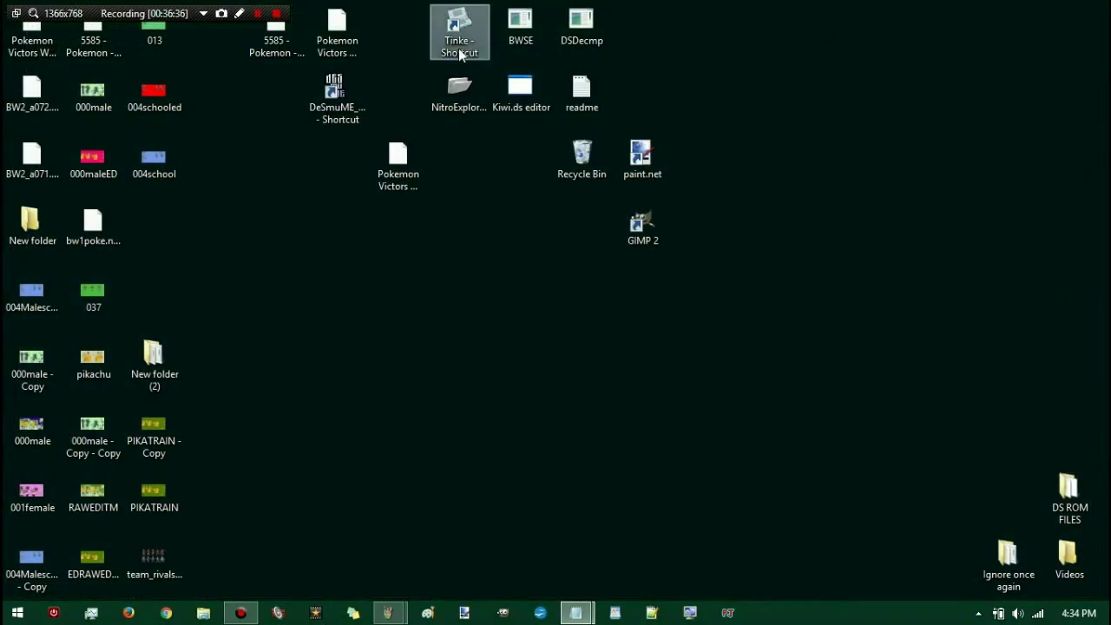
pyautogui.doubleClick(518, 94)
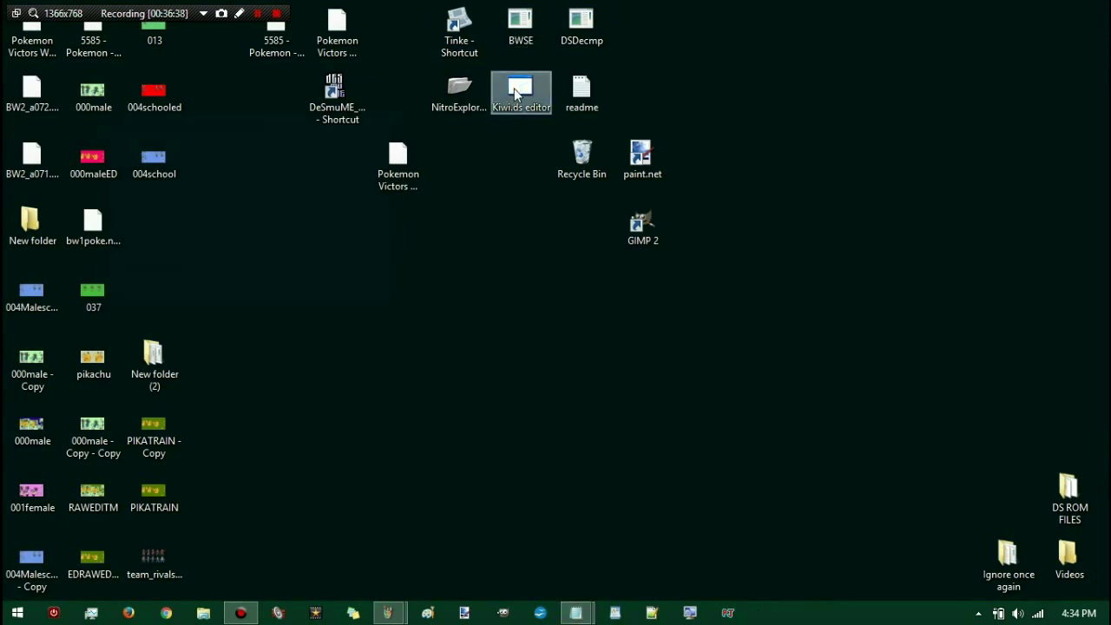
pyautogui.moveTo(32, 157); pyautogui.dragTo(574, 155)
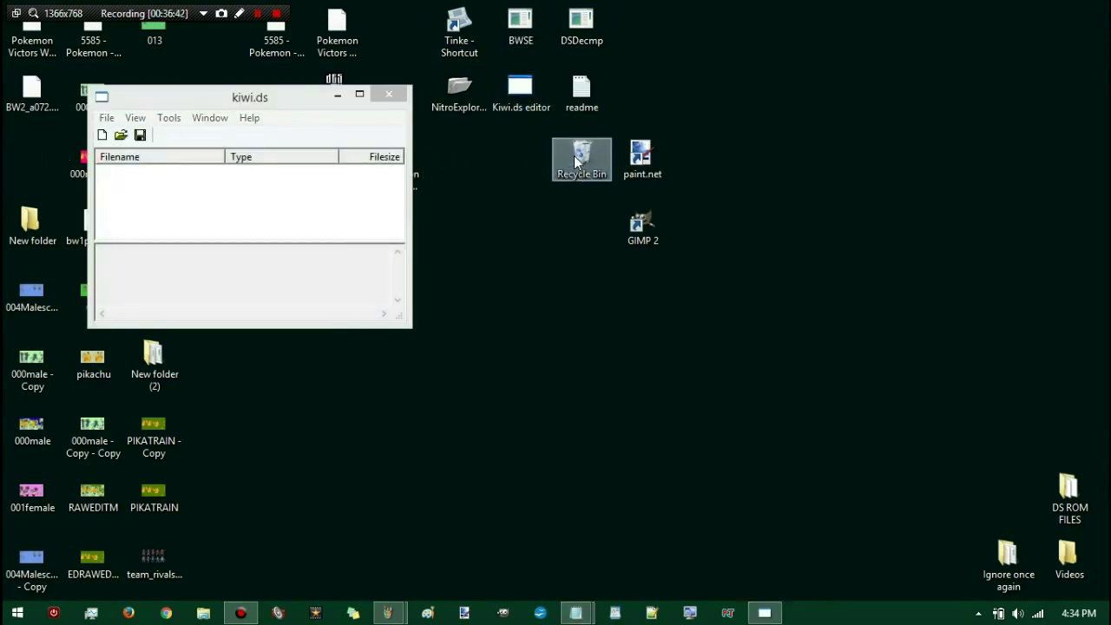
# Step: Pack the BW2_a071.narc folder inside New folder into a NARC file on the desktop without a file name table, and close kiwi.ds
pyautogui.click(169, 118)
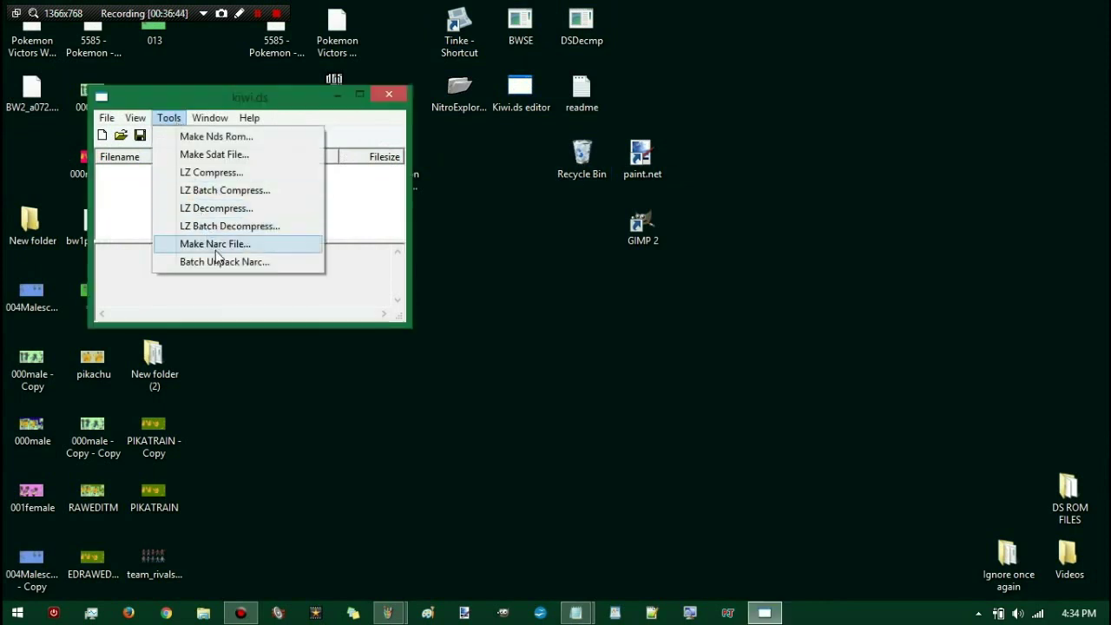
pyautogui.click(217, 246)
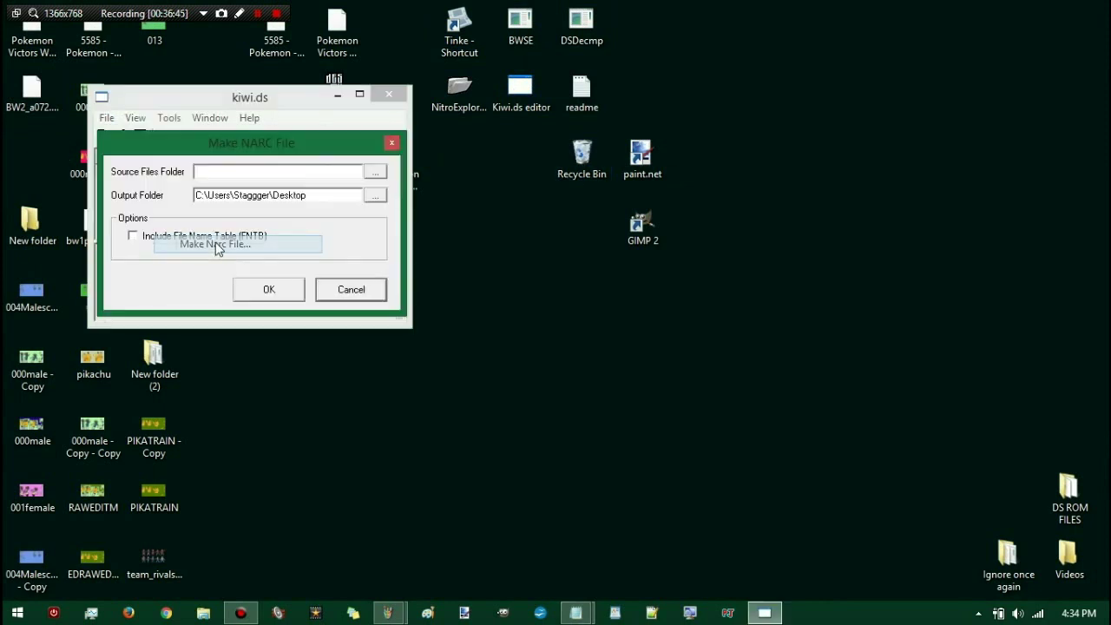
pyautogui.click(369, 177)
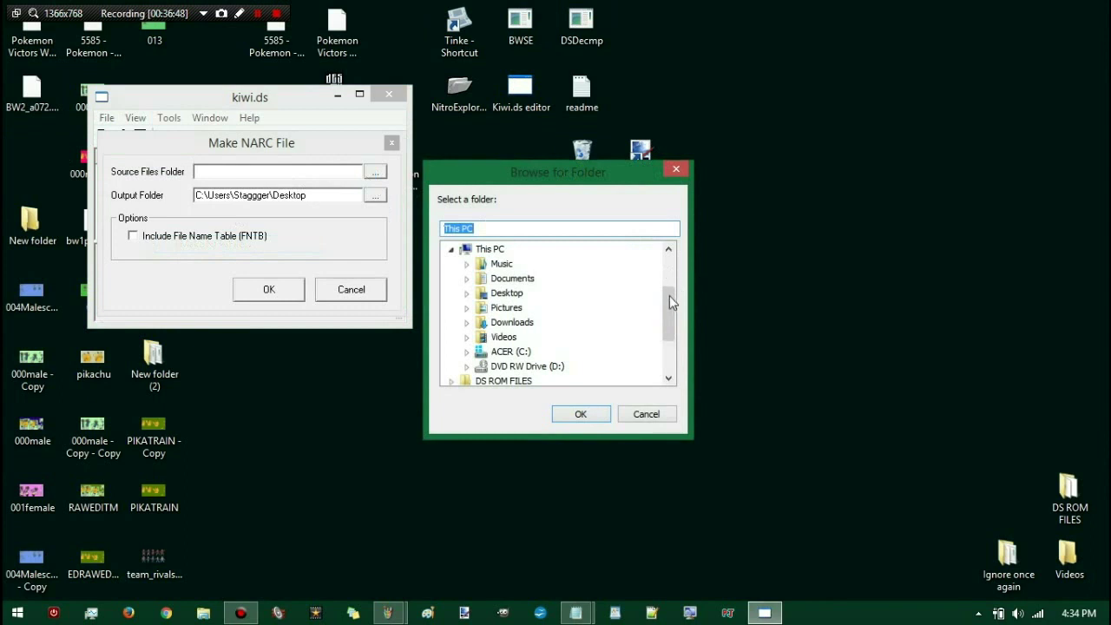
pyautogui.moveTo(670, 302); pyautogui.dragTo(674, 370)
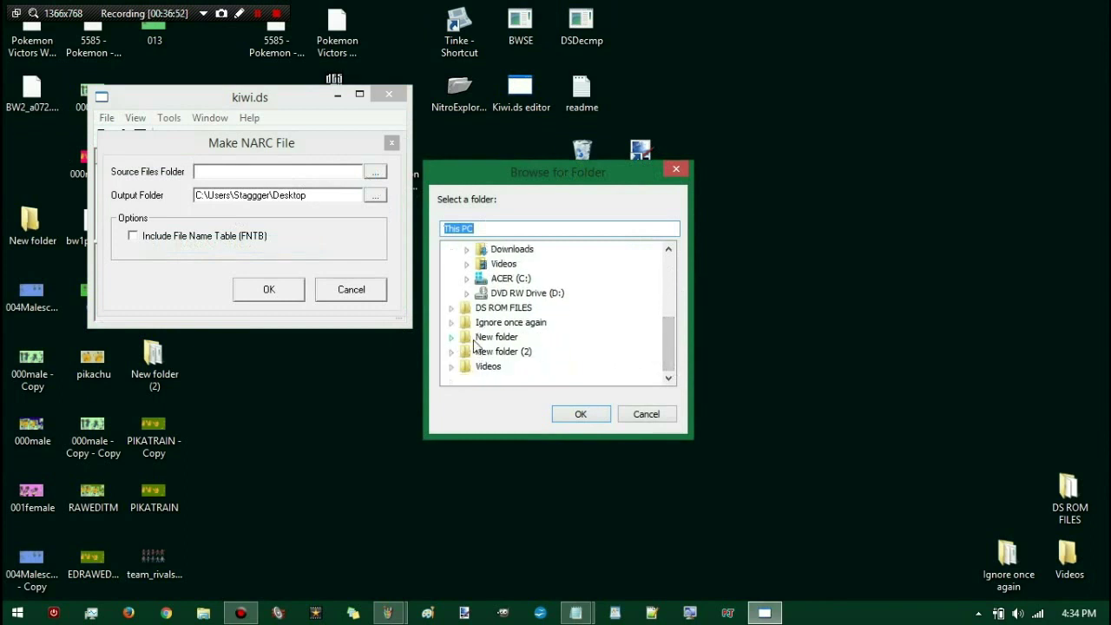
pyautogui.click(452, 339)
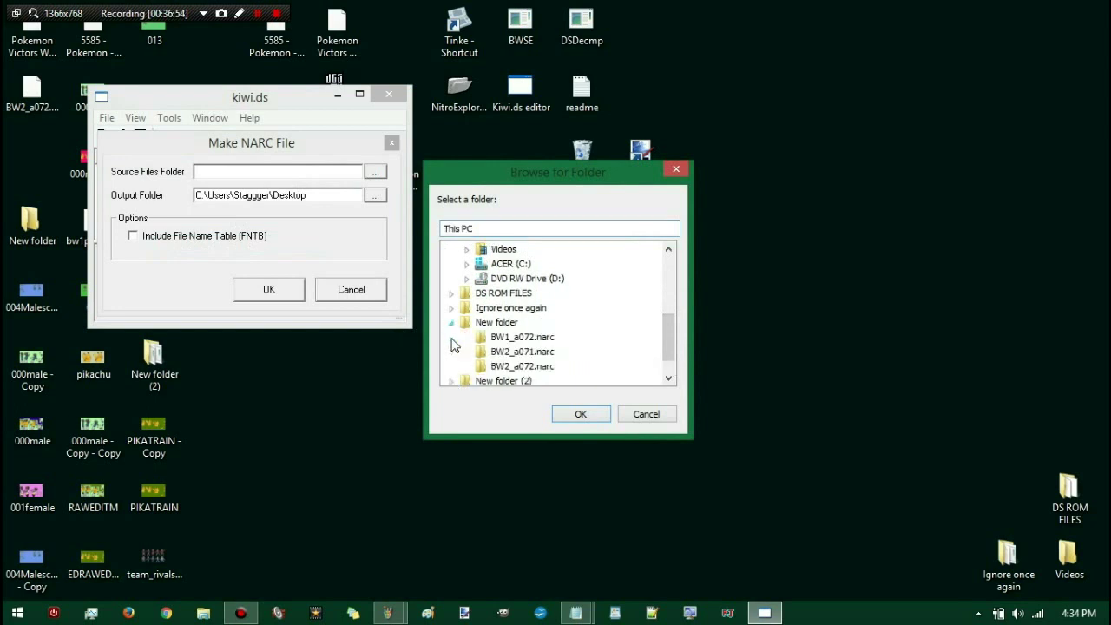
pyautogui.click(514, 352)
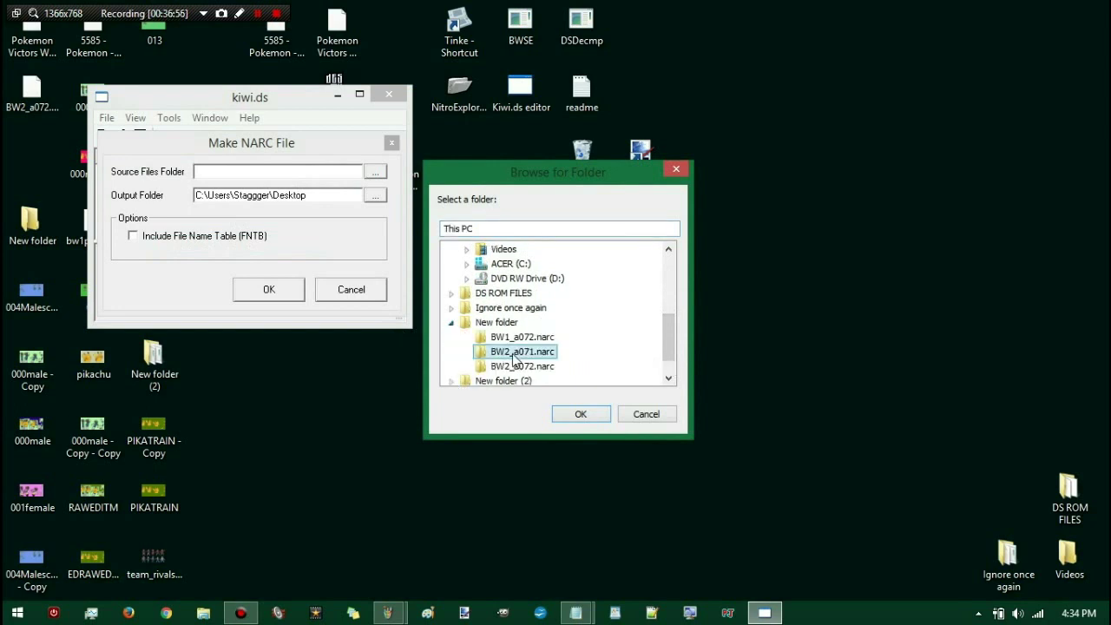
pyautogui.click(582, 417)
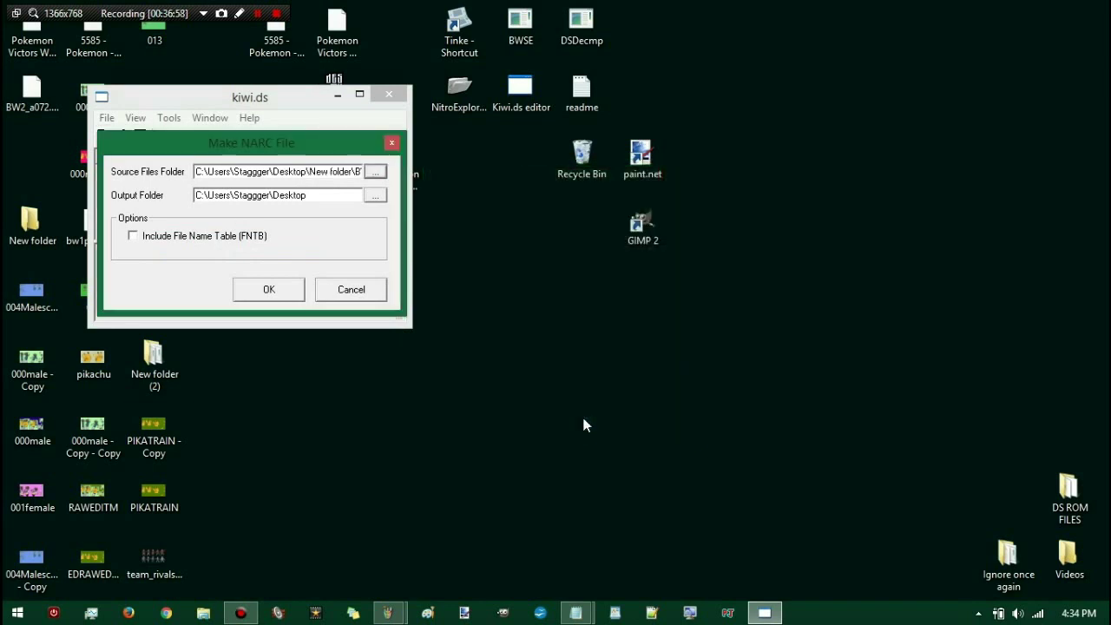
pyautogui.click(279, 291)
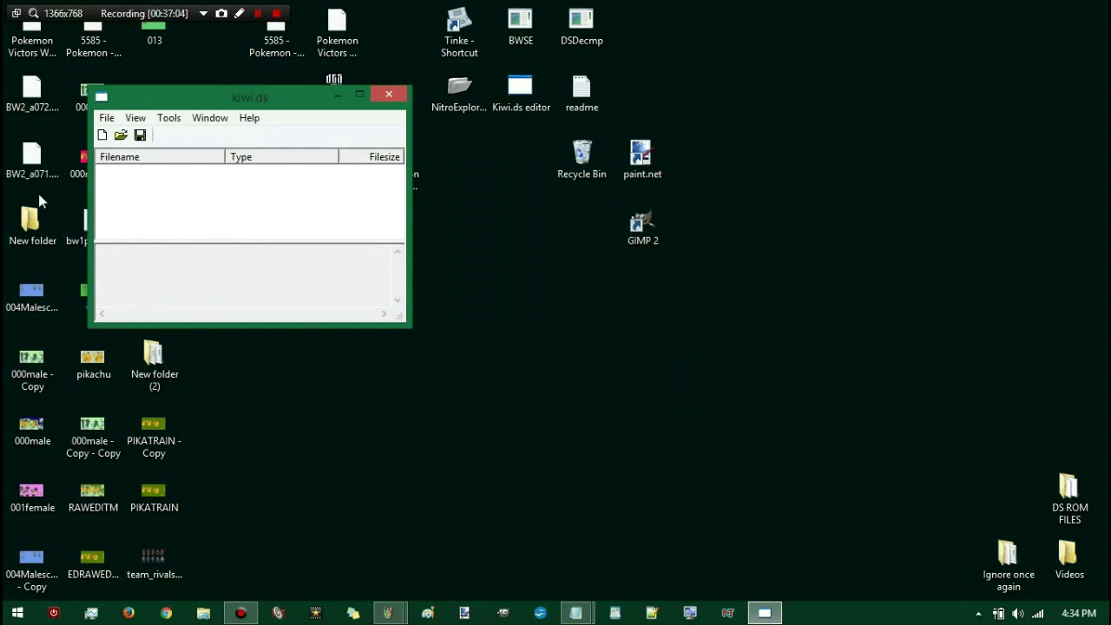
pyautogui.click(33, 172)
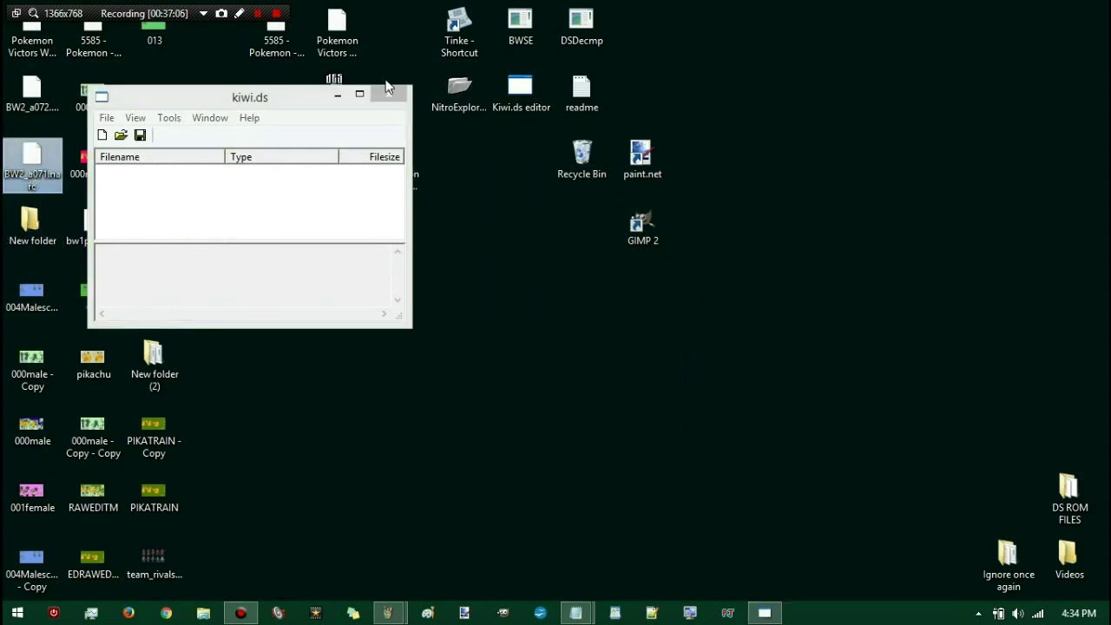
pyautogui.click(389, 92)
# Step: Open Nitro Explorer 2 and load the ROM Pokemon Victors W2.nds from the desktop
pyautogui.click(436, 92)
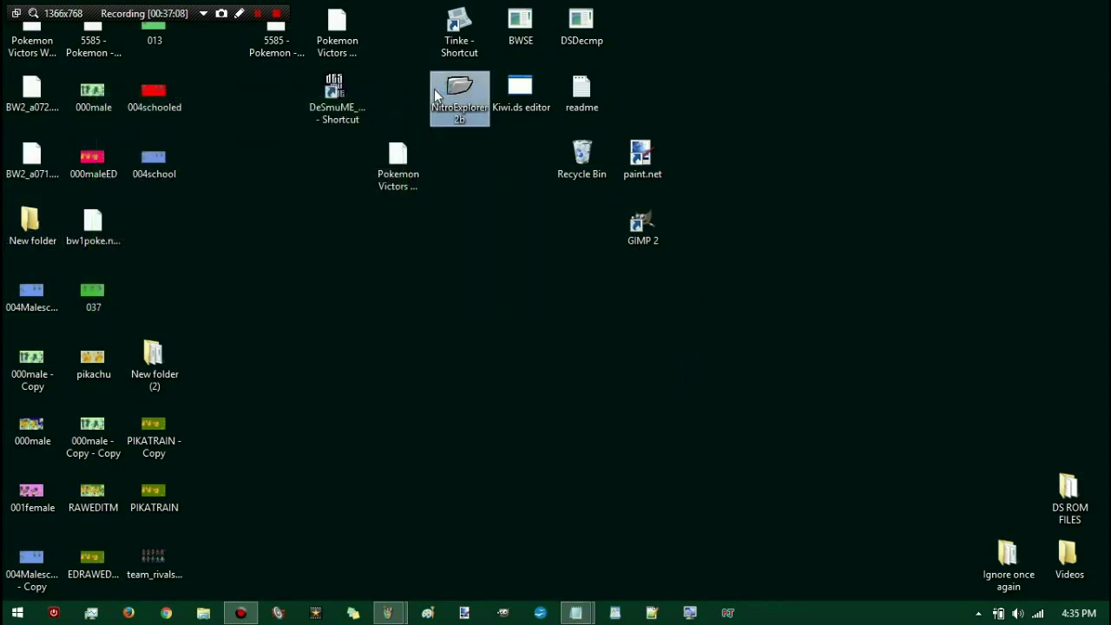
pyautogui.doubleClick(434, 89)
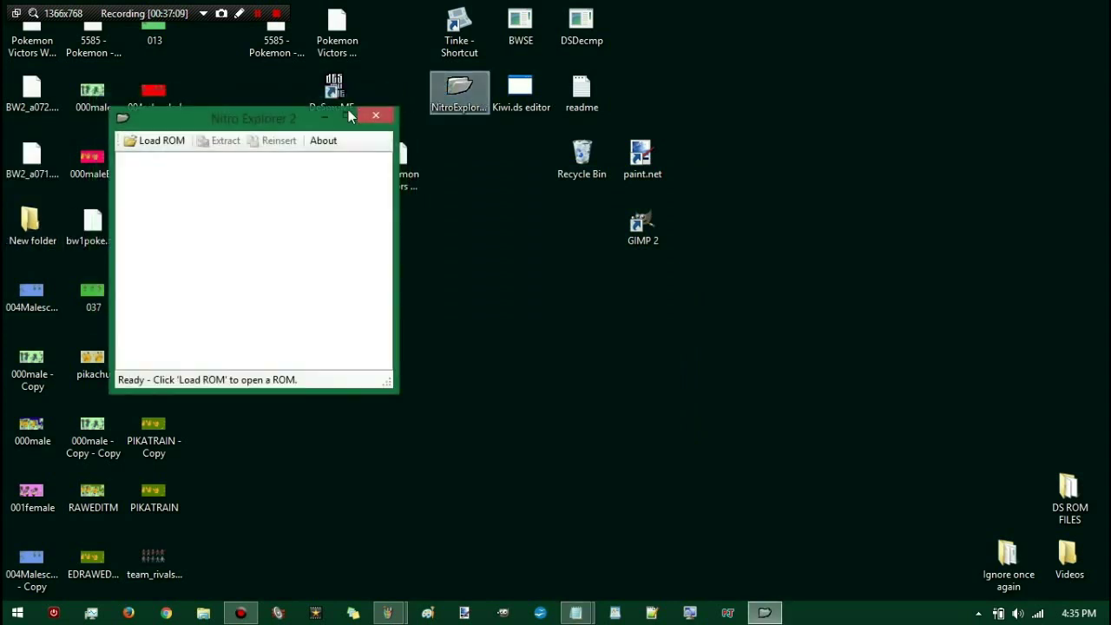
pyautogui.click(165, 144)
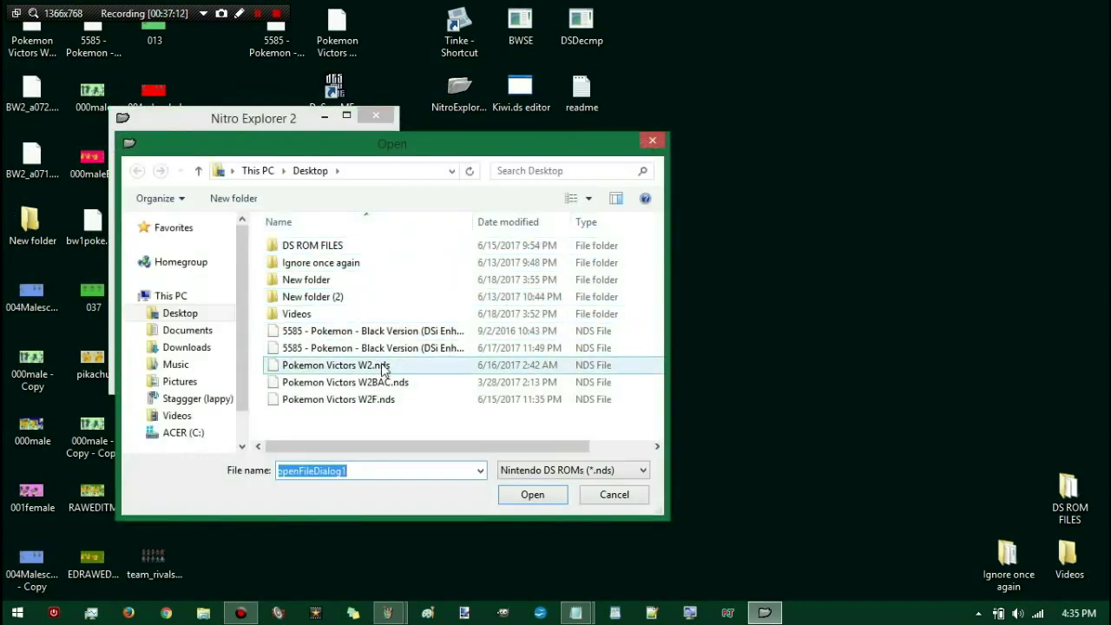
pyautogui.doubleClick(382, 368)
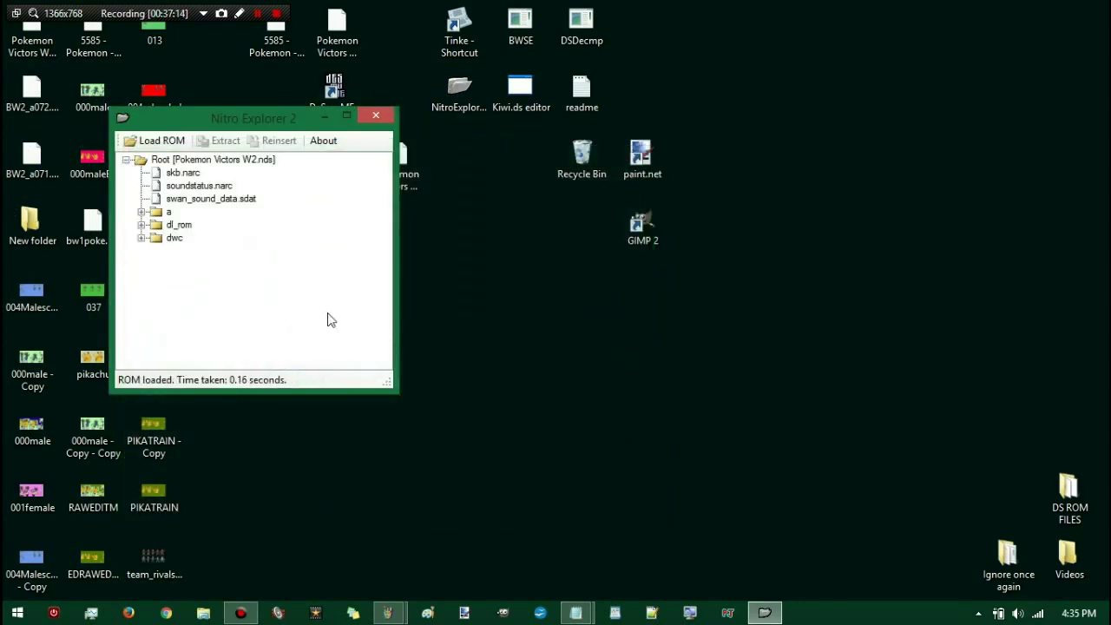
# Step: Reinsert the desktop's BW2_a071.narc over ROM file a/0/7/1 and close Nitro Explorer 2
pyautogui.click(141, 212)
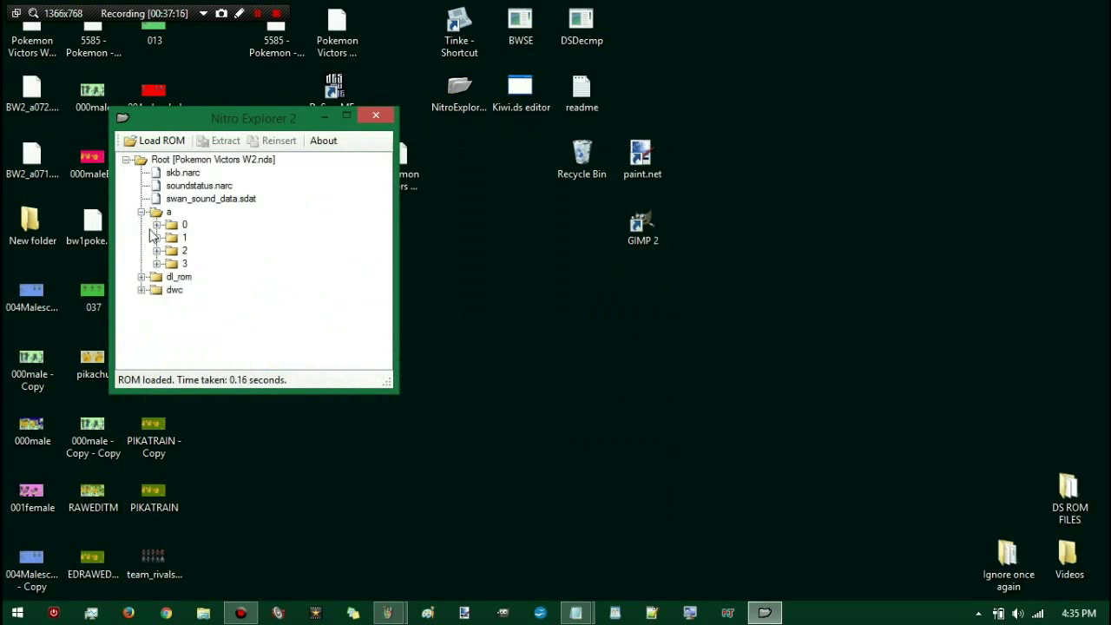
pyautogui.click(156, 225)
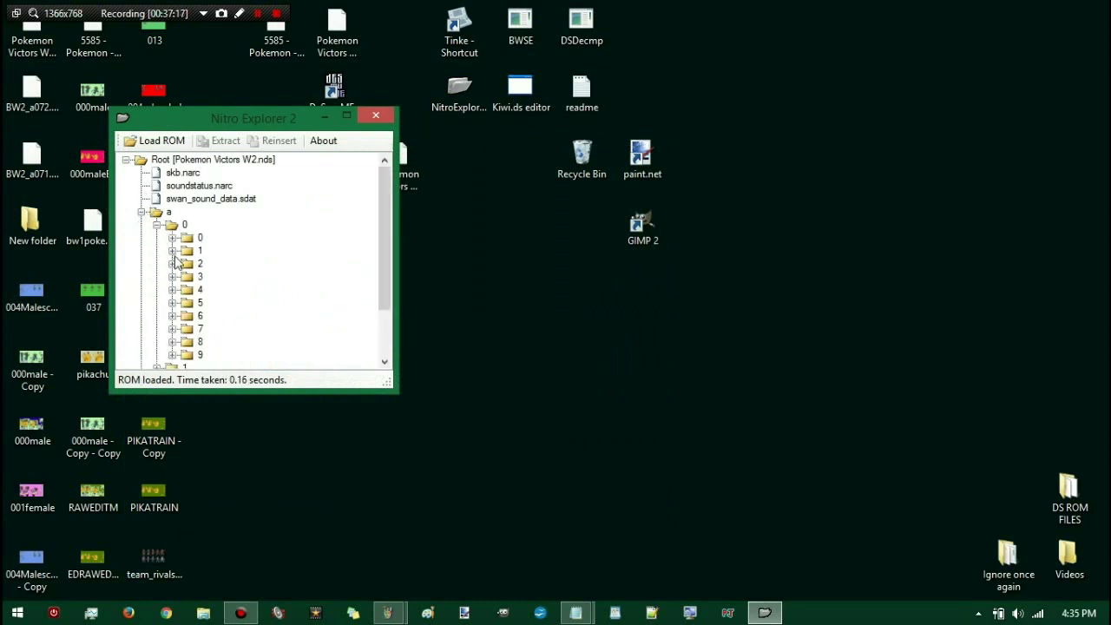
pyautogui.click(173, 329)
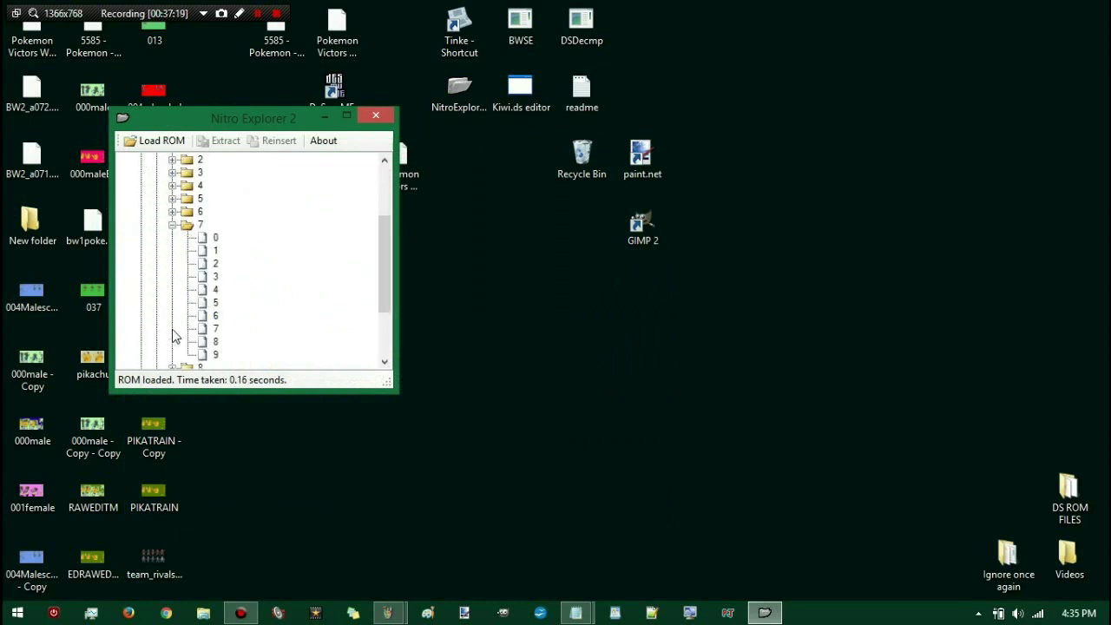
pyautogui.click(214, 250)
pyautogui.click(266, 147)
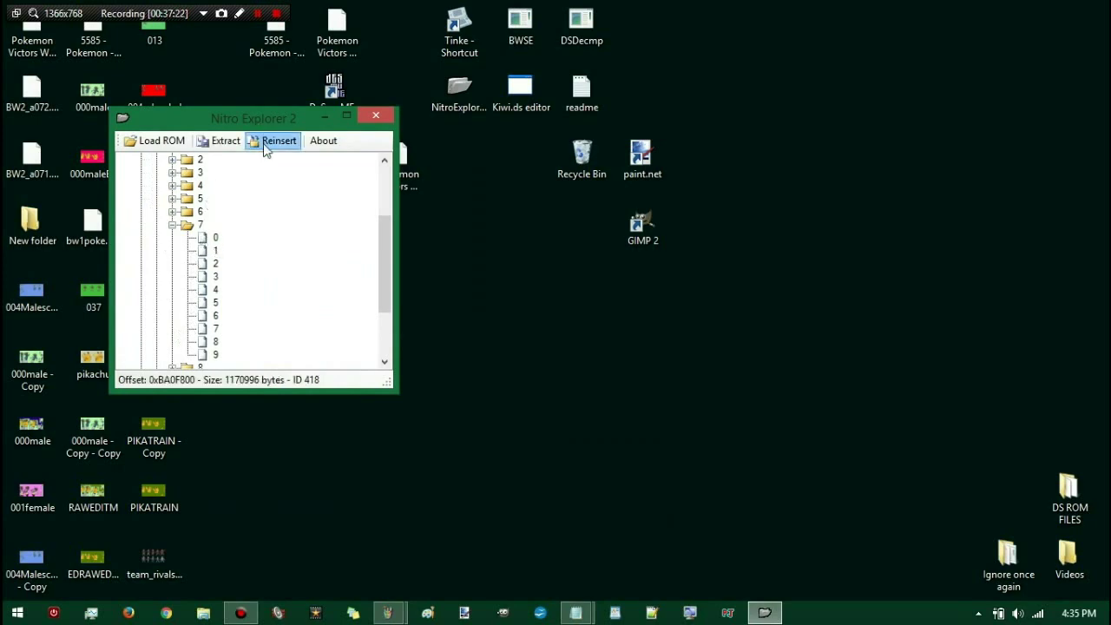
pyautogui.moveTo(659, 250); pyautogui.dragTo(651, 334)
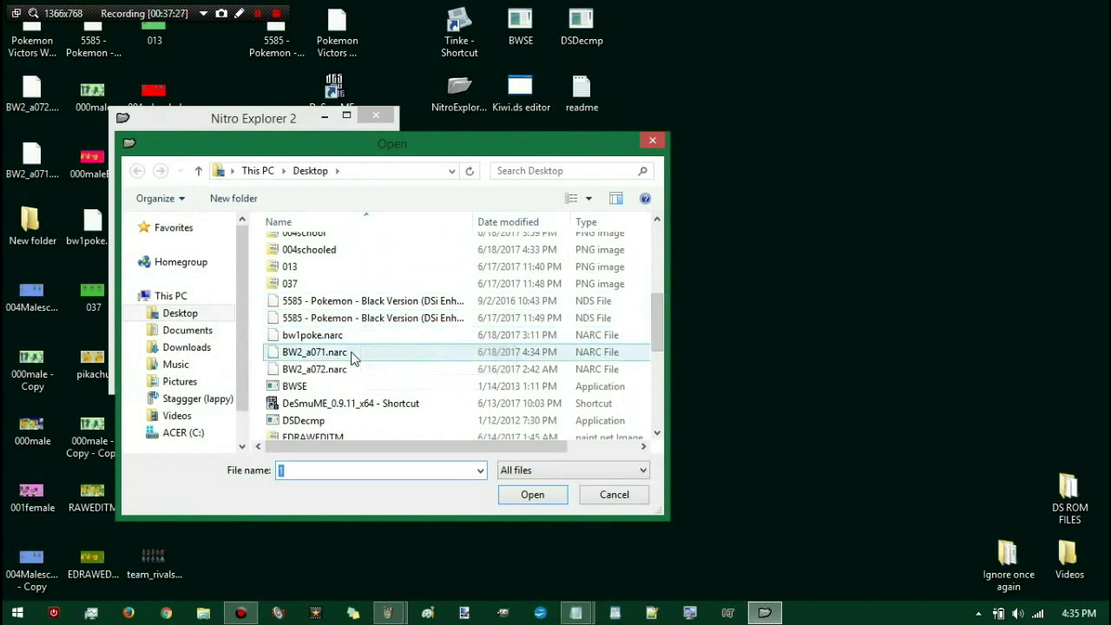
pyautogui.doubleClick(314, 352)
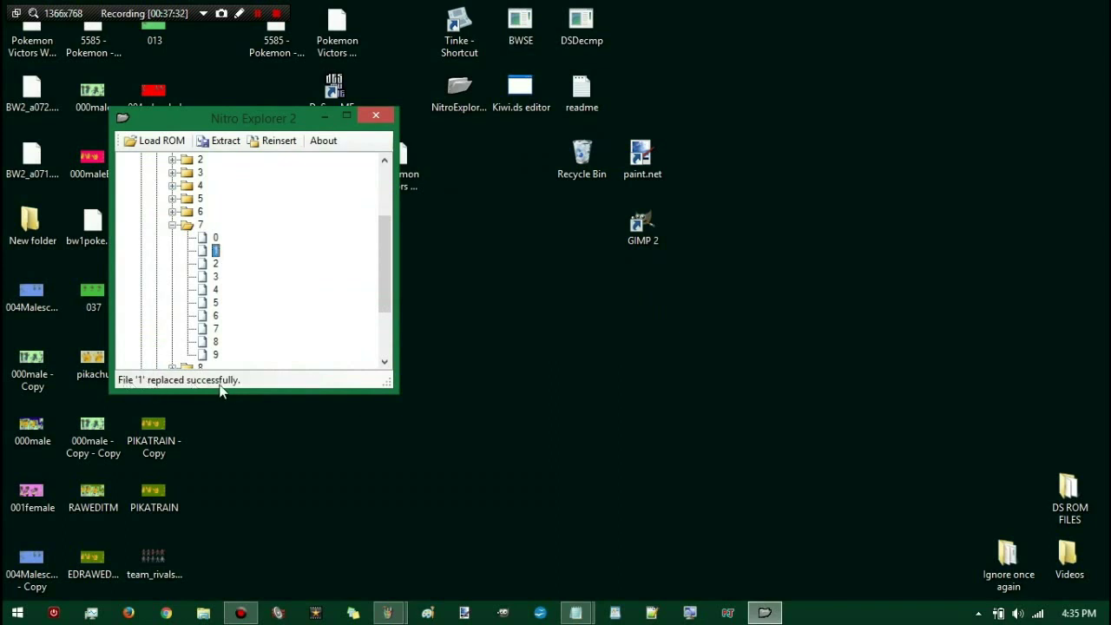
pyautogui.click(374, 116)
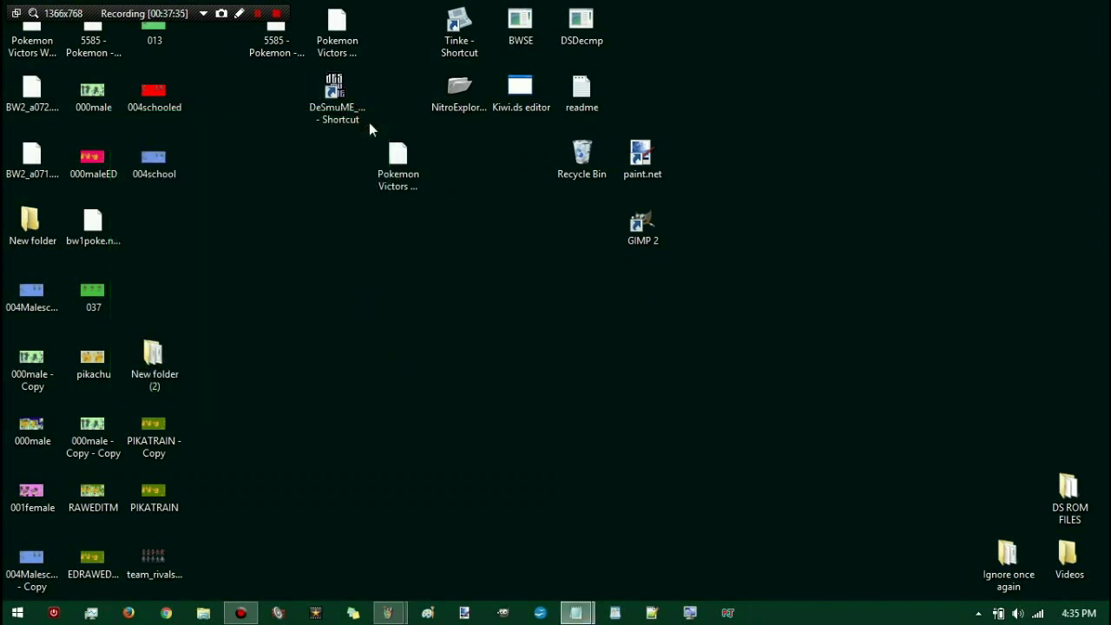
# Step: Launch the Pokemon Victors White 2 ROM from the desktop in DeSmuME
pyautogui.click(277, 41)
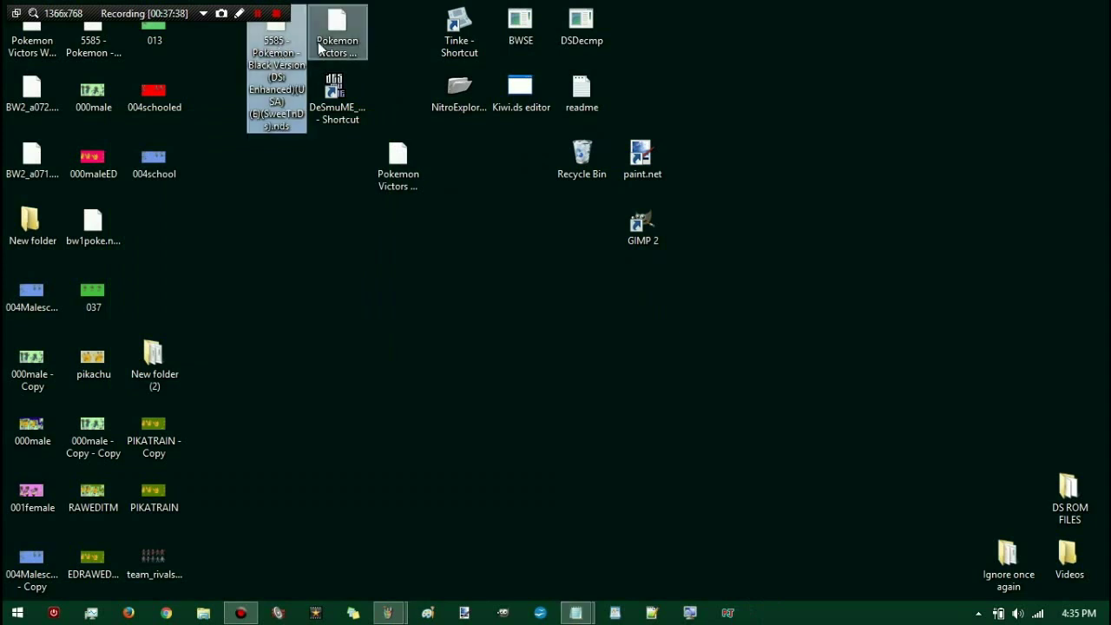
pyautogui.moveTo(377, 192); pyautogui.dragTo(337, 120)
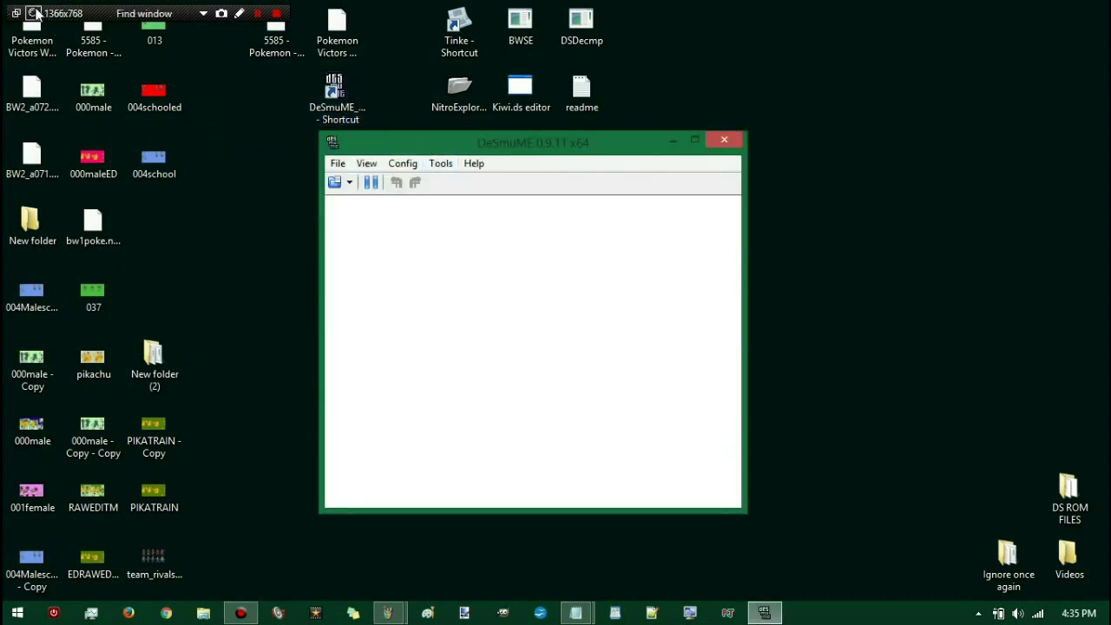
pyautogui.moveTo(35, 13); pyautogui.dragTo(411, 229)
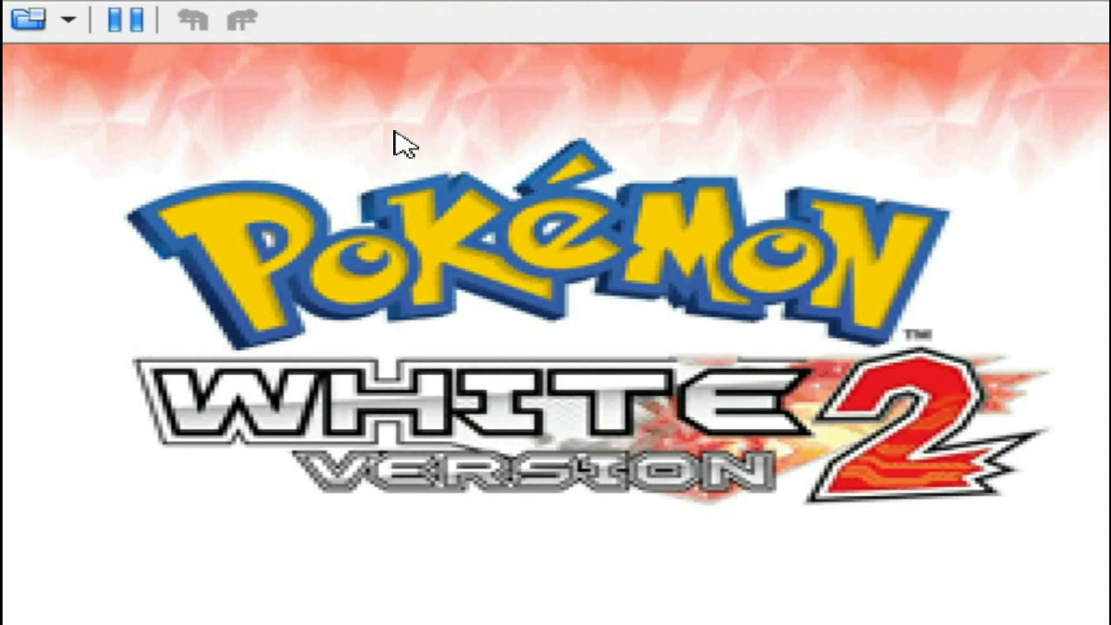
# Step: Continue the saved game, enter the house ahead, and advance the dialogue to start the trainer battle
pyautogui.press('Return')
pyautogui.press('x')
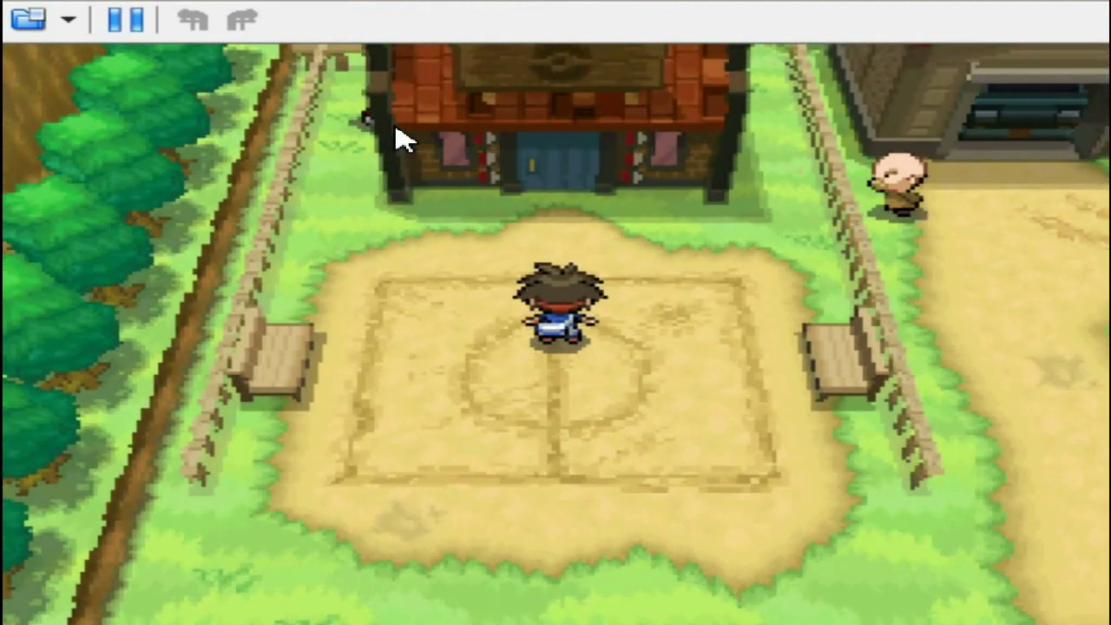
pyautogui.press('Up')
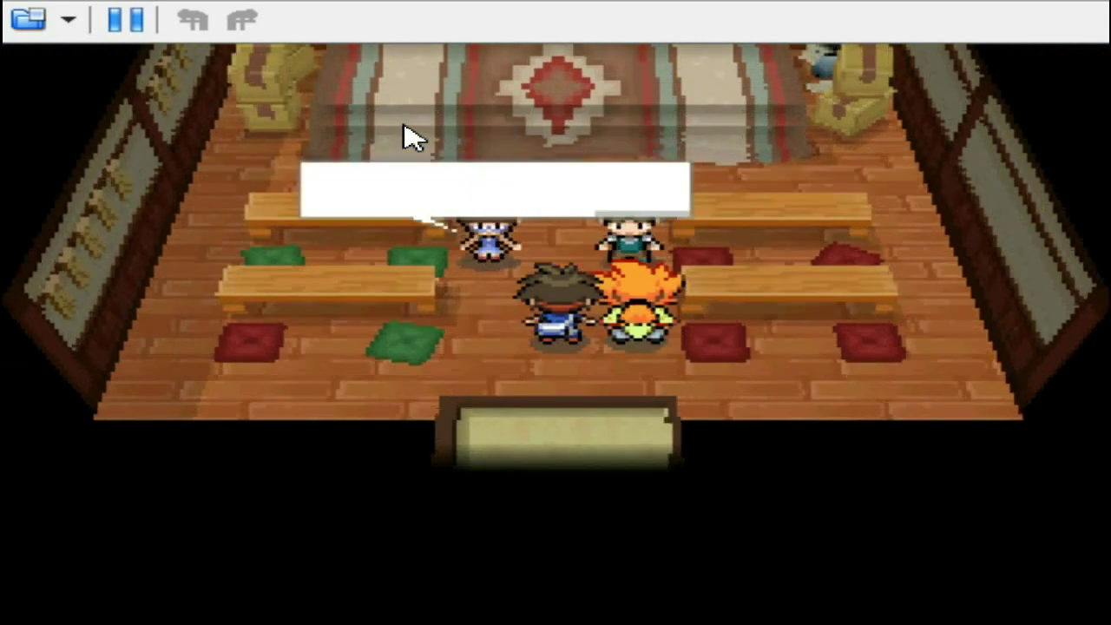
pyautogui.press('x')
pyautogui.press('x')
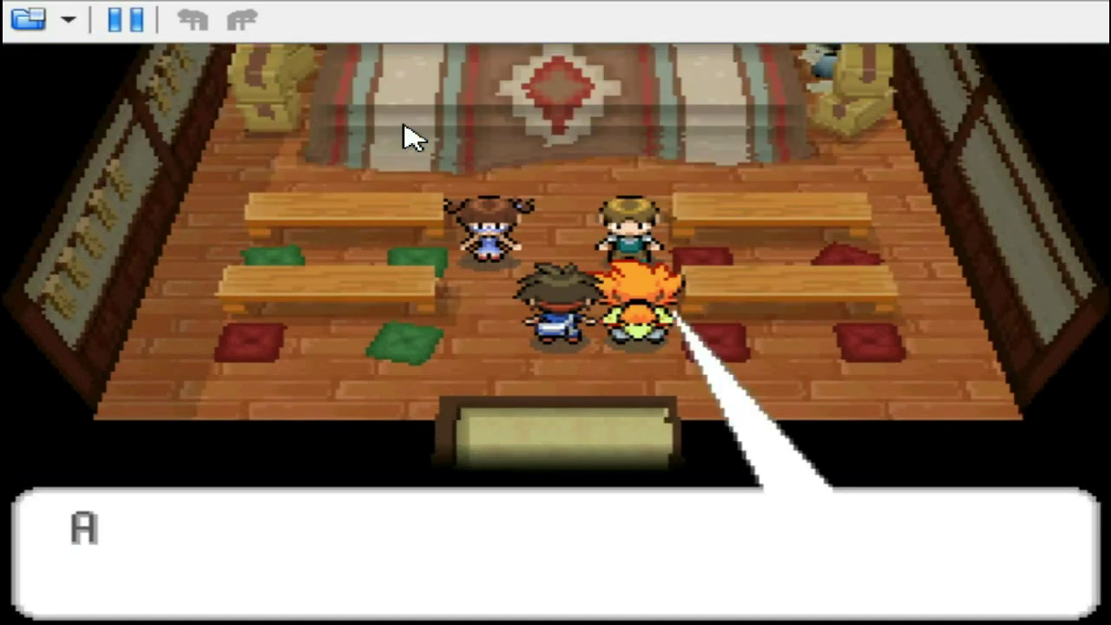
pyautogui.press('x')
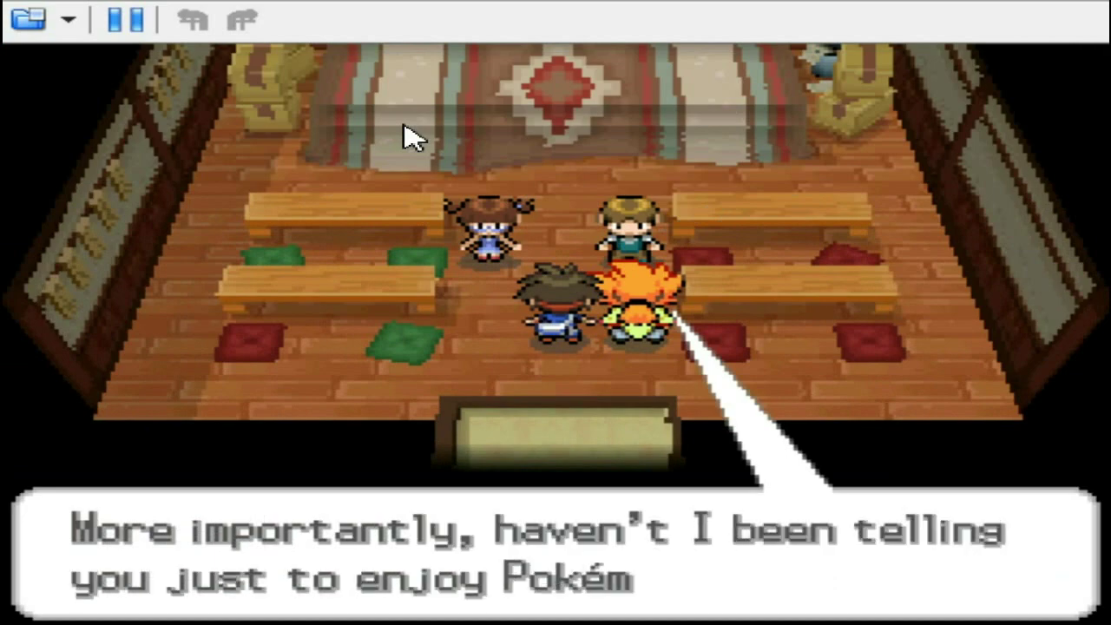
pyautogui.press('x')
pyautogui.press('x')
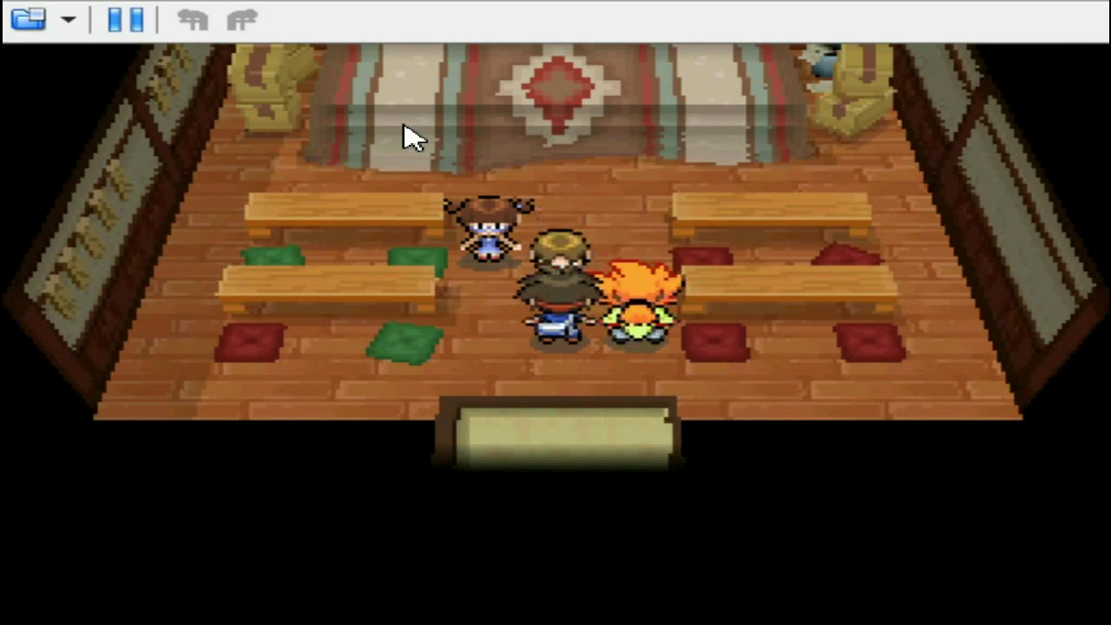
pyautogui.press('x')
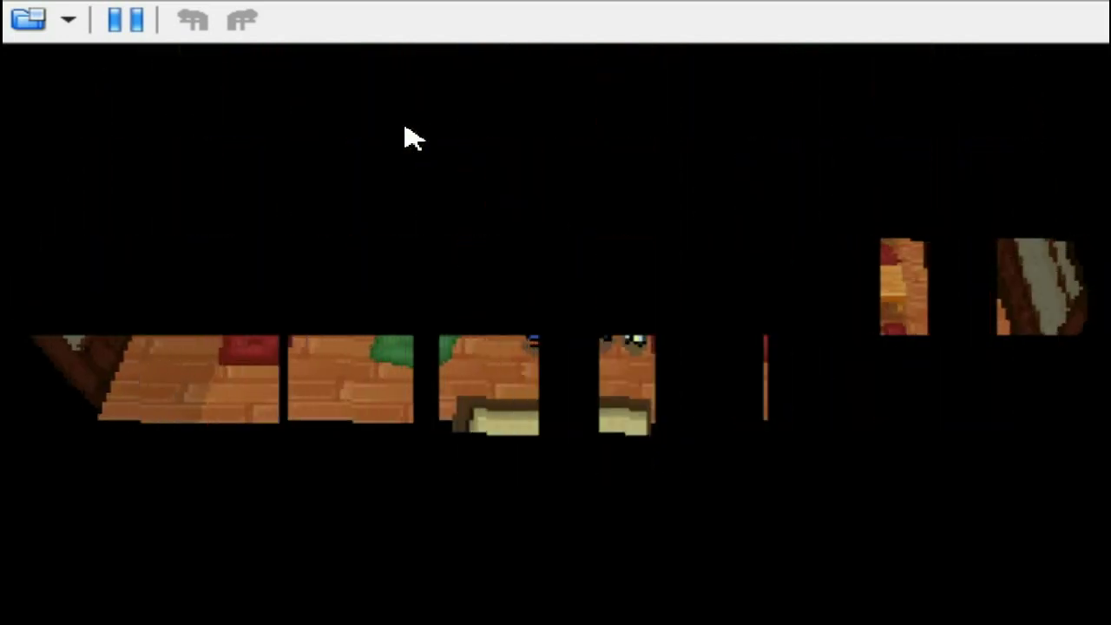
# Step: Save the emulator state to slot 1, and pause and resume the battle intro to inspect the trainer sprite
pyautogui.hotkey('shift', 'F1')
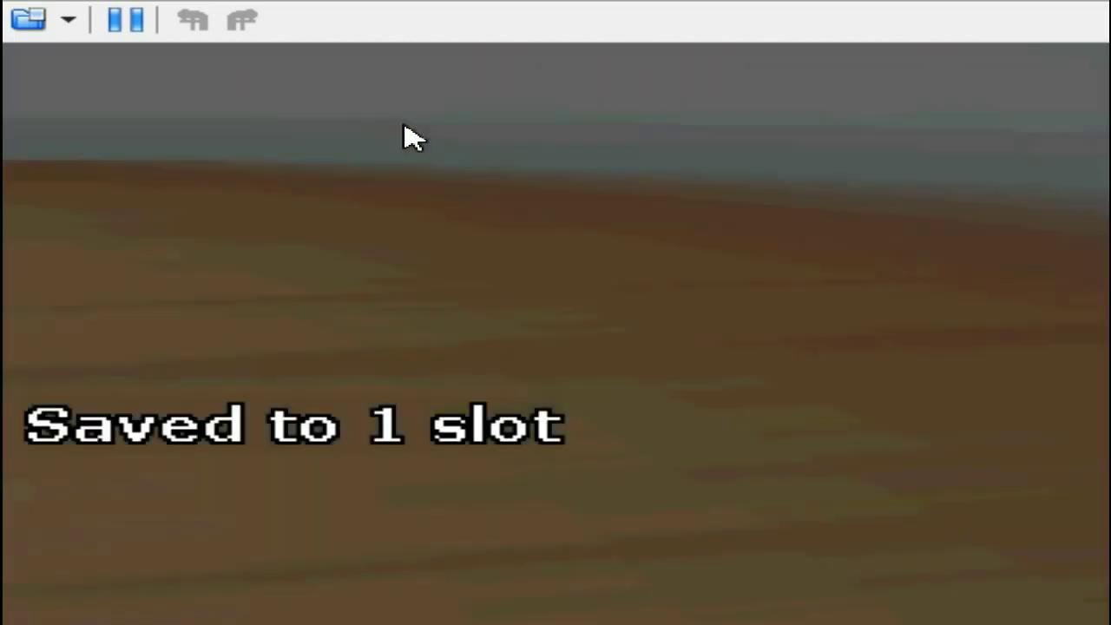
pyautogui.press('Pause')
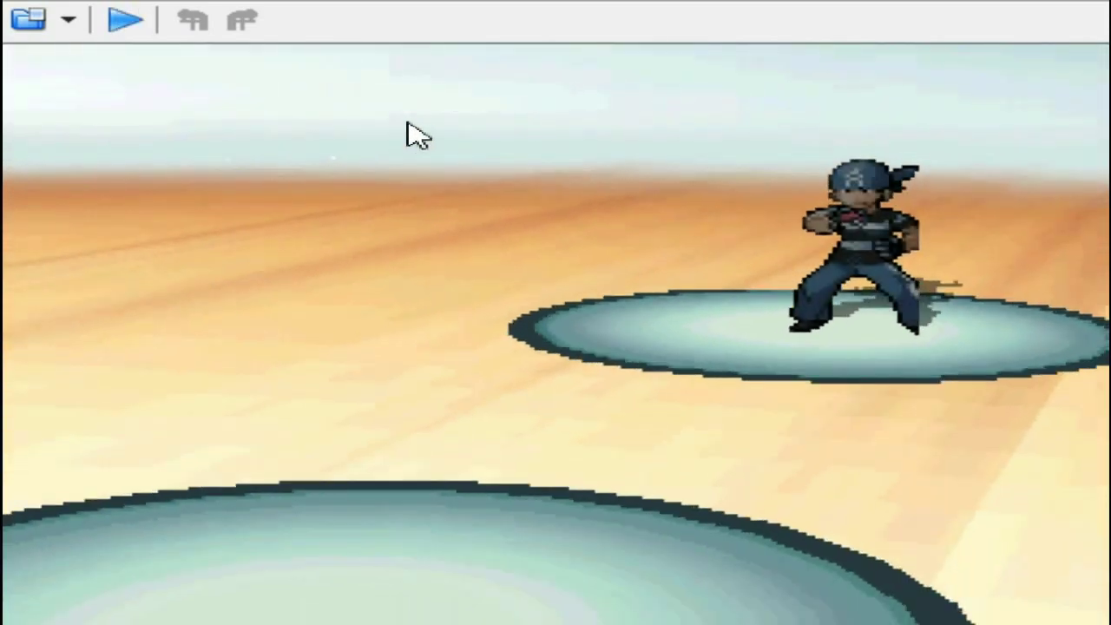
pyautogui.press('Pause')
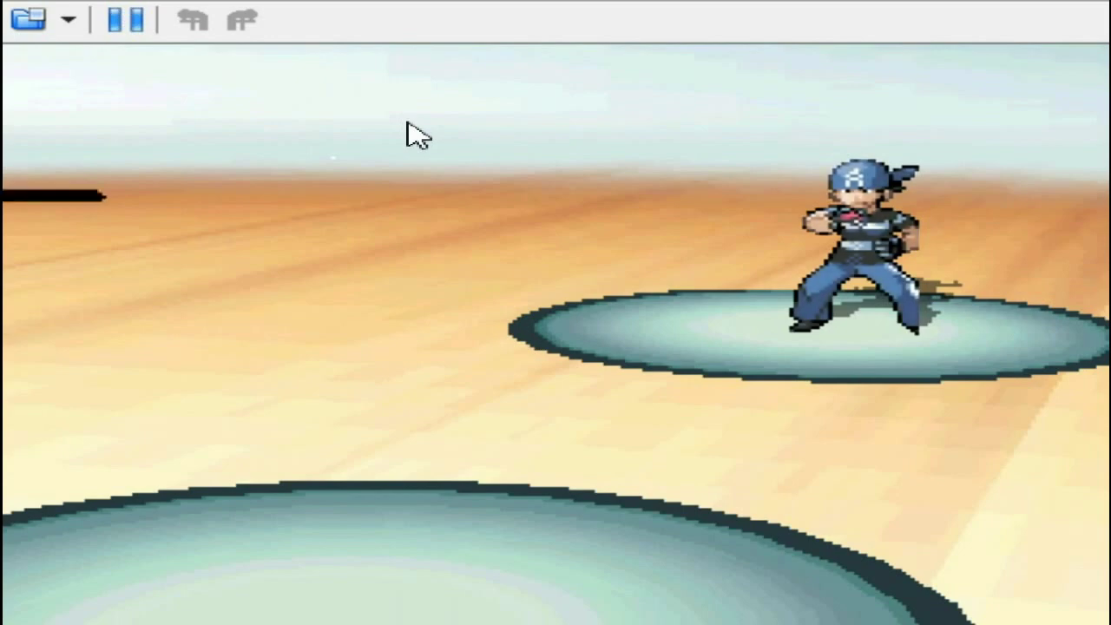
# Step: Pause and resume the battle opening repeatedly to examine the trainer sprite's animation frames during the challenge message
pyautogui.press('Pause')
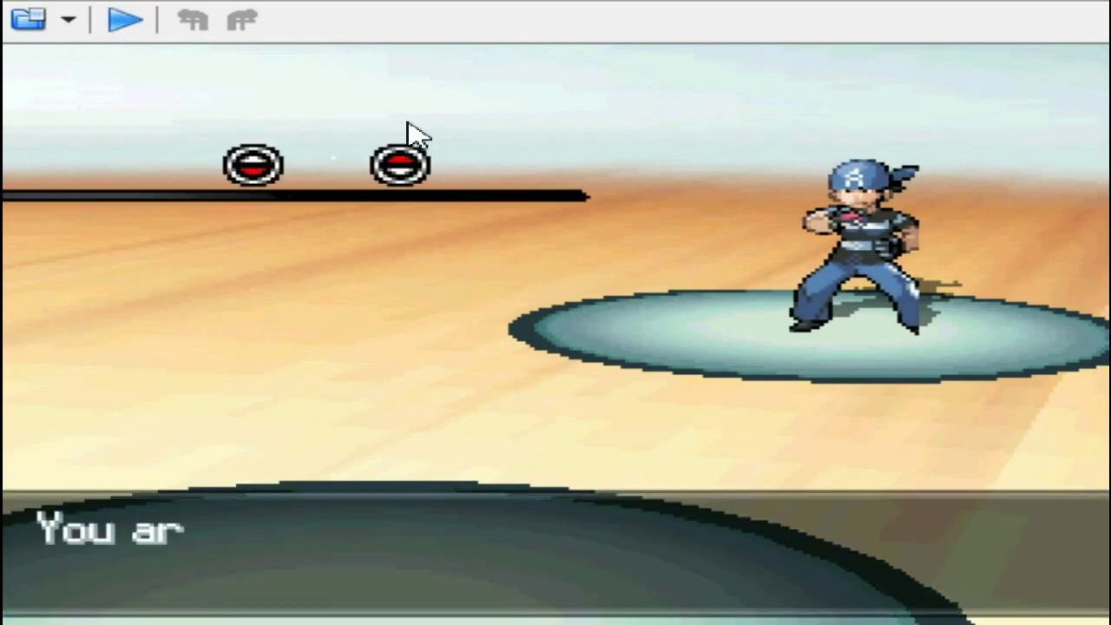
pyautogui.press('Pause')
pyautogui.press('Pause')
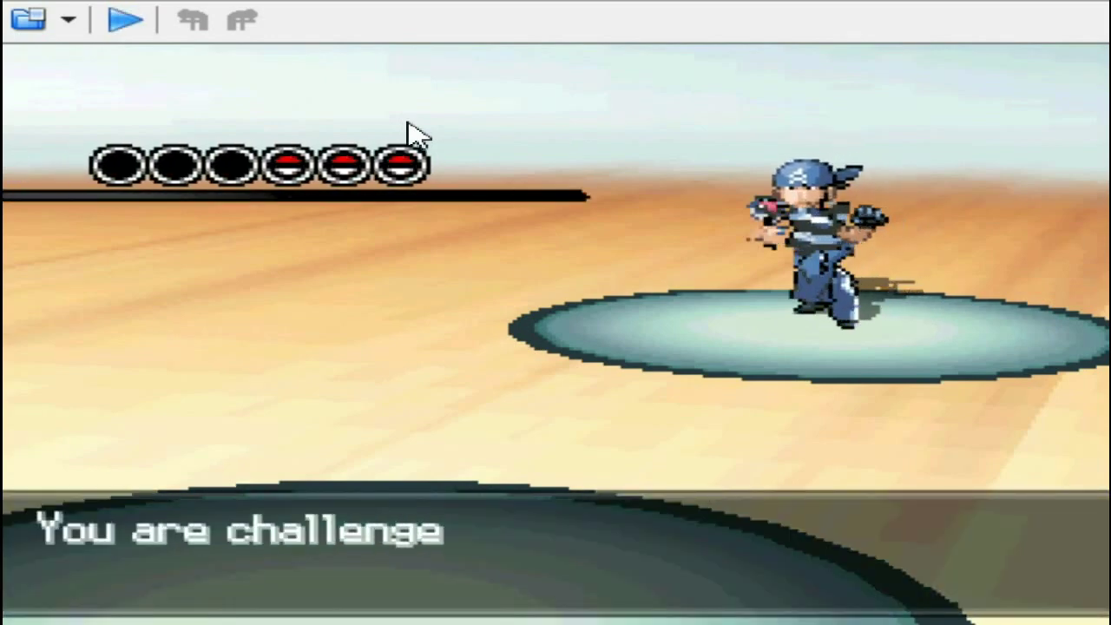
pyautogui.press('Pause')
pyautogui.press('Pause')
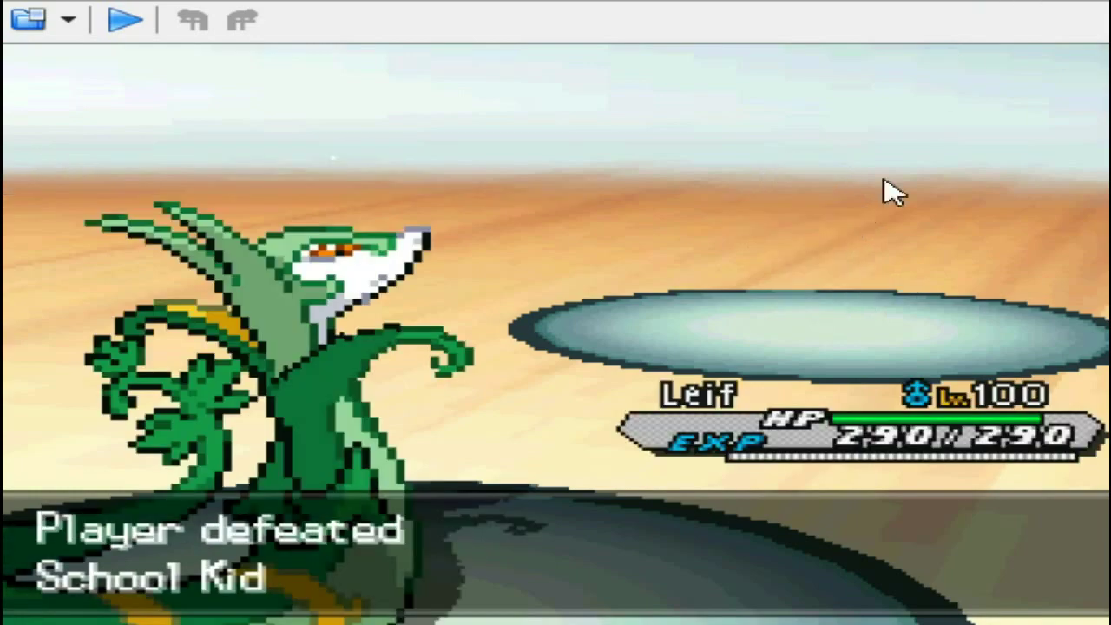
# Step: Resume the game, advance past the defeat message, and pause on the trainer's closing dialogue to examine the sprite
pyautogui.press('Pause')
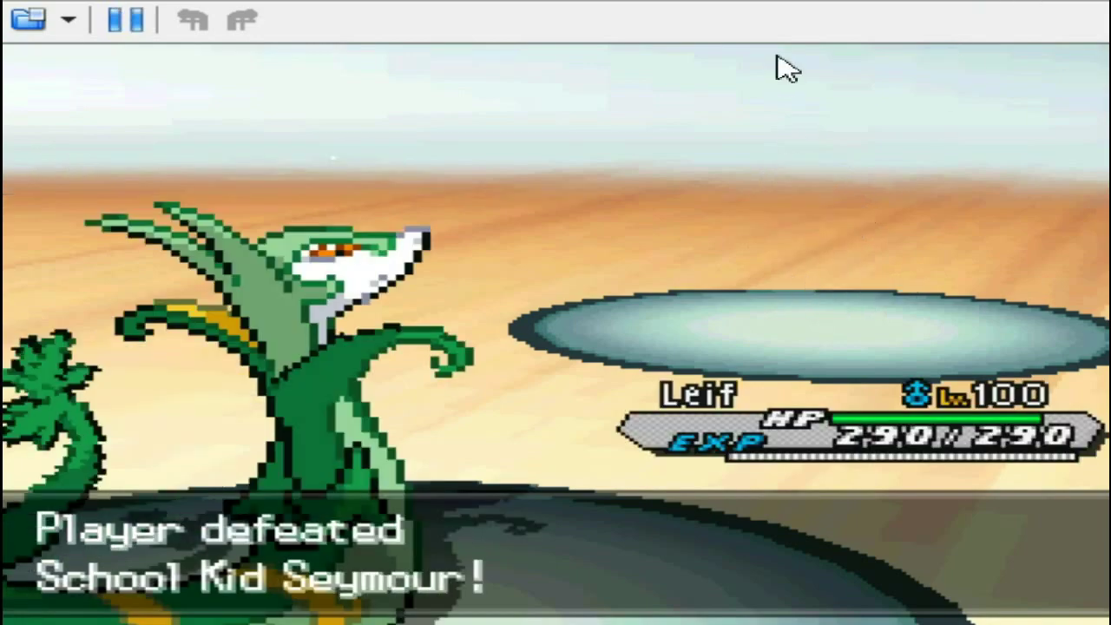
pyautogui.press('x')
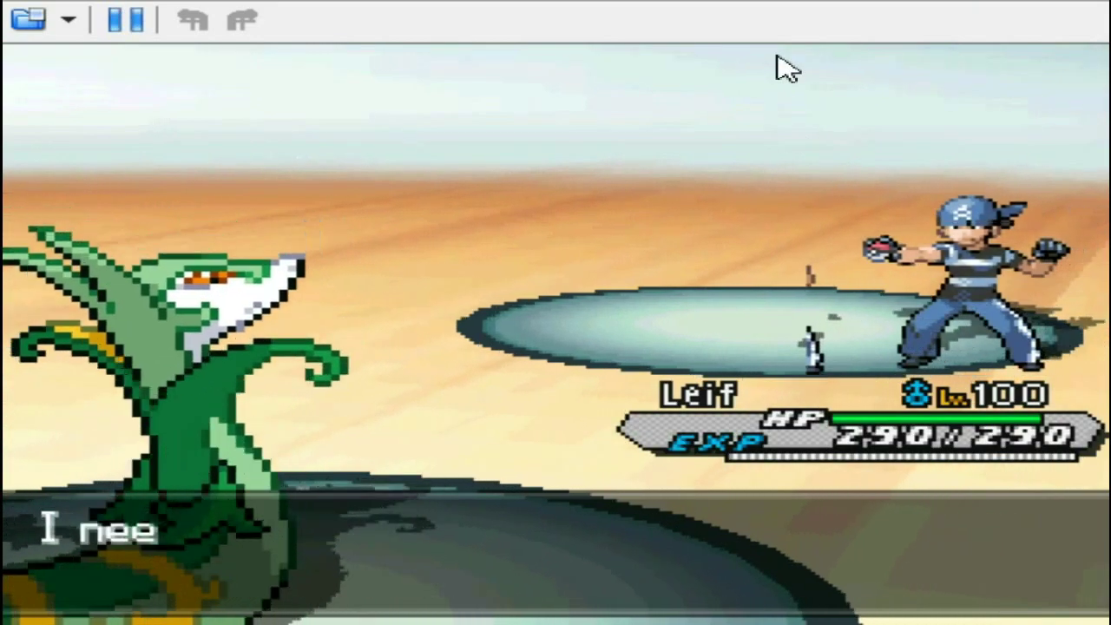
pyautogui.press('Pause')
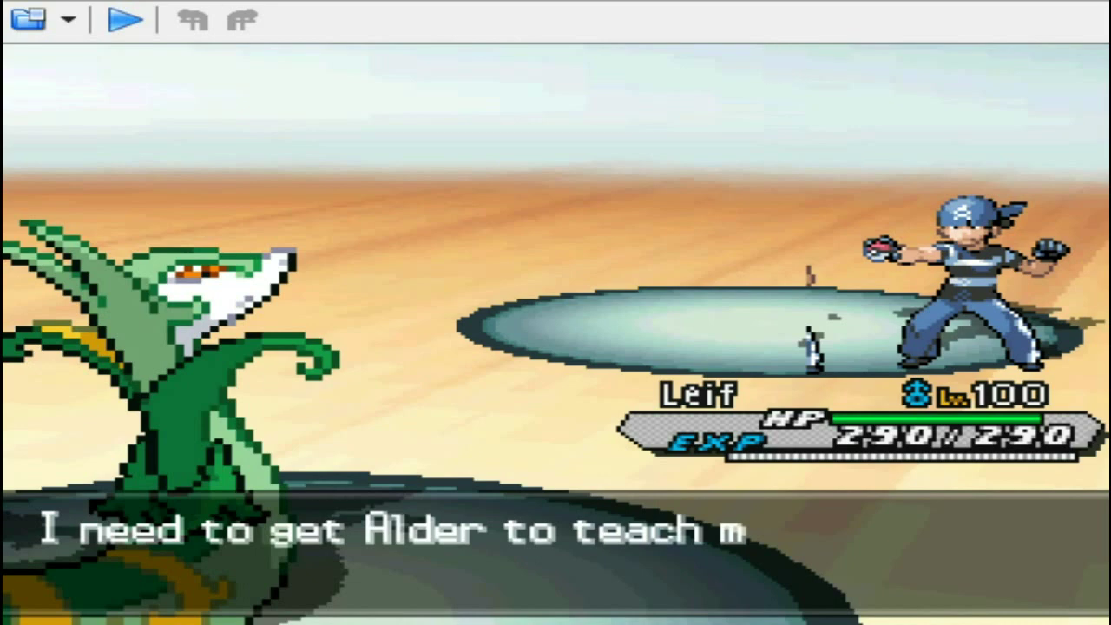
# Step: Show the desktop, open the Alolan Raichu sprite image, examine its front and back sprites up close, and close it
pyautogui.moveTo(217, 618)
pyautogui.moveTo(408, 599)
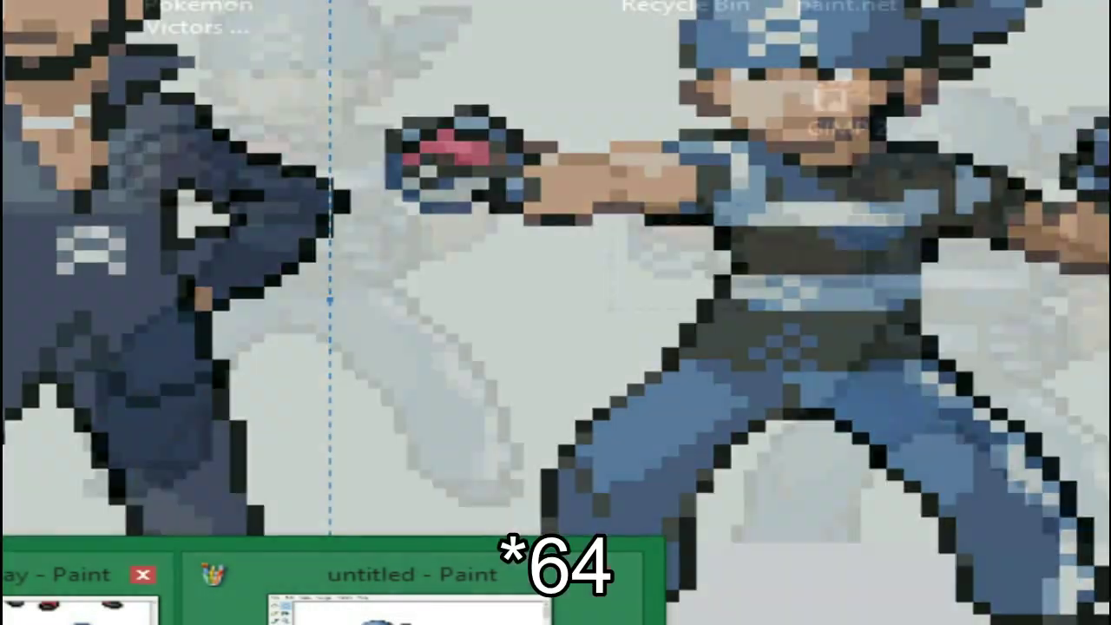
pyautogui.press('super+d')
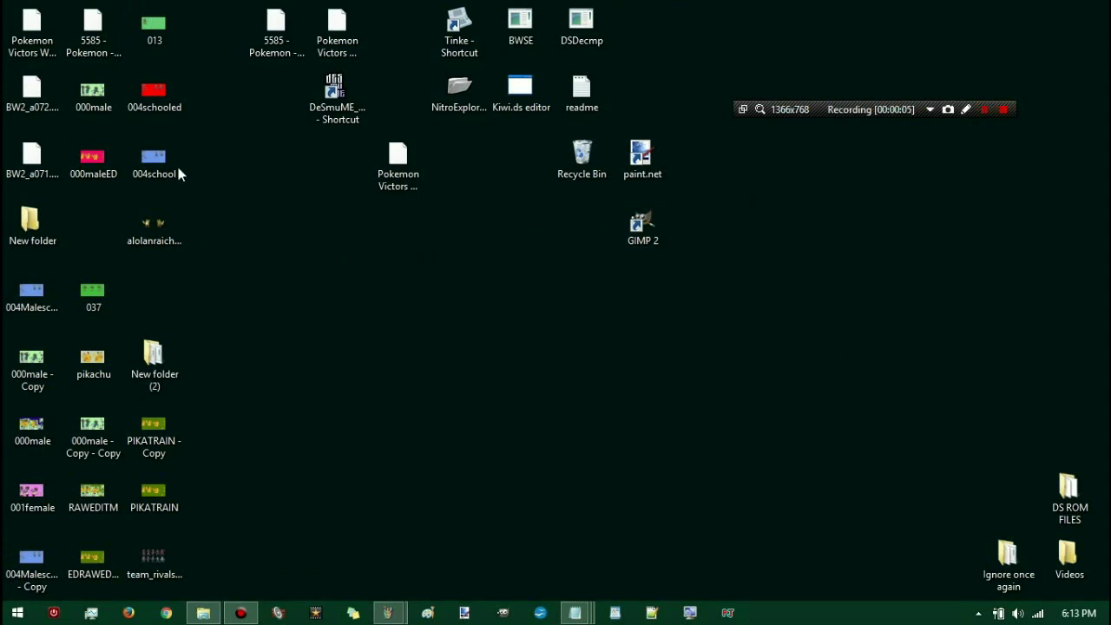
pyautogui.doubleClick(154, 228)
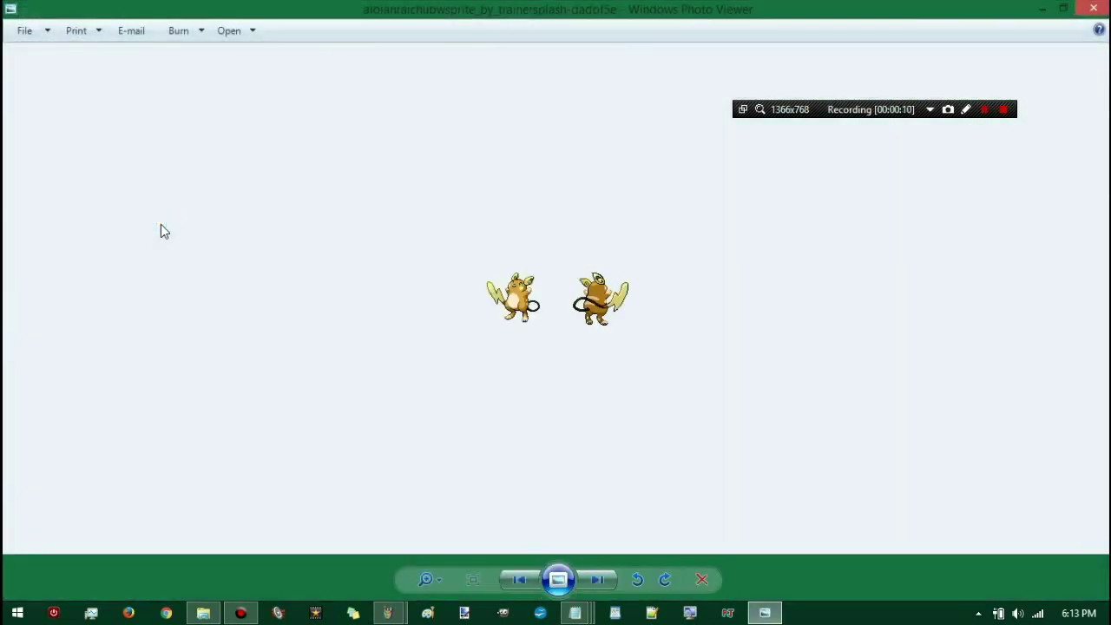
pyautogui.scroll(5, 433, 302)
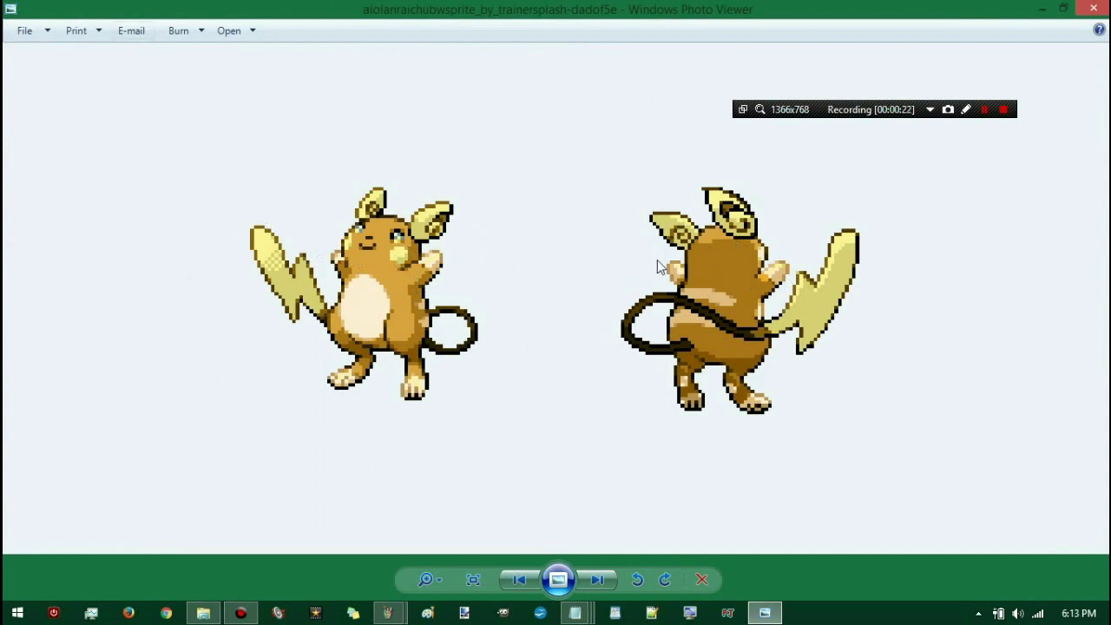
pyautogui.scroll(1, 657, 260)
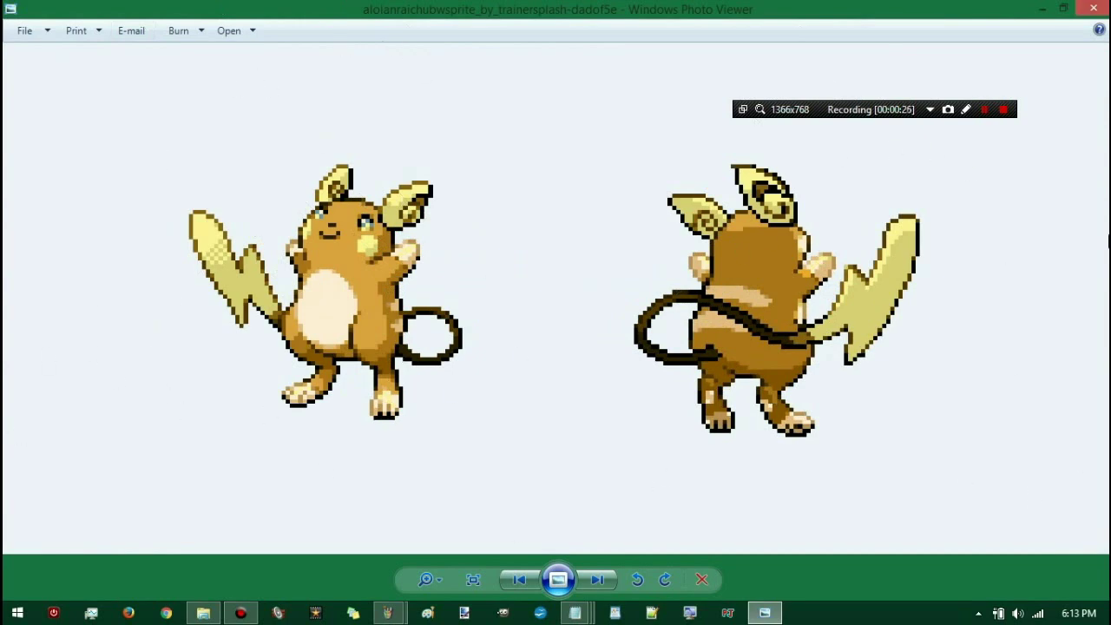
pyautogui.scroll(-3, 670, 241)
pyautogui.scroll(2, 624, 227)
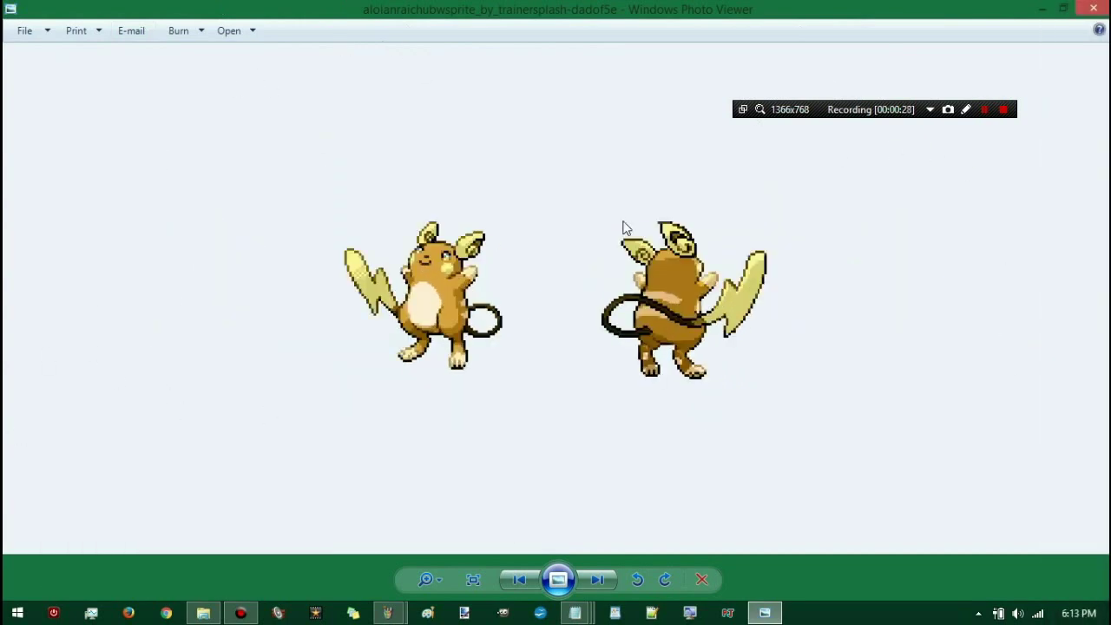
pyautogui.scroll(2, 623, 227)
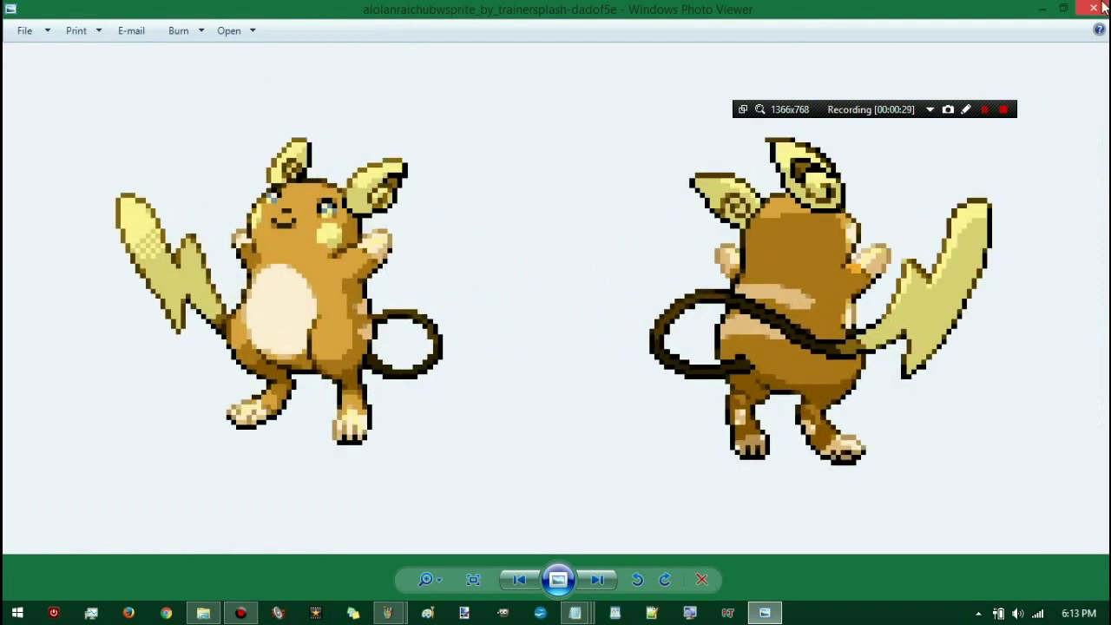
pyautogui.moveTo(1103, 7)
pyautogui.click(1093, 8)
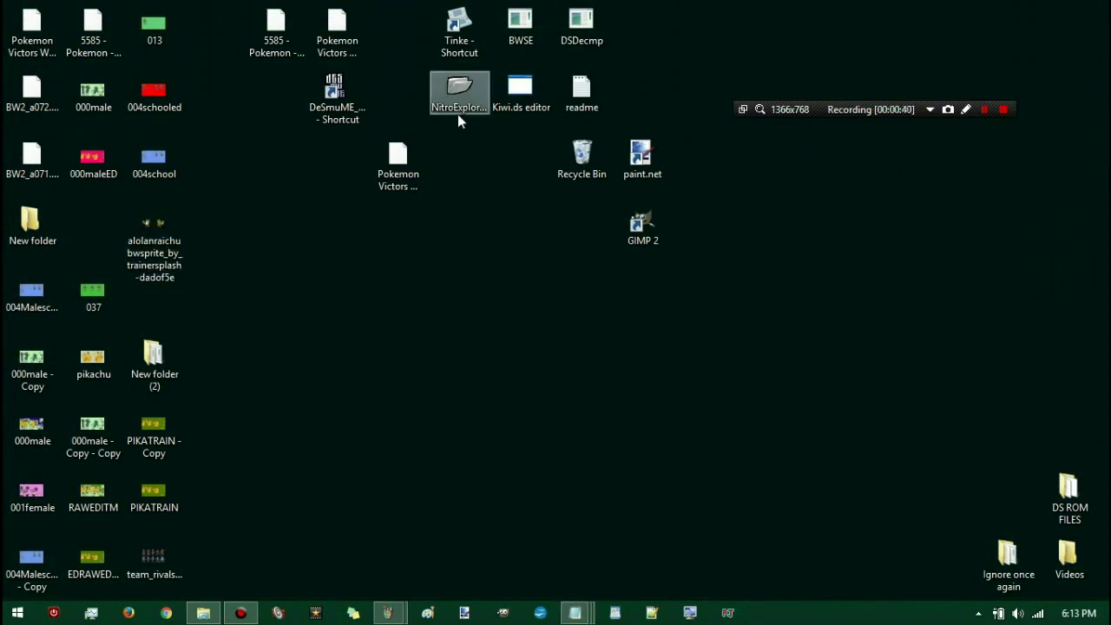
# Step: Open the ROM chooser in Nitro Explorer 2 and look up the BW and B2W2 Pokemon sprite paths in the desktop readme
pyautogui.click(467, 85)
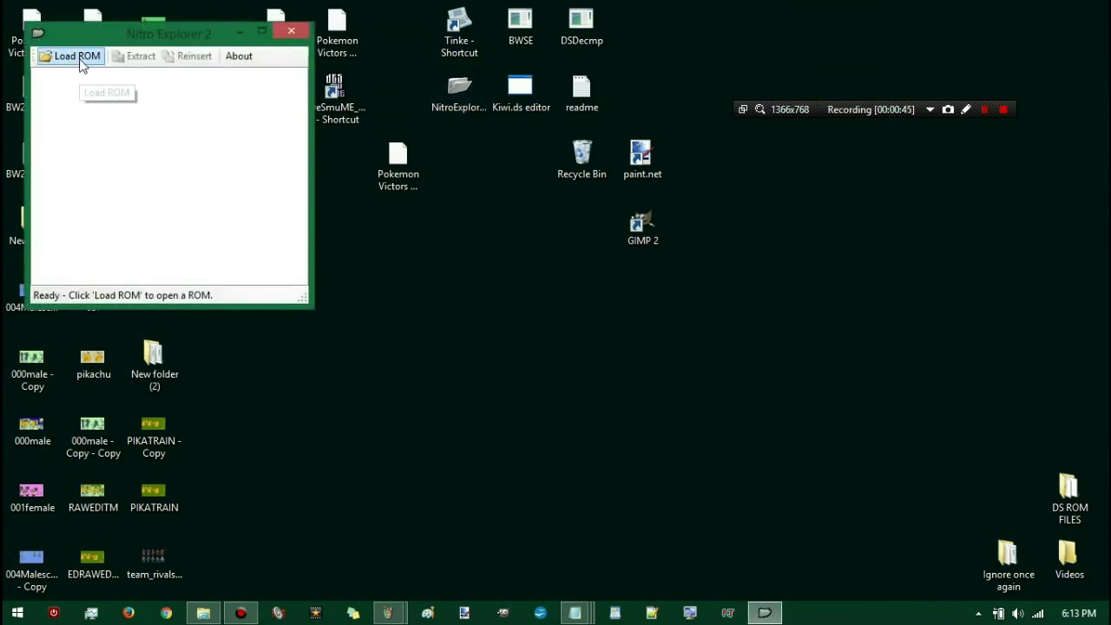
pyautogui.click(80, 59)
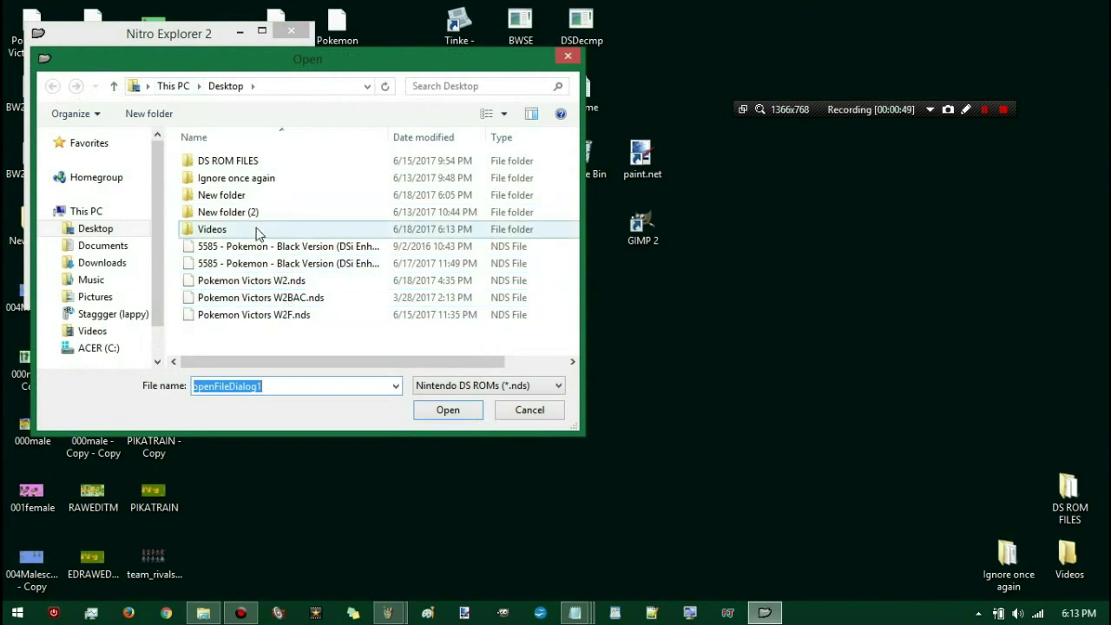
pyautogui.doubleClick(595, 102)
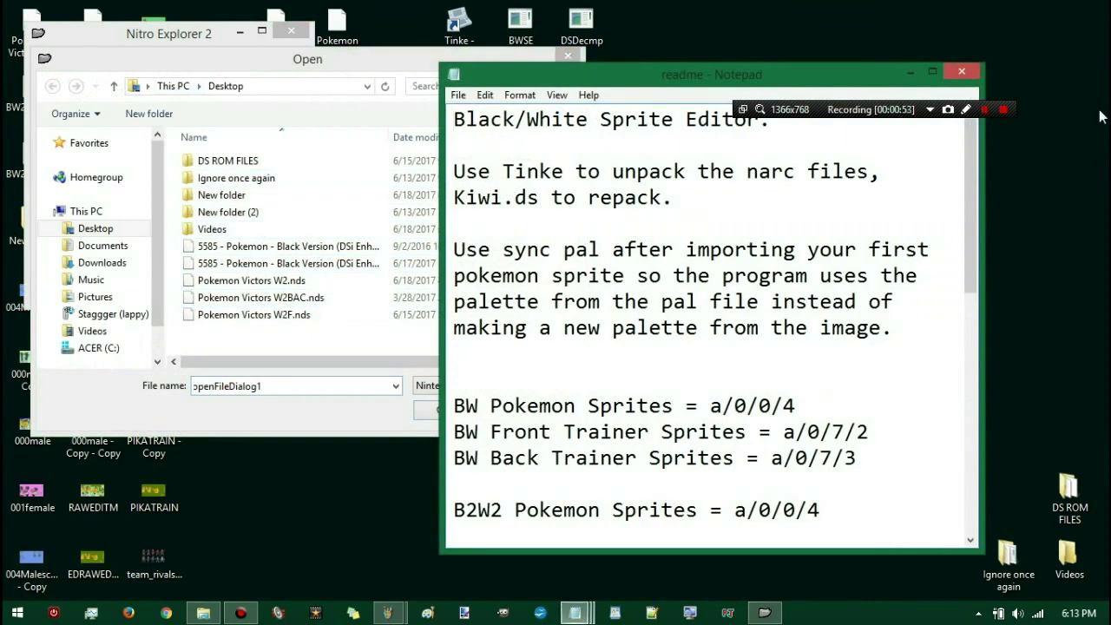
pyautogui.moveTo(971, 156); pyautogui.dragTo(971, 210)
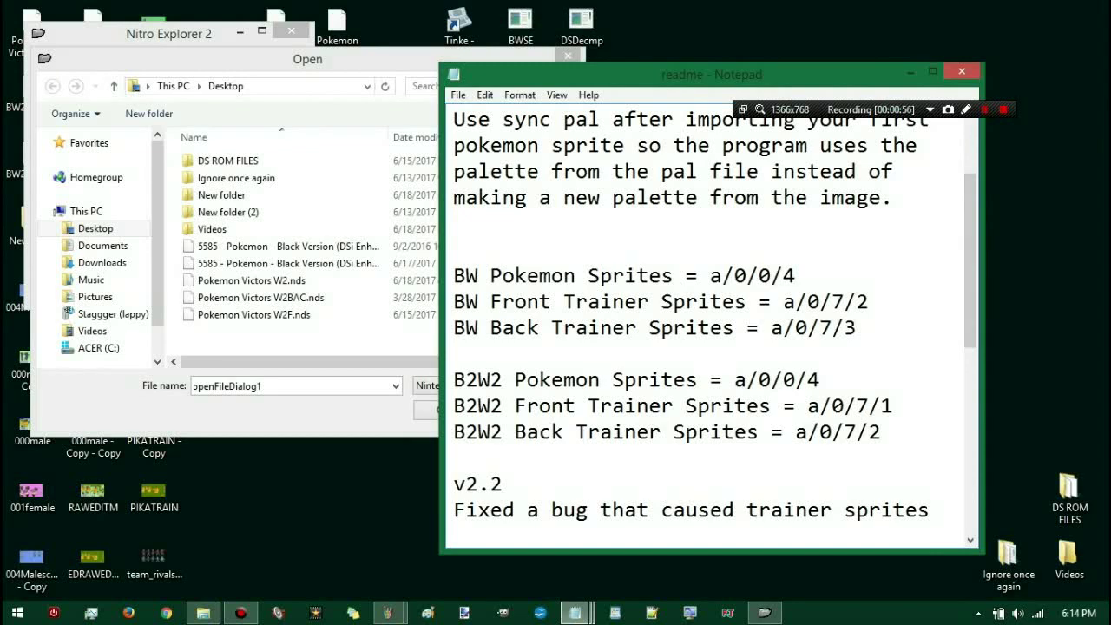
pyautogui.moveTo(710, 275); pyautogui.dragTo(795, 275)
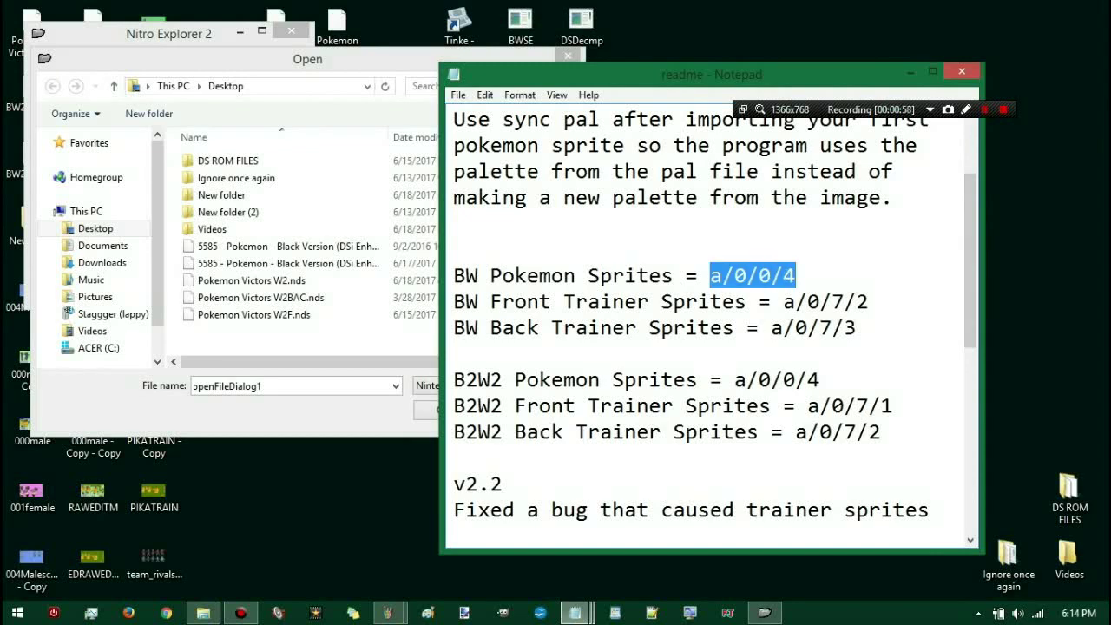
pyautogui.moveTo(734, 380); pyautogui.dragTo(819, 379)
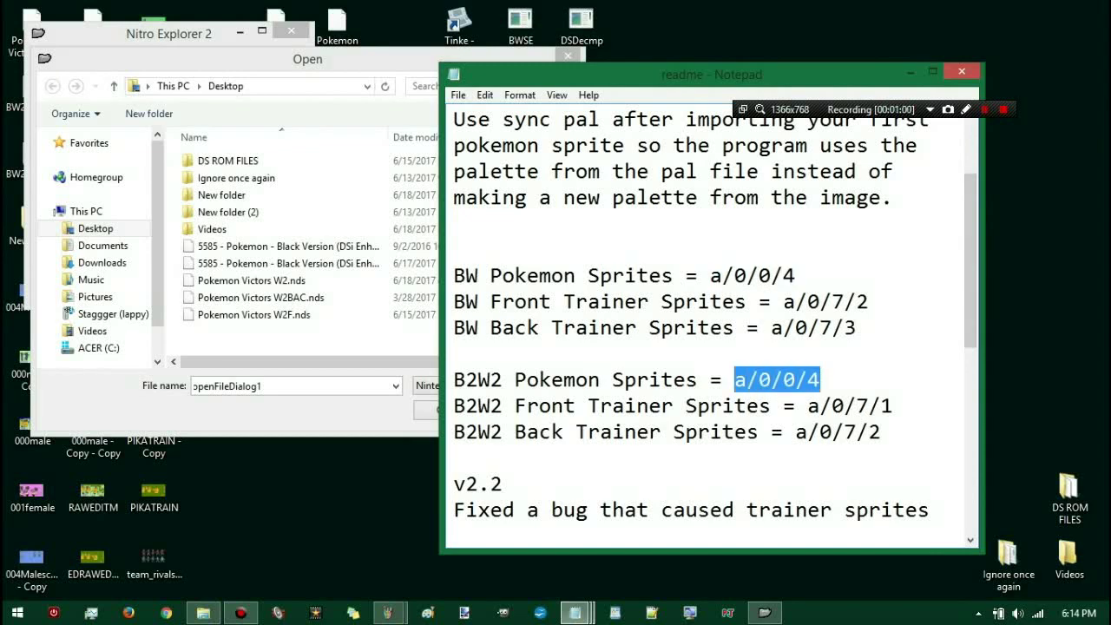
pyautogui.click(820, 379)
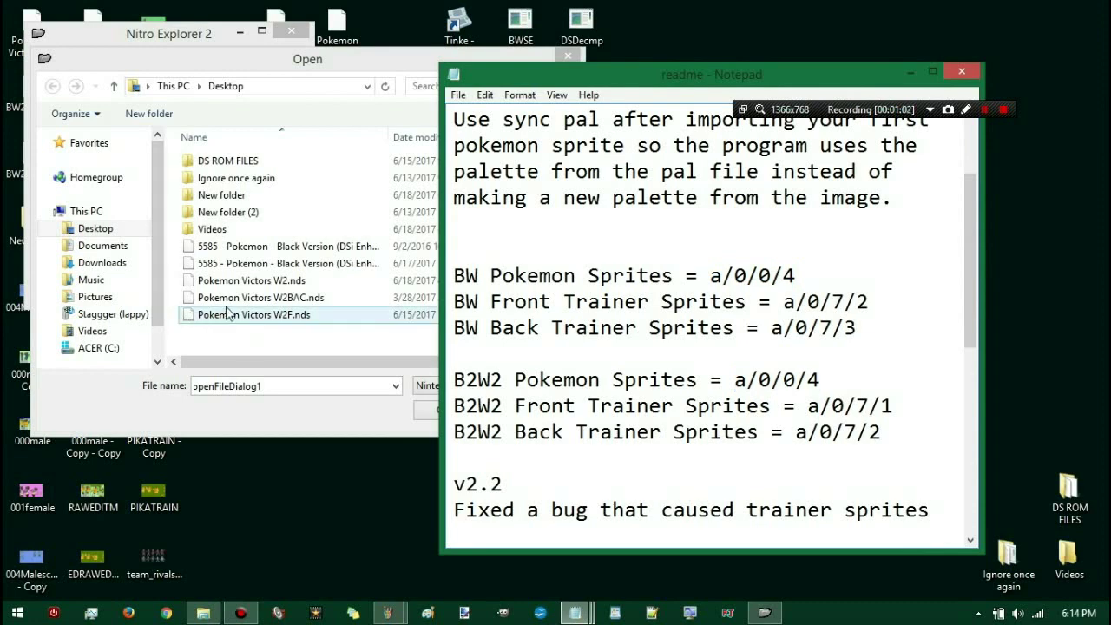
# Step: Load the 5585 - Pokemon - Black Version ROM modified 6/17/2017 into Nitro Explorer 2 and close the readme
pyautogui.click(257, 266)
pyautogui.click(257, 266)
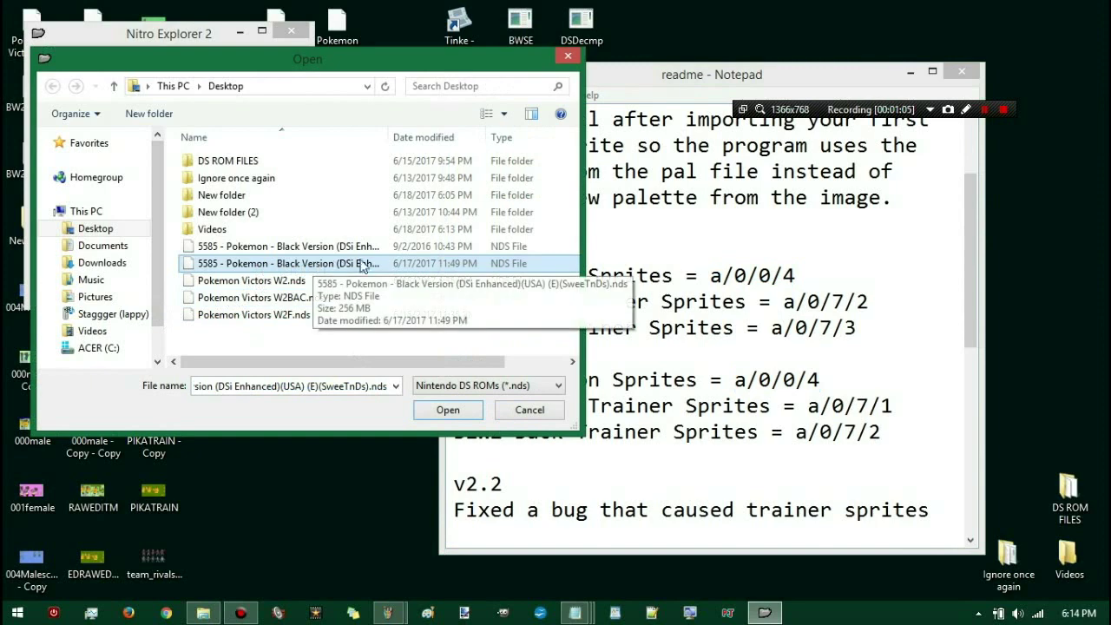
pyautogui.click(455, 415)
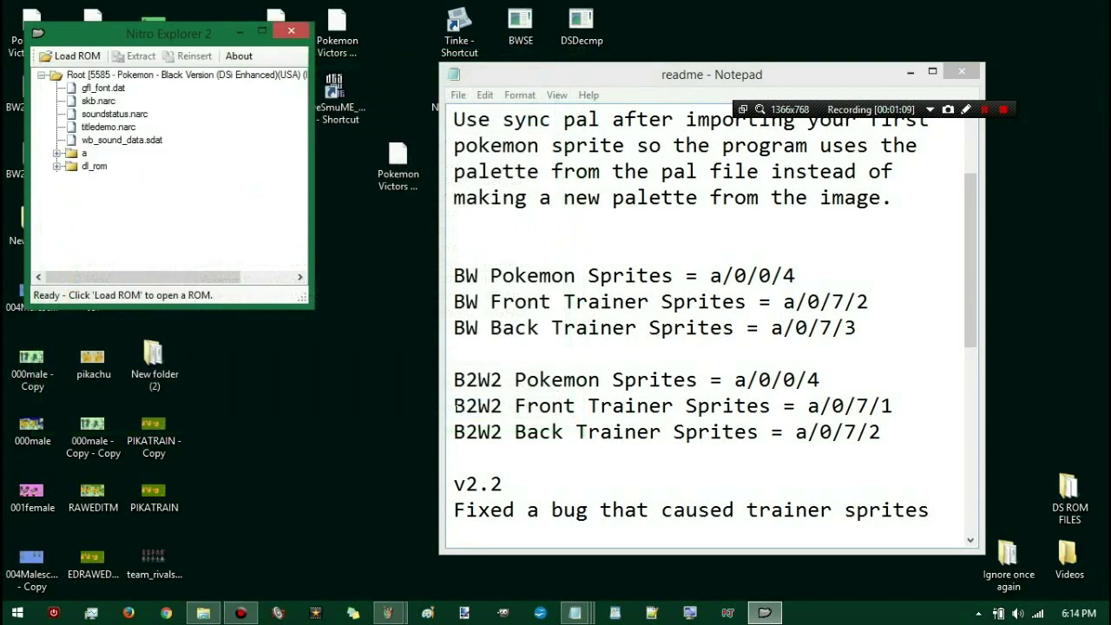
pyautogui.click(694, 104)
pyautogui.click(962, 71)
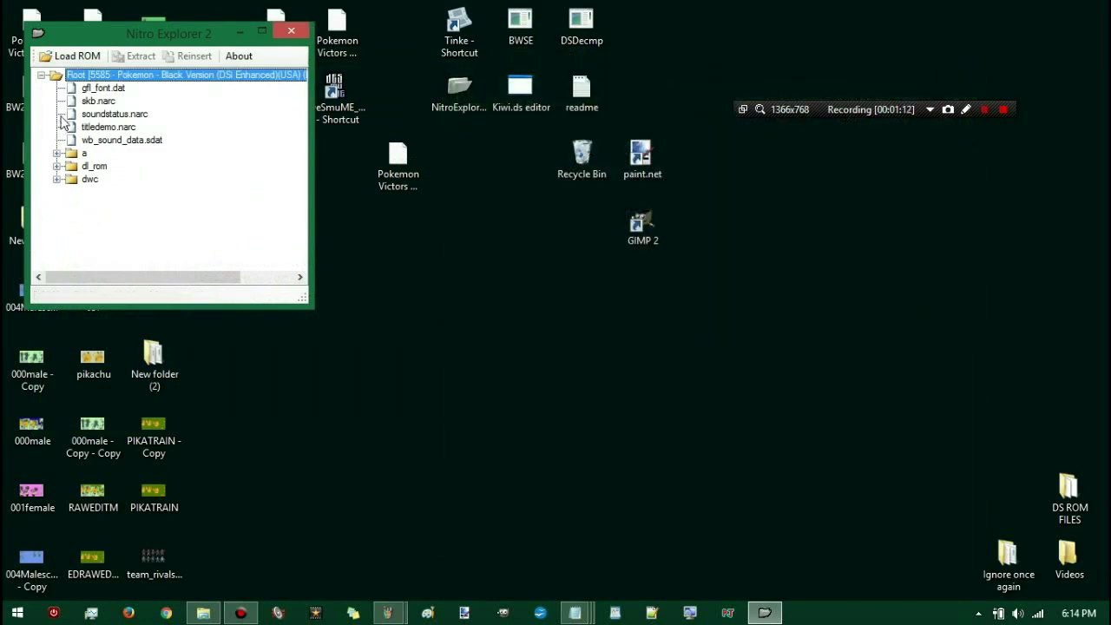
# Step: Extract ROM file a/0/0/4 to the desktop as BW1_a004.narc and close Nitro Explorer 2
pyautogui.moveTo(200, 33); pyautogui.dragTo(505, 138)
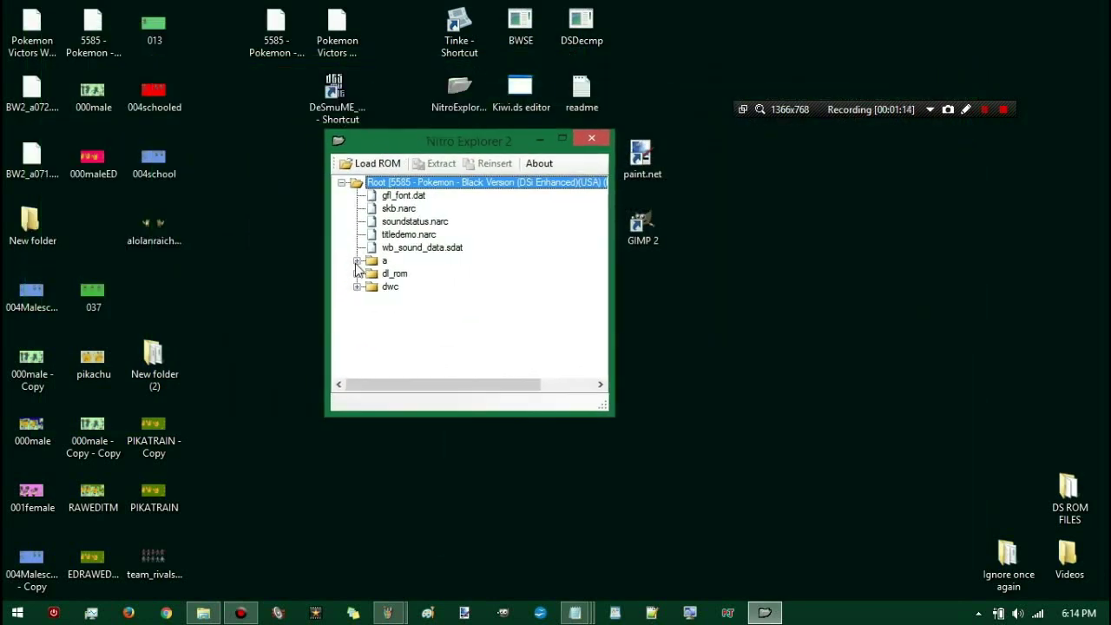
pyautogui.click(357, 260)
pyautogui.click(373, 274)
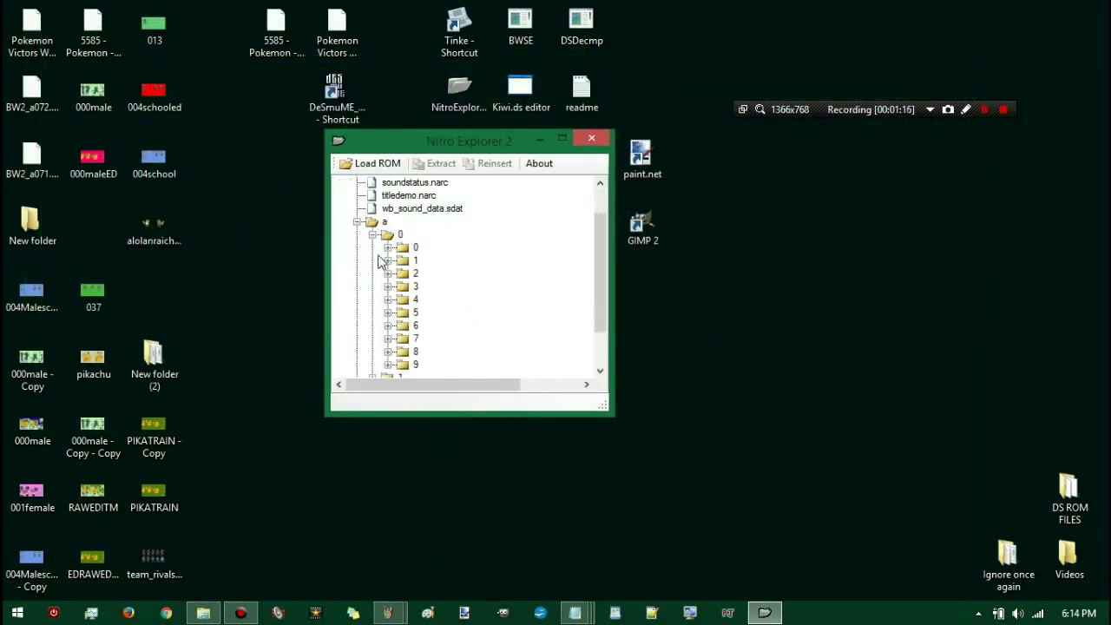
pyautogui.click(388, 247)
pyautogui.click(430, 299)
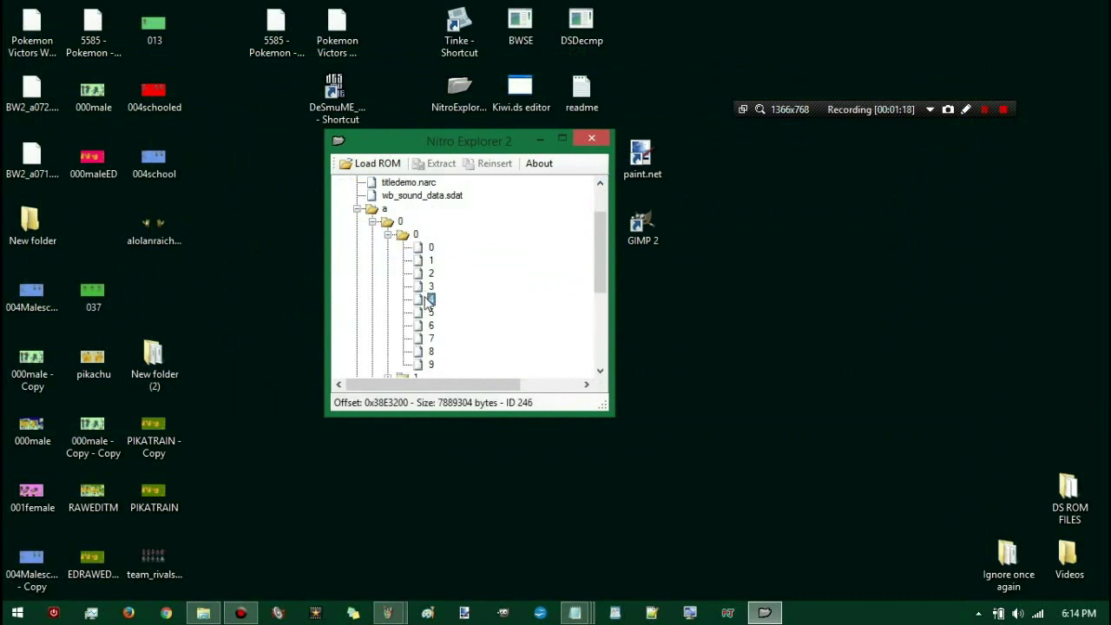
pyautogui.click(430, 164)
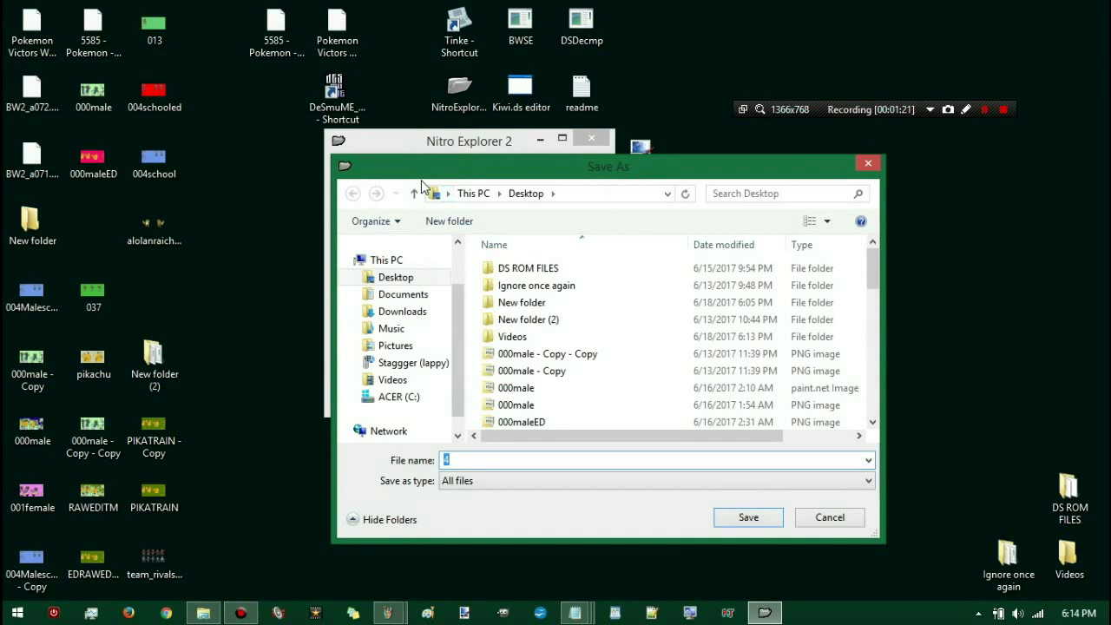
pyautogui.write('.na')
pyautogui.write('r')
pyautogui.write('c')
pyautogui.write('BW')
pyautogui.write('1')
pyautogui.write('_')
pyautogui.write('a004')
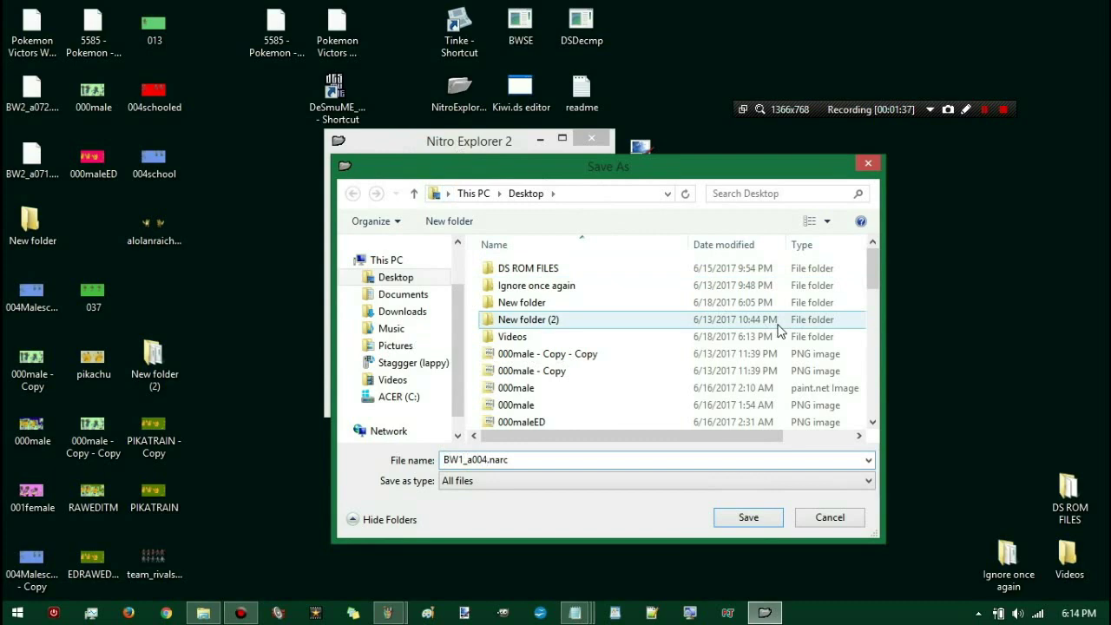
pyautogui.click(741, 519)
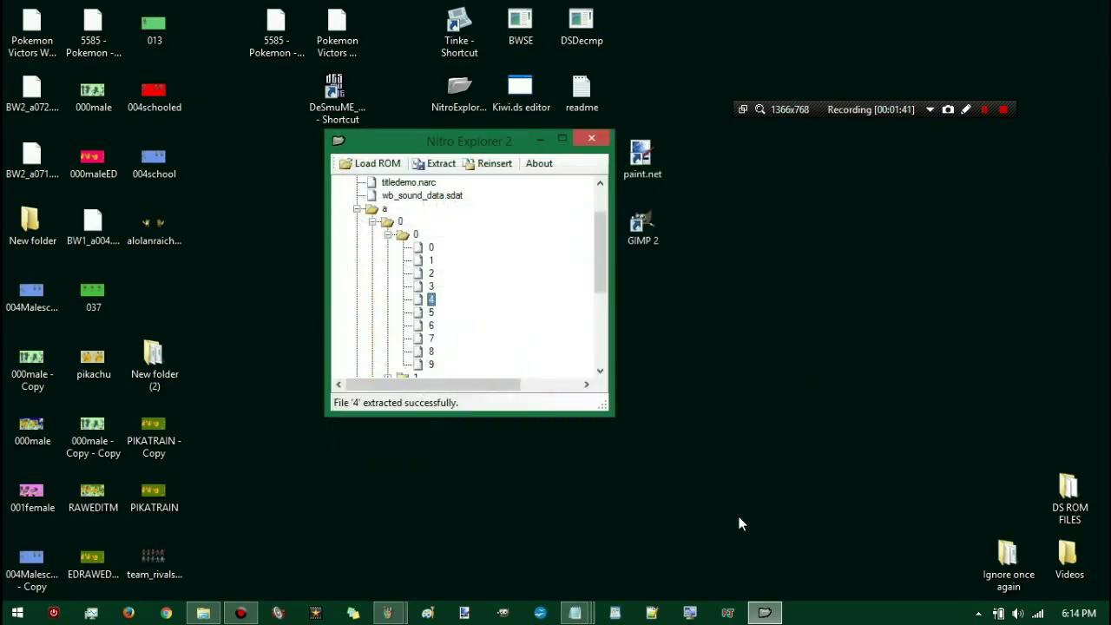
pyautogui.click(592, 139)
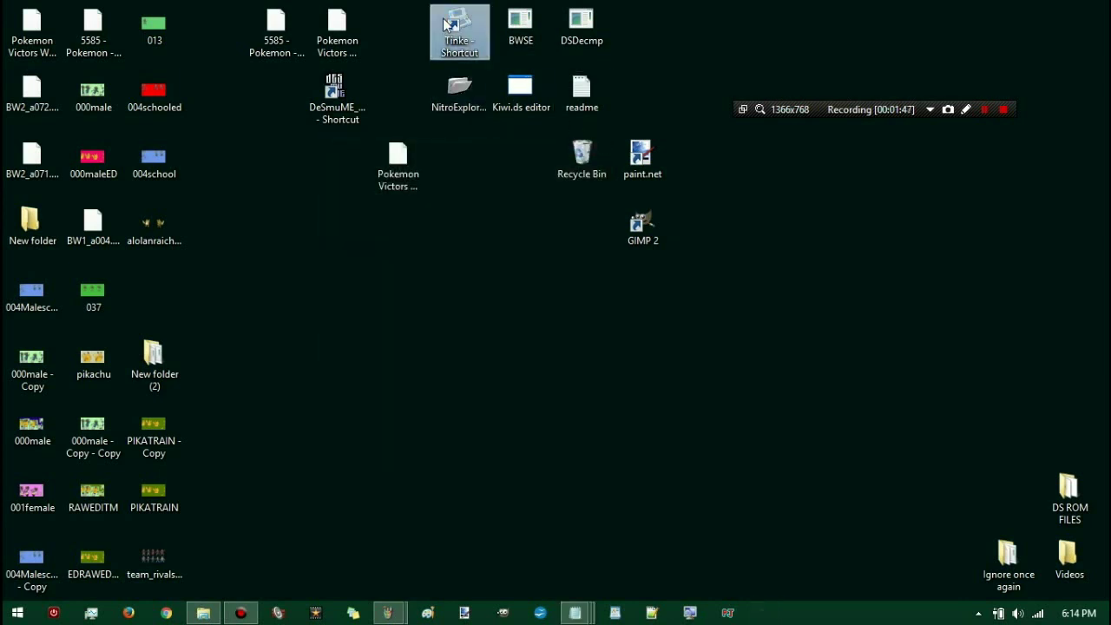
# Step: Launch Tinke and open BW1_a004.narc from the desktop
pyautogui.doubleClick(445, 24)
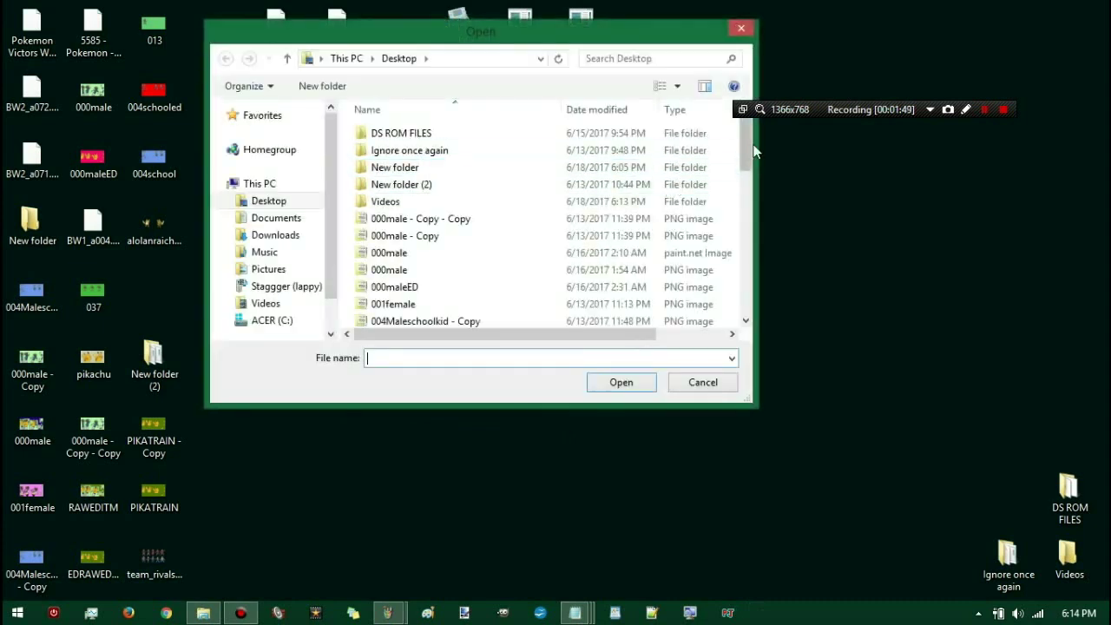
pyautogui.scroll(-2, 757, 220)
pyautogui.scroll(-2, 757, 220)
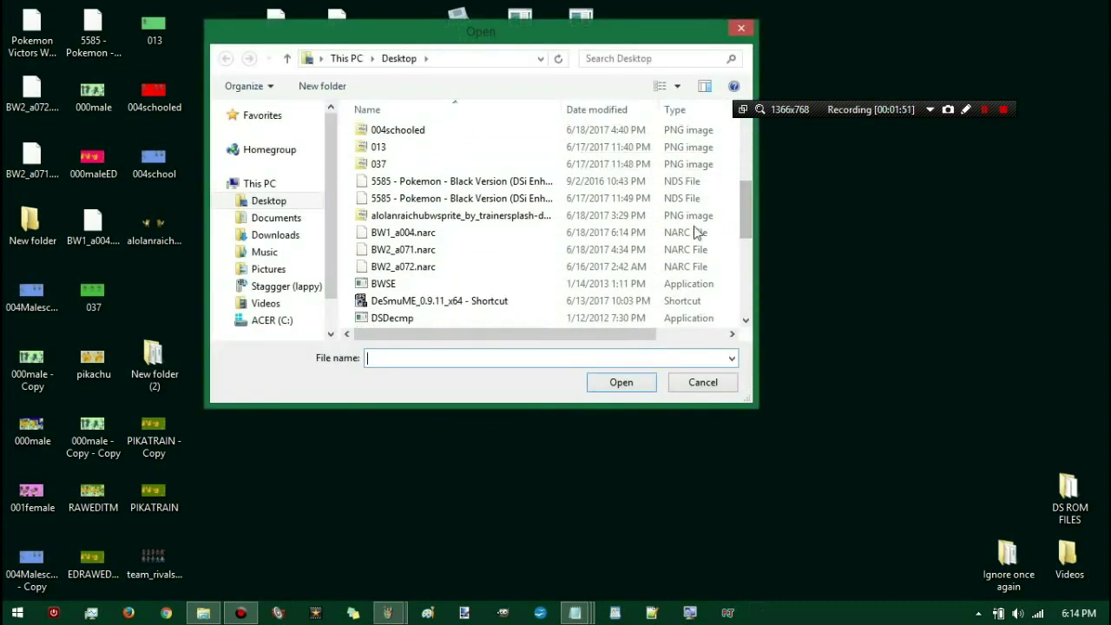
pyautogui.click(415, 233)
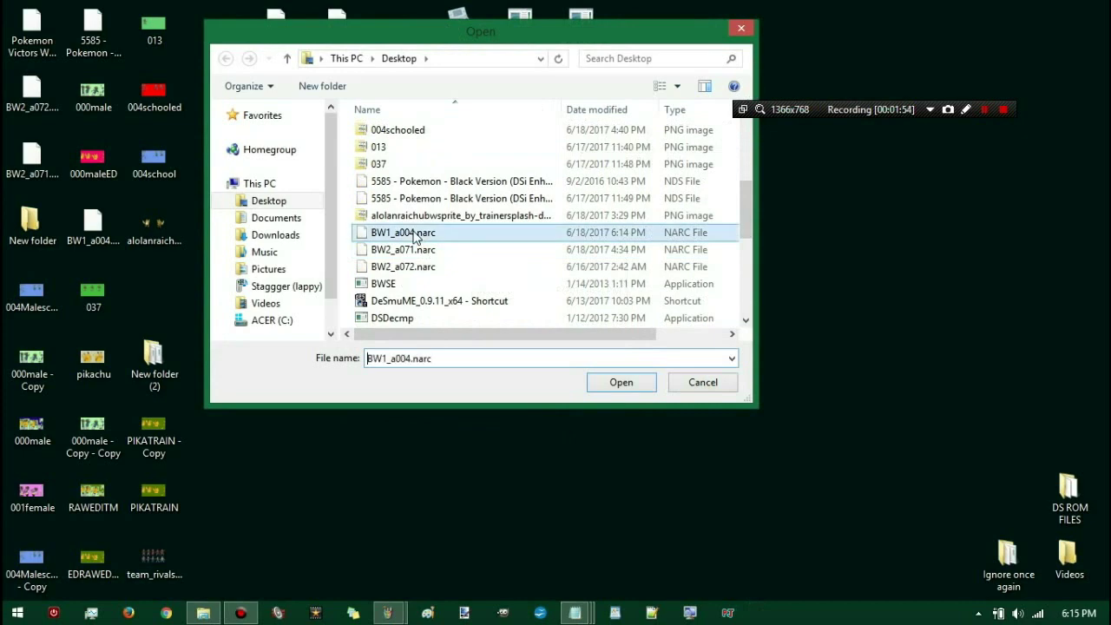
pyautogui.click(620, 383)
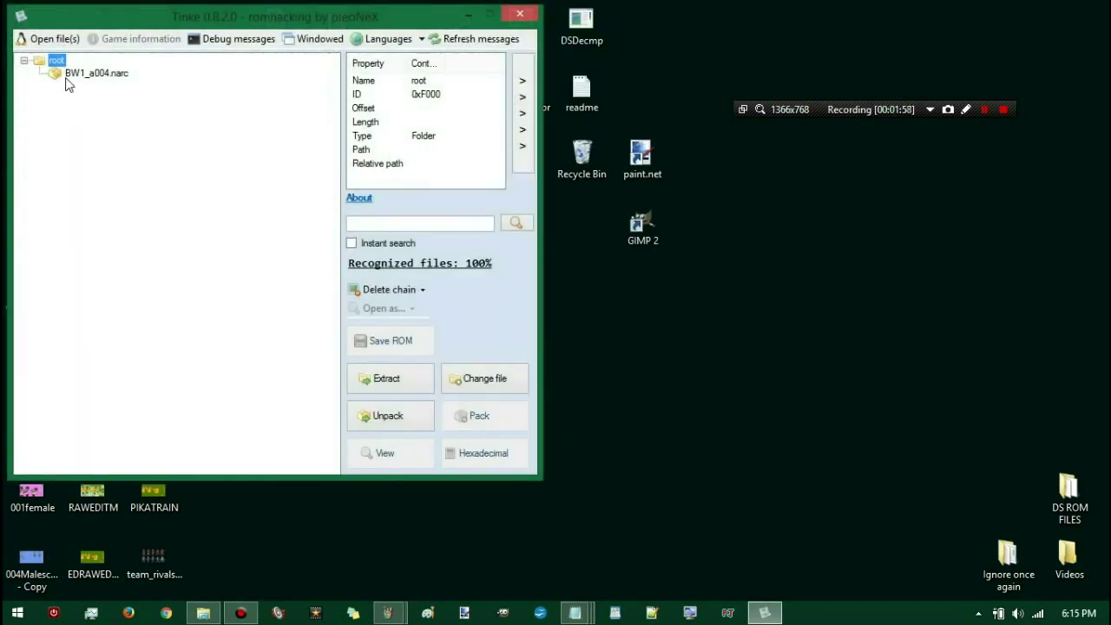
# Step: Unpack the BW1_a004.narc archive into its individual files
pyautogui.click(71, 76)
pyautogui.moveTo(245, 24); pyautogui.dragTo(340, 52)
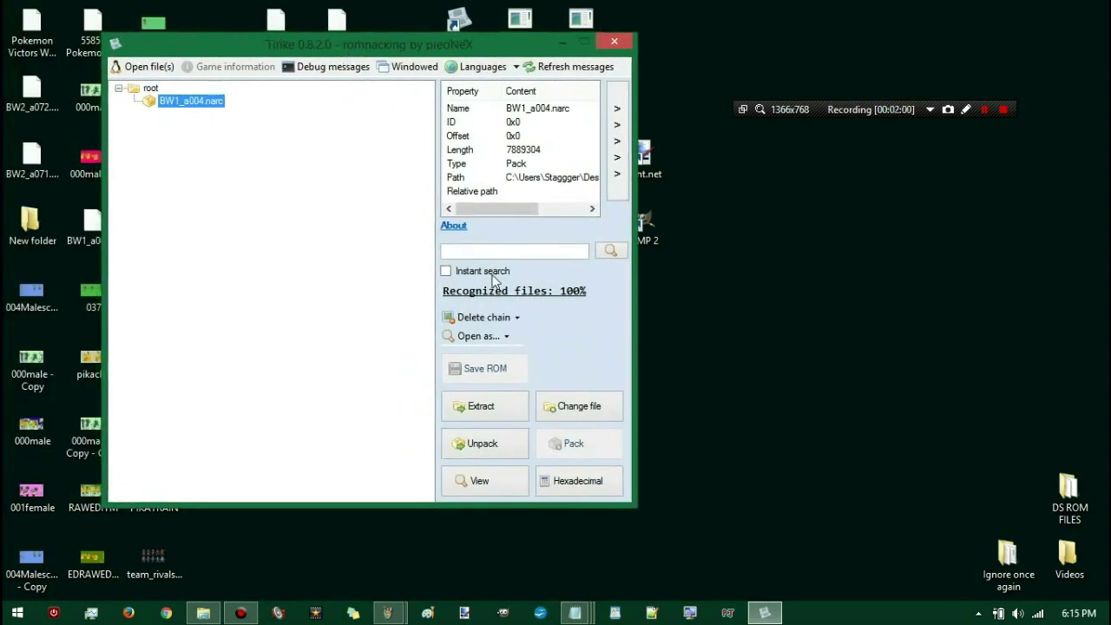
pyautogui.click(509, 434)
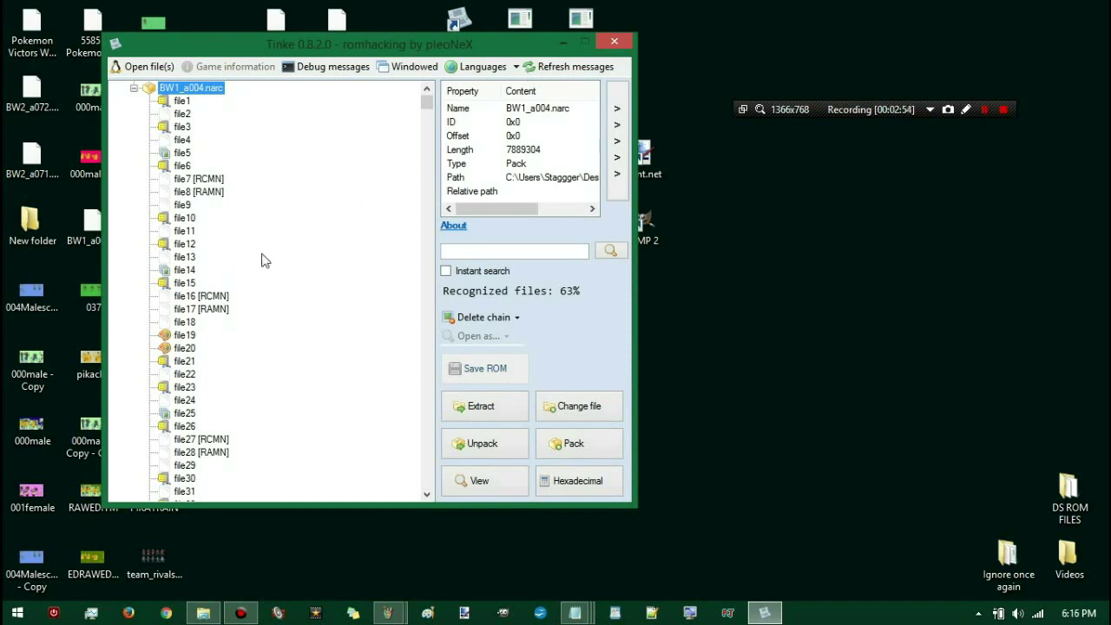
# Step: Extract BW1_a004.narc as an uncompressed folder into New folder on the desktop and close Tinke
pyautogui.click(477, 421)
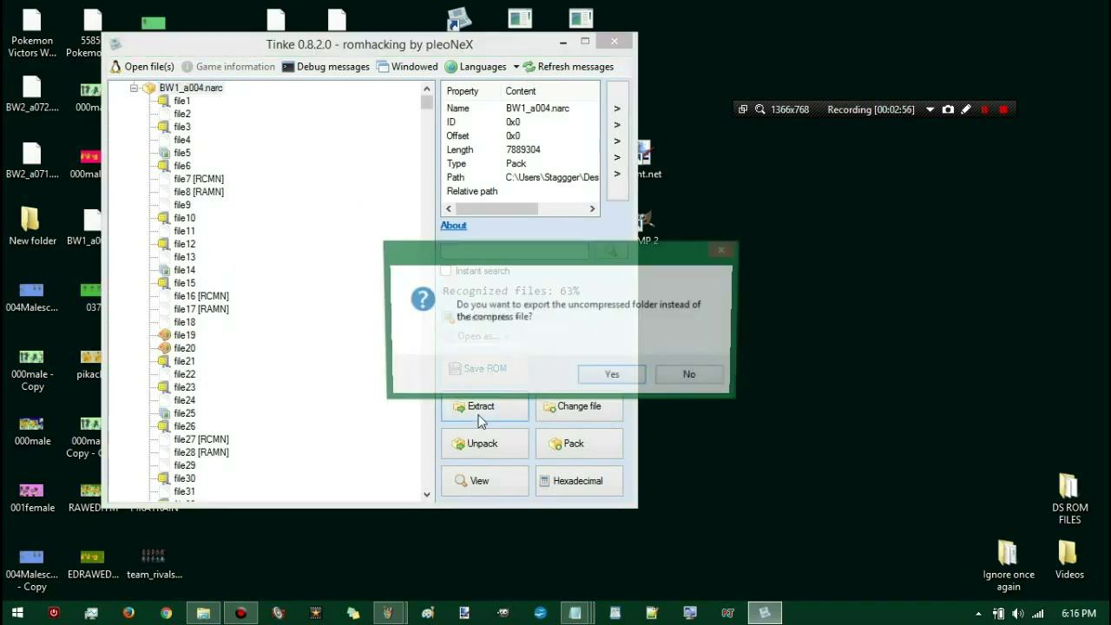
pyautogui.click(628, 378)
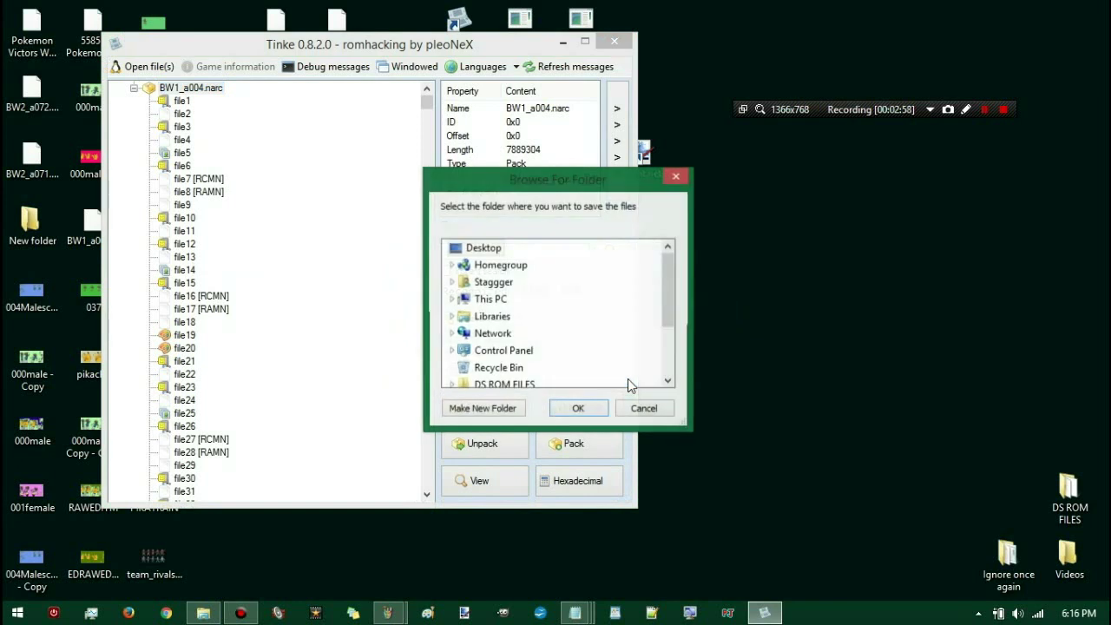
pyautogui.moveTo(667, 316); pyautogui.dragTo(666, 364)
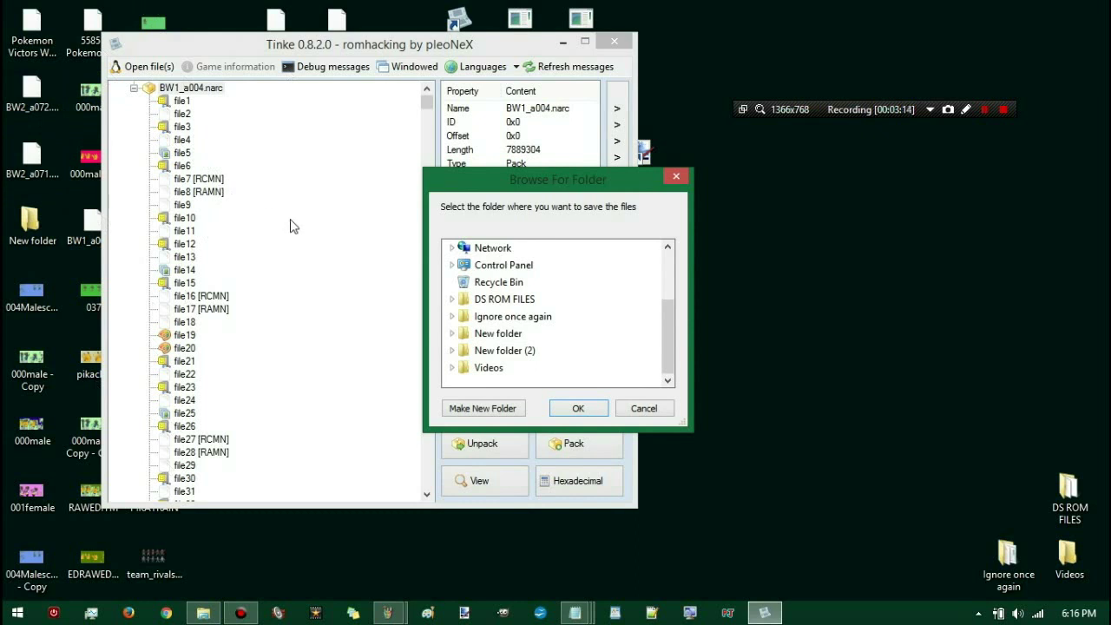
pyautogui.doubleClick(491, 318)
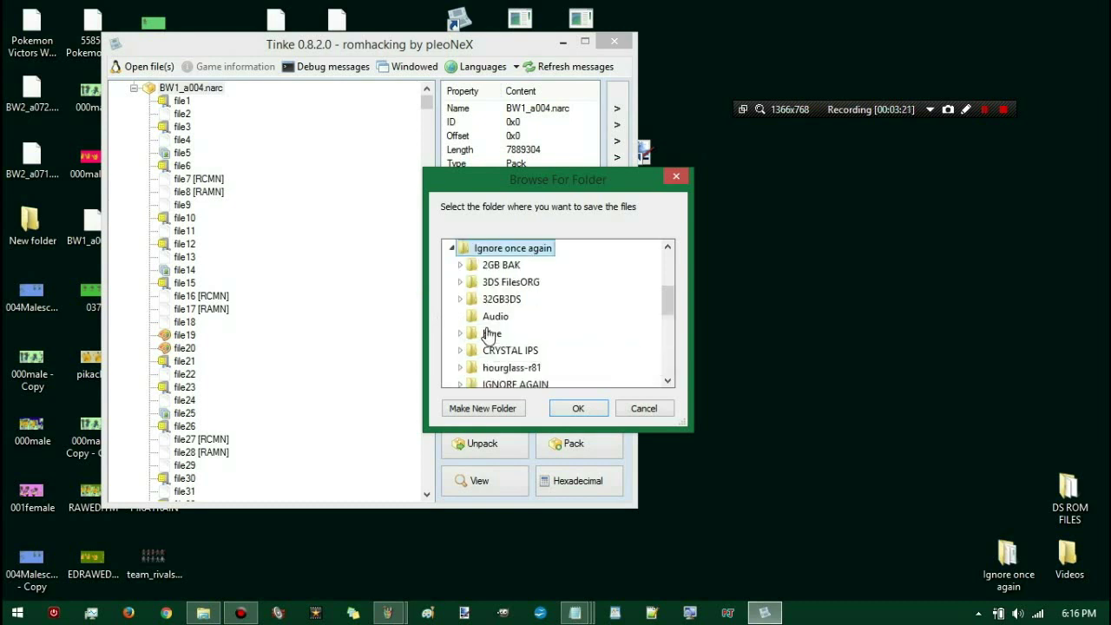
pyautogui.click(452, 248)
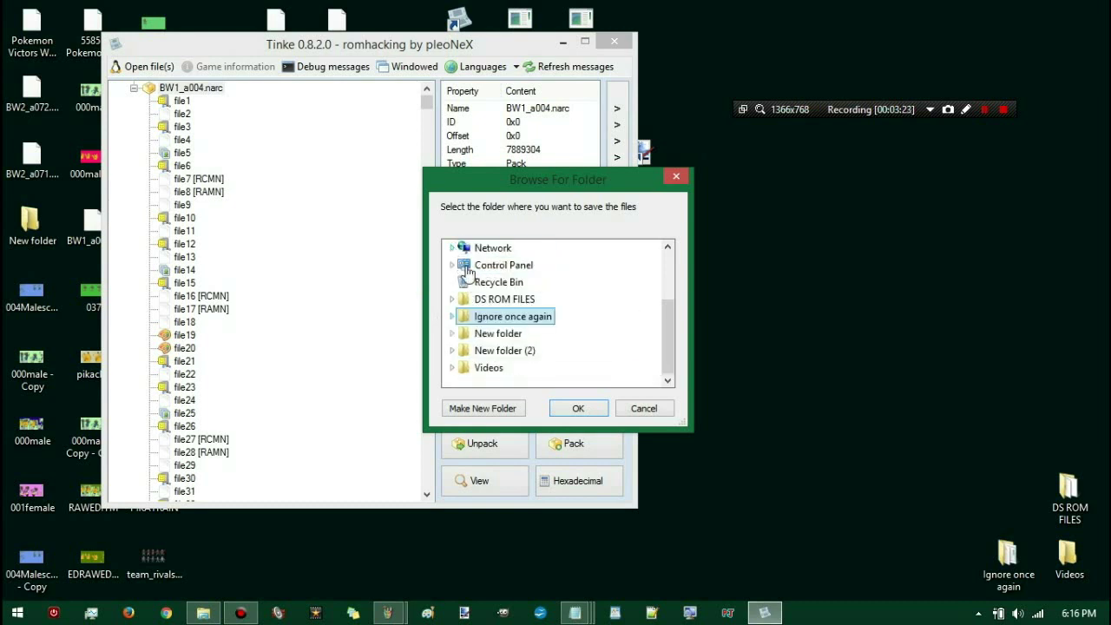
pyautogui.doubleClick(486, 334)
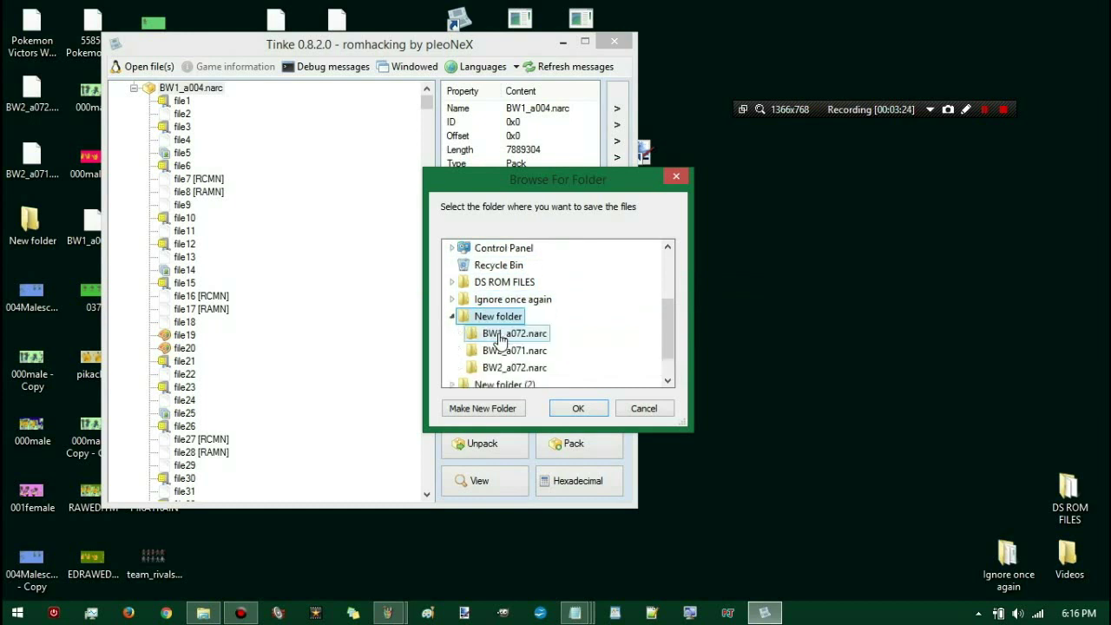
pyautogui.click(578, 410)
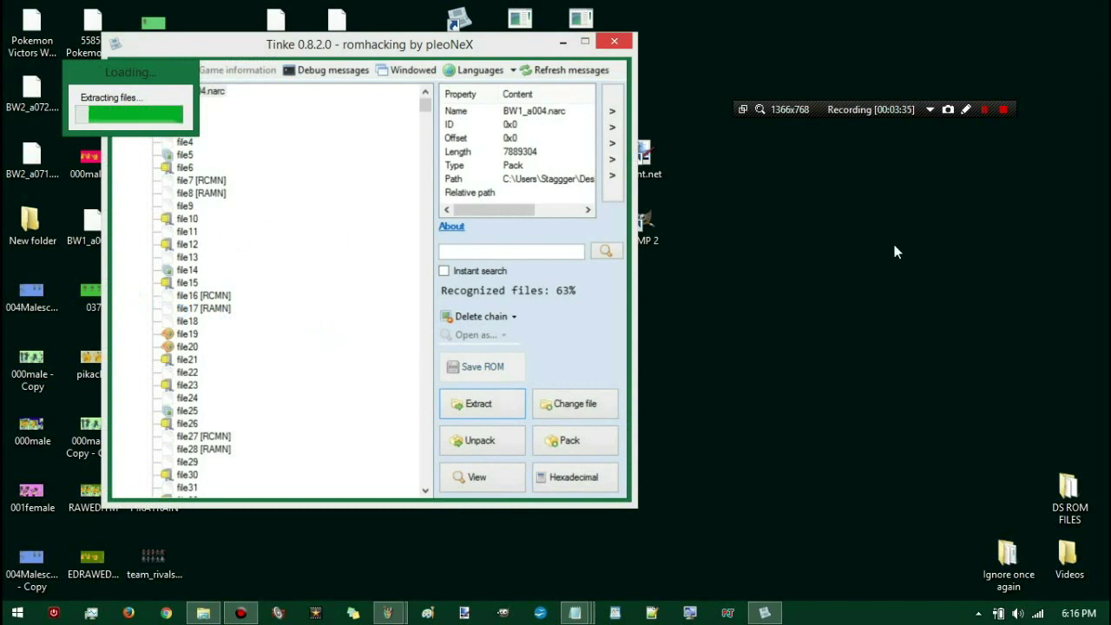
pyautogui.click(984, 109)
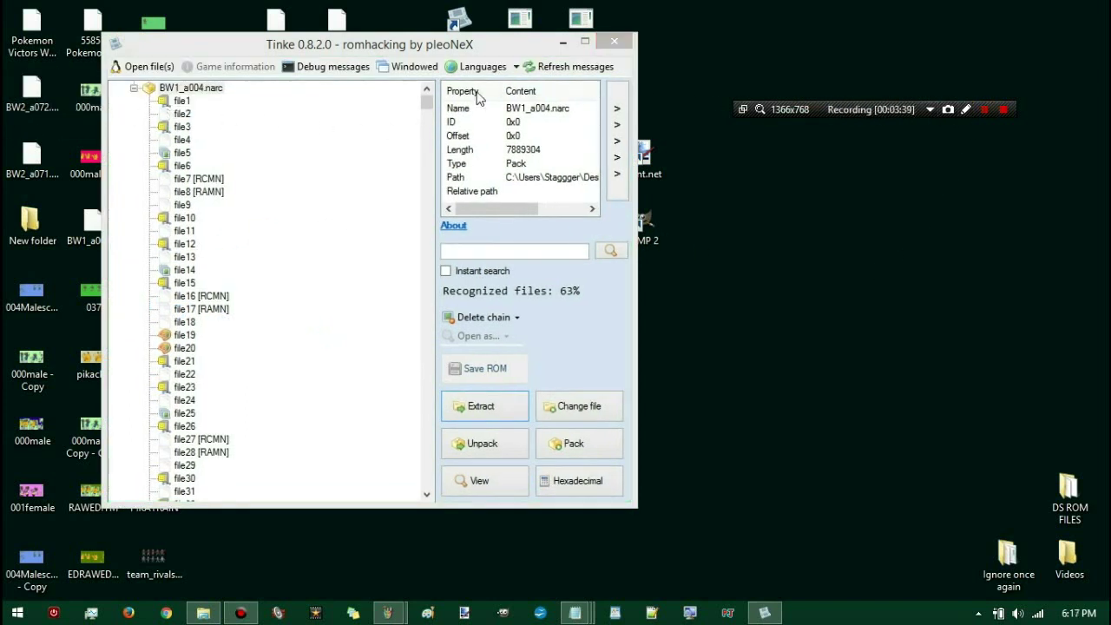
pyautogui.click(605, 48)
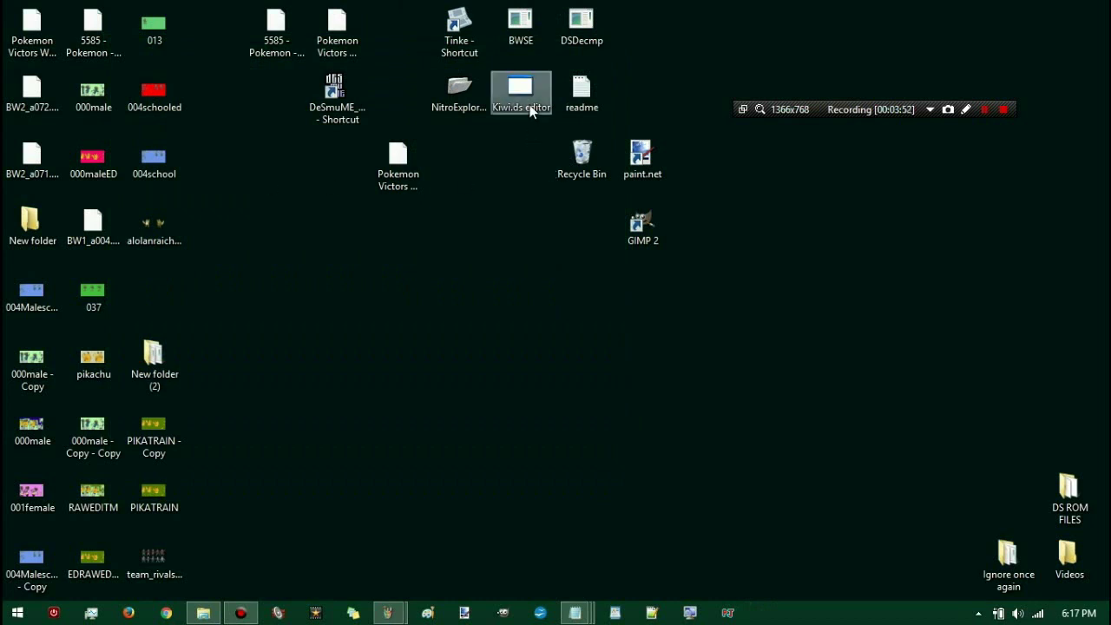
# Step: Launch BWSE in Pokemon mode, load the BW1_a004.narc folder from New folder, and rename all its files to the Kiwi.ds format
pyautogui.doubleClick(521, 22)
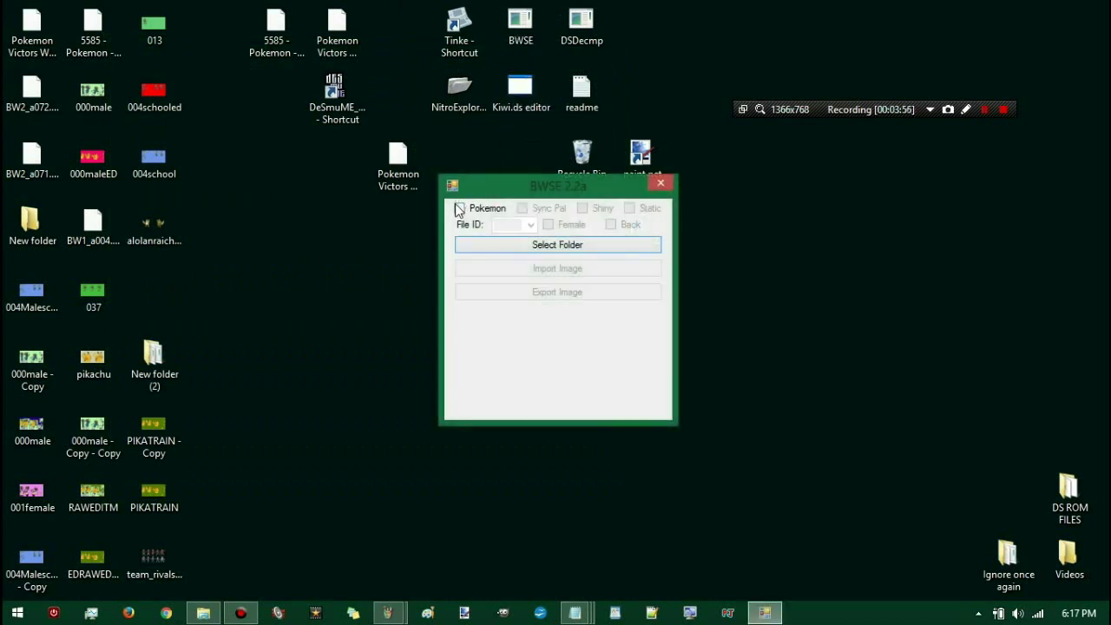
pyautogui.click(460, 213)
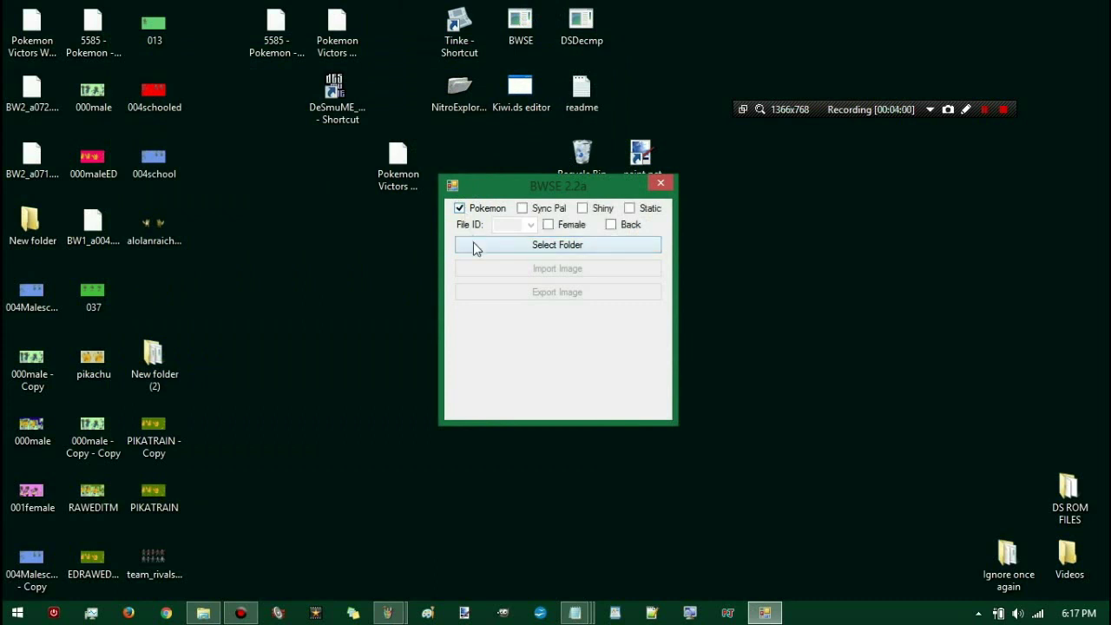
pyautogui.click(474, 249)
pyautogui.moveTo(670, 266); pyautogui.dragTo(664, 334)
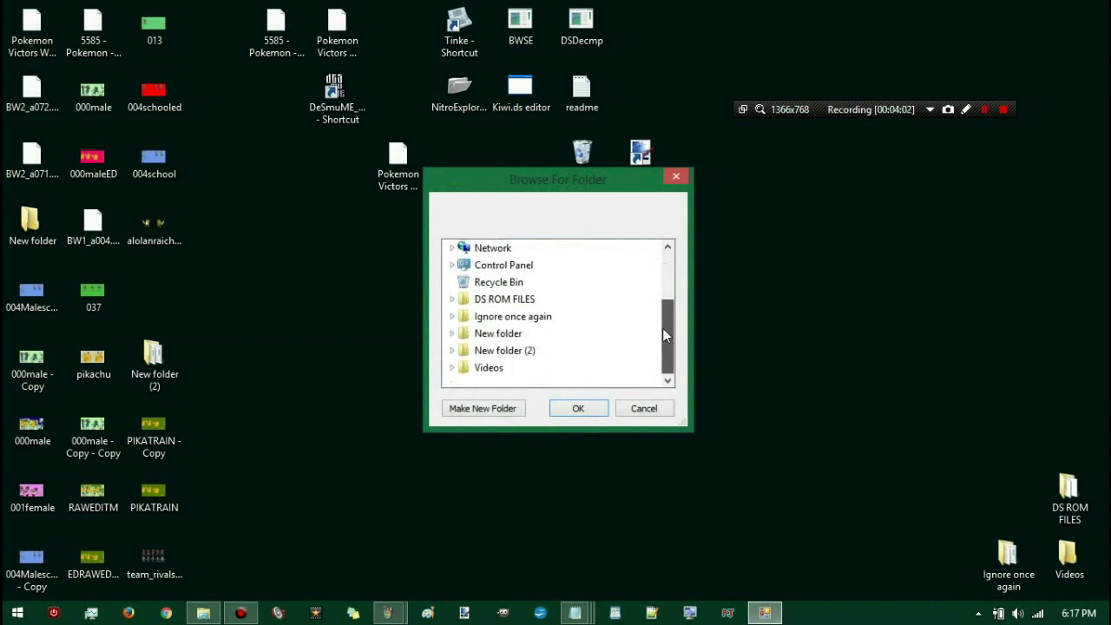
pyautogui.click(500, 333)
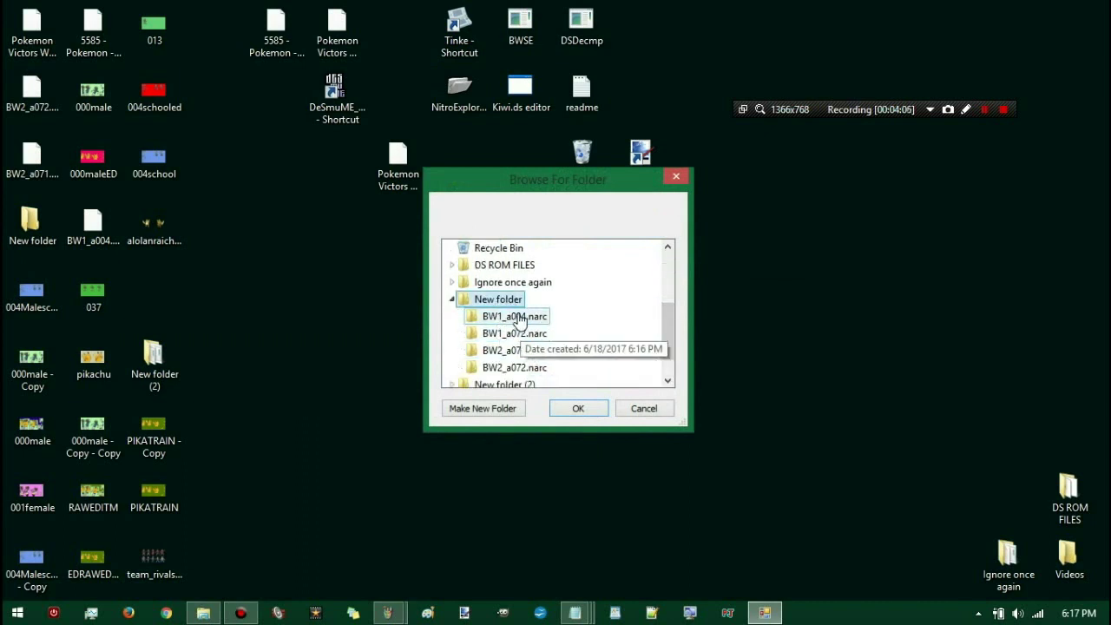
pyautogui.click(519, 318)
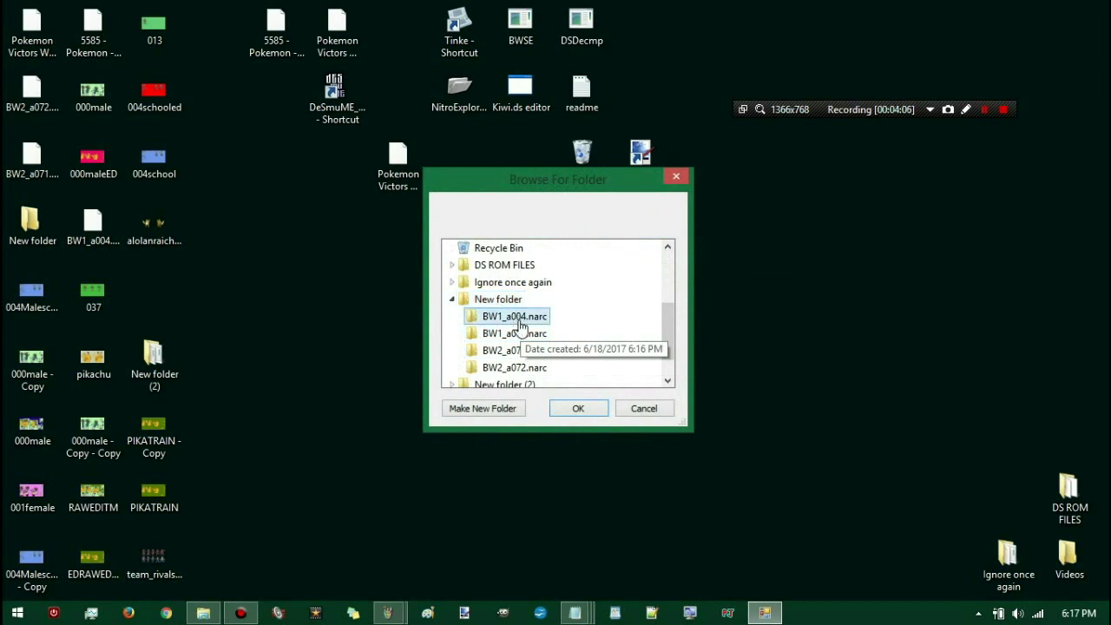
pyautogui.click(578, 412)
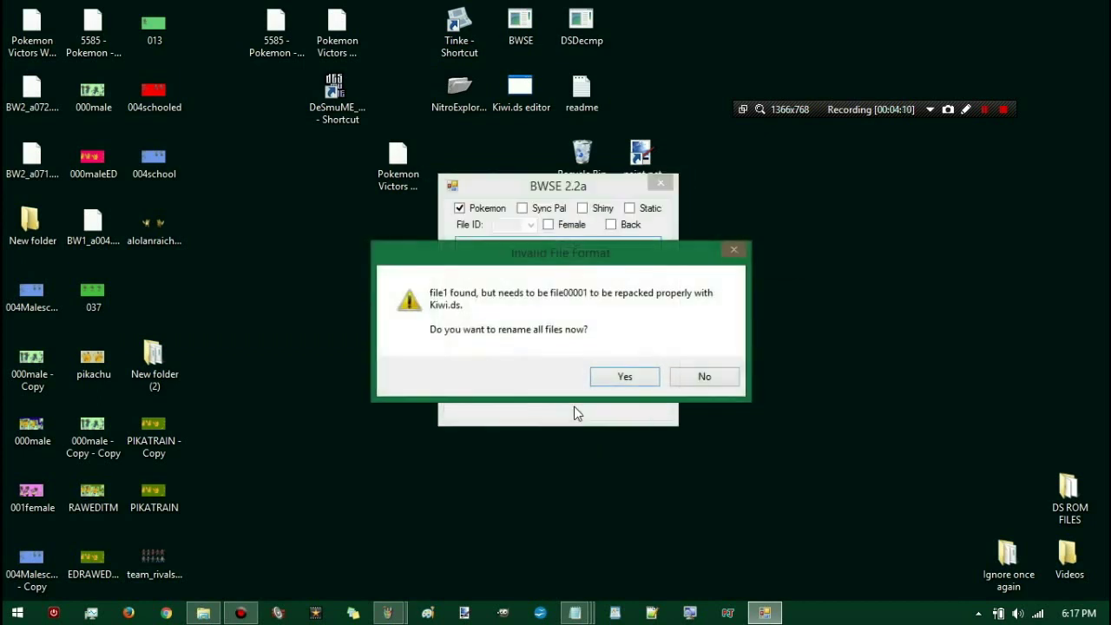
pyautogui.click(635, 380)
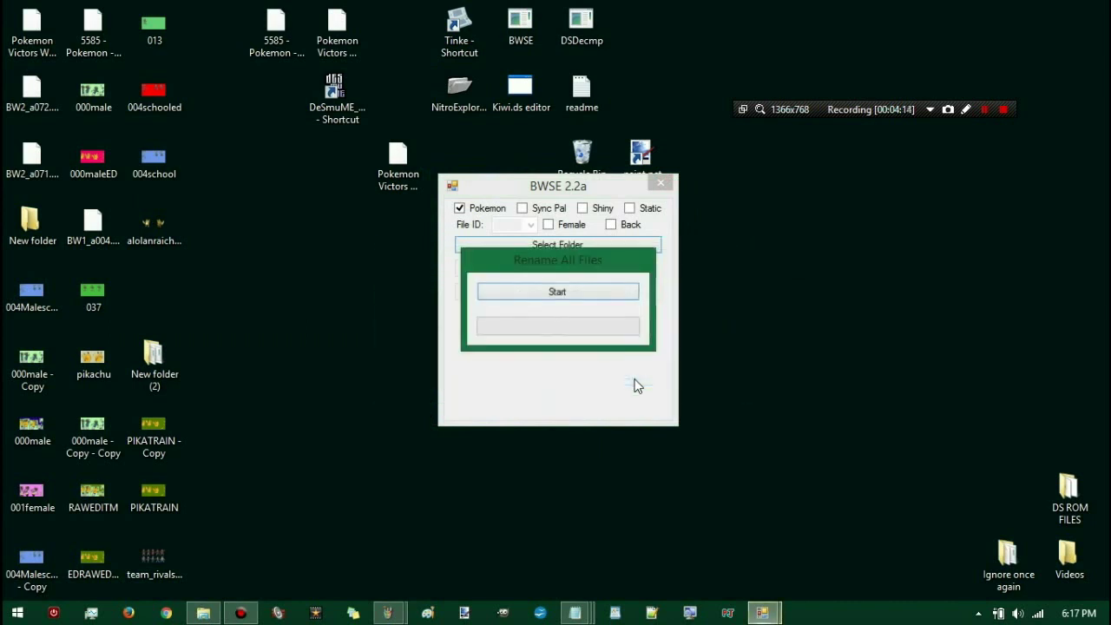
pyautogui.click(577, 296)
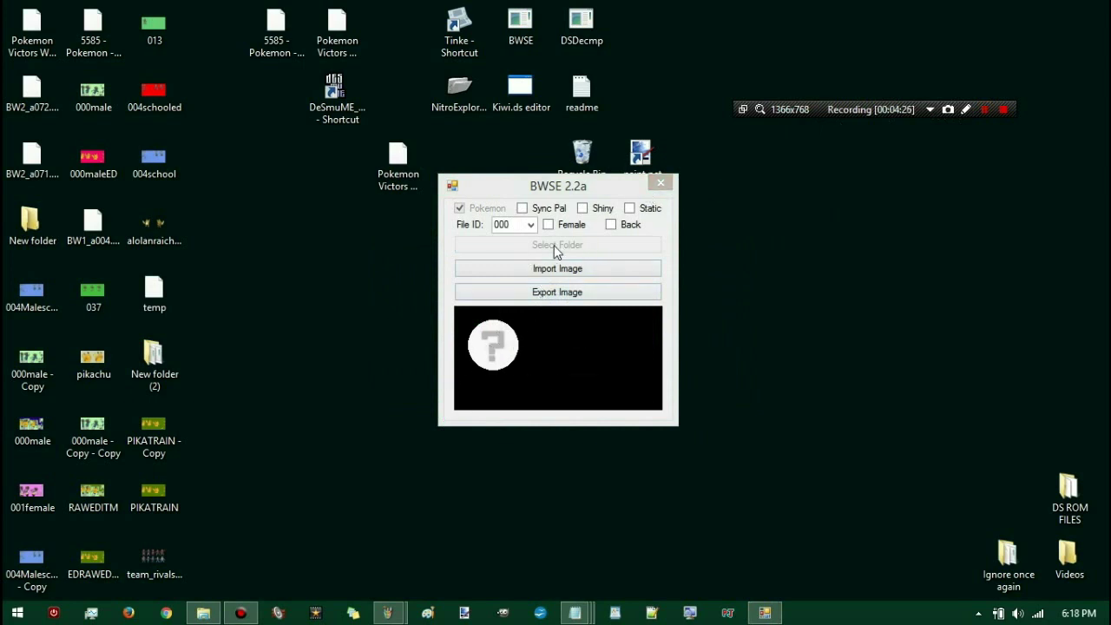
# Step: Browse the Pokemon sprite sheets from file ID 000 up to 032 and go back to 026
pyautogui.scroll(-1, 530, 226)
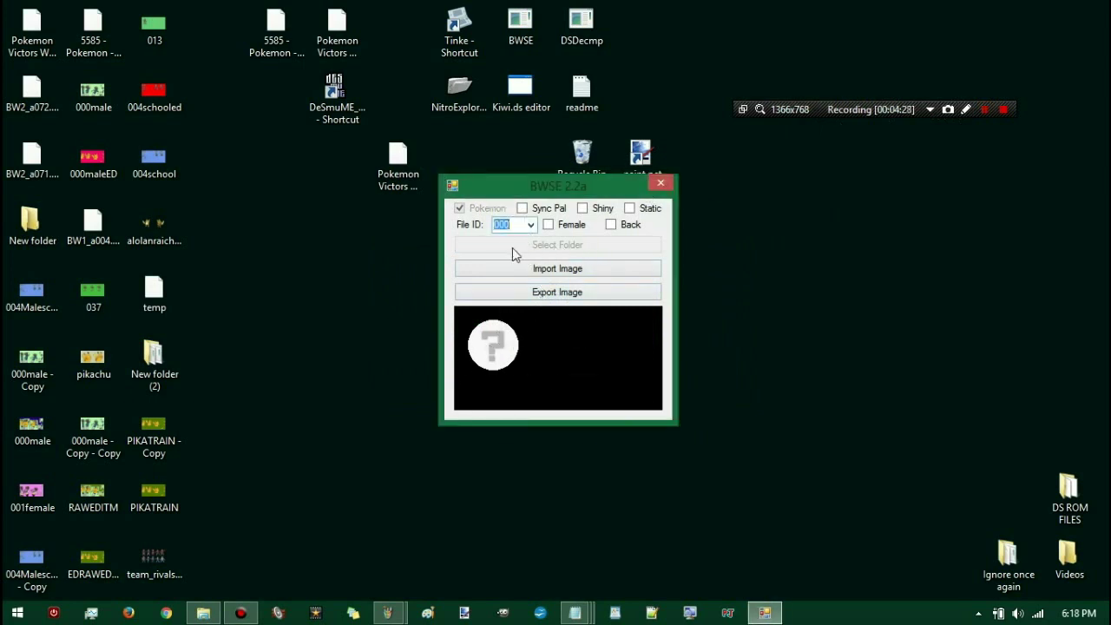
pyautogui.scroll(-3, 525, 266)
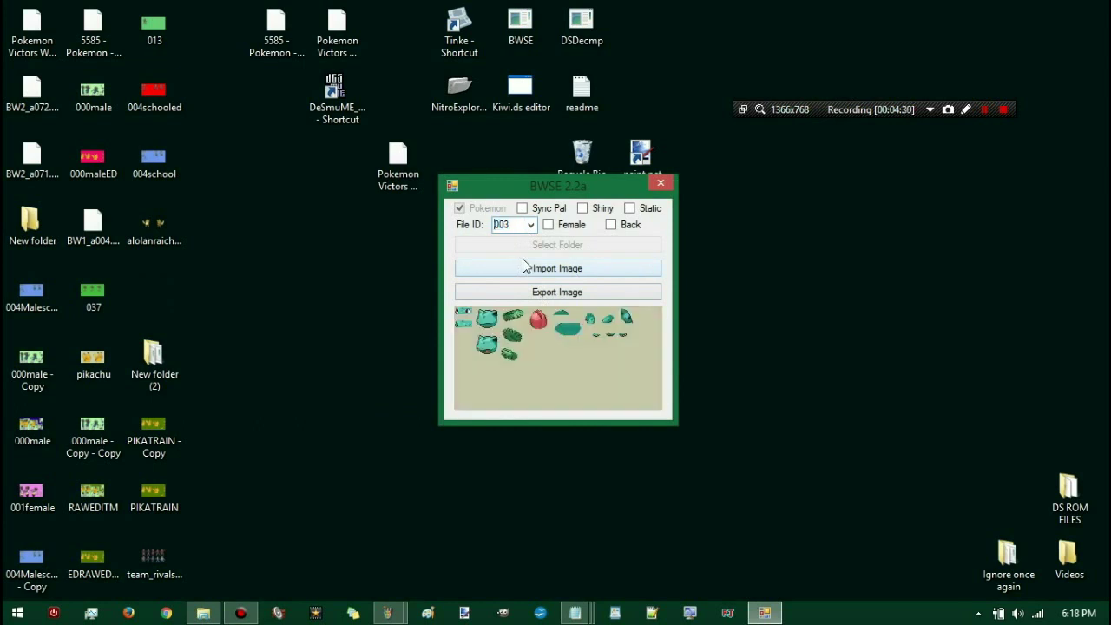
pyautogui.scroll(-5, 476, 303)
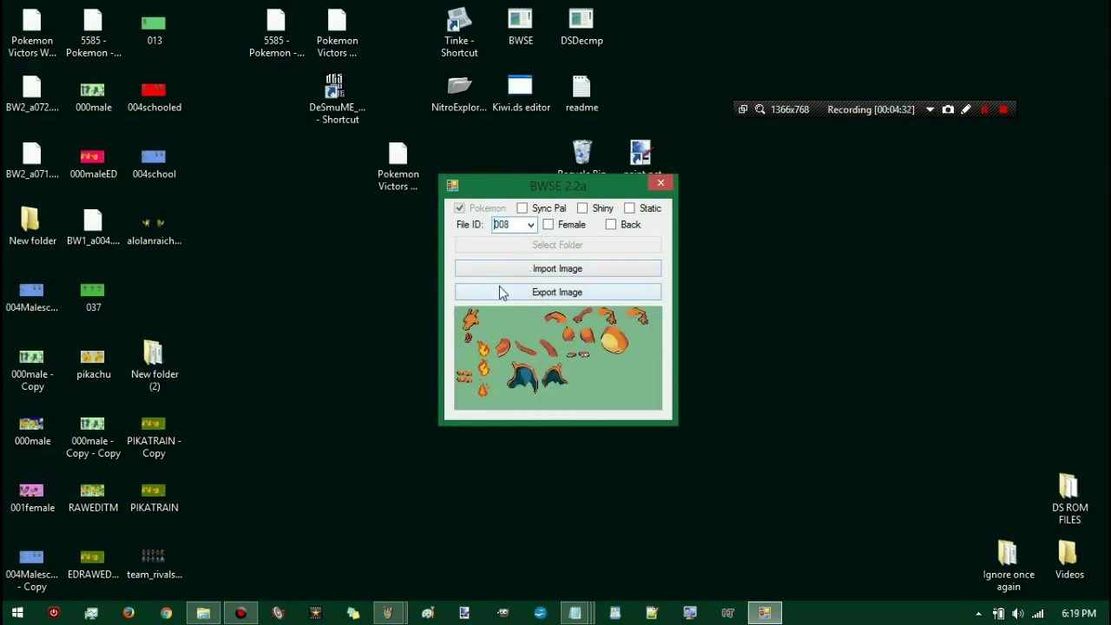
pyautogui.scroll(-4, 510, 289)
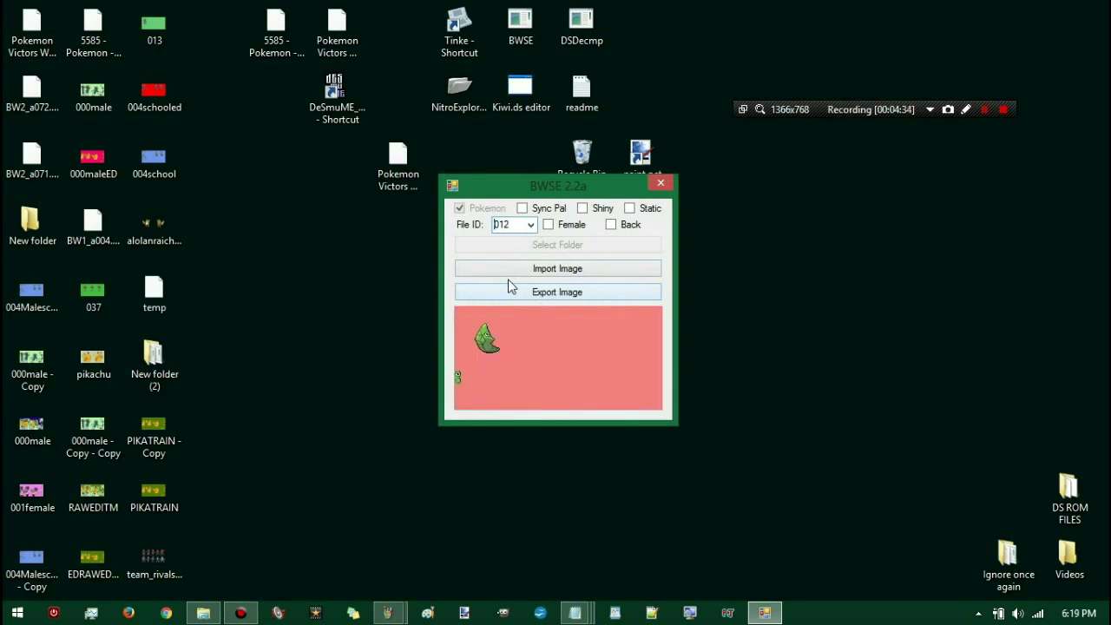
pyautogui.scroll(-4, 511, 282)
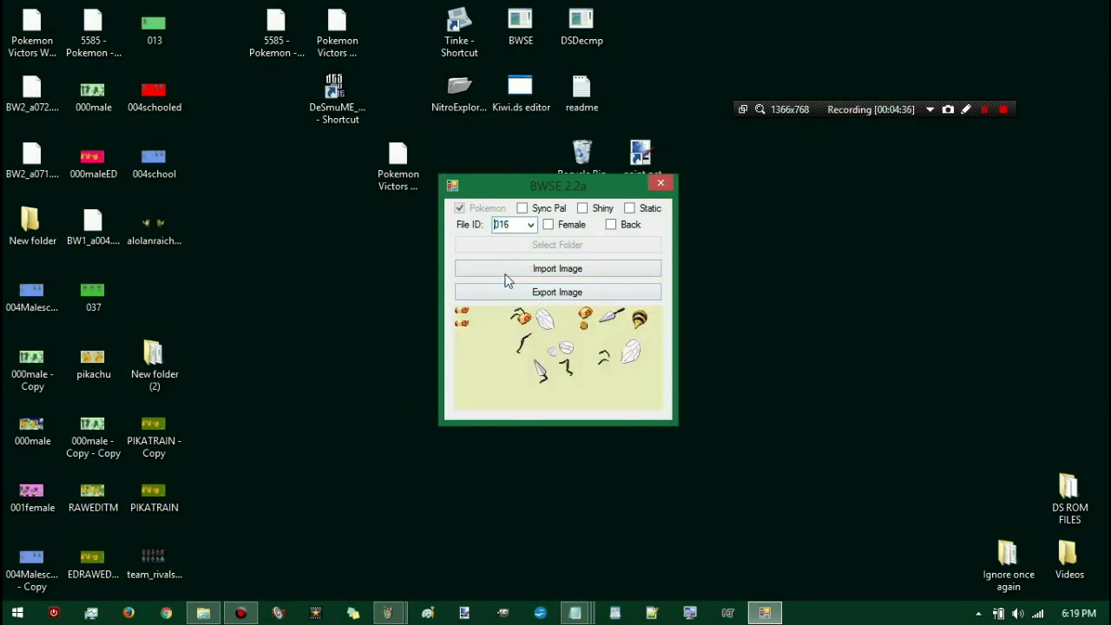
pyautogui.scroll(-5, 509, 273)
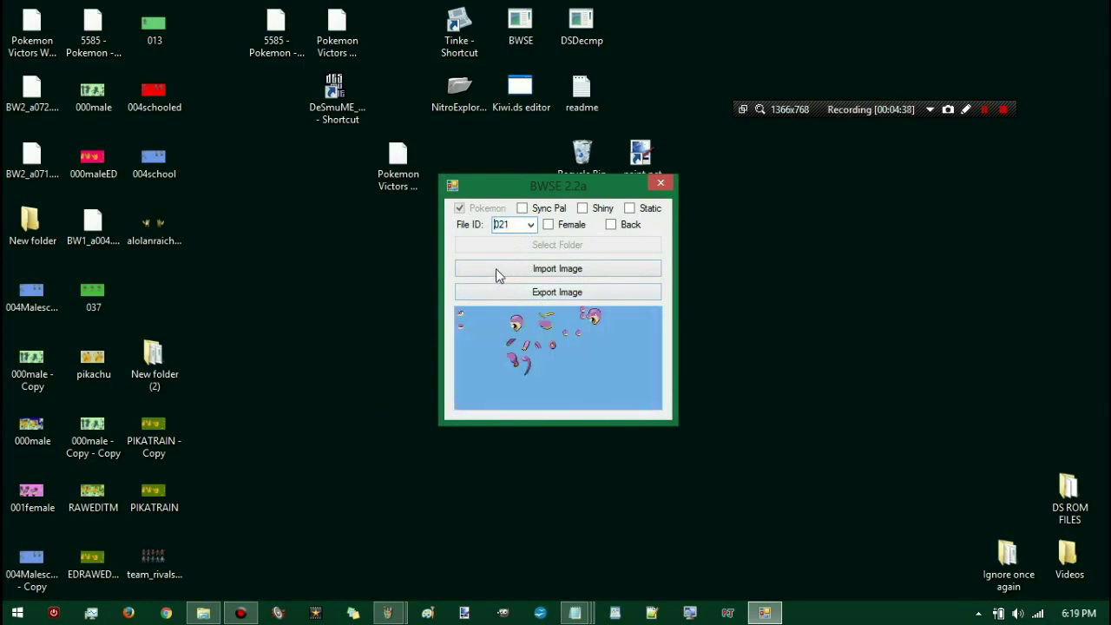
pyautogui.scroll(-3, 498, 271)
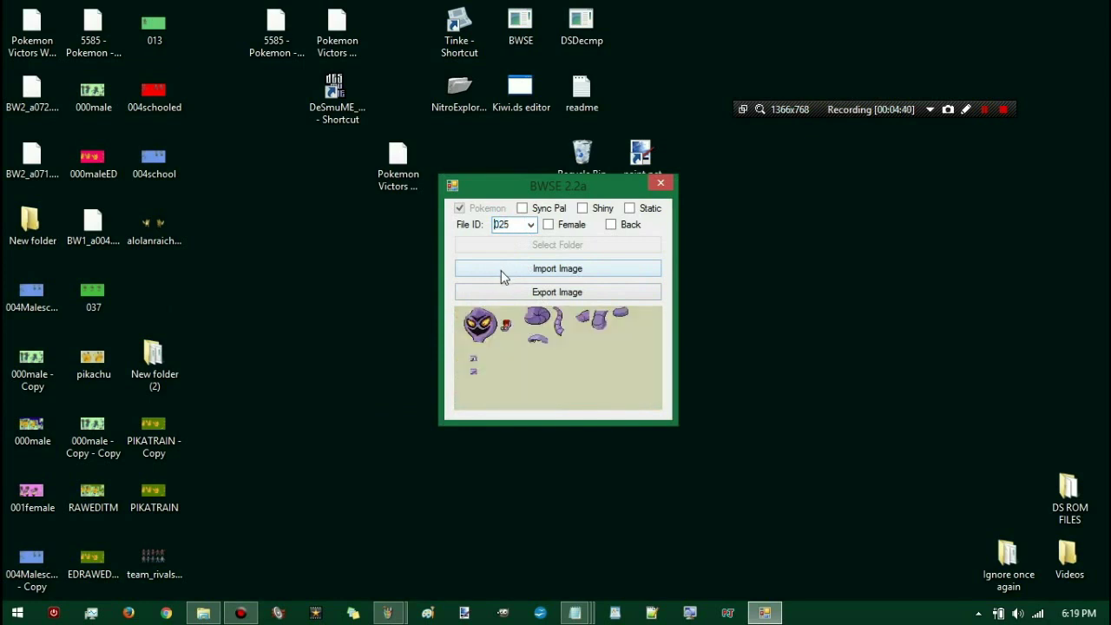
pyautogui.scroll(-6, 501, 270)
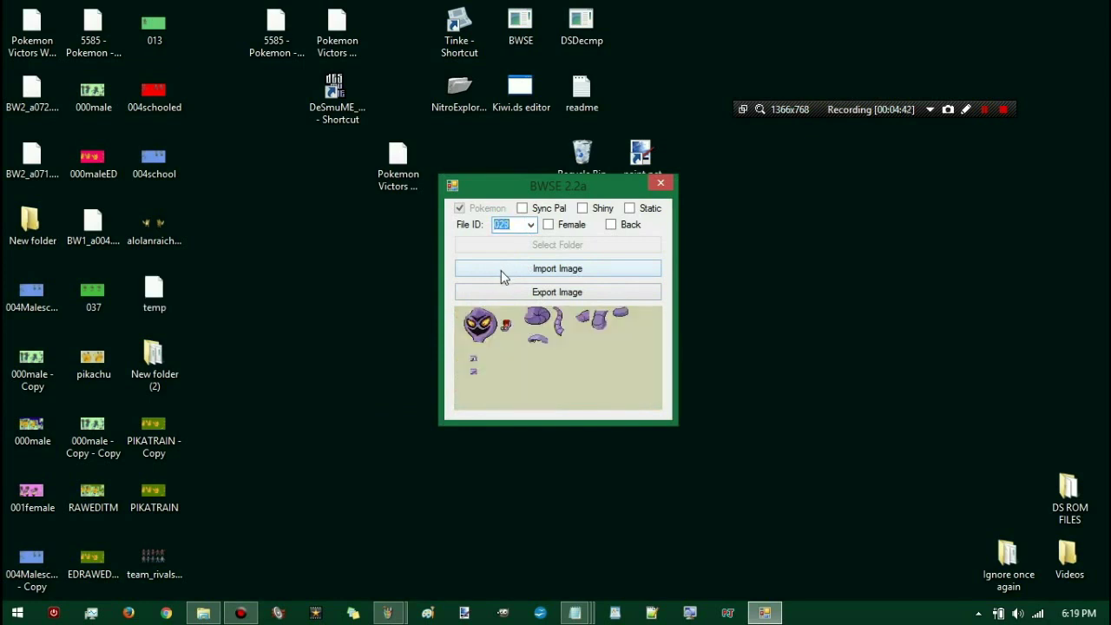
pyautogui.scroll(-4, 500, 270)
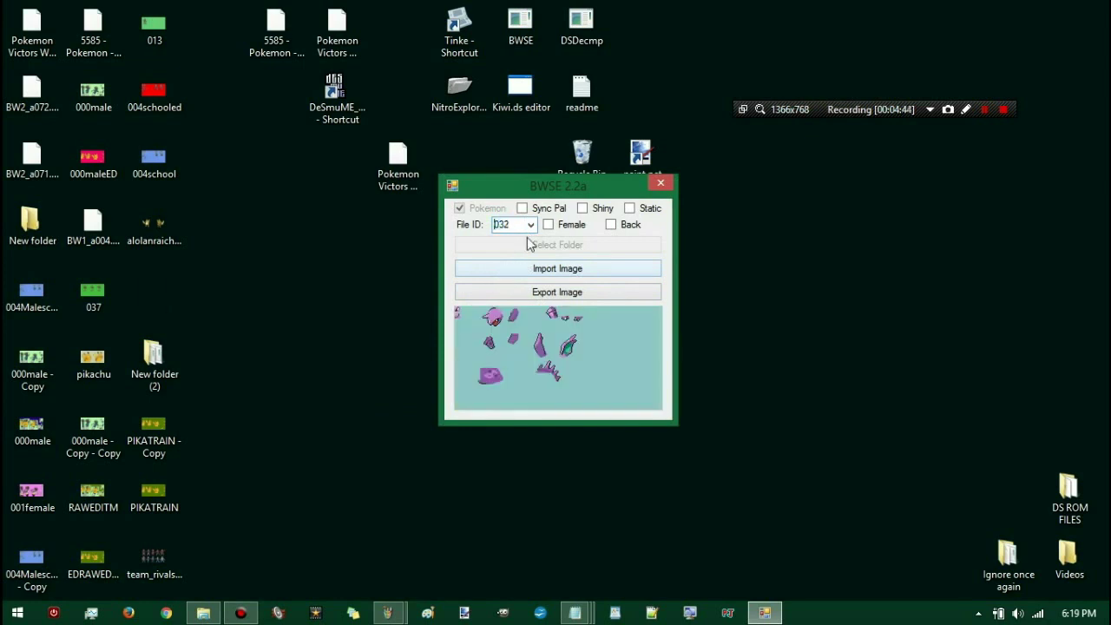
pyautogui.scroll(3, 531, 228)
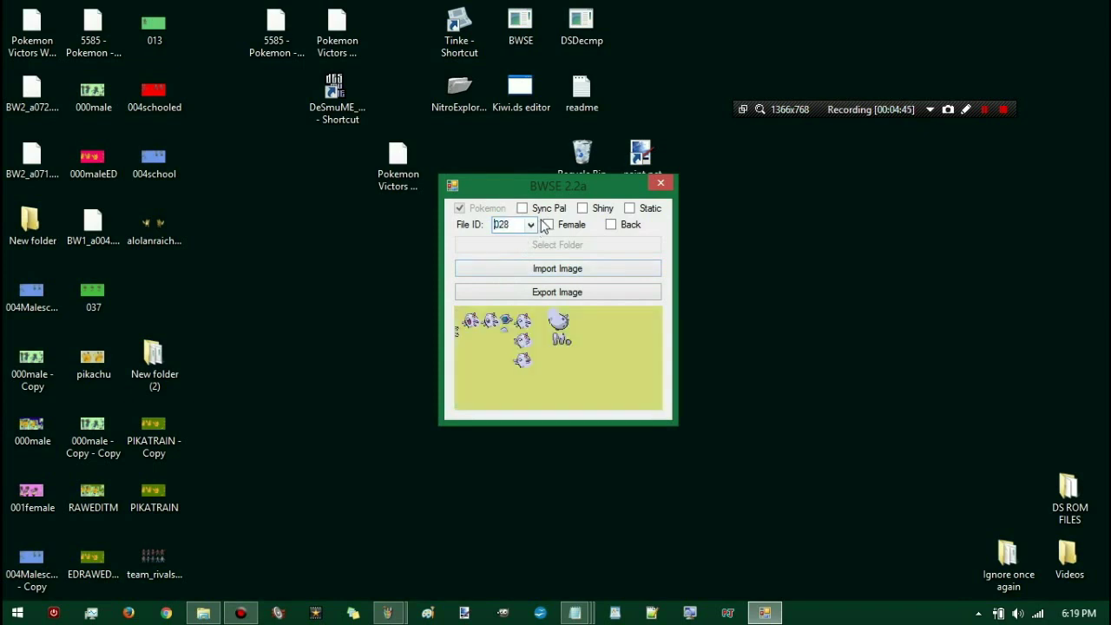
pyautogui.scroll(2, 544, 228)
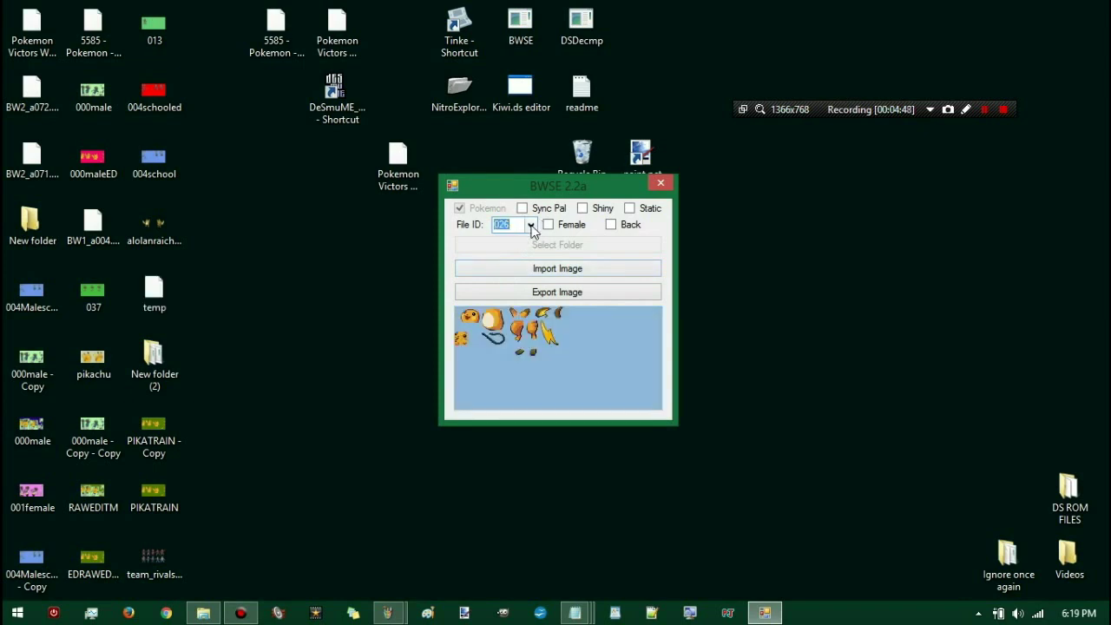
# Step: View the sprite sheets of the last file ID, 711, and of file ID 690
pyautogui.click(531, 225)
pyautogui.moveTo(536, 269); pyautogui.dragTo(530, 532)
pyautogui.click(501, 535)
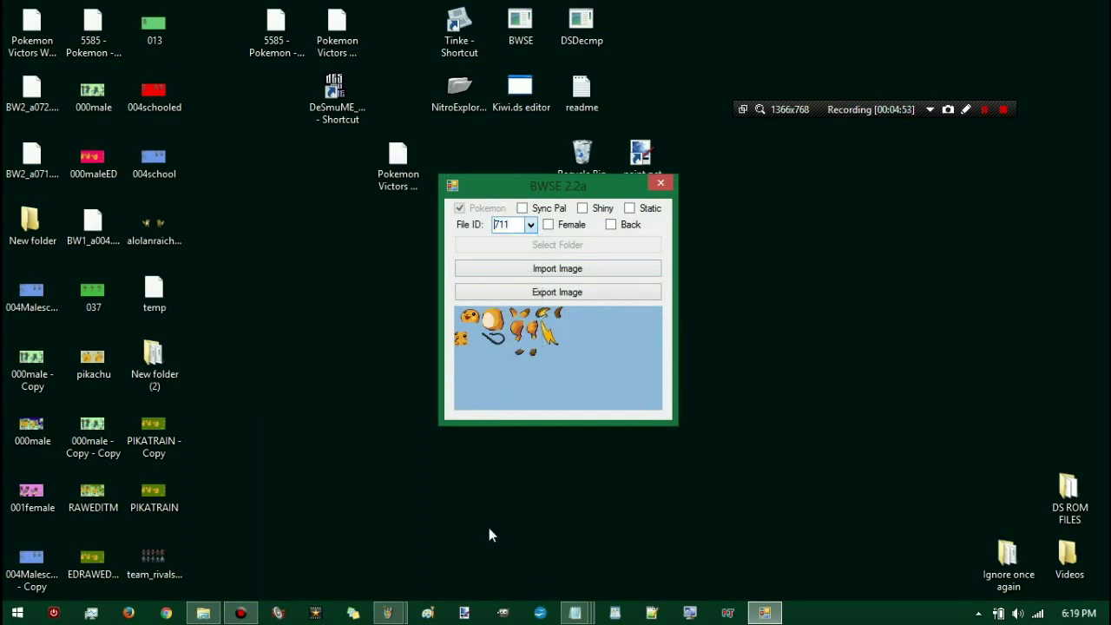
pyautogui.click(530, 224)
pyautogui.click(506, 326)
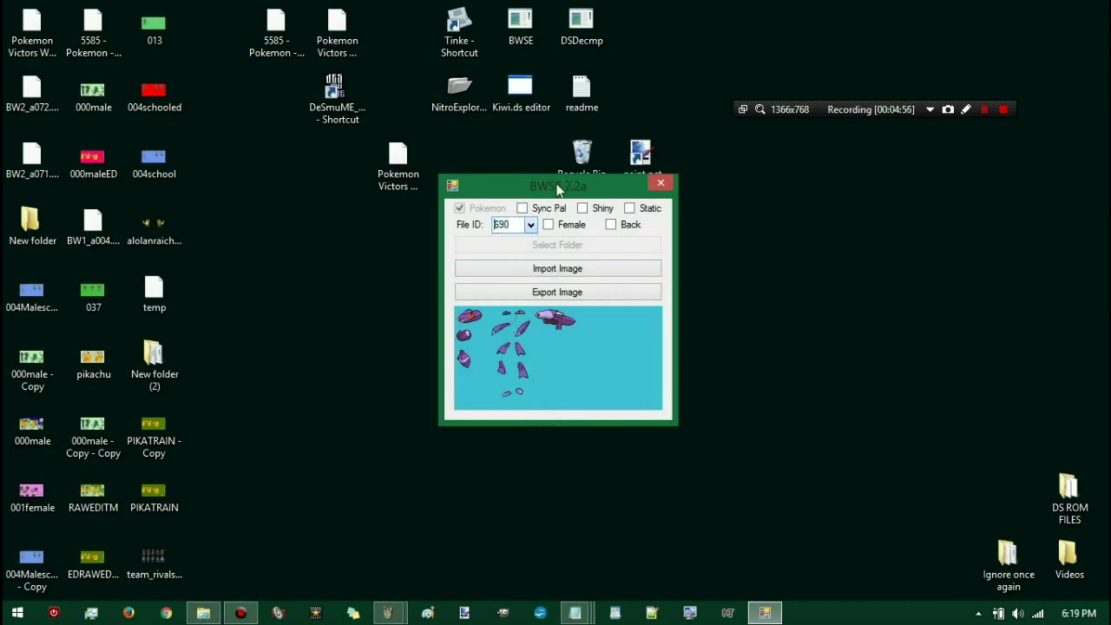
# Step: Check the sprite sheets at file IDs 666 and 655, and go back to file ID 631
pyautogui.click(530, 224)
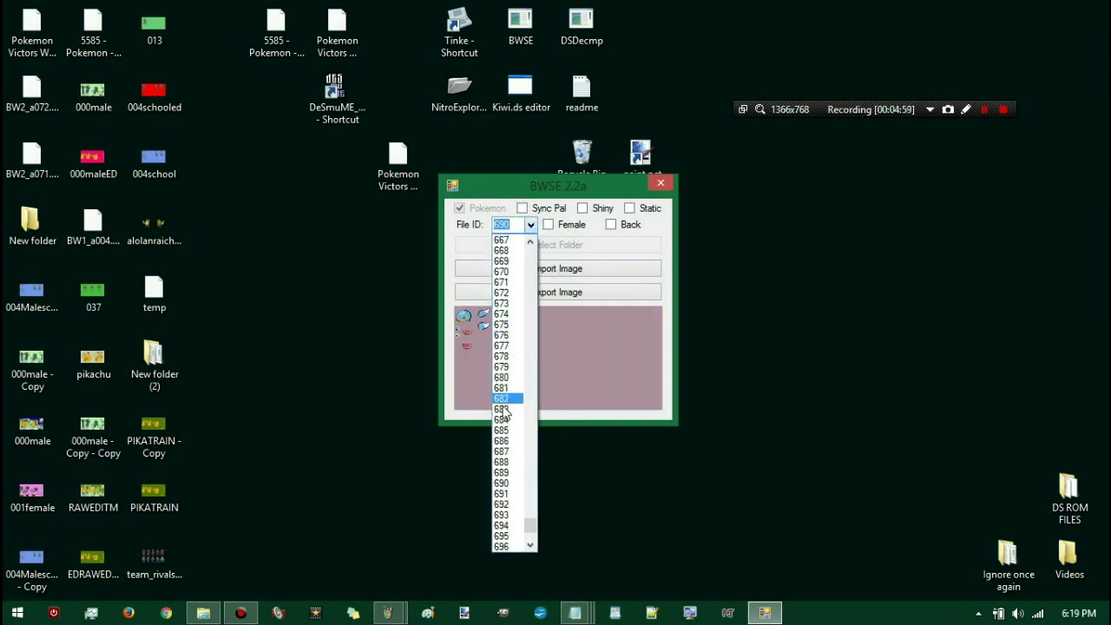
pyautogui.scroll(-3, 489, 379)
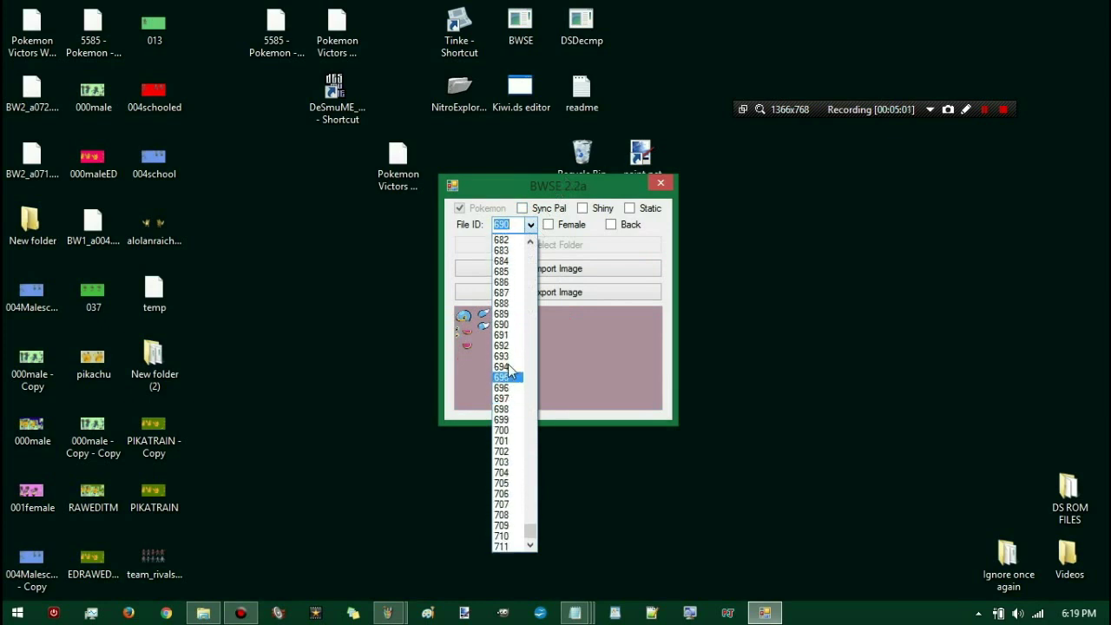
pyautogui.scroll(1, 501, 280)
pyautogui.scroll(8, 500, 287)
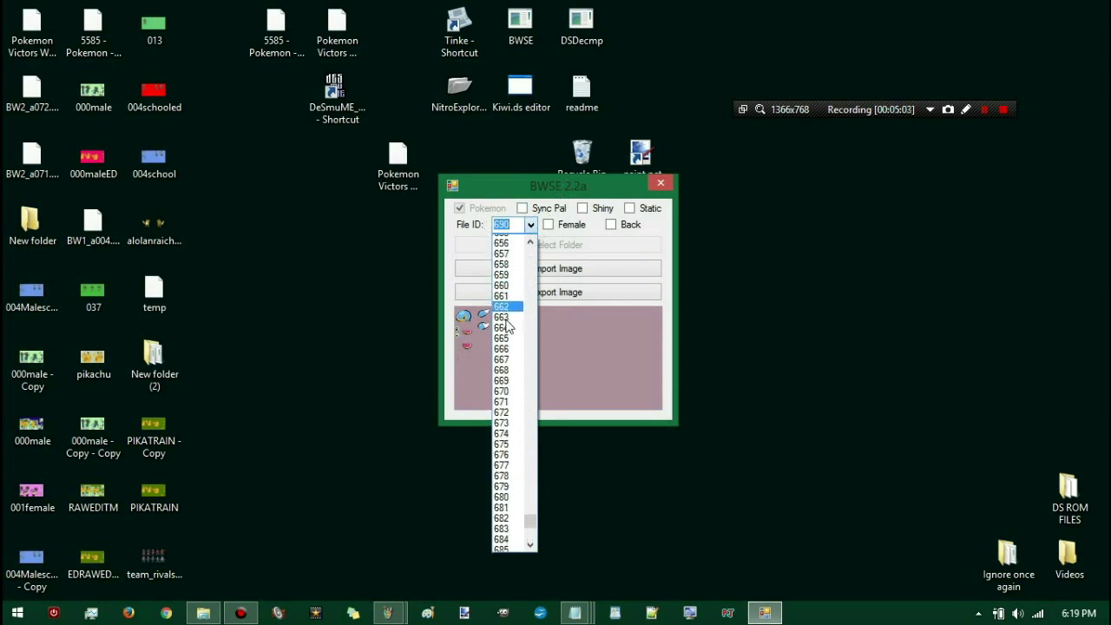
pyautogui.click(506, 321)
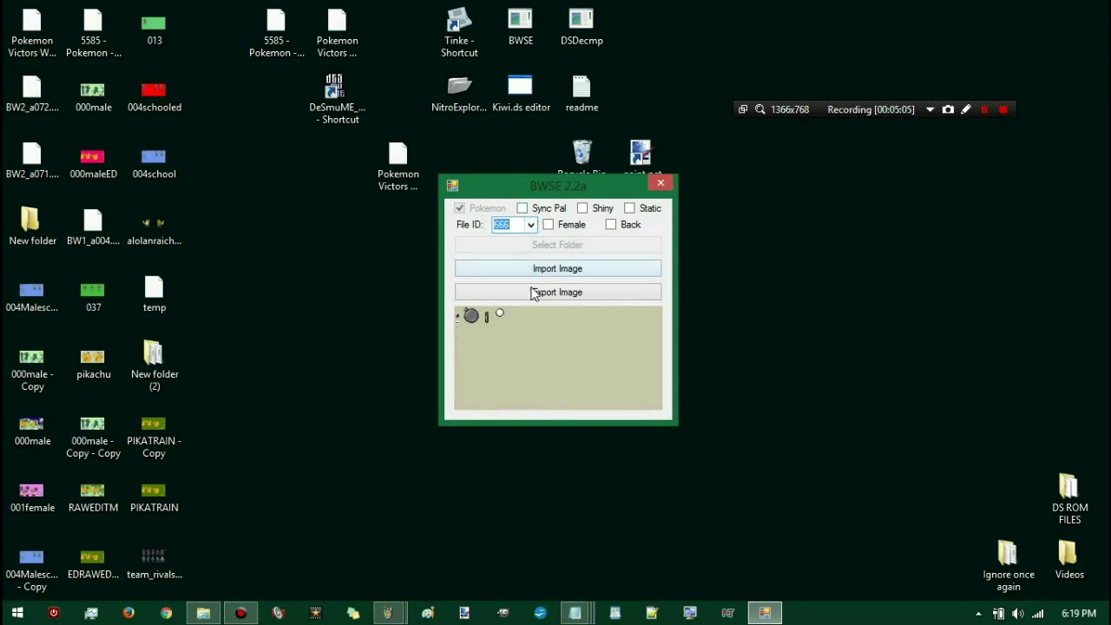
pyautogui.click(530, 224)
pyautogui.scroll(5, 505, 295)
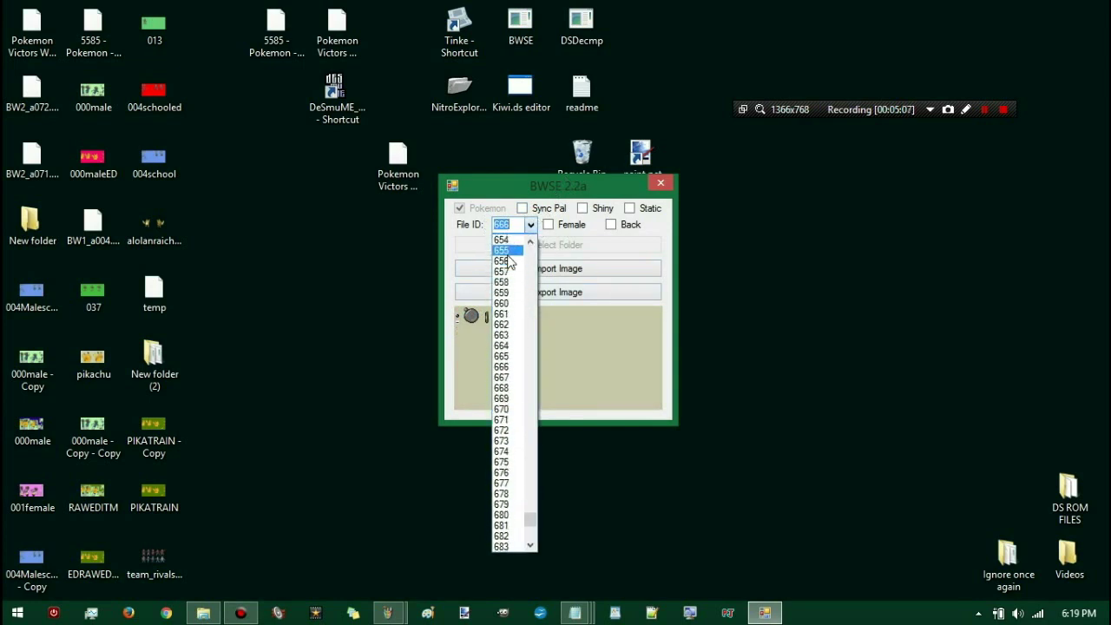
pyautogui.click(505, 292)
pyautogui.click(529, 225)
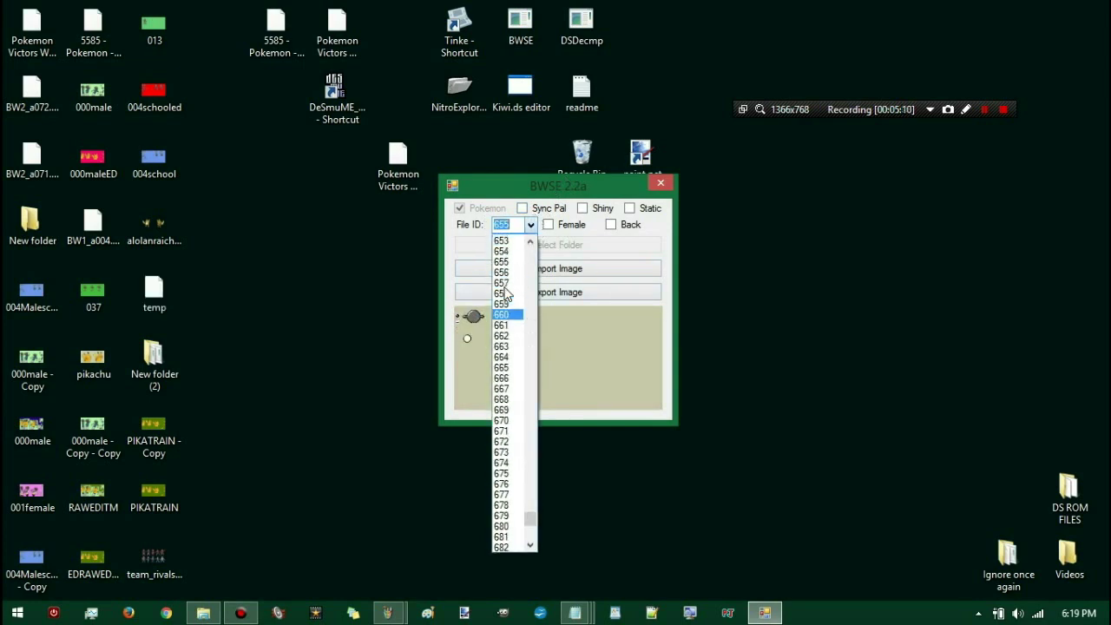
pyautogui.scroll(8, 512, 278)
pyautogui.click(512, 244)
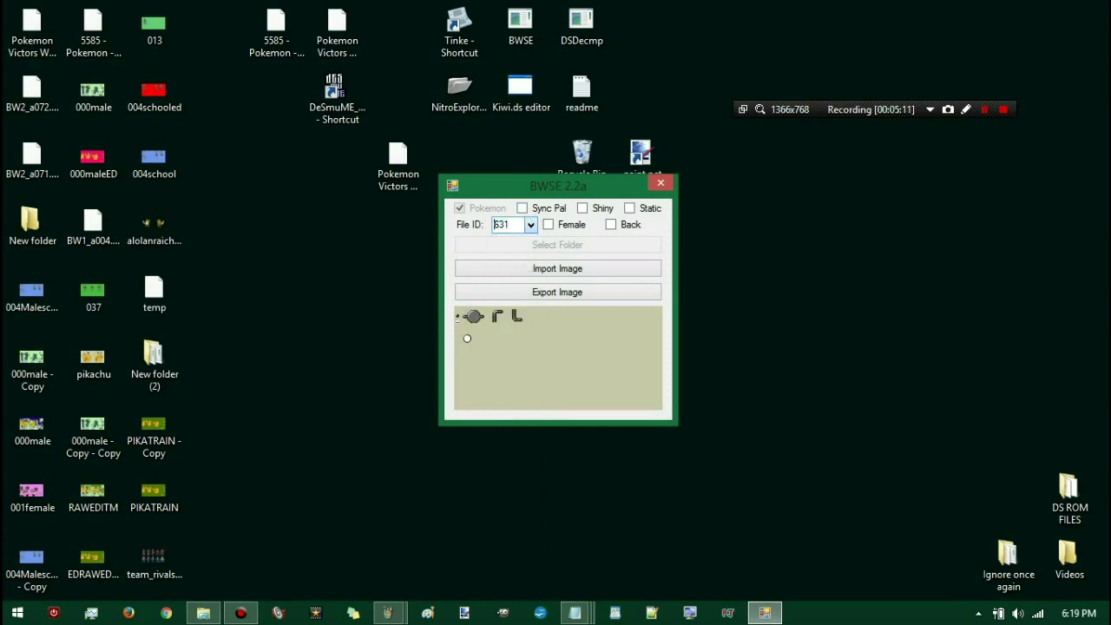
# Step: Browse the sprite sheets one by one from file ID 631 up to 649
pyautogui.press('Down')
pyautogui.press('Down')
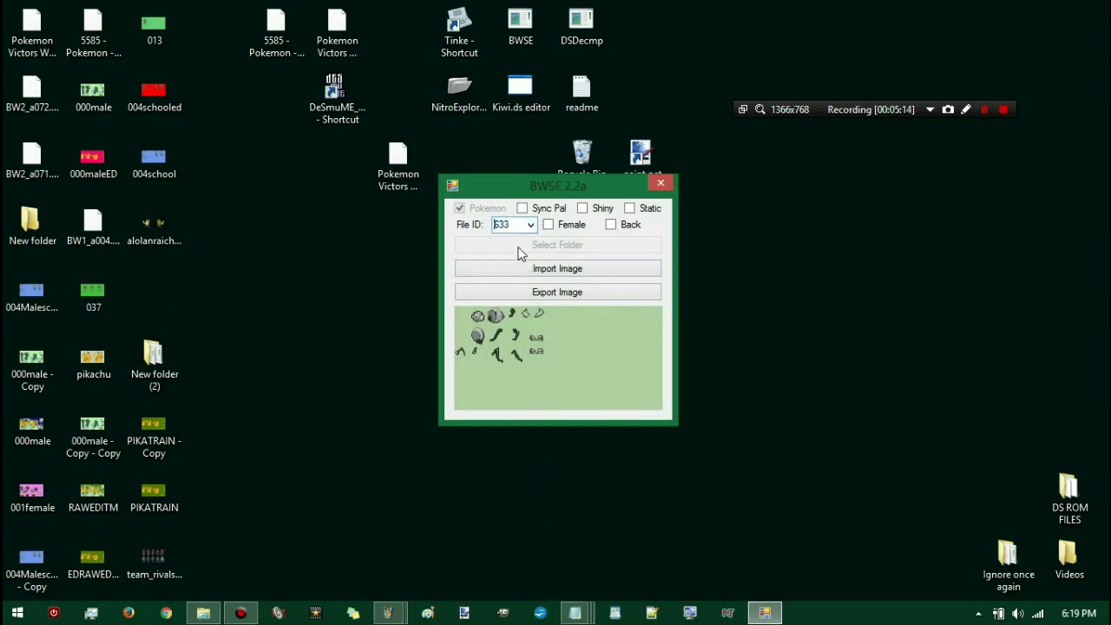
pyautogui.press('Down')
pyautogui.press('Down')
pyautogui.press('Down')
pyautogui.press('Down')
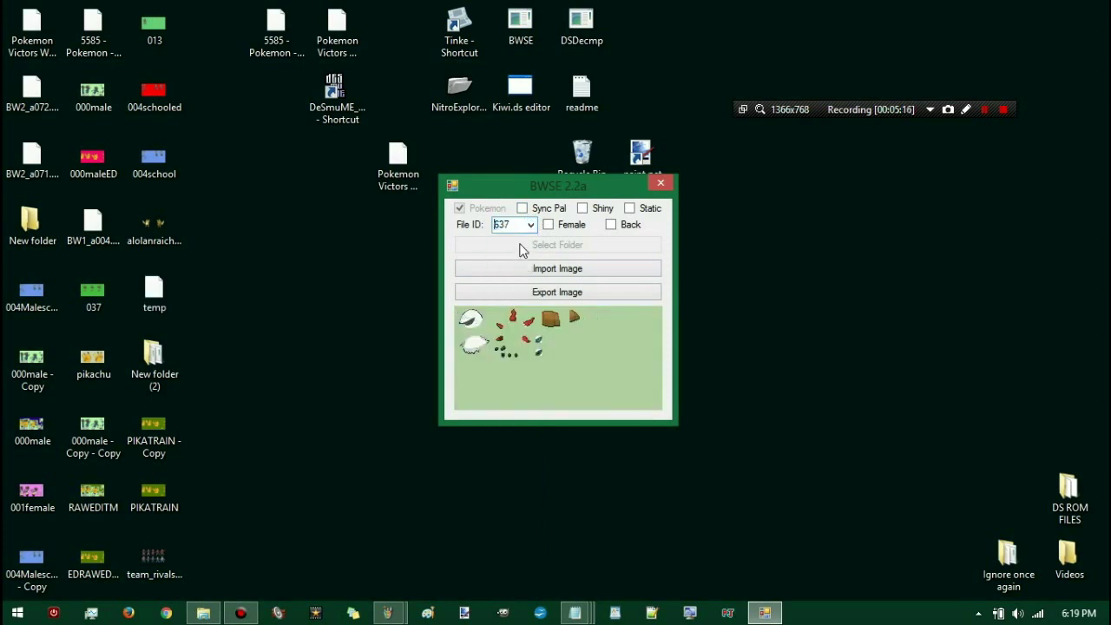
pyautogui.press('Down')
pyautogui.press('Down')
pyautogui.press('Down')
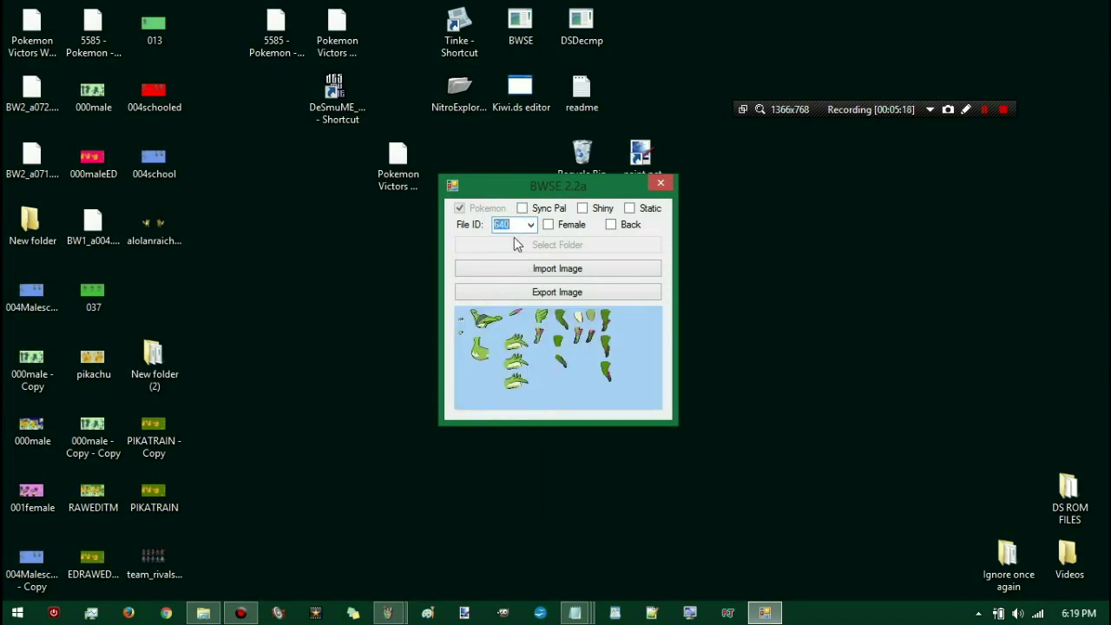
pyautogui.press('Down')
pyautogui.press('Down')
pyautogui.press('Down')
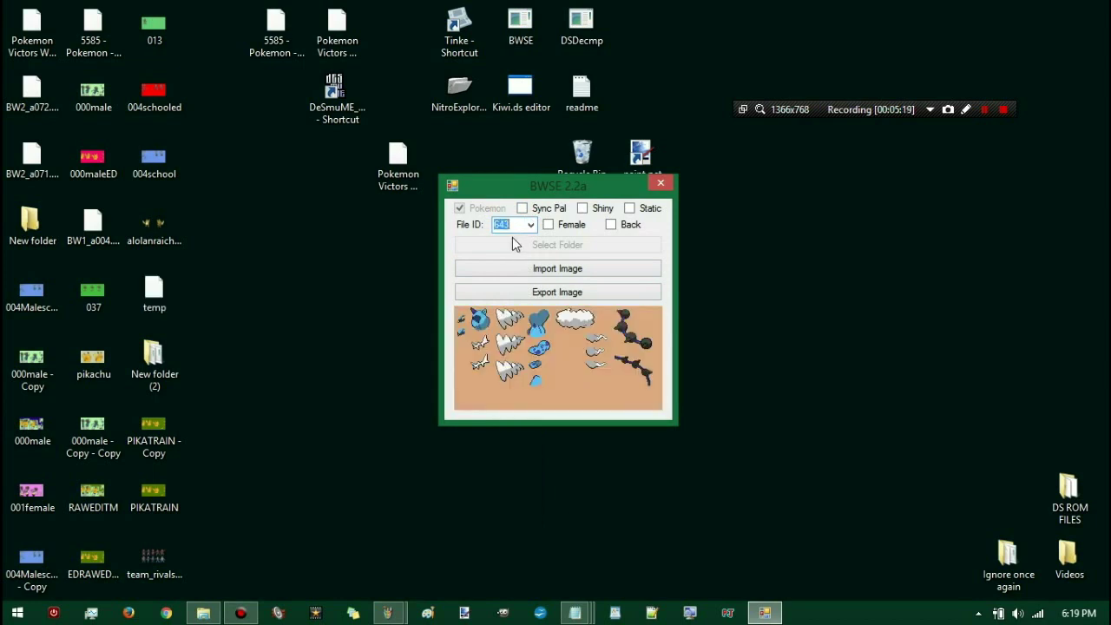
pyautogui.press('Down')
pyautogui.press('Down')
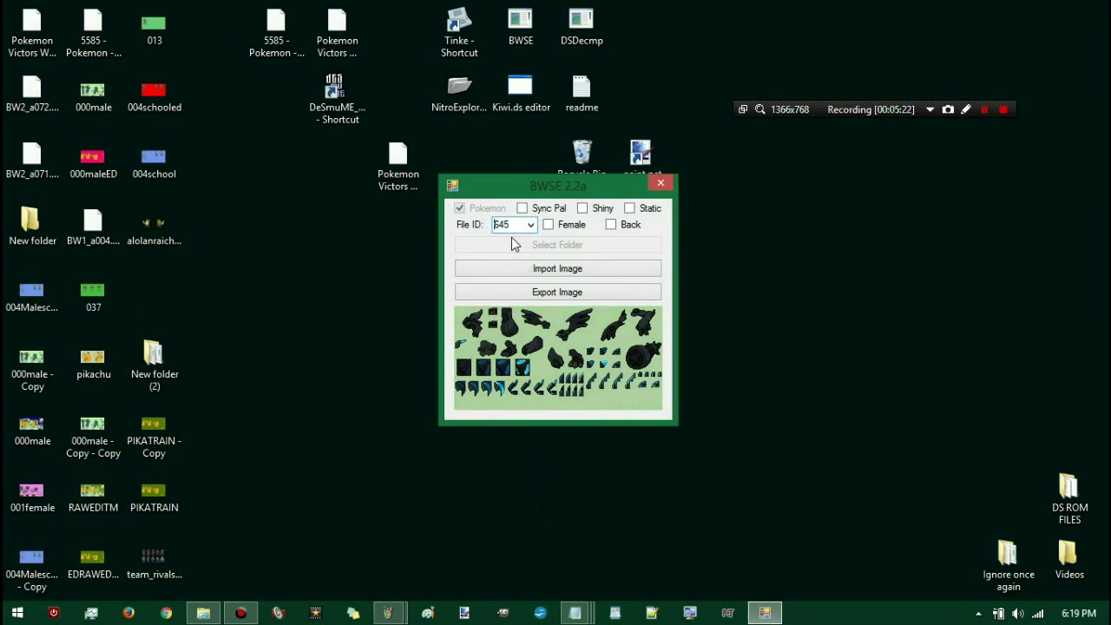
pyautogui.press('Down')
pyautogui.press('Down')
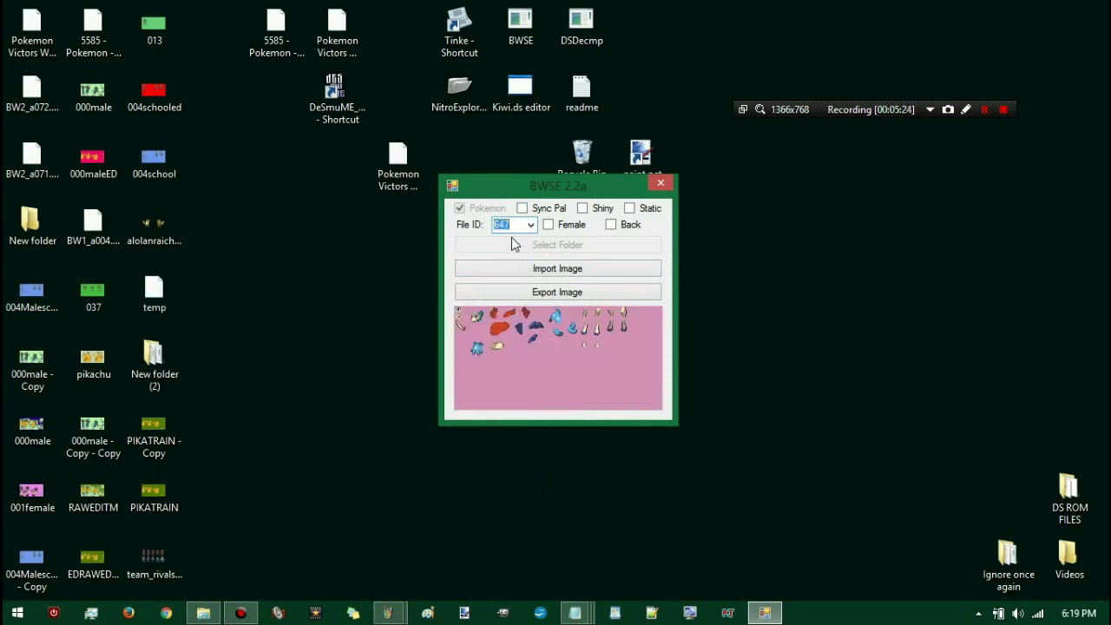
pyautogui.press('Down')
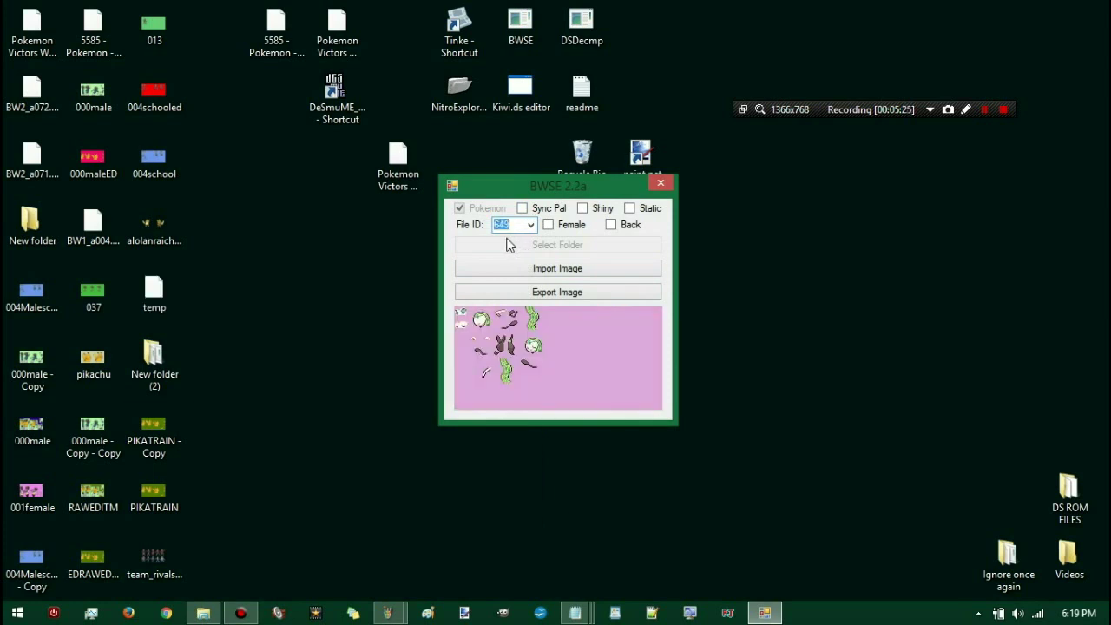
# Step: Browse the sprite sheets that follow file ID 649, one by one up to 656
pyautogui.press('Down')
pyautogui.press('Down')
pyautogui.press('Down')
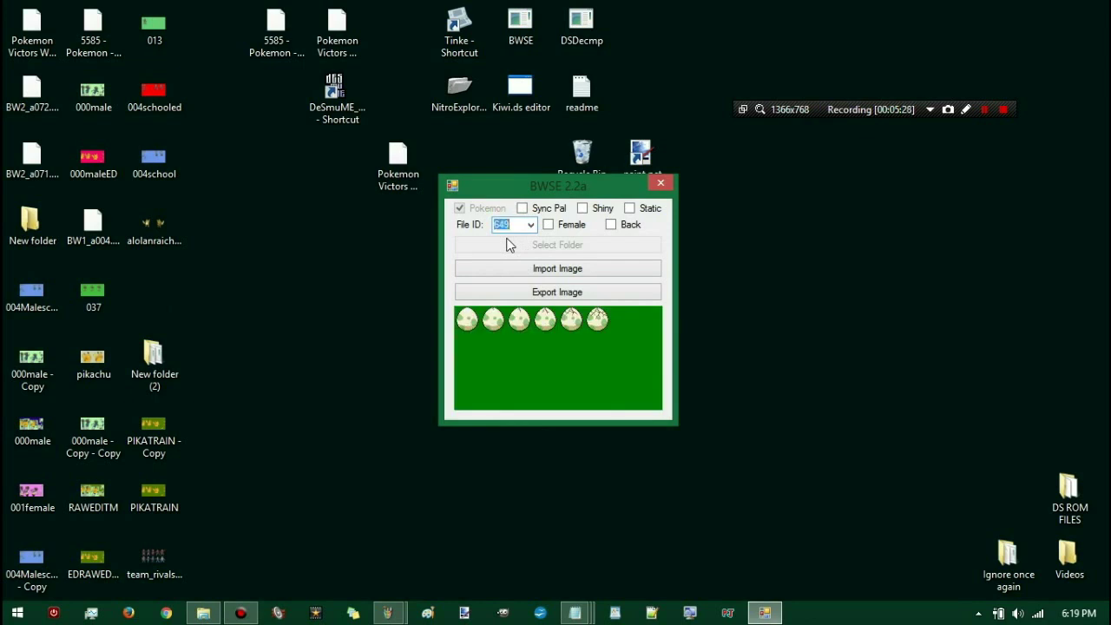
pyautogui.press('Down')
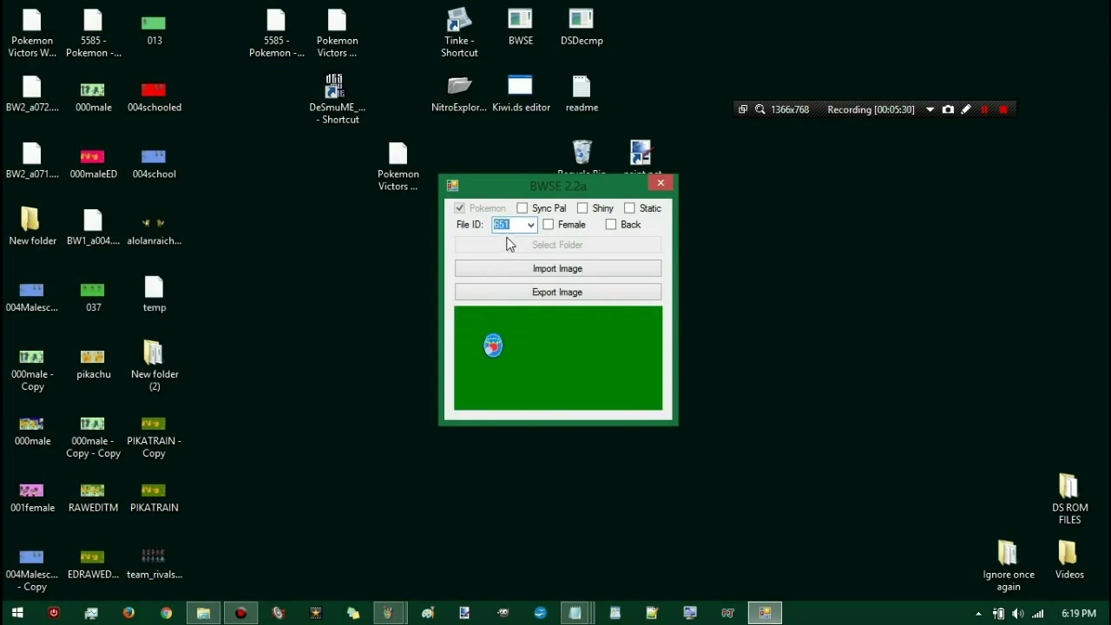
pyautogui.press('Down')
pyautogui.press('Down')
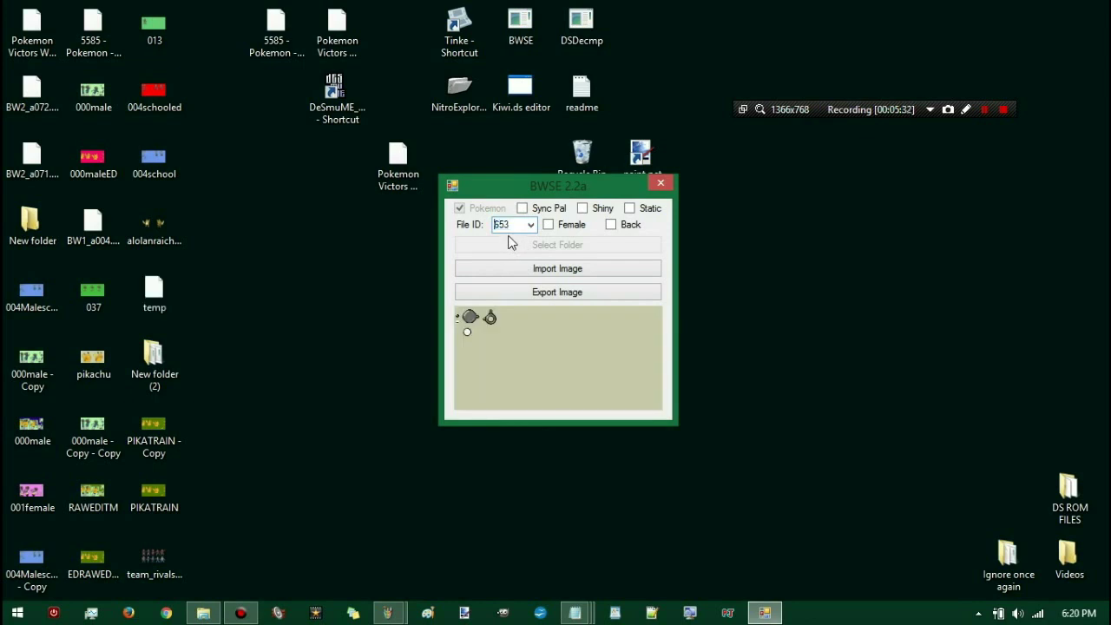
pyautogui.press('Down')
pyautogui.press('Down')
pyautogui.press('Down')
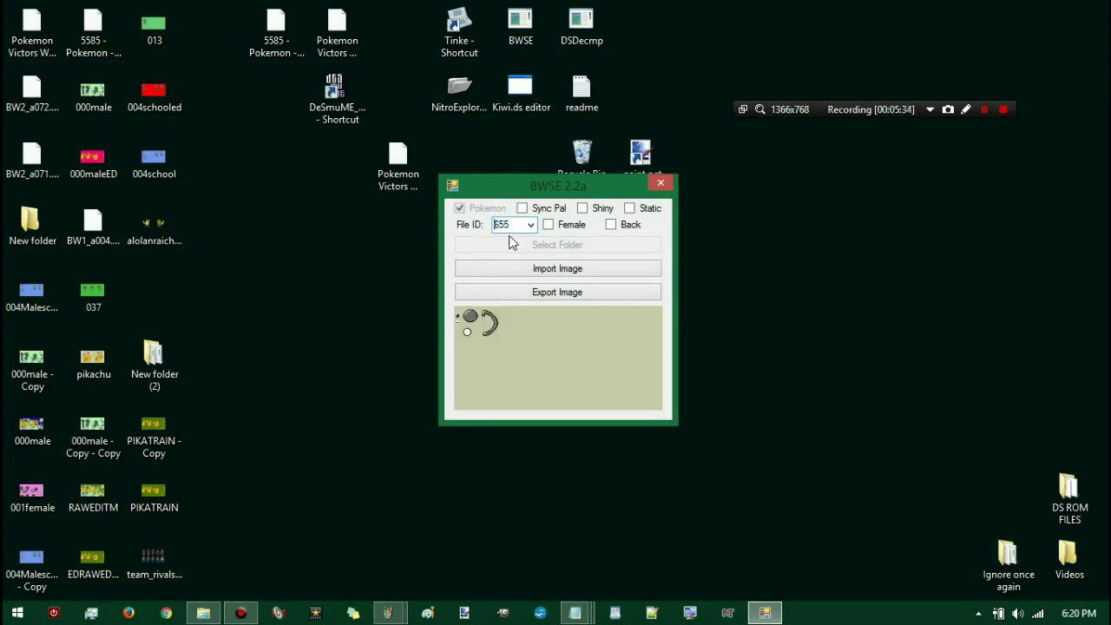
# Step: Jump to file ID 691 and examine the alternate-form sprite sheets up to 697
pyautogui.click(529, 226)
pyautogui.scroll(-8, 503, 330)
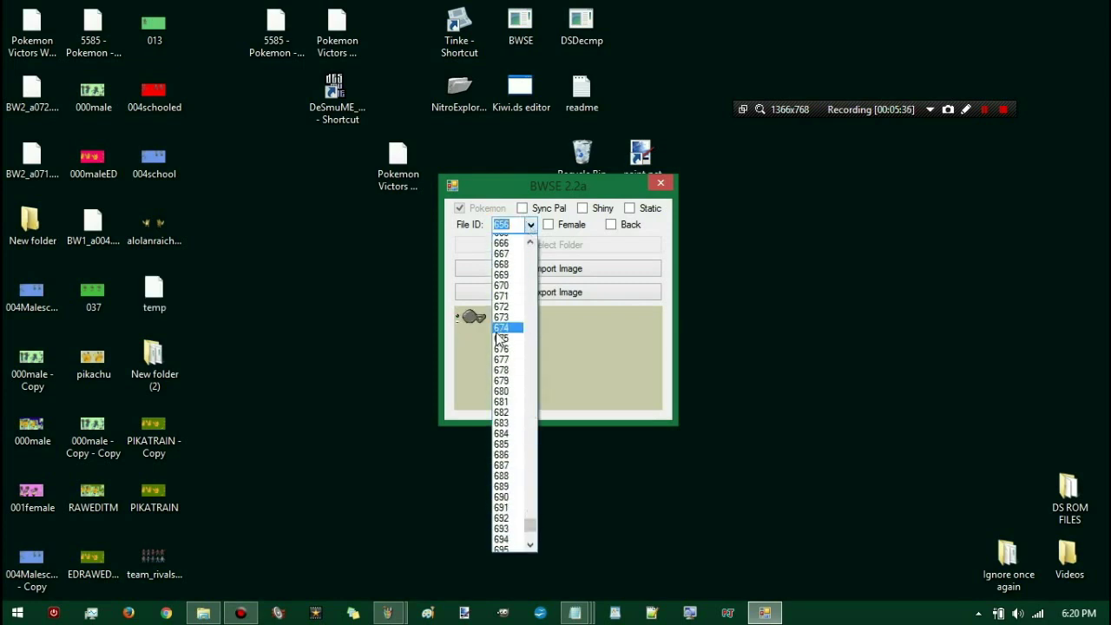
pyautogui.click(501, 335)
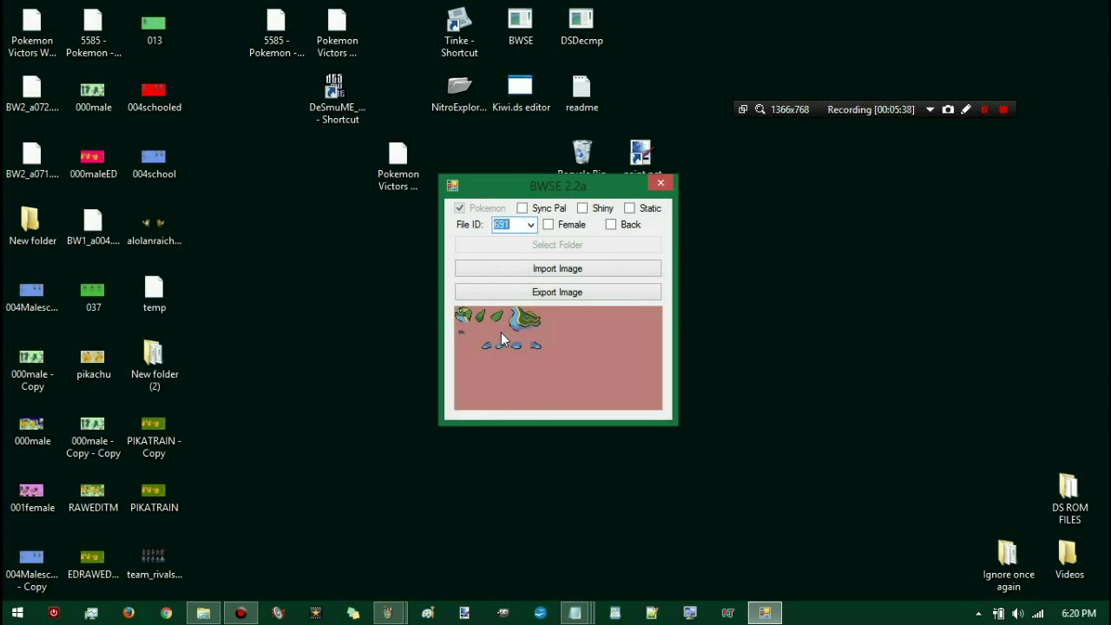
pyautogui.press('Down')
pyautogui.press('Down')
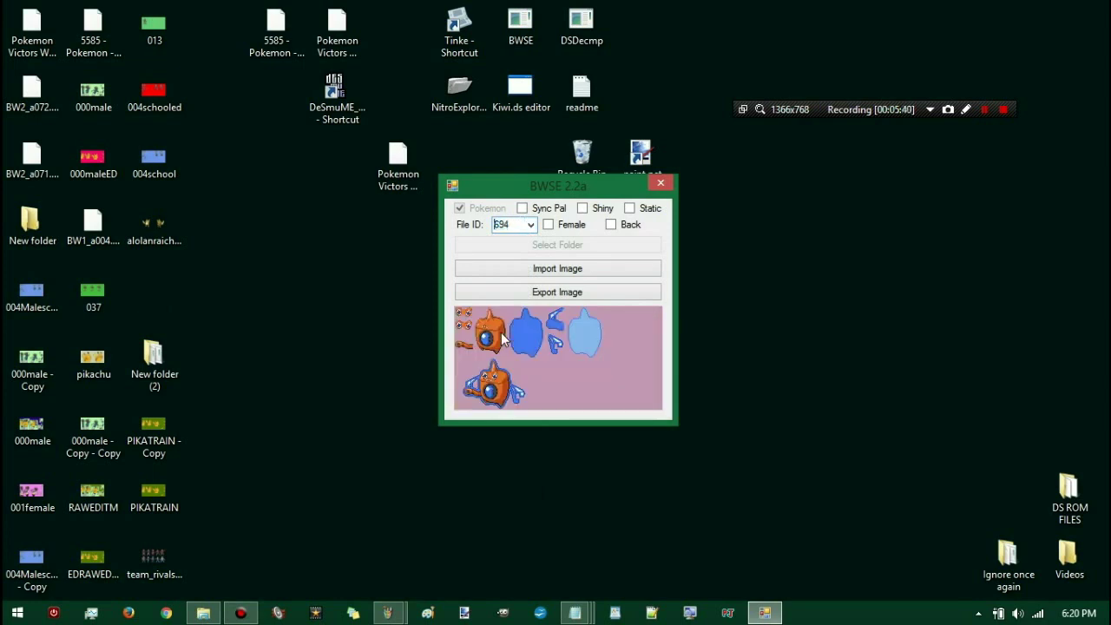
pyautogui.press('Down')
pyautogui.press('Down')
pyautogui.press('Down')
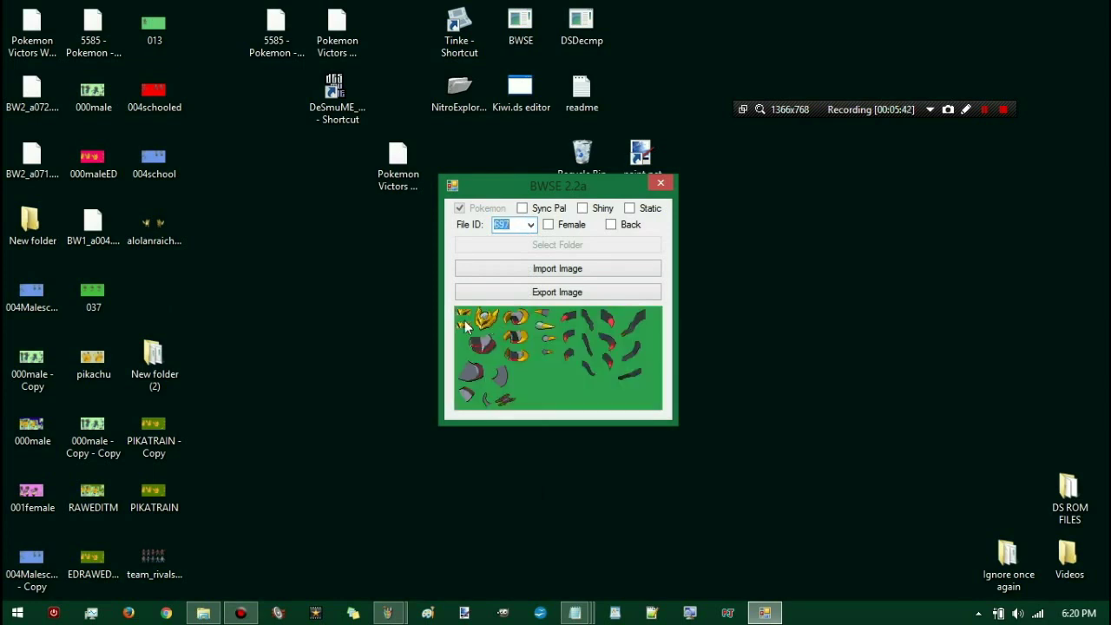
pyautogui.press('Up')
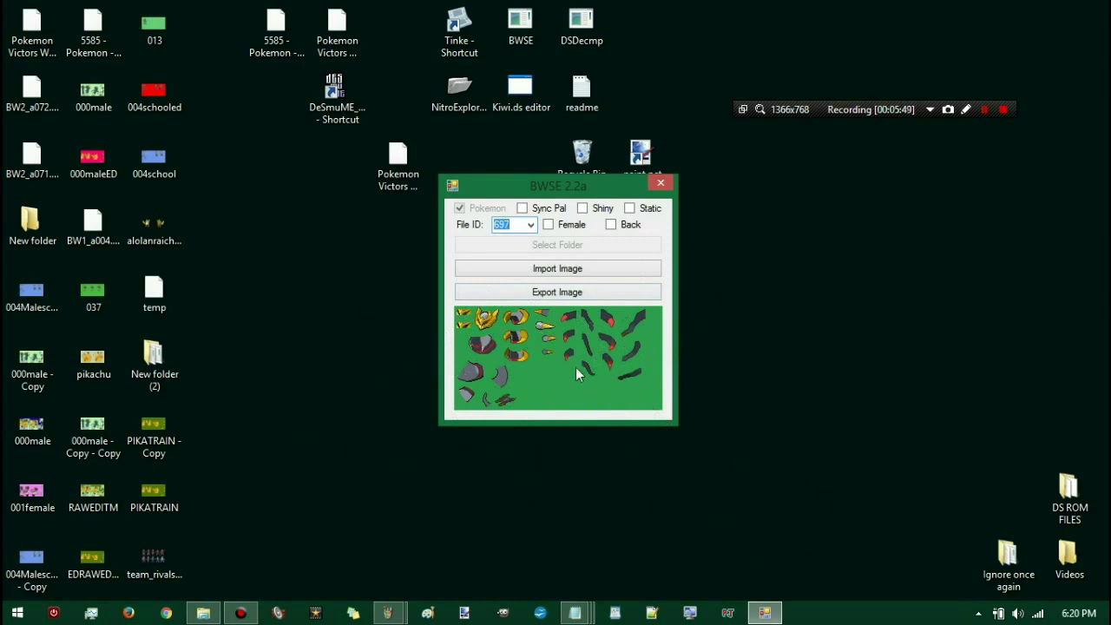
# Step: Browse the remaining sprite sheets from file ID 698 to the last one, 711
pyautogui.press('Down')
pyautogui.press('Down')
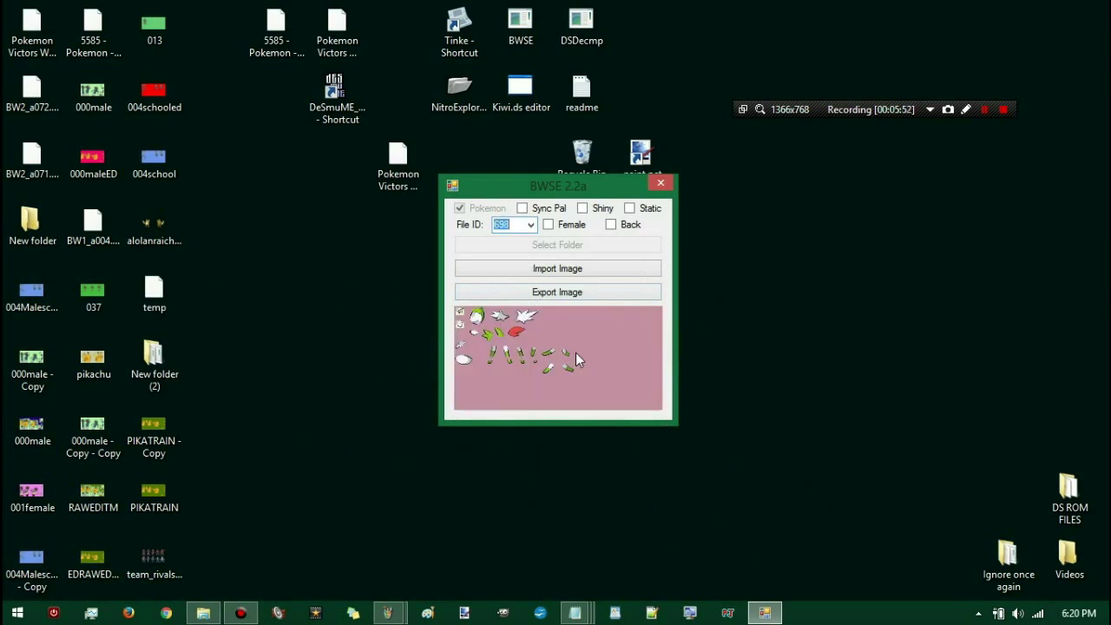
pyautogui.press('Down')
pyautogui.press('Down')
pyautogui.press('Down')
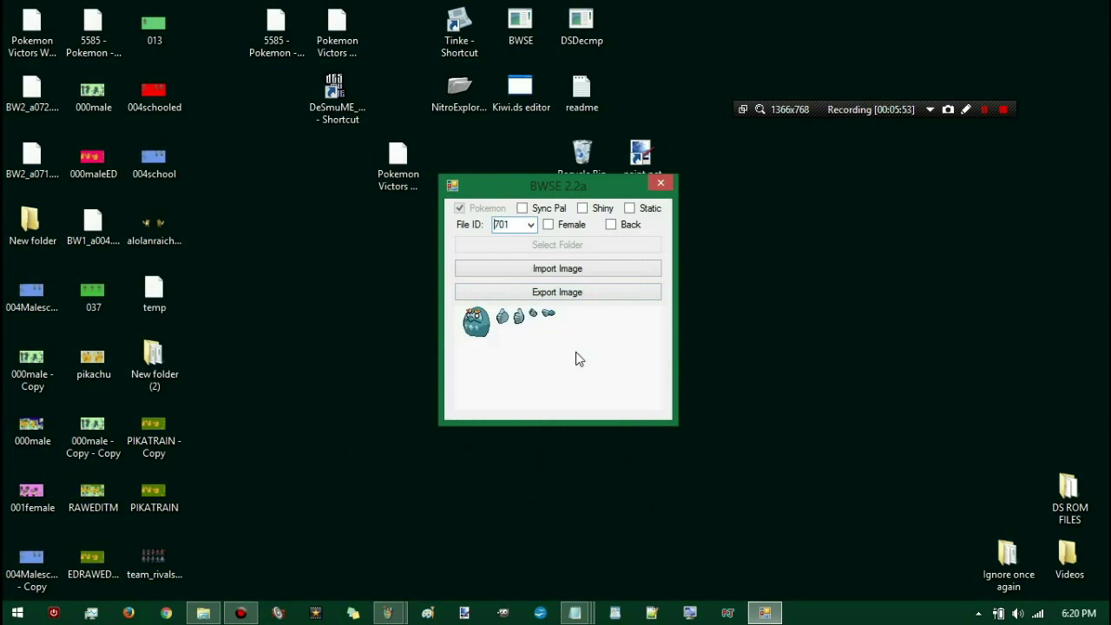
pyautogui.press('Down')
pyautogui.press('Down')
pyautogui.press('Down')
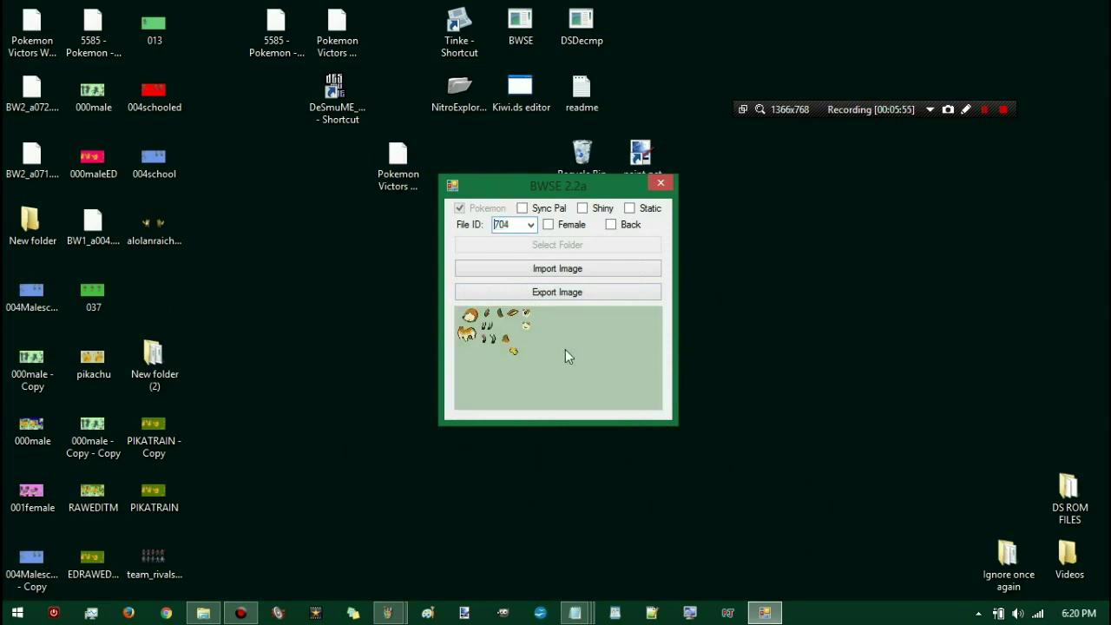
pyautogui.press('Down')
pyautogui.press('Down')
pyautogui.press('Down')
pyautogui.press('Down')
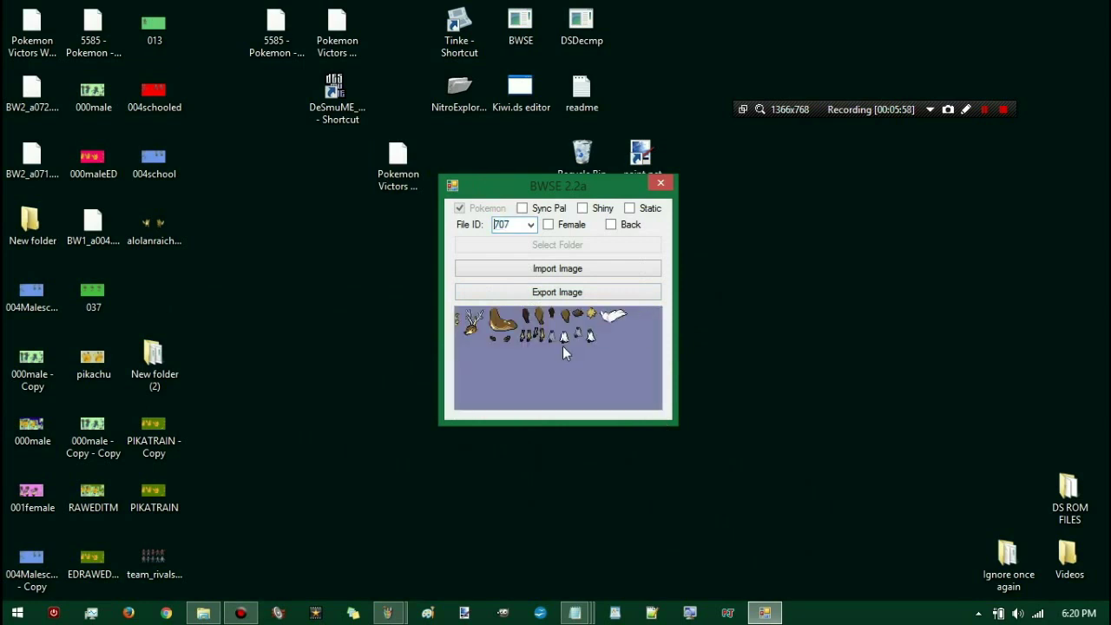
pyautogui.press('Down')
pyautogui.press('Down')
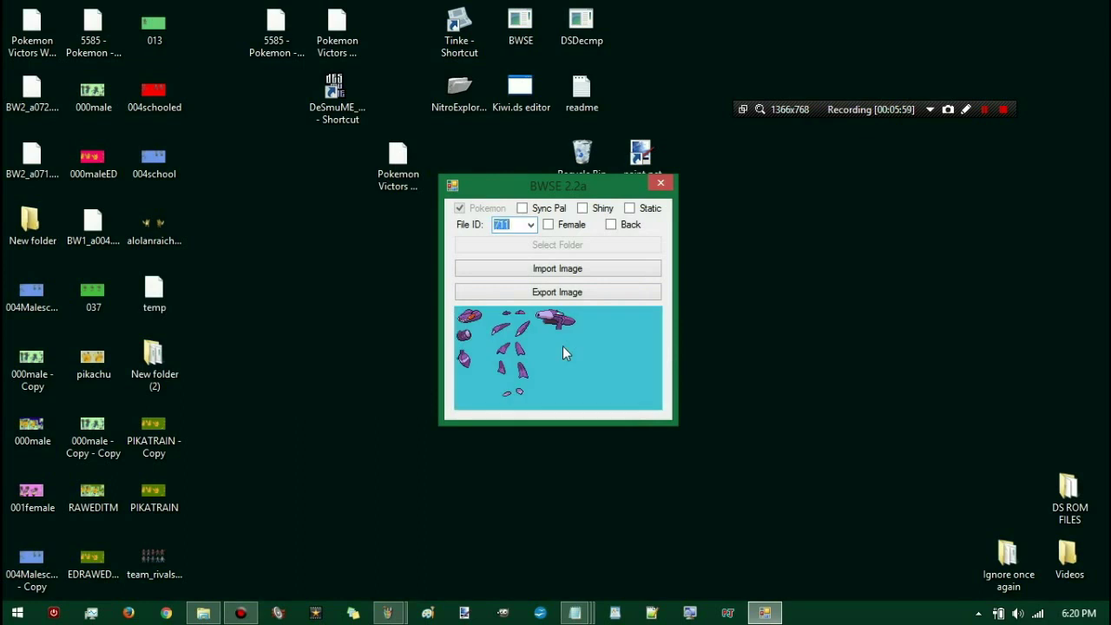
# Step: Return to file ID 026 to show the Raichu sprite sheet
pyautogui.click(531, 225)
pyautogui.scroll(20, 521, 328)
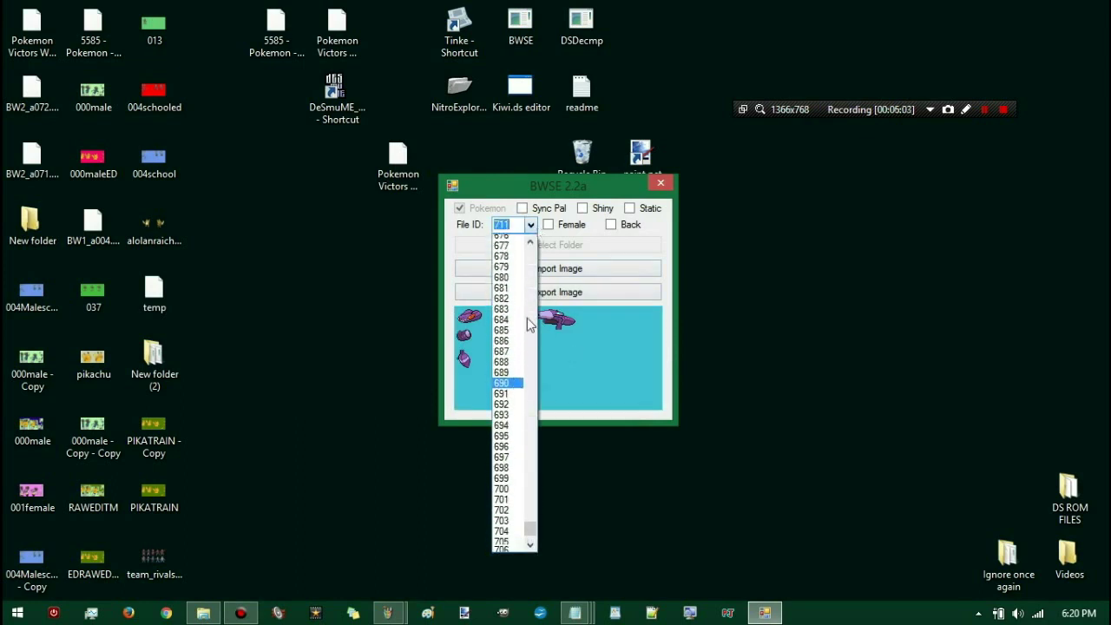
pyautogui.scroll(20, 538, 259)
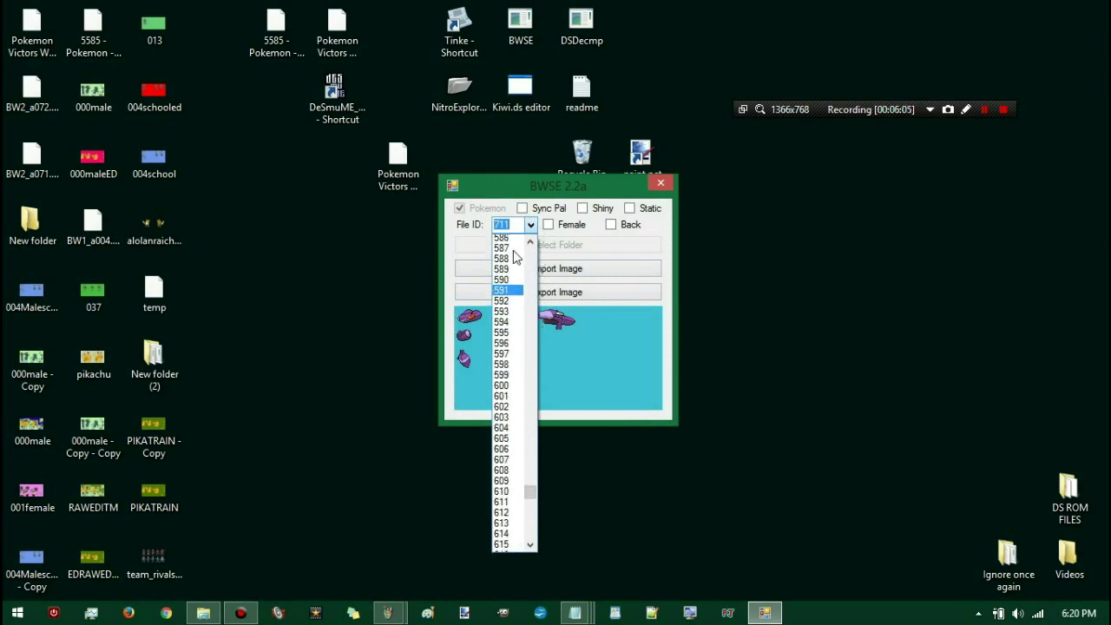
pyautogui.scroll(10, 531, 450)
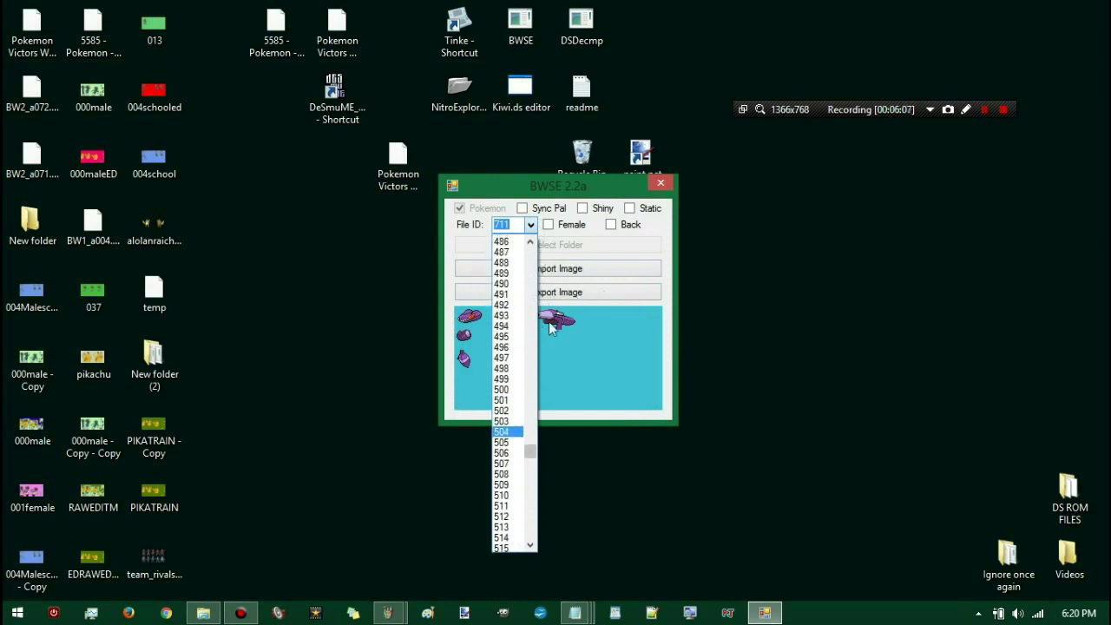
pyautogui.moveTo(533, 447); pyautogui.dragTo(552, 250)
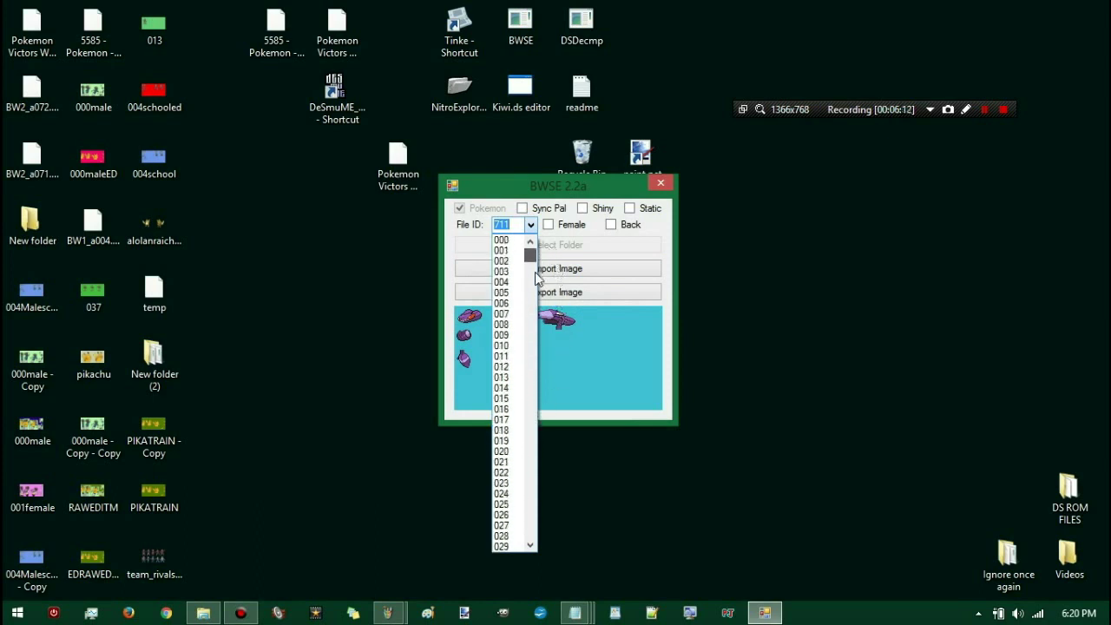
pyautogui.scroll(-4, 505, 353)
pyautogui.click(507, 388)
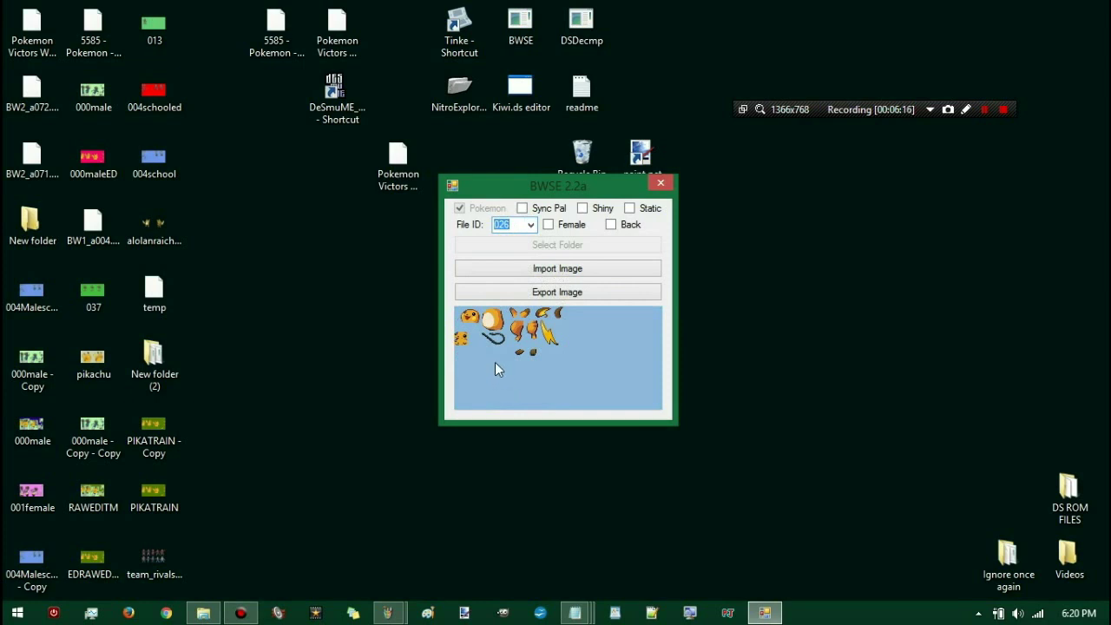
# Step: Preview Raichu's female, back, static and shiny sprite variants for file ID 026
pyautogui.click(577, 226)
pyautogui.click(612, 227)
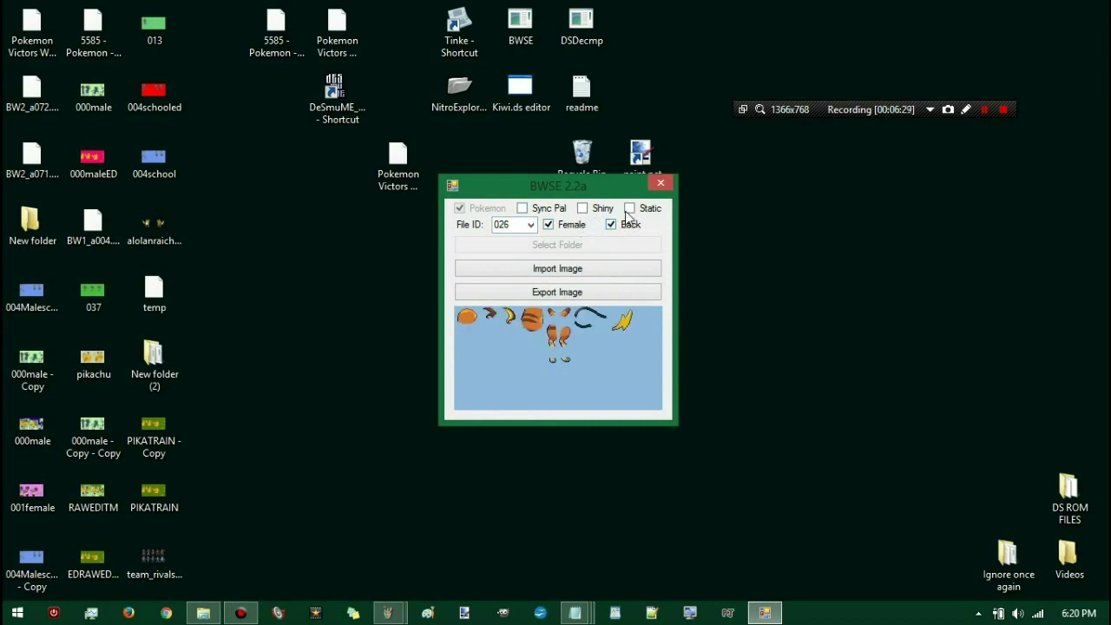
pyautogui.click(628, 210)
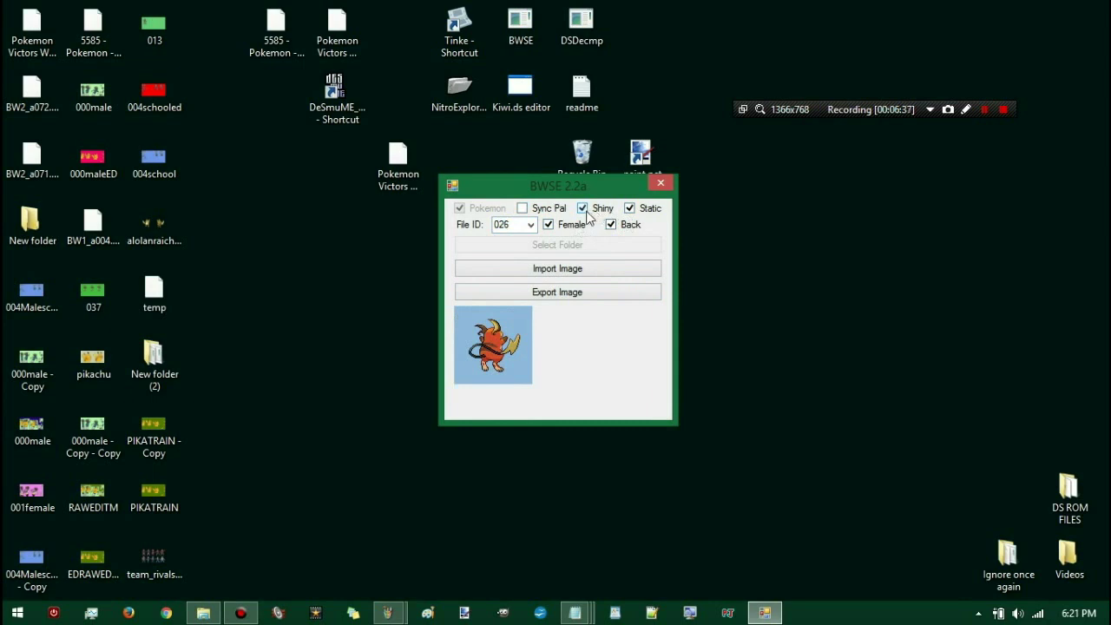
pyautogui.click(586, 213)
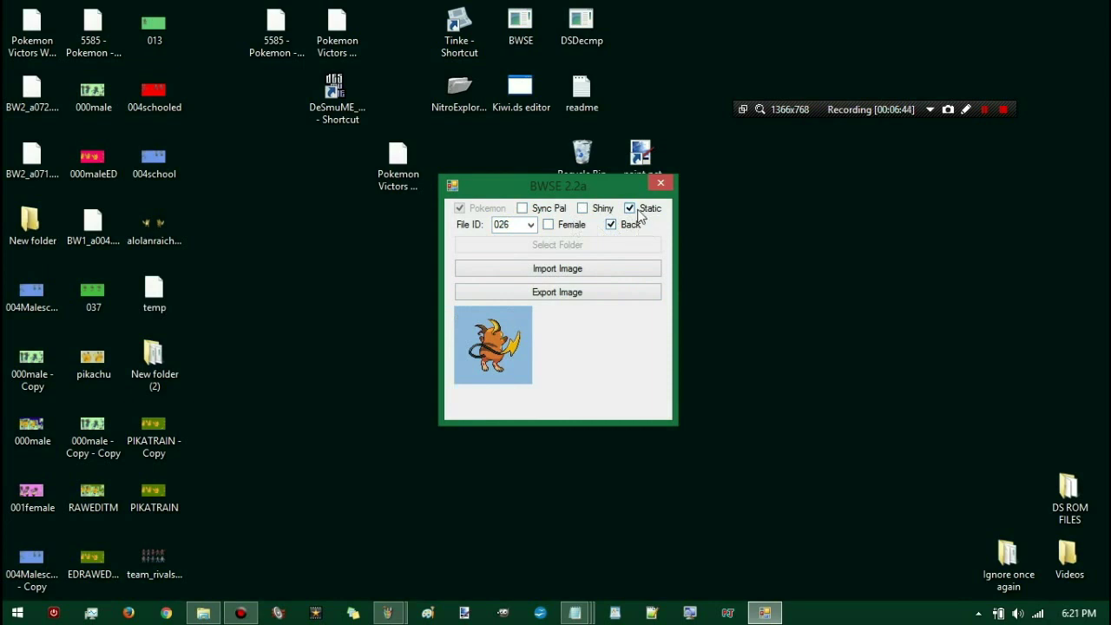
pyautogui.click(640, 215)
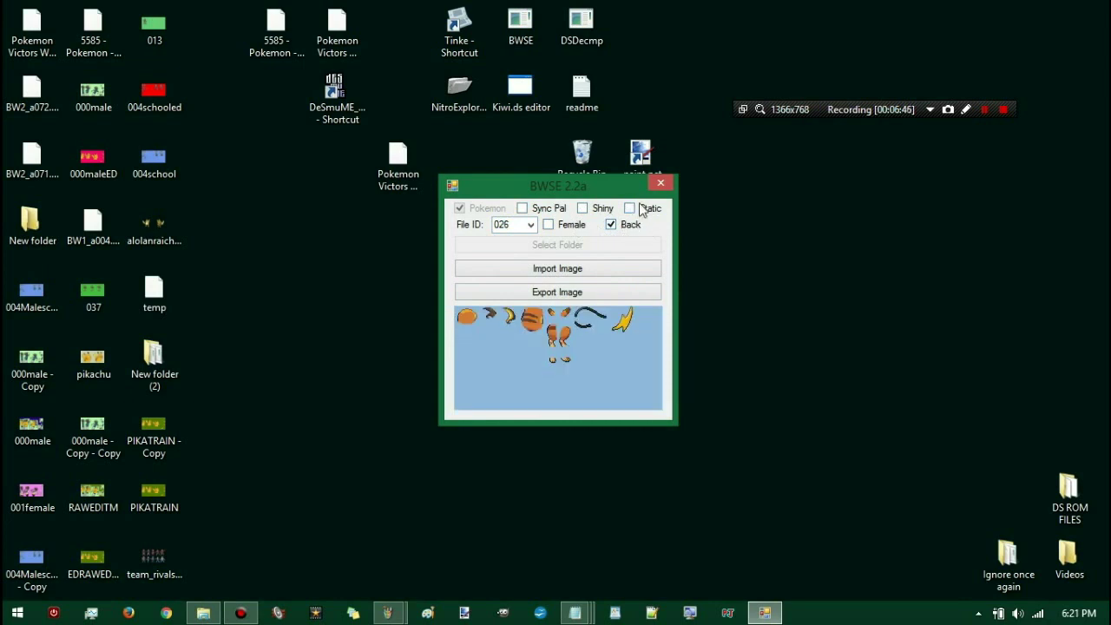
pyautogui.click(641, 212)
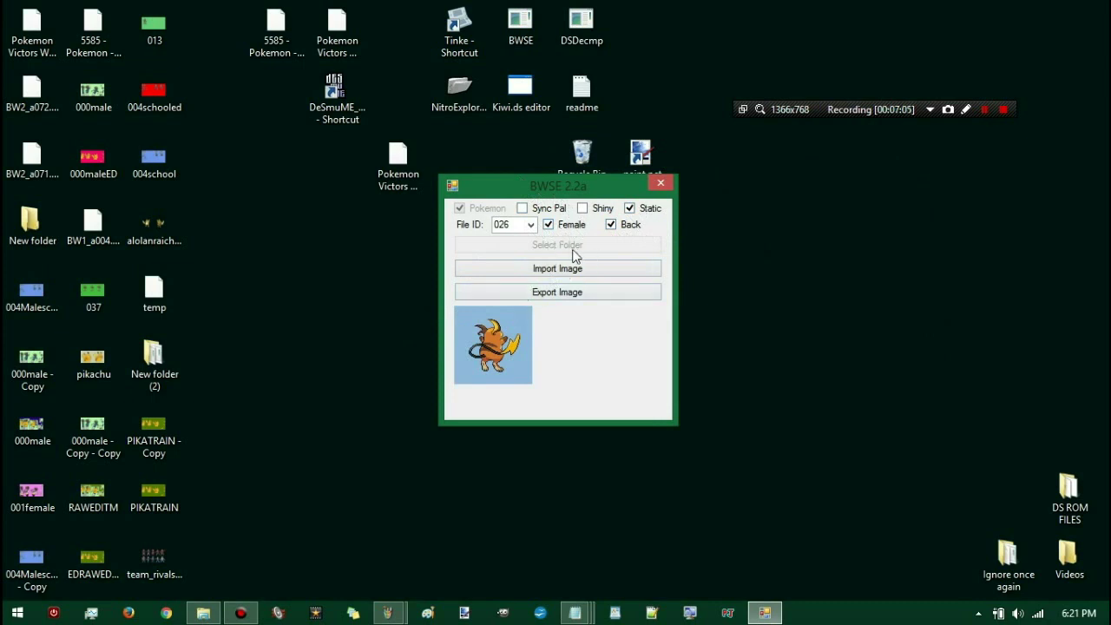
pyautogui.click(642, 215)
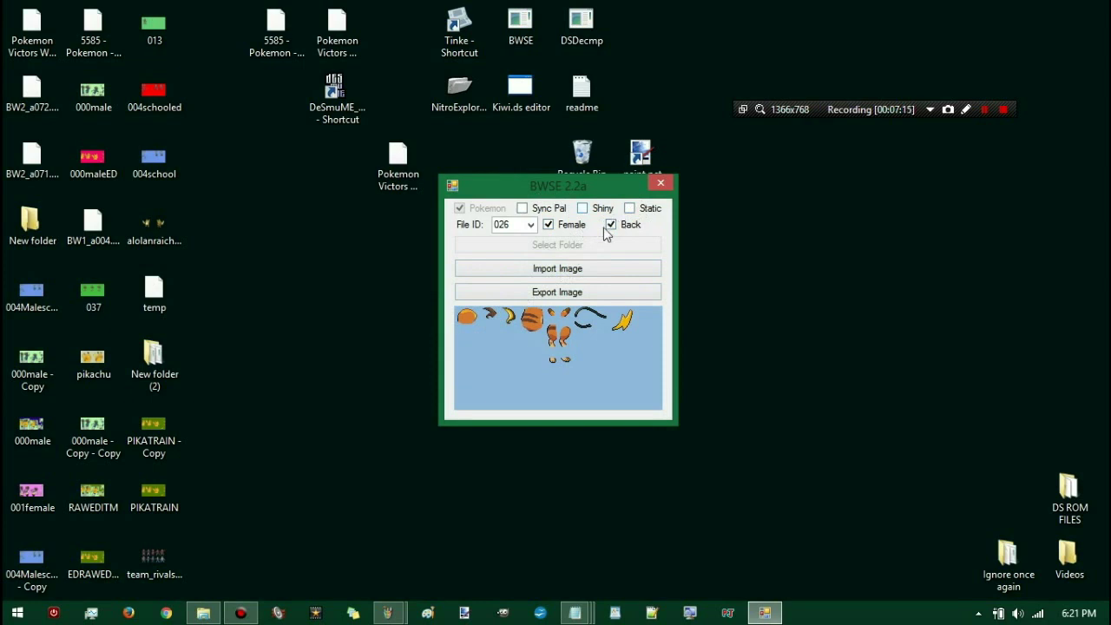
# Step: Export the non-female, non-static front sprite sheet to the desktop as movefront, and switch the preview to the back sprites
pyautogui.click(611, 225)
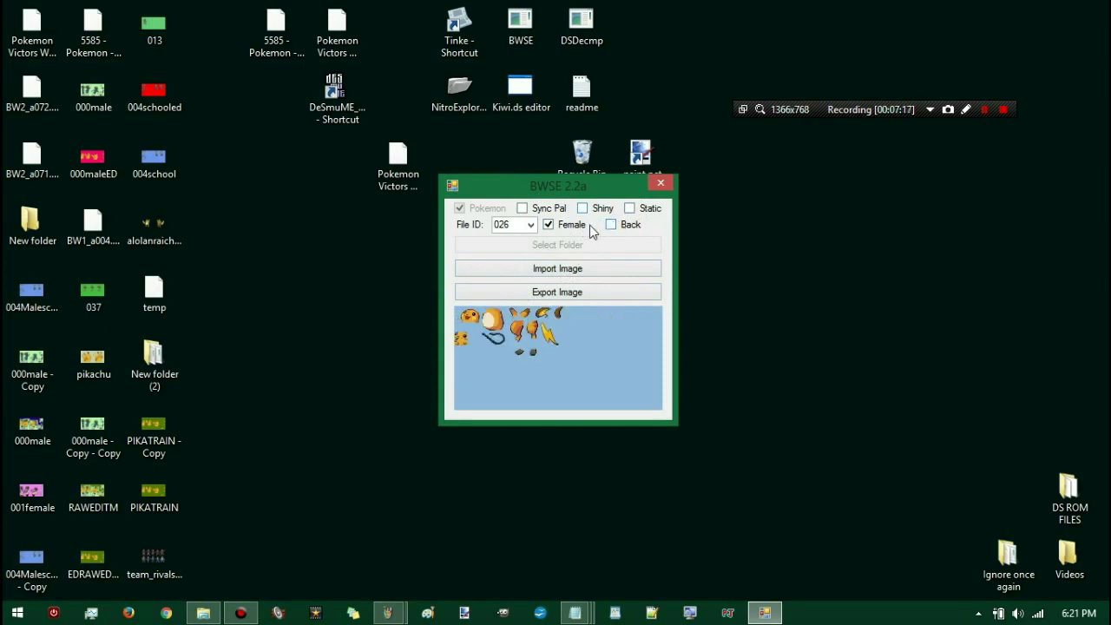
pyautogui.click(566, 227)
pyautogui.click(563, 293)
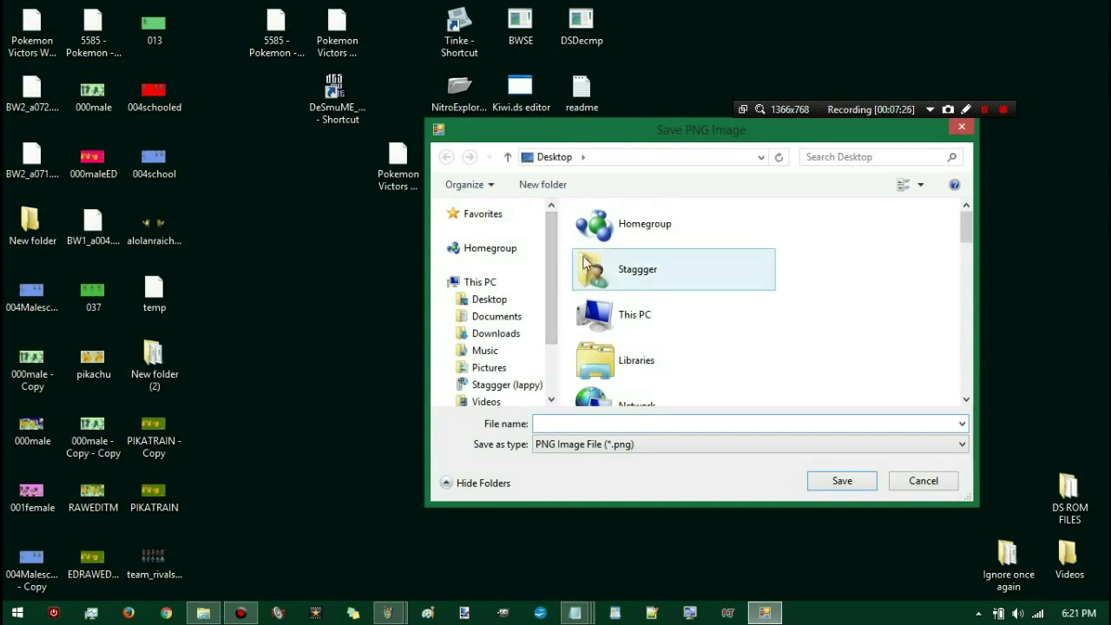
pyautogui.write('movefront')
pyautogui.click(871, 485)
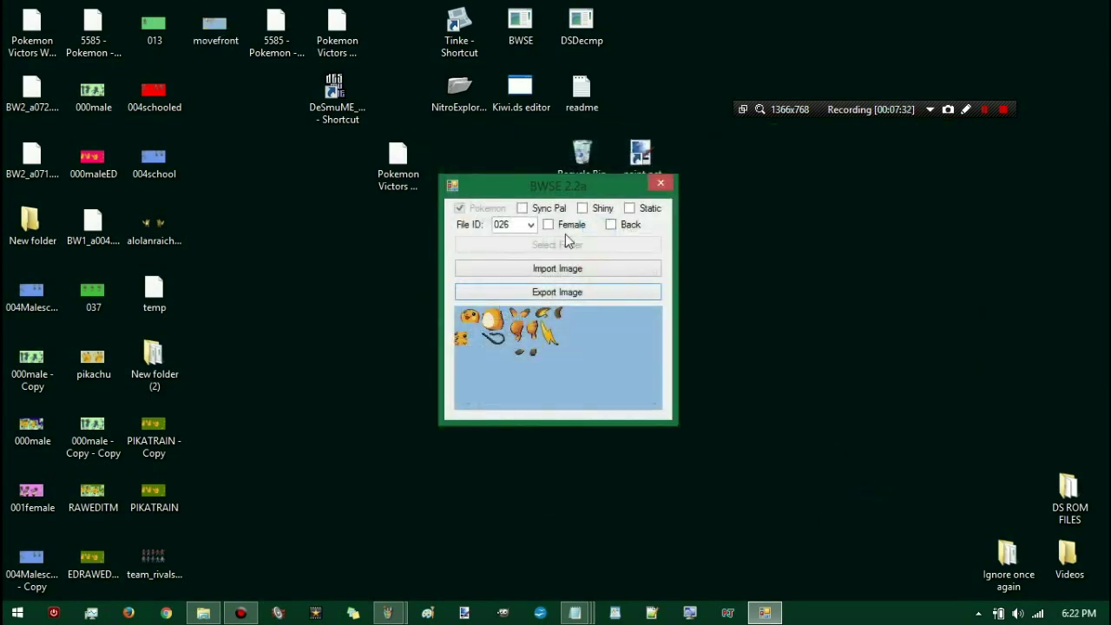
pyautogui.click(611, 224)
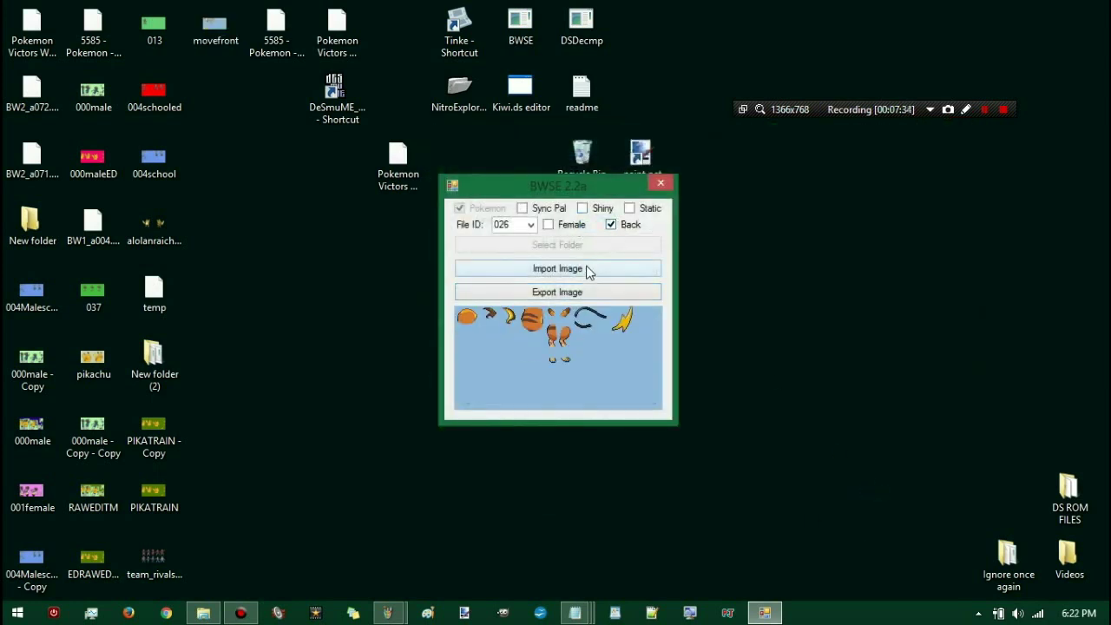
pyautogui.click(587, 269)
pyautogui.write('mo')
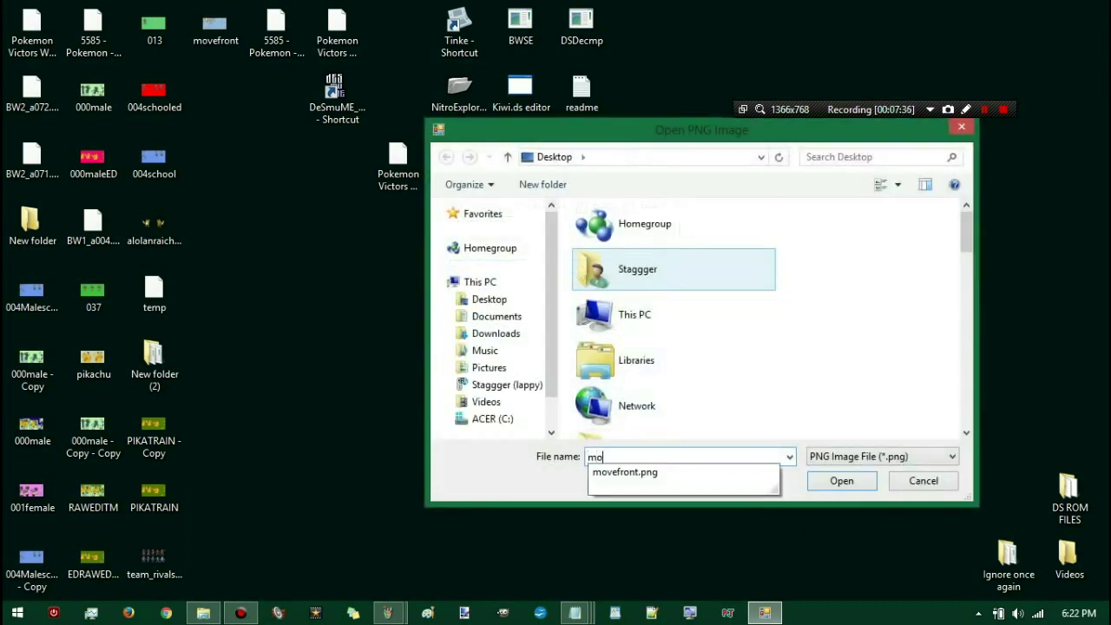
pyautogui.write('veb')
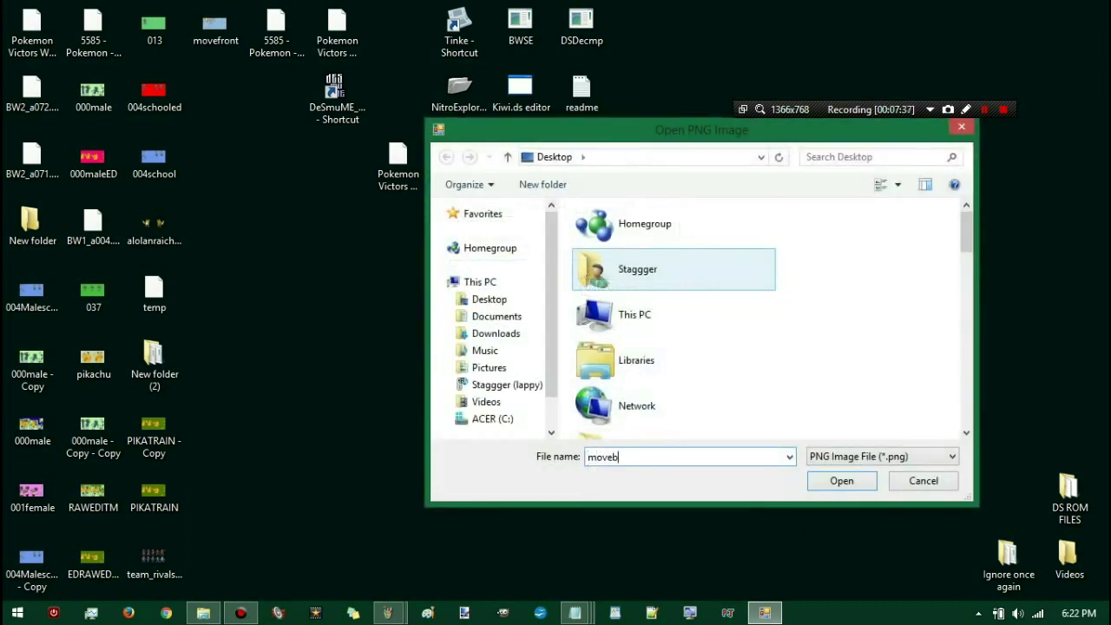
pyautogui.write('ack')
pyautogui.click(843, 480)
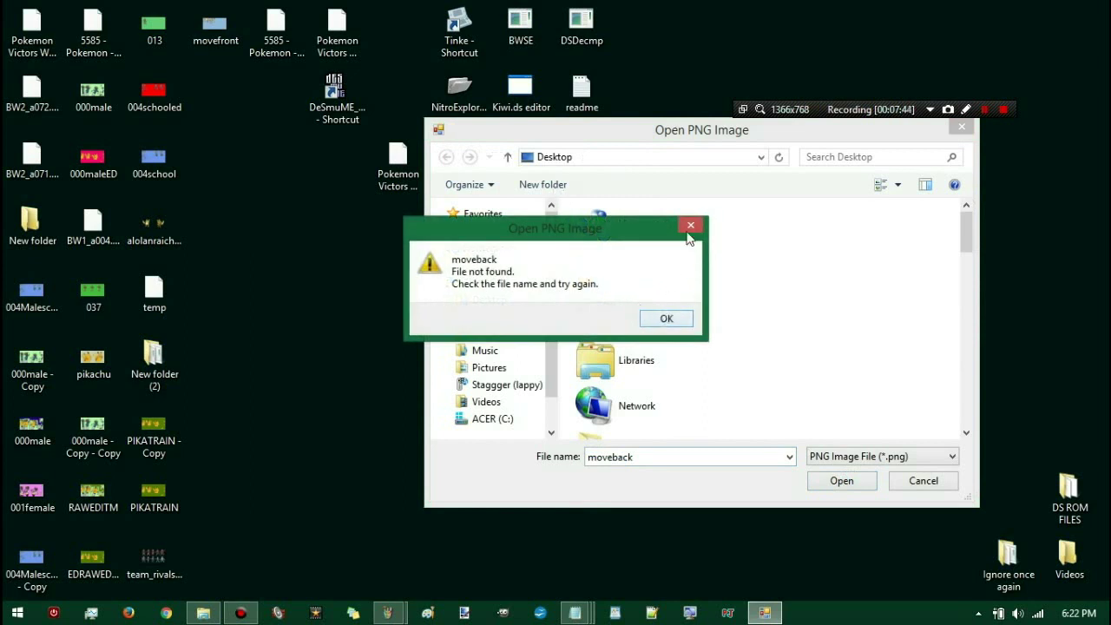
pyautogui.click(666, 317)
pyautogui.click(920, 482)
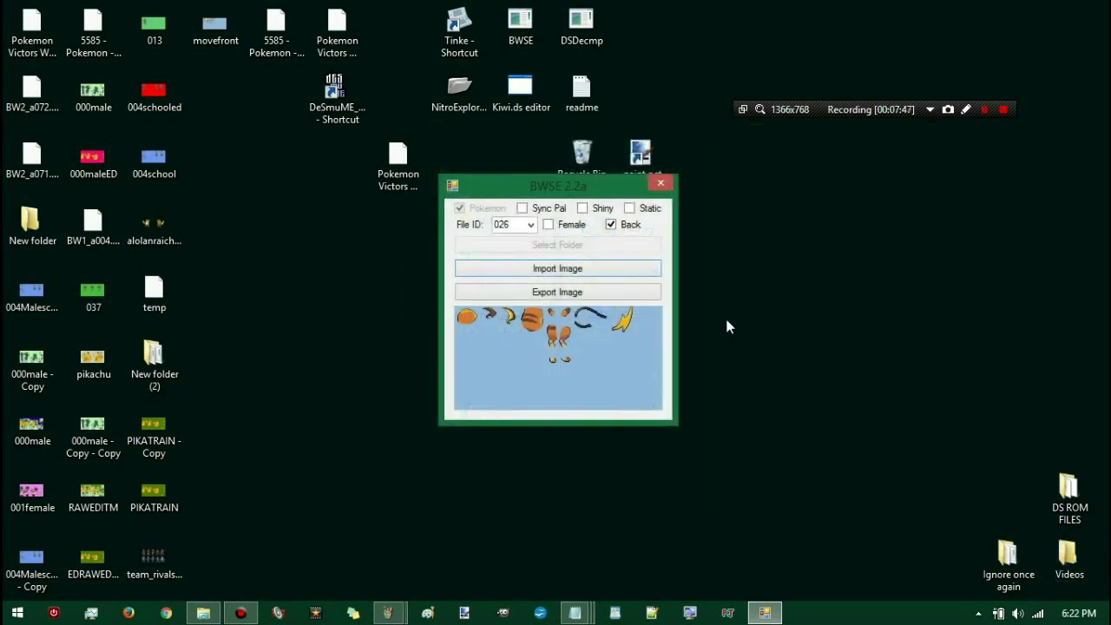
# Step: Export the back sprite sheet of file ID 026 to the desktop as a PNG named moveback
pyautogui.click(600, 292)
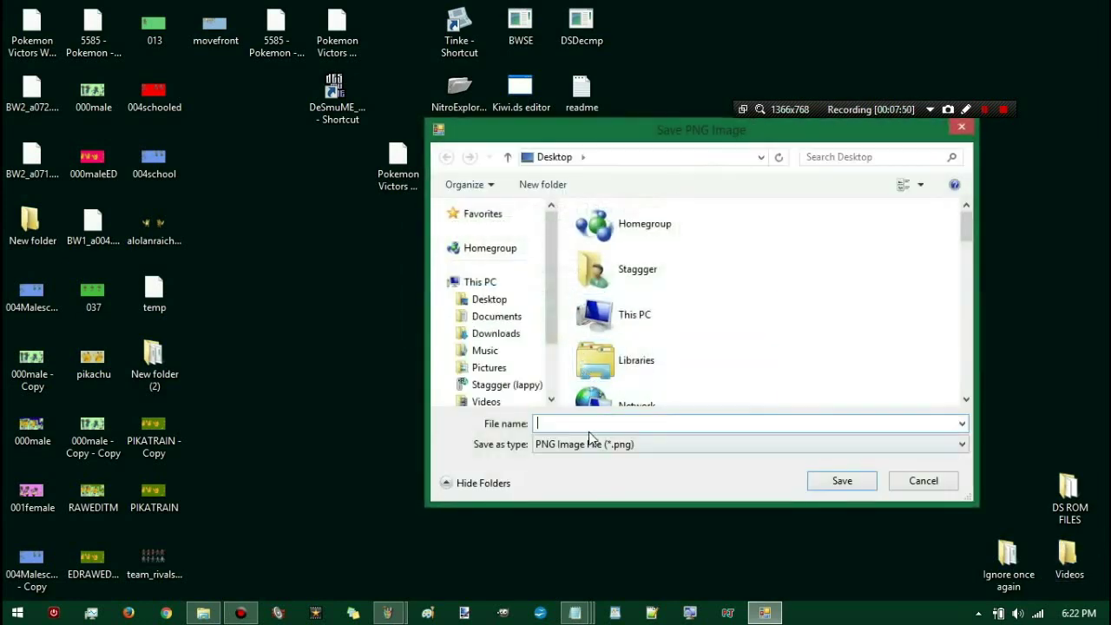
pyautogui.write('moveback')
pyautogui.click(870, 482)
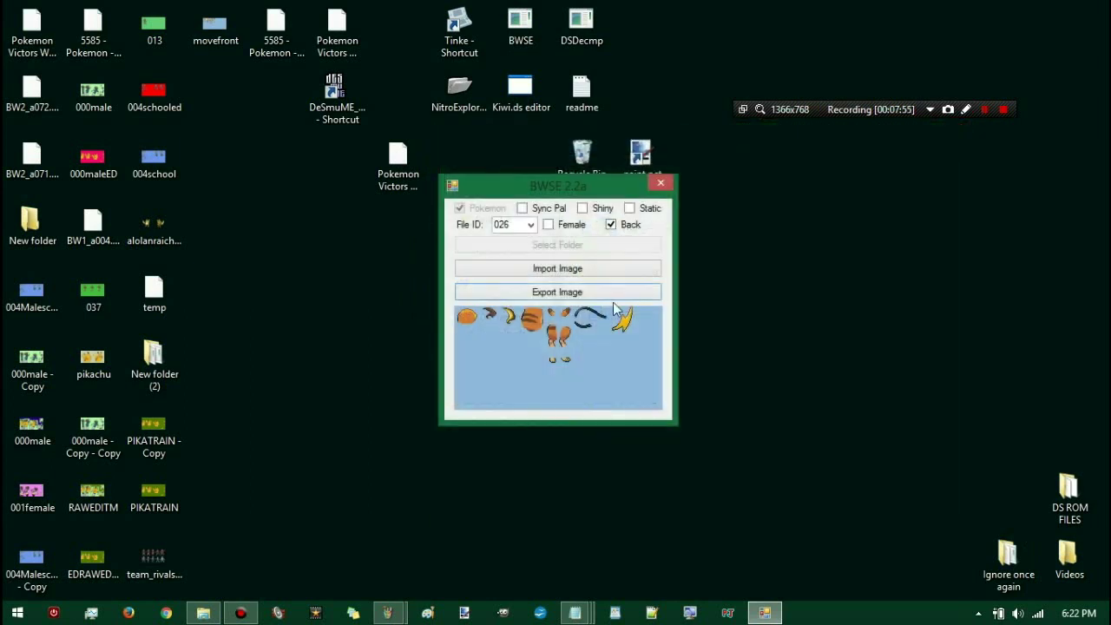
# Step: Show the static front sprite and export it to the desktop as a PNG named sillfront
pyautogui.click(612, 226)
pyautogui.click(630, 208)
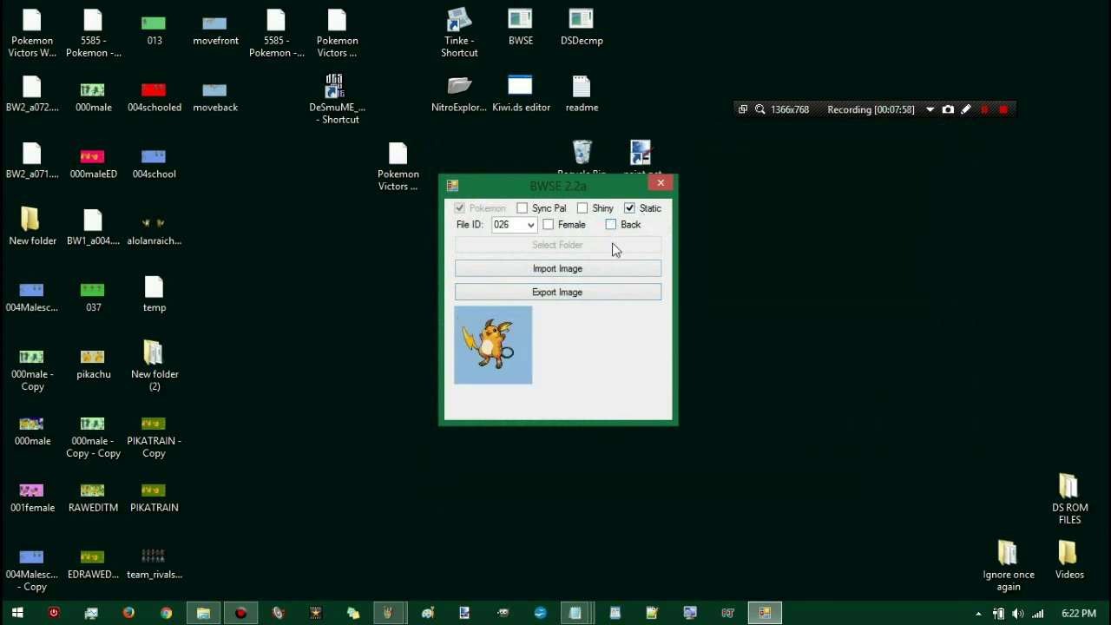
pyautogui.click(579, 293)
pyautogui.write('s')
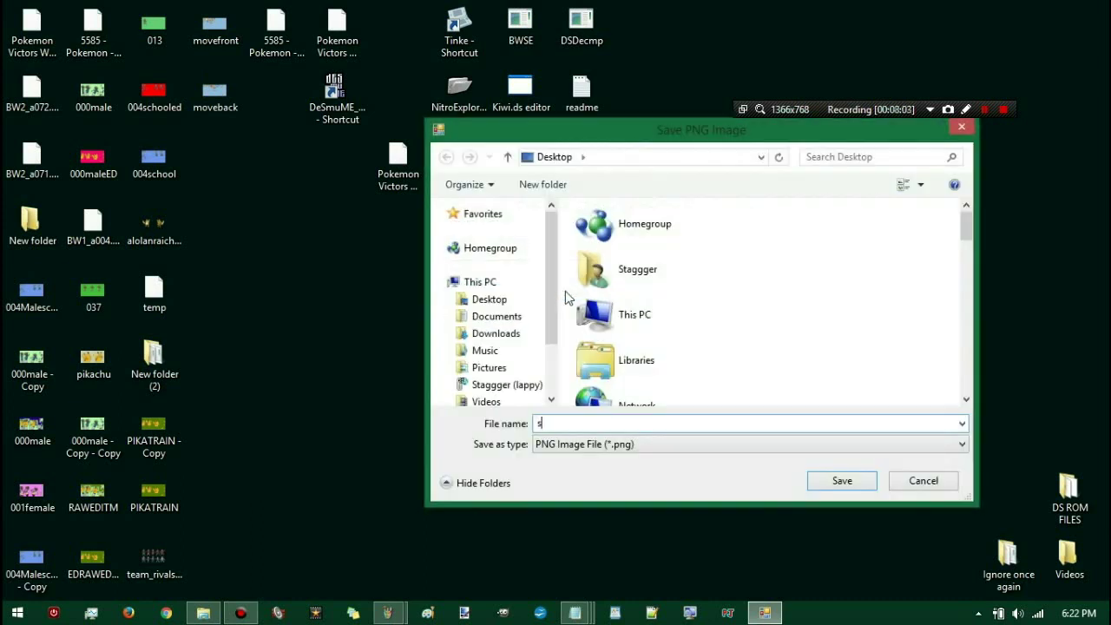
pyautogui.write('illfrin')
pyautogui.press('BackSpace')
pyautogui.press('BackSpace')
pyautogui.write('ony')
pyautogui.press('BackSpace')
pyautogui.write('t')
pyautogui.click(850, 483)
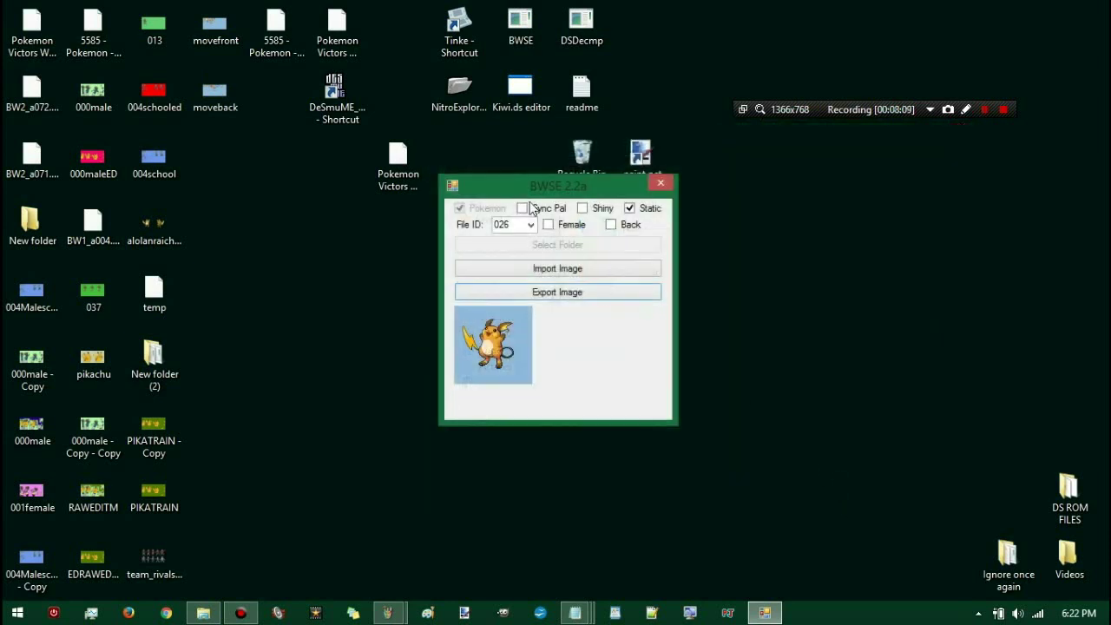
# Step: Show the static back sprite and export it to the desktop as a PNG named stillback
pyautogui.click(631, 209)
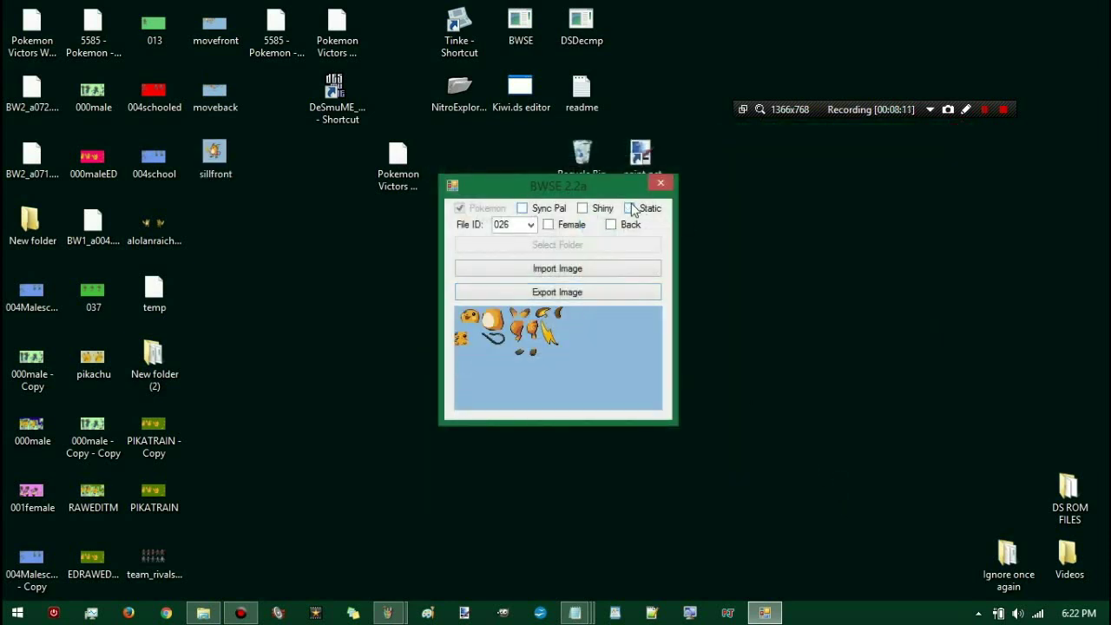
pyautogui.click(611, 225)
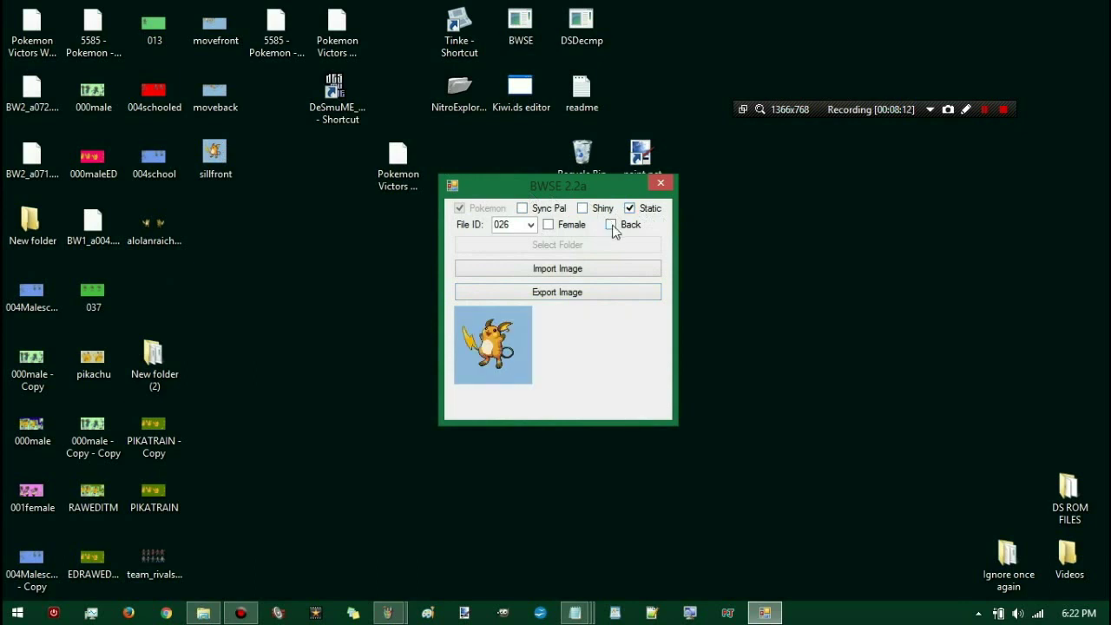
pyautogui.click(587, 292)
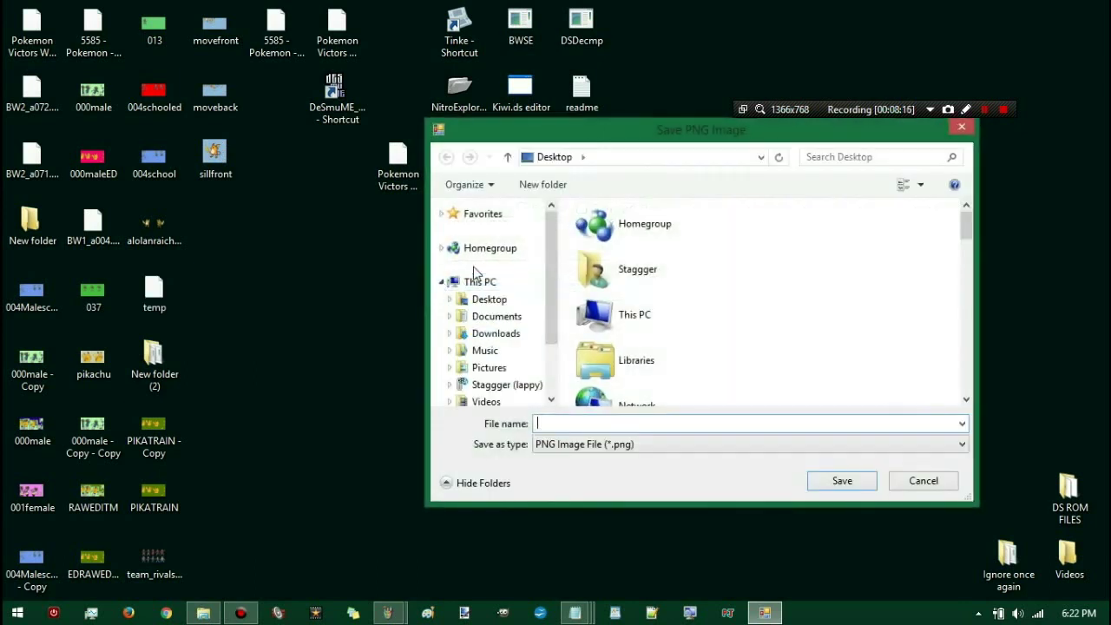
pyautogui.write('stillback')
pyautogui.click(831, 483)
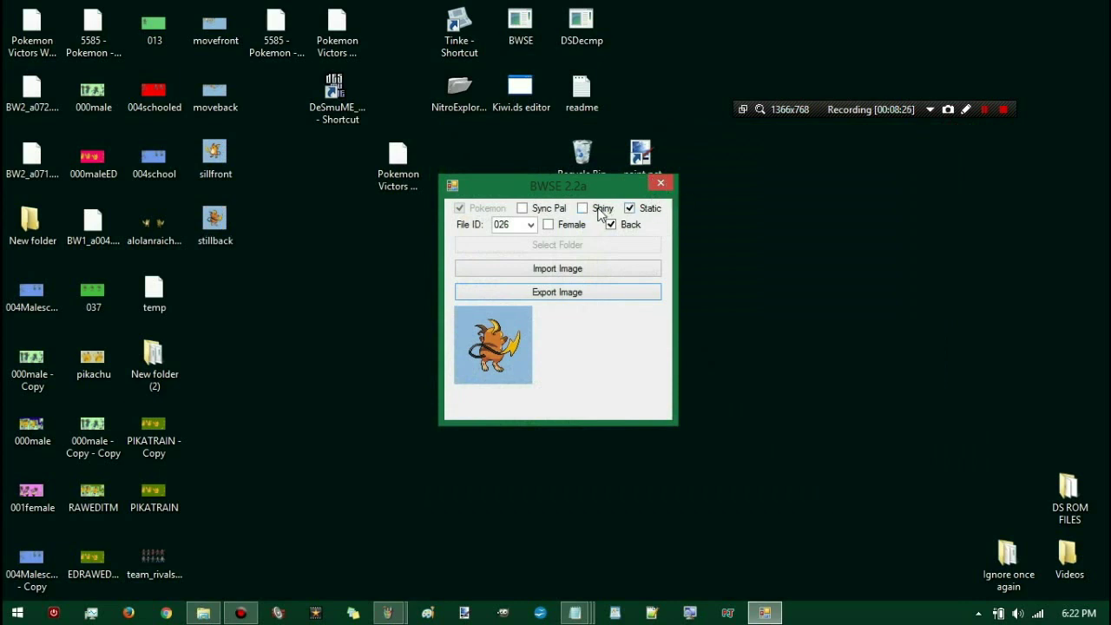
# Step: Preview the shiny version of the static back sprite and close the sprite editor
pyautogui.click(595, 212)
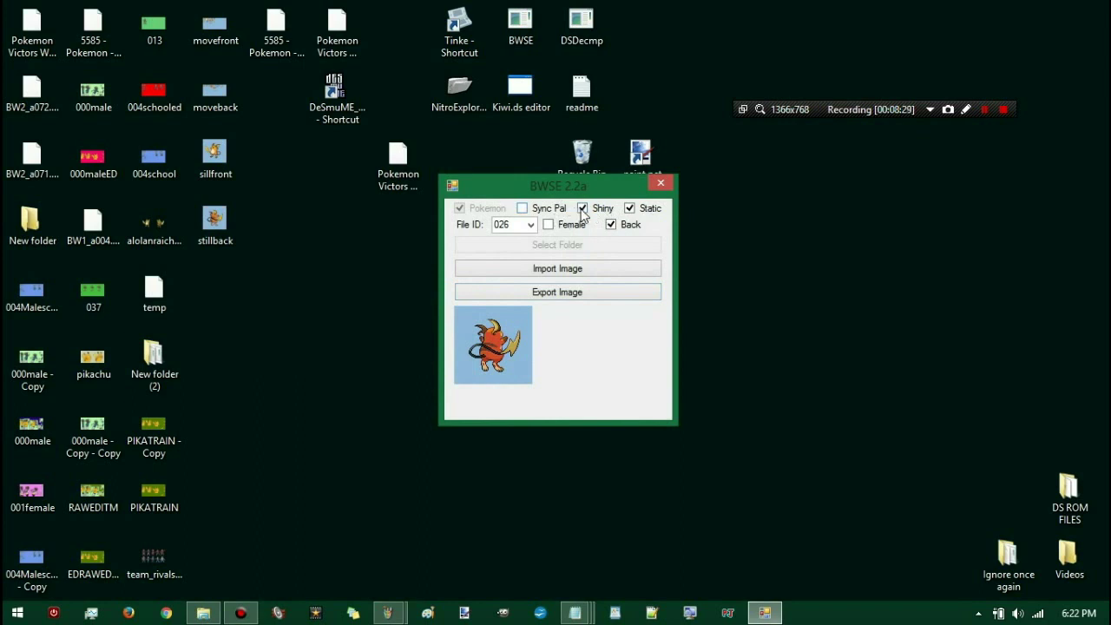
pyautogui.click(662, 184)
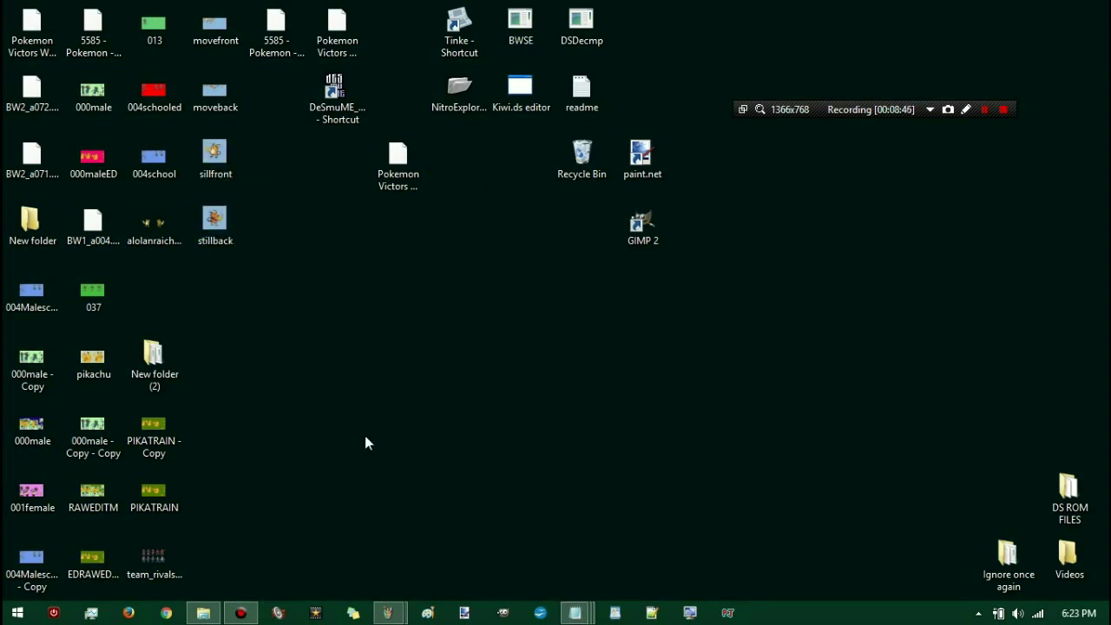
# Step: Bring up the launch options for Paint XP
pyautogui.rightClick(390, 605)
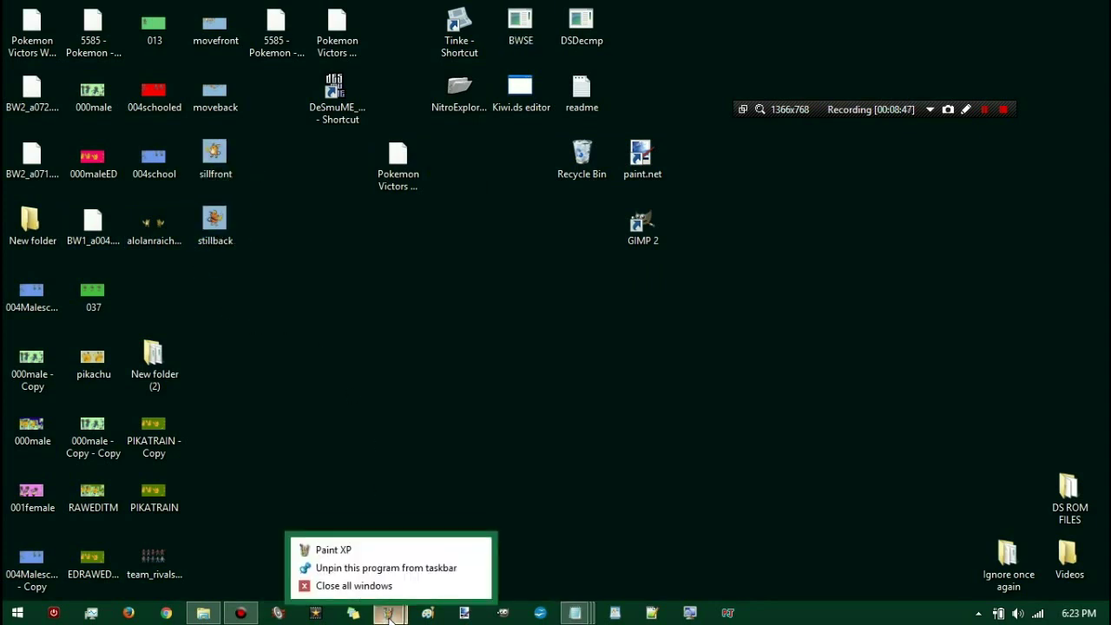
# Step: Open the sillfront image in Paint XP and select the whole sprite with a rectangular selection
pyautogui.click(333, 544)
pyautogui.doubleClick(278, 18)
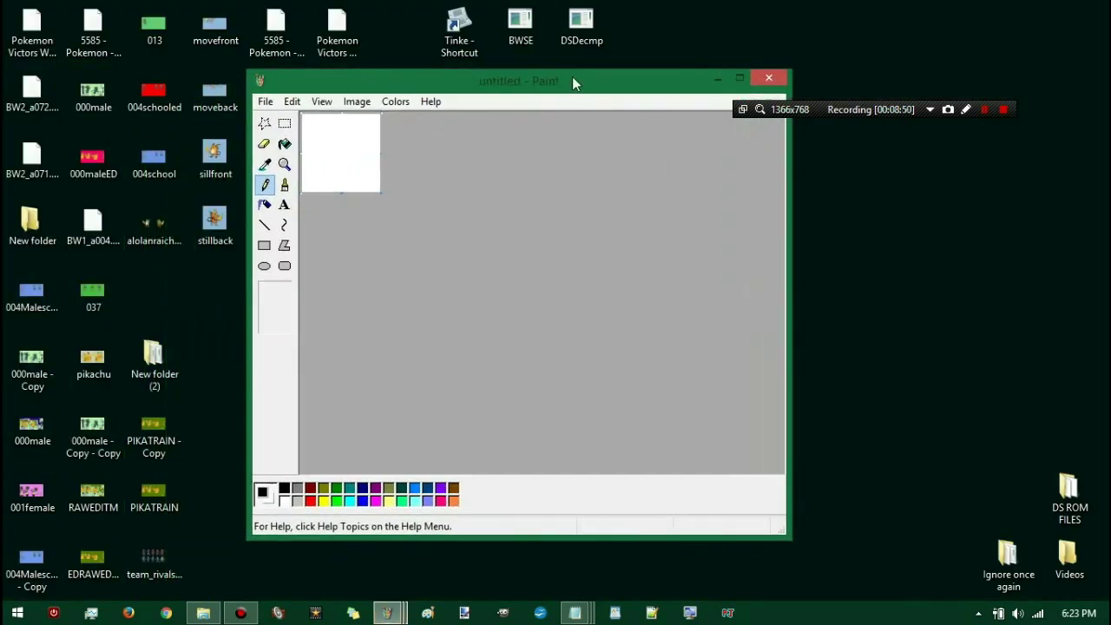
pyautogui.moveTo(211, 170); pyautogui.dragTo(462, 186)
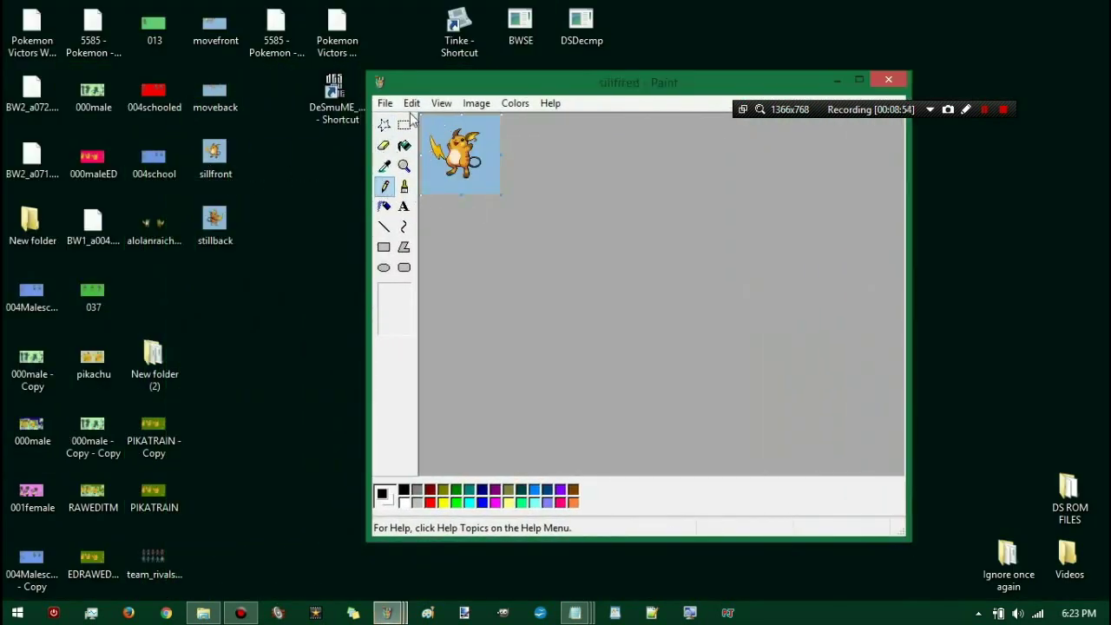
pyautogui.click(406, 126)
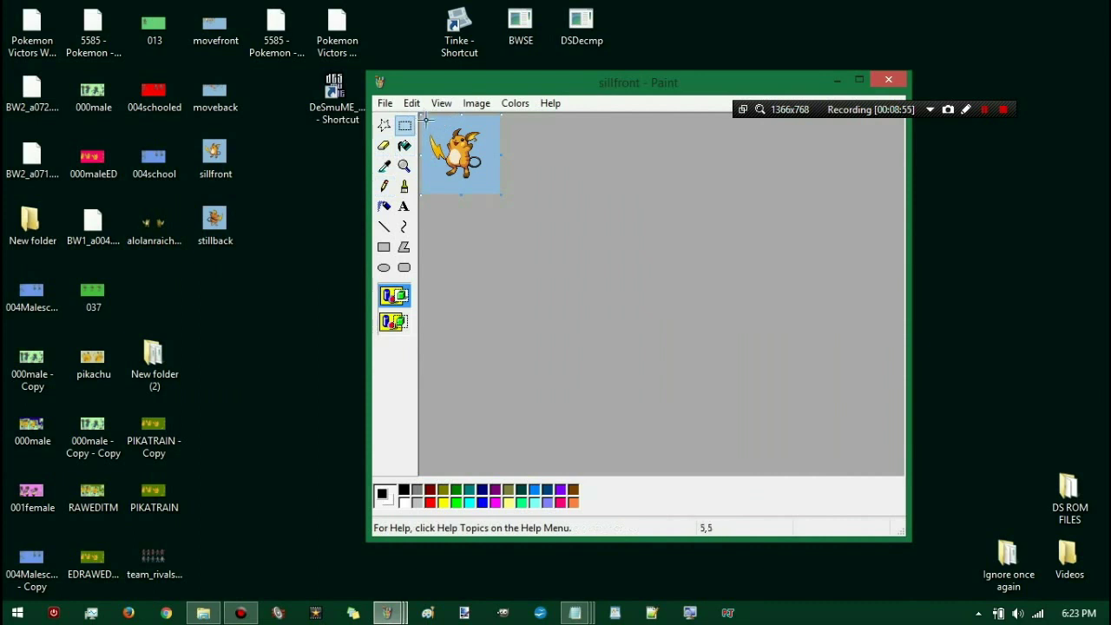
pyautogui.moveTo(425, 117); pyautogui.dragTo(560, 256)
pyautogui.moveTo(437, 90)
pyautogui.mouseDown()
pyautogui.moveTo(676, 218)
pyautogui.moveTo(431, 2)
pyautogui.mouseUp()
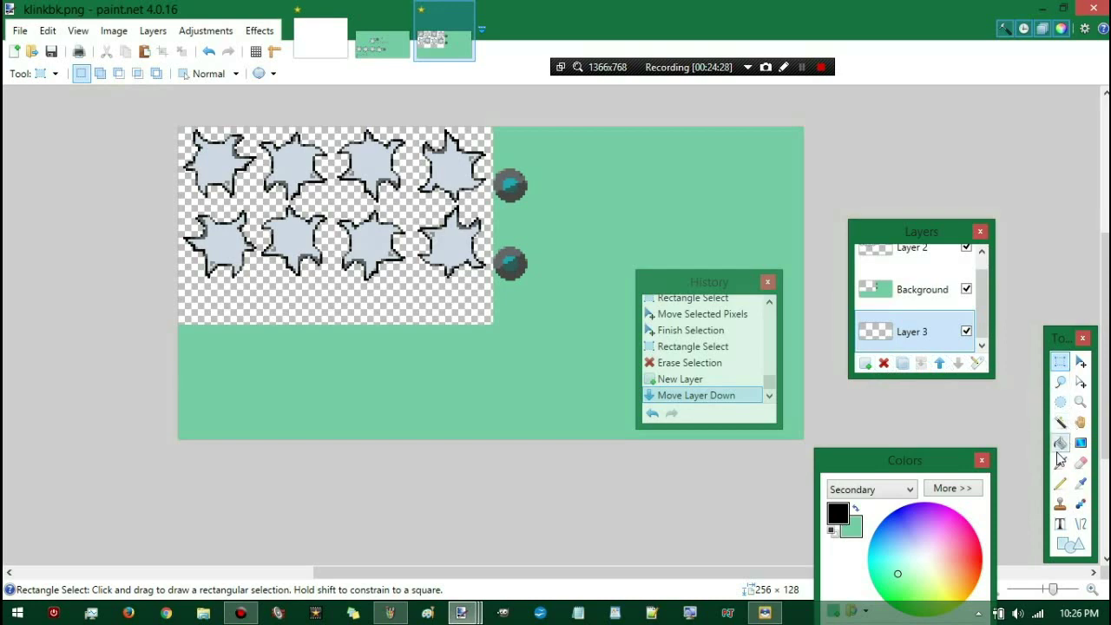
# Step: Sample the green from the Background layer and flood-fill Layer 3 with it
pyautogui.click(1080, 482)
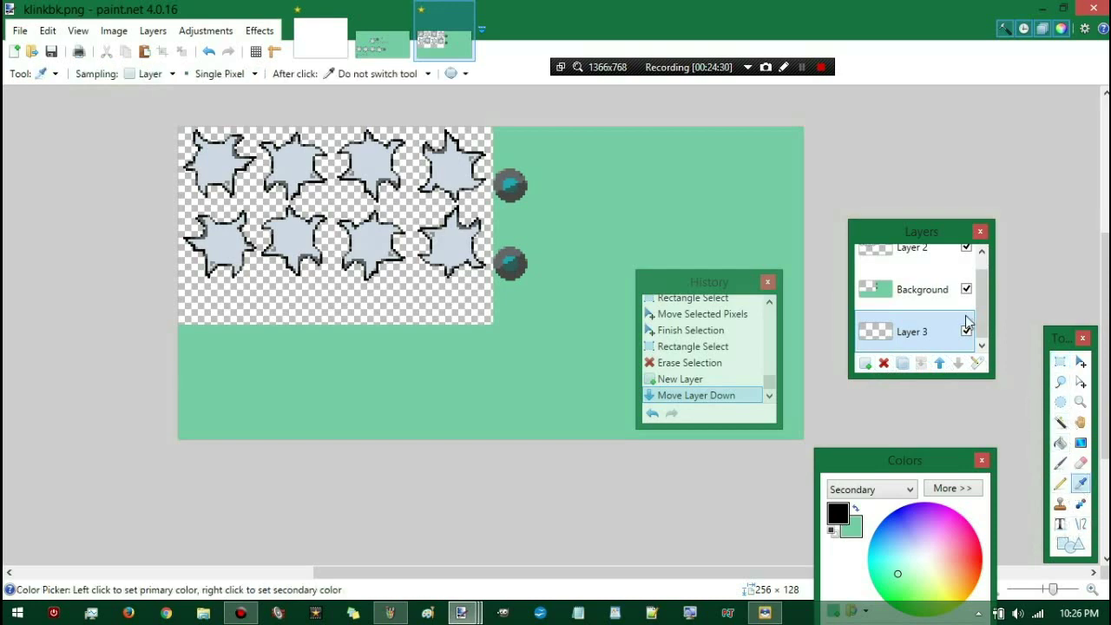
pyautogui.click(911, 292)
pyautogui.click(642, 197)
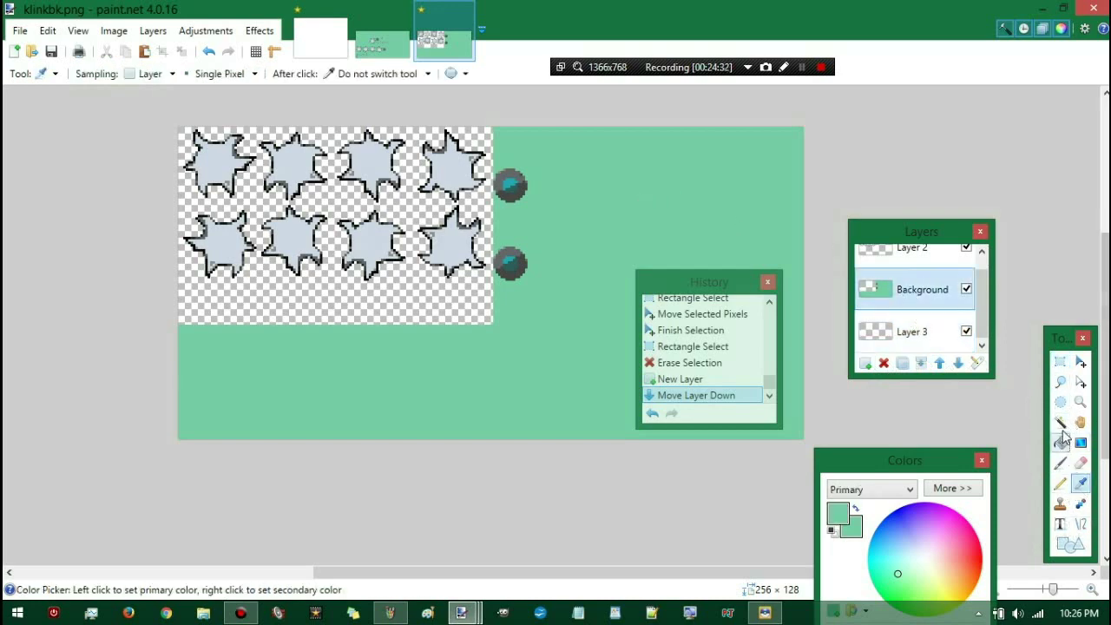
pyautogui.click(1059, 443)
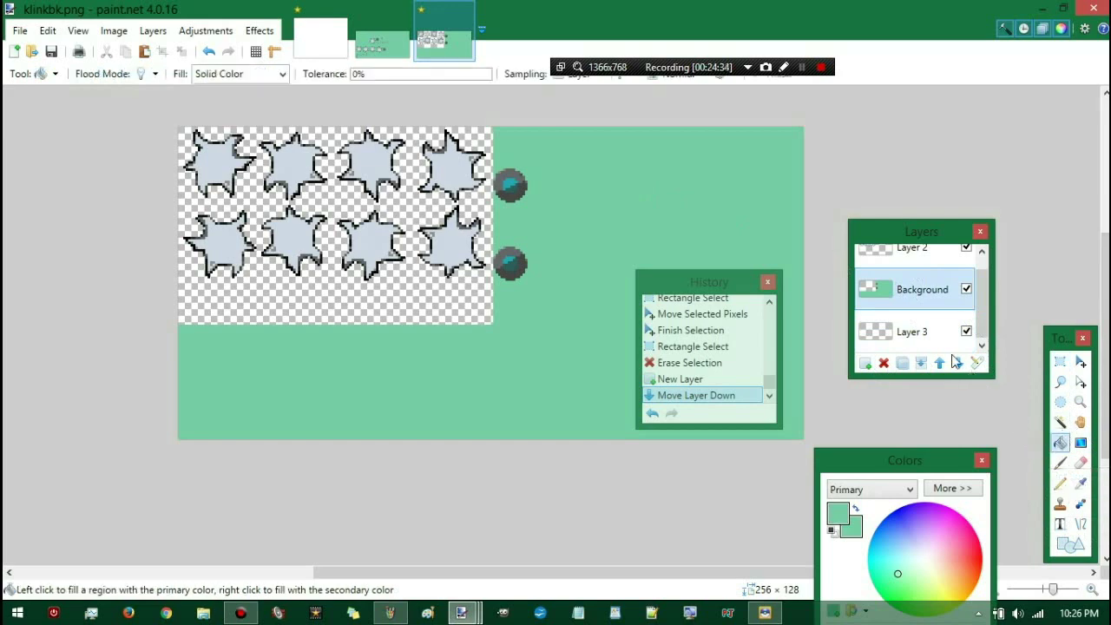
pyautogui.click(934, 343)
pyautogui.click(500, 319)
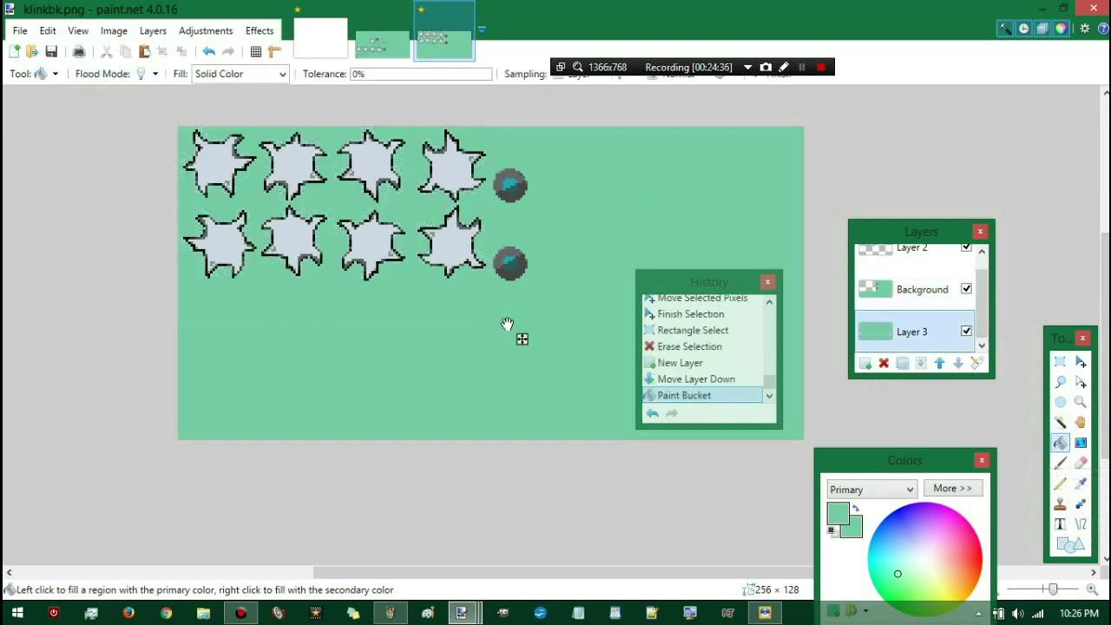
# Step: Merge Layer 2 and the Background layer down into Layer 3
pyautogui.click(911, 259)
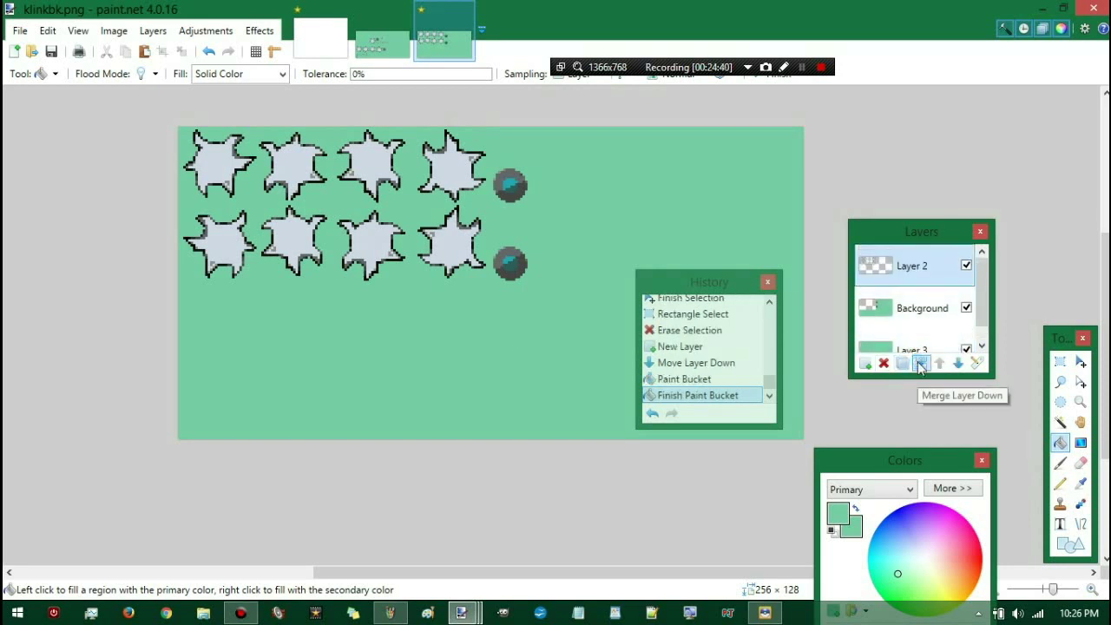
pyautogui.click(922, 364)
pyautogui.click(923, 366)
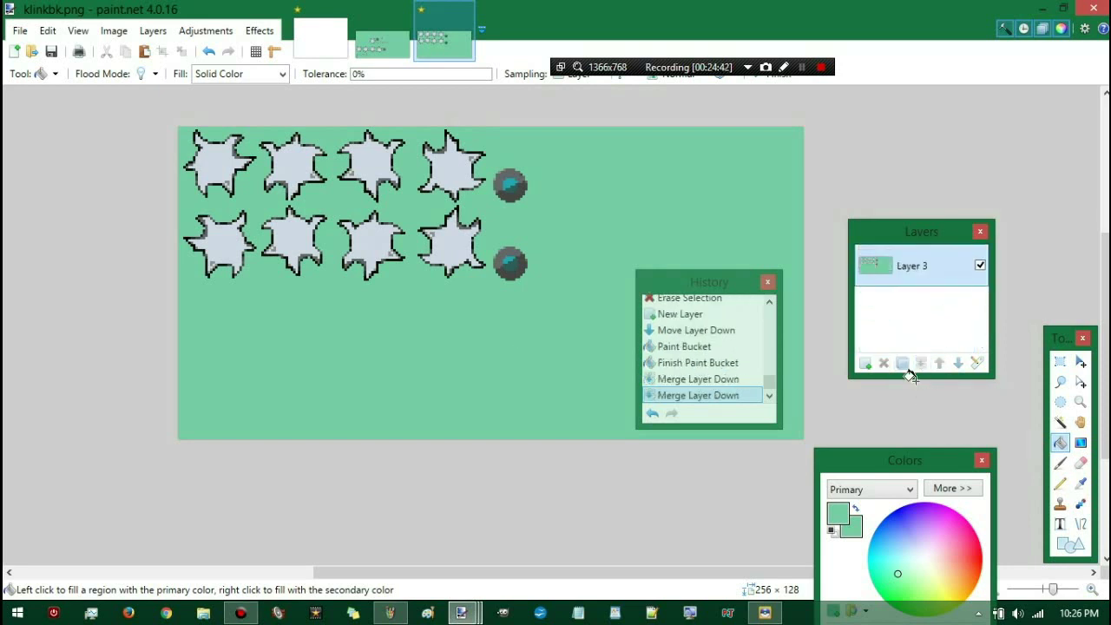
# Step: Save the merged sheet as klinkbkED in PNG format with auto-detected bit depth, then close paint.net, discarding the untitled image
pyautogui.click(19, 31)
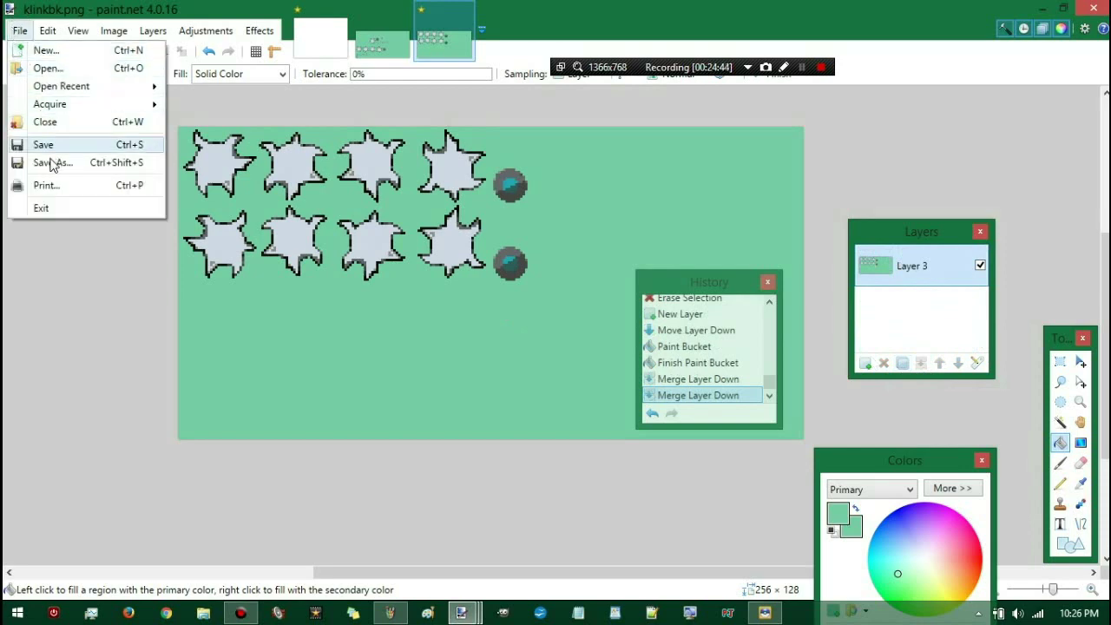
pyautogui.click(53, 162)
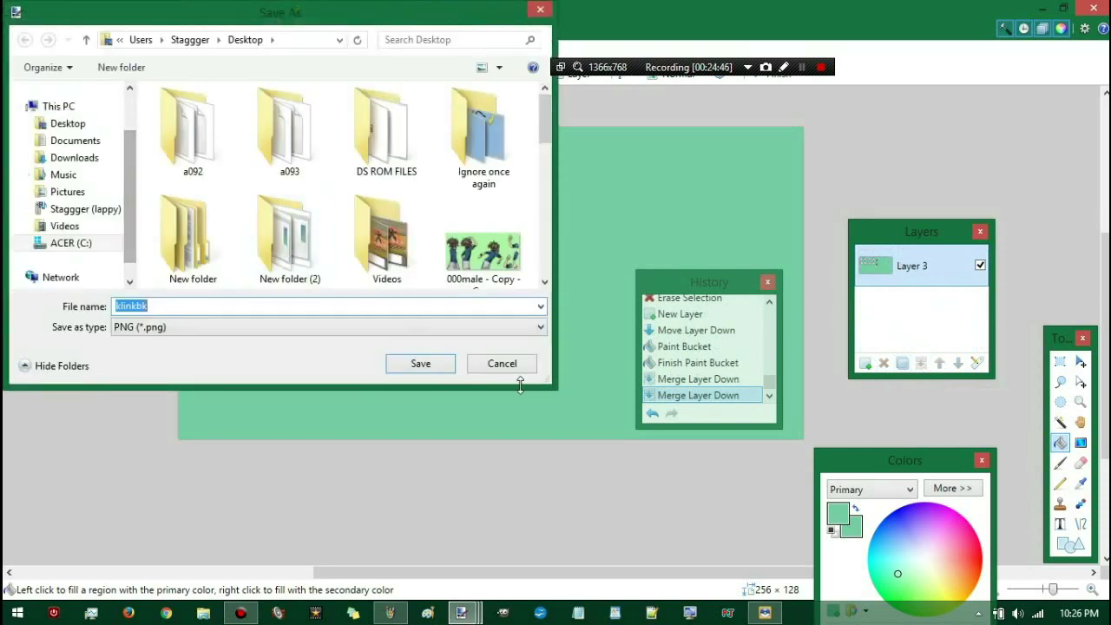
pyautogui.click(431, 372)
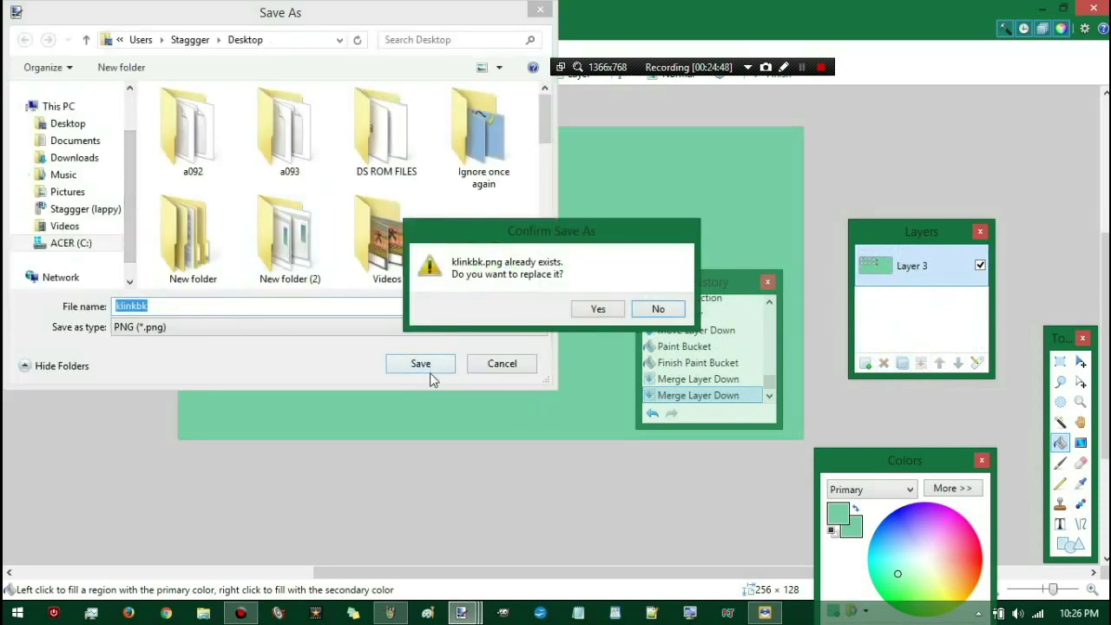
pyautogui.click(666, 316)
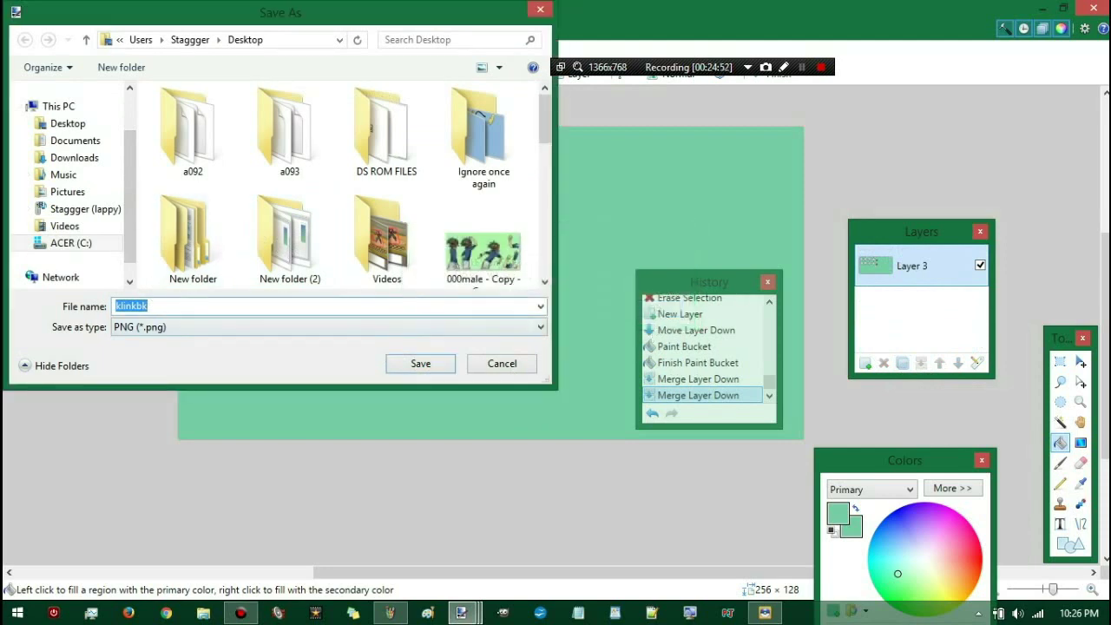
pyautogui.press('End')
pyautogui.click(444, 370)
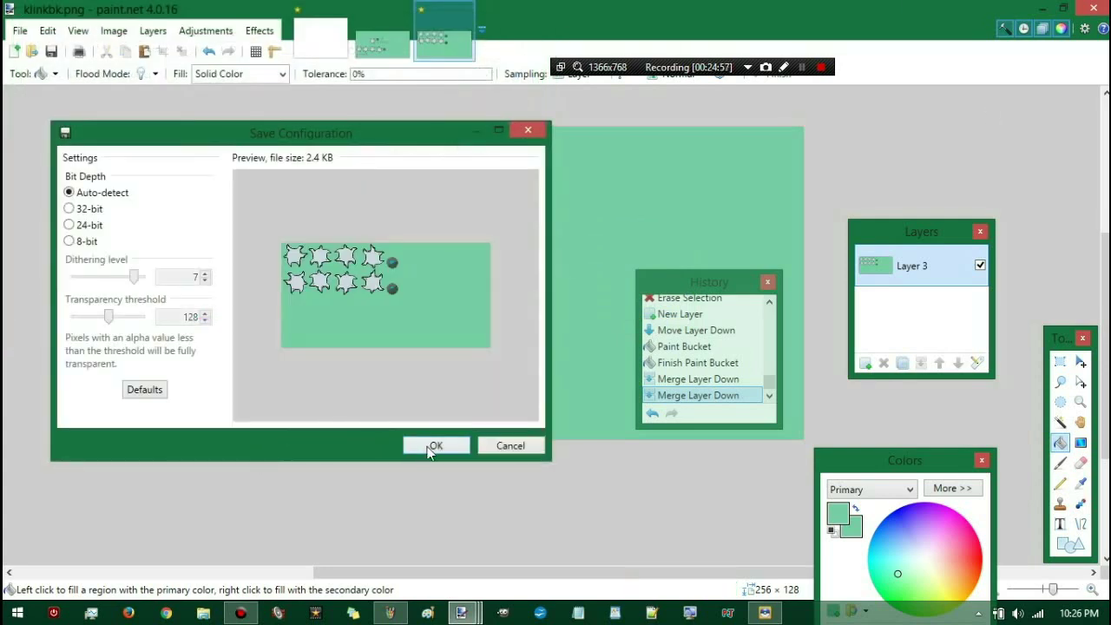
pyautogui.click(430, 447)
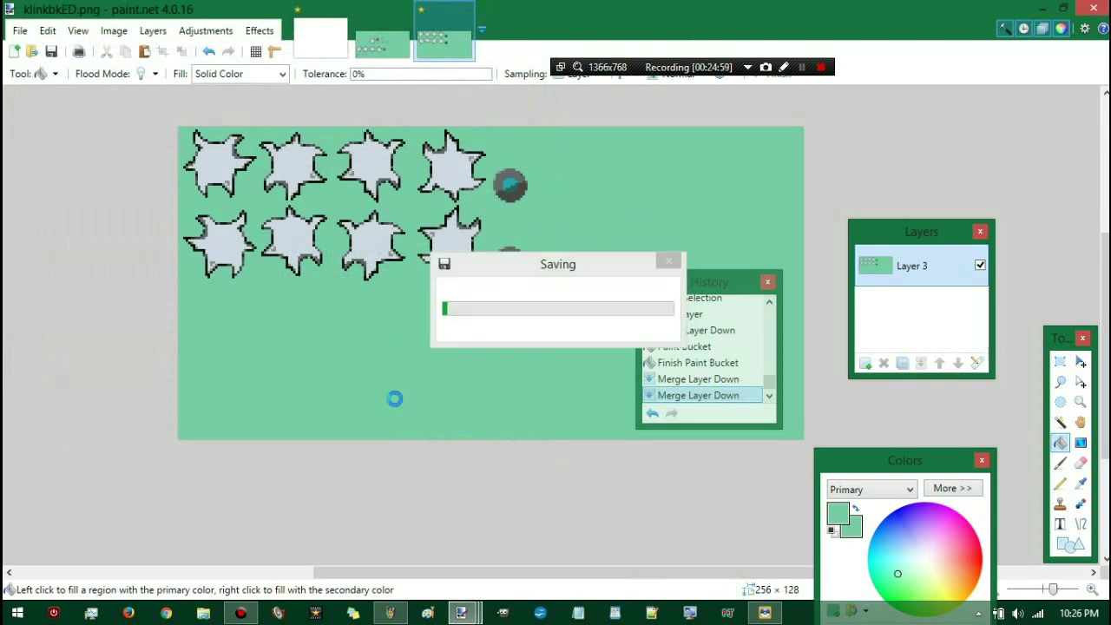
pyautogui.click(1094, 8)
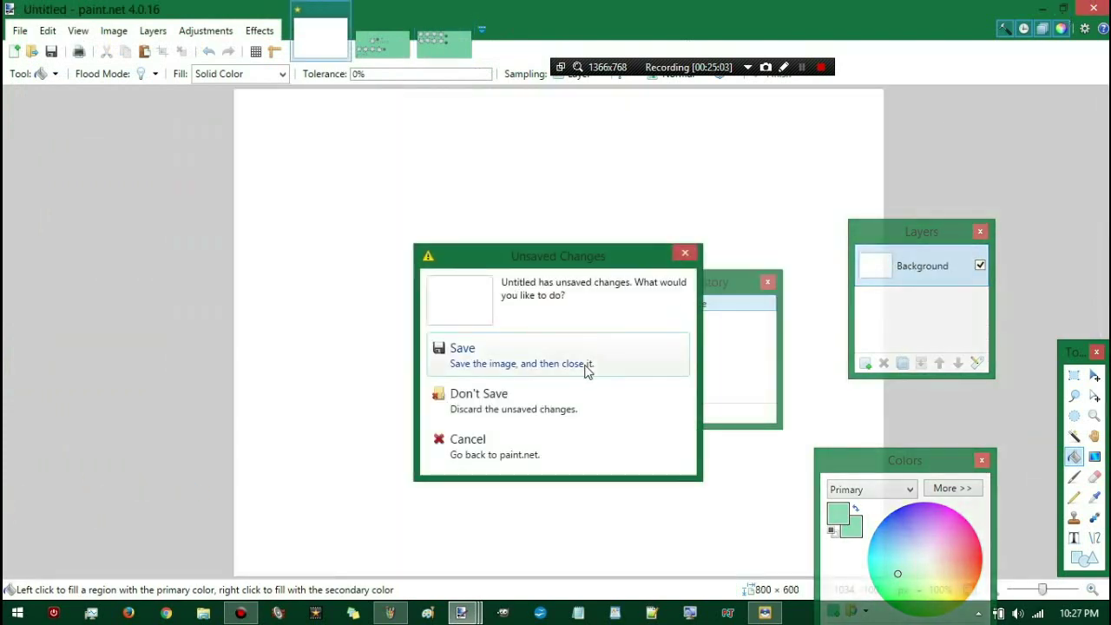
pyautogui.click(560, 399)
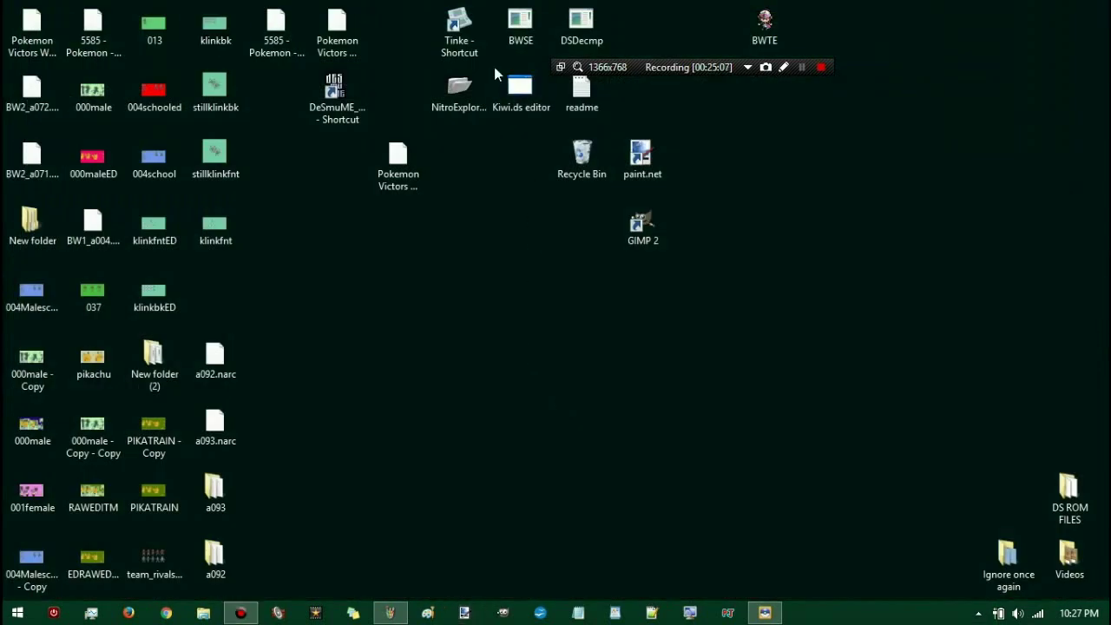
# Step: Open BWSE, enable Pokemon mode and load the BW1_a004.narc folder from New folder on the desktop
pyautogui.doubleClick(518, 44)
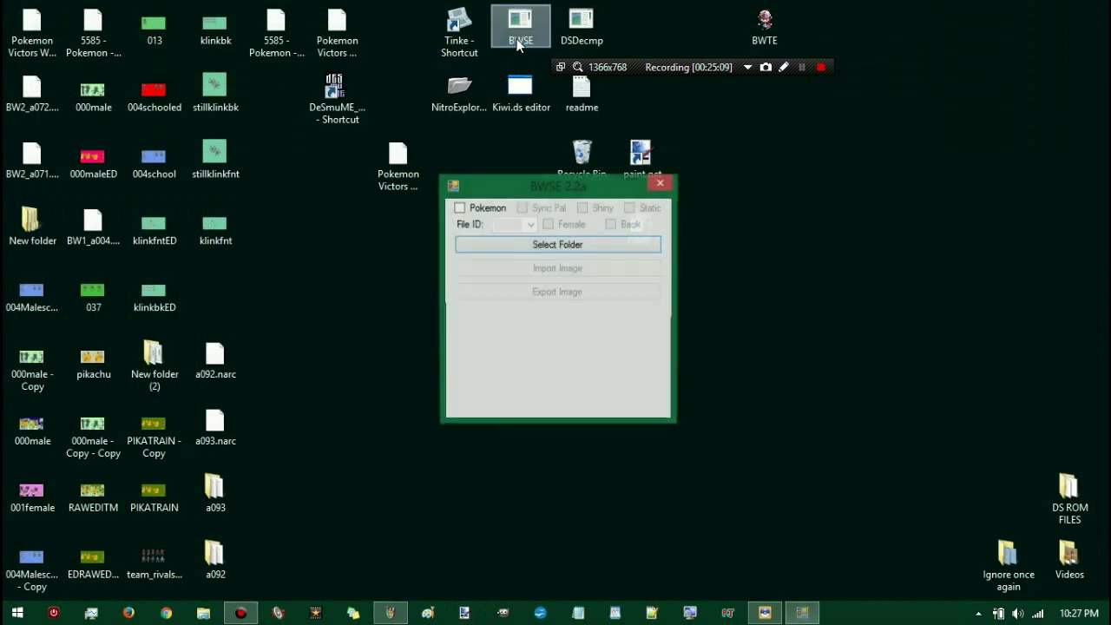
pyautogui.click(477, 210)
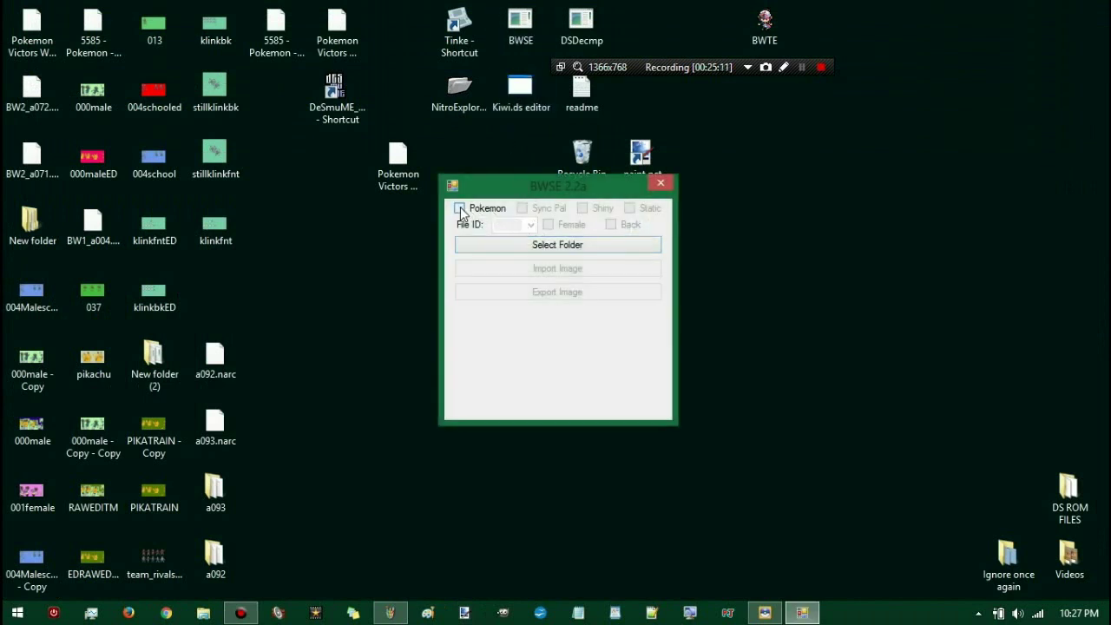
pyautogui.click(499, 247)
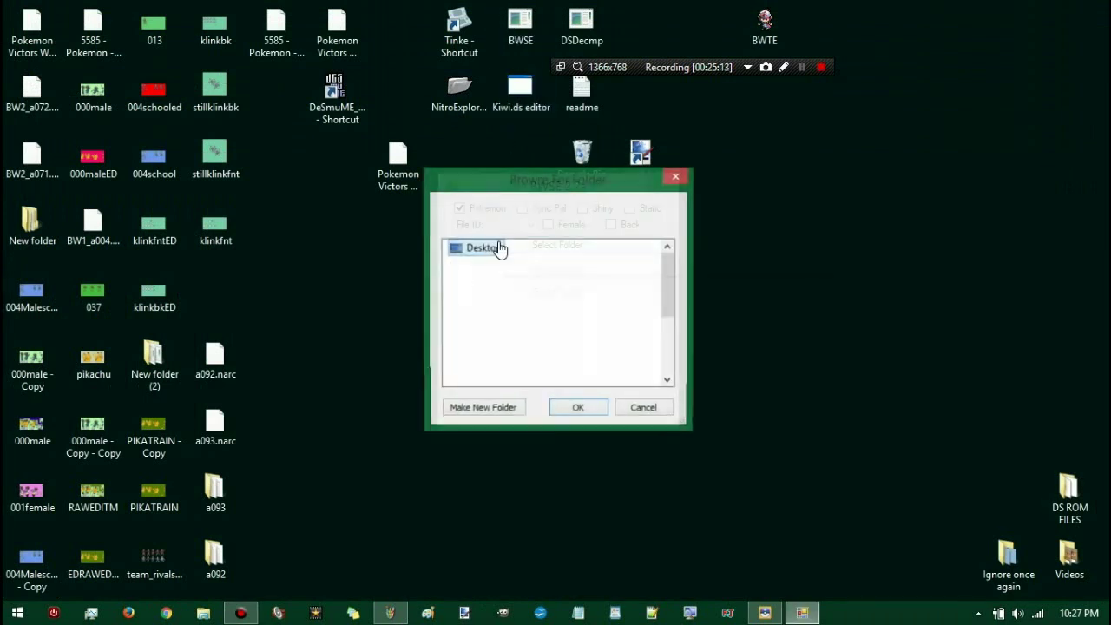
pyautogui.moveTo(667, 283); pyautogui.dragTo(663, 338)
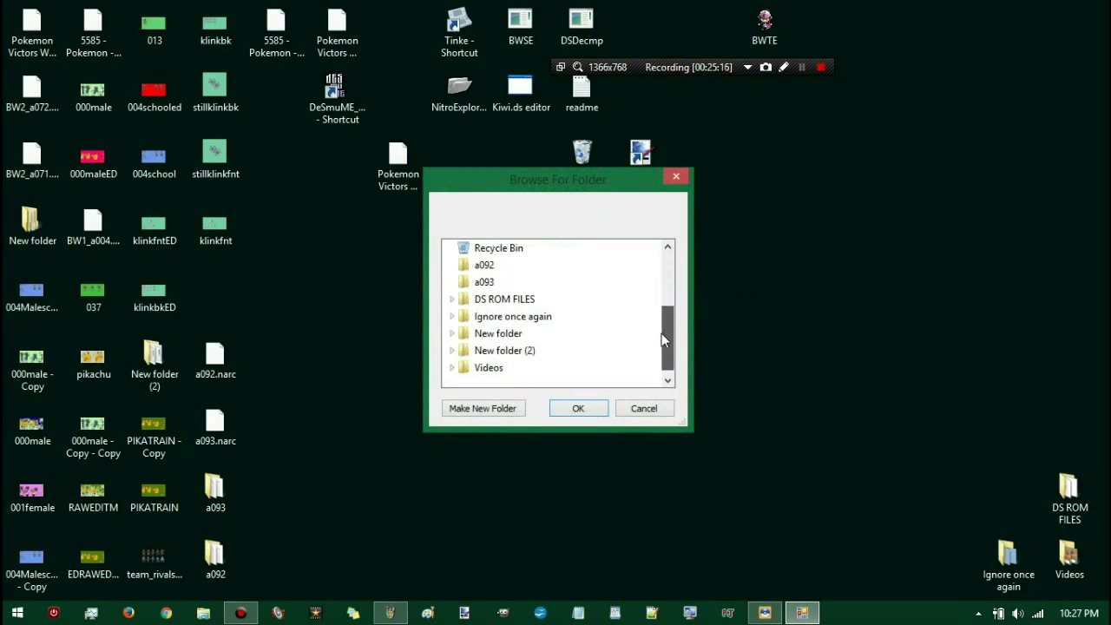
pyautogui.click(469, 335)
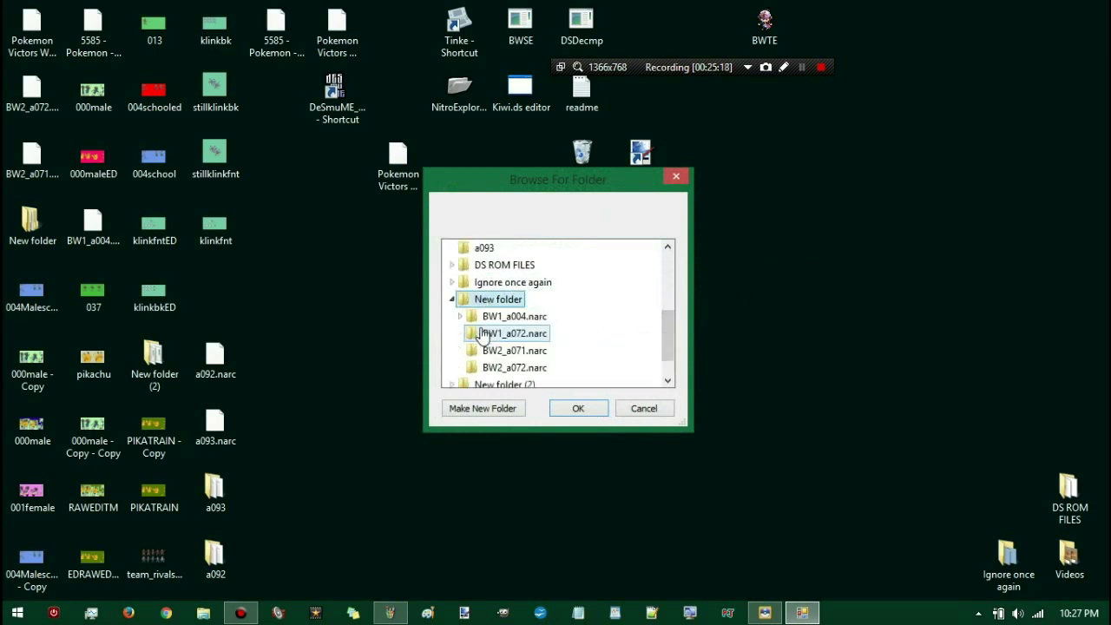
pyautogui.click(474, 318)
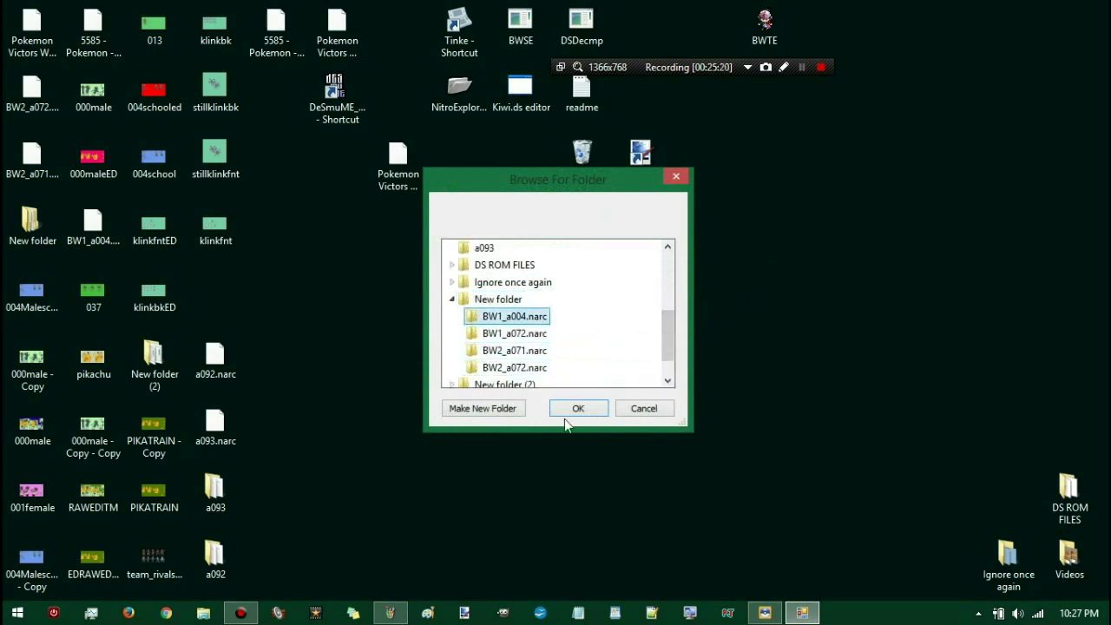
pyautogui.click(591, 408)
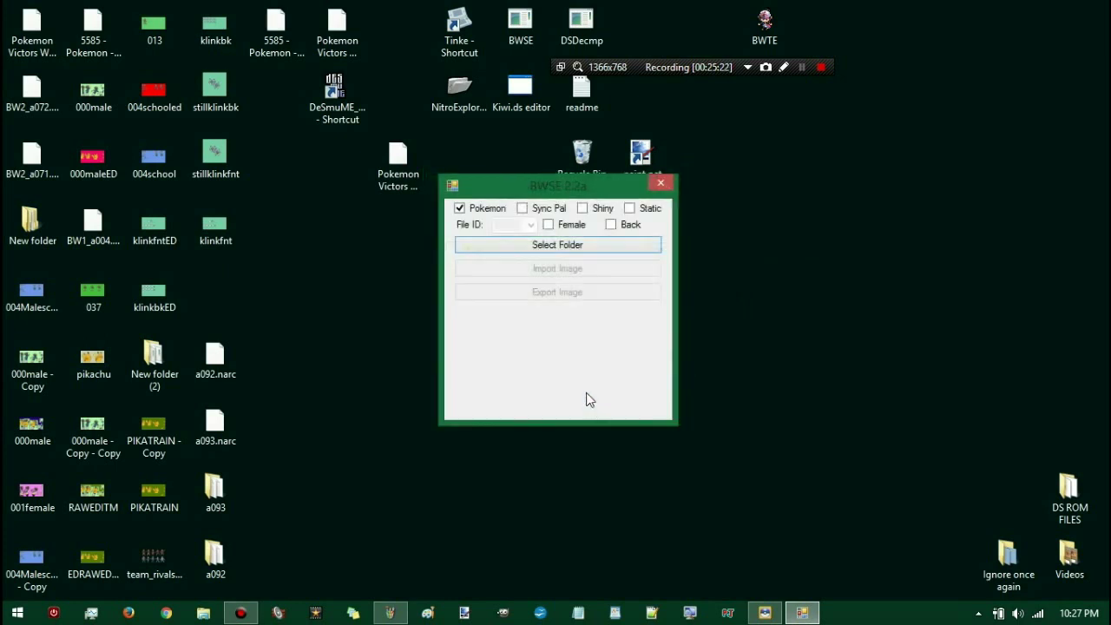
# Step: Choose file ID 599 and import the klinkfntED image as its front animation sheet
pyautogui.click(531, 224)
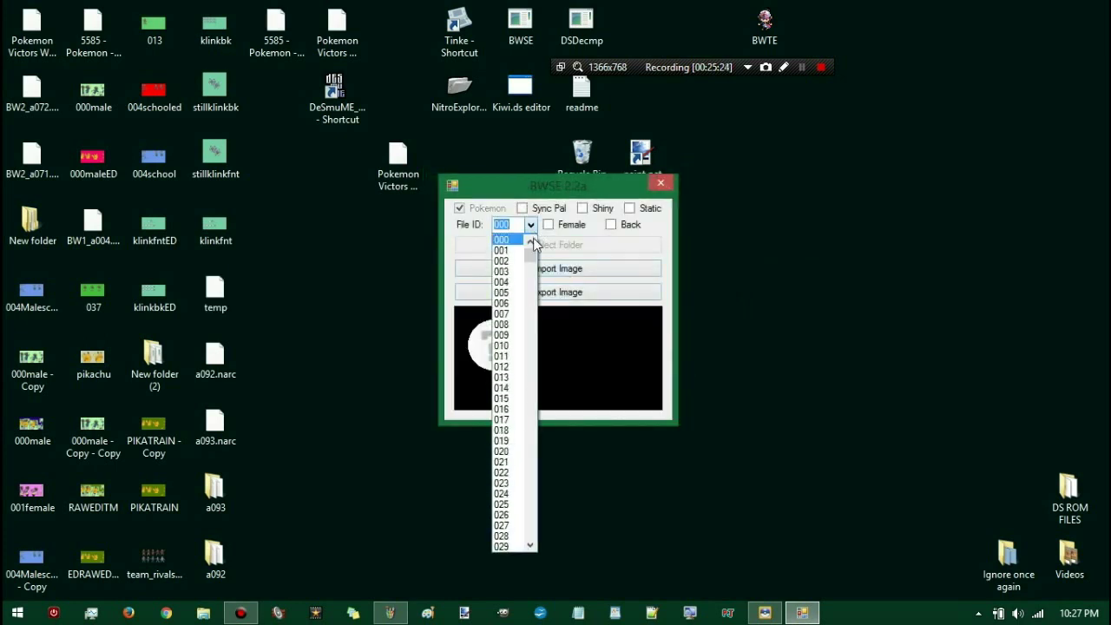
pyautogui.moveTo(532, 256); pyautogui.dragTo(531, 491)
pyautogui.click(503, 470)
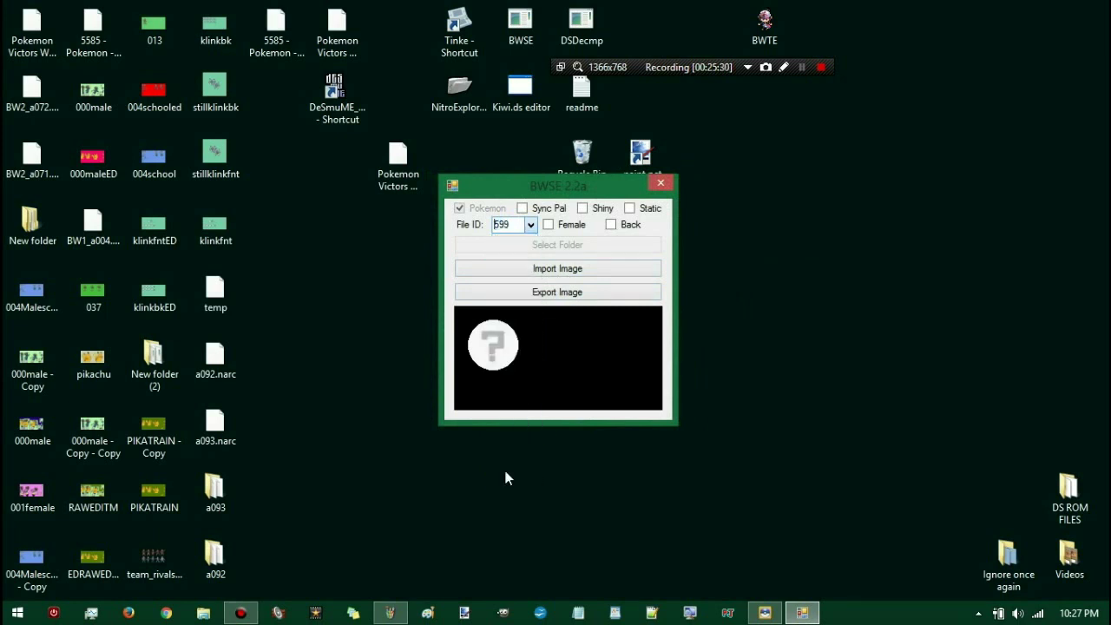
pyautogui.click(582, 273)
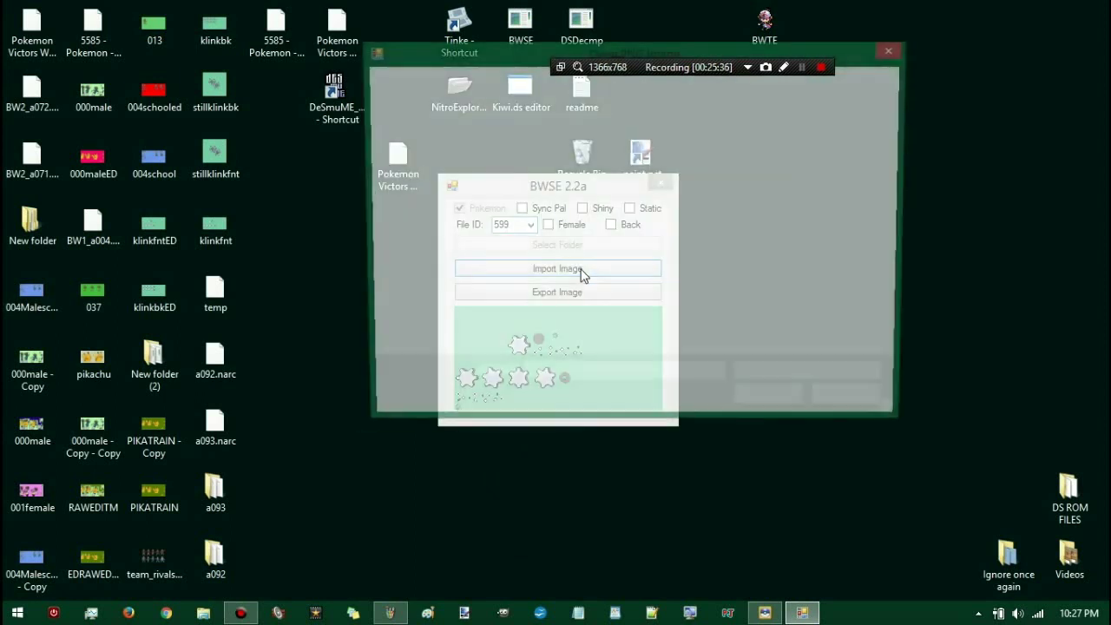
pyautogui.moveTo(898, 148); pyautogui.dragTo(898, 301)
pyautogui.doubleClick(558, 318)
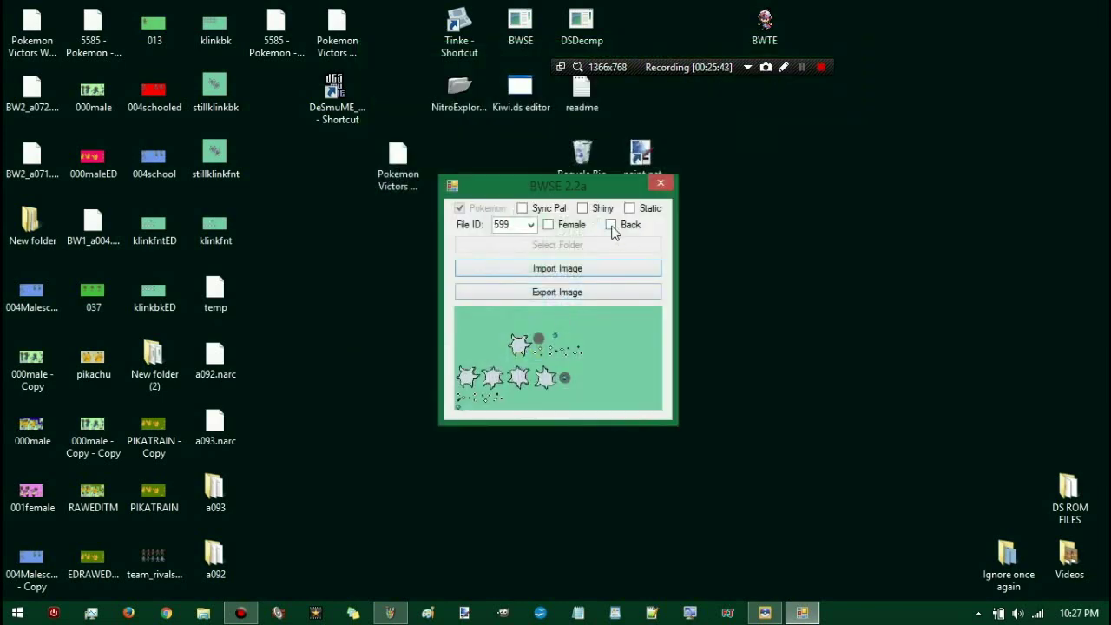
# Step: Switch to the back sprite of file 599 and import the klinkbkED image
pyautogui.click(611, 226)
pyautogui.click(591, 270)
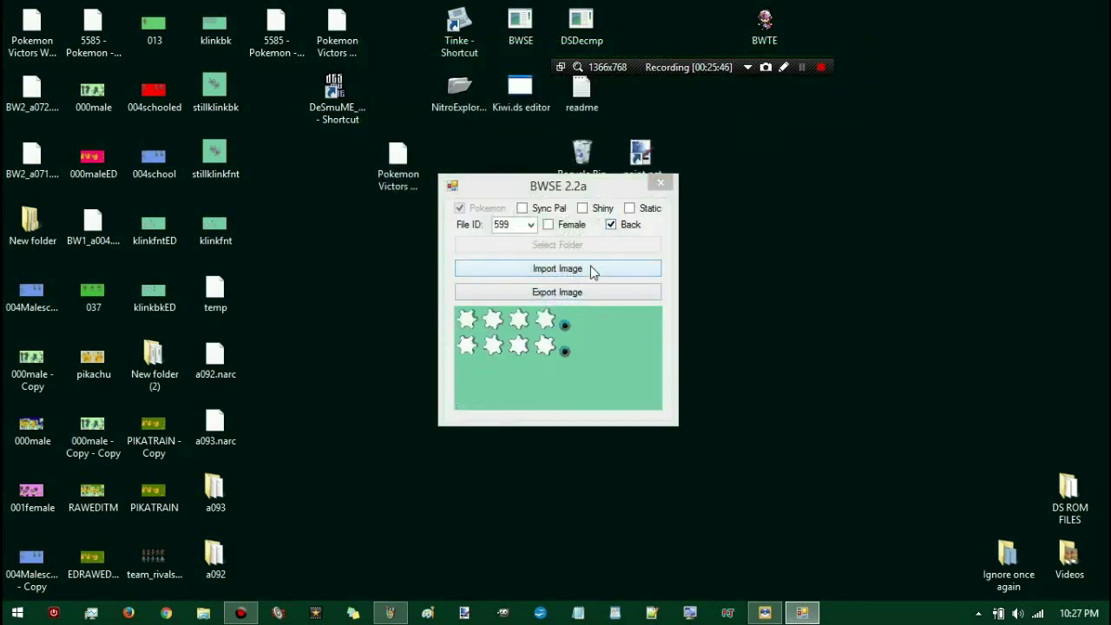
pyautogui.scroll(-2, 900, 196)
pyautogui.moveTo(901, 201); pyautogui.dragTo(892, 308)
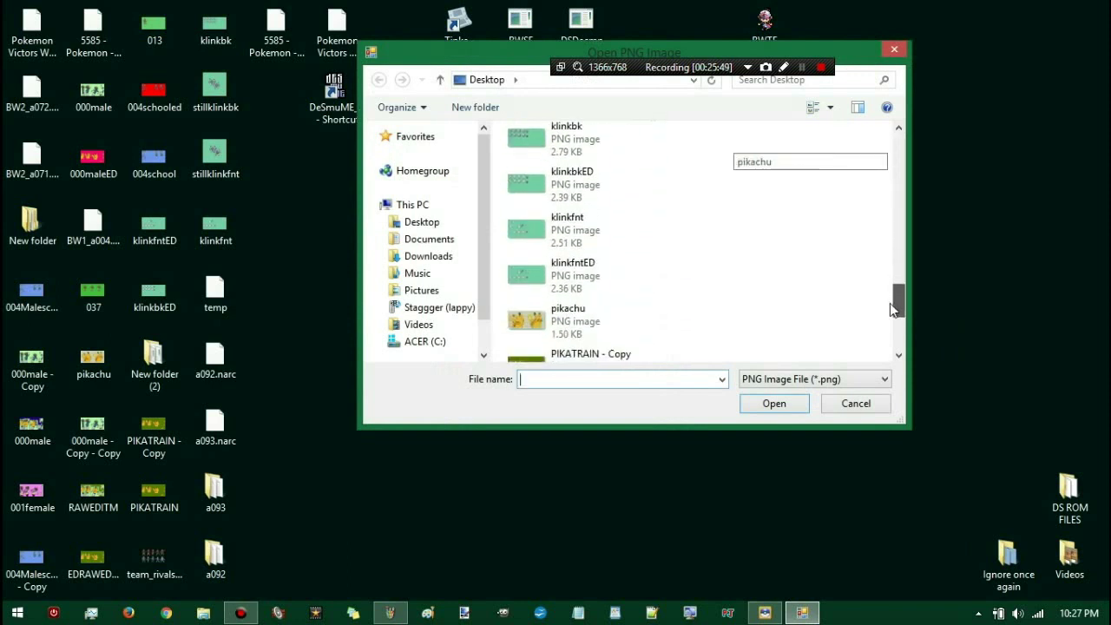
pyautogui.doubleClick(561, 184)
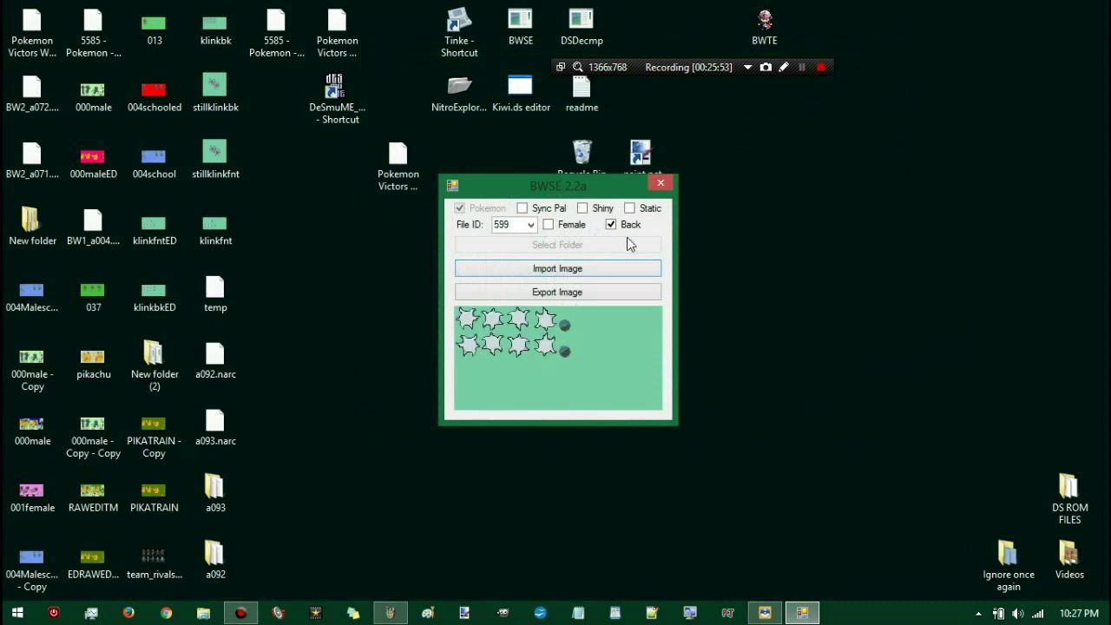
# Step: Turn on the Static option for the back sprite and leave the image import without choosing a file
pyautogui.click(631, 210)
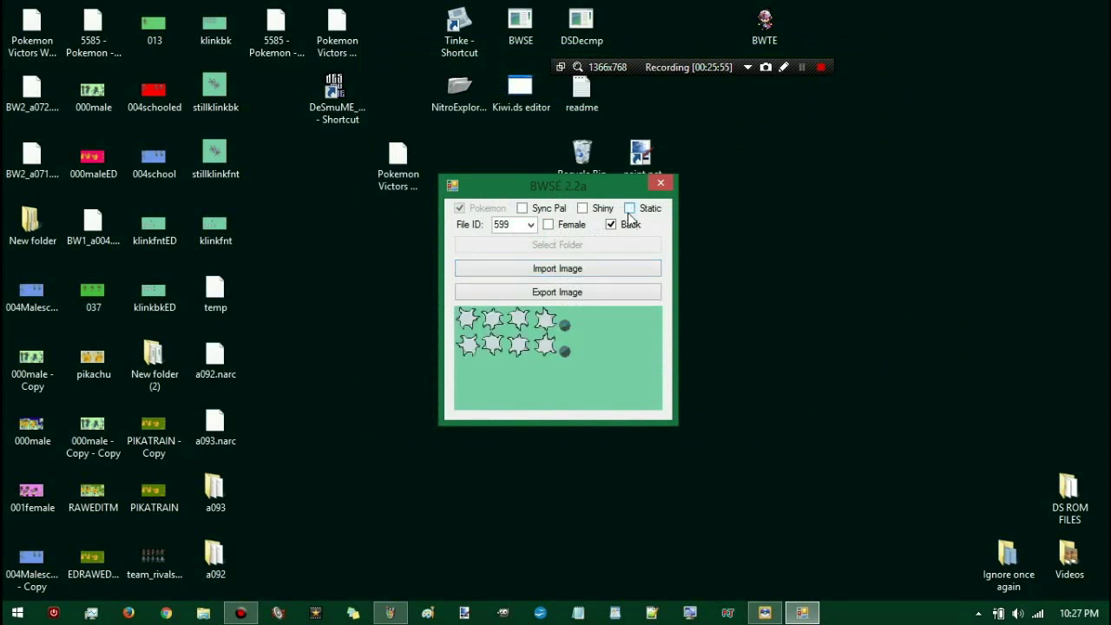
pyautogui.click(604, 267)
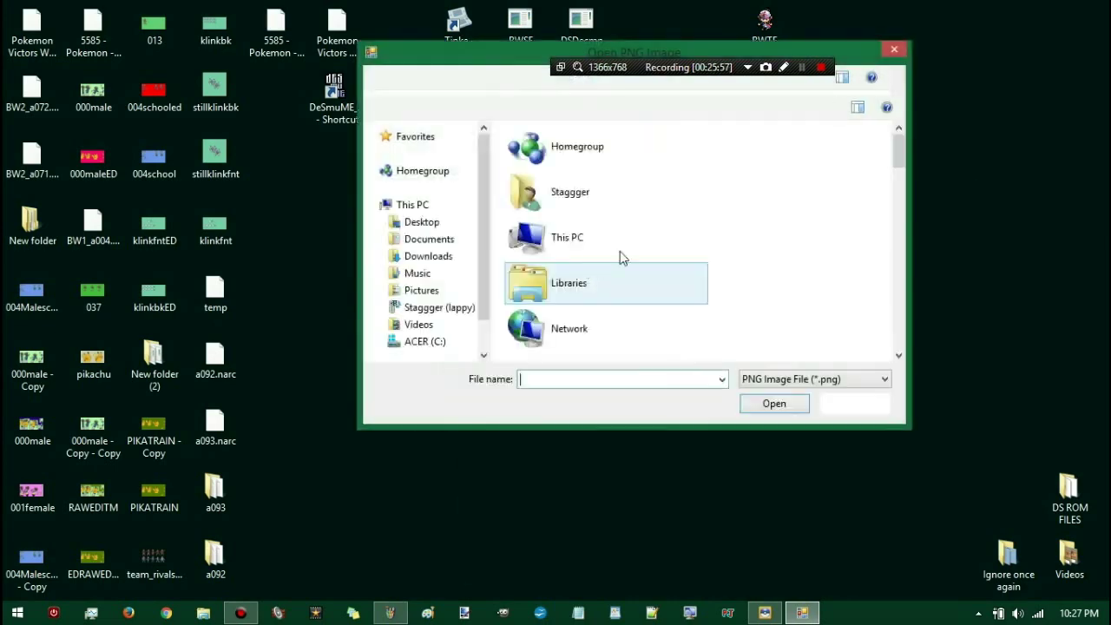
pyautogui.press('Escape')
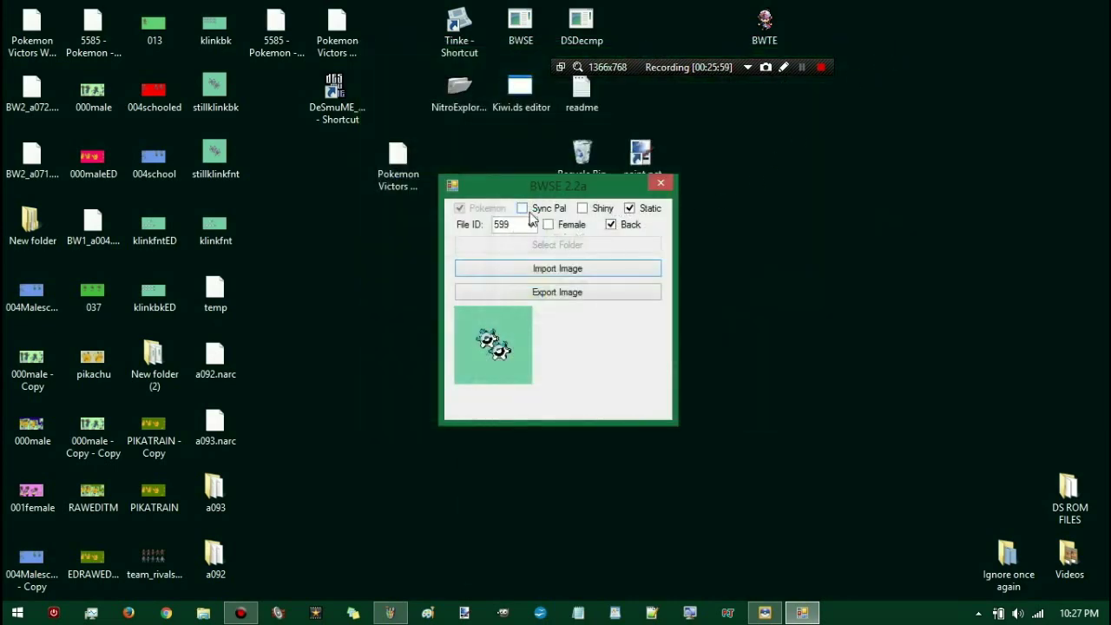
# Step: Turn on Sync Pal and import the stillklinkfnt image into the static back sprite of file 599
pyautogui.click(528, 212)
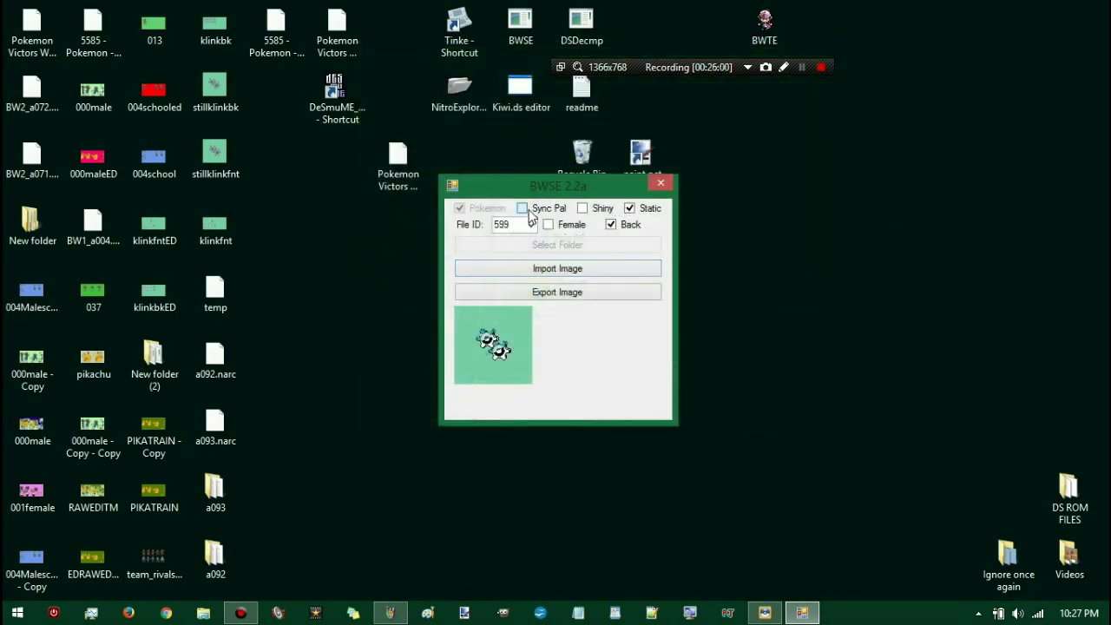
pyautogui.click(555, 271)
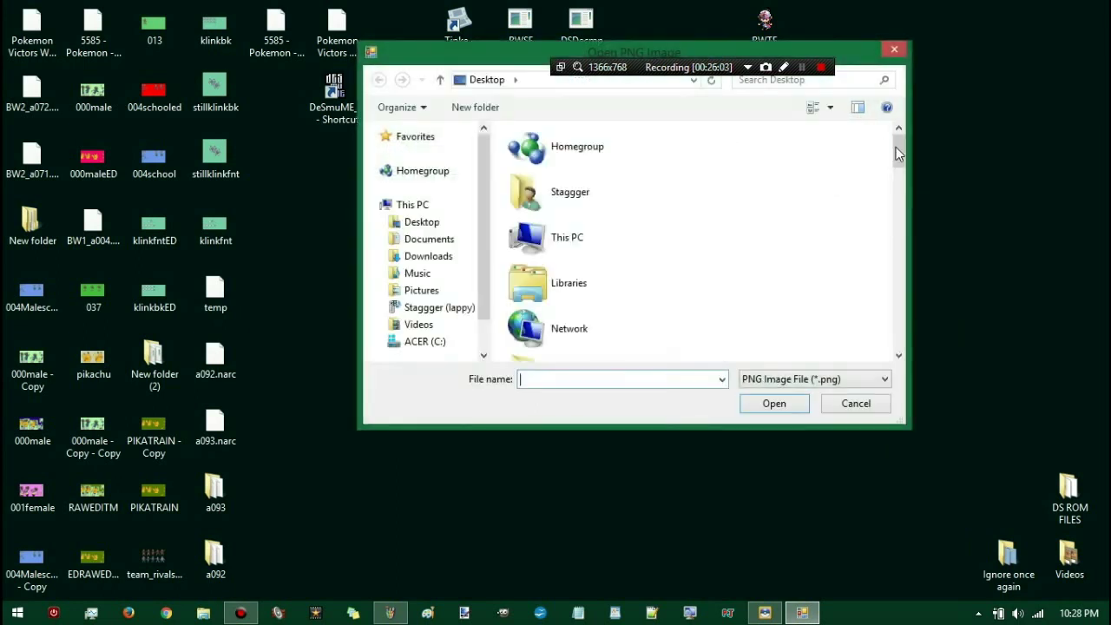
pyautogui.scroll(-10, 864, 251)
pyautogui.scroll(-3, 837, 297)
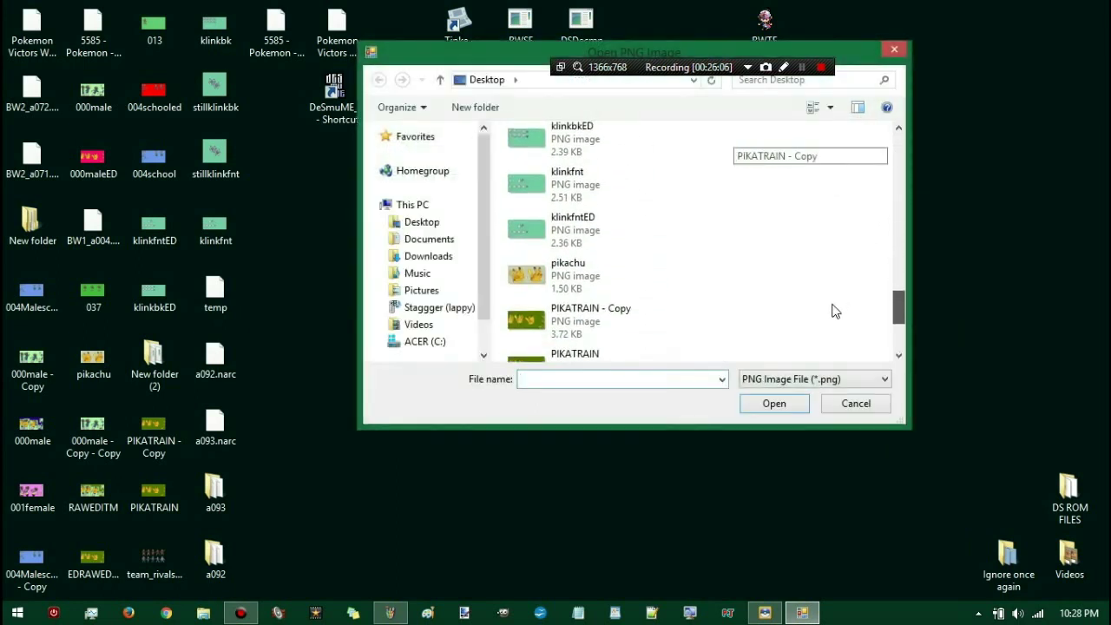
pyautogui.scroll(1, 831, 304)
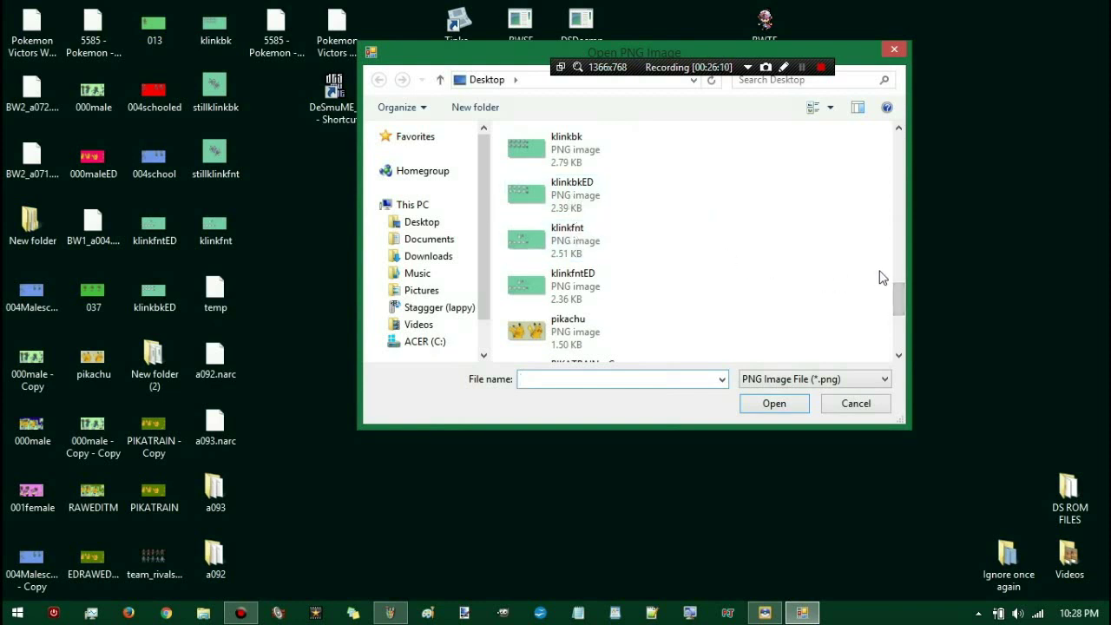
pyautogui.moveTo(897, 303); pyautogui.dragTo(897, 325)
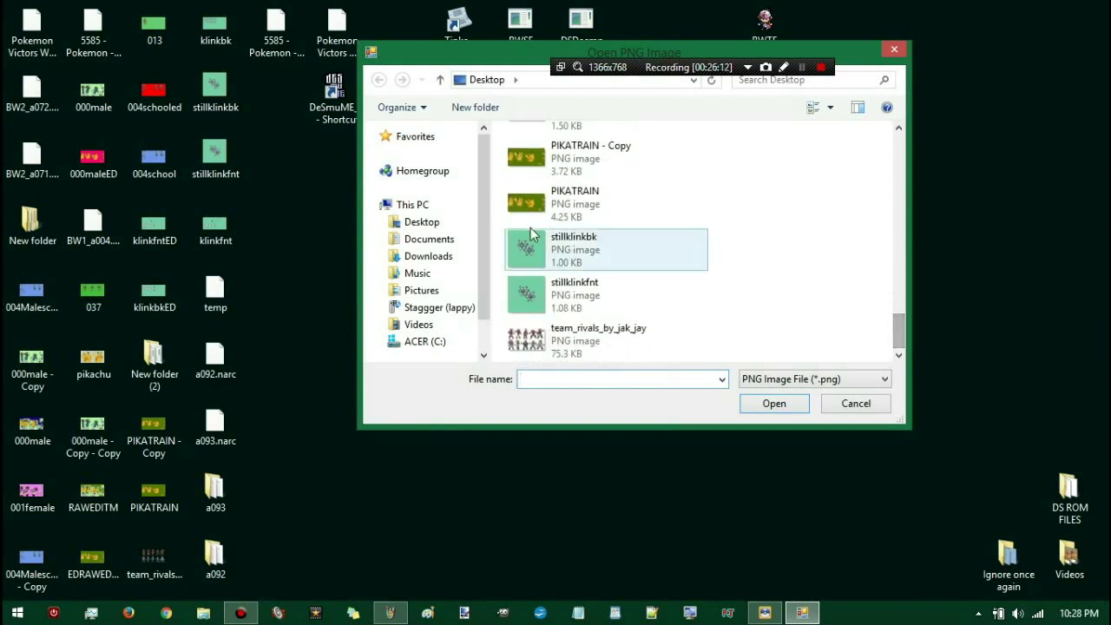
pyautogui.moveTo(517, 58)
pyautogui.mouseDown()
pyautogui.moveTo(568, 391)
pyautogui.moveTo(517, 57)
pyautogui.mouseUp()
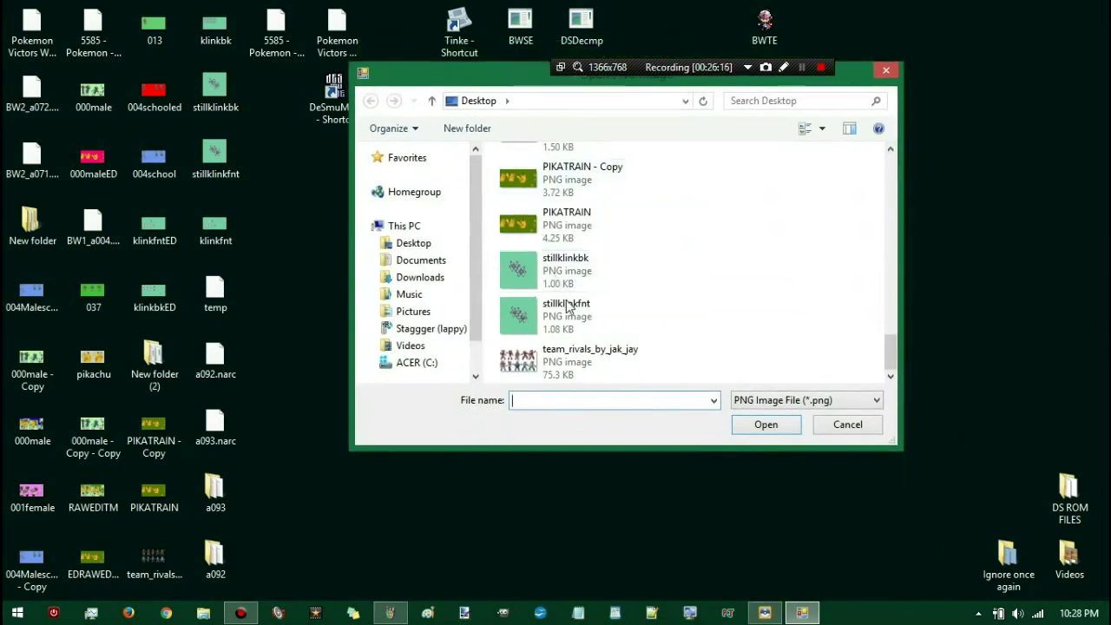
pyautogui.doubleClick(569, 306)
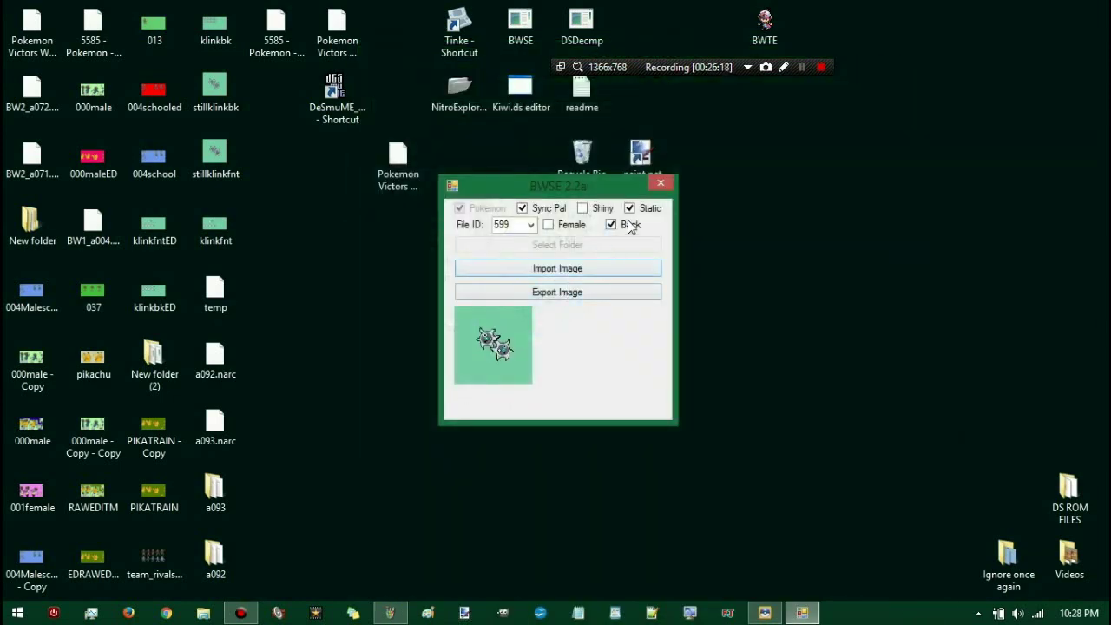
# Step: Switch to the front sprite of file 599, import stillklinkfnt as its static image and turn Static off
pyautogui.click(598, 268)
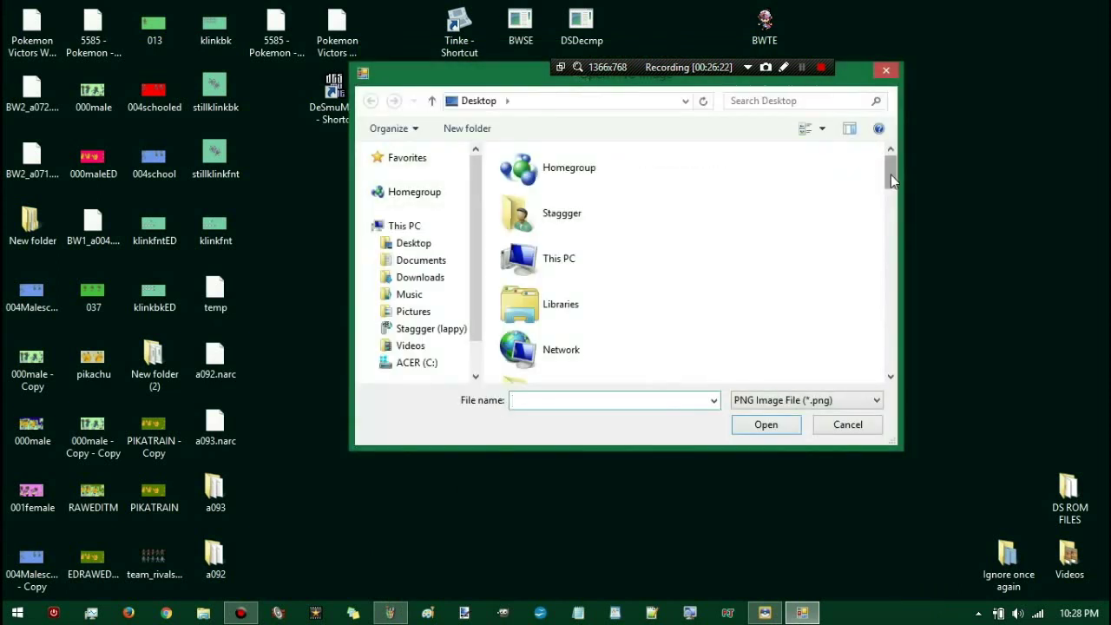
pyautogui.moveTo(890, 173); pyautogui.dragTo(867, 362)
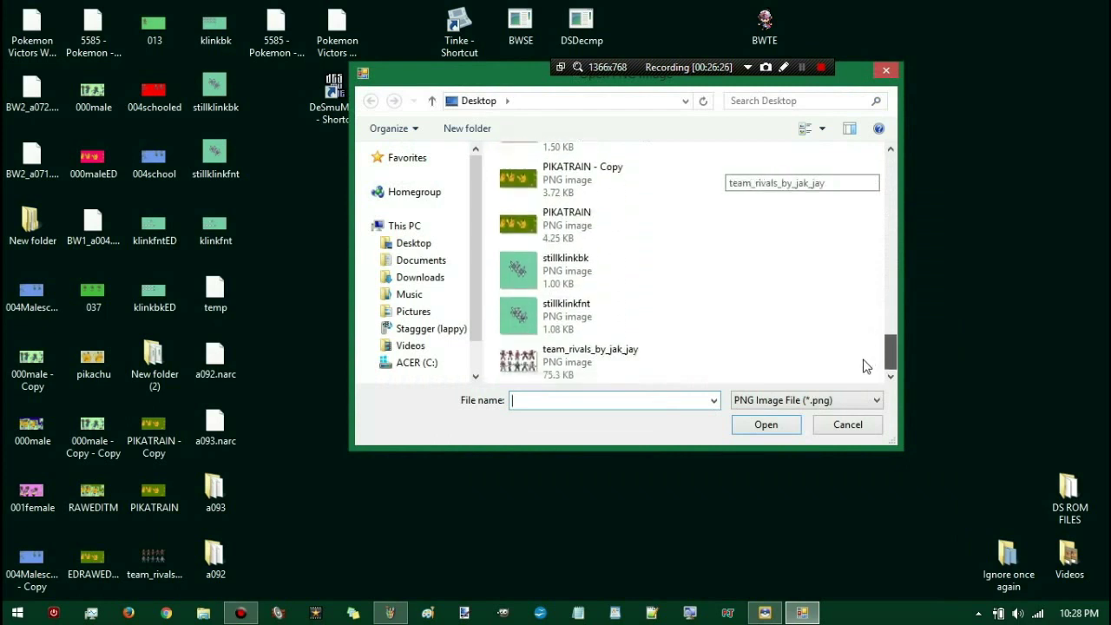
pyautogui.doubleClick(655, 327)
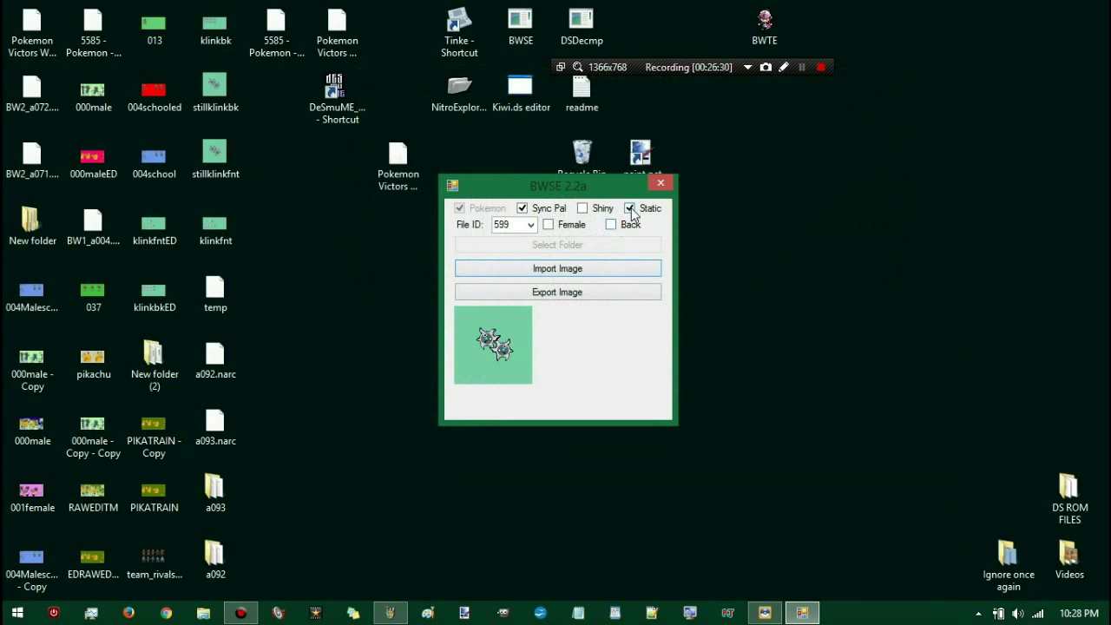
pyautogui.click(630, 208)
# Step: Import the klinkbkED image into the front animation sheet
pyautogui.click(614, 269)
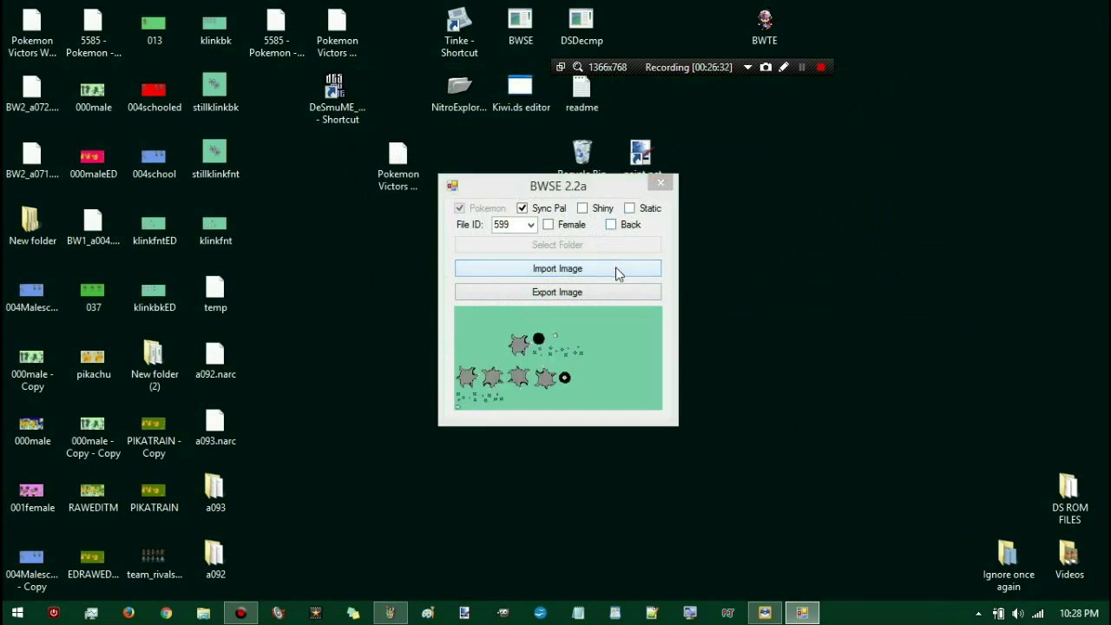
pyautogui.moveTo(890, 178); pyautogui.dragTo(875, 338)
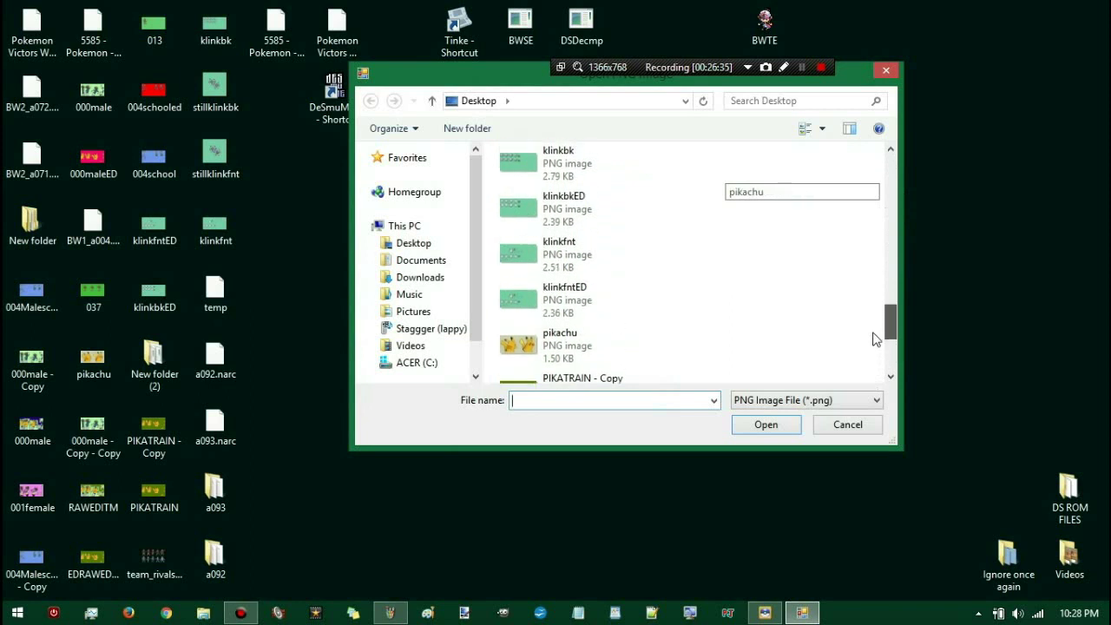
pyautogui.doubleClick(548, 206)
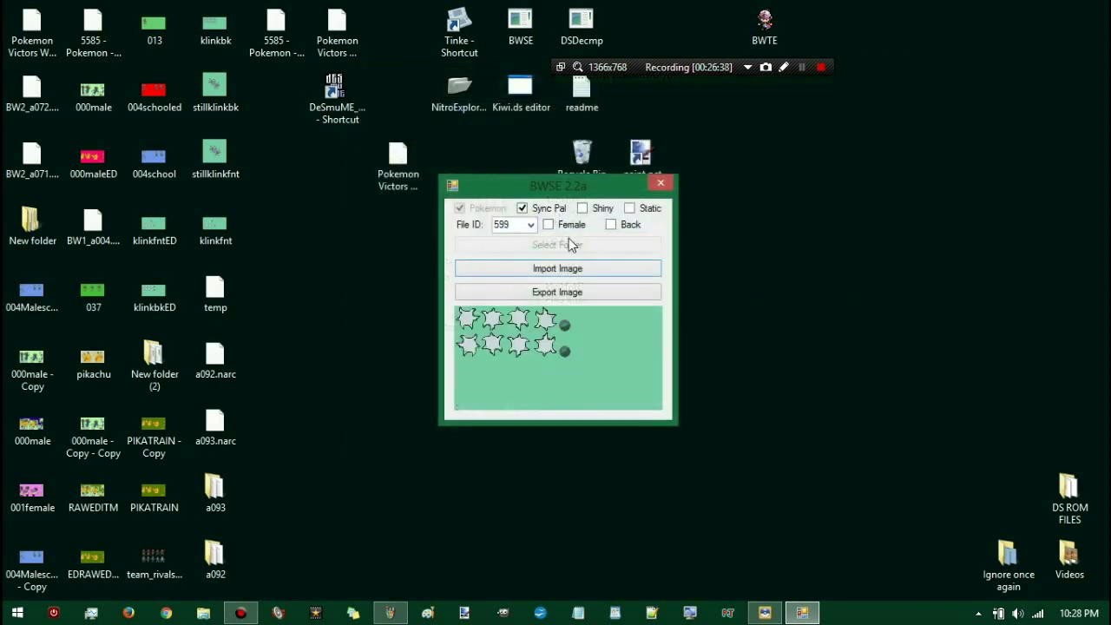
# Step: Replace the front animation sheet of file 599 with the klinkfntED image
pyautogui.click(603, 269)
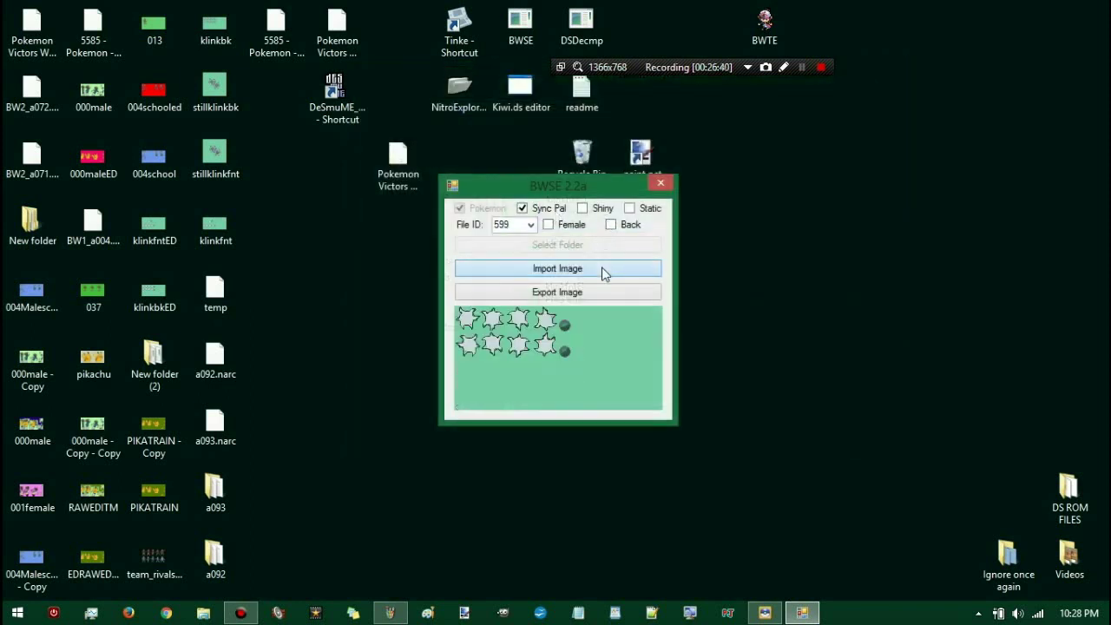
pyautogui.moveTo(888, 183); pyautogui.dragTo(853, 309)
pyautogui.doubleClick(626, 326)
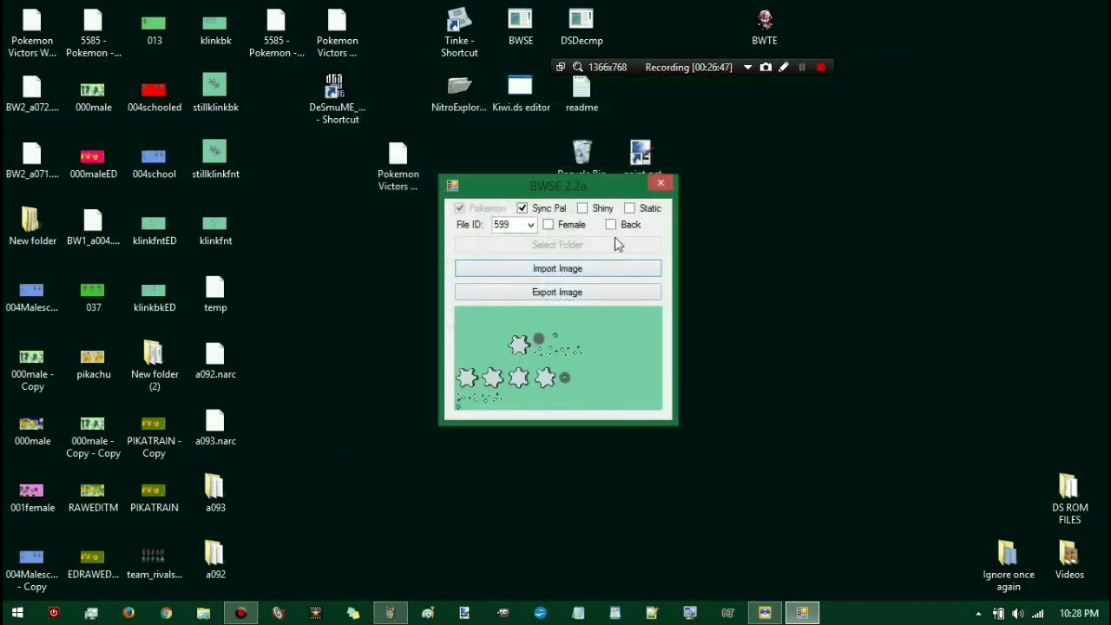
# Step: Check the back sheet, enable both Static and Back, and import stillklinkbk as the static back sprite
pyautogui.click(619, 228)
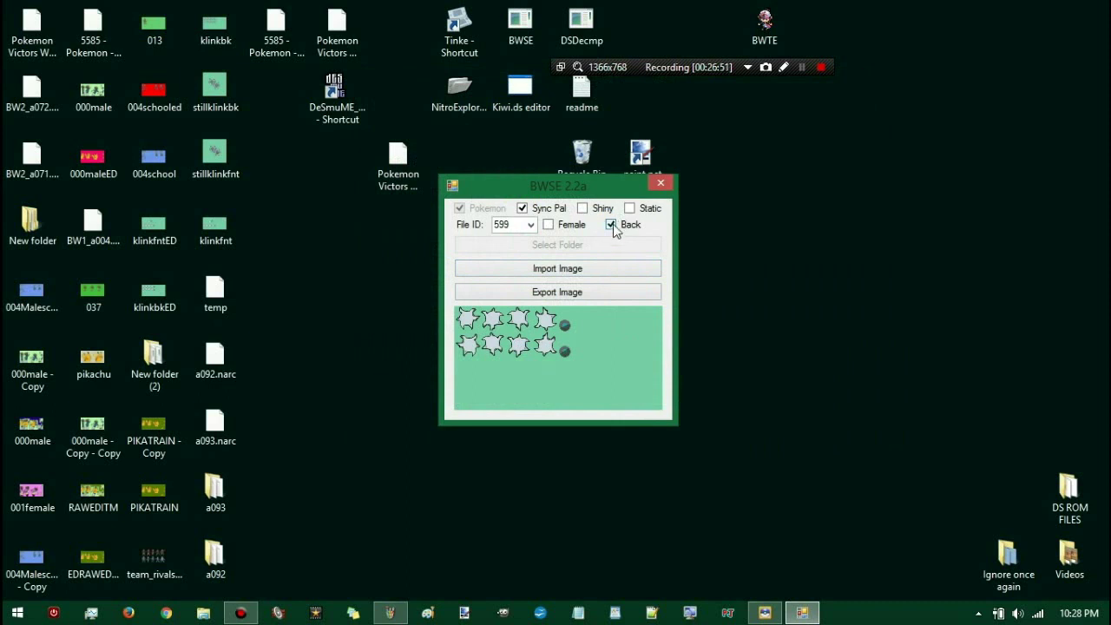
pyautogui.click(613, 228)
pyautogui.click(631, 211)
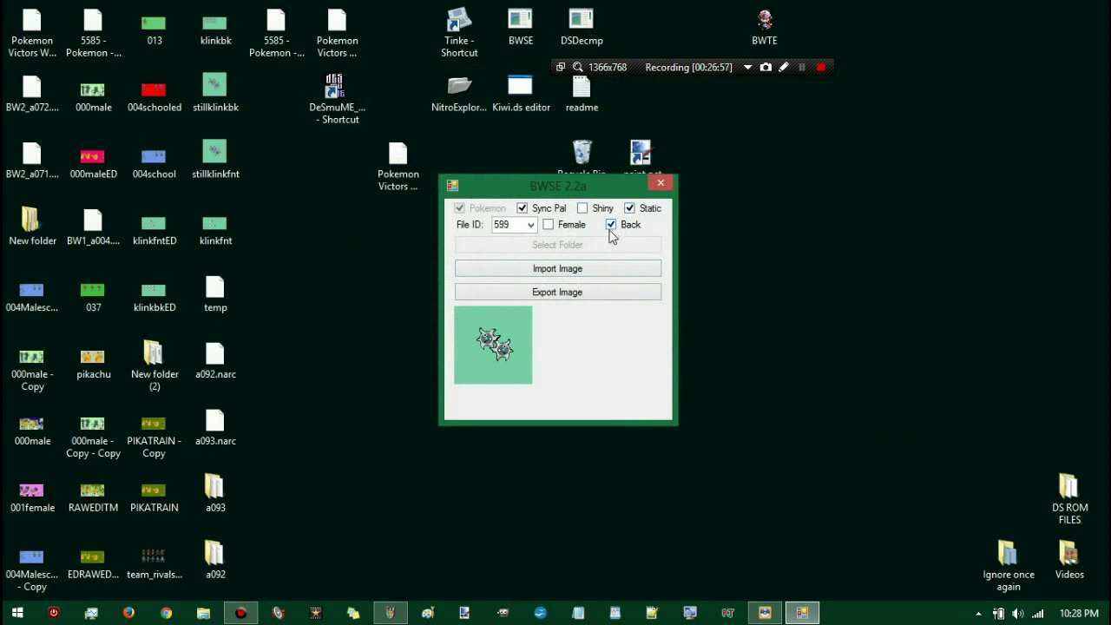
pyautogui.click(595, 269)
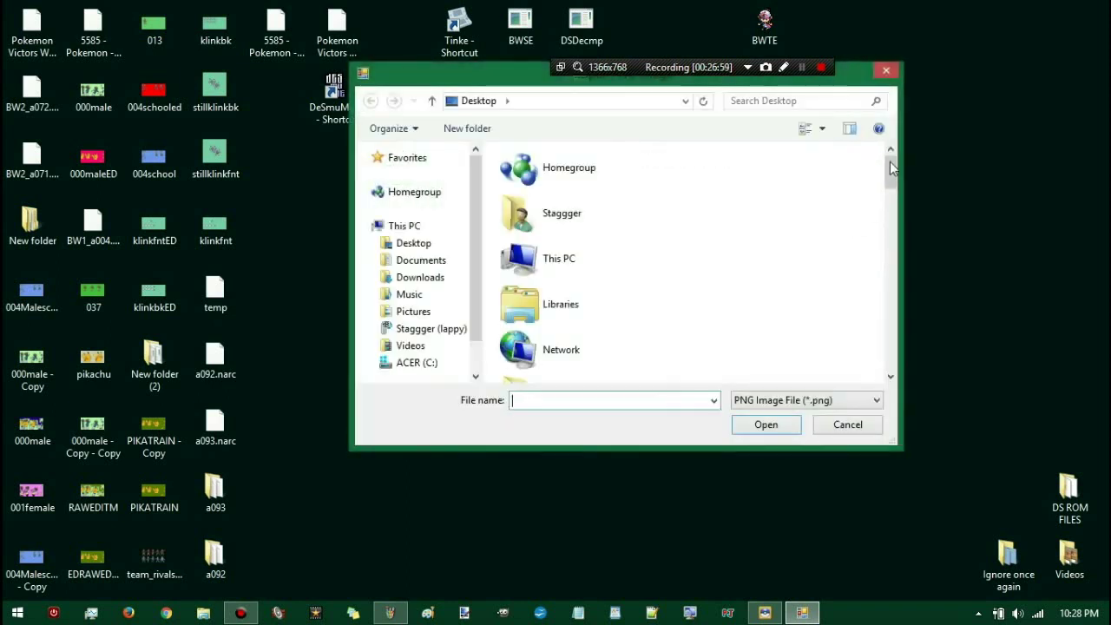
pyautogui.moveTo(890, 174); pyautogui.dragTo(874, 349)
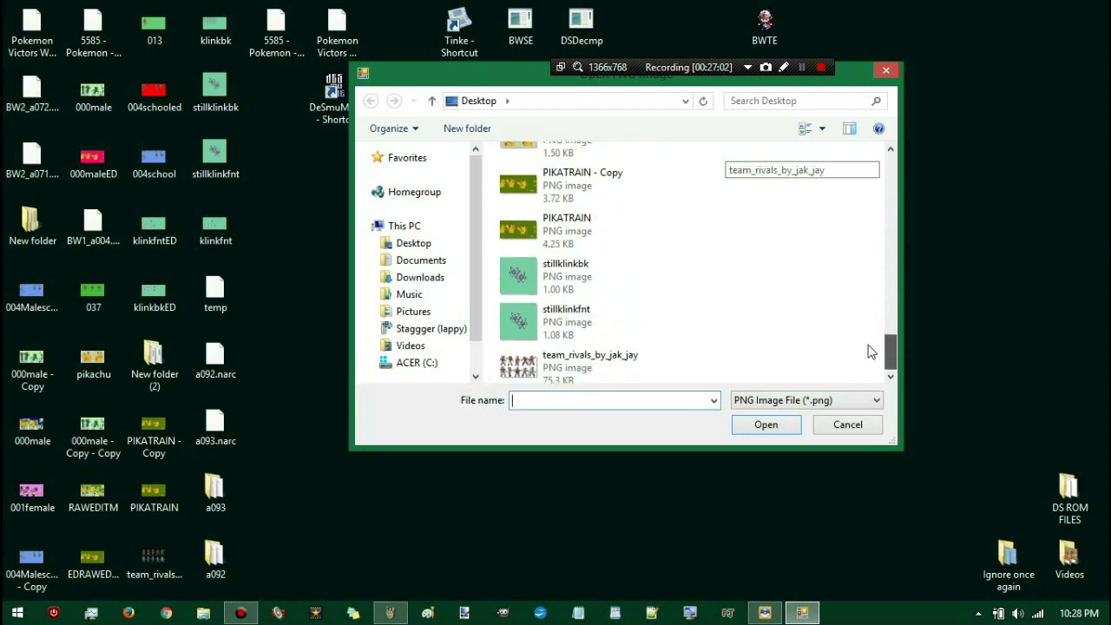
pyautogui.doubleClick(662, 276)
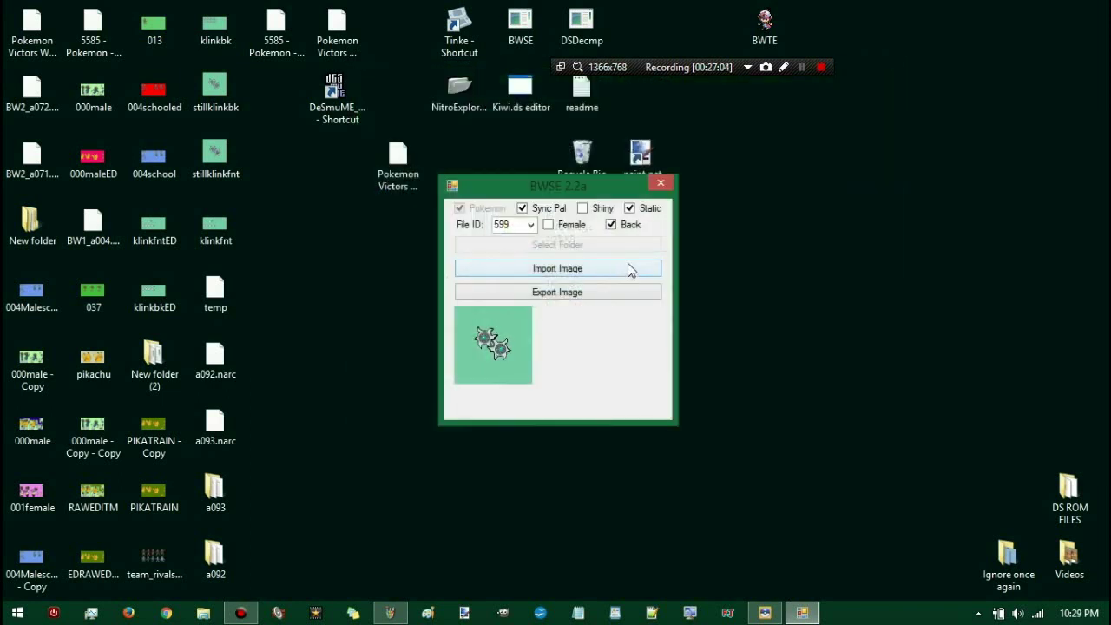
# Step: Review the front and back animation sheets of file 599 with Static turned off
pyautogui.click(612, 225)
pyautogui.click(632, 210)
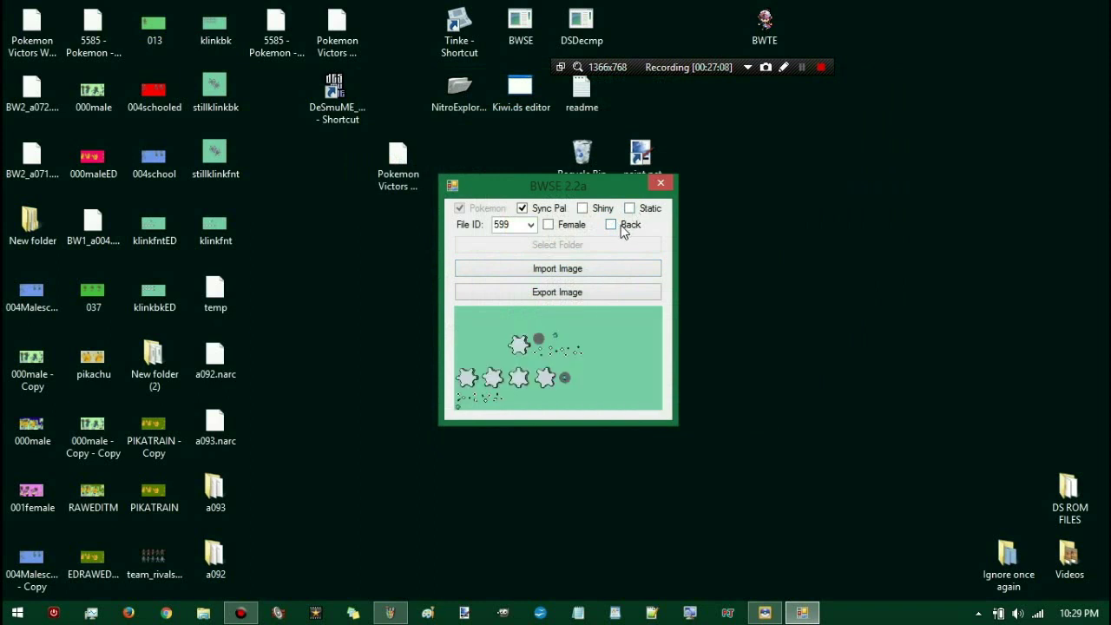
pyautogui.click(612, 226)
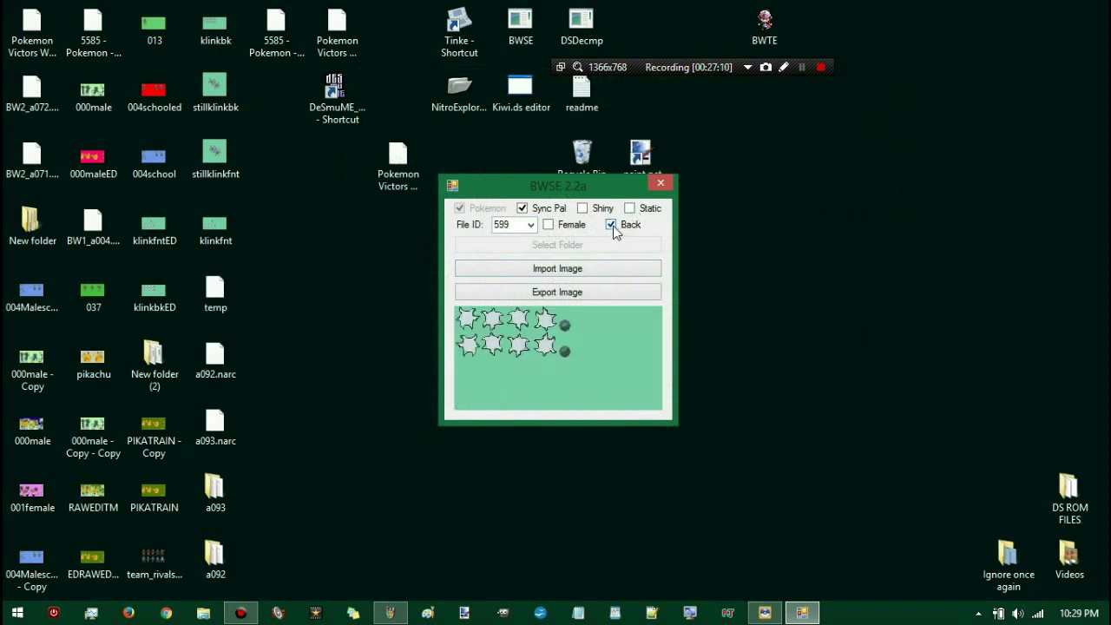
# Step: Close BWSE and open the Kiwi.ds editor from the desktop
pyautogui.click(663, 185)
pyautogui.click(477, 109)
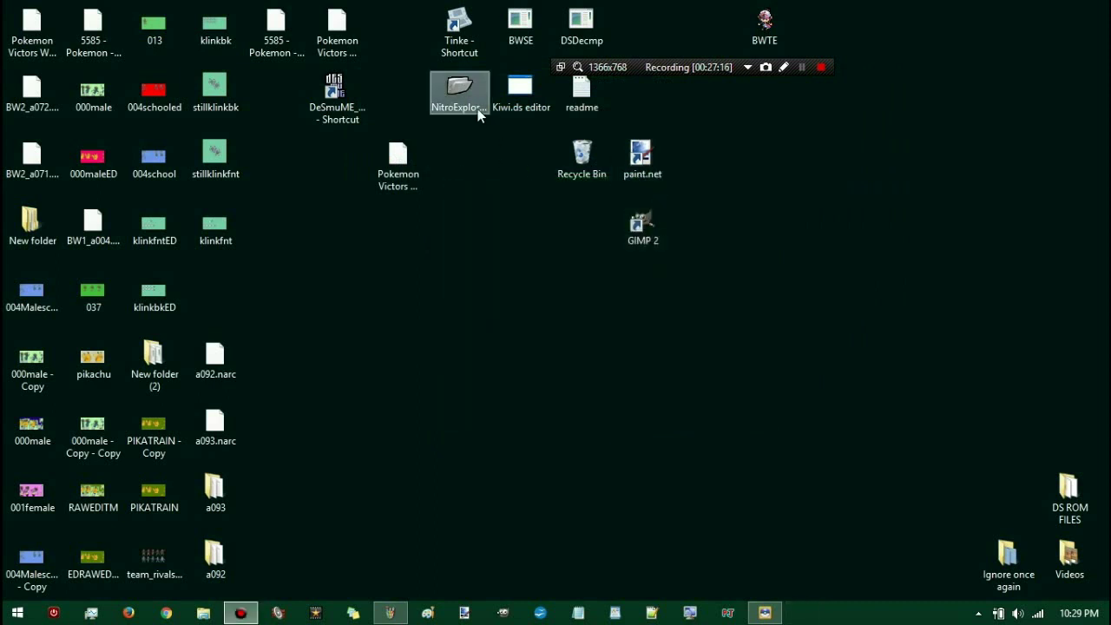
pyautogui.doubleClick(521, 85)
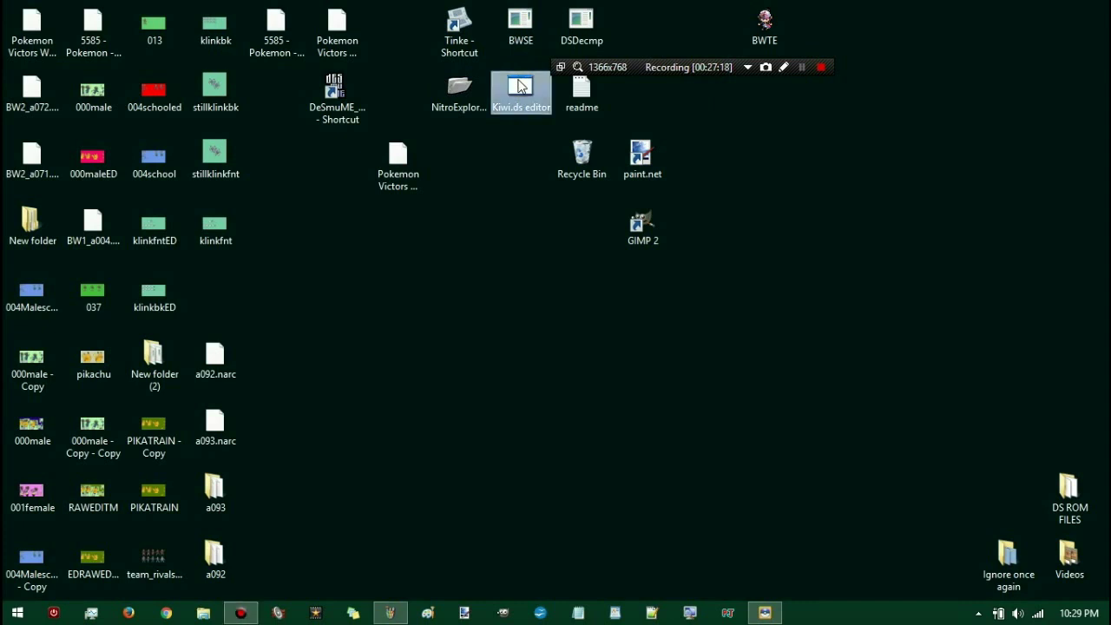
pyautogui.click(127, 139)
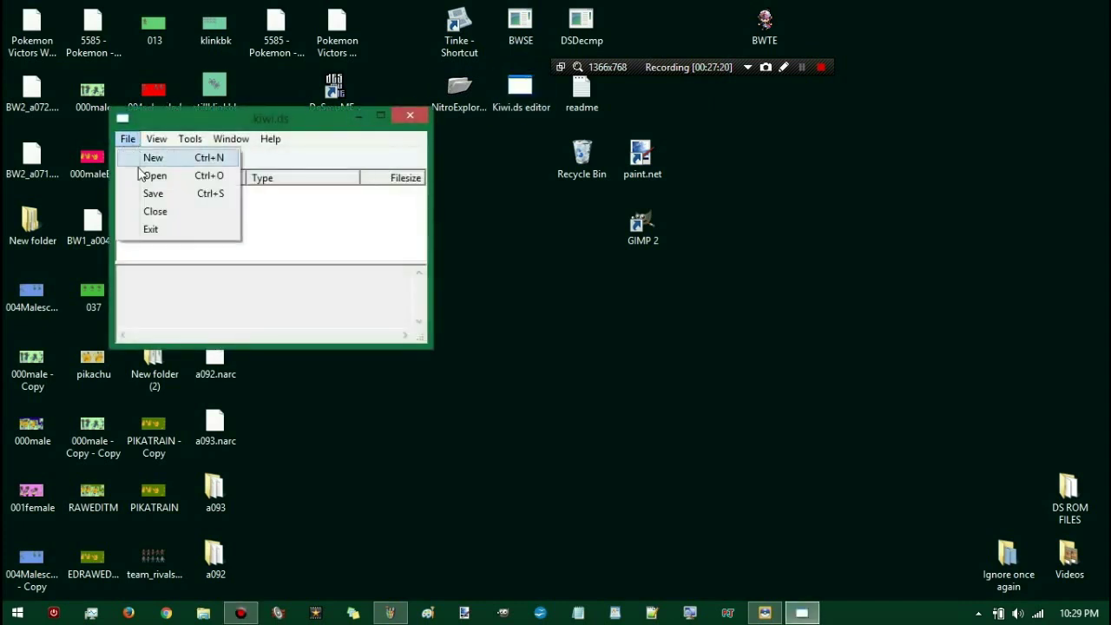
pyautogui.click(148, 175)
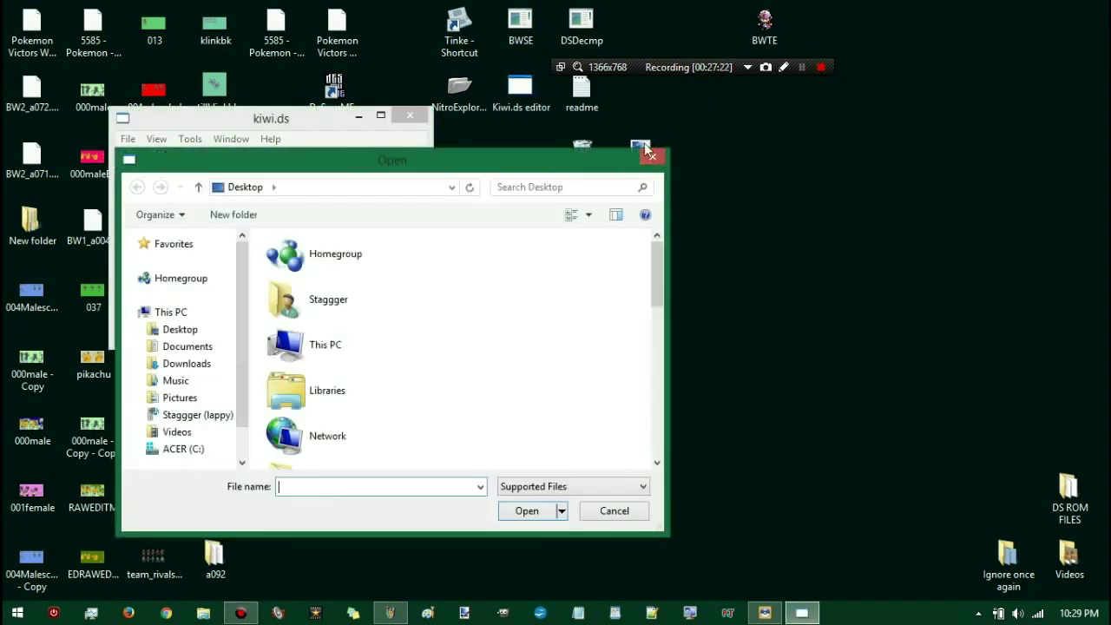
pyautogui.click(652, 158)
# Step: Start a new NARC file with the BW1_a004.narc folder inside New folder as its source folder
pyautogui.click(188, 139)
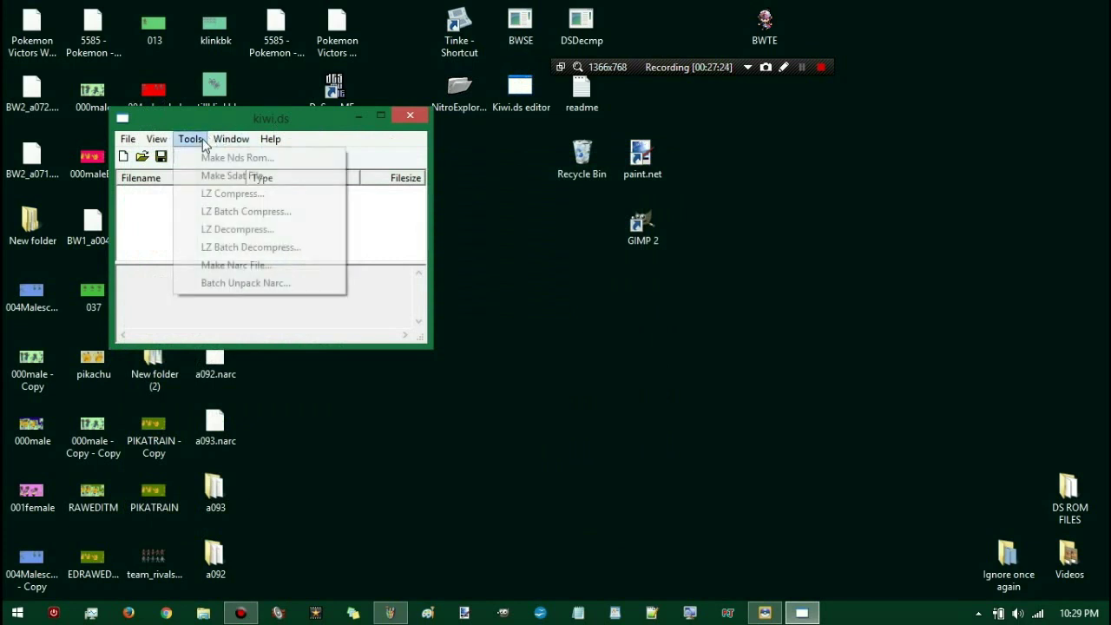
pyautogui.click(201, 264)
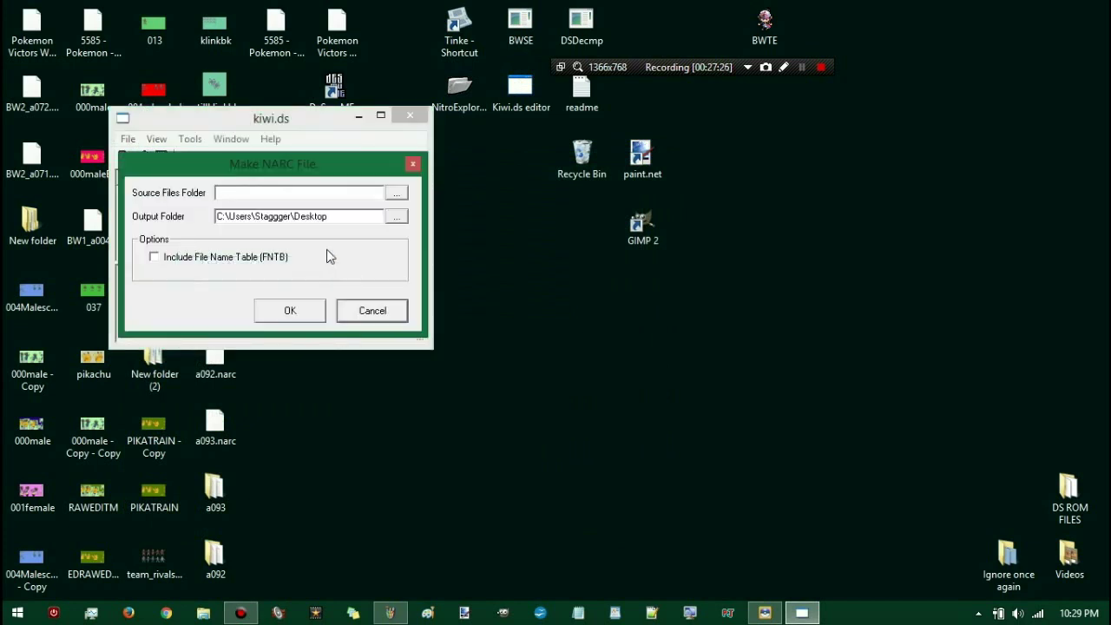
pyautogui.click(396, 193)
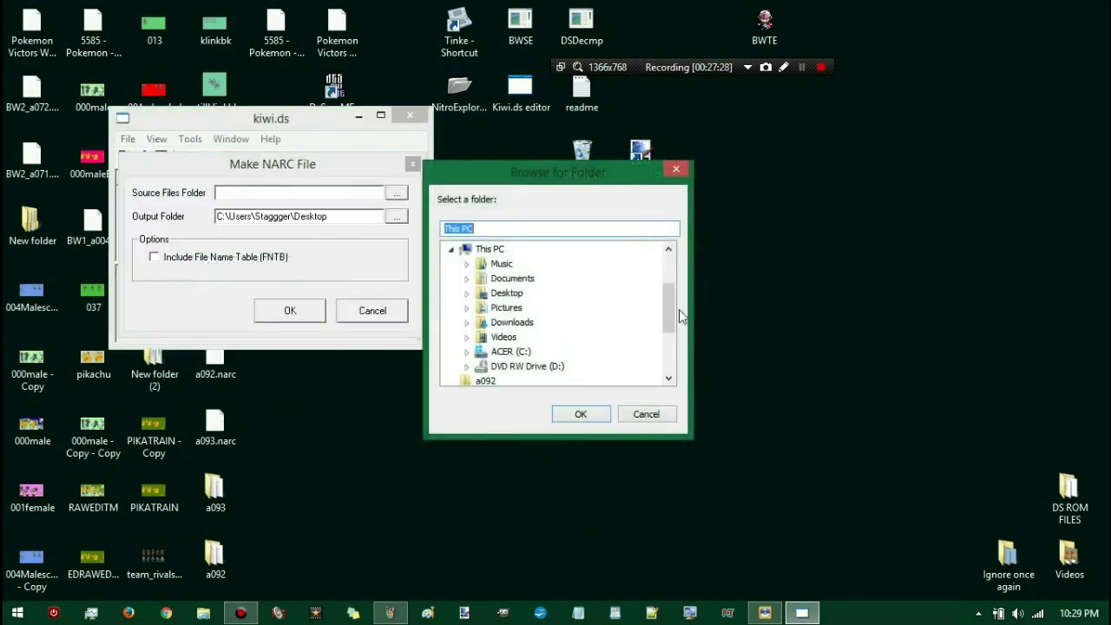
pyautogui.moveTo(673, 316); pyautogui.dragTo(673, 356)
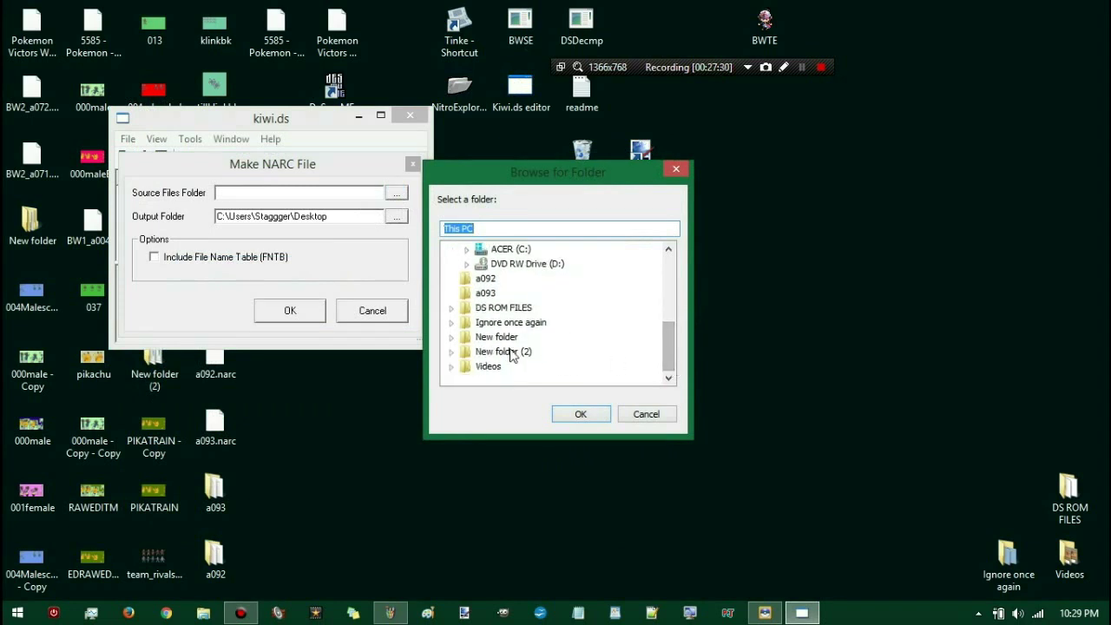
pyautogui.click(499, 337)
pyautogui.click(451, 337)
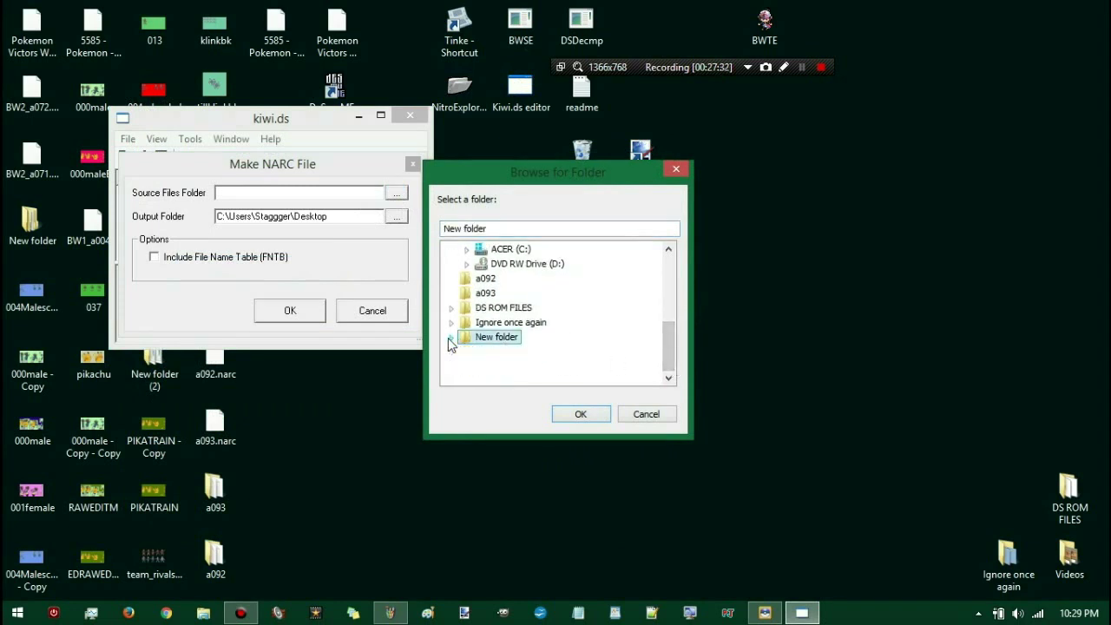
pyautogui.click(507, 328)
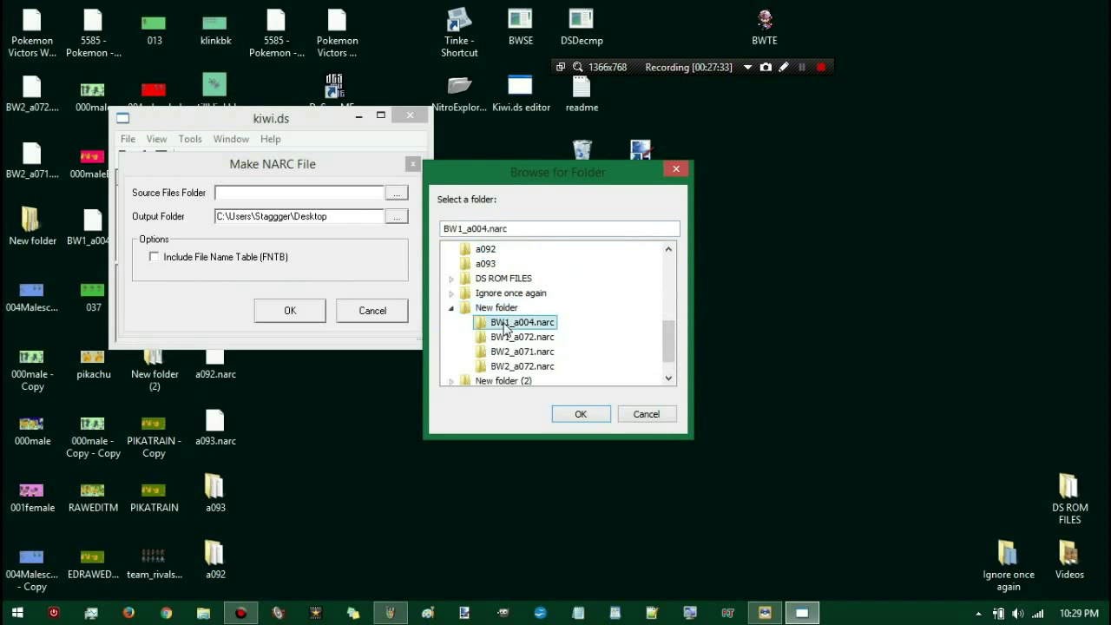
pyautogui.click(581, 414)
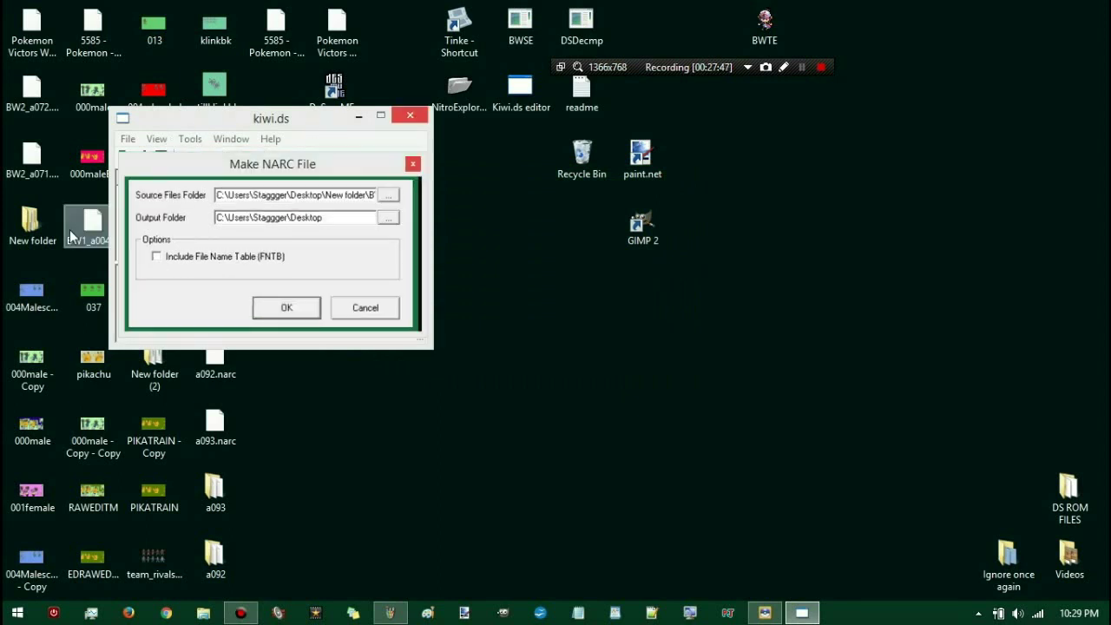
# Step: Move the old BW1_a004.narc file from the desktop to the Recycle Bin
pyautogui.moveTo(522, 208); pyautogui.dragTo(519, 243)
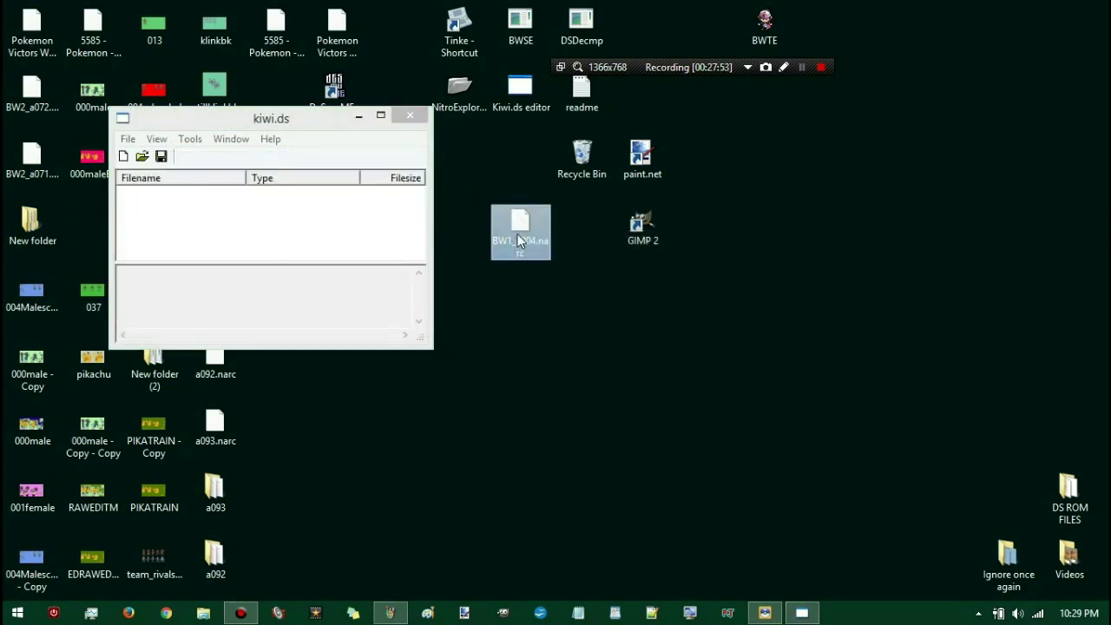
pyautogui.moveTo(543, 240); pyautogui.dragTo(582, 156)
# Step: Make a NARC file on the Desktop from the BW1_a004.narc folder inside New folder, and close kiwi.ds
pyautogui.click(189, 139)
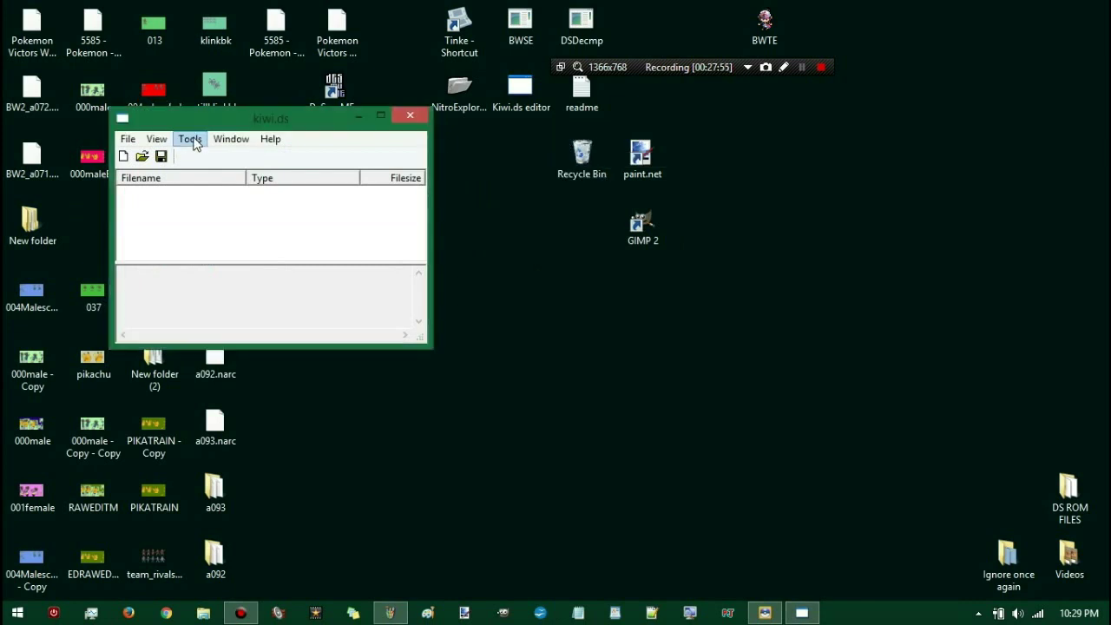
pyautogui.click(227, 265)
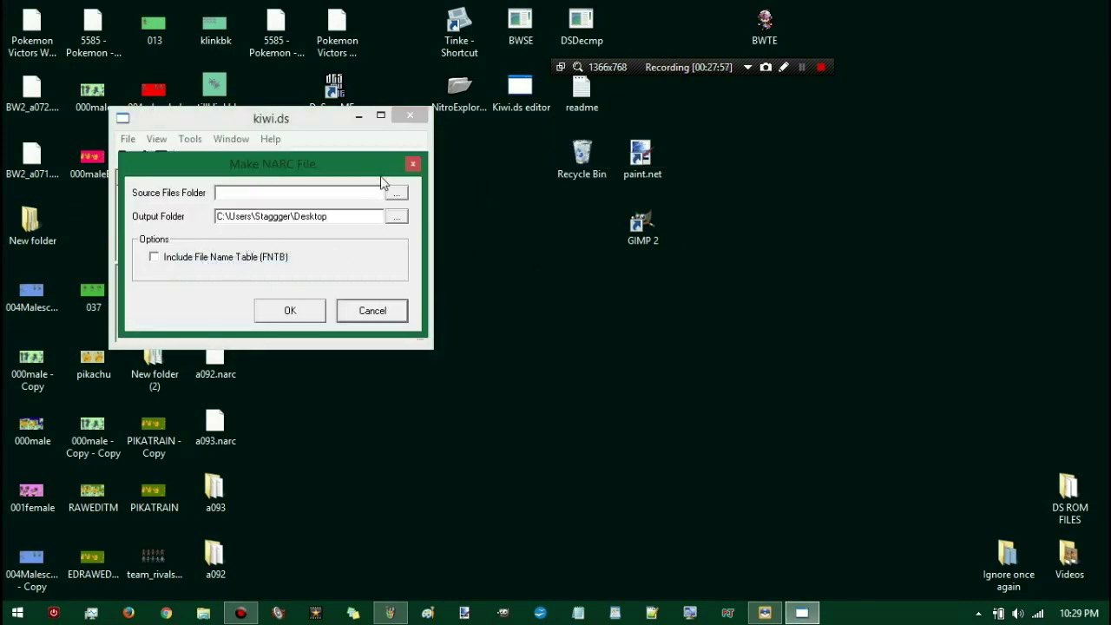
pyautogui.click(397, 193)
pyautogui.scroll(-3, 608, 330)
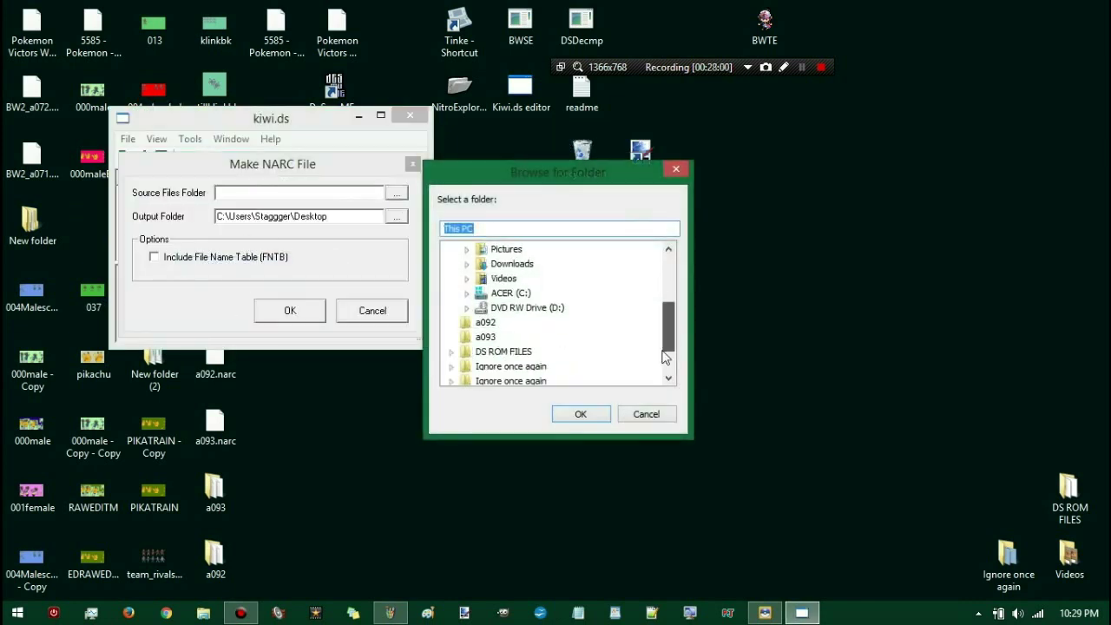
pyautogui.click(476, 337)
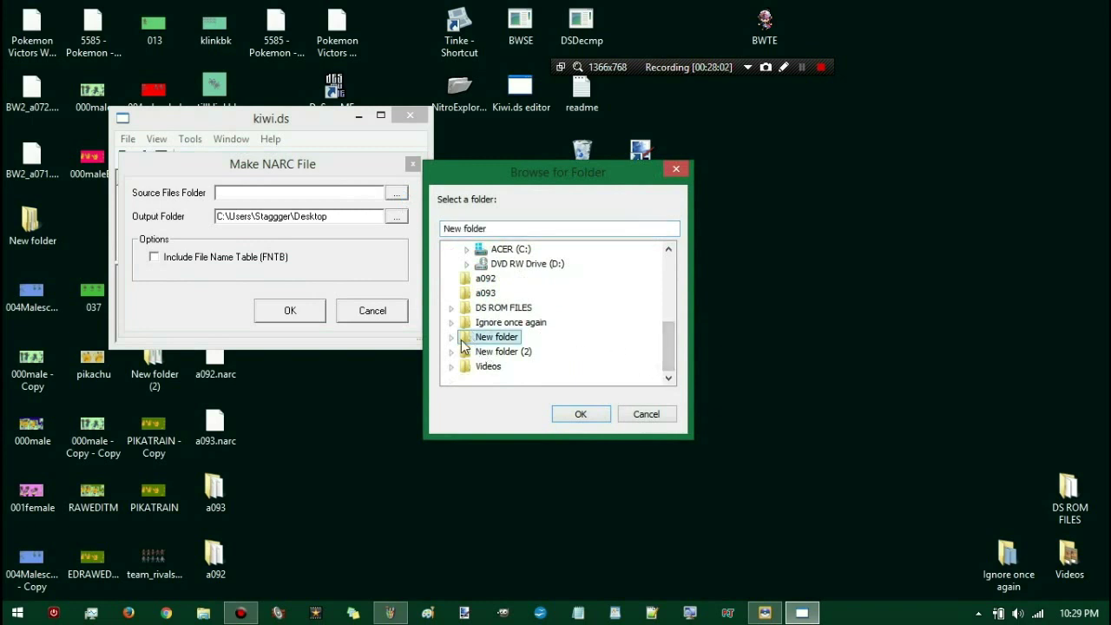
pyautogui.click(452, 338)
pyautogui.click(513, 323)
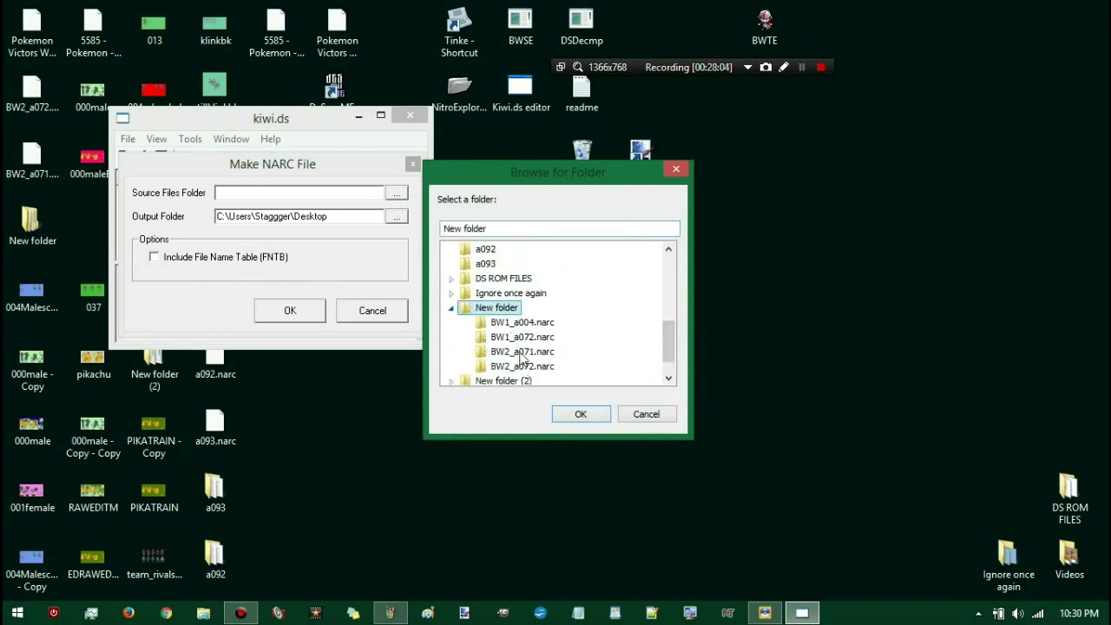
pyautogui.click(581, 415)
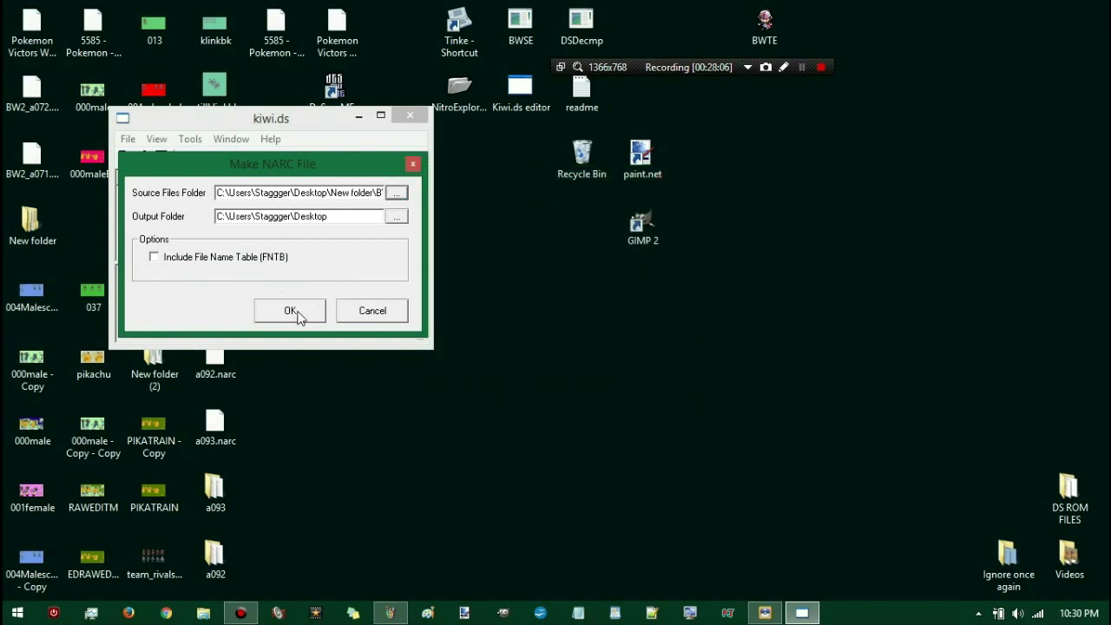
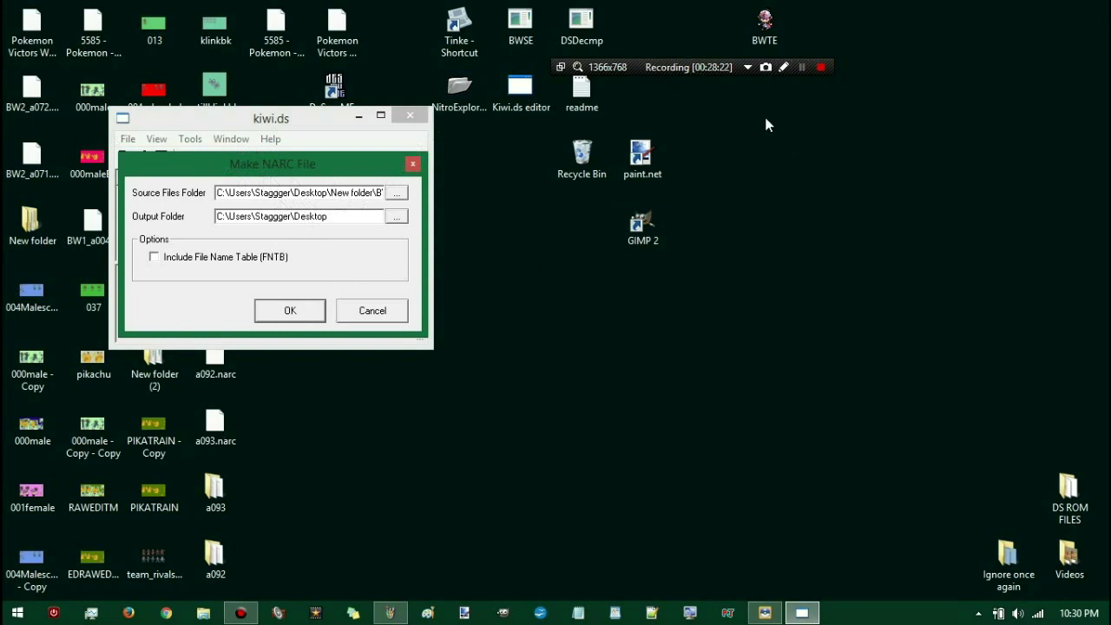
pyautogui.click(290, 310)
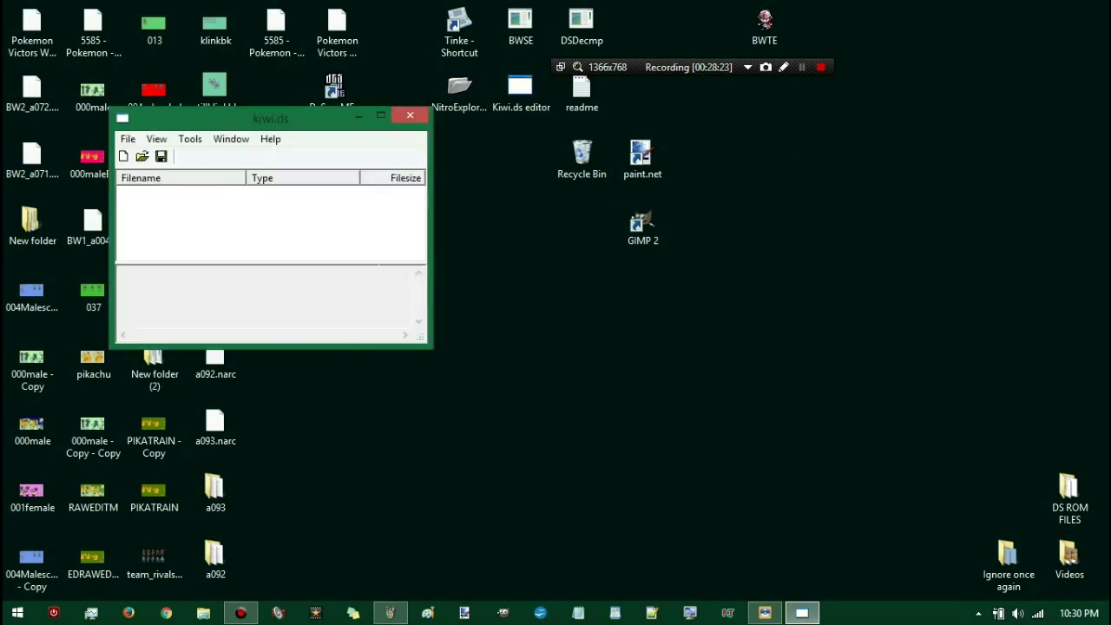
pyautogui.click(415, 120)
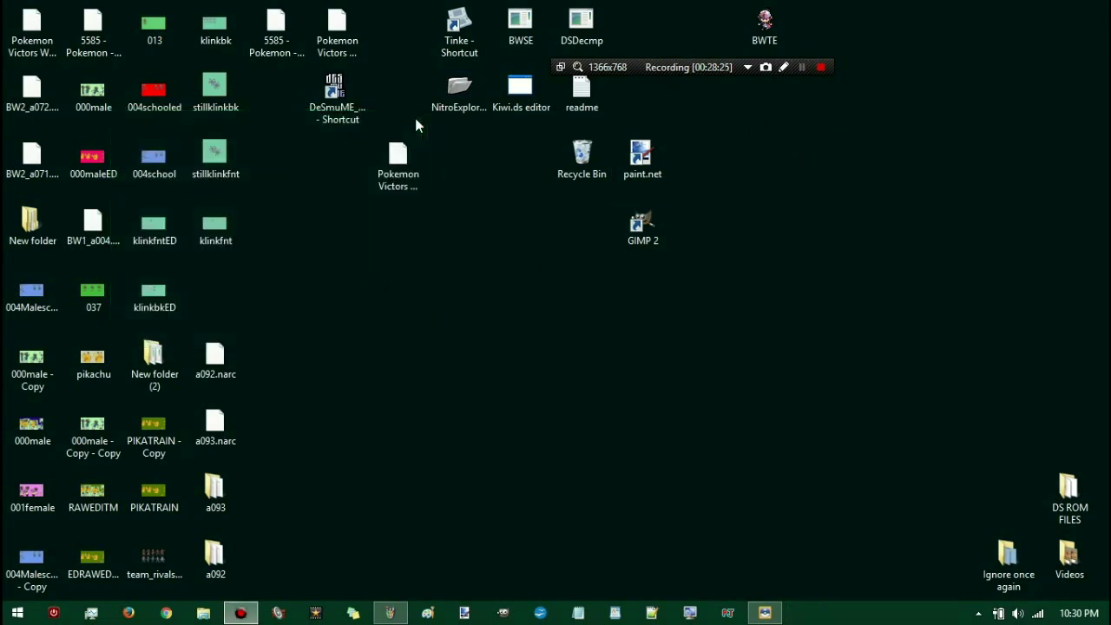
# Step: Open Nitro Explorer 2 and load the 5585 - Pokemon - Black Version ROM from the Desktop
pyautogui.click(460, 82)
pyautogui.doubleClick(460, 83)
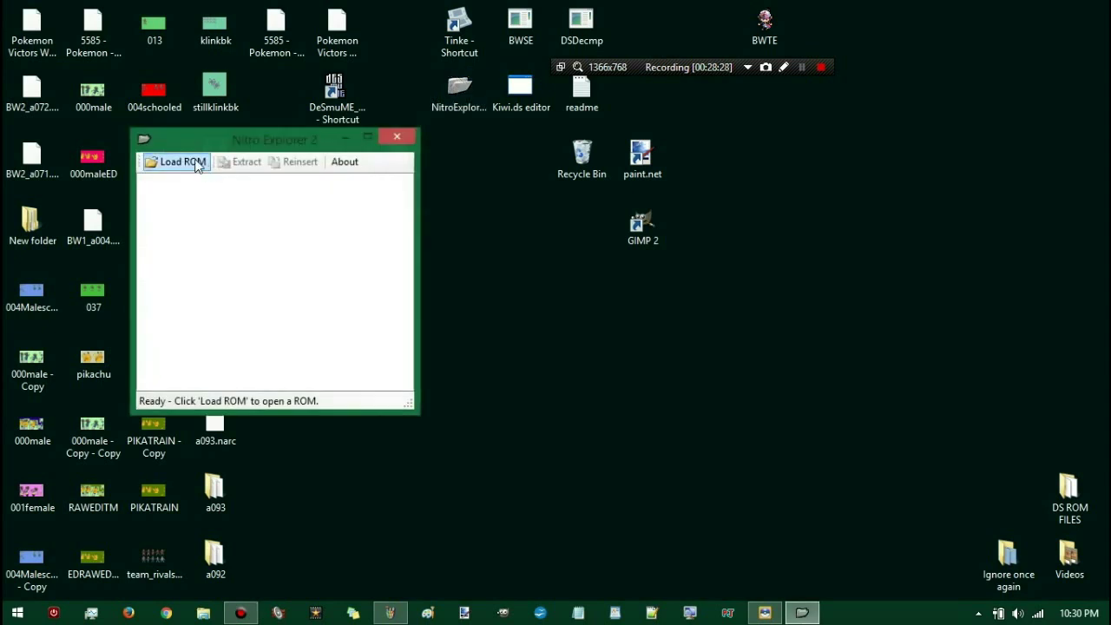
pyautogui.press('Return')
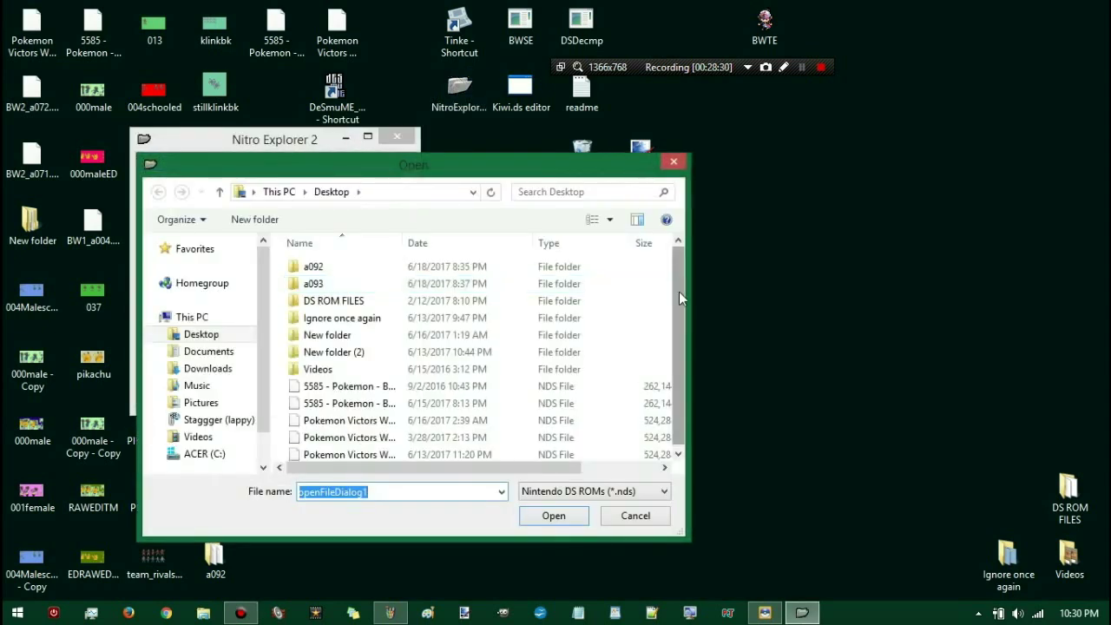
pyautogui.click(412, 400)
pyautogui.click(434, 486)
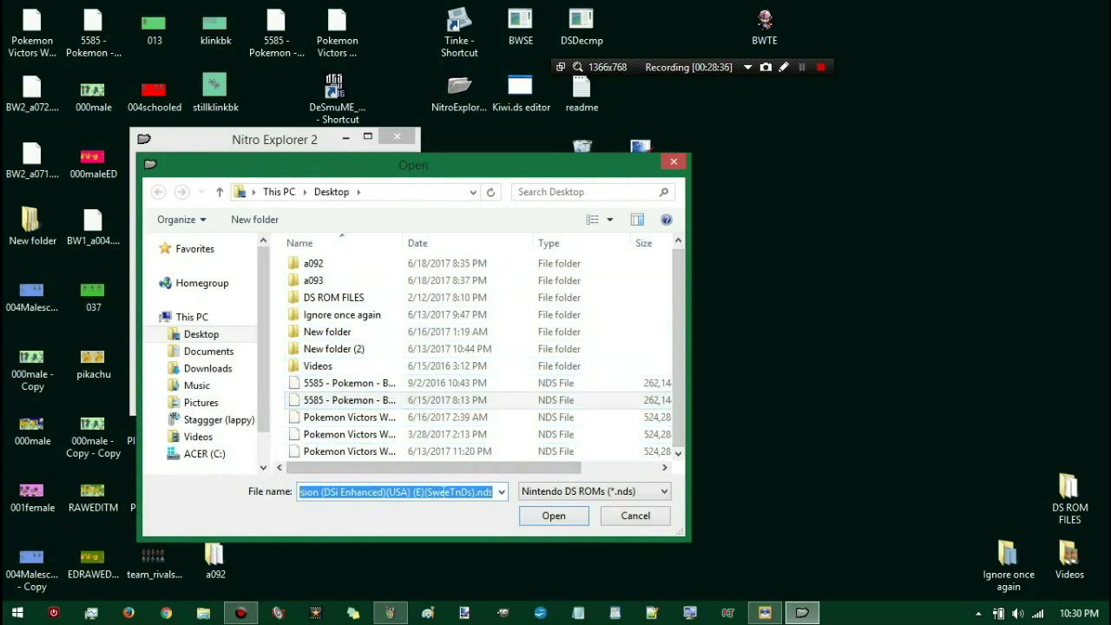
pyautogui.click(547, 516)
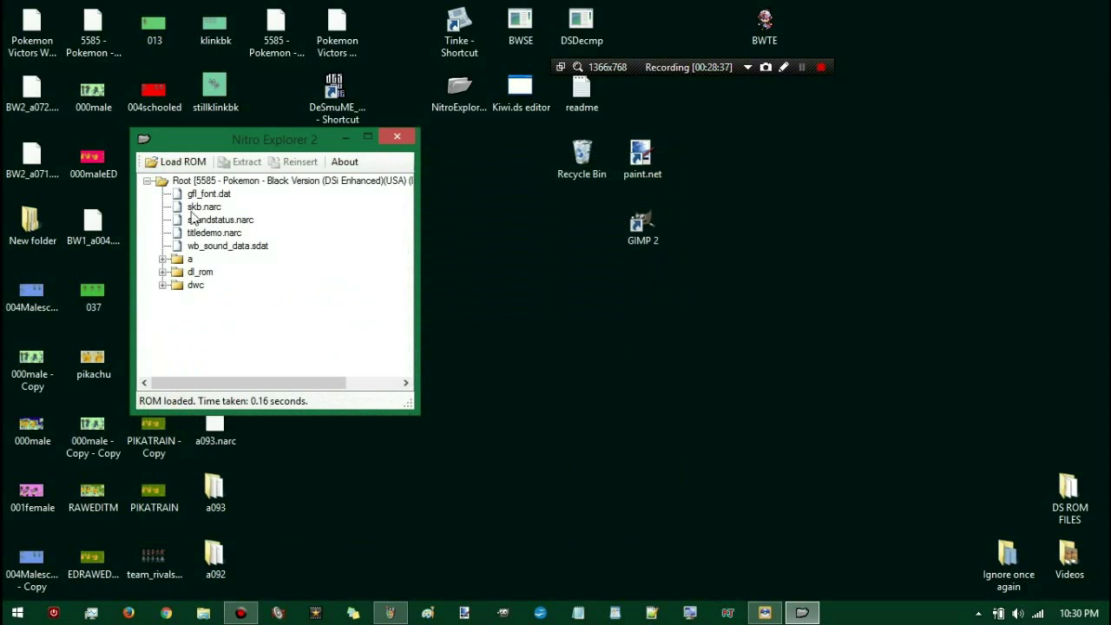
# Step: Reinsert the Desktop's BW1_a004.narc into the ROM as file 4 of folder a/0/0
pyautogui.click(162, 259)
pyautogui.click(179, 272)
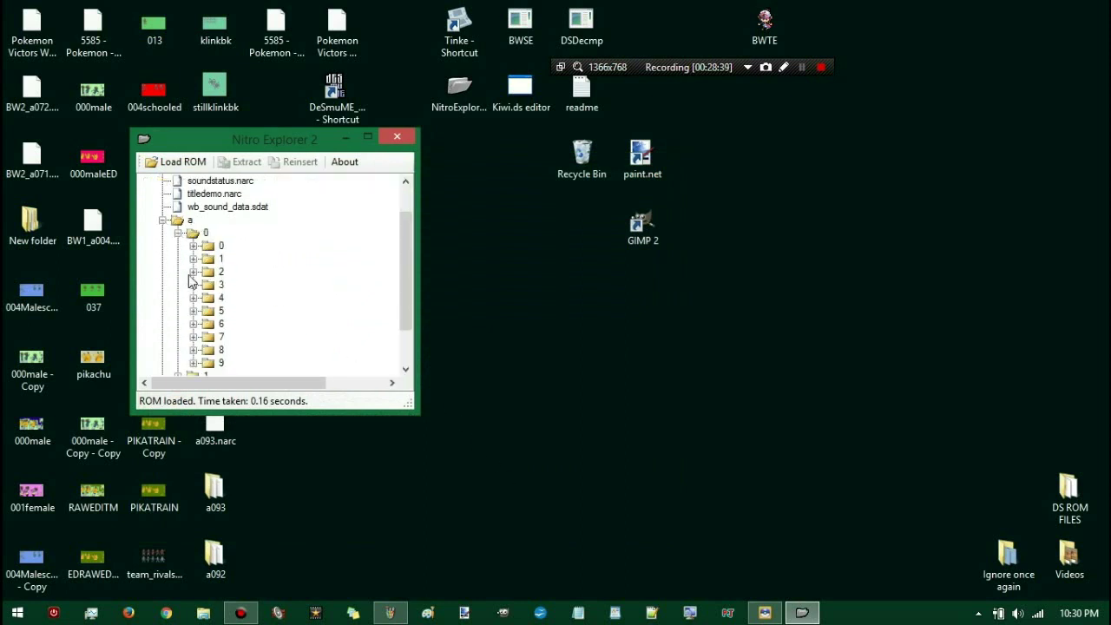
pyautogui.click(194, 245)
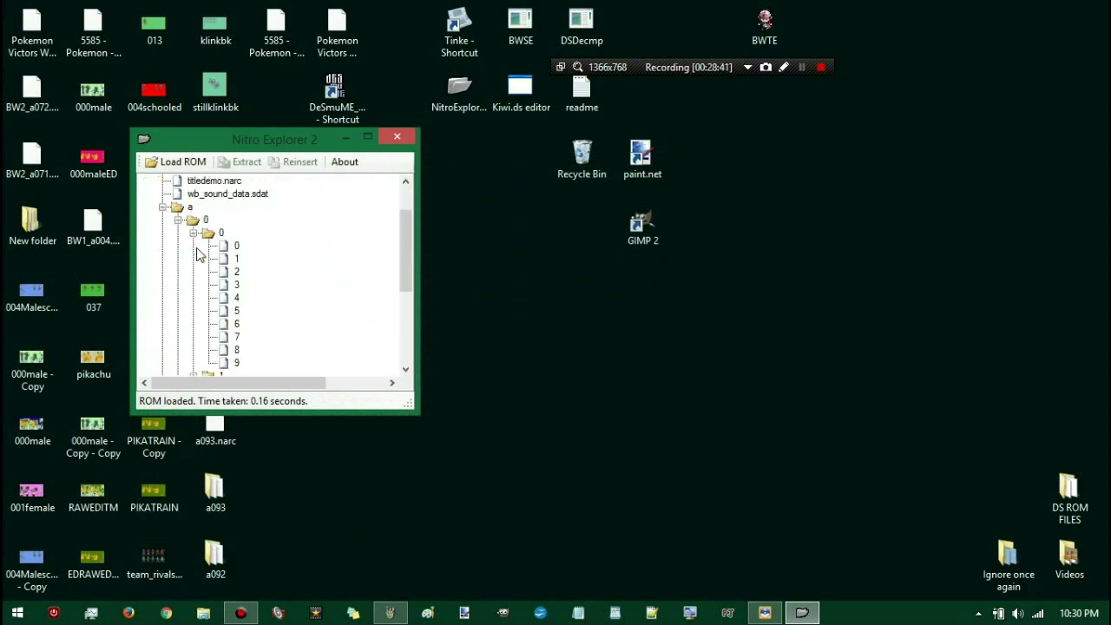
pyautogui.click(235, 298)
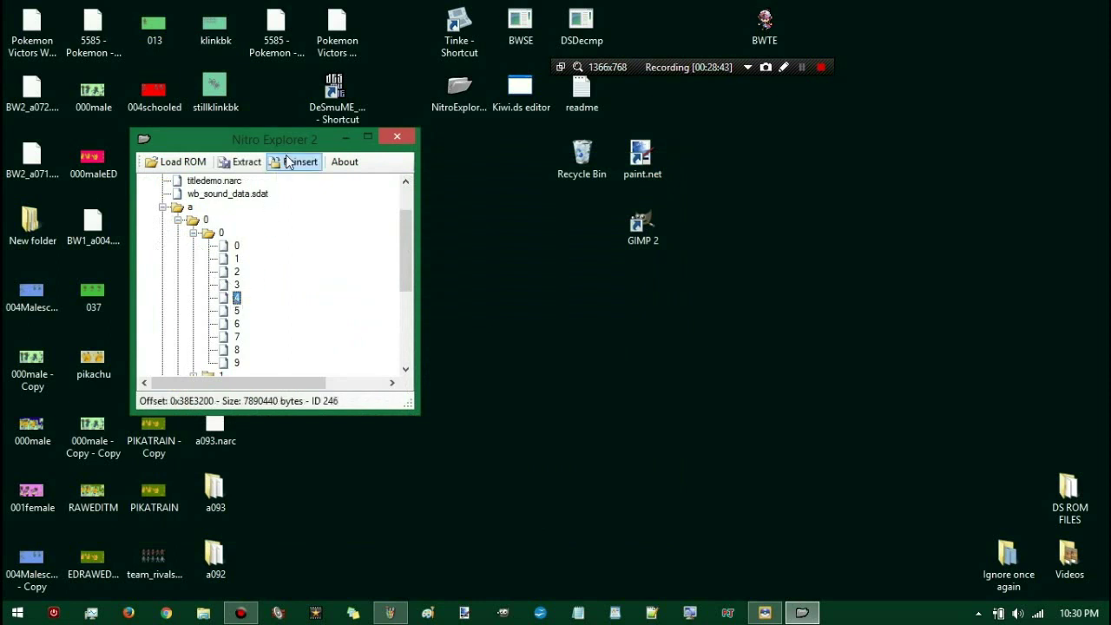
pyautogui.click(285, 157)
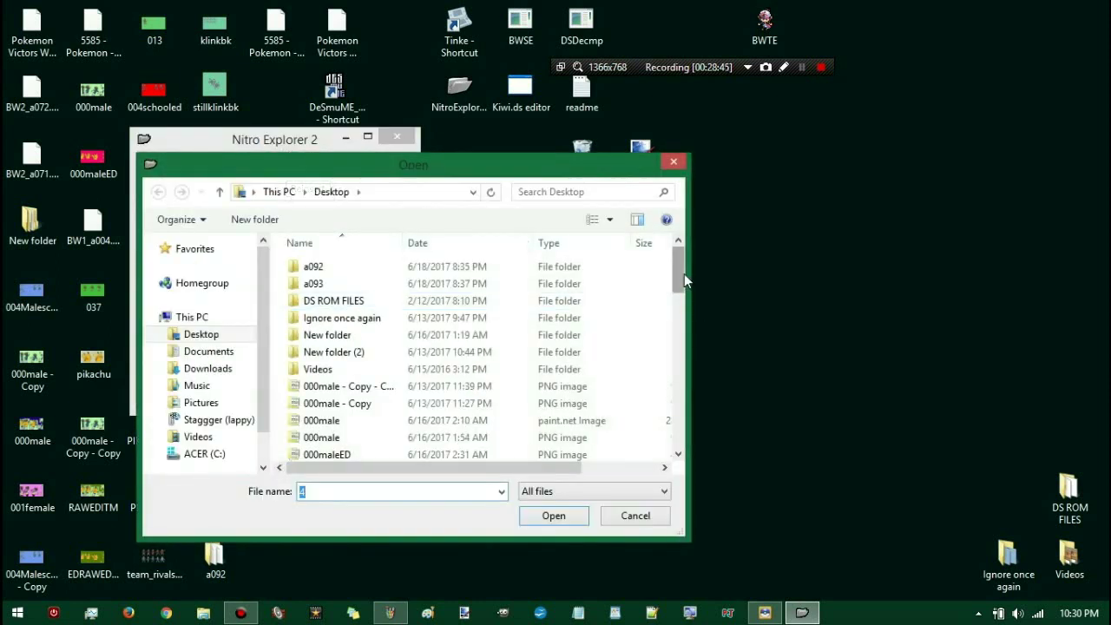
pyautogui.moveTo(685, 273); pyautogui.dragTo(665, 353)
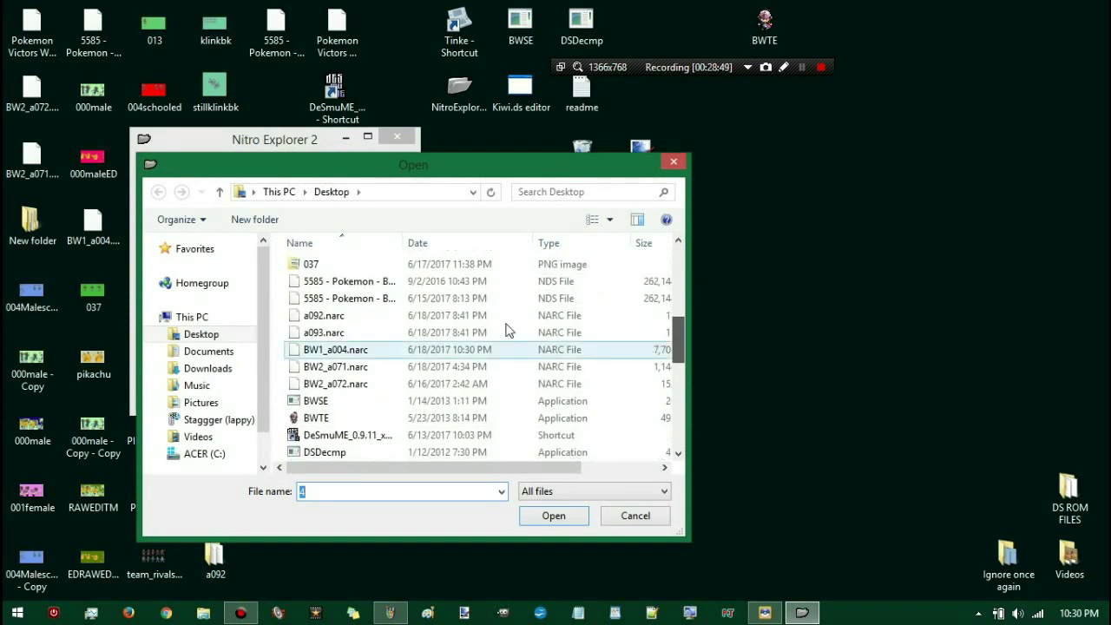
pyautogui.doubleClick(359, 349)
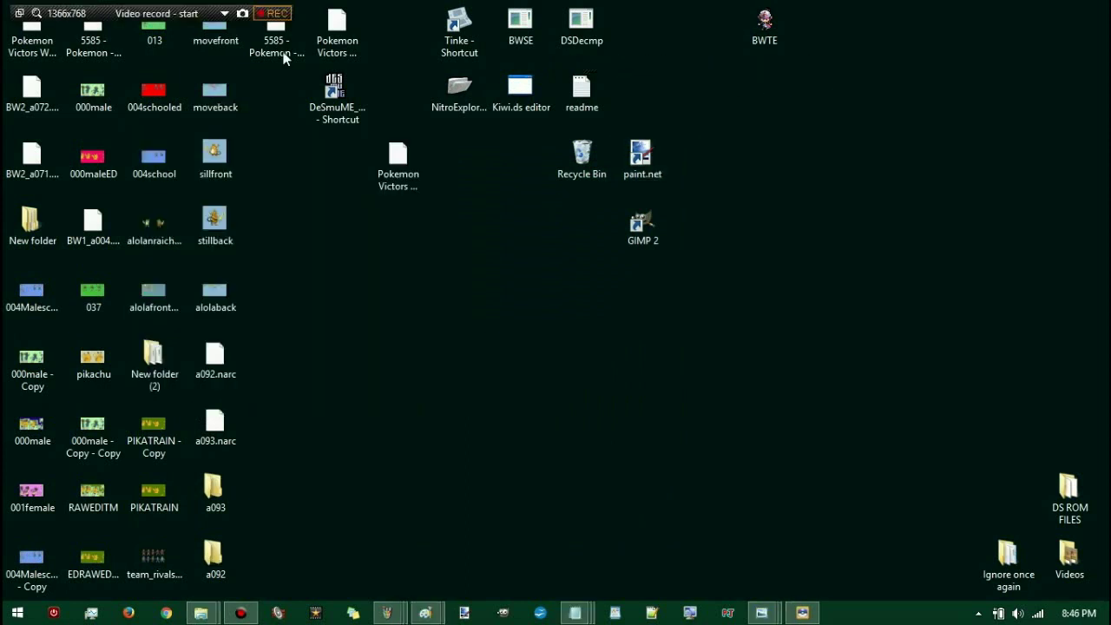
# Step: Launch the desktop's 5585 - Pokemon - Black Version ROM in the DeSmuME emulator
pyautogui.press('F12')
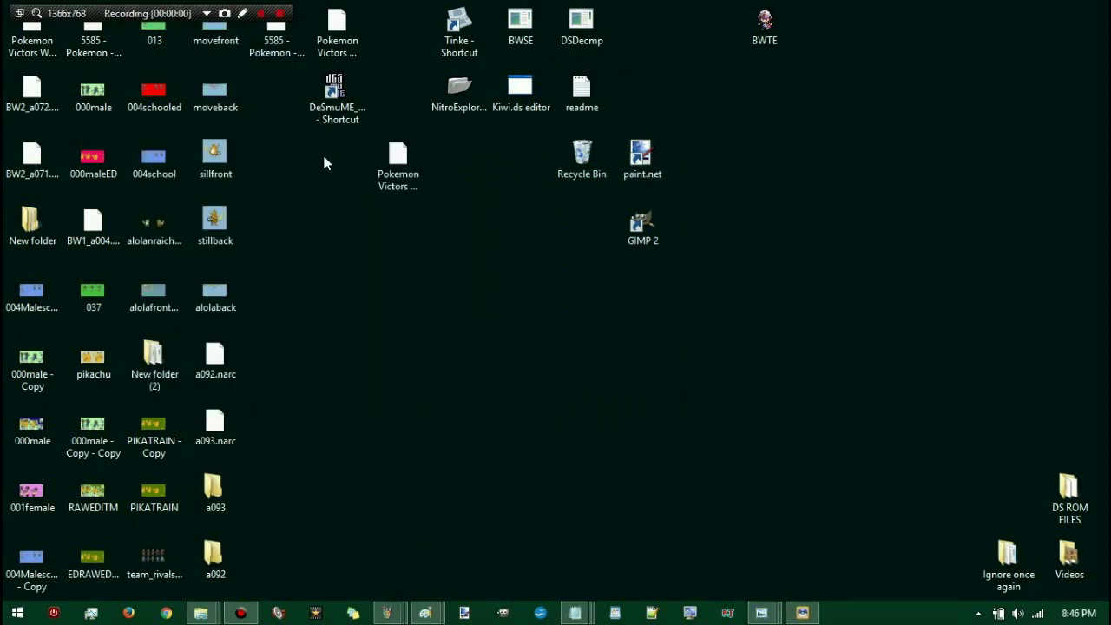
pyautogui.click(337, 31)
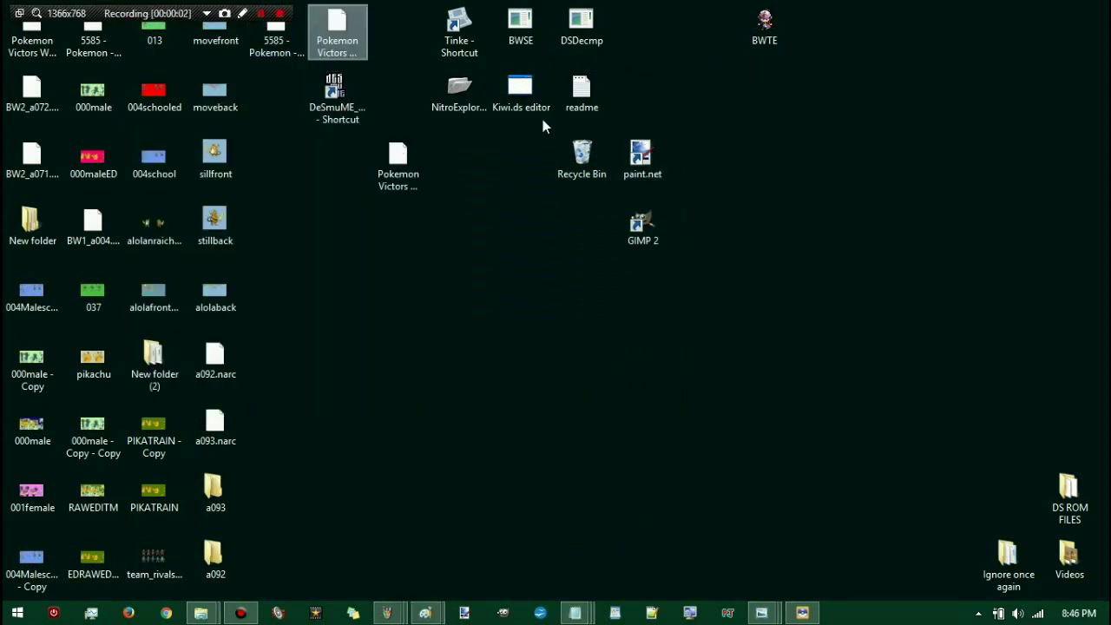
pyautogui.click(297, 55)
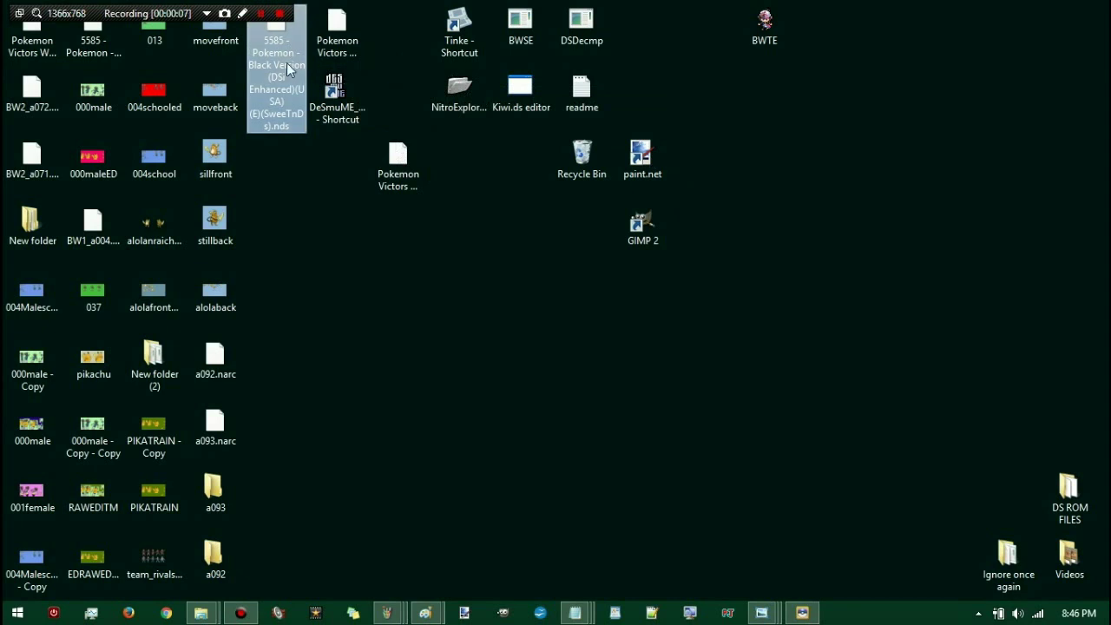
pyautogui.moveTo(277, 47); pyautogui.dragTo(343, 118)
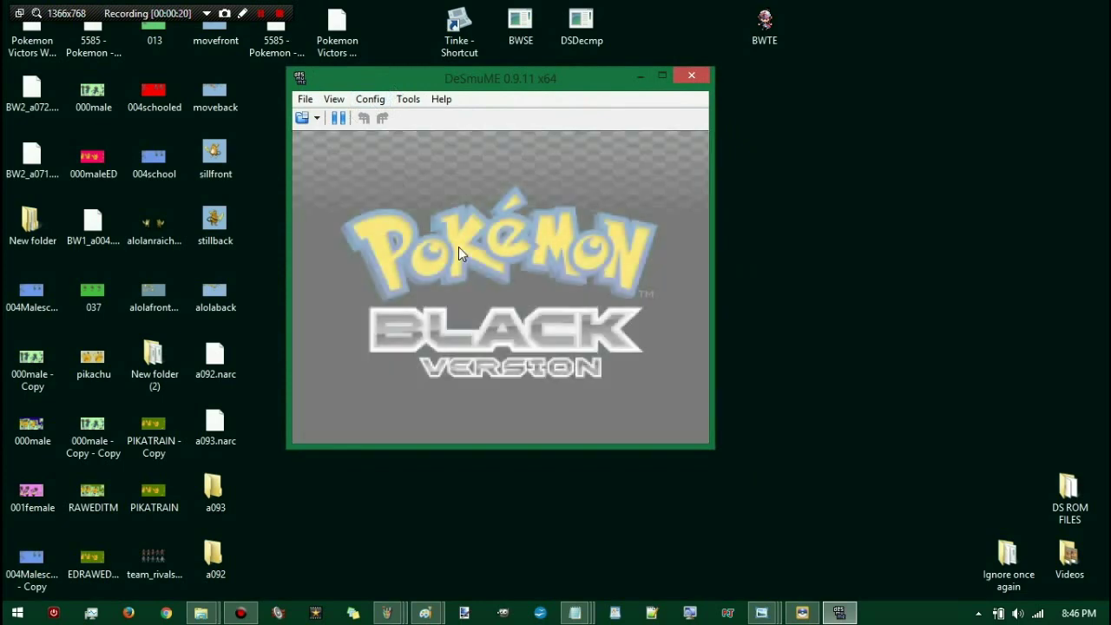
# Step: Get past the Pokémon Black title screen and continue the saved game
pyautogui.click(109, 7)
pyautogui.click(456, 249)
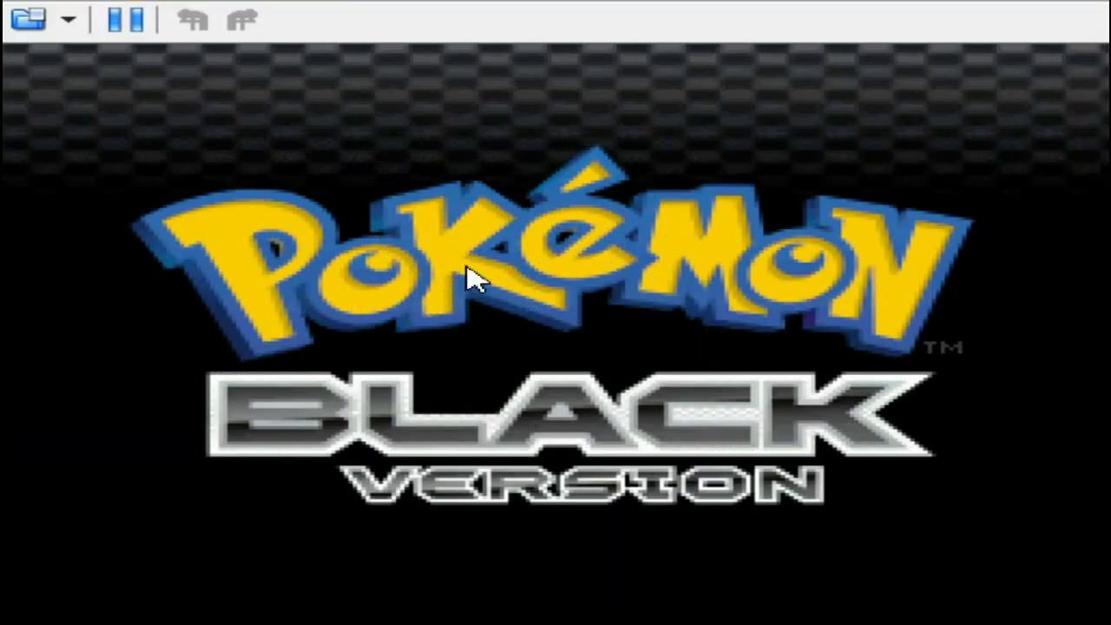
pyautogui.press('Return')
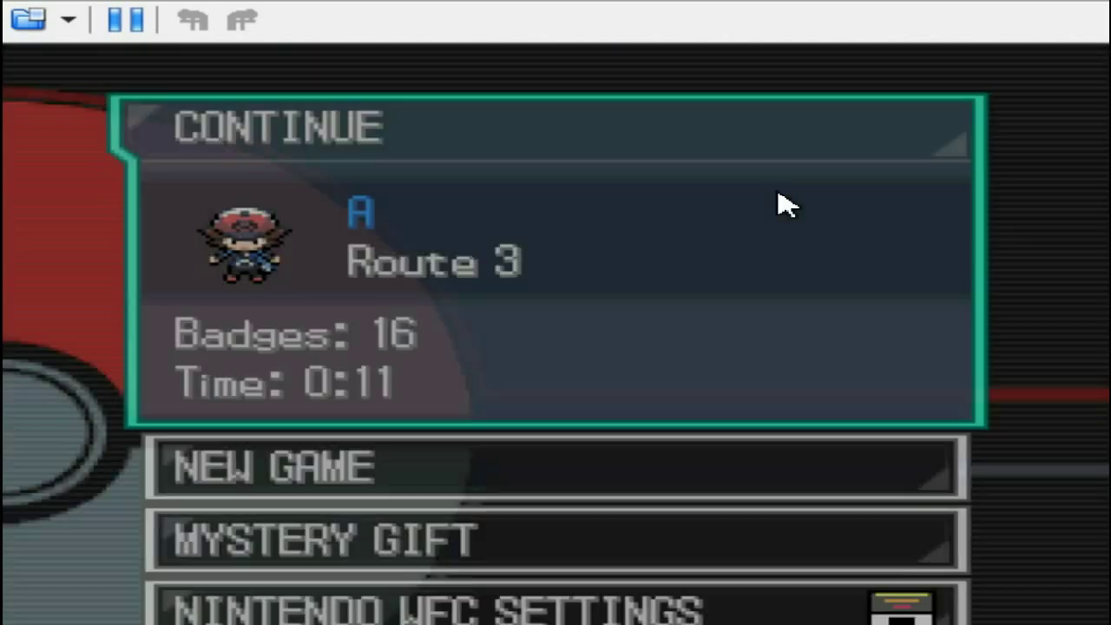
pyautogui.press('Return')
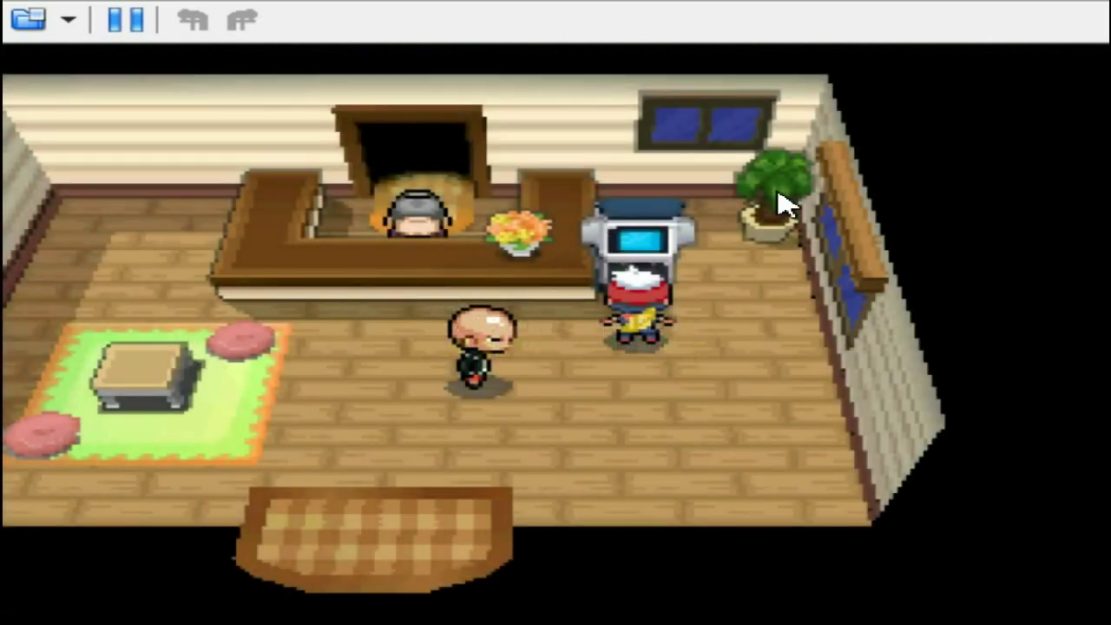
# Step: Use the in-game PC to access the Pokémon Storage System
pyautogui.press('x')
pyautogui.press('x')
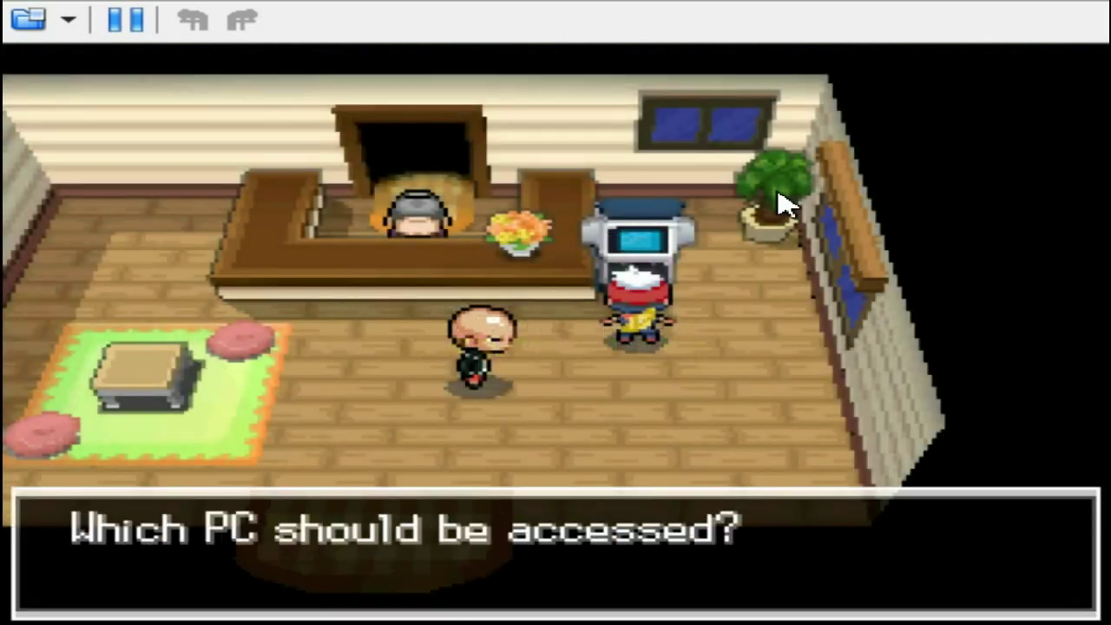
pyautogui.press('x')
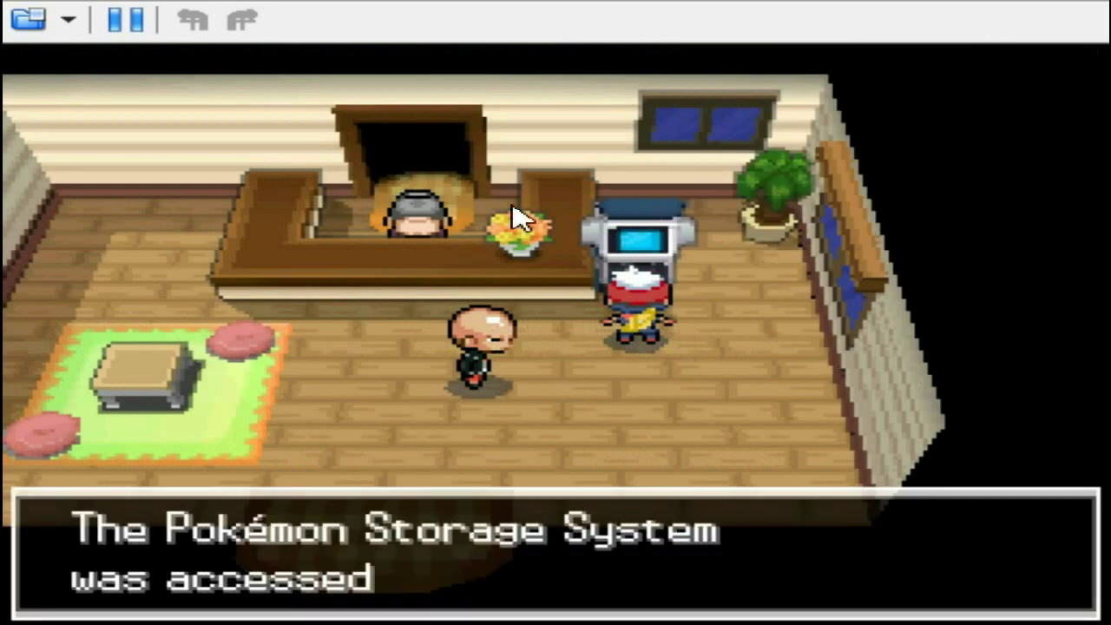
# Step: Open the emulator's cheats list
pyautogui.rightClick(240, 262)
pyautogui.press('Right')
pyautogui.press('Right')
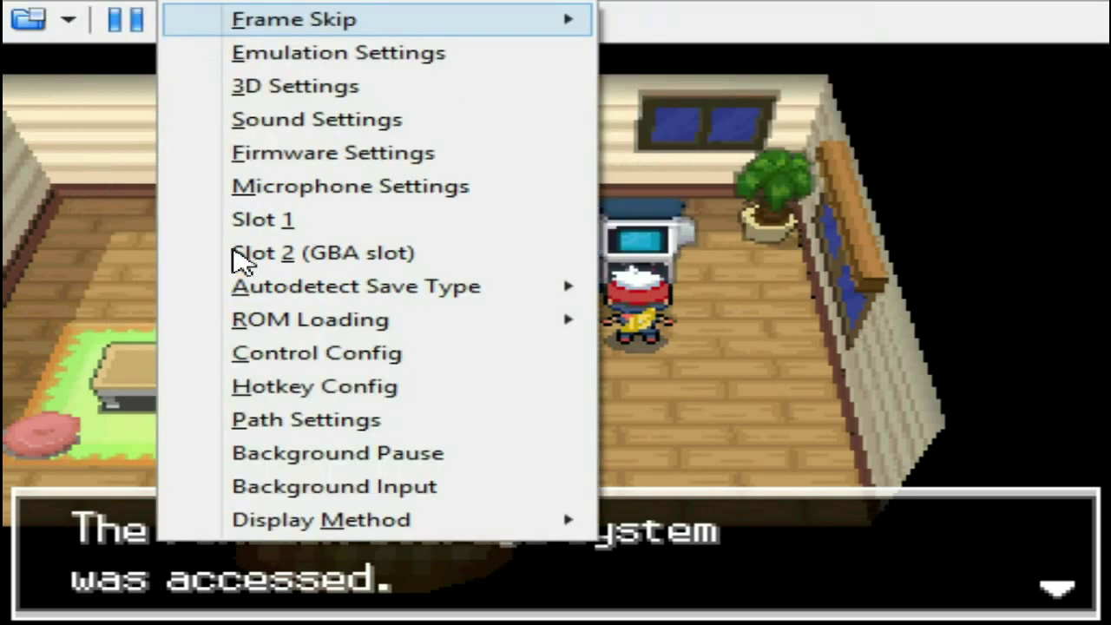
pyautogui.press('Left')
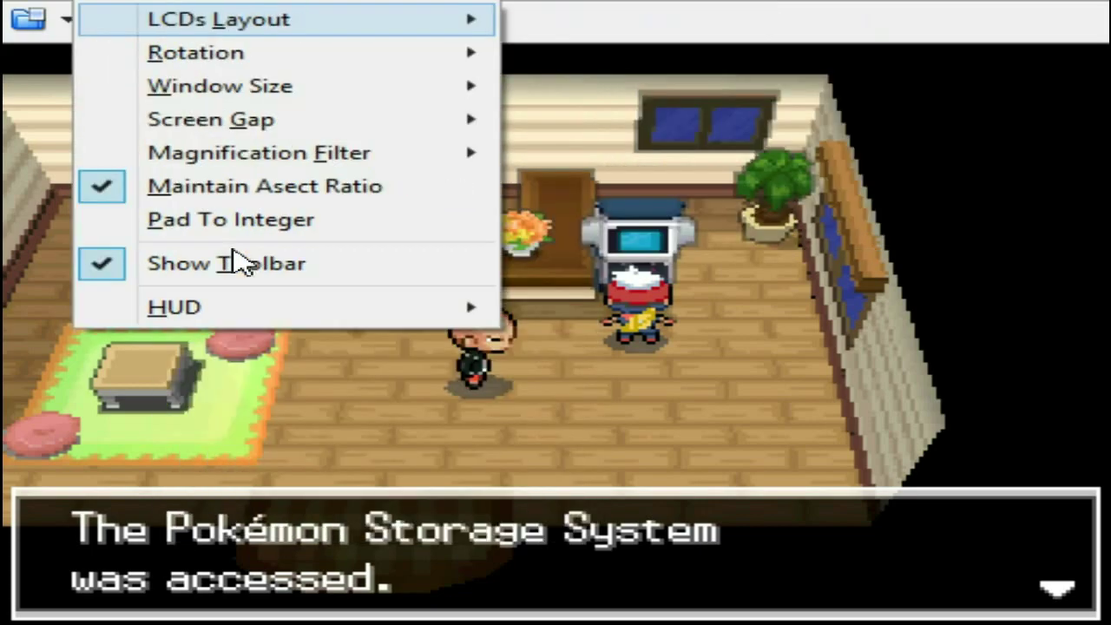
pyautogui.press('Left')
pyautogui.press('Left')
pyautogui.press('Down')
pyautogui.press('Down')
pyautogui.press('Right')
pyautogui.press('Right')
pyautogui.press('Right')
pyautogui.press('Right')
pyautogui.press('Right')
pyautogui.press('Right')
pyautogui.press('Down')
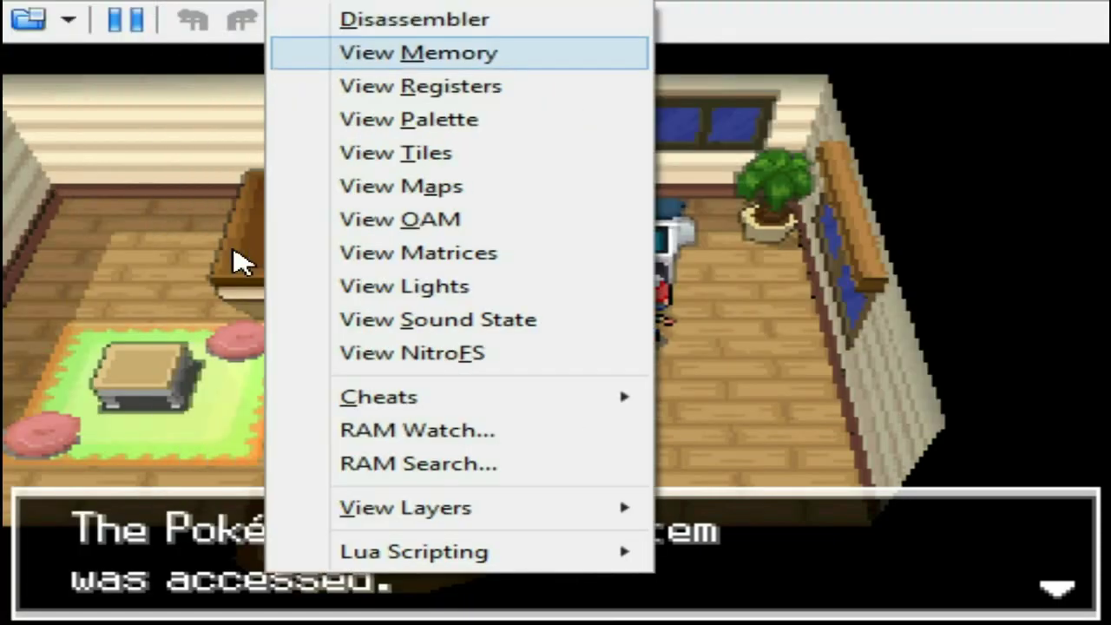
pyautogui.press('Down')
pyautogui.press('Down')
pyautogui.press('Down')
pyautogui.press('Down')
pyautogui.press('Down')
pyautogui.press('Down')
pyautogui.press('Down')
pyautogui.press('Down')
pyautogui.press('Down')
pyautogui.press('Right')
pyautogui.press('Return')
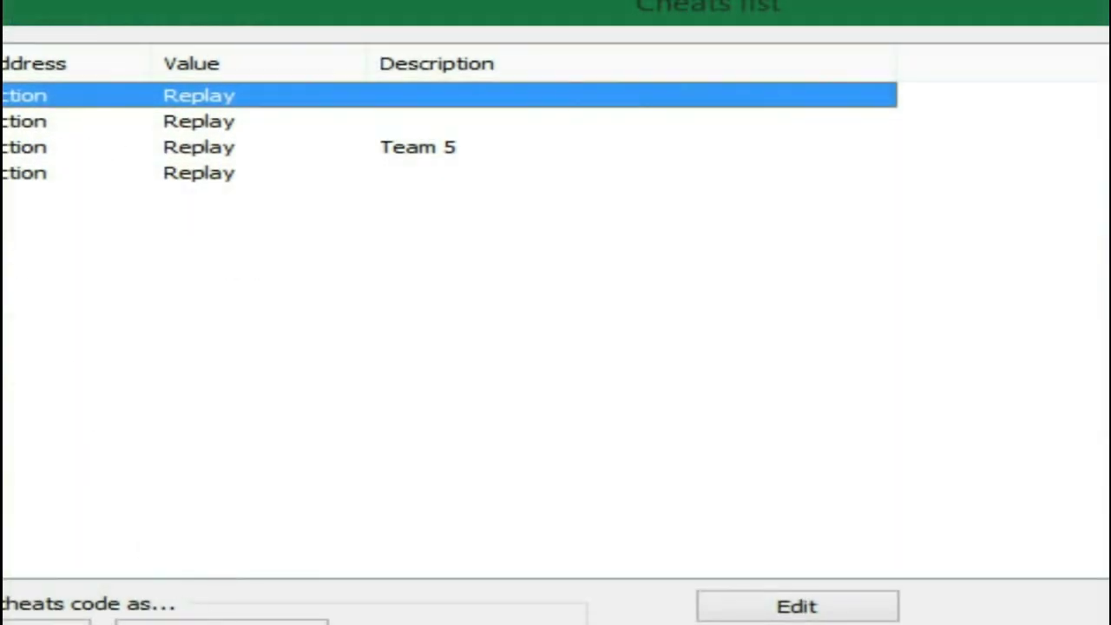
# Step: Add the copied Raichu cheat as a new Action Replay code described as "rai" and turned on
pyautogui.press('Tab')
pyautogui.press('Return')
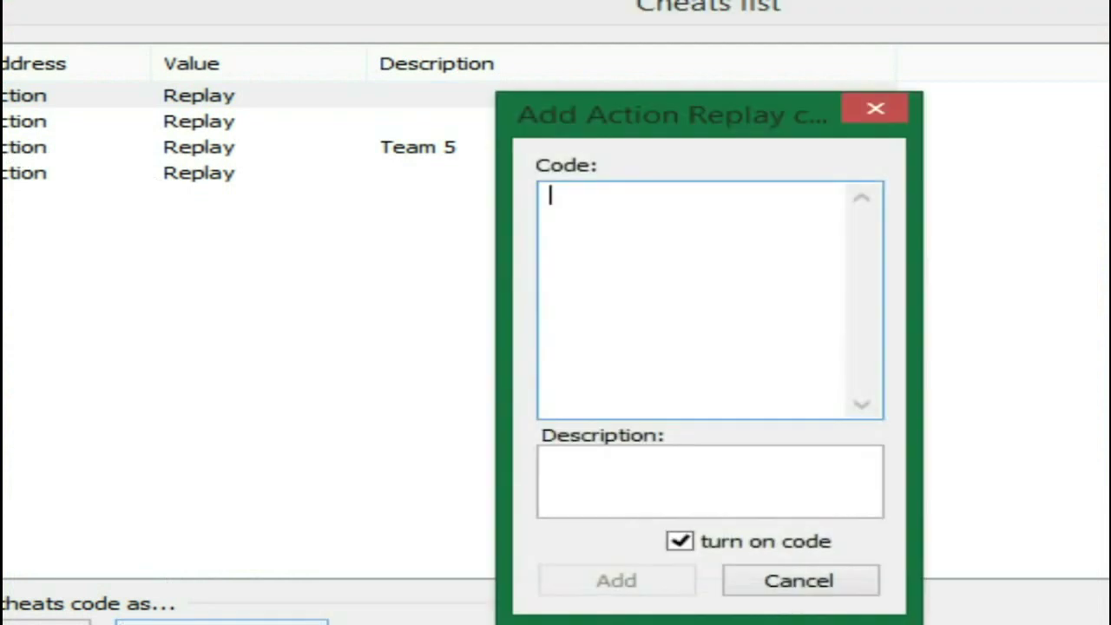
pyautogui.hotkey('ctrl', 'v')
pyautogui.press('Tab')
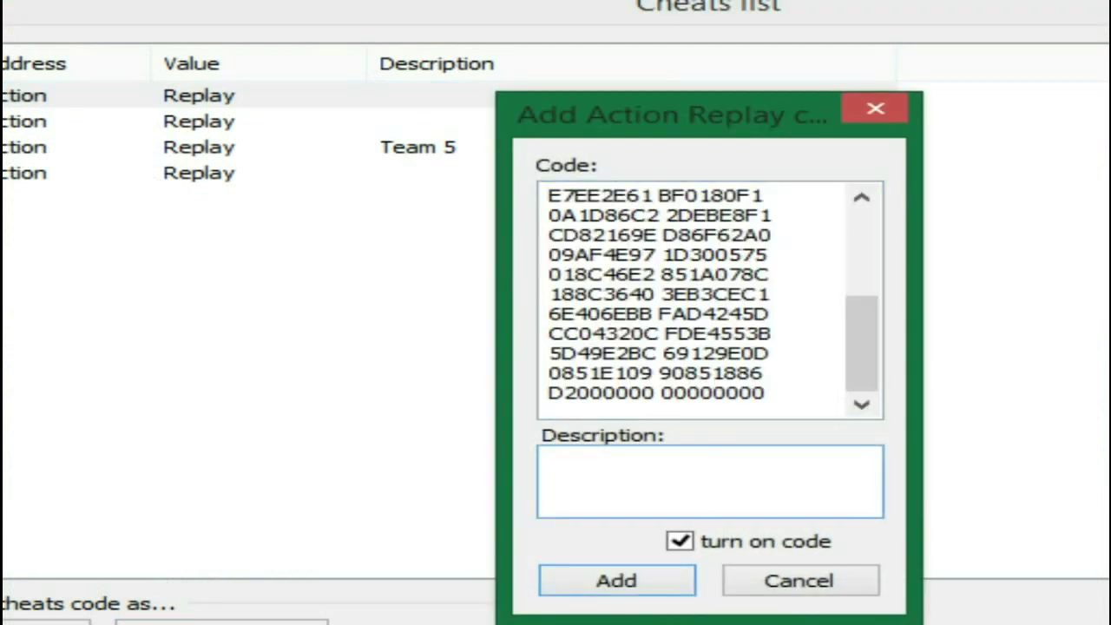
pyautogui.write('rai')
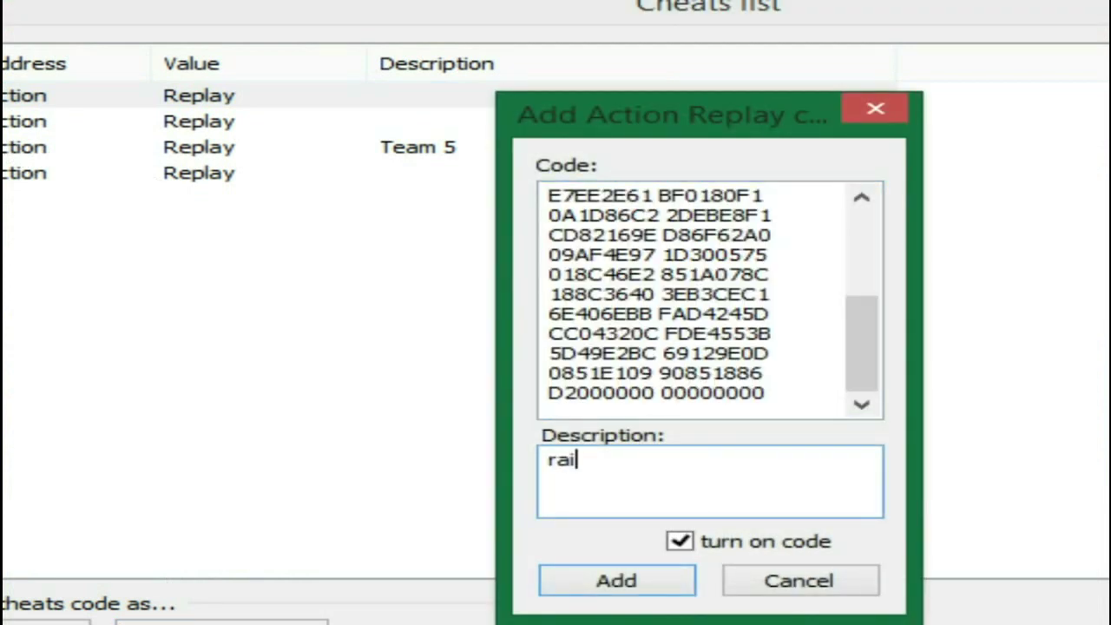
pyautogui.click(610, 603)
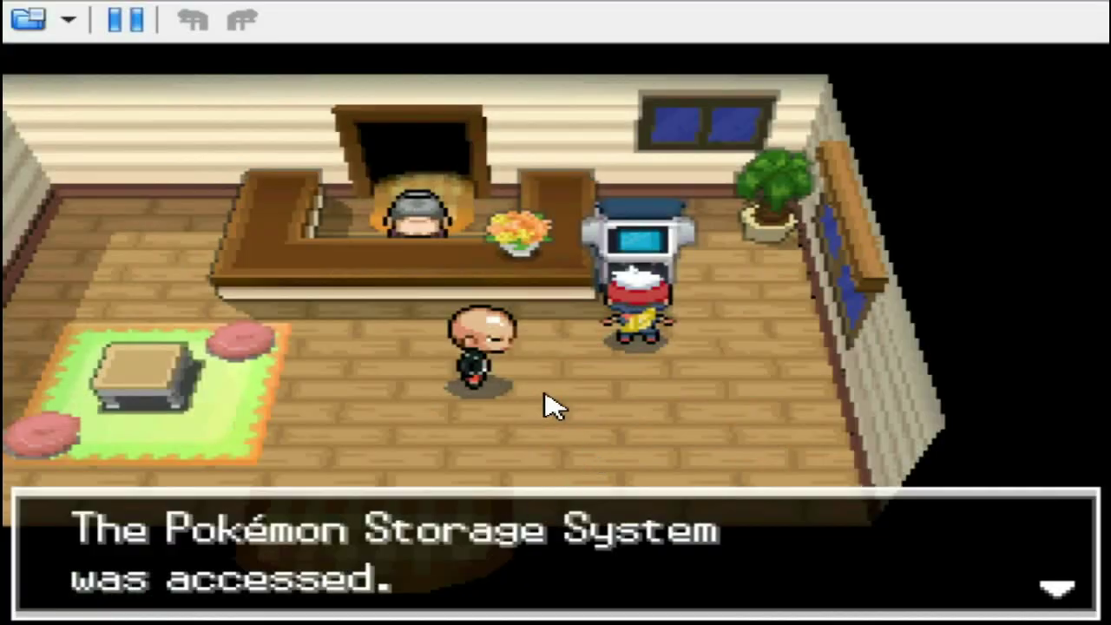
# Step: Enter the Move Pokémon mode of the Pokémon Storage System
pyautogui.press('x')
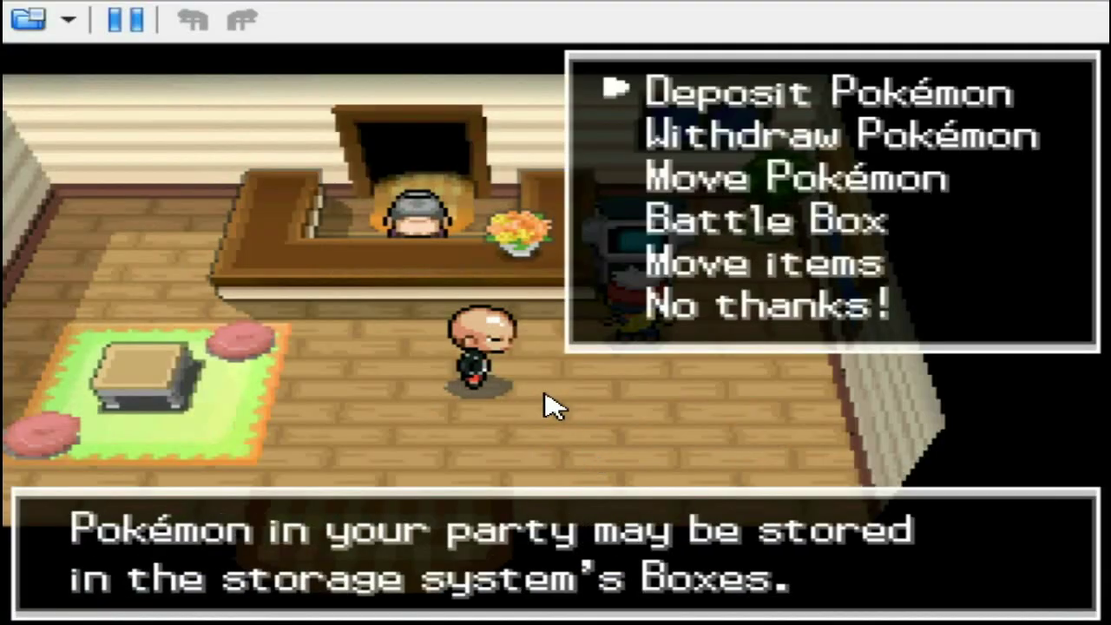
pyautogui.press('Down')
pyautogui.press('x')
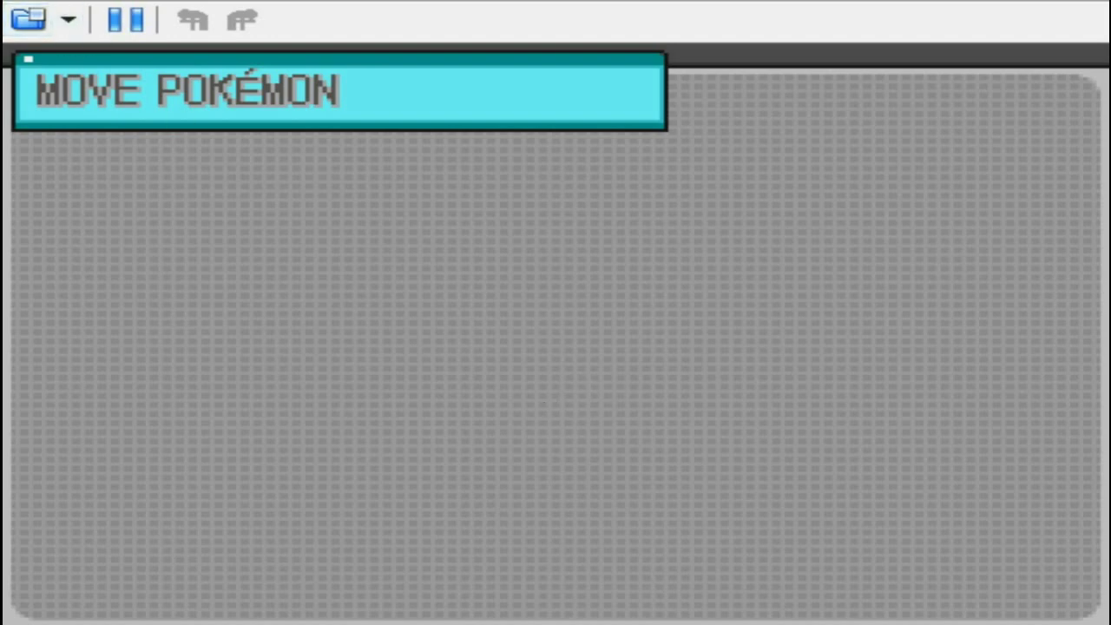
# Step: Change the emulator's LCD layout so the two DS screens are shown side by side
pyautogui.click(137, 10)
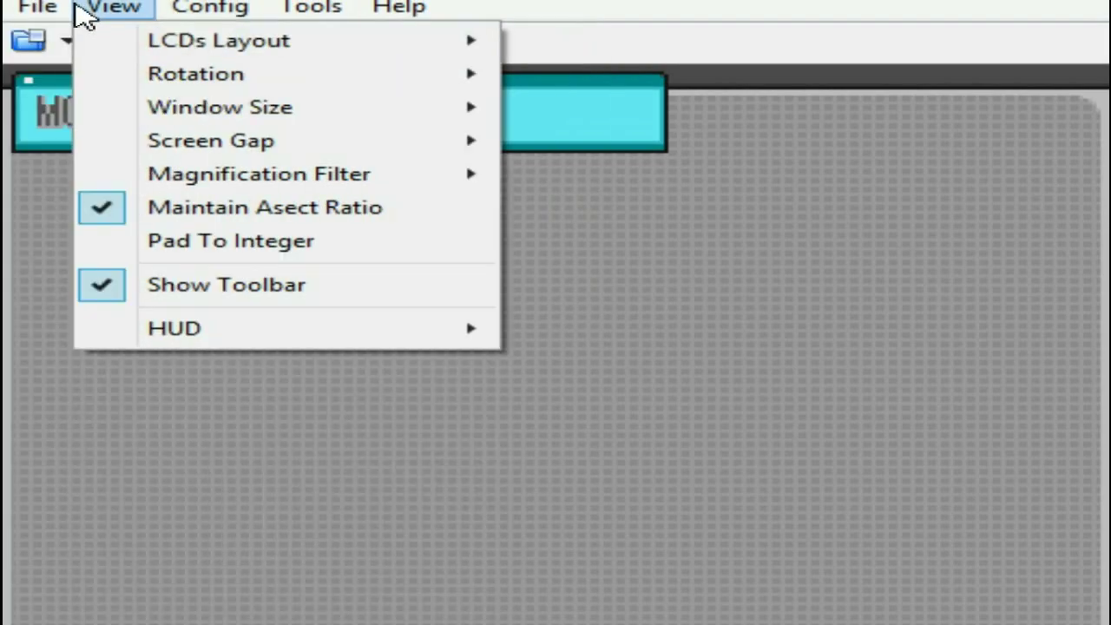
pyautogui.moveTo(164, 42)
pyautogui.click(632, 77)
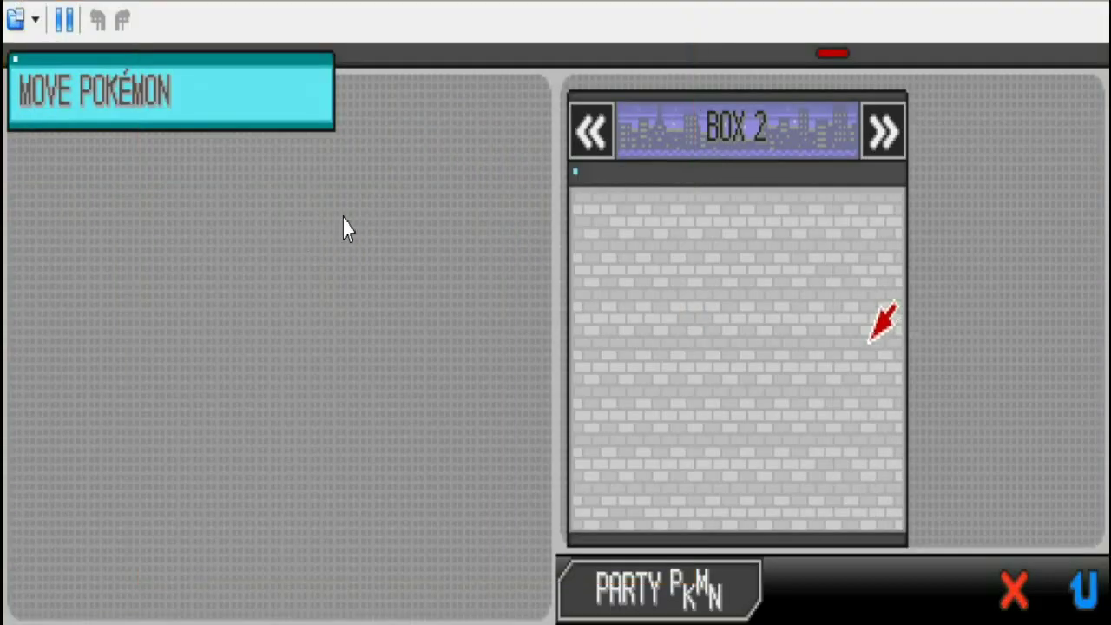
# Step: Switch from Box 2 to Box 1 and bring up the options for the Raichu stored in its last row
pyautogui.press('Left')
pyautogui.press('Down')
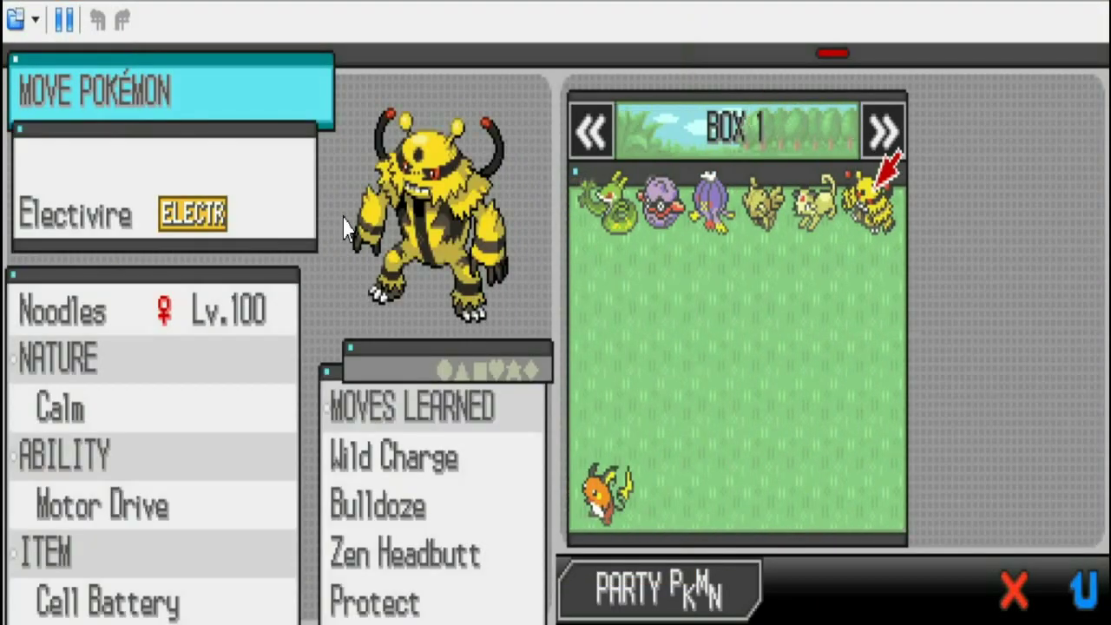
pyautogui.press('Down')
pyautogui.press('Down')
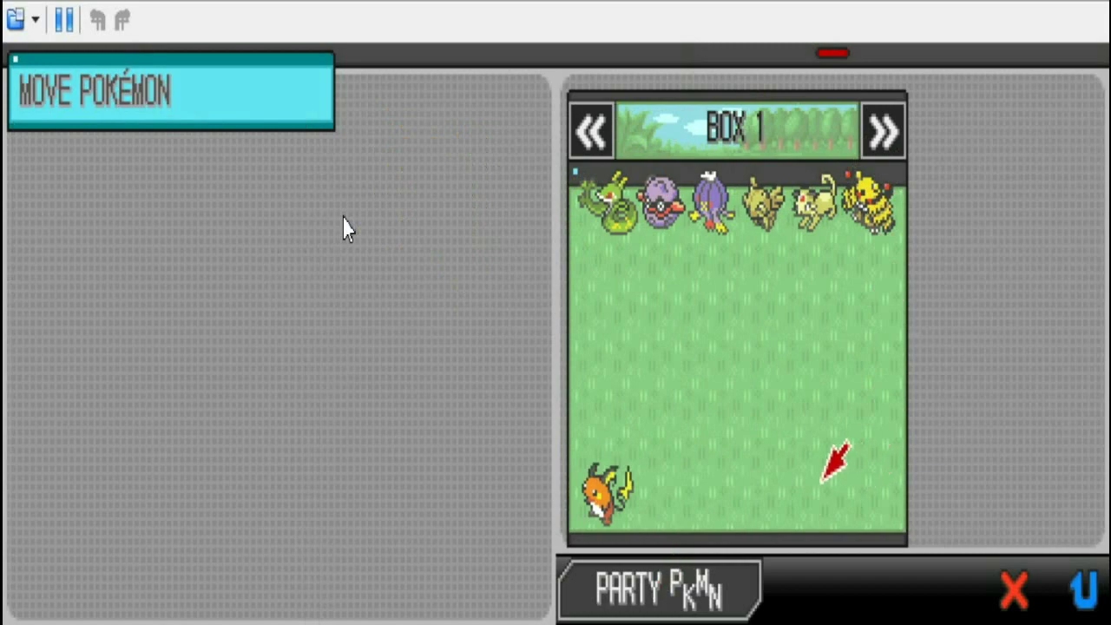
pyautogui.press('Left')
pyautogui.press('Left')
pyautogui.press('Left')
pyautogui.press('Left')
pyautogui.press('x')
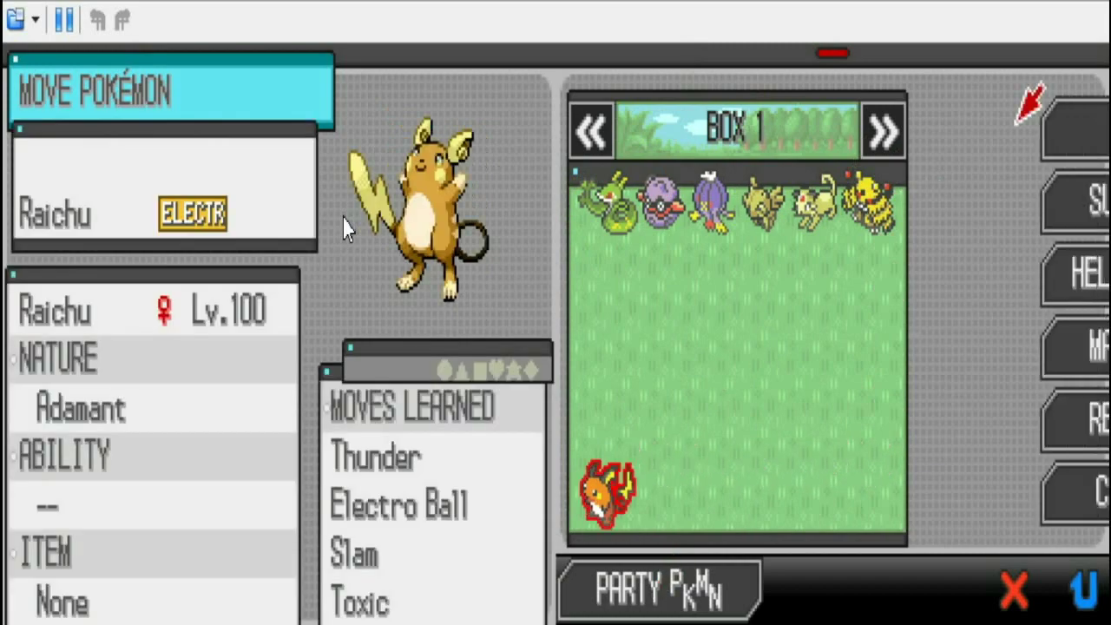
# Step: View Raichu's summary and pause the emulation to examine its animated sprite
pyautogui.press('Down')
pyautogui.press('x')
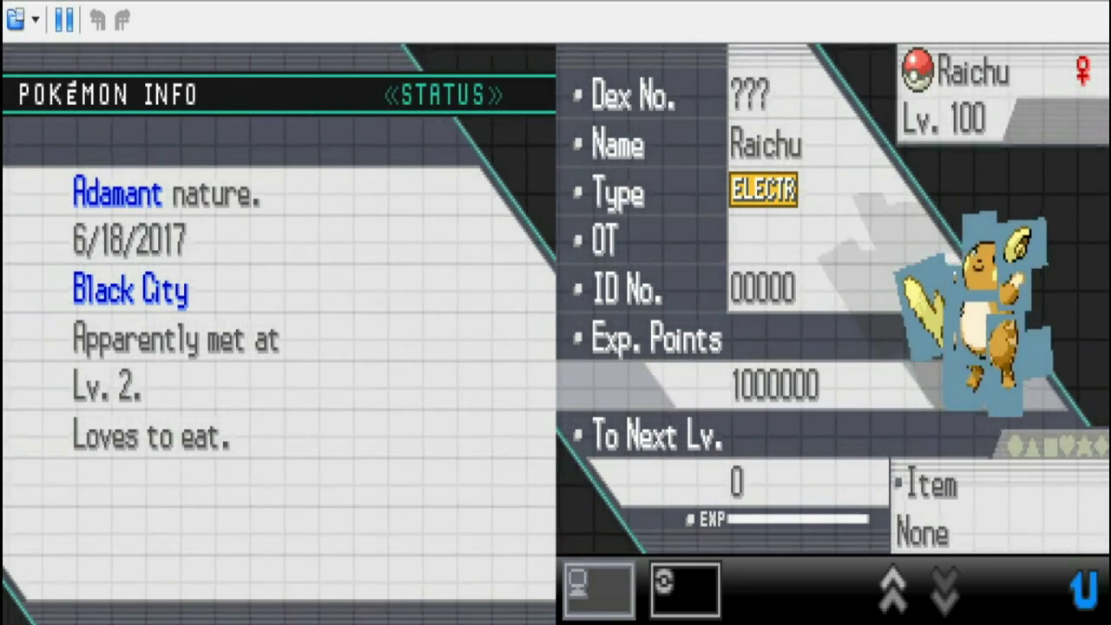
pyautogui.press('p')
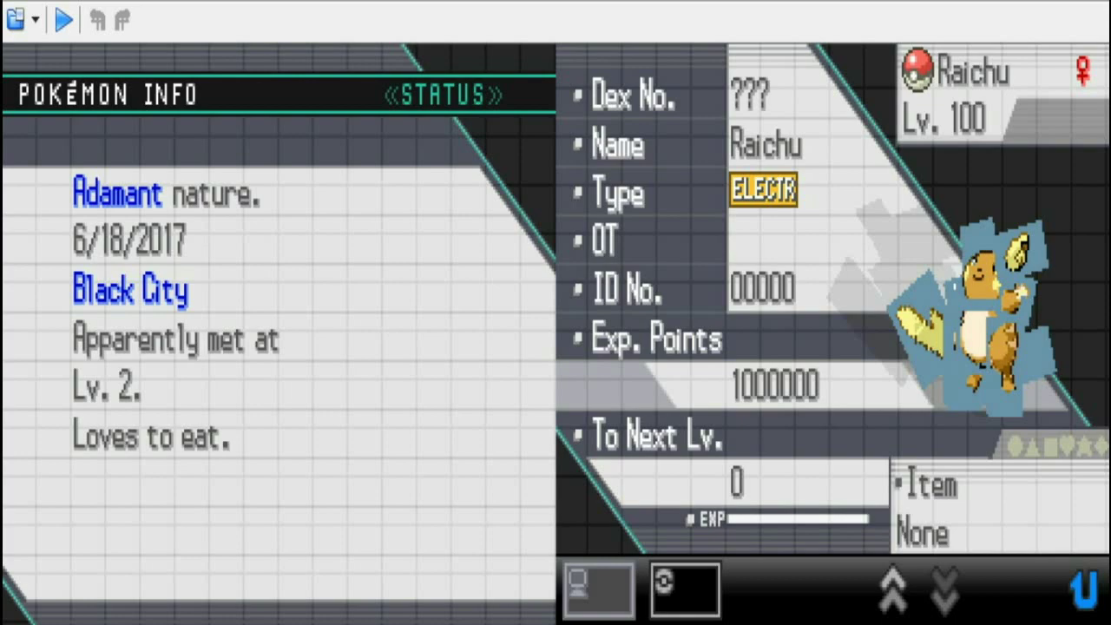
pyautogui.press('Pause')
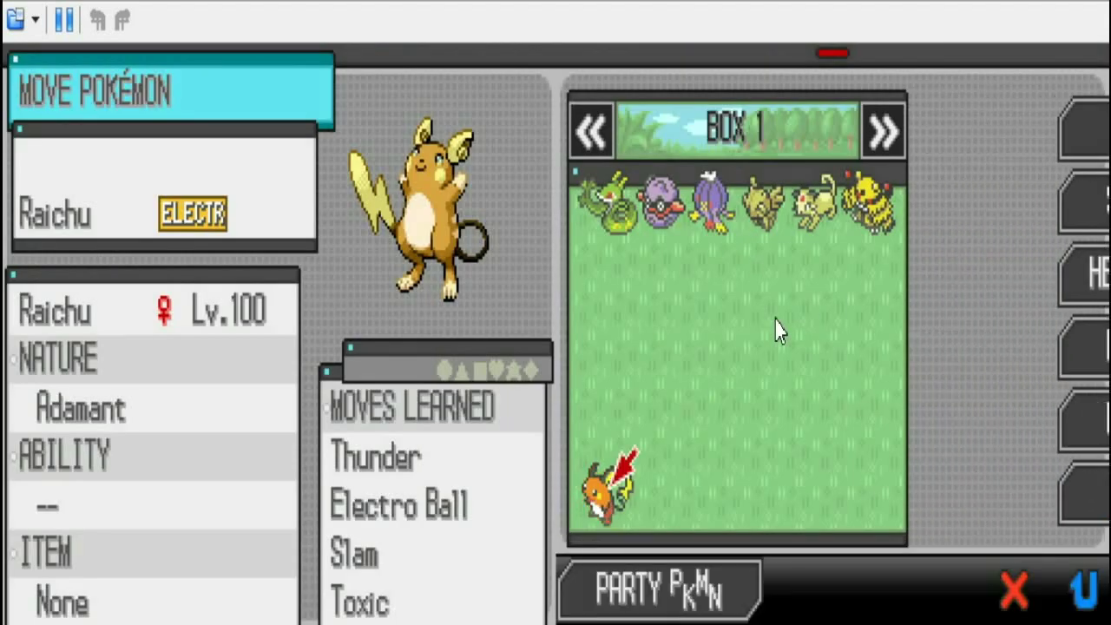
# Step: Move Raichu from Box 1 into the party, swapping it with the Pokémon in the first slot
pyautogui.press('x')
pyautogui.press('x')
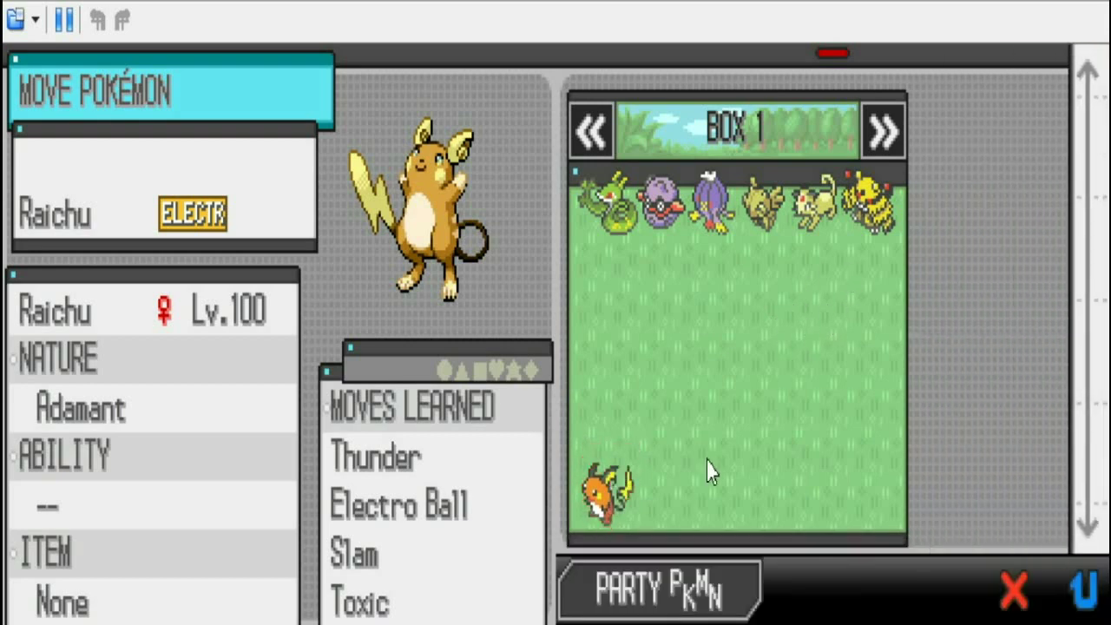
pyautogui.press('Up')
pyautogui.press('Right')
pyautogui.press('Right')
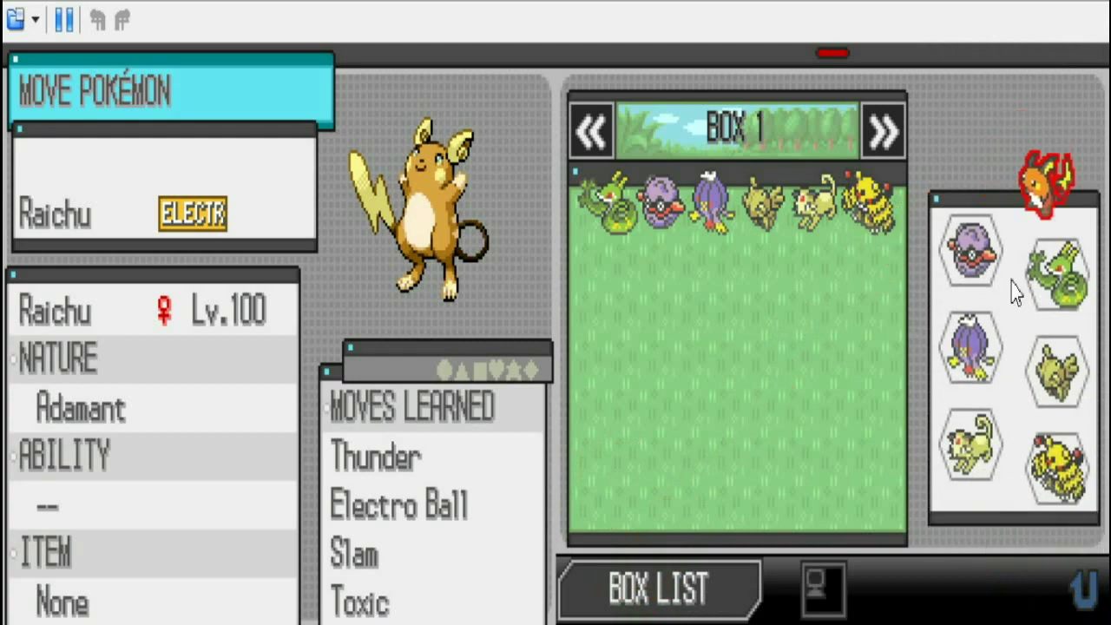
pyautogui.press('x')
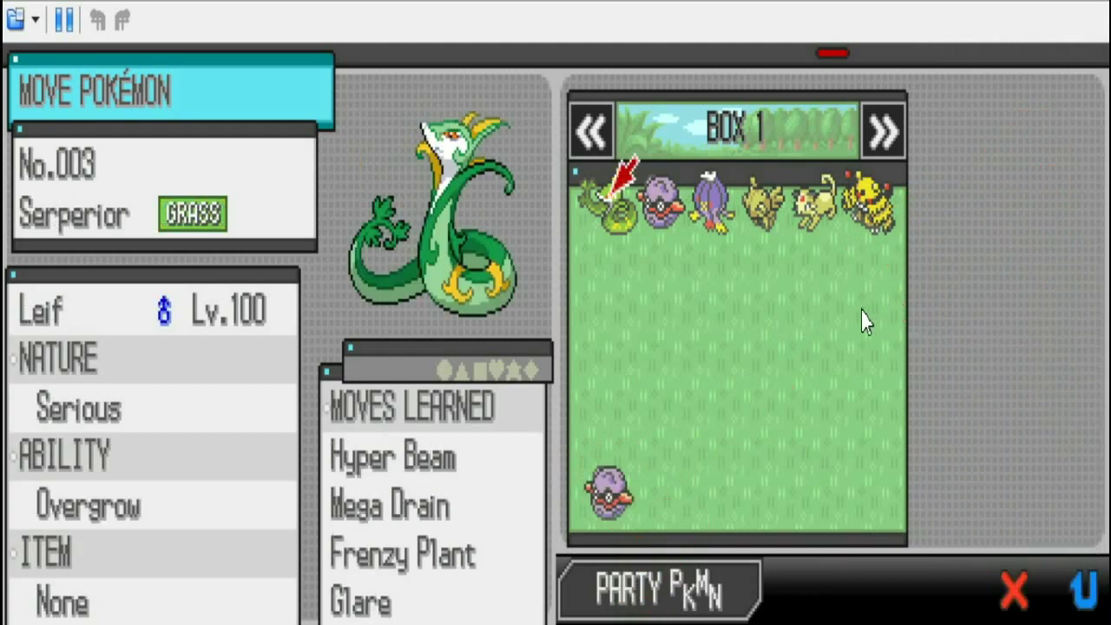
# Step: Exit the PC and walk out of the building onto Route 3
pyautogui.press('z')
pyautogui.press('z')
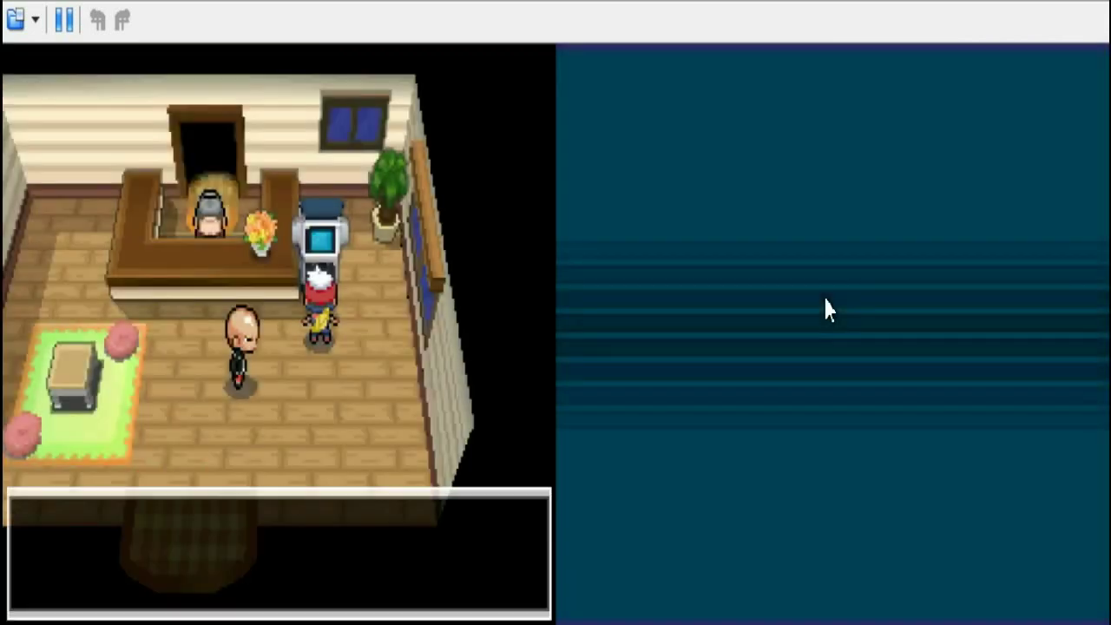
pyautogui.press('z')
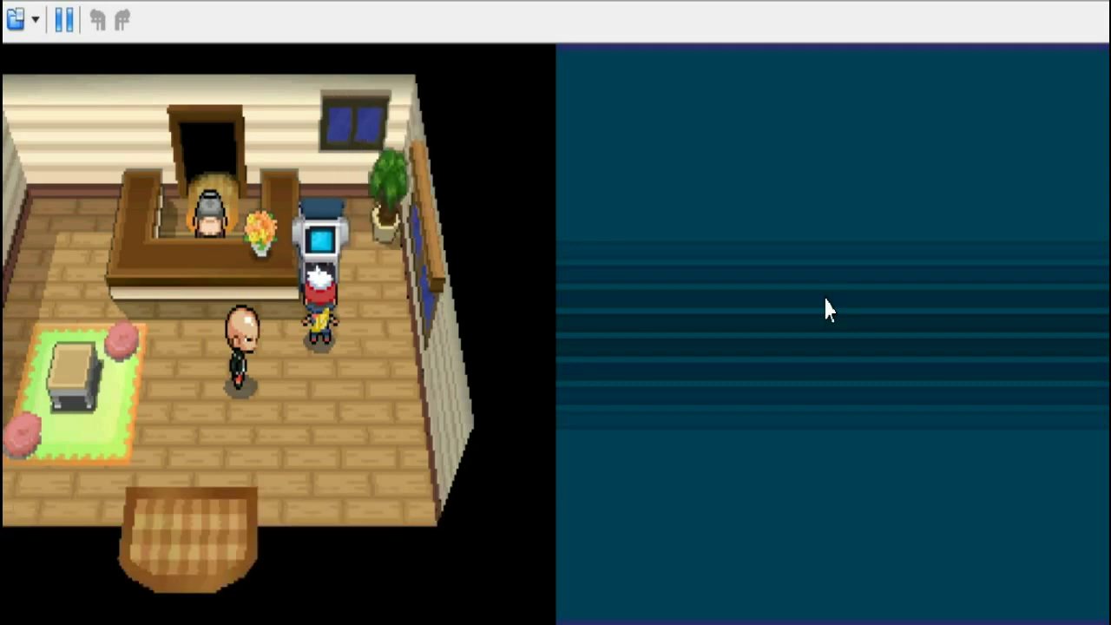
pyautogui.press('Down')
pyautogui.press('Left')
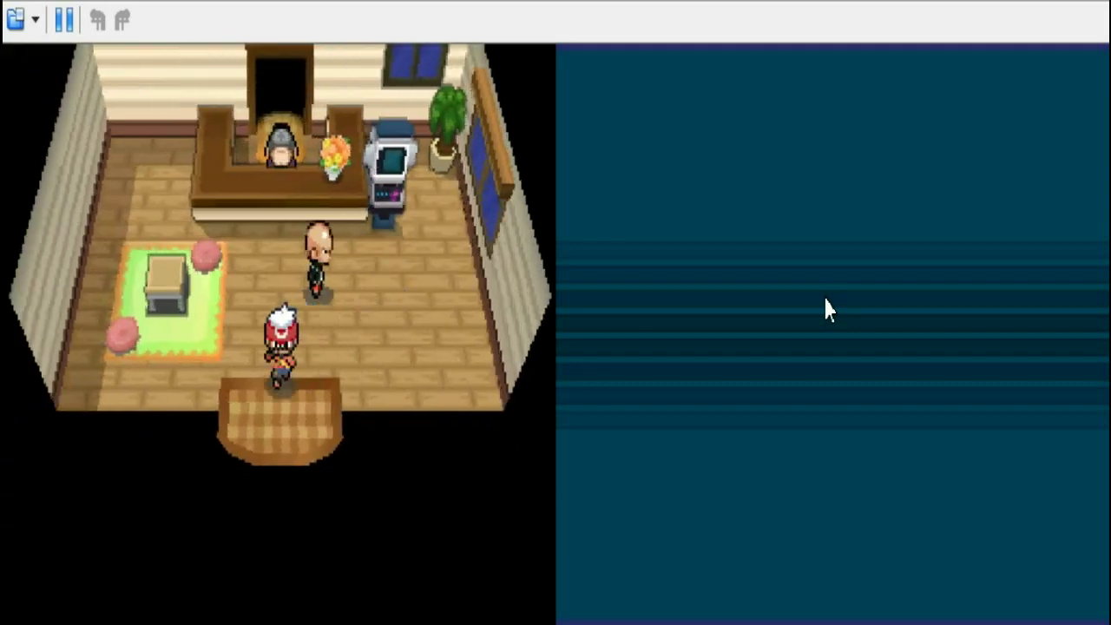
pyautogui.press('Down')
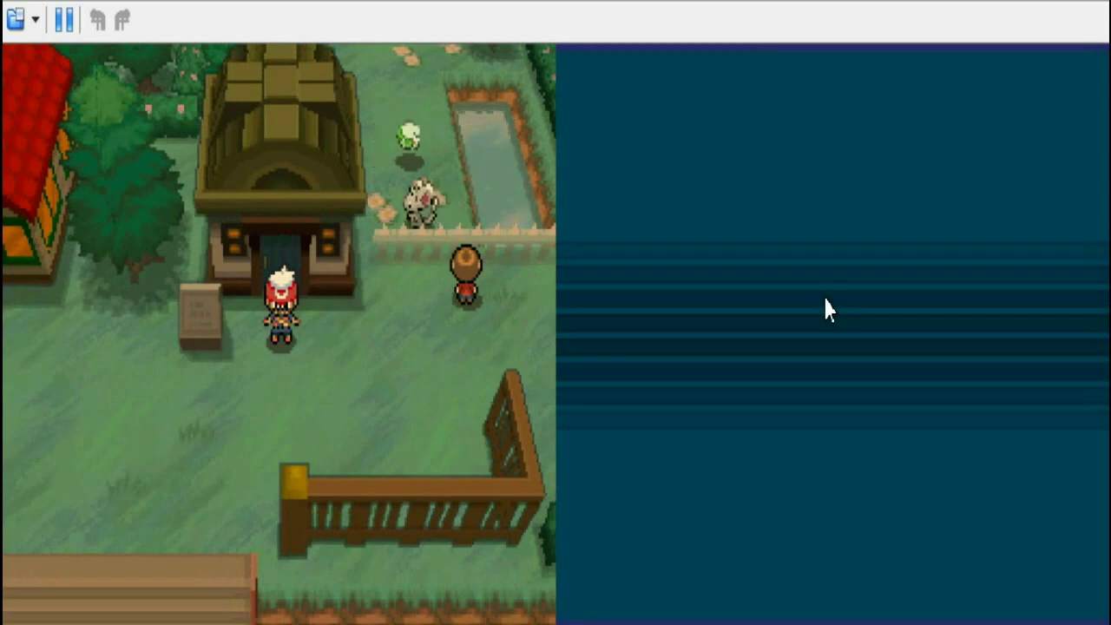
# Step: Save the game on Route 3 with Raichu leading the party
pyautogui.press('s')
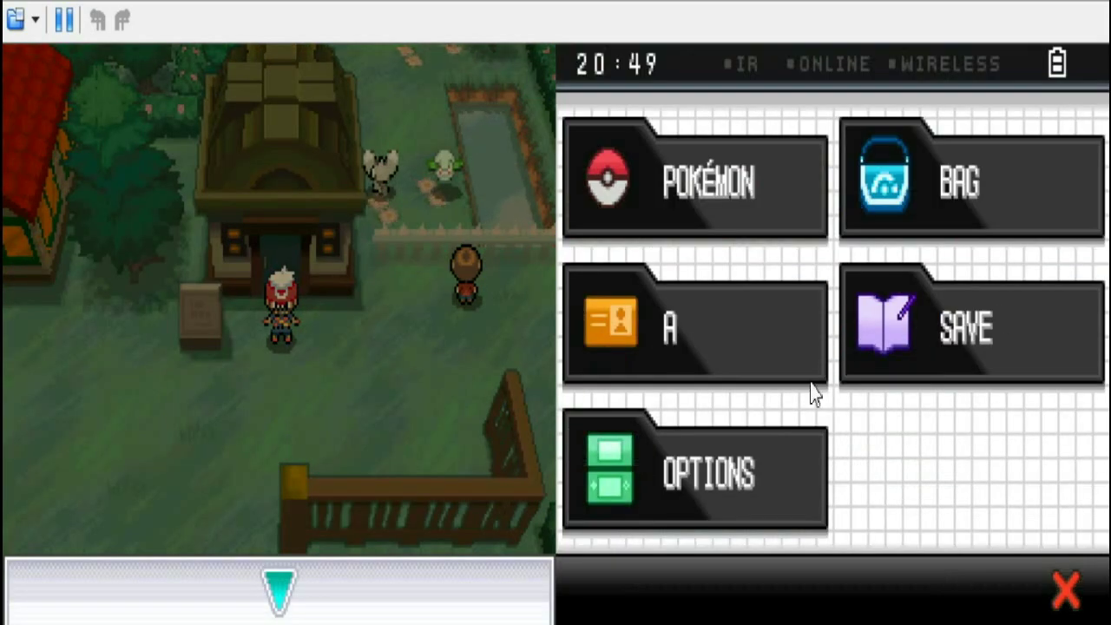
pyautogui.press('x')
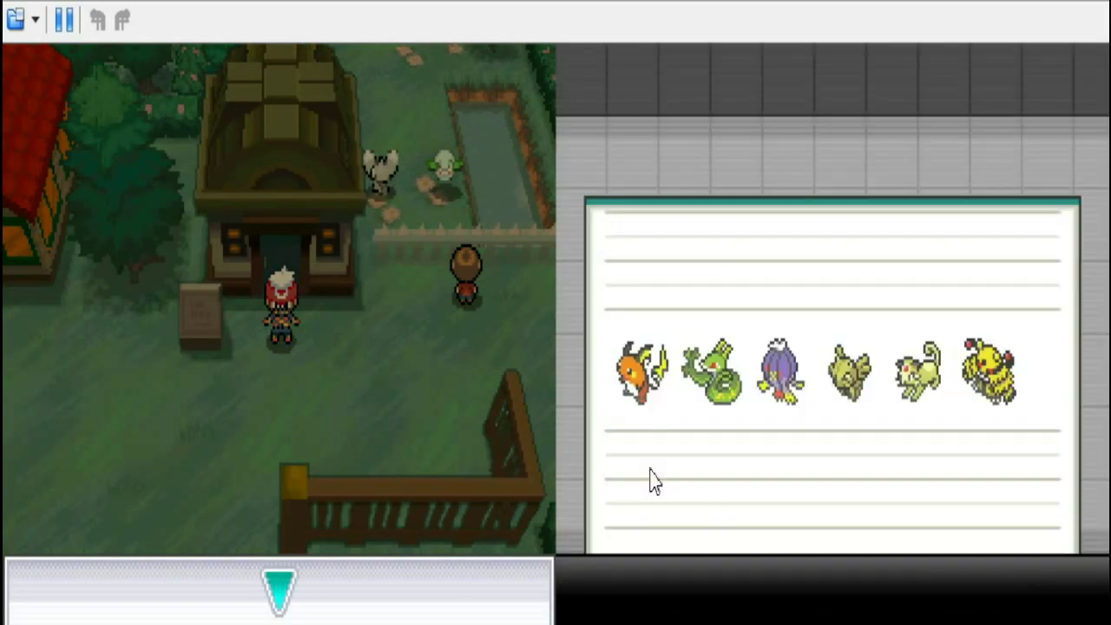
pyautogui.click(1005, 235)
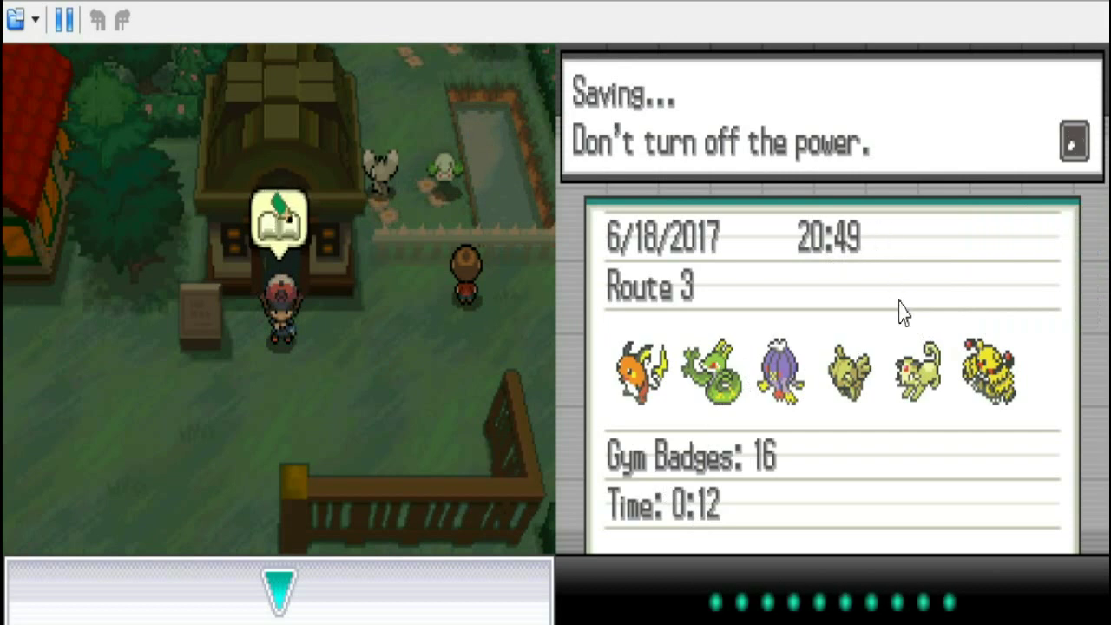
pyautogui.press('x')
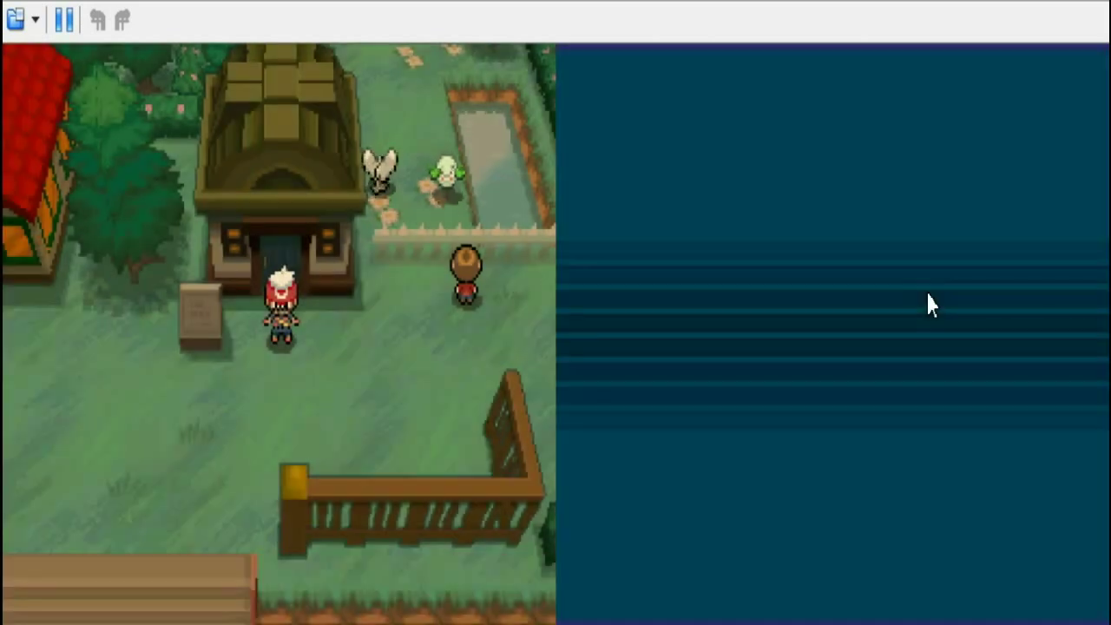
# Step: Walk past the red-roofed house and talk to the woman standing beside it near the playground slide
pyautogui.press('Left')
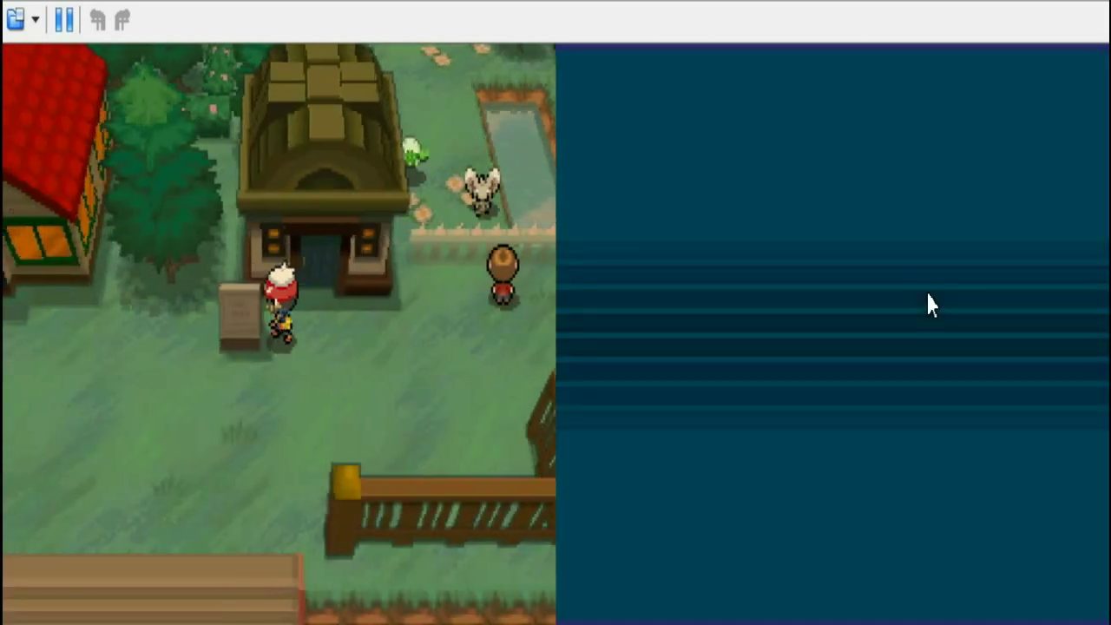
pyautogui.press('Down')
pyautogui.press('Left')
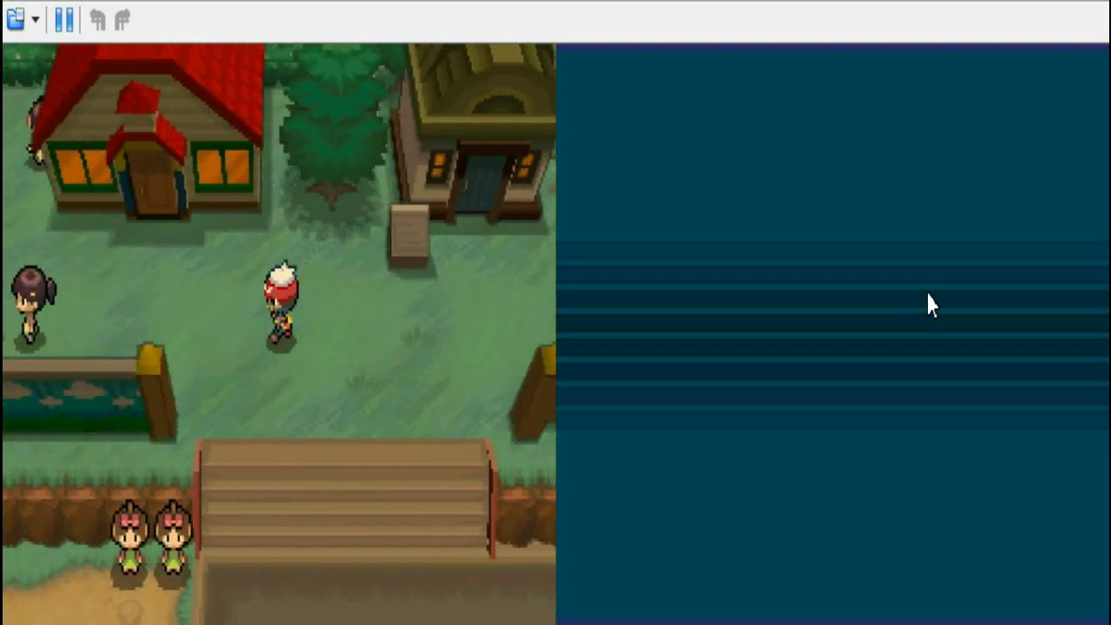
pyautogui.press('Up')
pyautogui.press('Left')
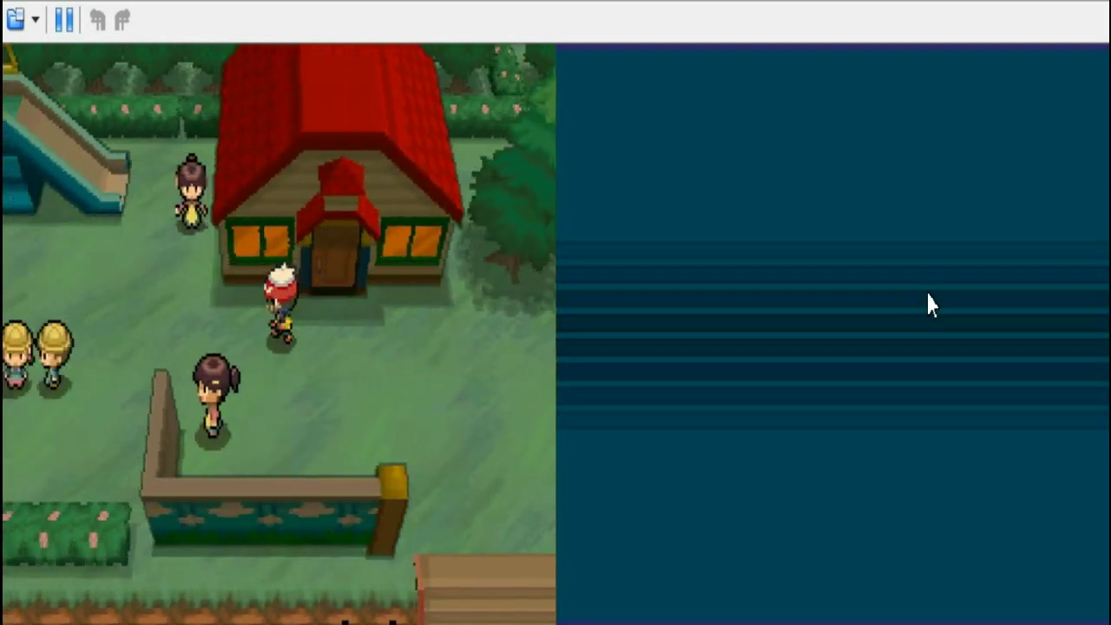
pyautogui.press('Left')
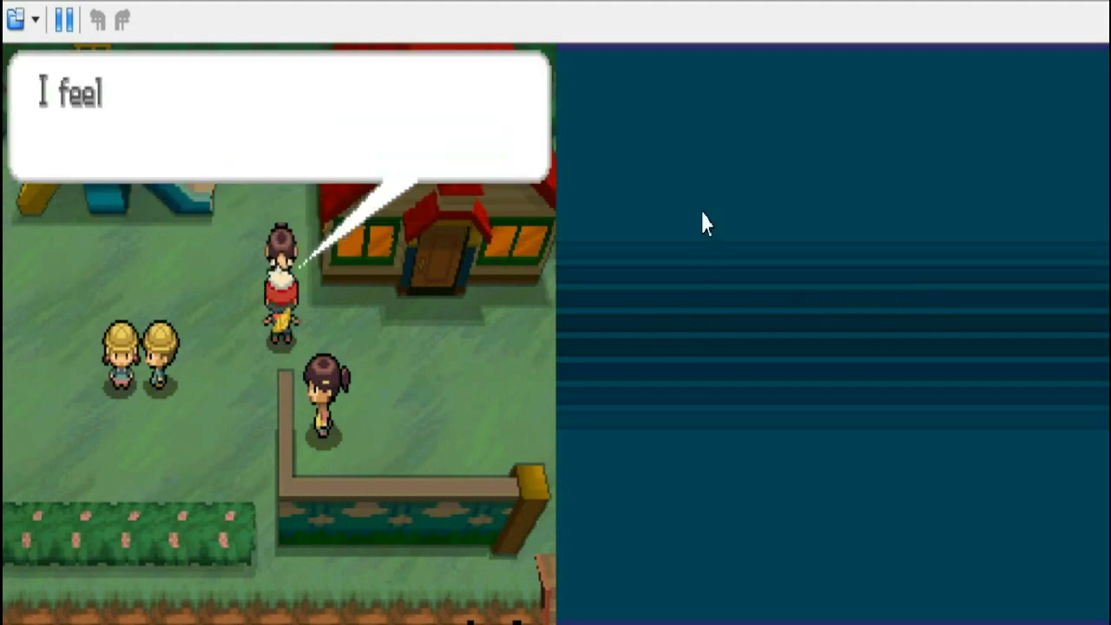
pyautogui.press('x')
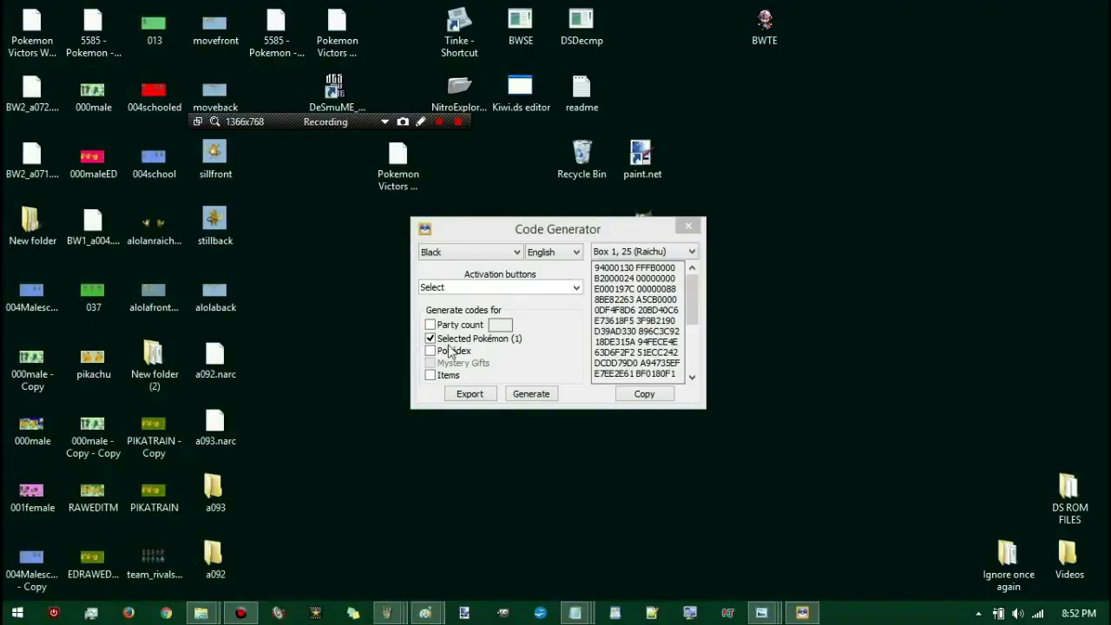
# Step: Switch to the untitled Paint window holding the Raichu sprite parts and maximize it
pyautogui.moveTo(388, 613)
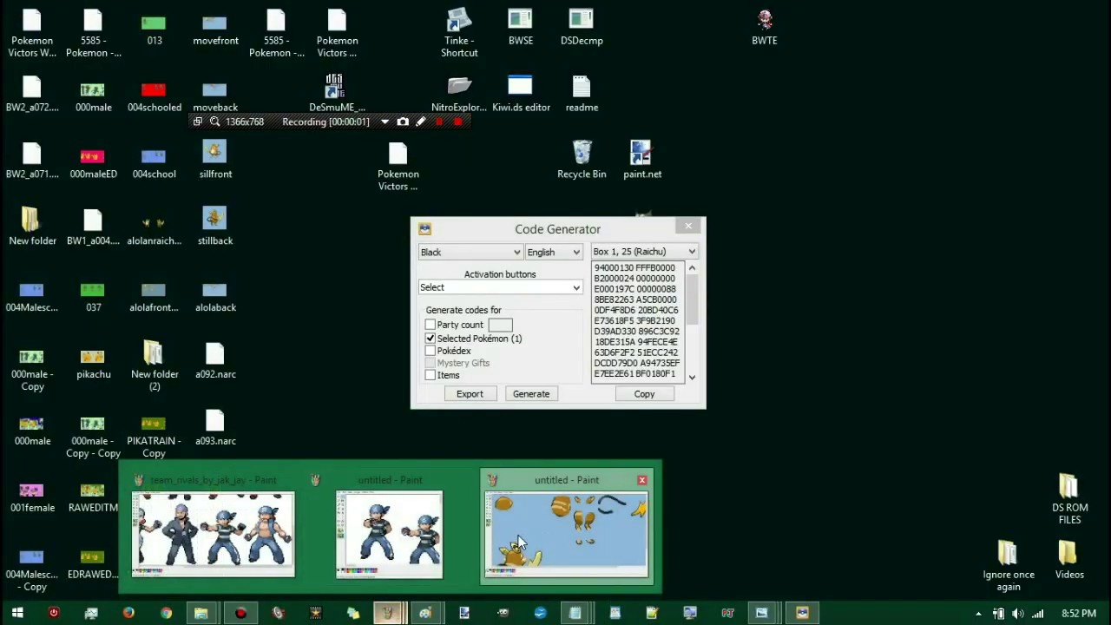
pyautogui.click(519, 542)
pyautogui.press('super+Right')
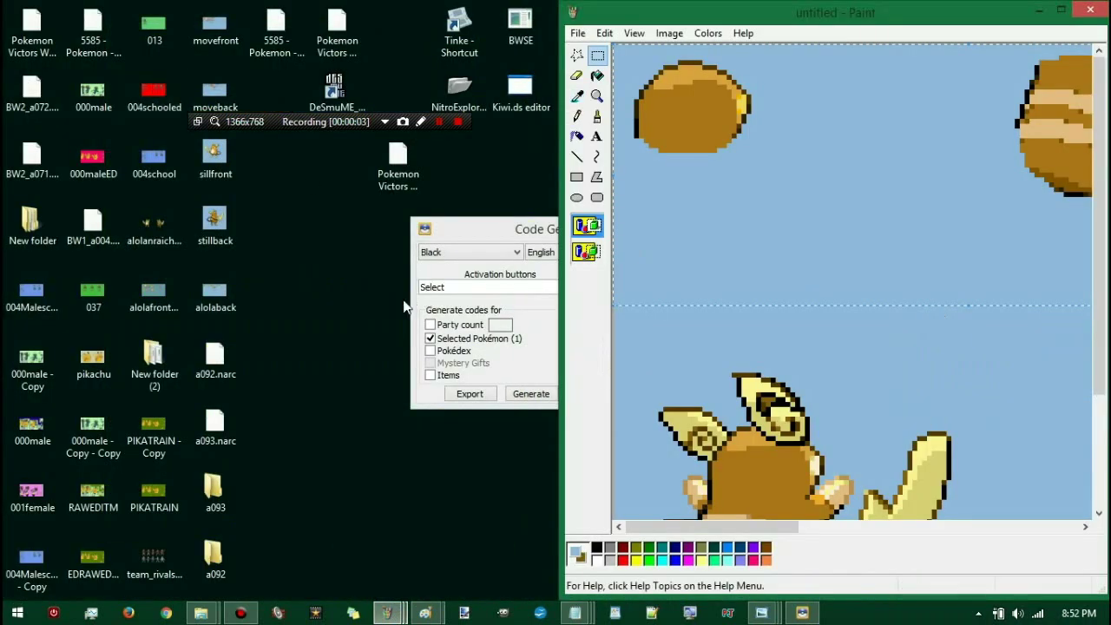
pyautogui.moveTo(842, 21); pyautogui.dragTo(486, 0)
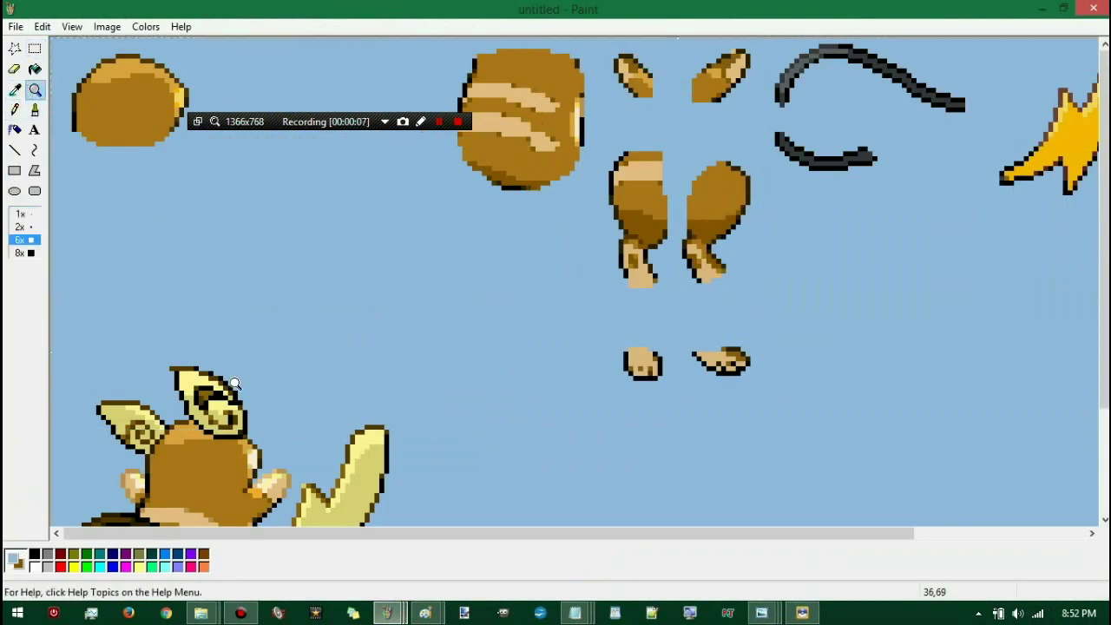
# Step: Turn on the screen Magnifier and recolor the yellow cheek of the round head piece in pale cream tones with the Pencil
pyautogui.click(699, 615)
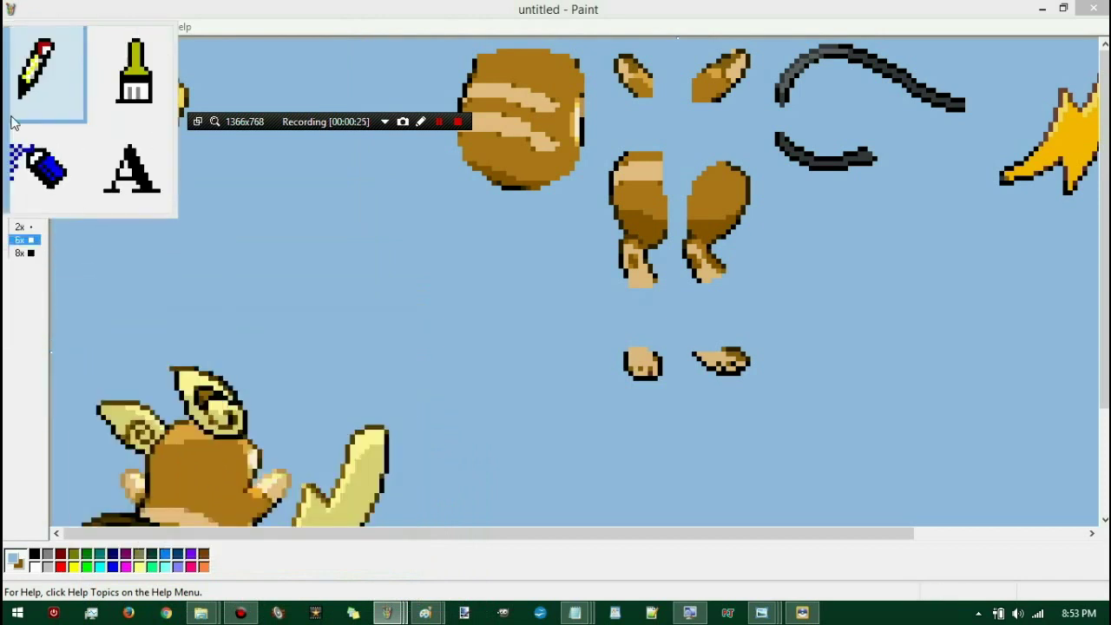
pyautogui.click(15, 90)
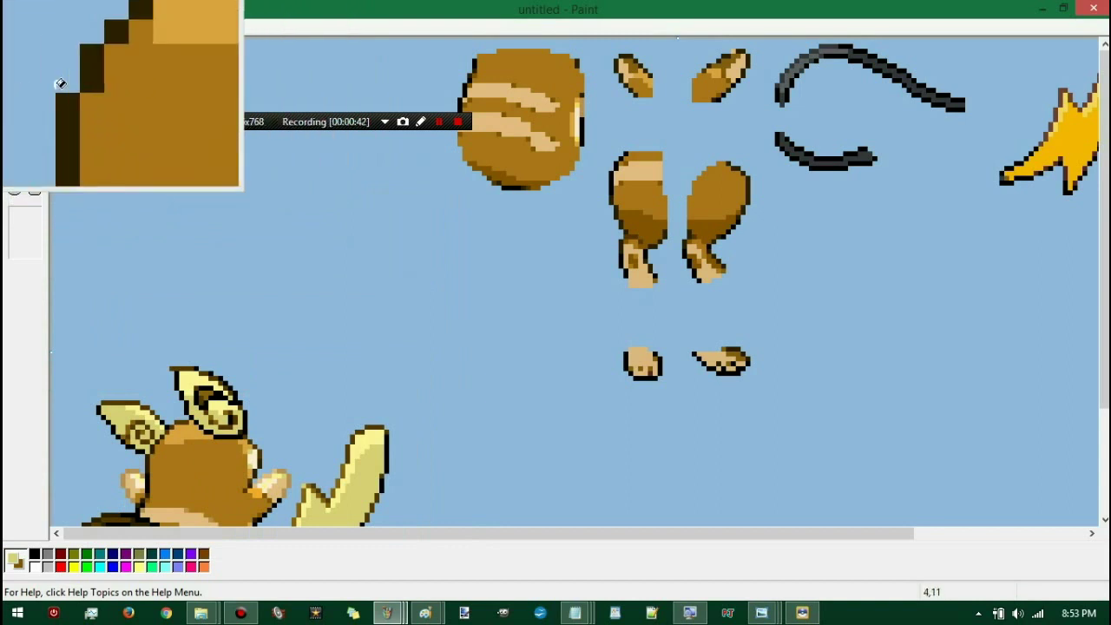
pyautogui.click(14, 80)
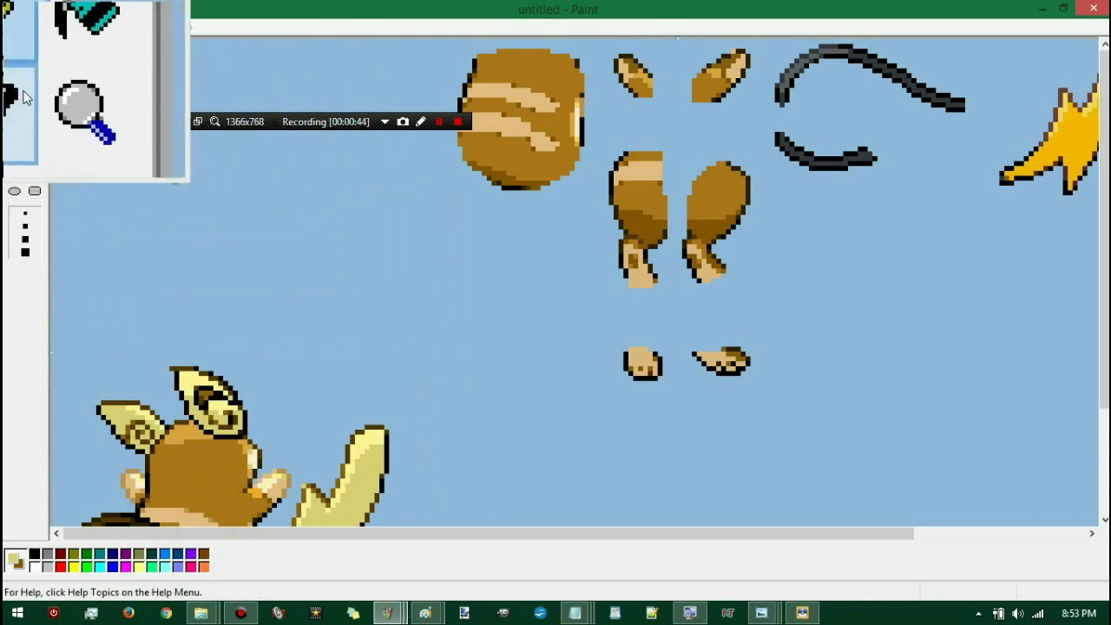
pyautogui.click(15, 90)
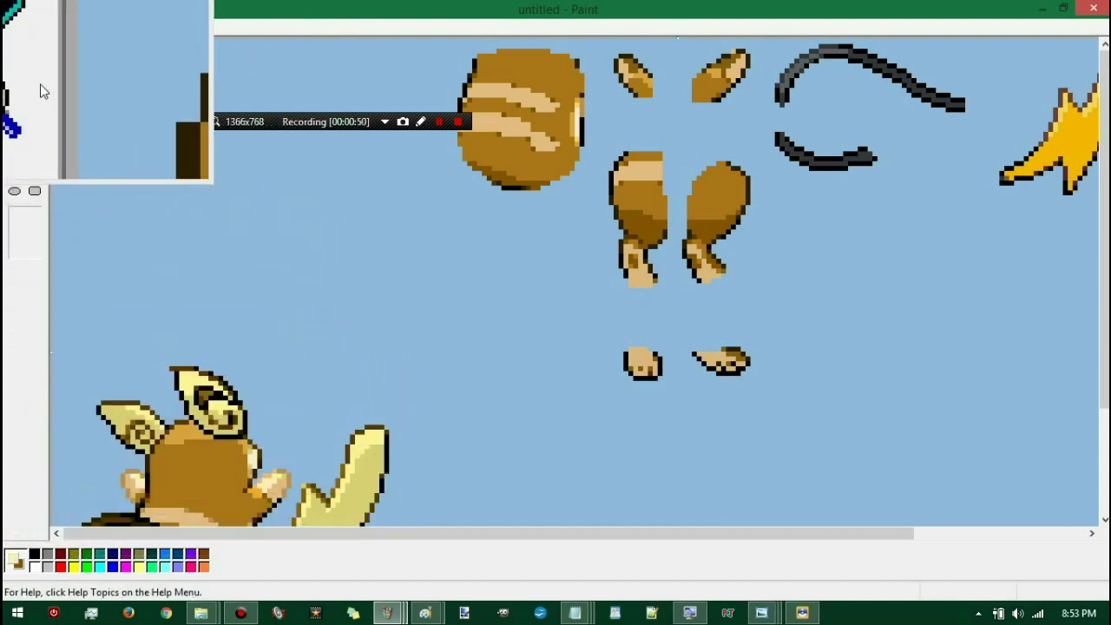
pyautogui.click(35, 70)
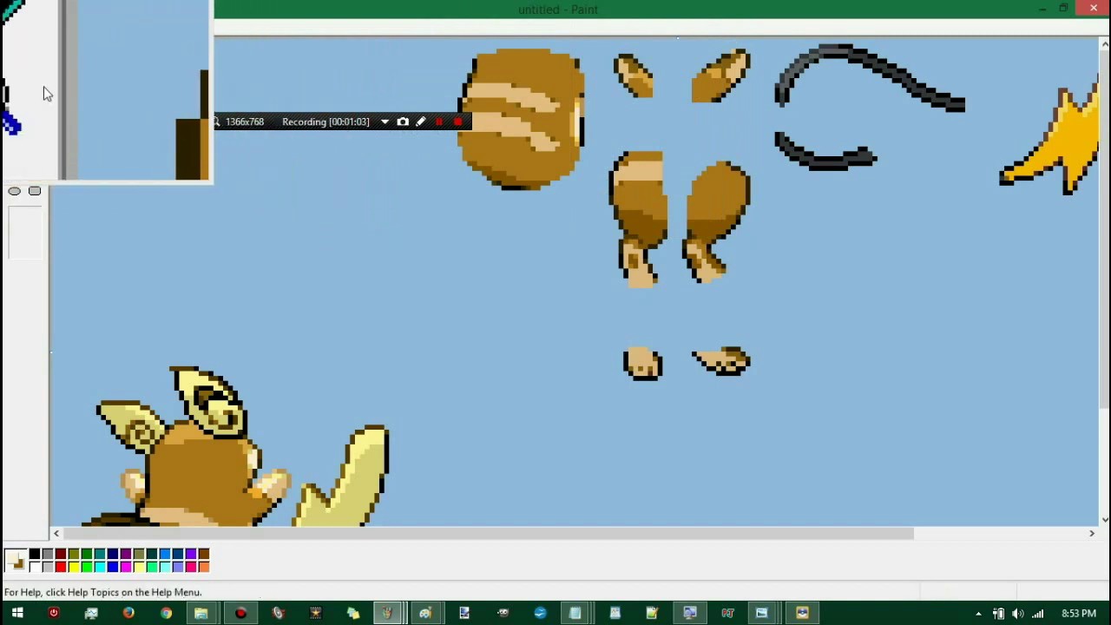
pyautogui.click(11, 91)
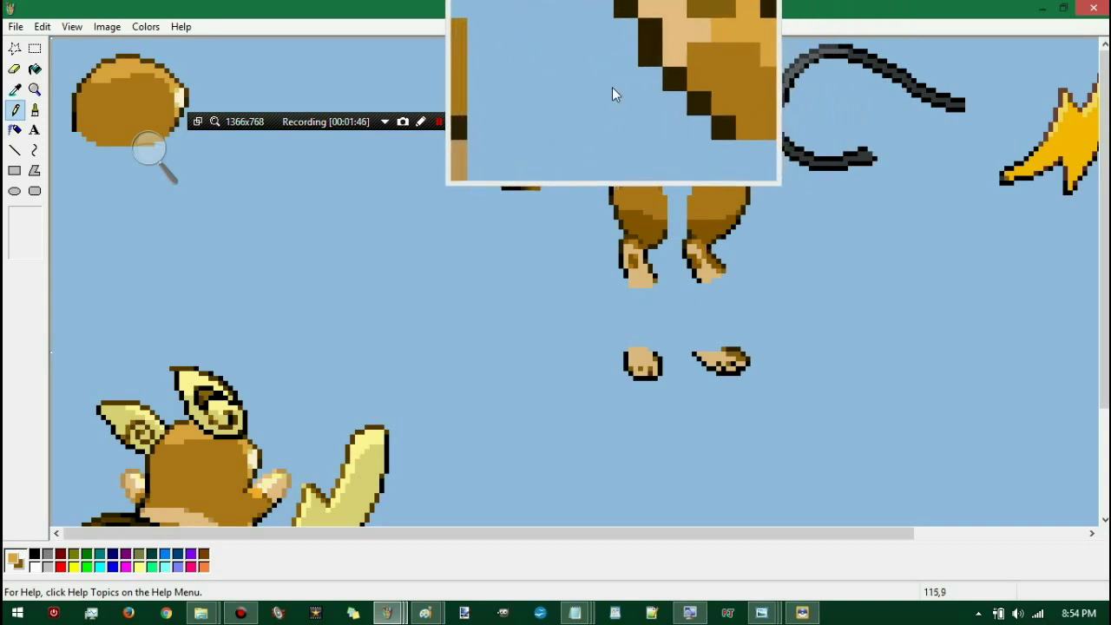
# Step: Dock the untitled Paint window to one half of the desktop and open the moveback image in a second Paint window
pyautogui.hotkey('ctrl', 's')
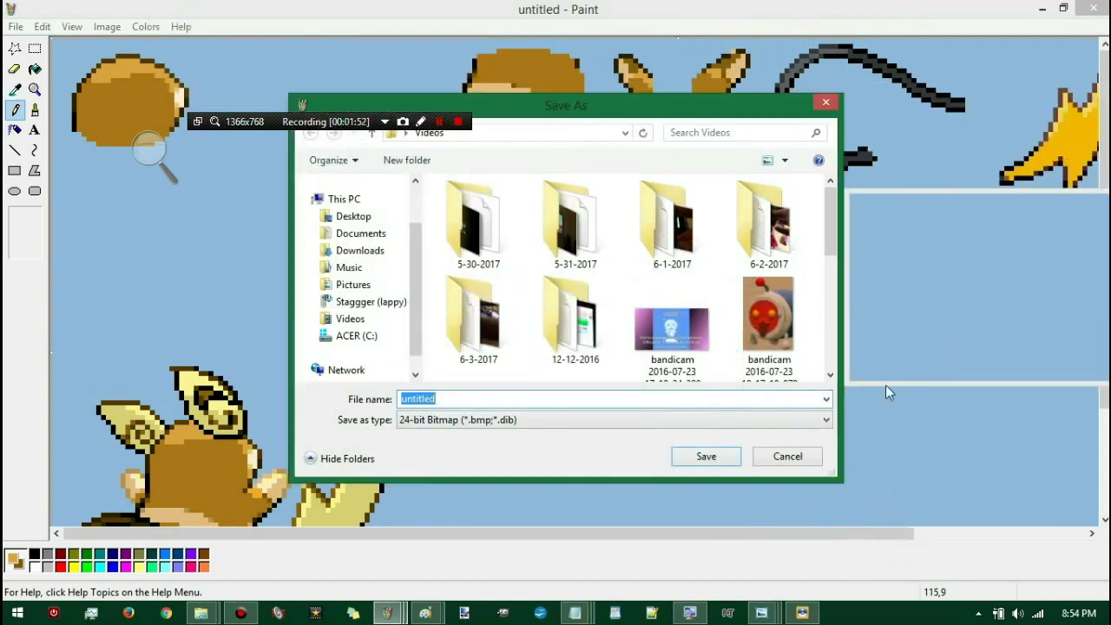
pyautogui.click(786, 457)
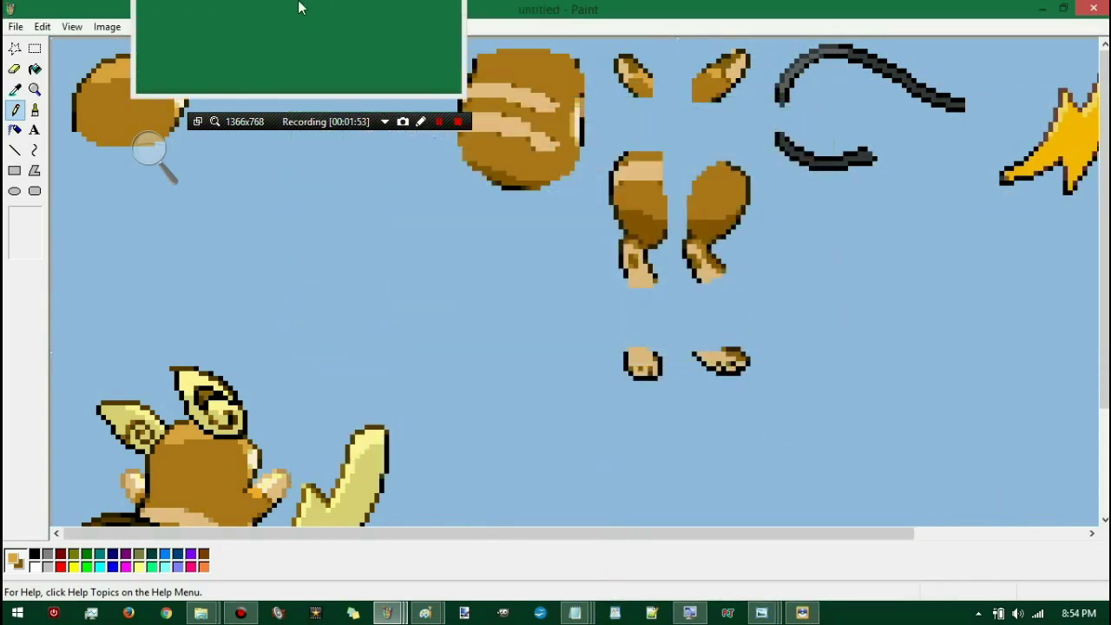
pyautogui.press('super+Right')
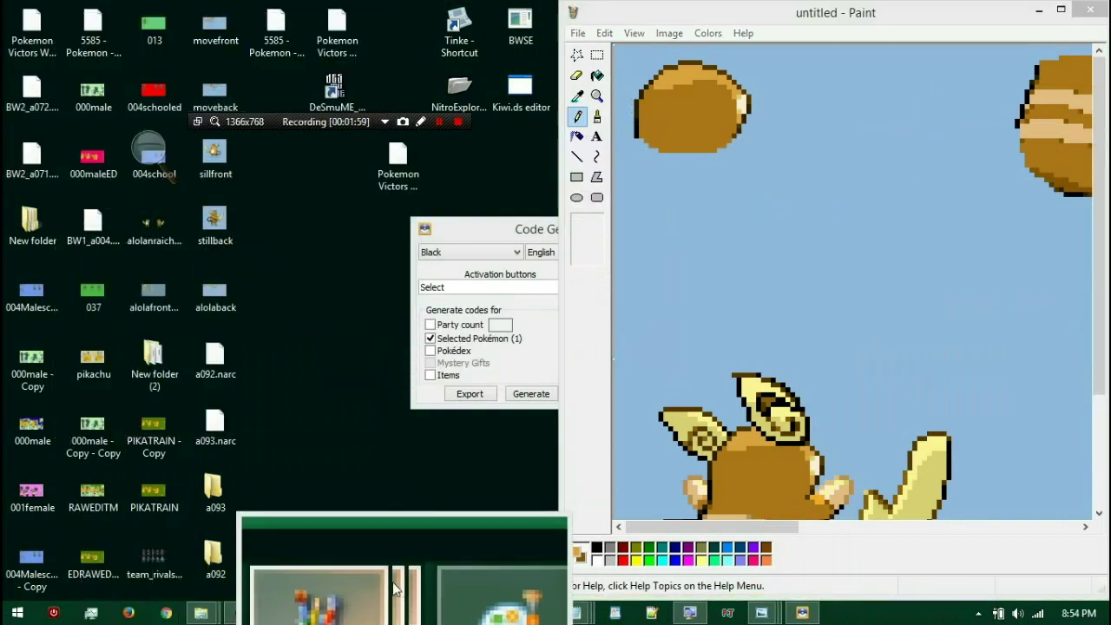
pyautogui.click(385, 547)
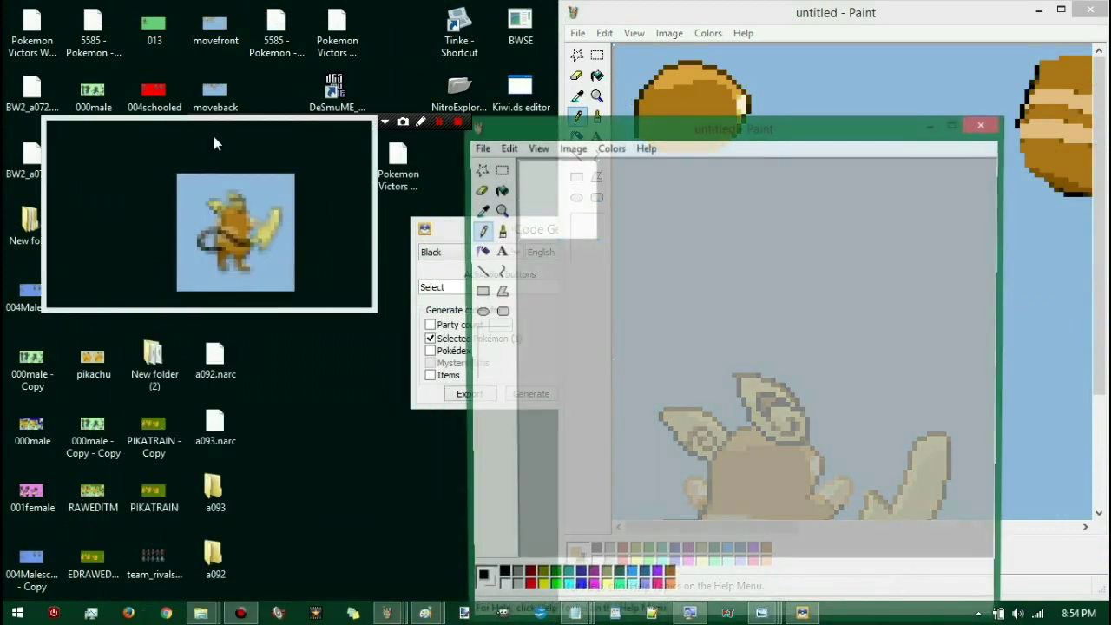
pyautogui.moveTo(222, 91)
pyautogui.mouseDown()
pyautogui.moveTo(719, 249)
pyautogui.moveTo(707, 229)
pyautogui.mouseUp()
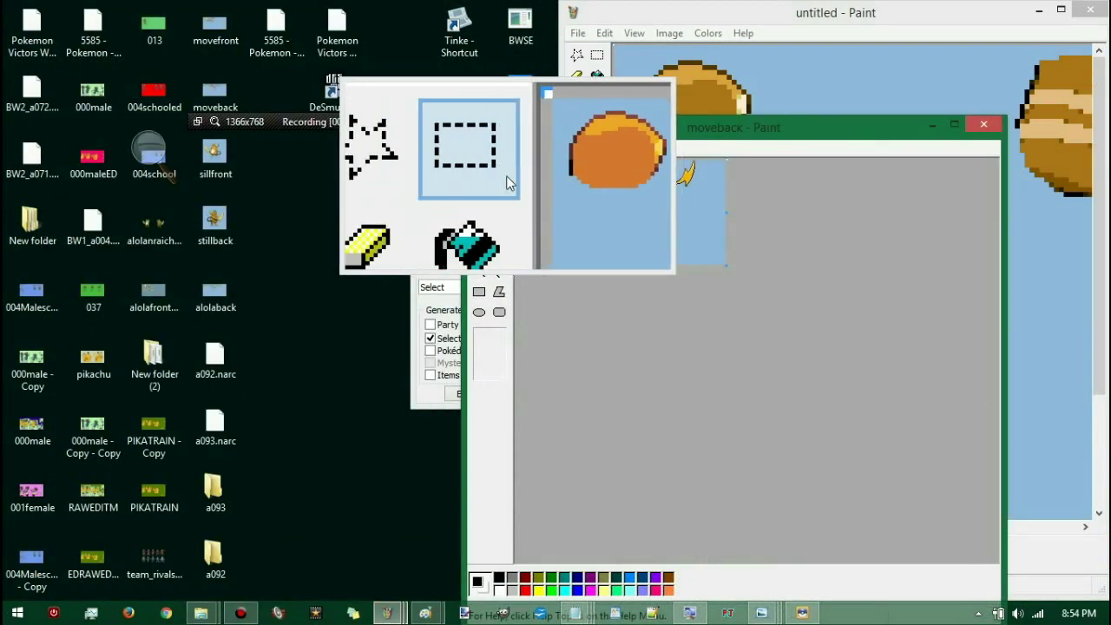
# Step: Set the untitled sprite sheet's magnification to 2x and select the upper area holding the head and striped torso
pyautogui.click(677, 52)
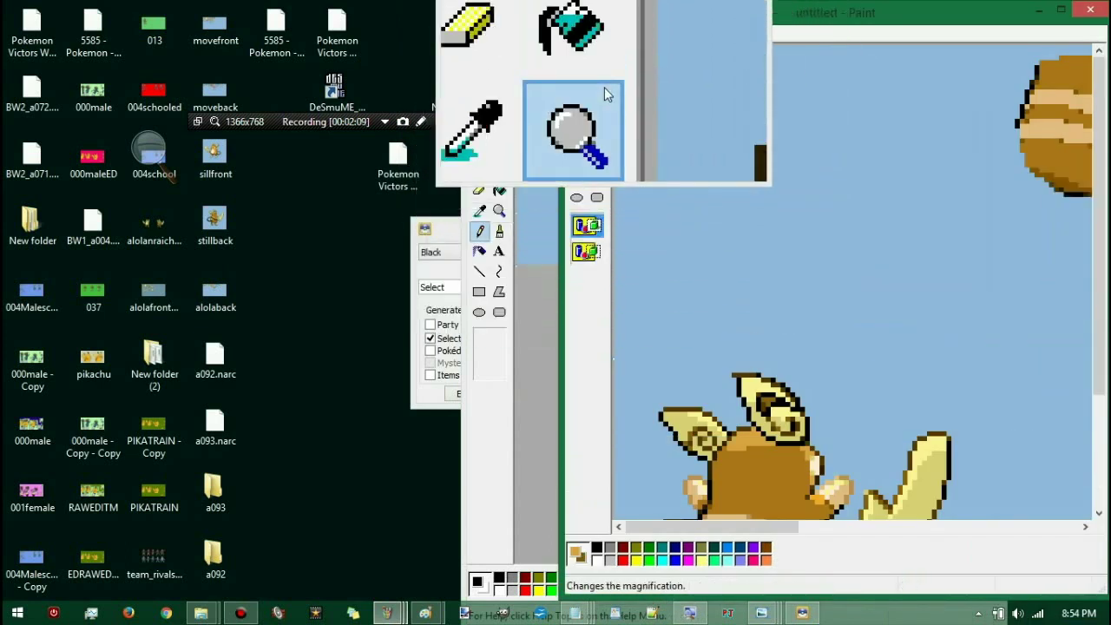
pyautogui.click(606, 94)
pyautogui.click(586, 241)
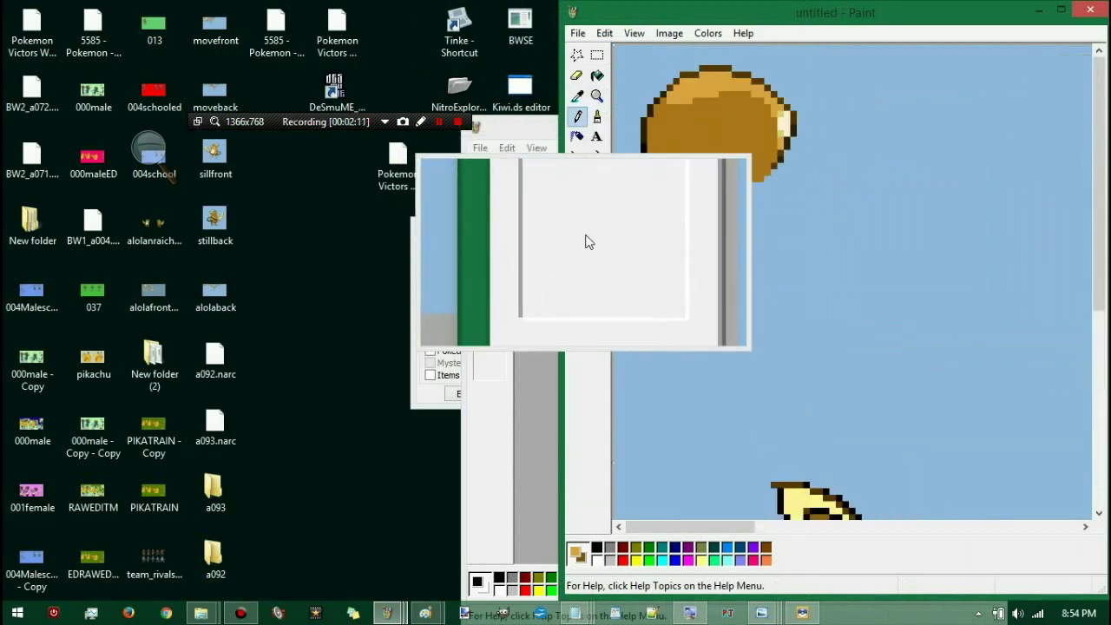
pyautogui.click(597, 96)
pyautogui.click(585, 242)
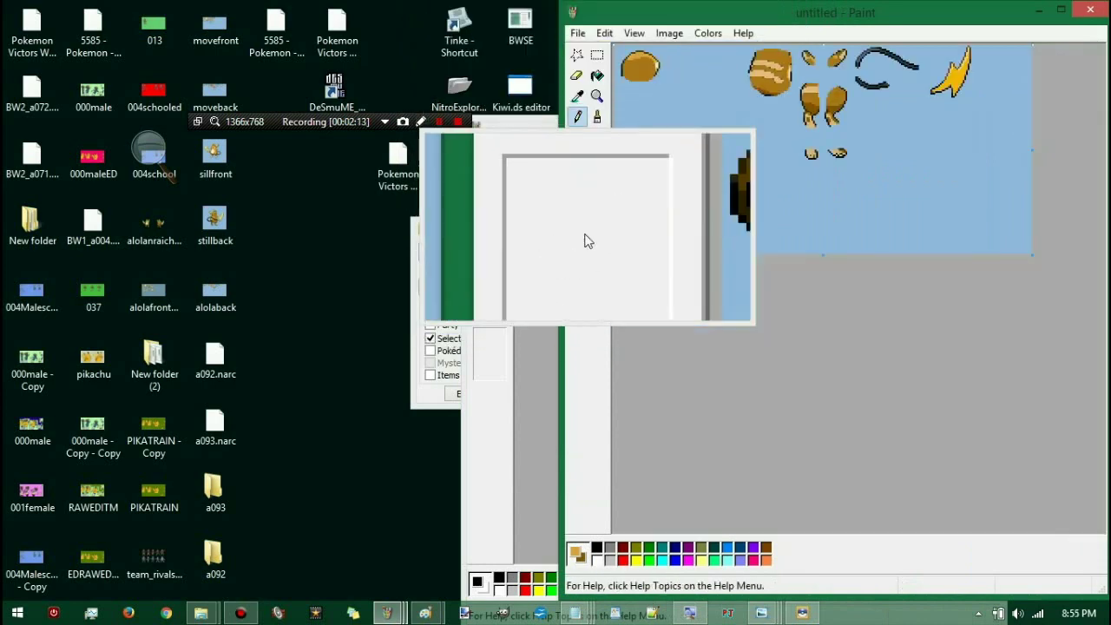
pyautogui.click(597, 55)
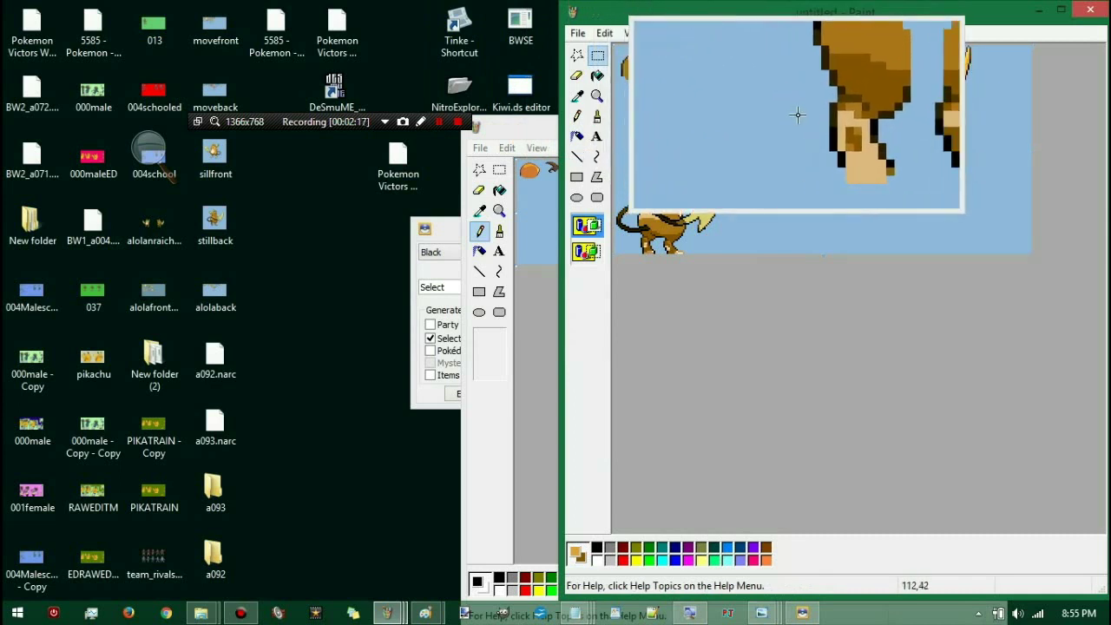
pyautogui.moveTo(797, 115)
pyautogui.mouseDown()
pyautogui.moveTo(521, 17)
pyautogui.moveTo(515, 4)
pyautogui.moveTo(410, 6)
pyautogui.mouseUp()
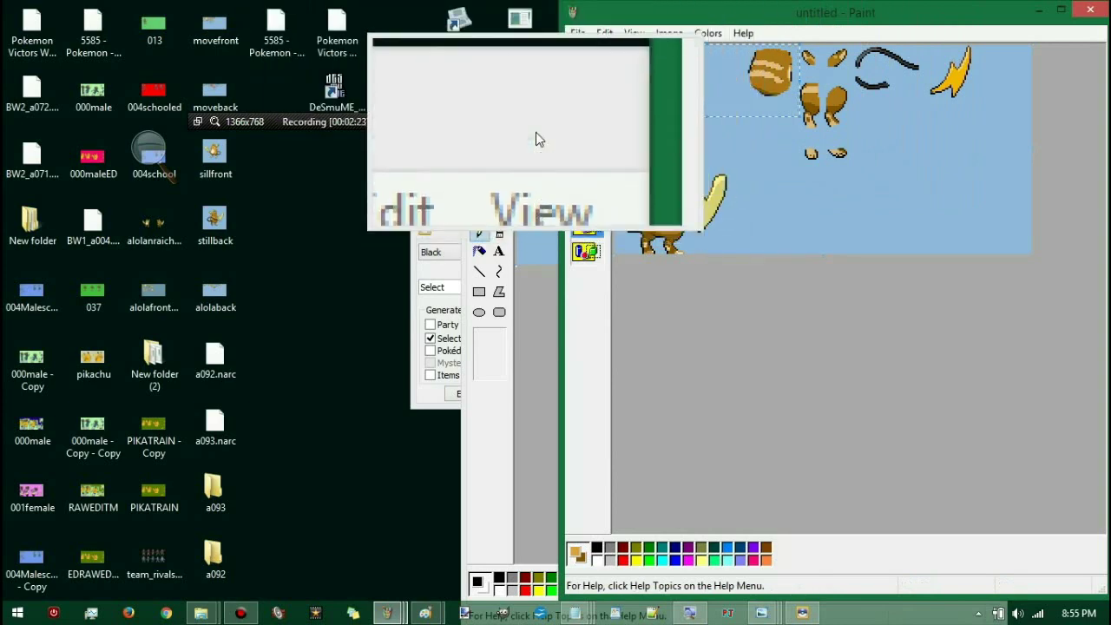
# Step: Replace the moveback image with alolaback in the second Paint window, discarding the changes to moveback
pyautogui.click(536, 139)
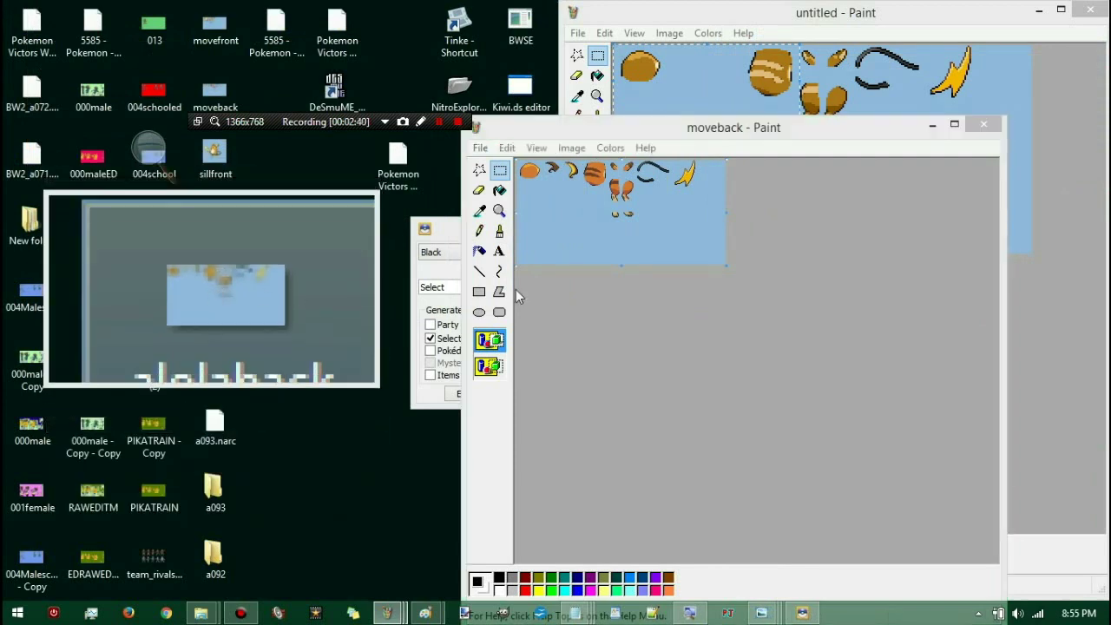
pyautogui.click(606, 255)
pyautogui.hotkey('alt', 'F4')
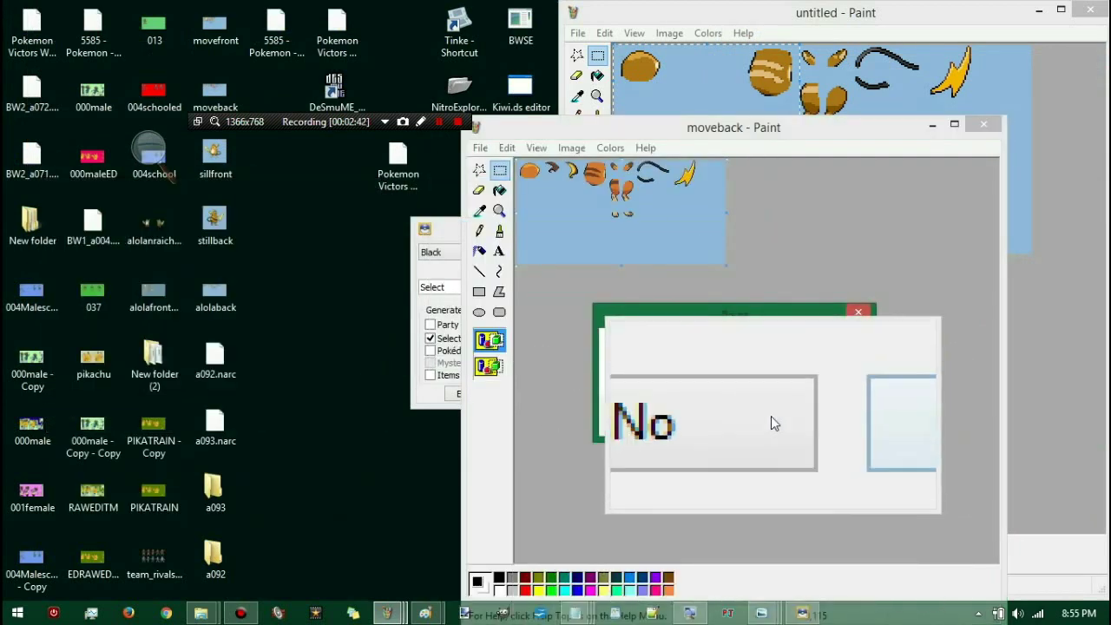
pyautogui.click(764, 417)
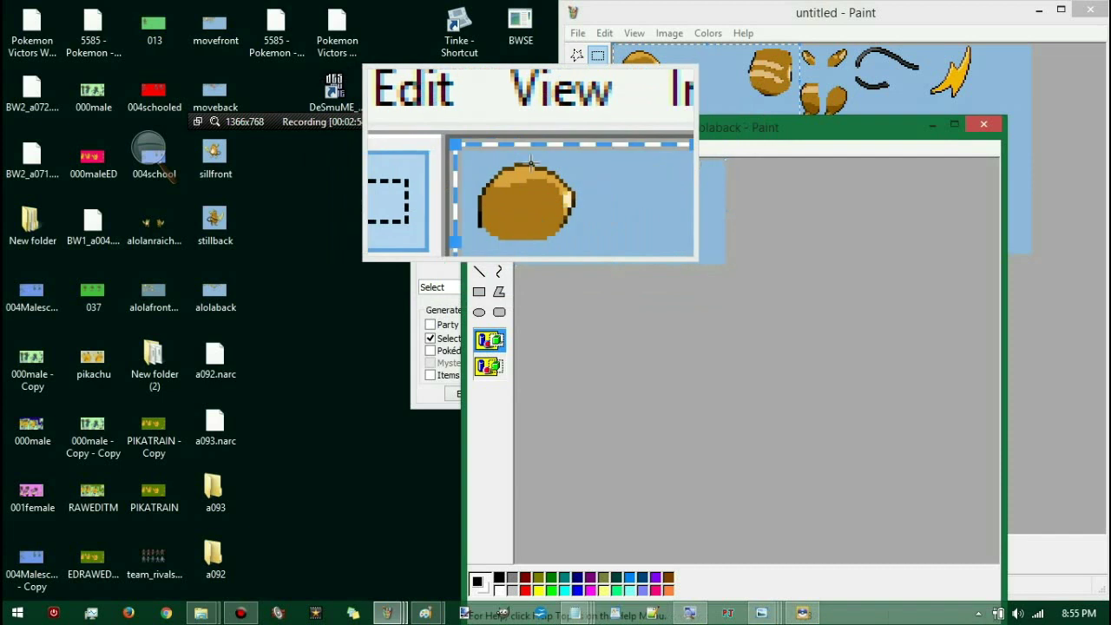
# Step: Try to combine the pasted head section with the ear pieces moved below it in alolaback, and close the image without saving
pyautogui.moveTo(526, 160); pyautogui.dragTo(564, 209)
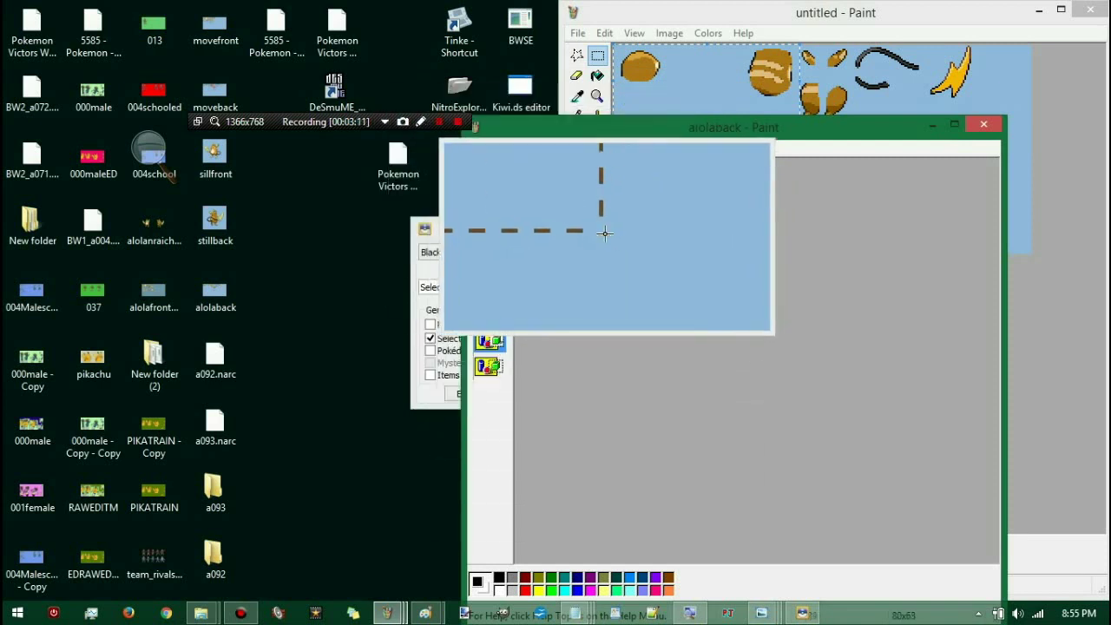
pyautogui.hotkey('ctrl', 'v')
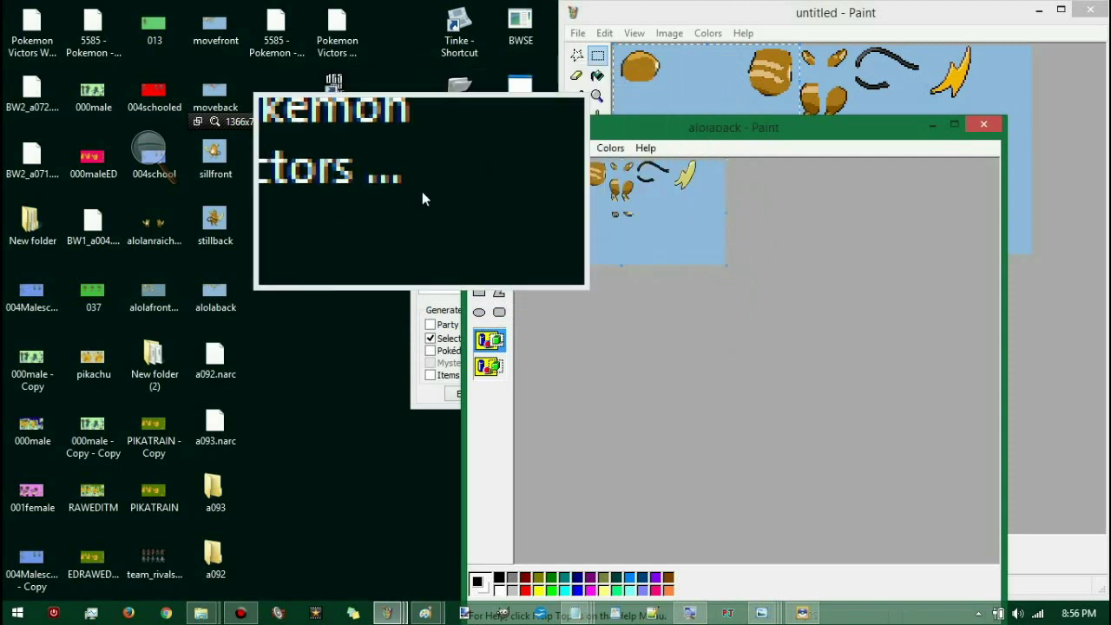
pyautogui.click(476, 233)
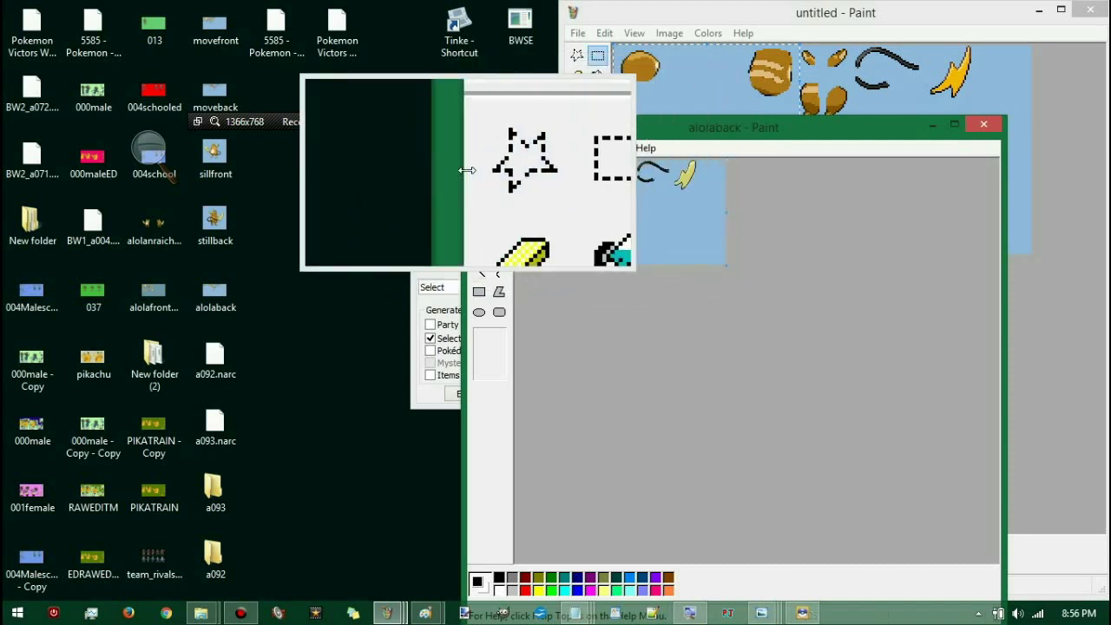
pyautogui.click(500, 169)
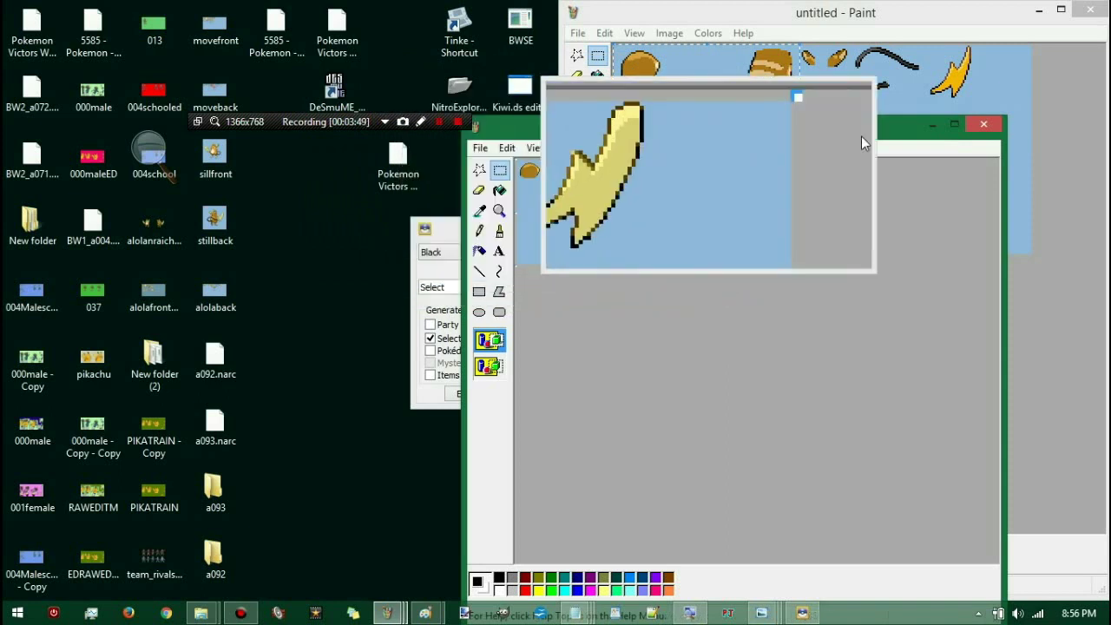
pyautogui.click(984, 126)
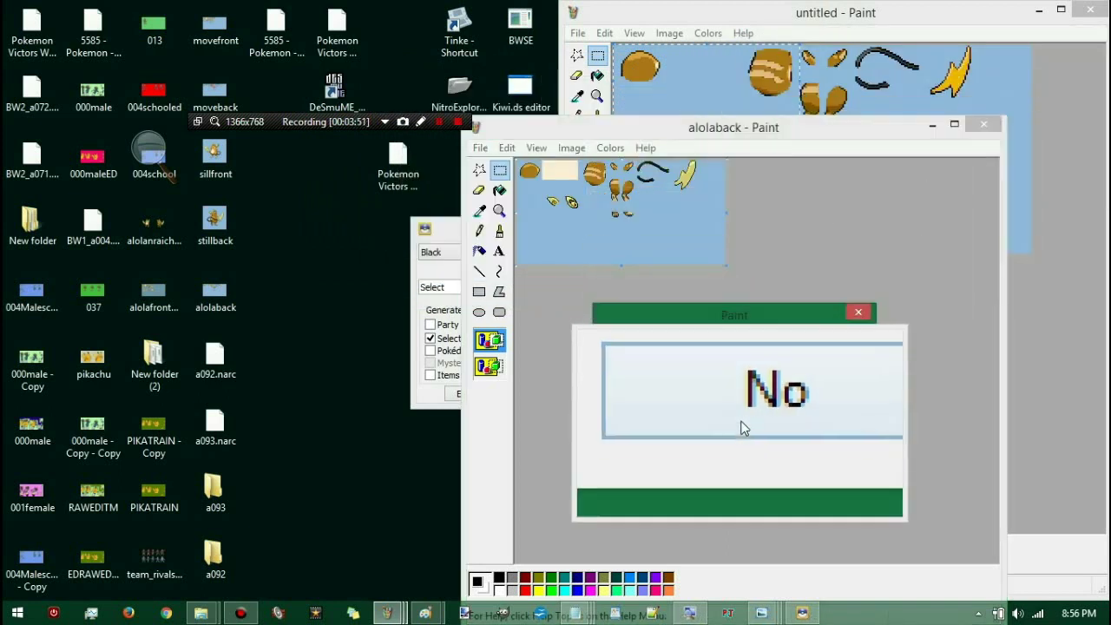
pyautogui.click(742, 417)
# Step: Reopen alolaback in Paint and draw a short horizontal black line between the head and the nearest ear piece
pyautogui.press('super+Escape')
pyautogui.moveTo(388, 615)
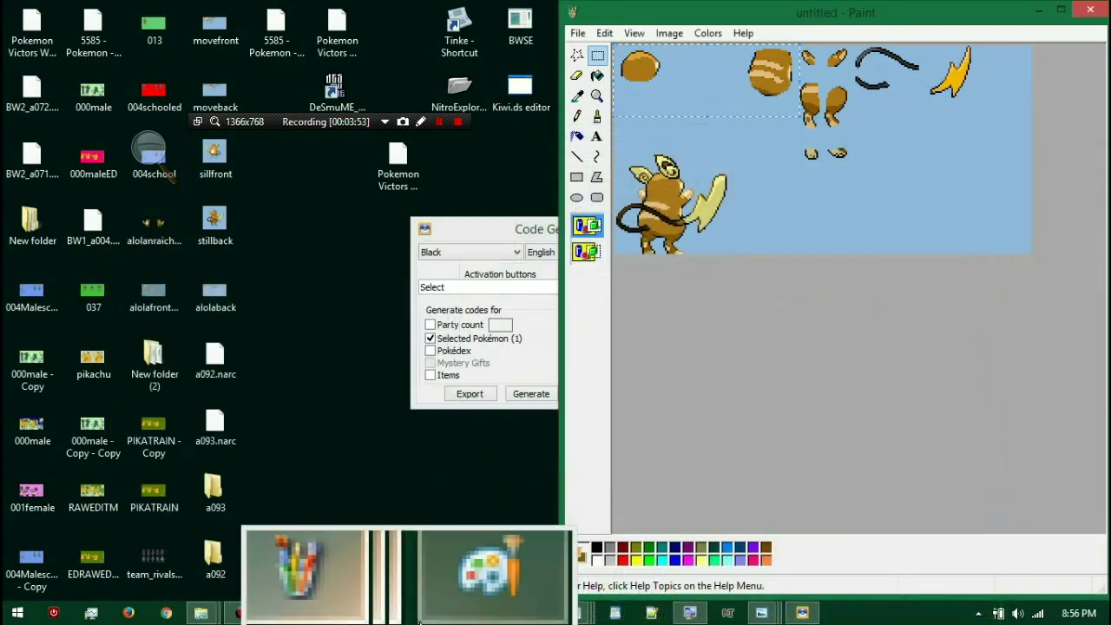
pyautogui.press('super+plus')
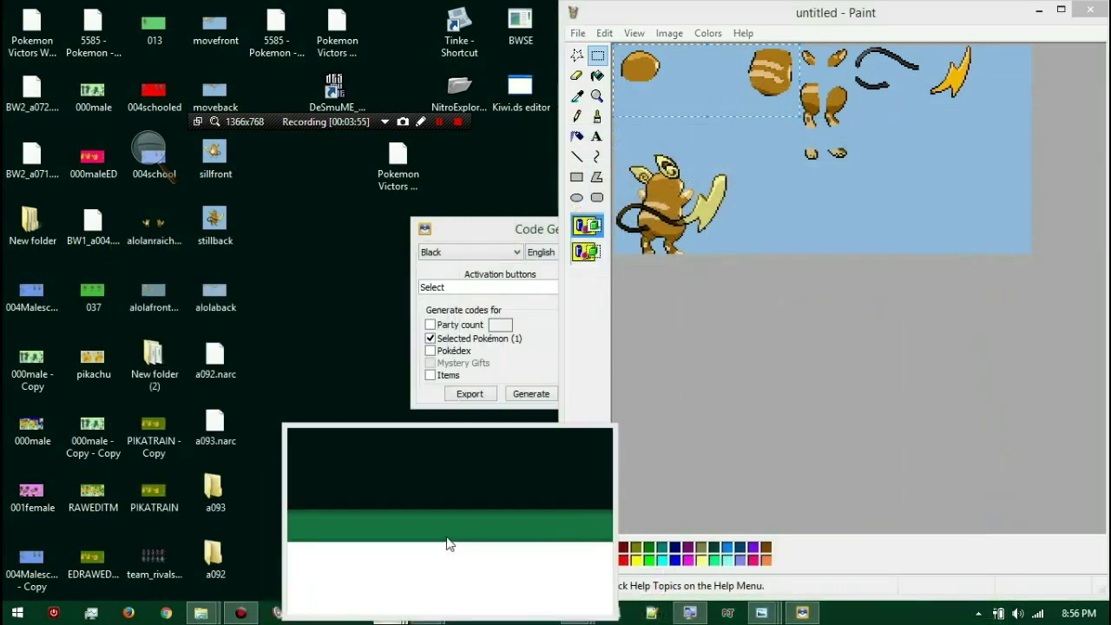
pyautogui.click(446, 537)
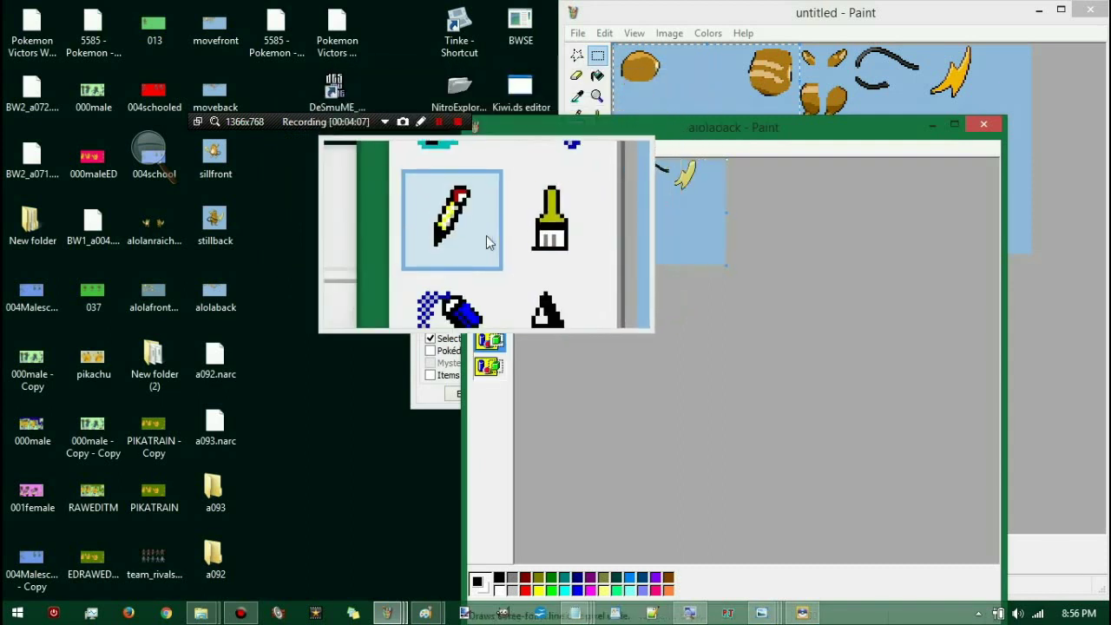
pyautogui.click(482, 229)
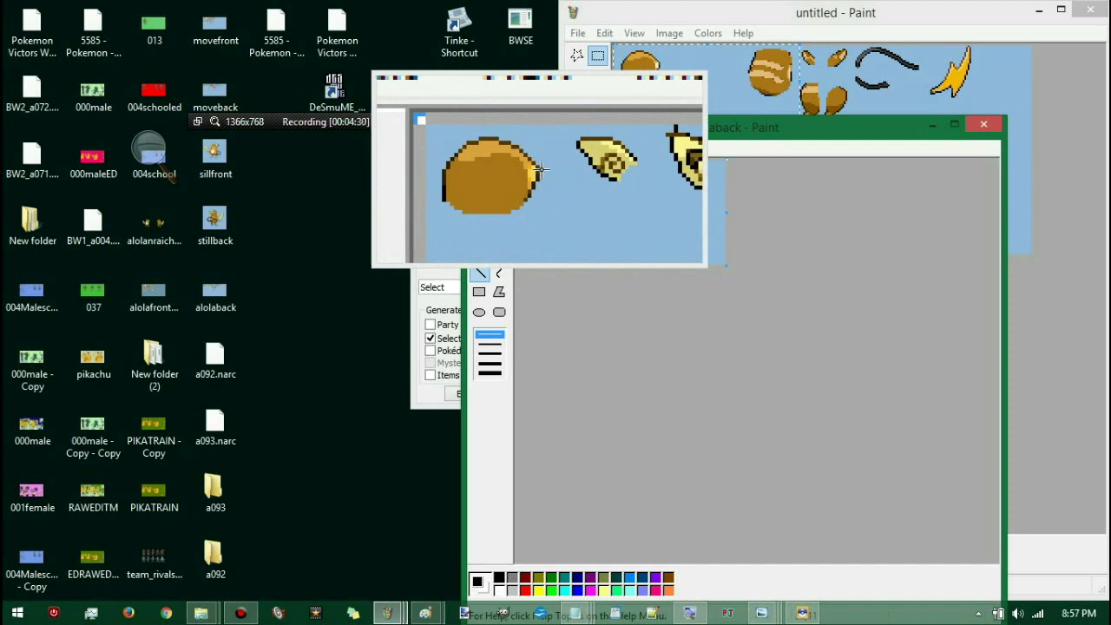
pyautogui.moveTo(541, 171); pyautogui.dragTo(545, 170)
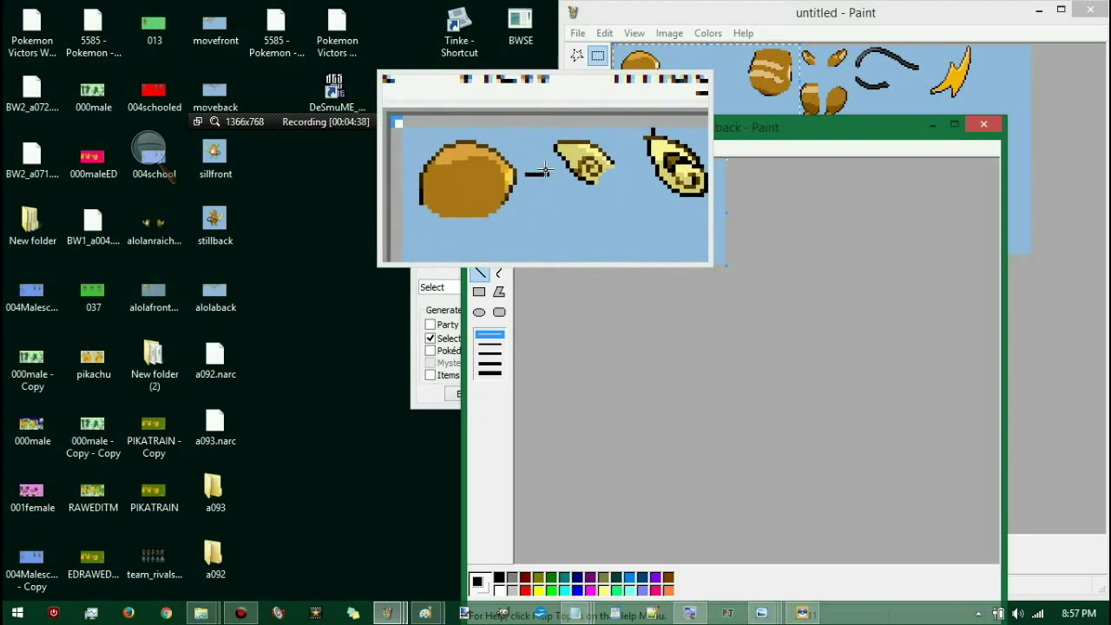
# Step: Select the two ear pieces in alolaback together and shift them slightly towards the head
pyautogui.click(597, 55)
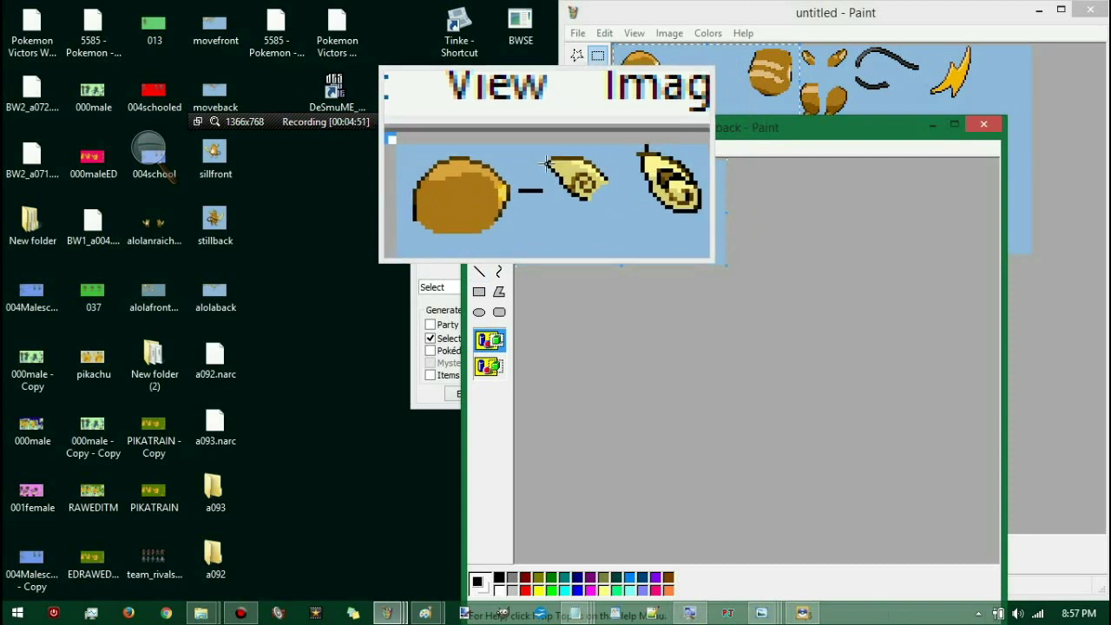
pyautogui.moveTo(543, 161); pyautogui.dragTo(573, 174)
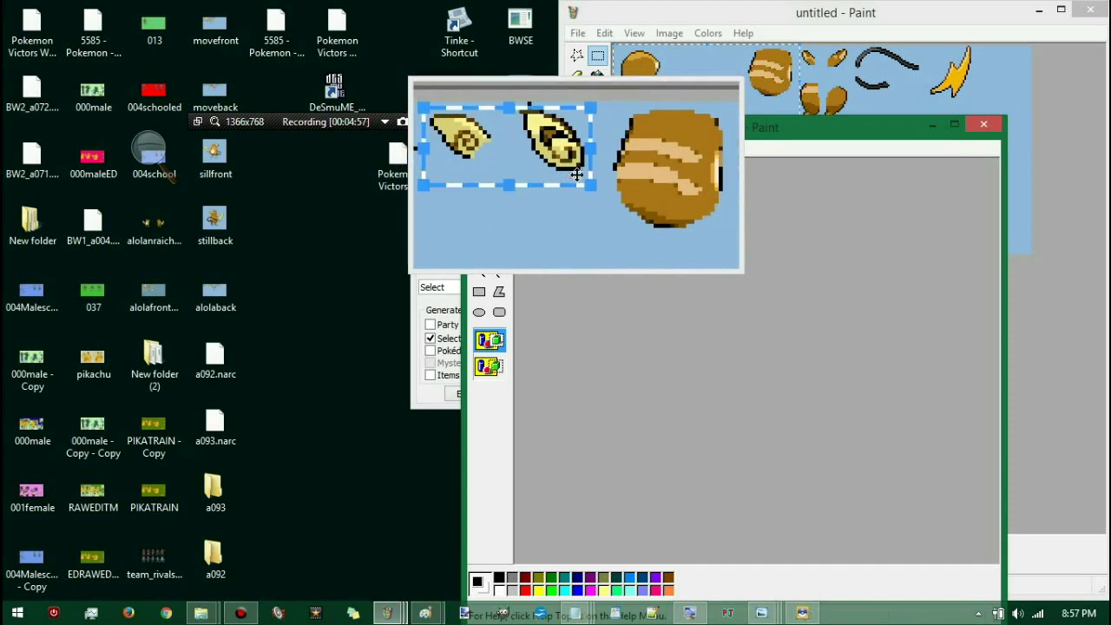
pyautogui.press('Escape')
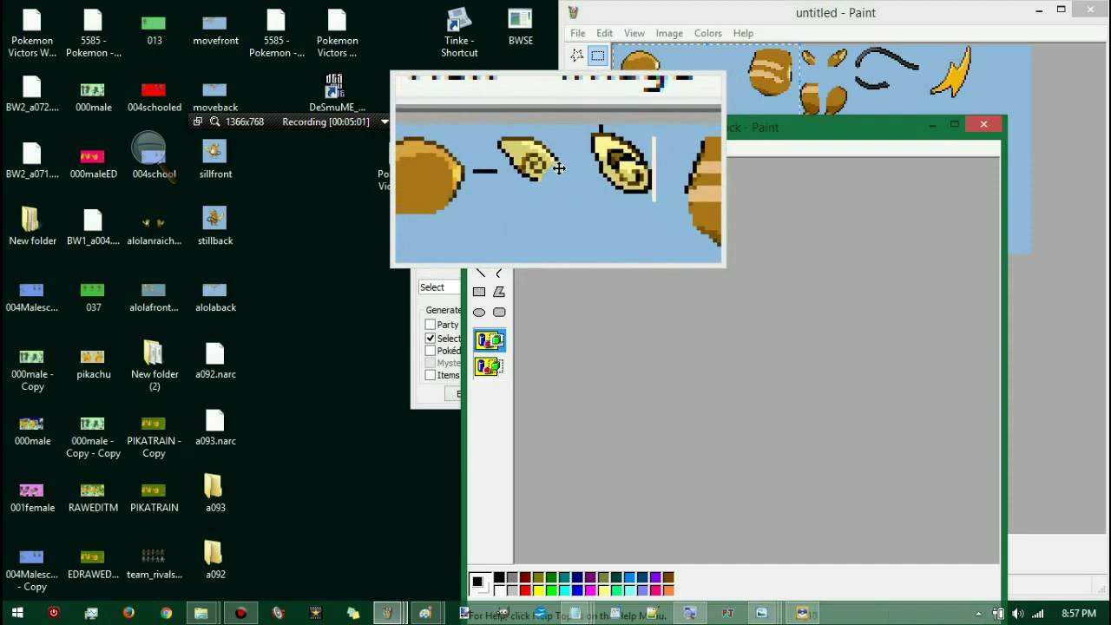
pyautogui.moveTo(559, 169); pyautogui.dragTo(558, 170)
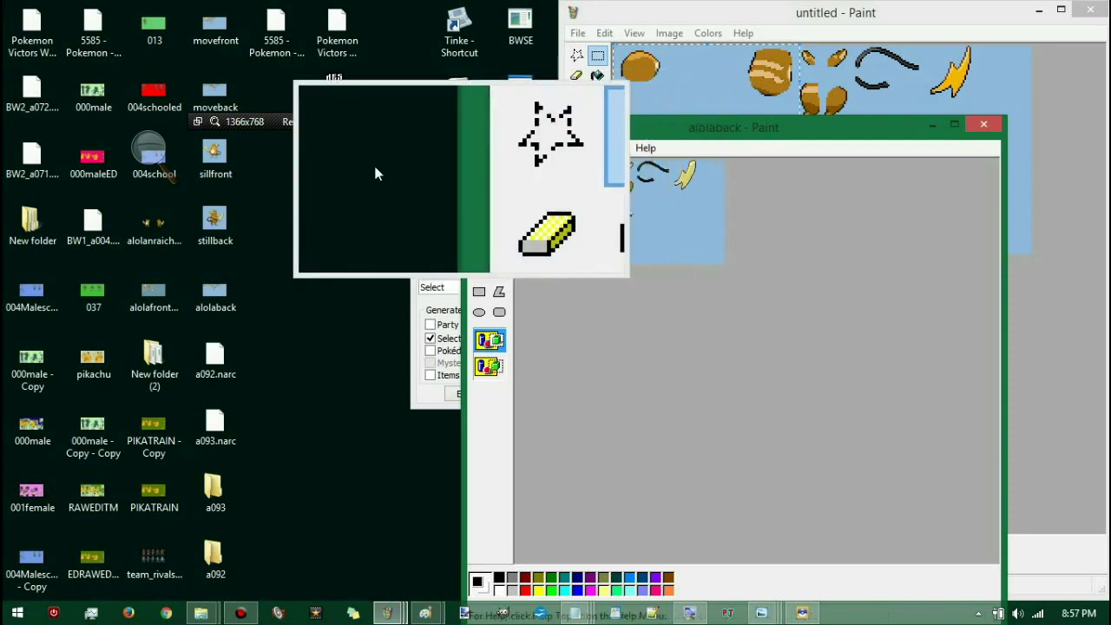
# Step: Close the screen Magnifier
pyautogui.click(162, 137)
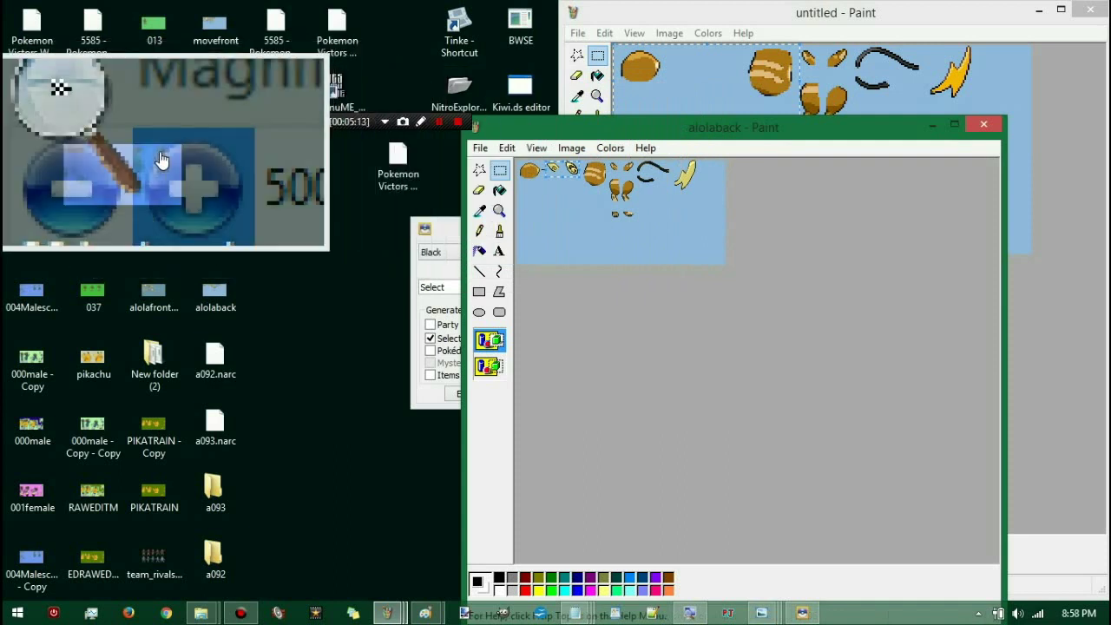
pyautogui.click(271, 133)
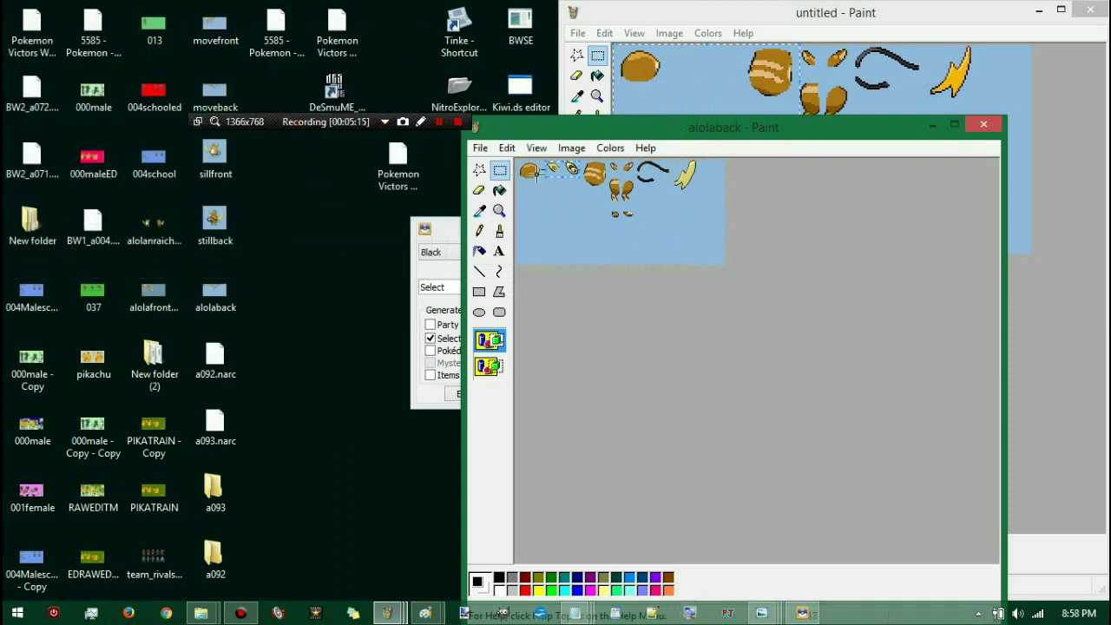
# Step: Zoom alolaback in to 6x and extend the black guide line beside the nearest ear piece to the head's edge with the Pencil
pyautogui.click(501, 212)
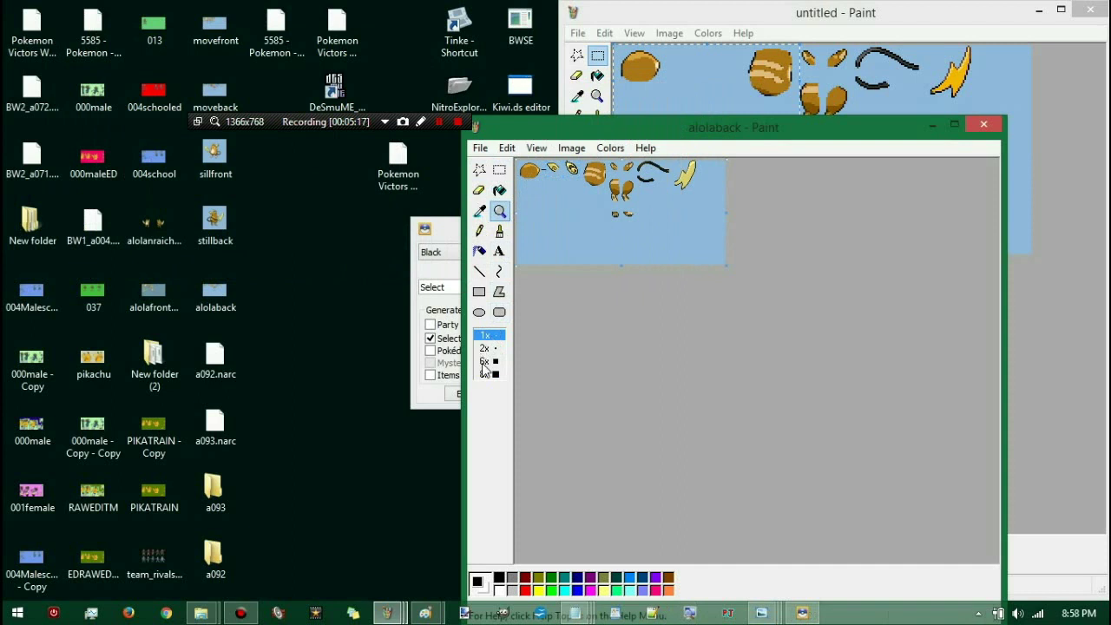
pyautogui.click(484, 365)
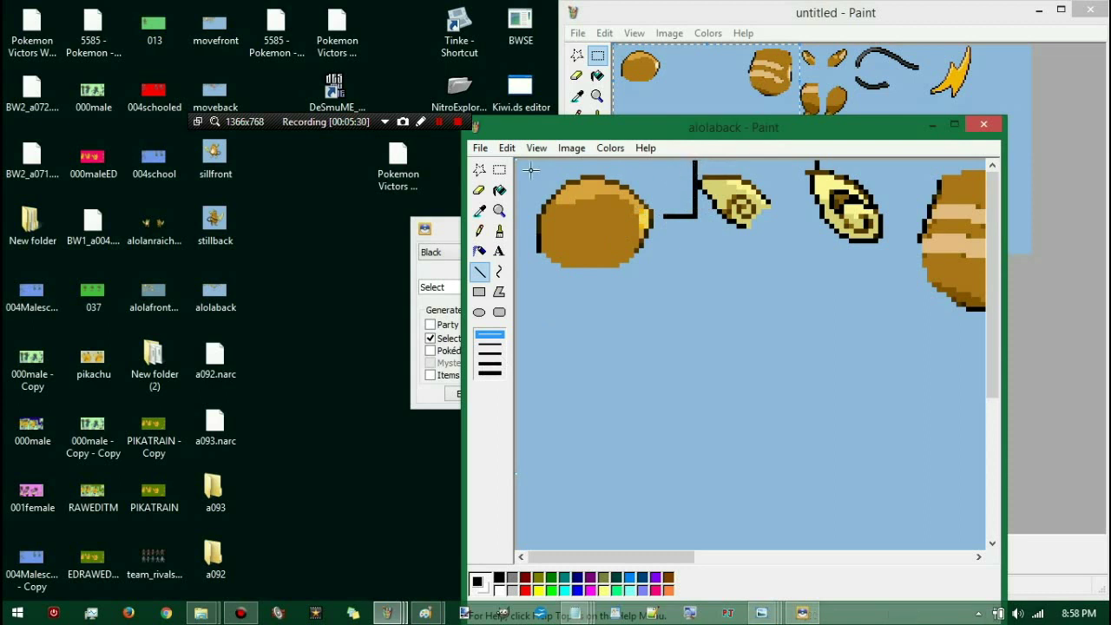
pyautogui.click(500, 170)
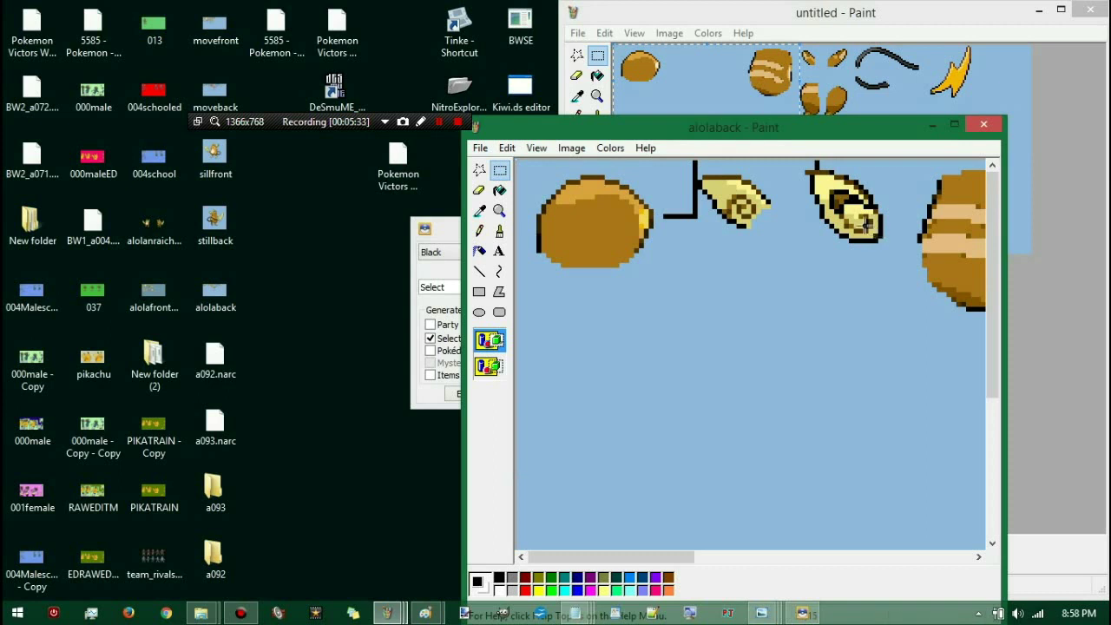
pyautogui.moveTo(866, 224); pyautogui.dragTo(666, 162)
pyautogui.click(480, 230)
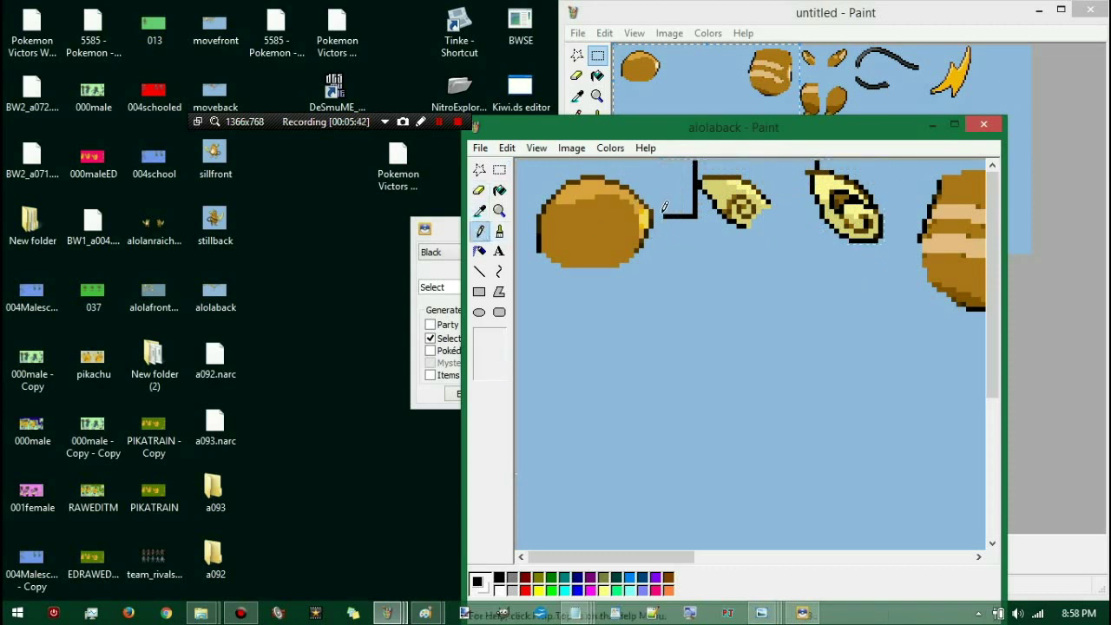
# Step: Try to move both ear pieces together with their black guide lines down to the lower part of the alolaback canvas
pyautogui.click(500, 170)
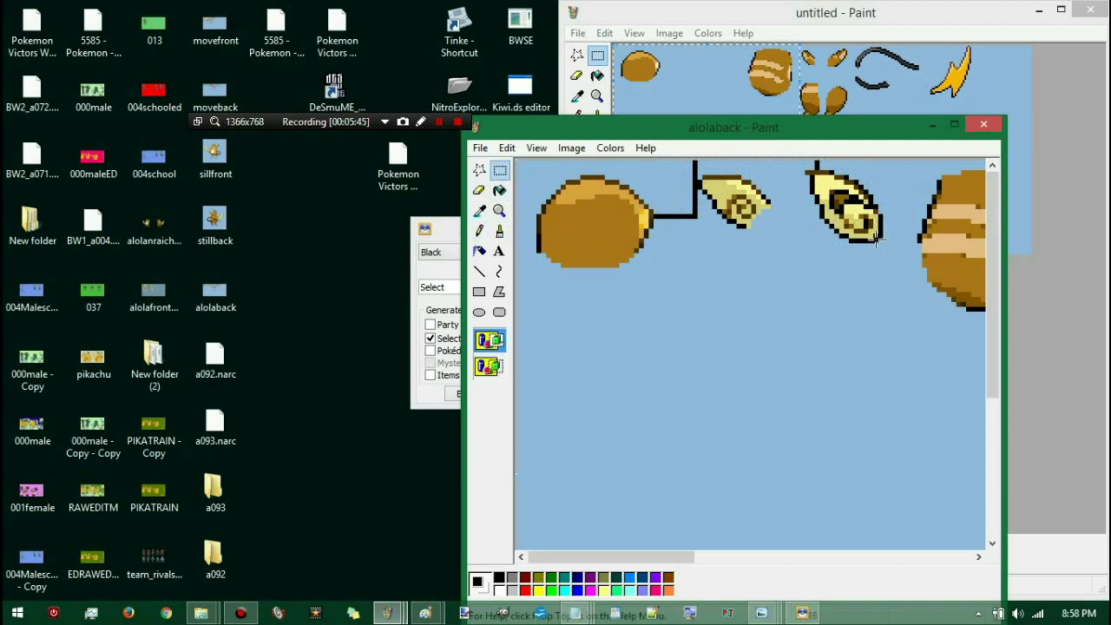
pyautogui.moveTo(883, 244); pyautogui.dragTo(651, 159)
pyautogui.moveTo(734, 196); pyautogui.dragTo(700, 456)
pyautogui.scroll(-3, 729, 376)
pyautogui.scroll(3, 729, 322)
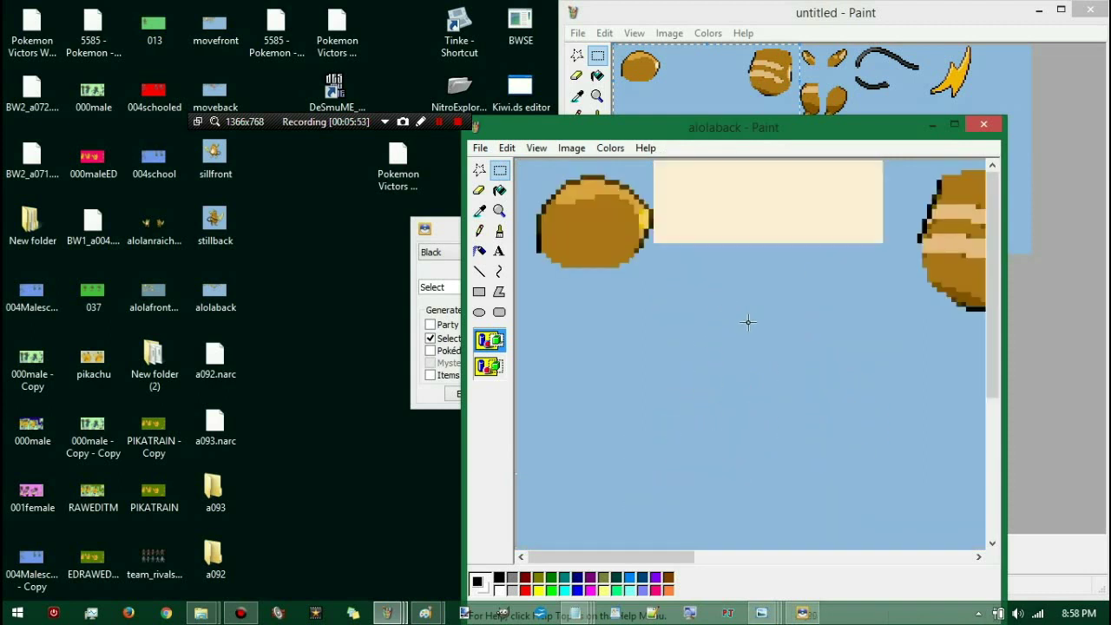
pyautogui.scroll(-3, 746, 324)
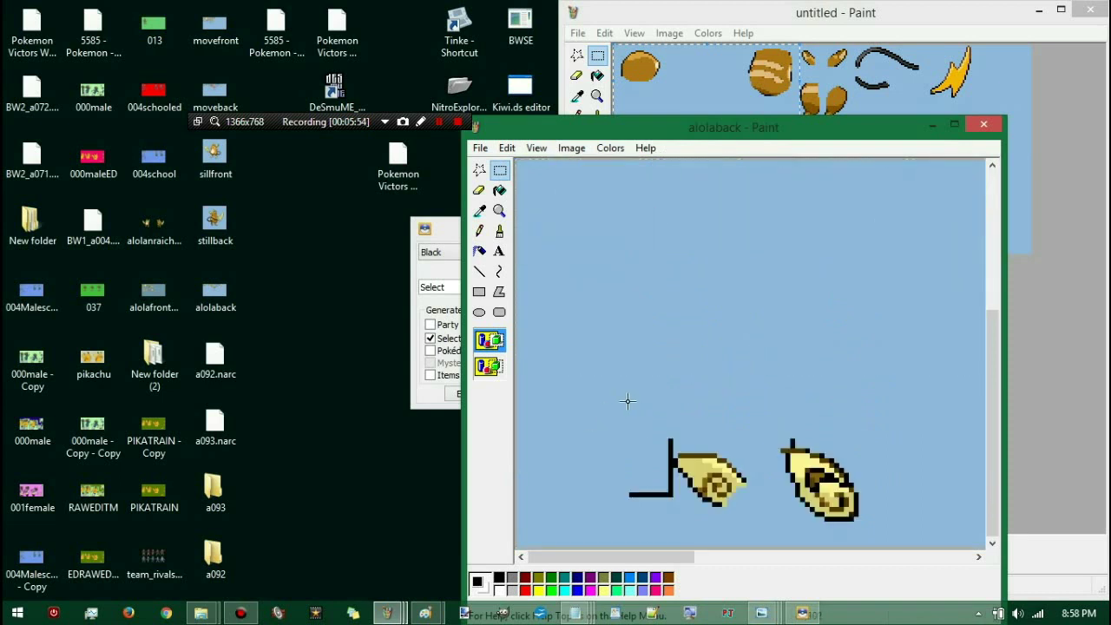
pyautogui.moveTo(628, 401); pyautogui.dragTo(832, 235)
pyautogui.scroll(3, 807, 495)
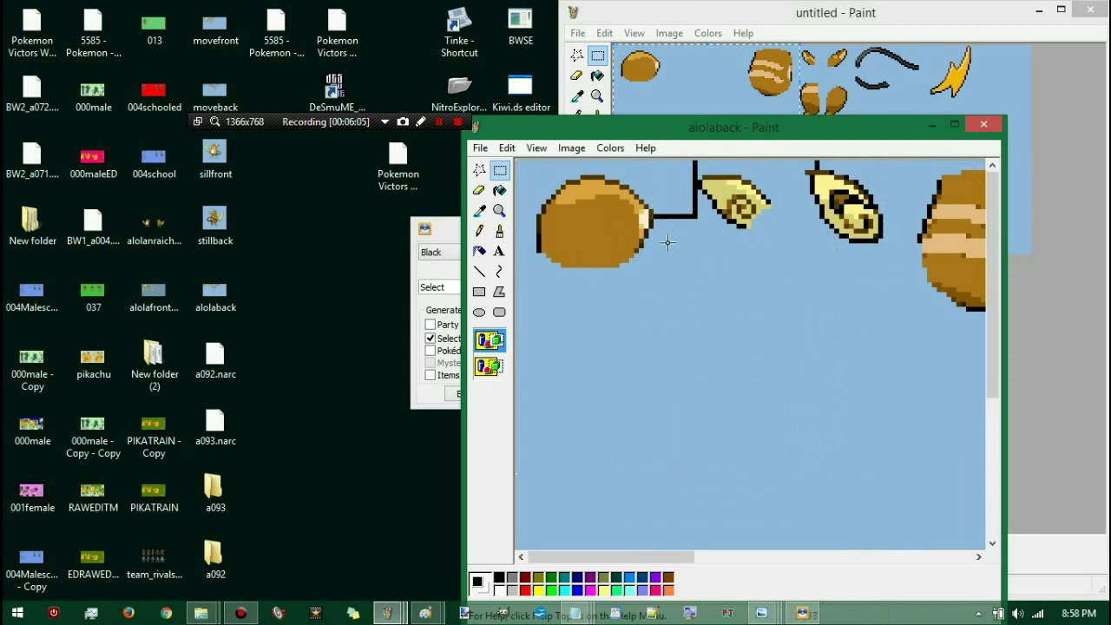
# Step: Delete the black guide lines between the head and the nearest ear piece and above the second ear piece
pyautogui.moveTo(654, 232); pyautogui.dragTo(694, 156)
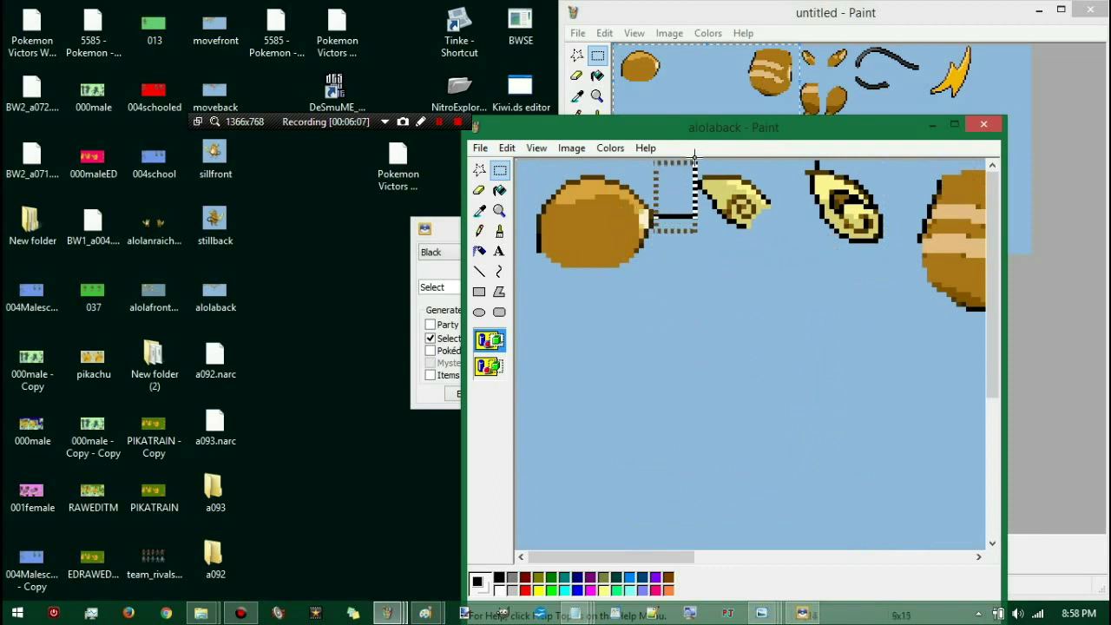
pyautogui.press('Delete')
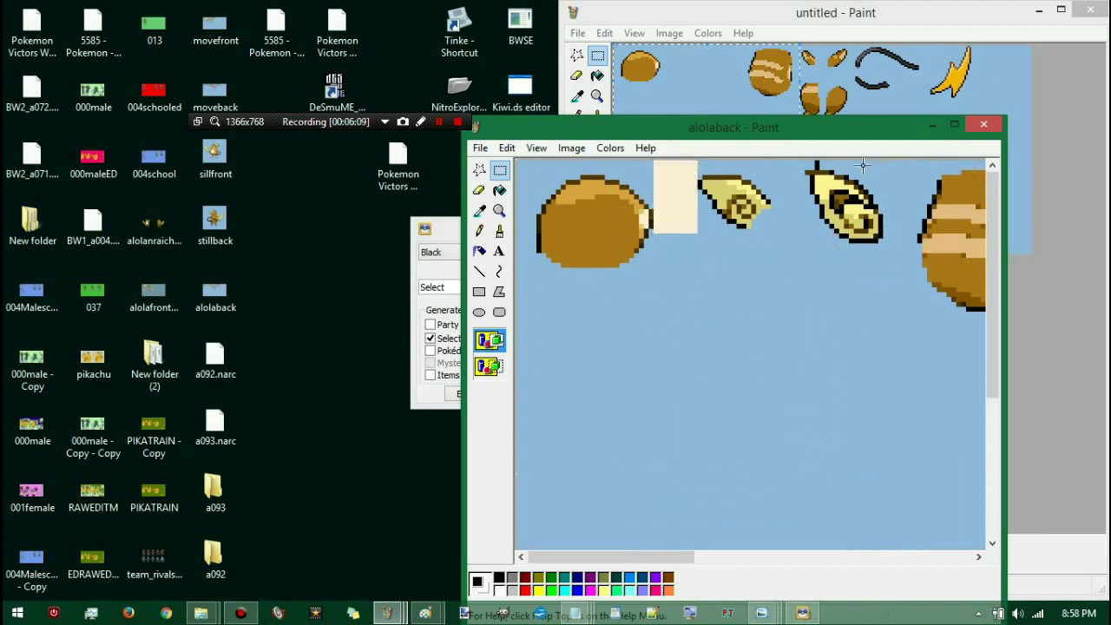
pyautogui.press('Delete')
# Step: Fill the two cleared patches around the ear pieces with the sampled light-blue background color and close alolaback
pyautogui.click(480, 210)
pyautogui.click(550, 307)
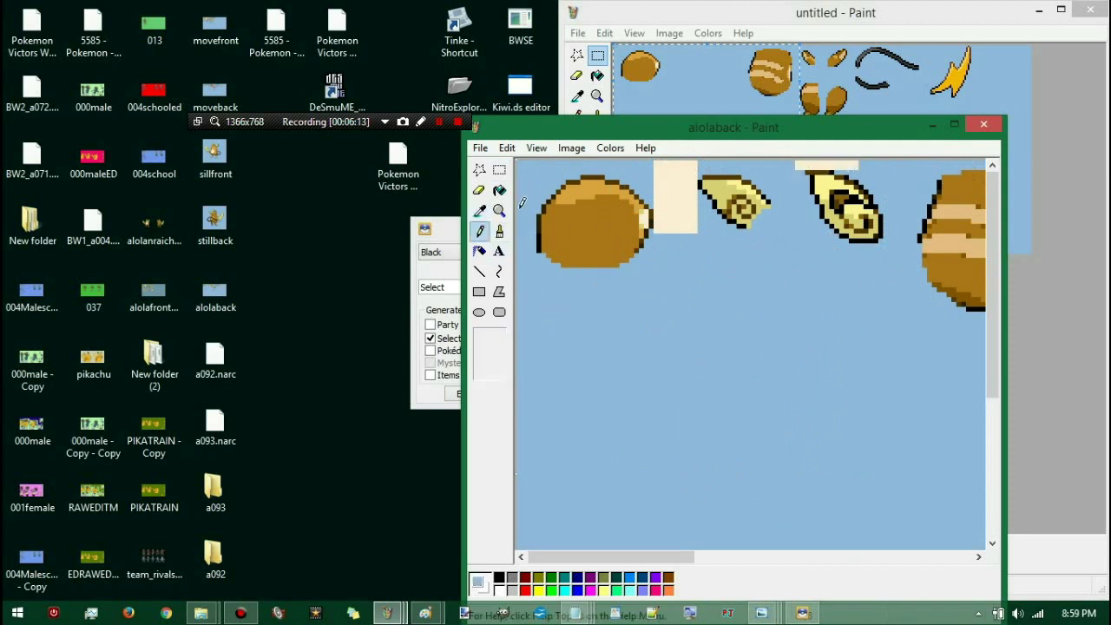
pyautogui.click(500, 190)
pyautogui.click(675, 197)
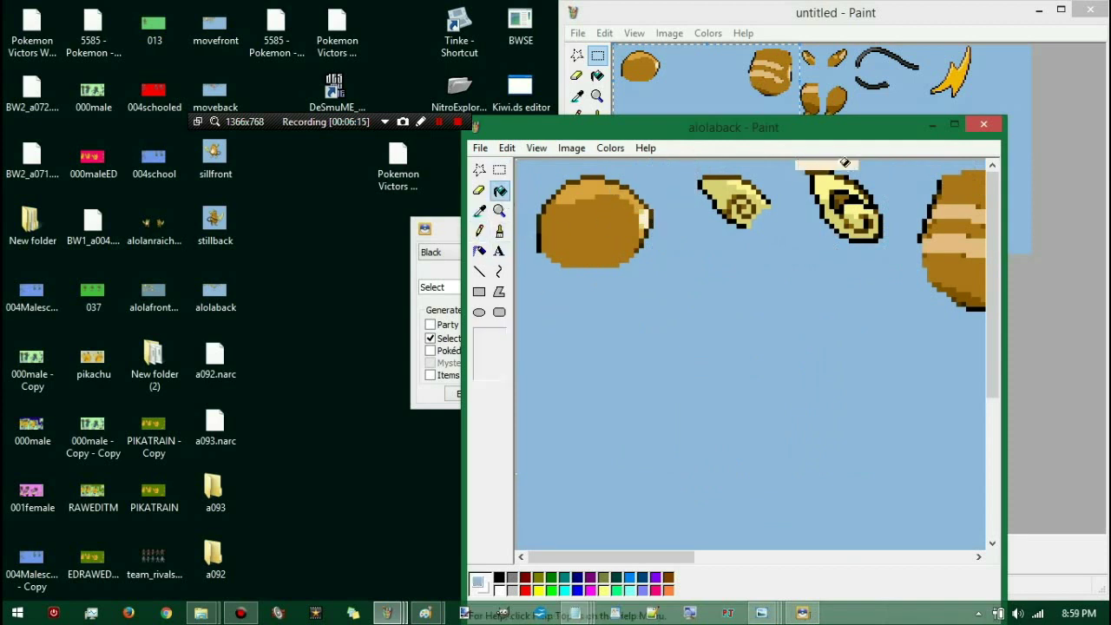
pyautogui.click(844, 164)
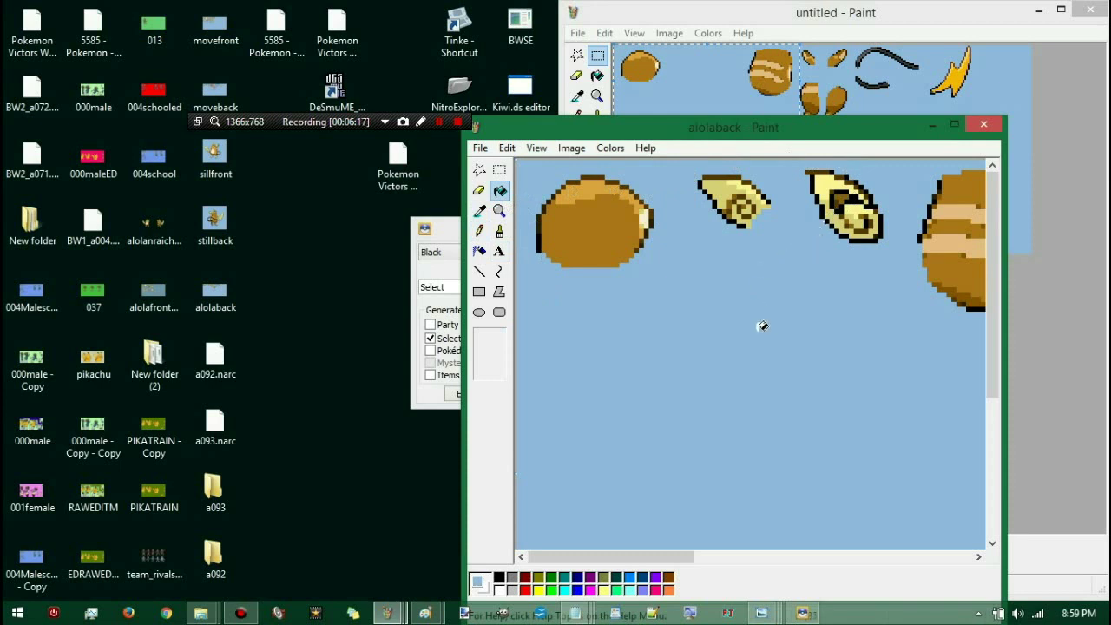
pyautogui.click(991, 125)
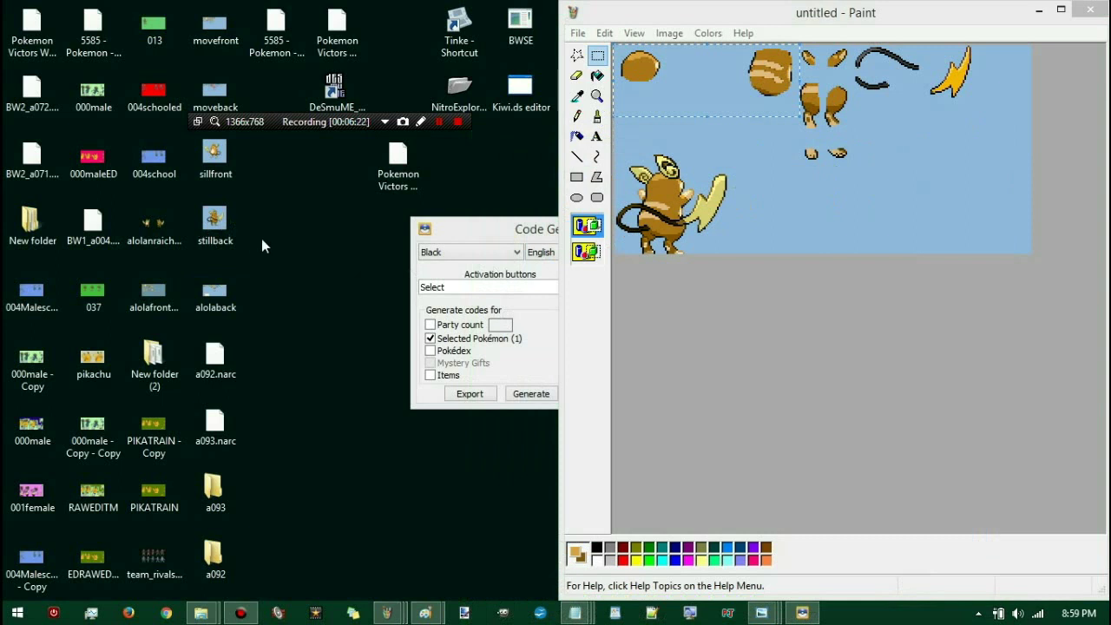
# Step: Open the alolafrontmove image in a new Paint XP window and move the window off the back sprite in untitled
pyautogui.click(165, 286)
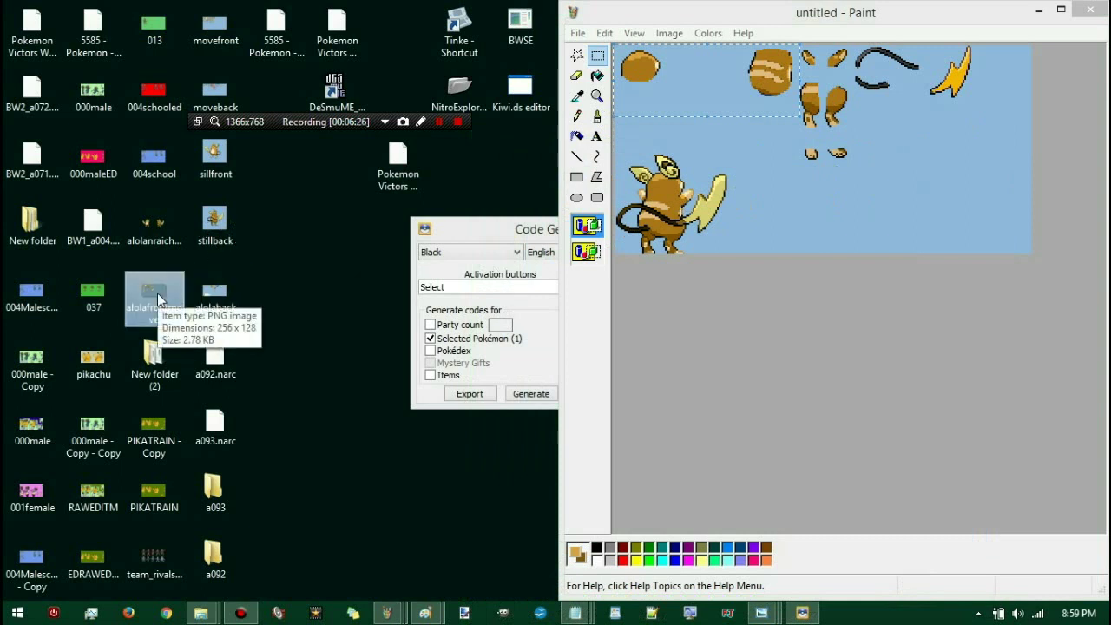
pyautogui.click(401, 618)
pyautogui.rightClick(401, 618)
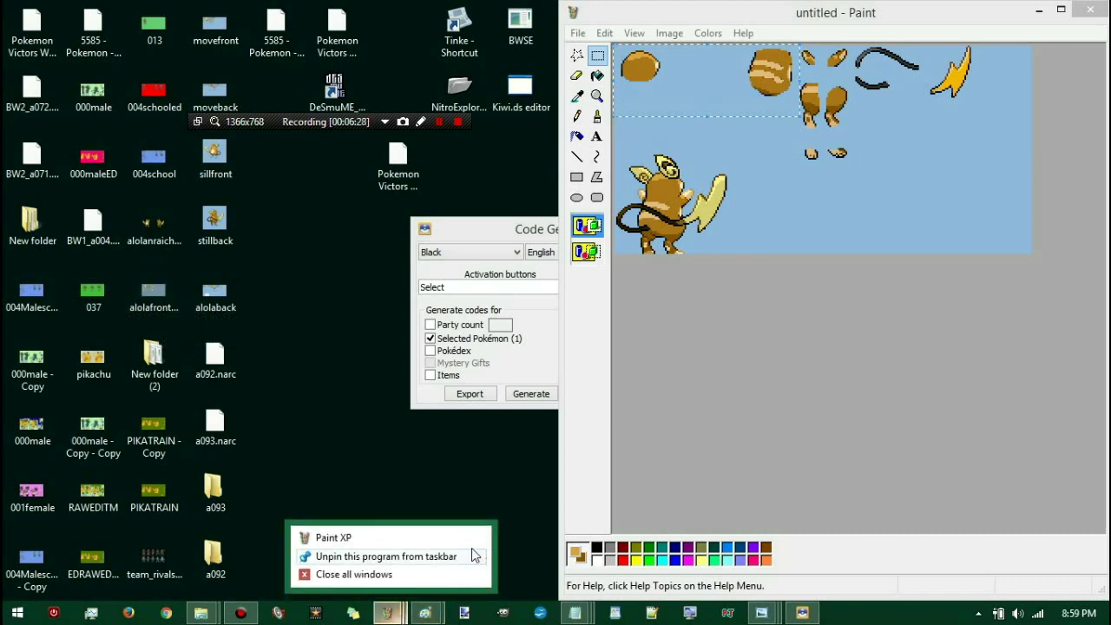
pyautogui.click(387, 536)
pyautogui.moveTo(153, 294)
pyautogui.mouseDown()
pyautogui.moveTo(163, 305)
pyautogui.moveTo(596, 205)
pyautogui.mouseUp()
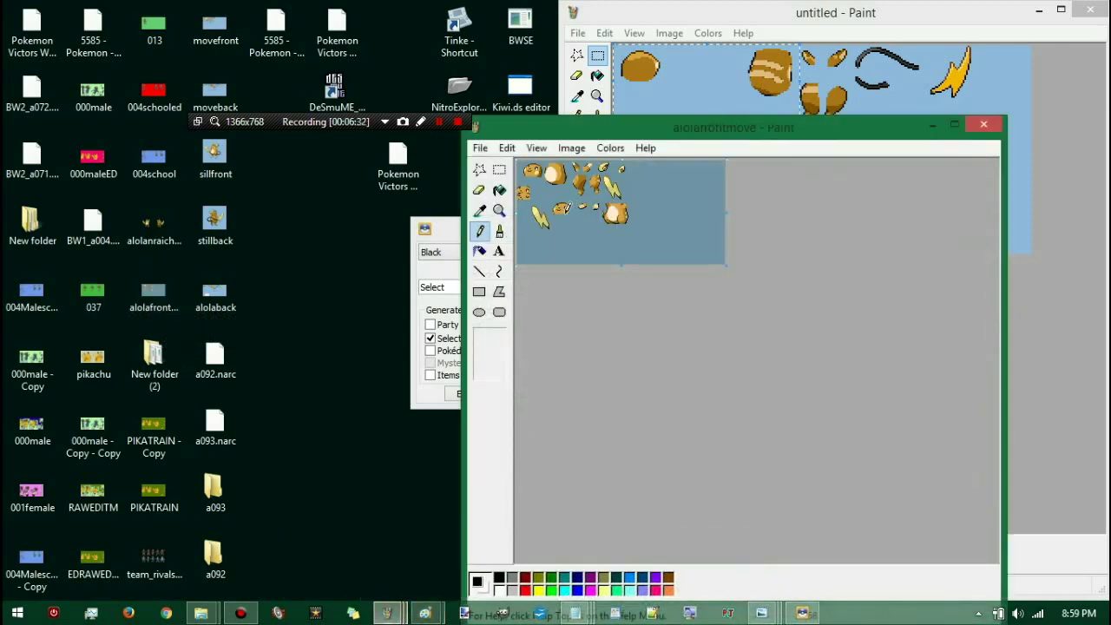
pyautogui.moveTo(512, 130)
pyautogui.mouseDown()
pyautogui.moveTo(1105, 240)
pyautogui.moveTo(812, 157)
pyautogui.moveTo(795, 165)
pyautogui.mouseUp()
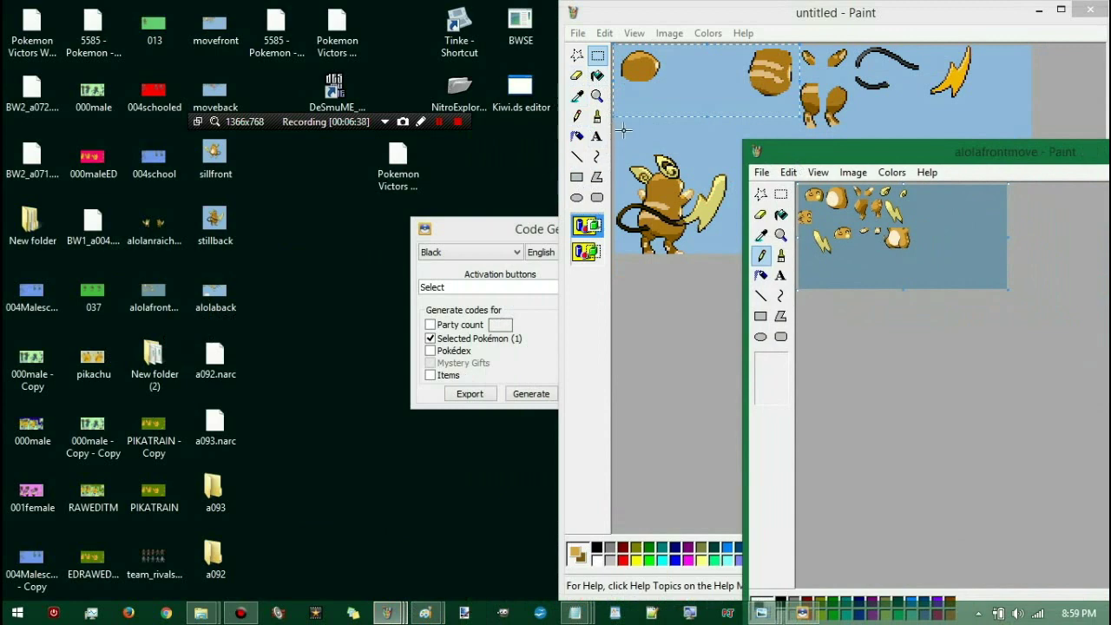
# Step: Return to the alolafrontmove image and sample its blue-grey canvas color from an empty area
pyautogui.moveTo(623, 130); pyautogui.dragTo(649, 138)
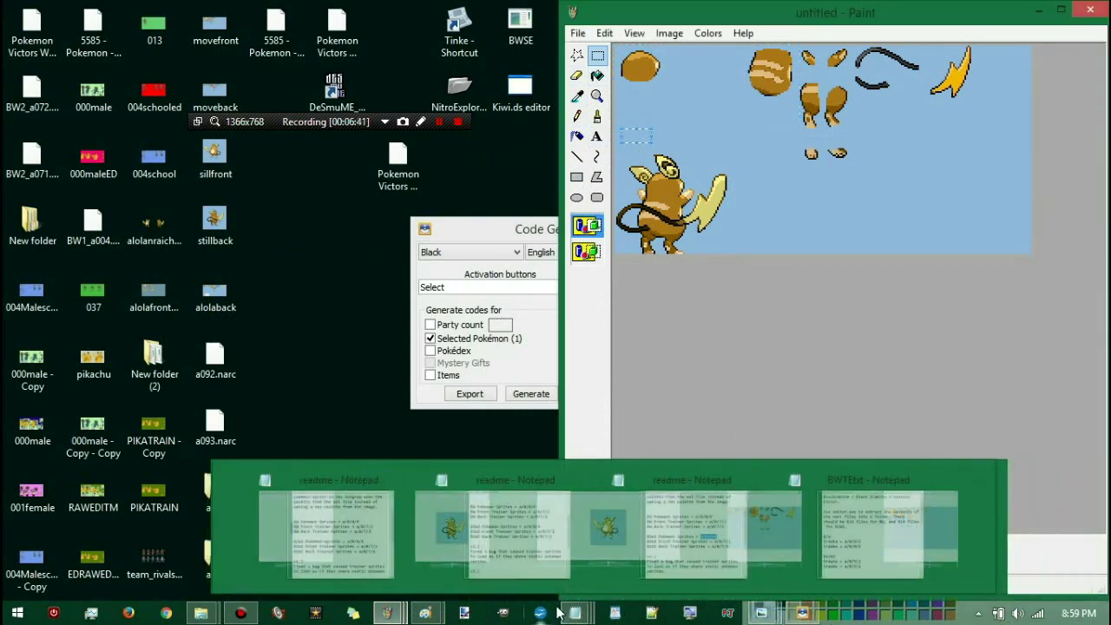
pyautogui.moveTo(388, 613)
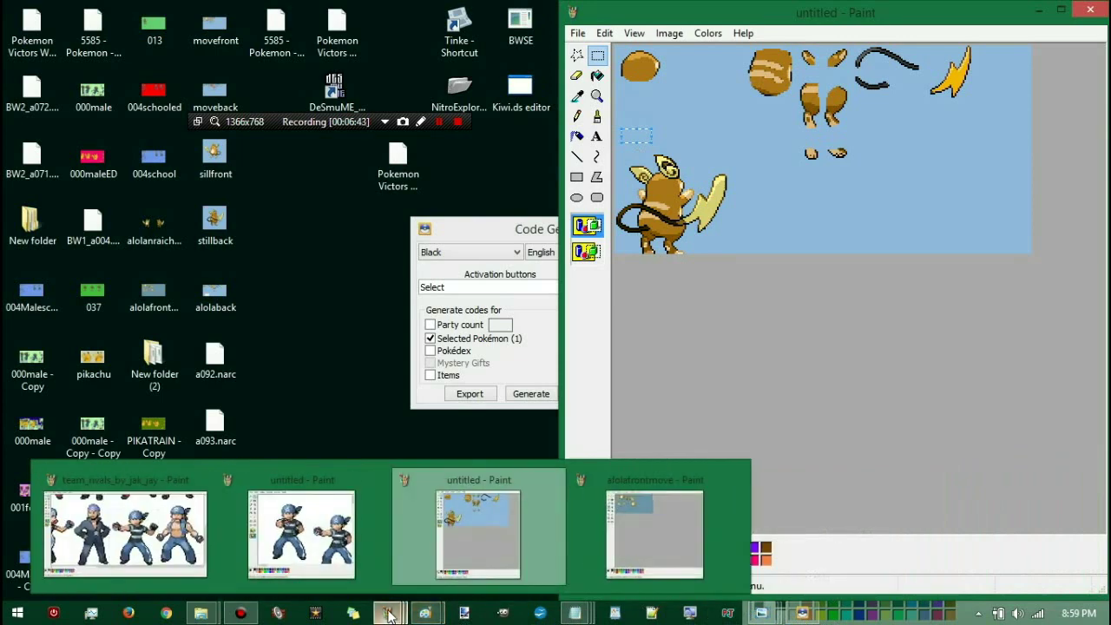
pyautogui.click(642, 529)
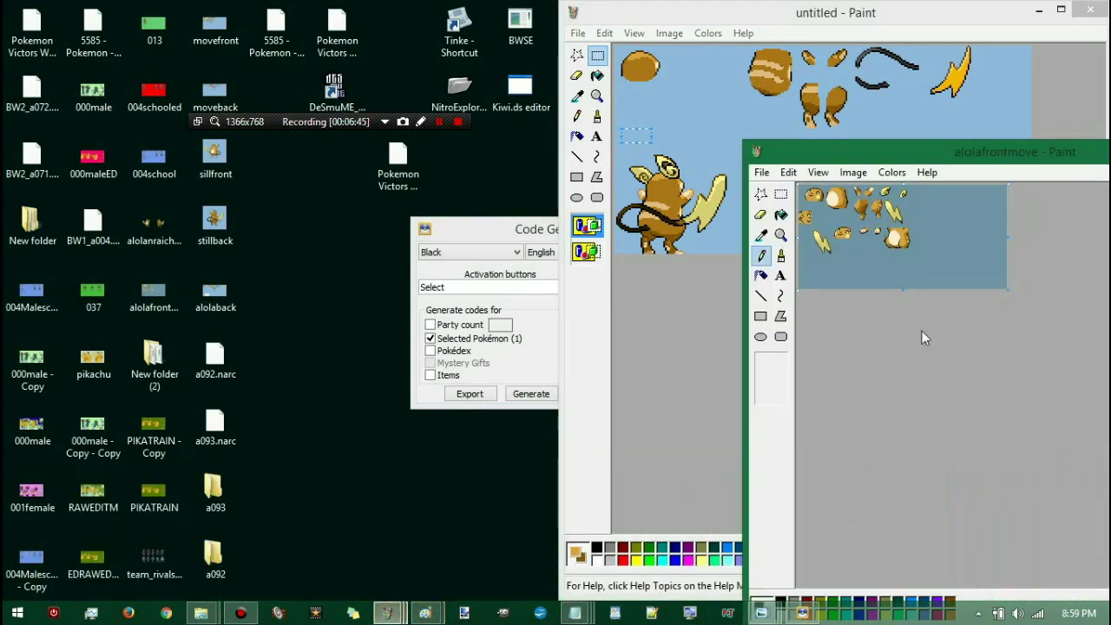
pyautogui.click(781, 194)
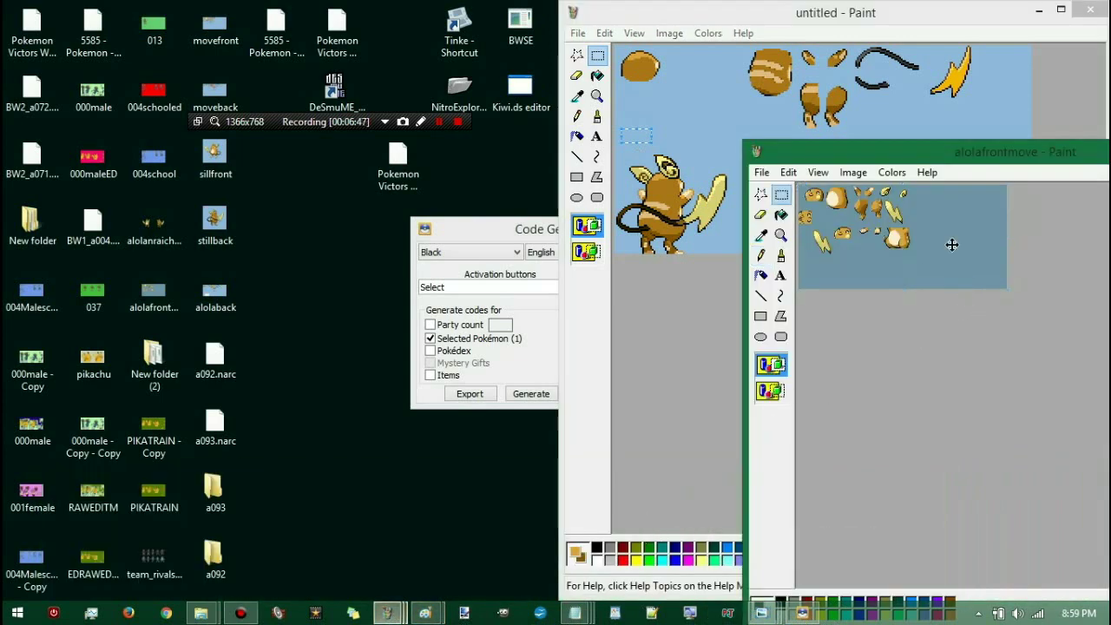
pyautogui.click(761, 234)
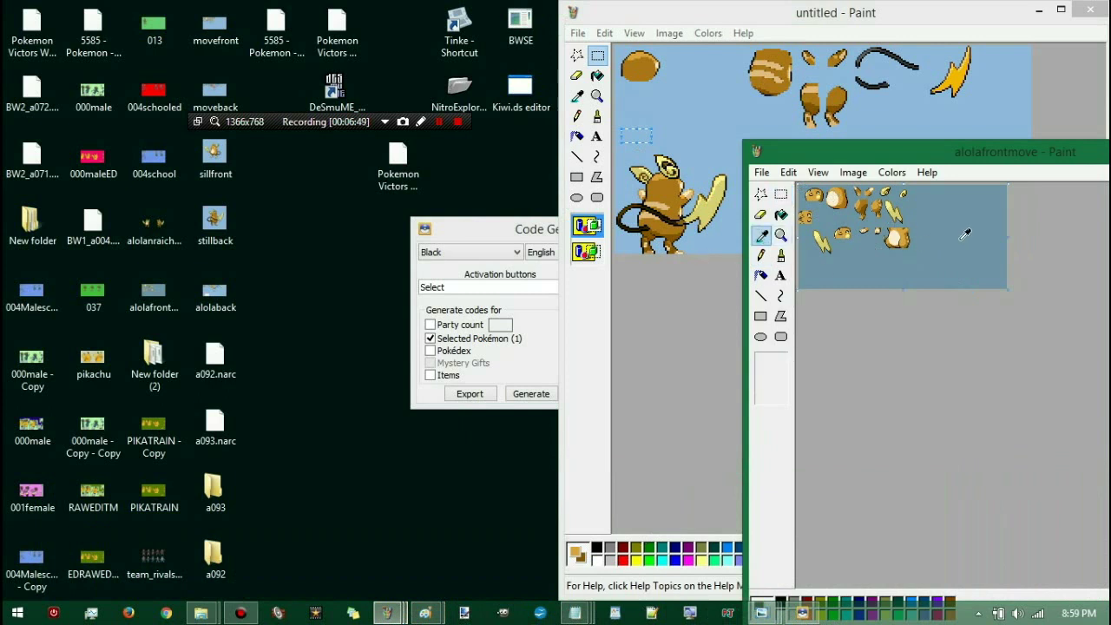
pyautogui.click(960, 238)
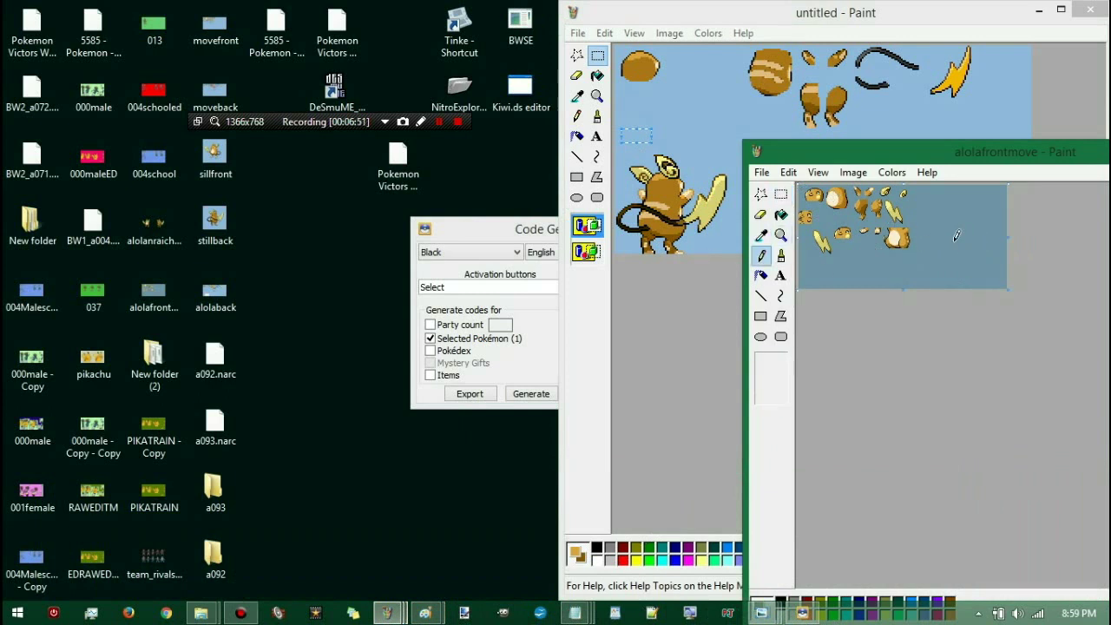
pyautogui.click(781, 195)
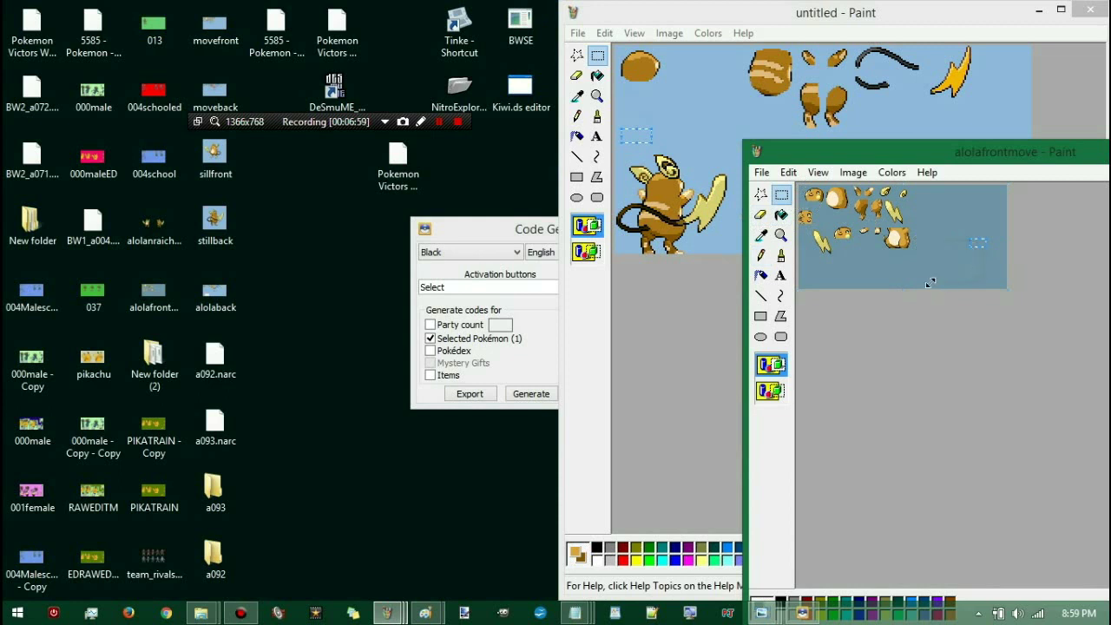
pyautogui.click(761, 234)
pyautogui.click(963, 247)
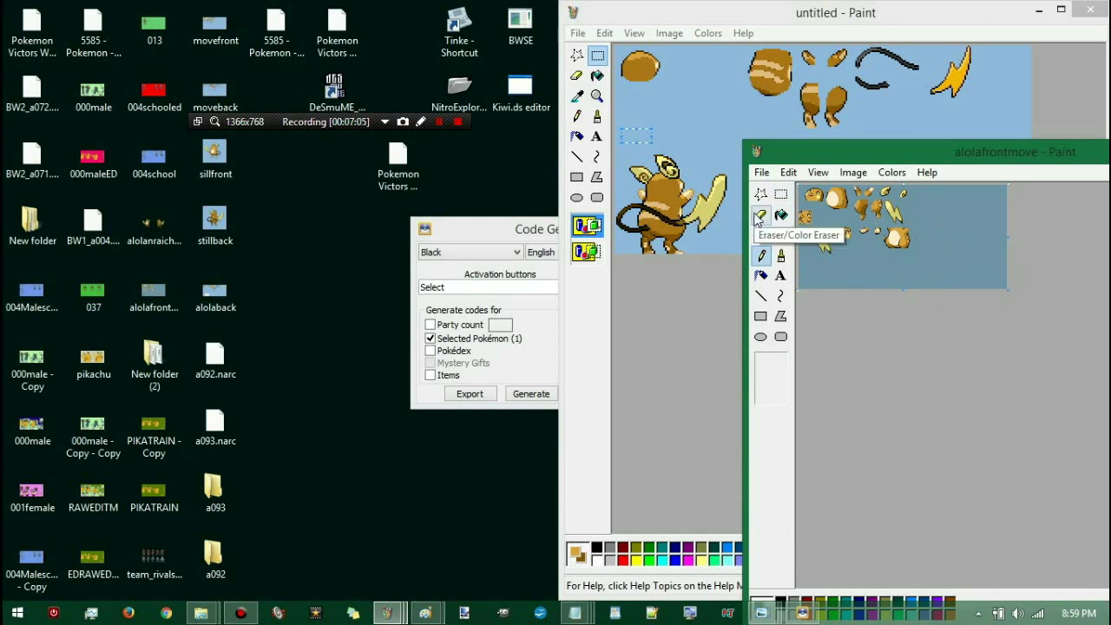
# Step: Make the eraser paint with the blue-grey canvas color by sampling it as alolafrontmove's background color
pyautogui.click(761, 235)
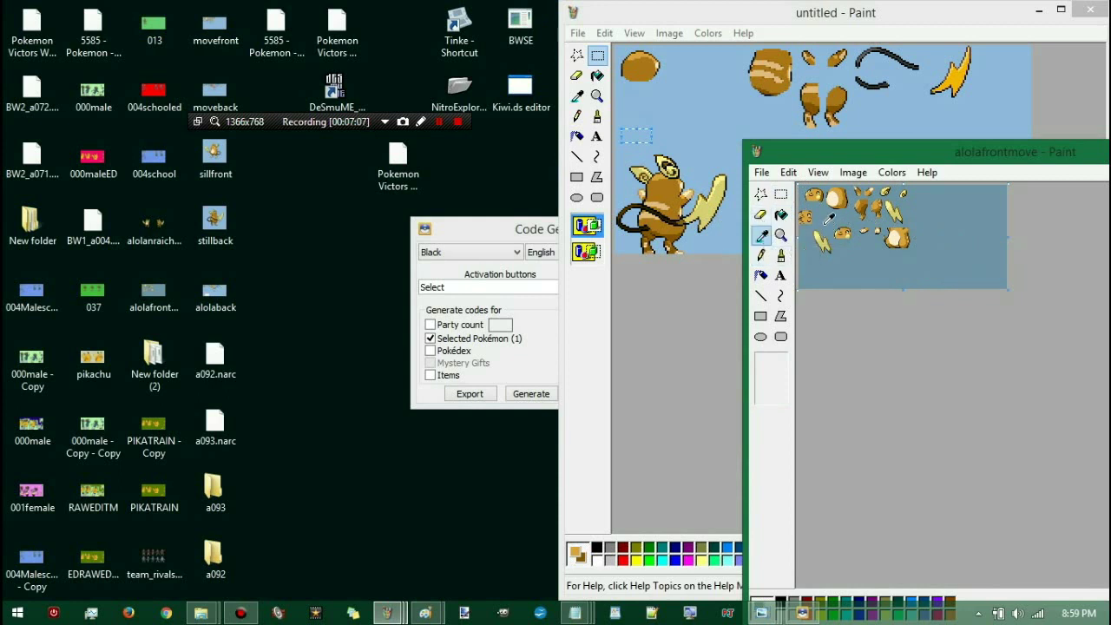
pyautogui.click(760, 214)
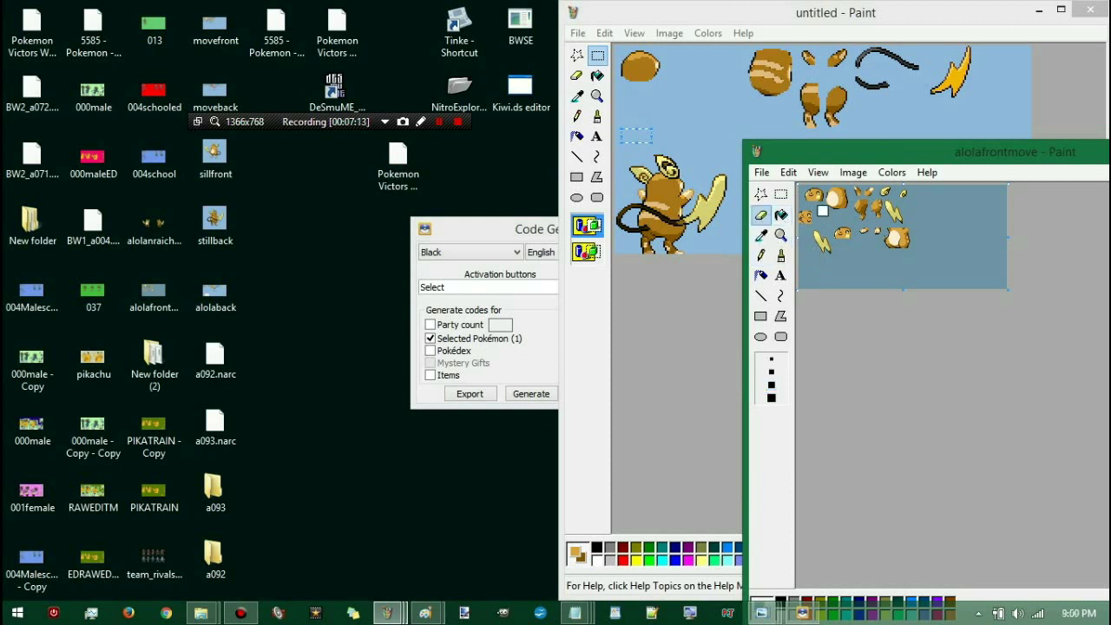
pyautogui.click(761, 234)
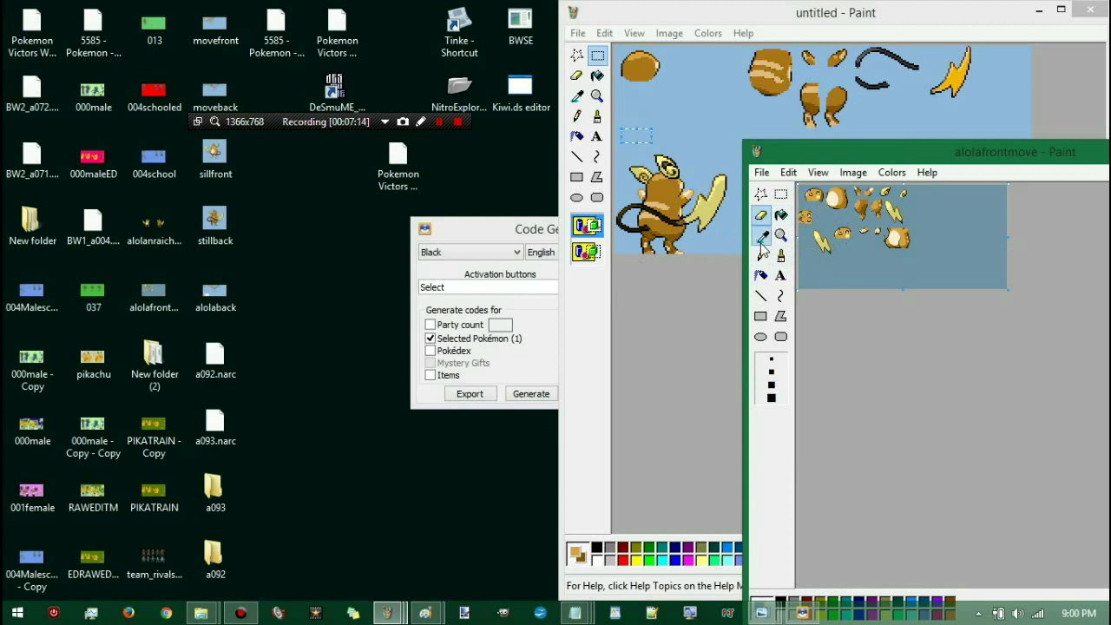
pyautogui.click(955, 245)
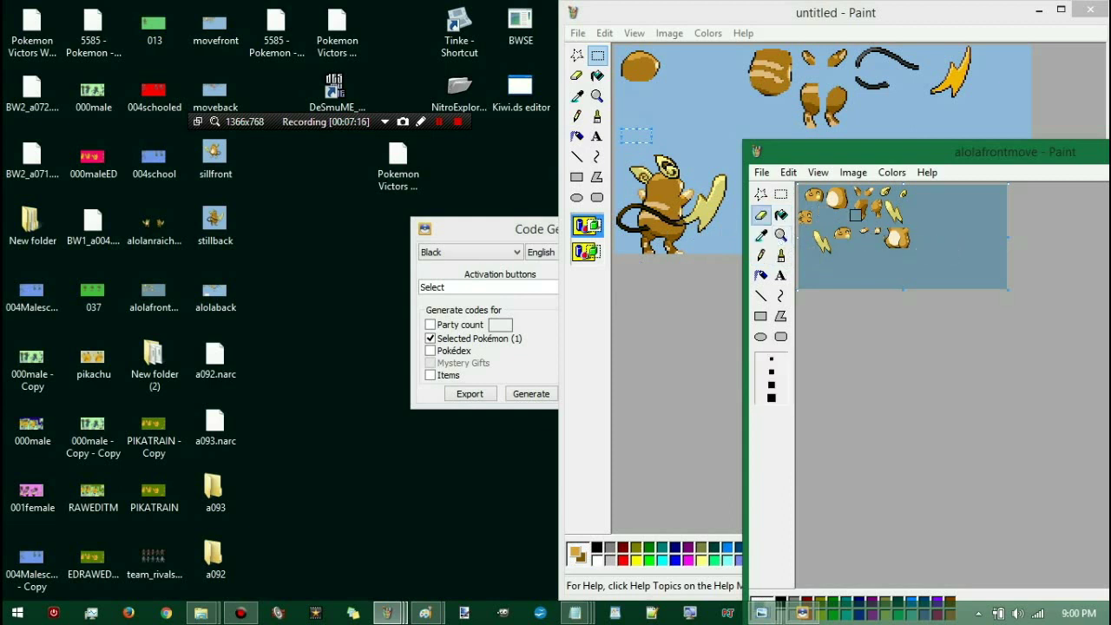
# Step: Enlarge the eraser well beyond its preset sizes, wipe all the sprite parts from alolafrontmove, and undo the erasing
pyautogui.press('ctrl+KP_Add')
pyautogui.press('ctrl+KP_Add')
pyautogui.press('ctrl+KP_Add')
pyautogui.press('ctrl+KP_Add')
pyautogui.press('ctrl+KP_Add')
pyautogui.press('ctrl+KP_Add')
pyautogui.press('ctrl+KP_Add')
pyautogui.press('ctrl+KP_Add')
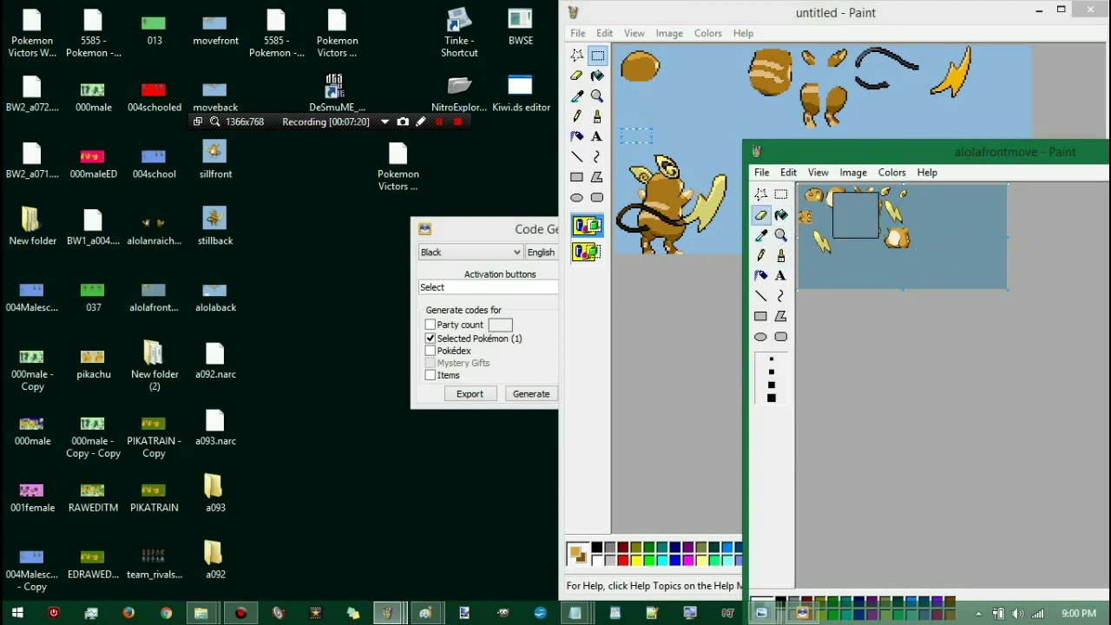
pyautogui.press('ctrl+KP_Add')
pyautogui.press('ctrl+KP_Add')
pyautogui.press('ctrl+KP_Add')
pyautogui.press('ctrl+KP_Add')
pyautogui.press('ctrl+KP_Add')
pyautogui.press('ctrl+KP_Add')
pyautogui.press('ctrl+KP_Add')
pyautogui.press('ctrl+KP_Add')
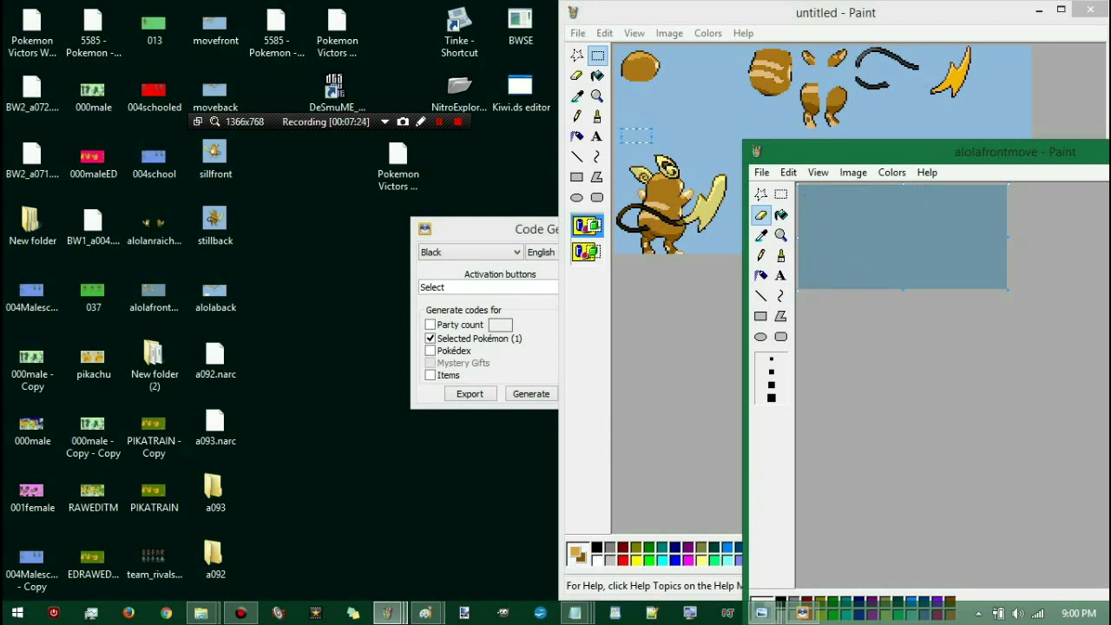
pyautogui.hotkey('ctrl', 'z')
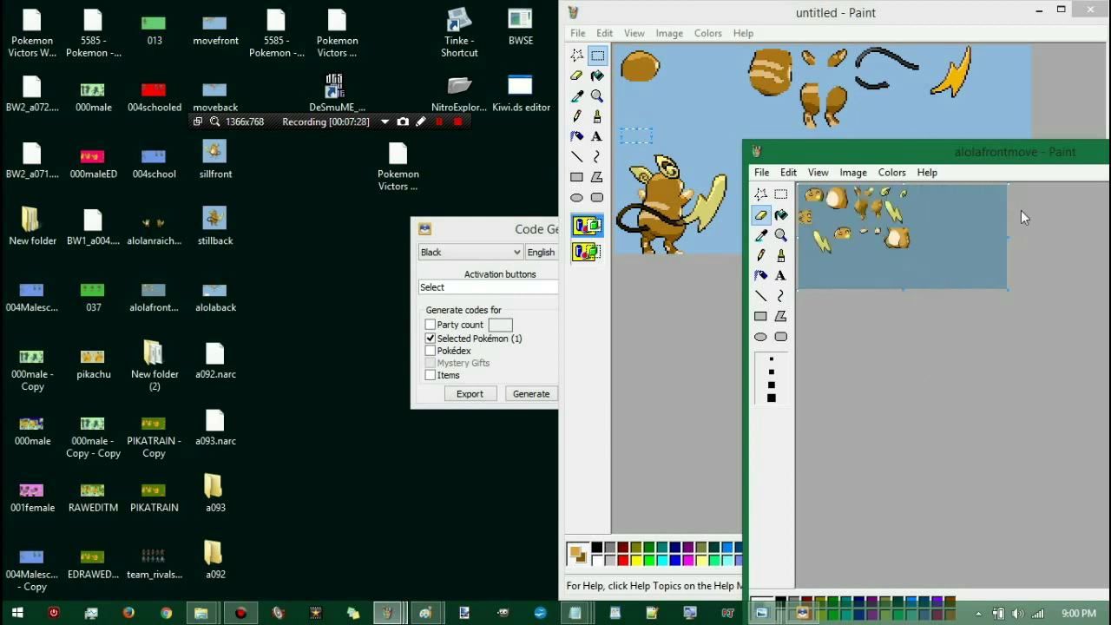
# Step: Bring the untitled Paint window forward and move it clear of the alolafrontmove window so both images show side by side
pyautogui.click(664, 100)
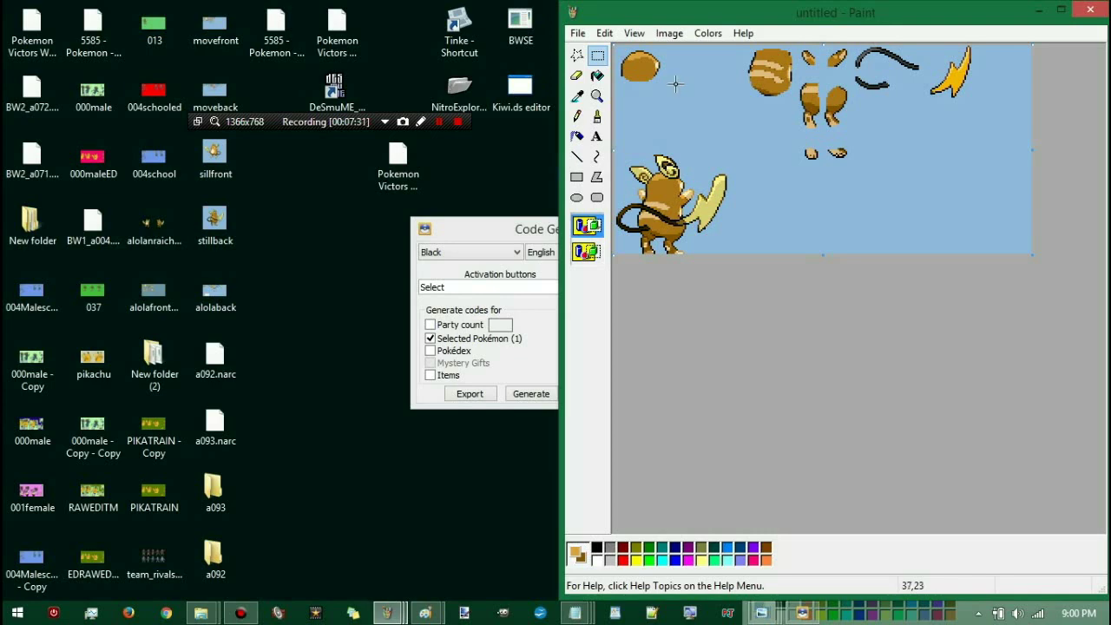
pyautogui.moveTo(725, 26)
pyautogui.mouseDown()
pyautogui.moveTo(367, 174)
pyautogui.moveTo(343, 101)
pyautogui.mouseUp()
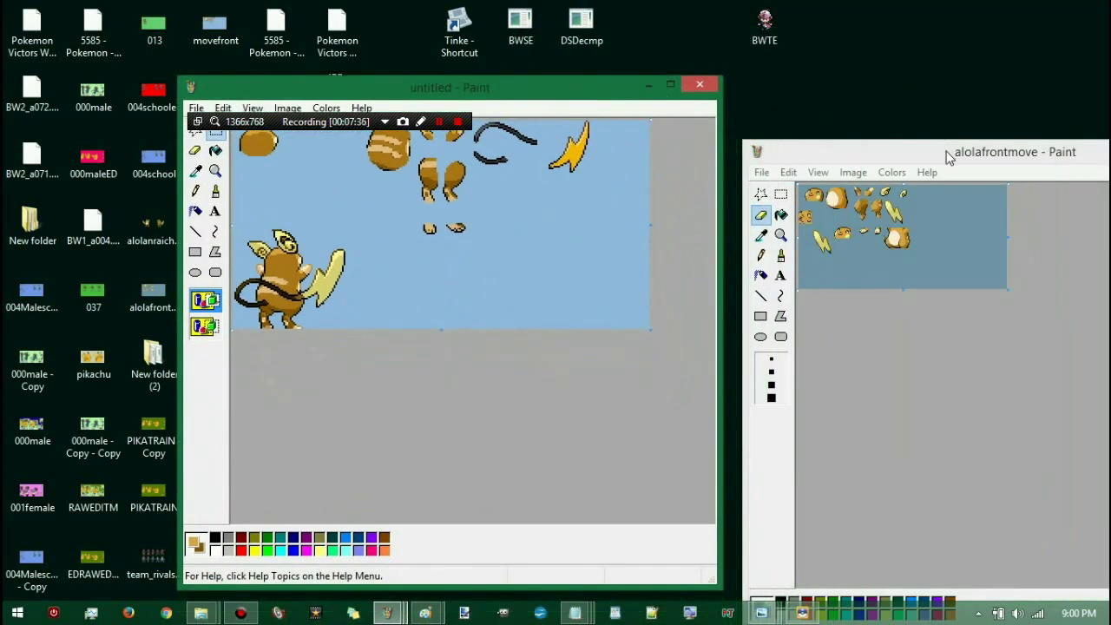
# Step: Rearrange the alolafrontmove and untitled Paint windows so they sit next to each other with both images reachable
pyautogui.moveTo(948, 156); pyautogui.dragTo(905, 92)
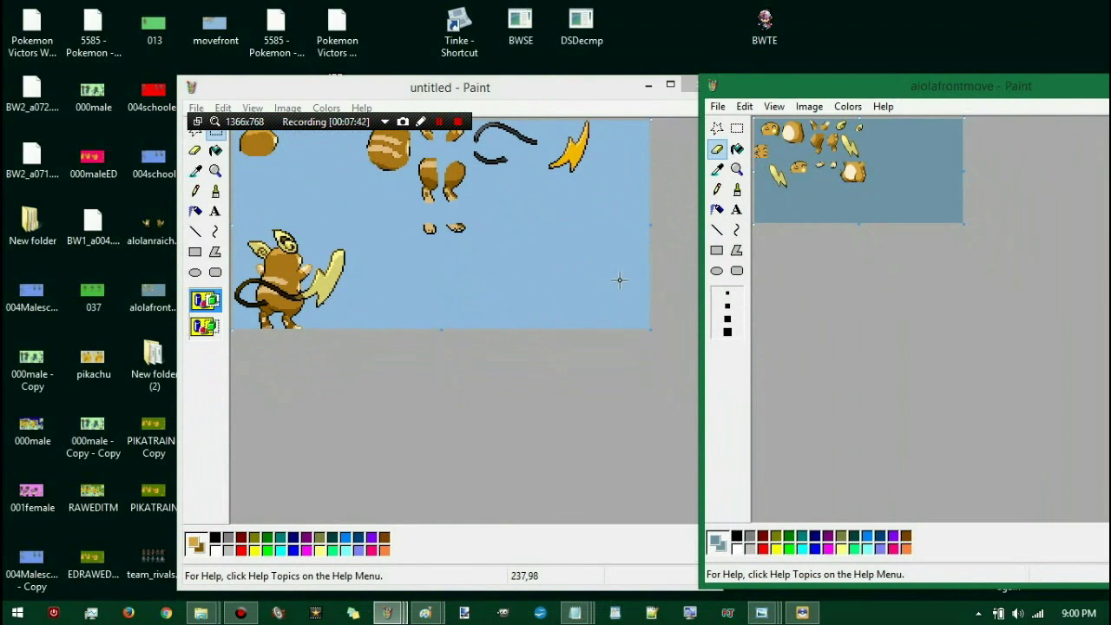
pyautogui.click(526, 186)
pyautogui.moveTo(525, 185); pyautogui.dragTo(616, 282)
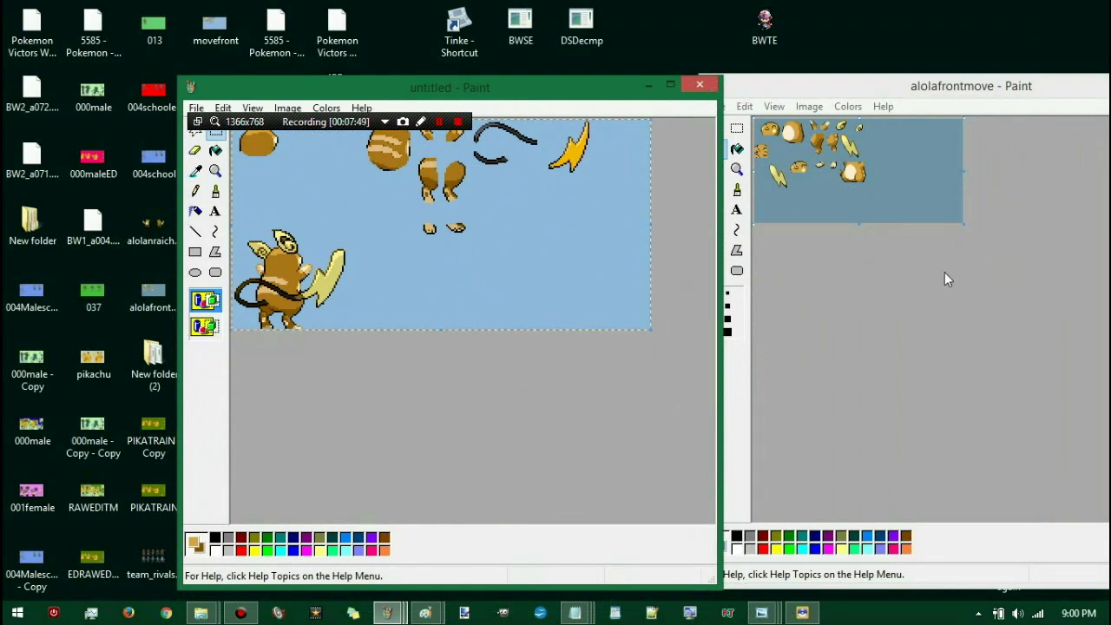
pyautogui.moveTo(469, 87); pyautogui.dragTo(668, 96)
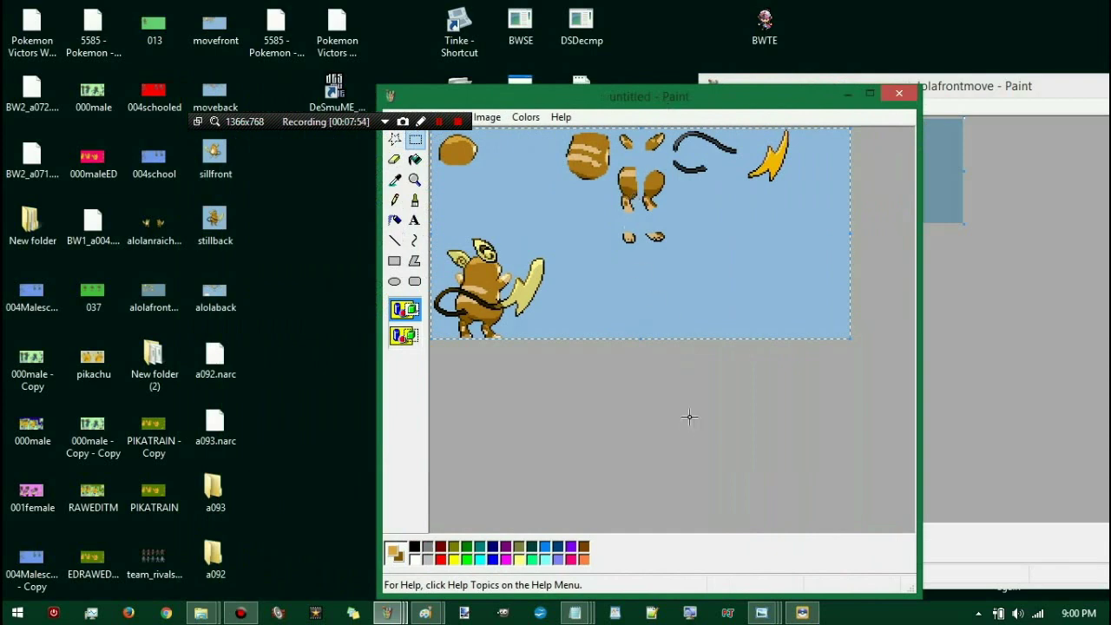
# Step: Copy the whole alolafrontmove image, try pasting it over the untitled sprite sheet, and undo the paste
pyautogui.click(1064, 308)
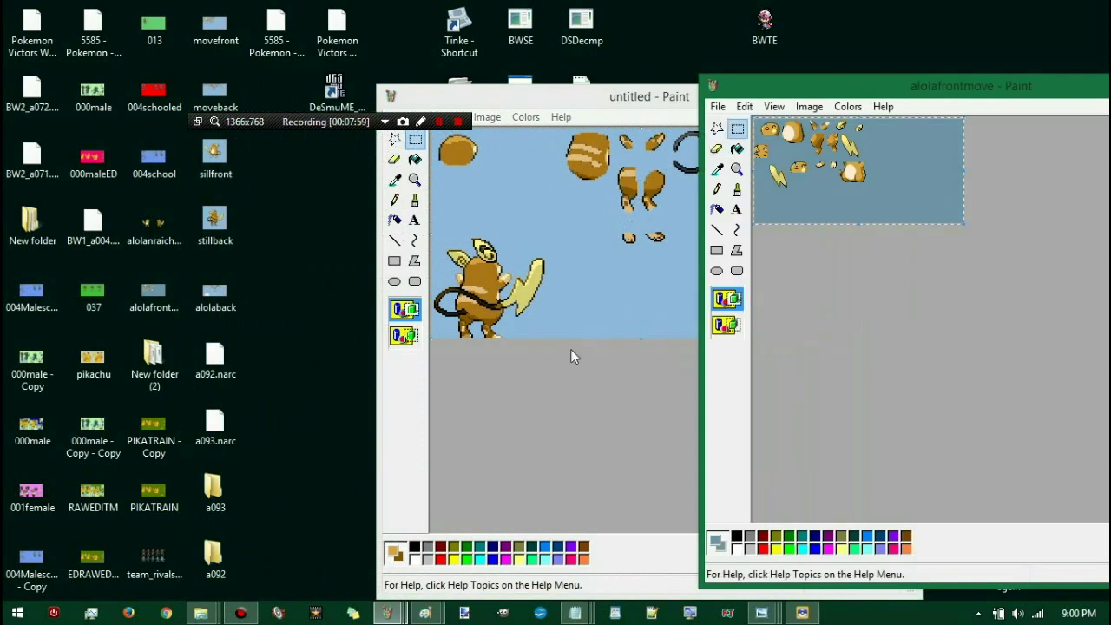
pyautogui.click(629, 405)
pyautogui.hotkey('ctrl', 'v')
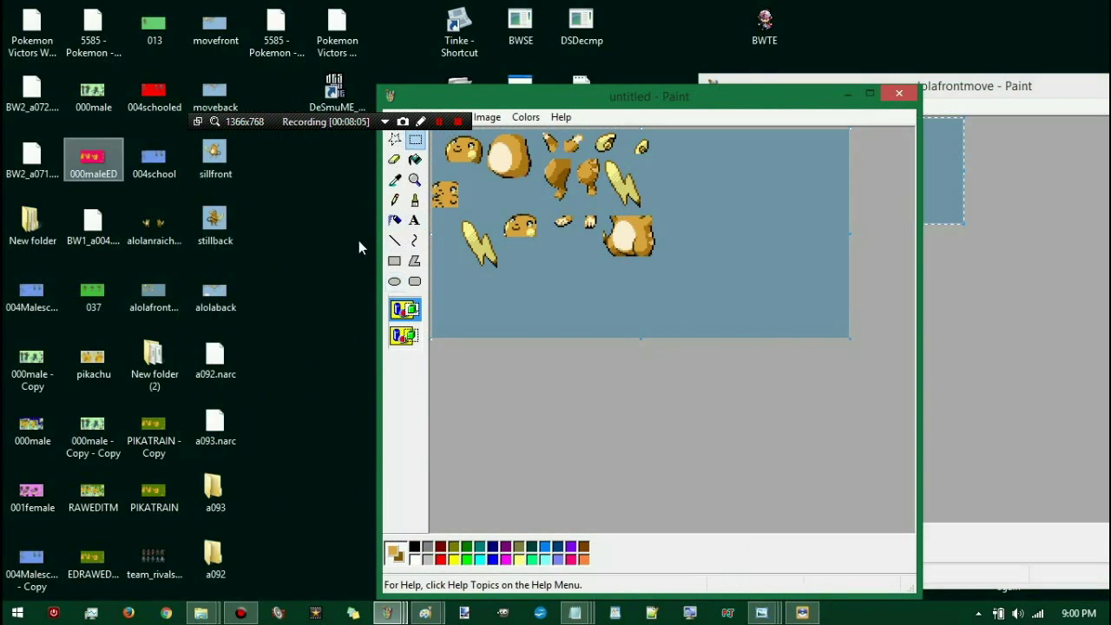
pyautogui.hotkey('ctrl', 'v')
# Step: Sample the untitled canvas's light blue as the background color and paste the alolafrontmove image over the canvas
pyautogui.click(396, 180)
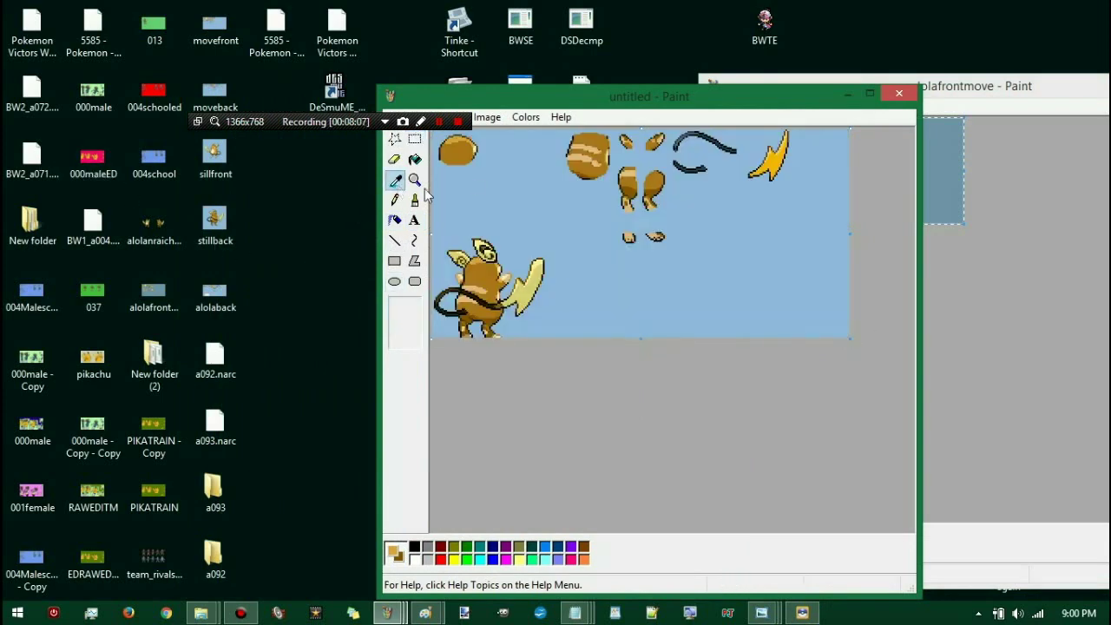
pyautogui.click(395, 199)
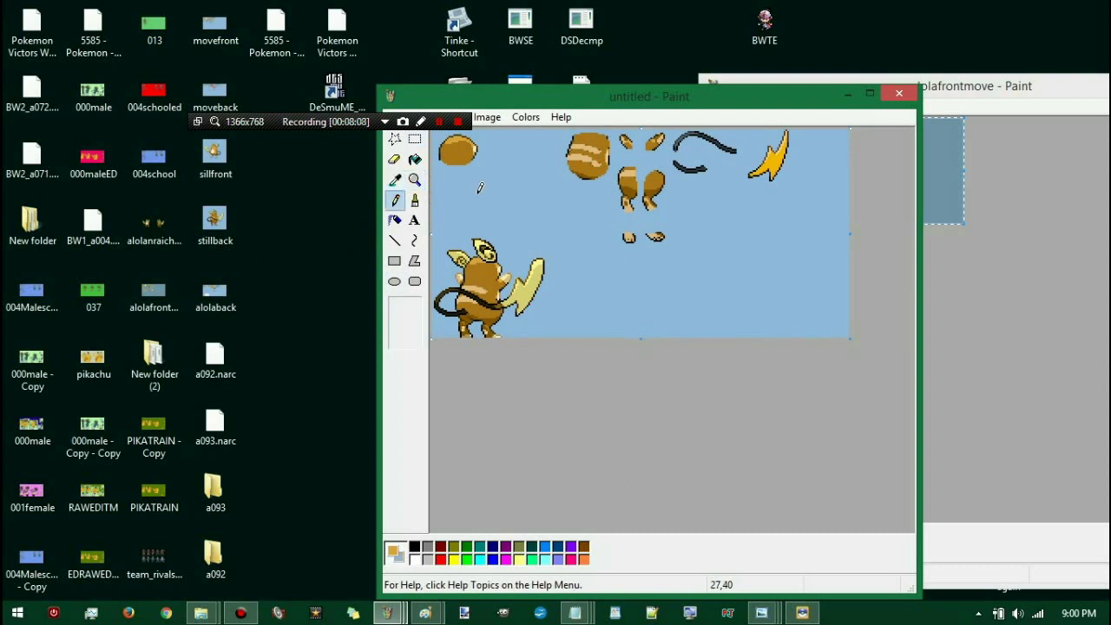
pyautogui.click(371, 215)
pyautogui.click(490, 185)
pyautogui.hotkey('ctrl', 'v')
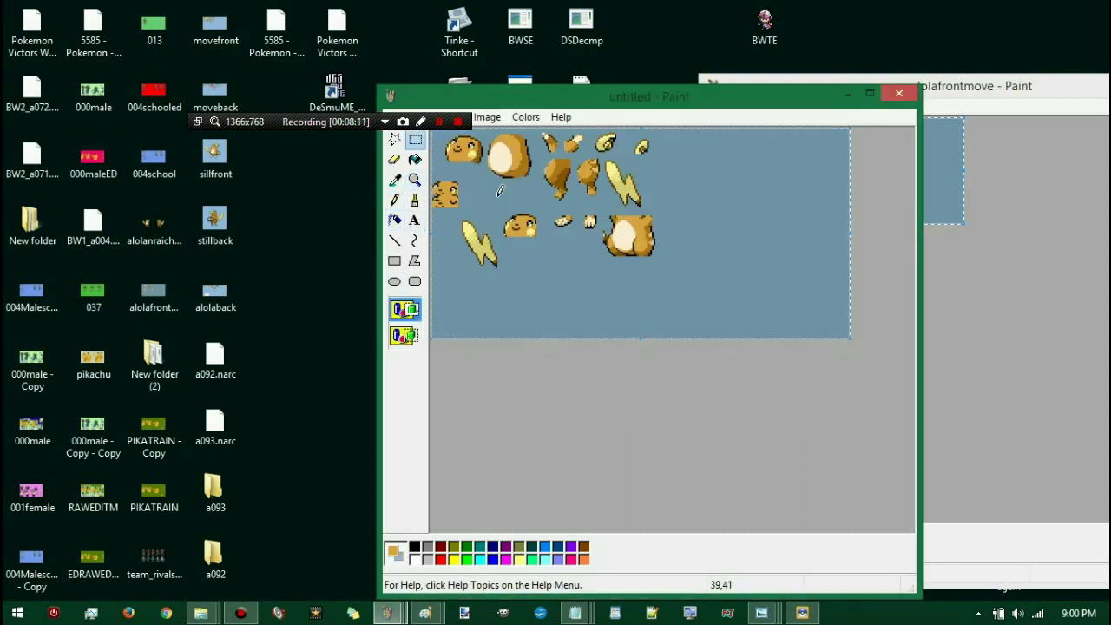
# Step: Sample the pasted image's blue-grey as the foreground color and replace it with light blue across the canvas using the color eraser
pyautogui.click(396, 180)
pyautogui.click(489, 185)
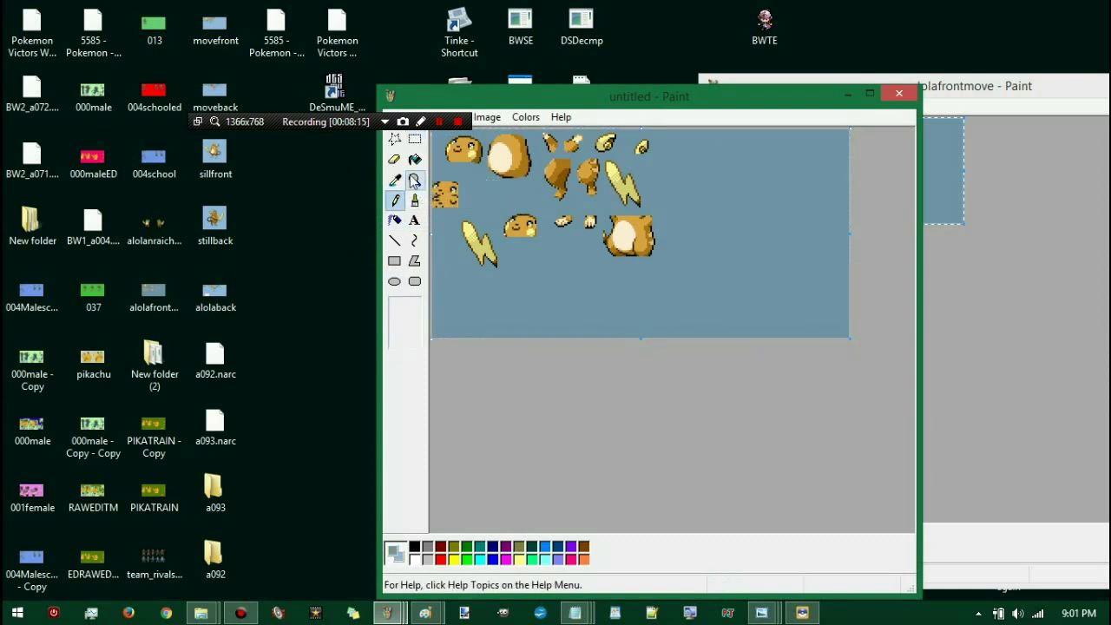
pyautogui.click(394, 159)
pyautogui.moveTo(450, 165)
pyautogui.mouseDown()
pyautogui.moveTo(637, 199)
pyautogui.moveTo(525, 295)
pyautogui.moveTo(800, 299)
pyautogui.mouseUp()
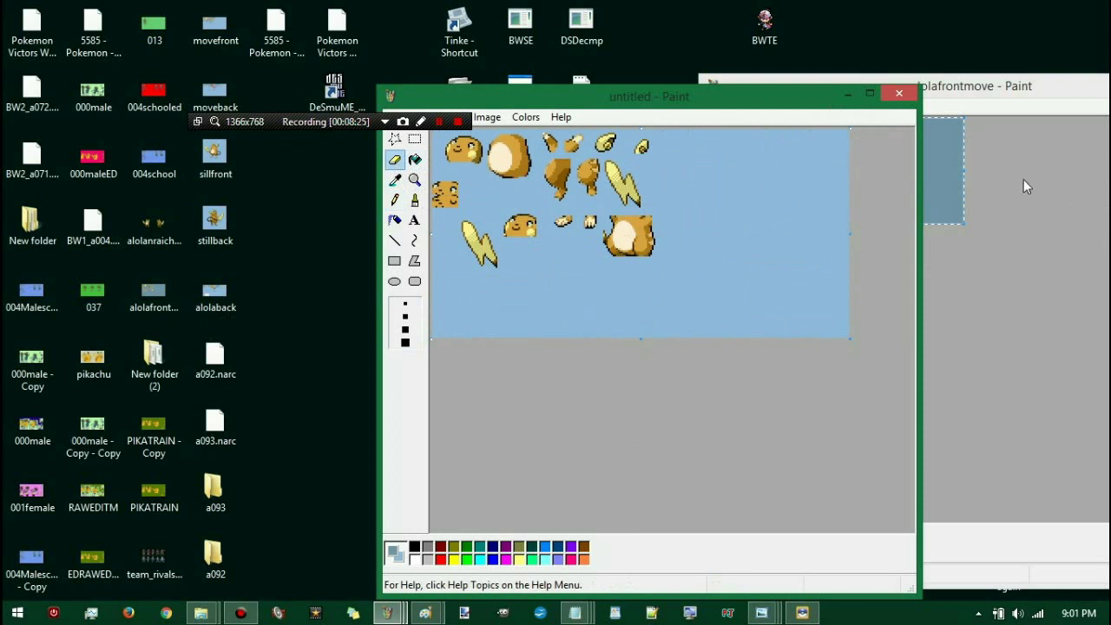
# Step: Select the whole recolored untitled image and compare it with the original alolafrontmove image
pyautogui.hotkey('ctrl', 'a')
pyautogui.click(1004, 211)
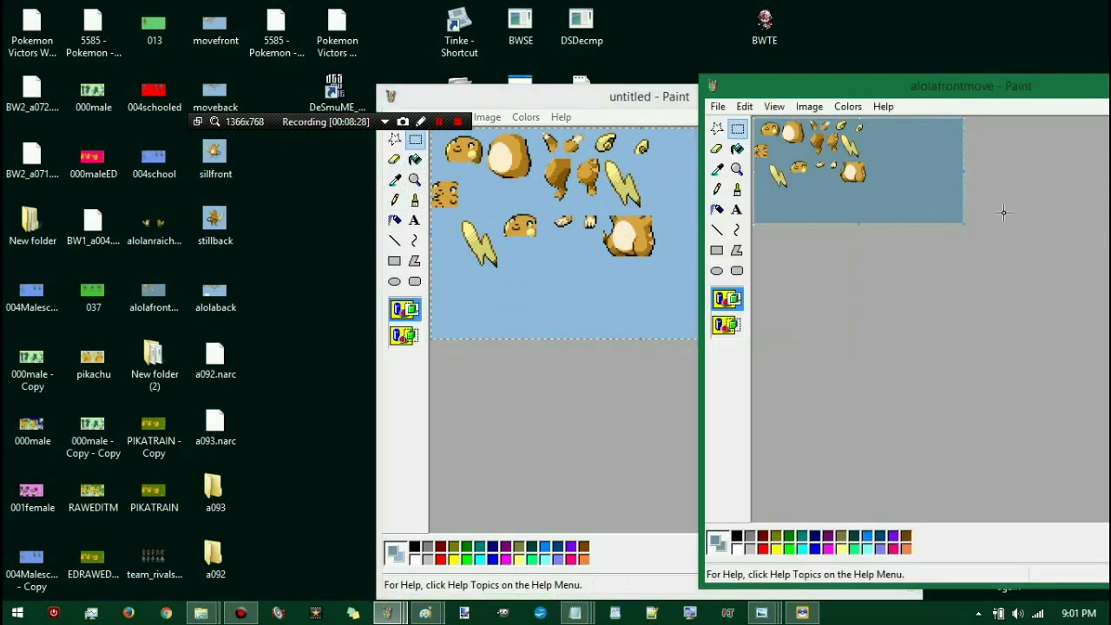
pyautogui.click(626, 382)
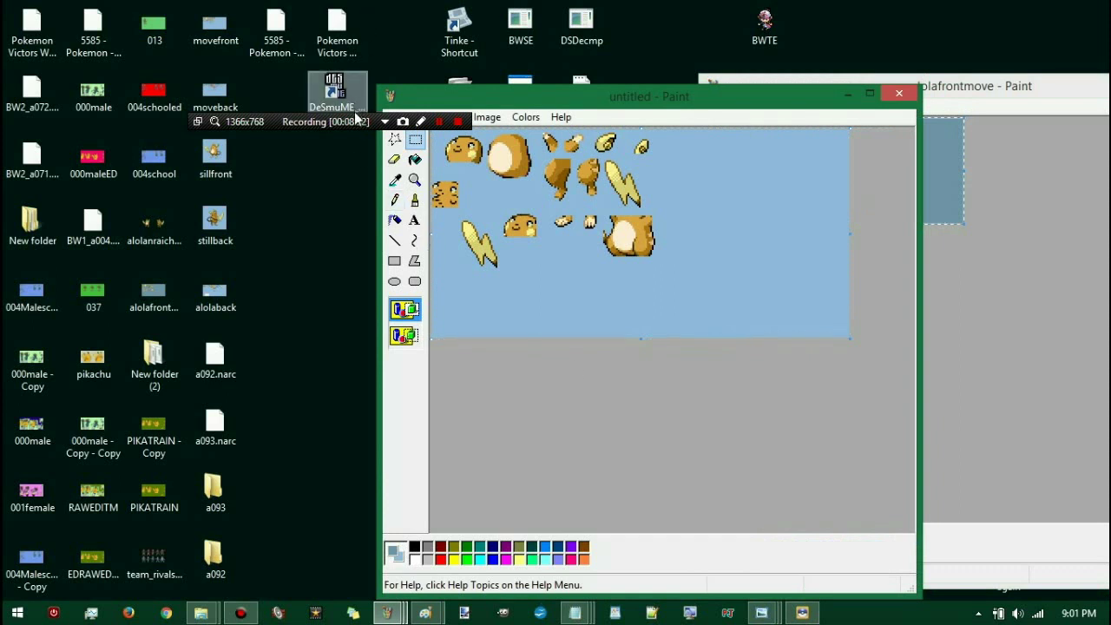
# Step: Save the recolored image to the Desktop as a PNG named alolafixfront
pyautogui.moveTo(355, 124); pyautogui.dragTo(363, 41)
pyautogui.click(396, 118)
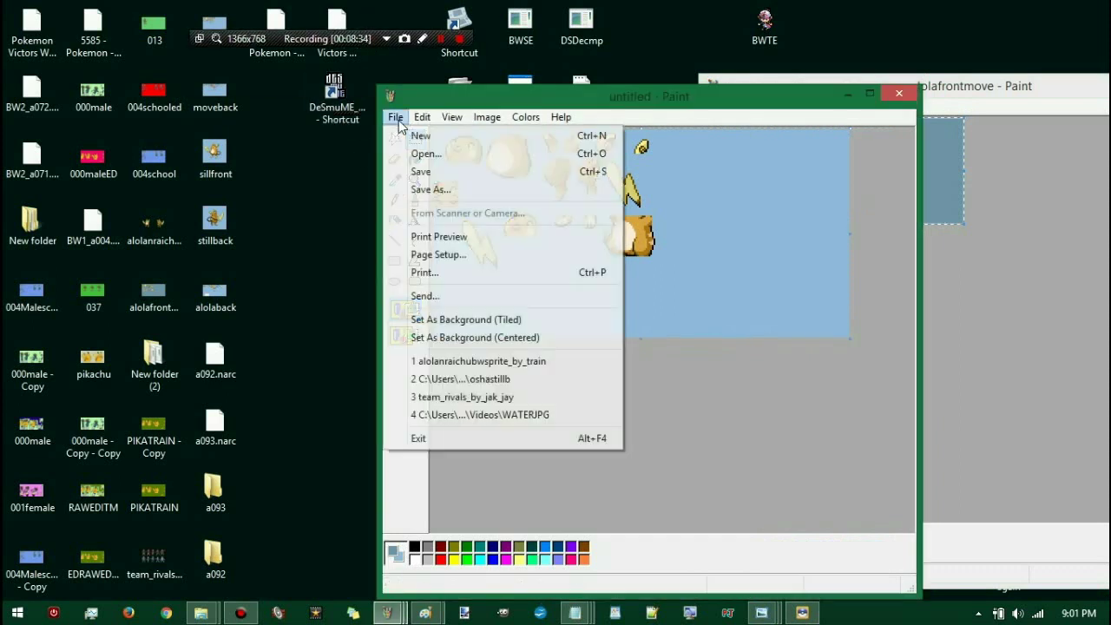
pyautogui.click(419, 189)
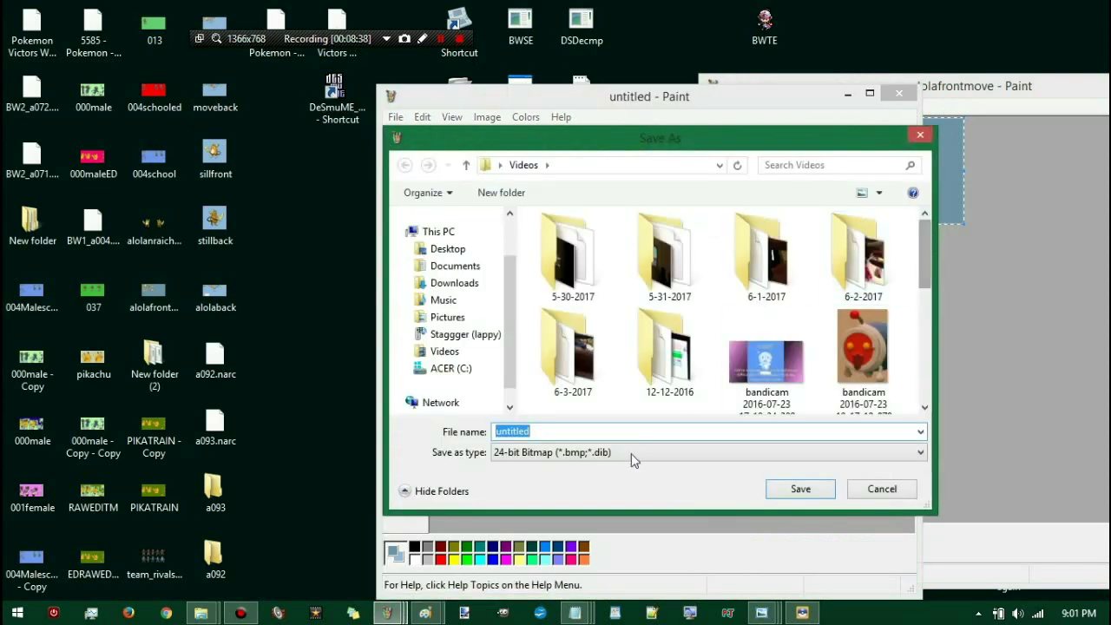
pyautogui.click(586, 455)
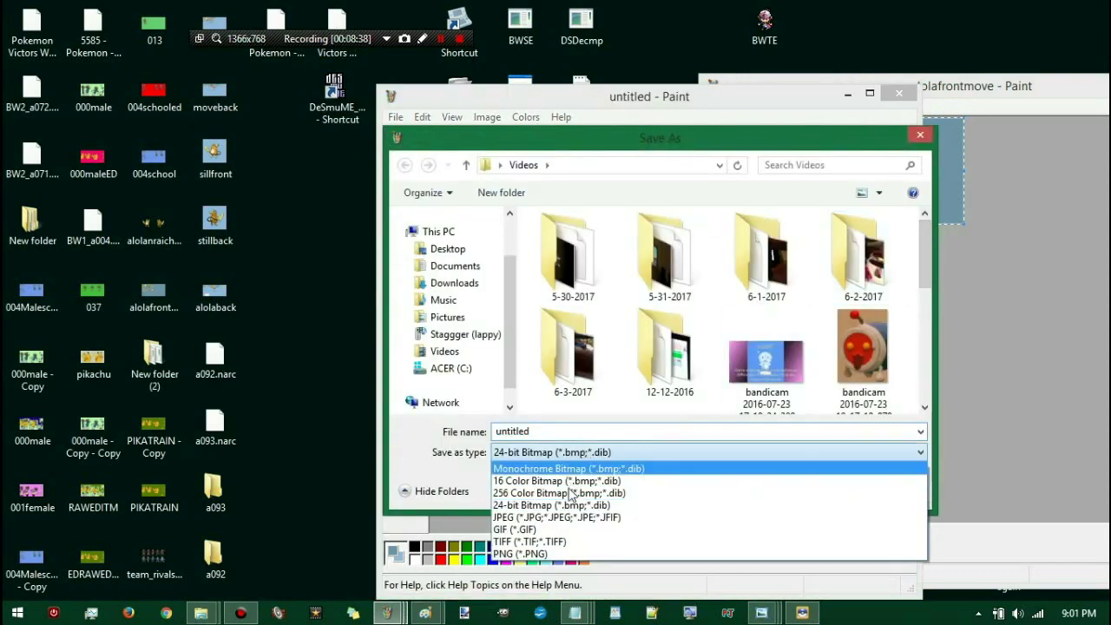
pyautogui.click(564, 553)
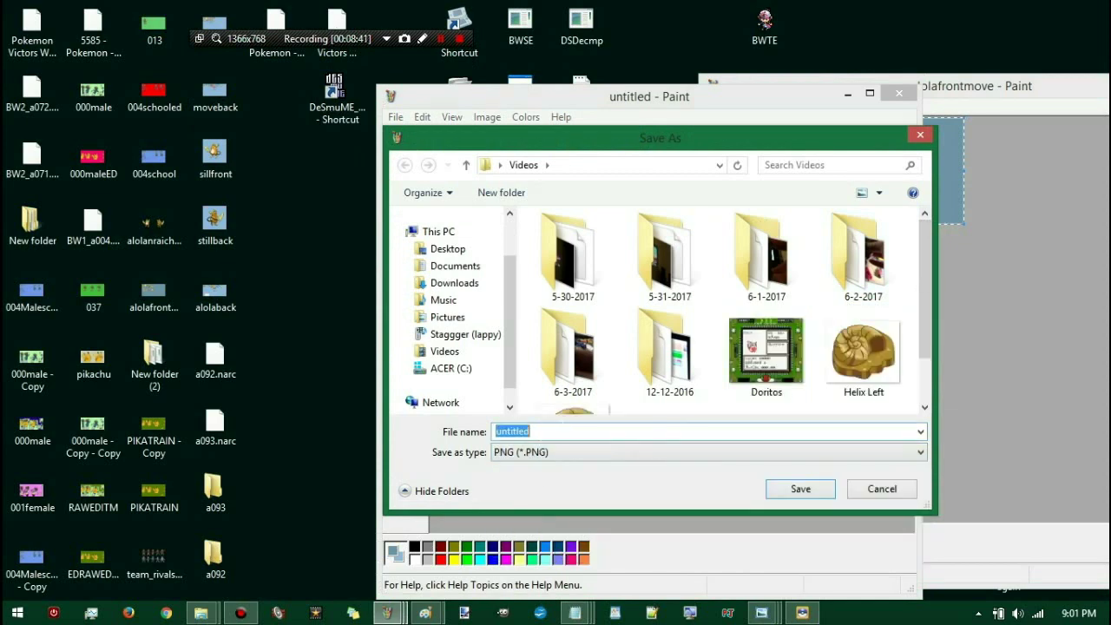
pyautogui.write('alolafixfront')
pyautogui.click(425, 250)
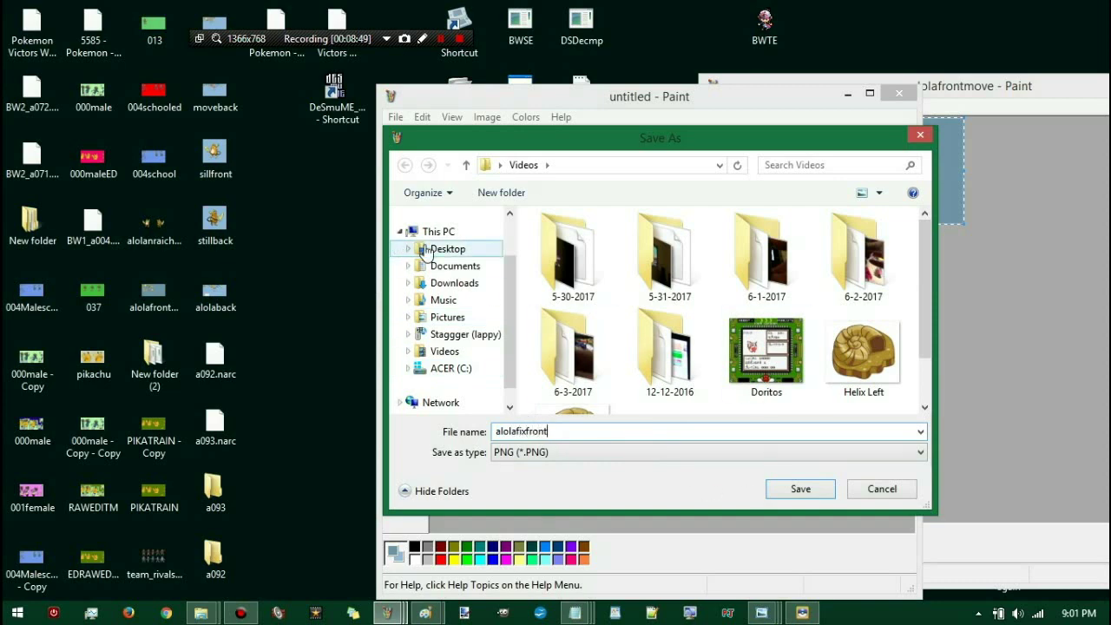
pyautogui.click(821, 489)
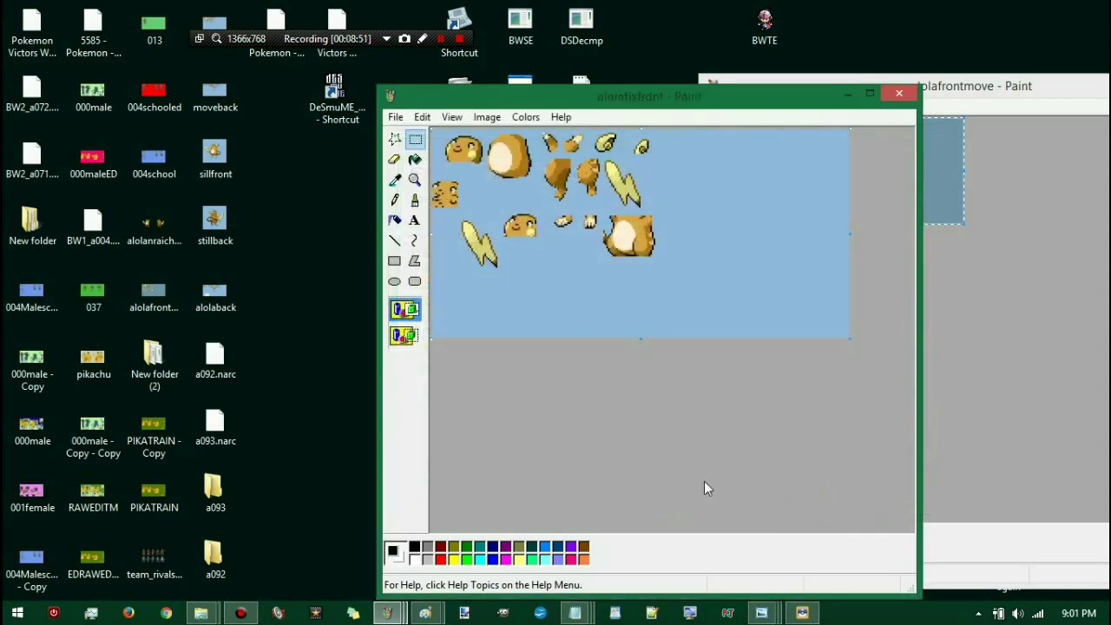
# Step: Close both Paint images, discarding the changes to alolafrontmove, and close the Code Generator window
pyautogui.click(892, 94)
pyautogui.moveTo(1035, 94); pyautogui.dragTo(650, 249)
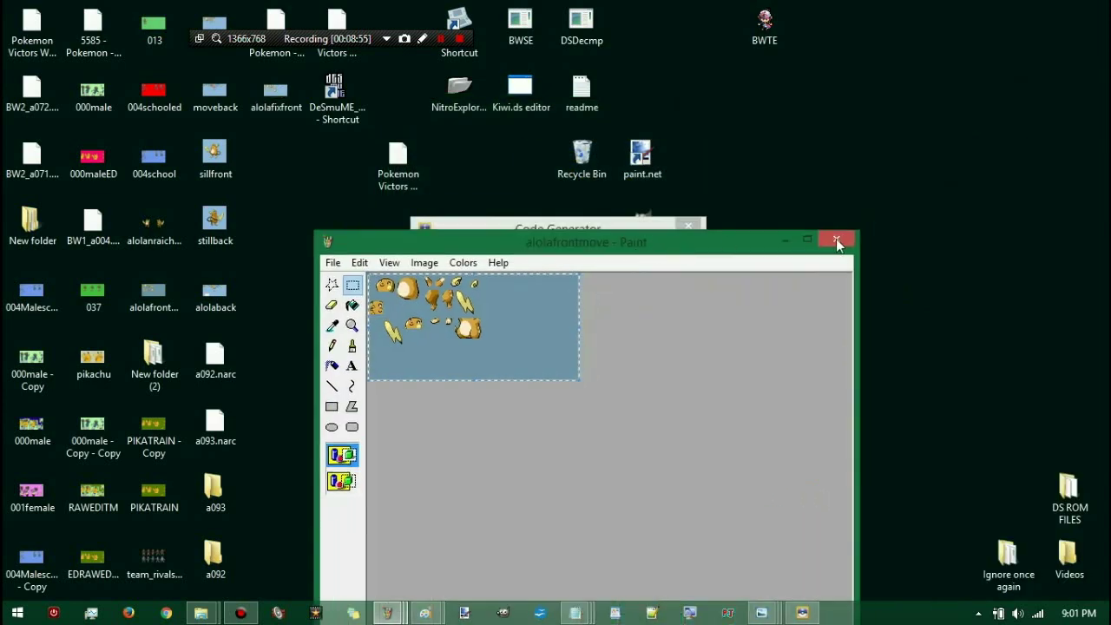
pyautogui.click(839, 240)
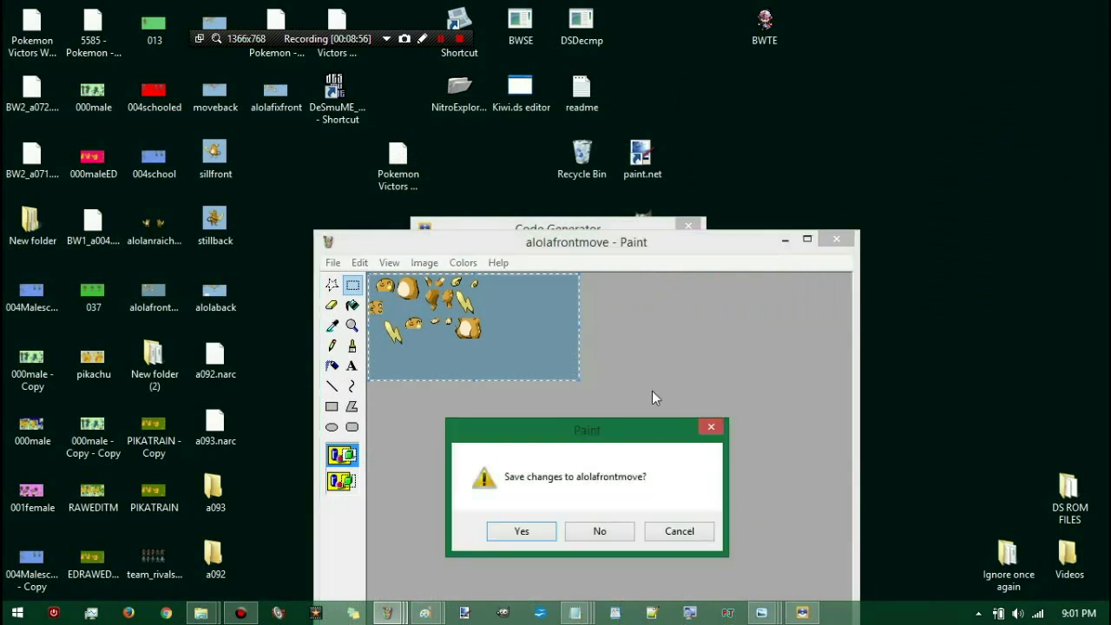
pyautogui.click(603, 535)
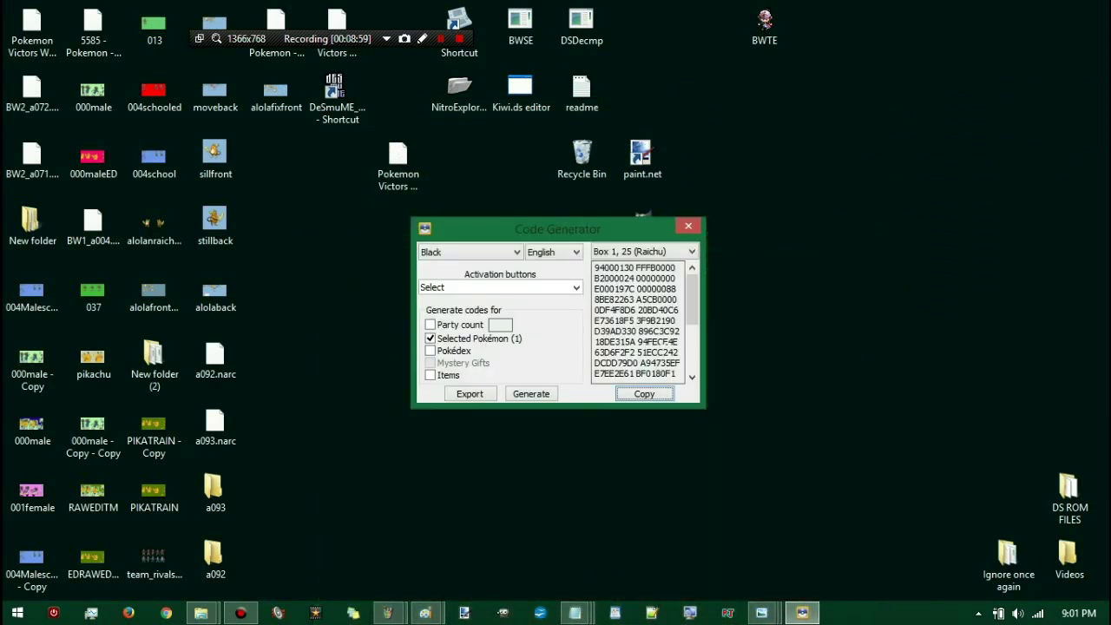
pyautogui.click(691, 227)
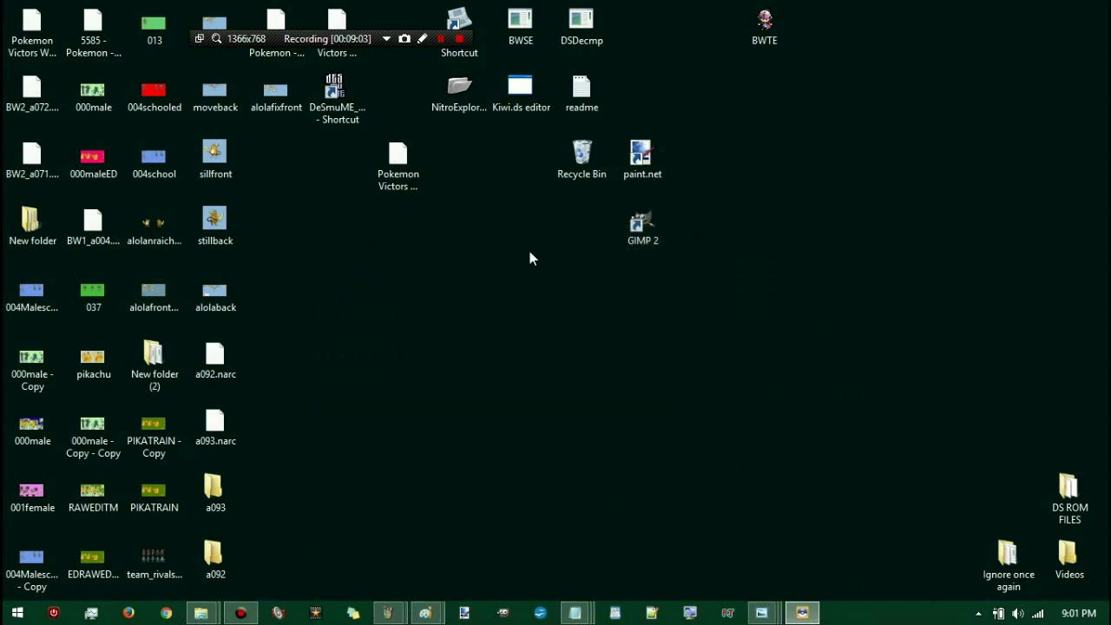
# Step: Launch BWSE from the desktop and load the BW1_a004.narc folder inside New folder
pyautogui.doubleClick(505, 19)
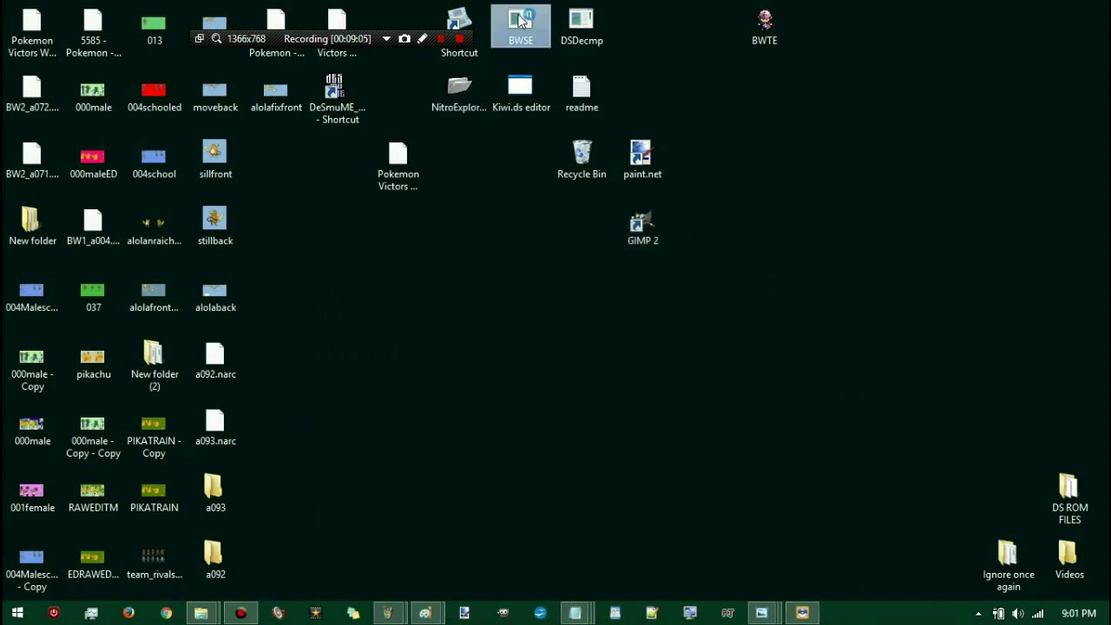
pyautogui.click(472, 208)
pyautogui.click(489, 244)
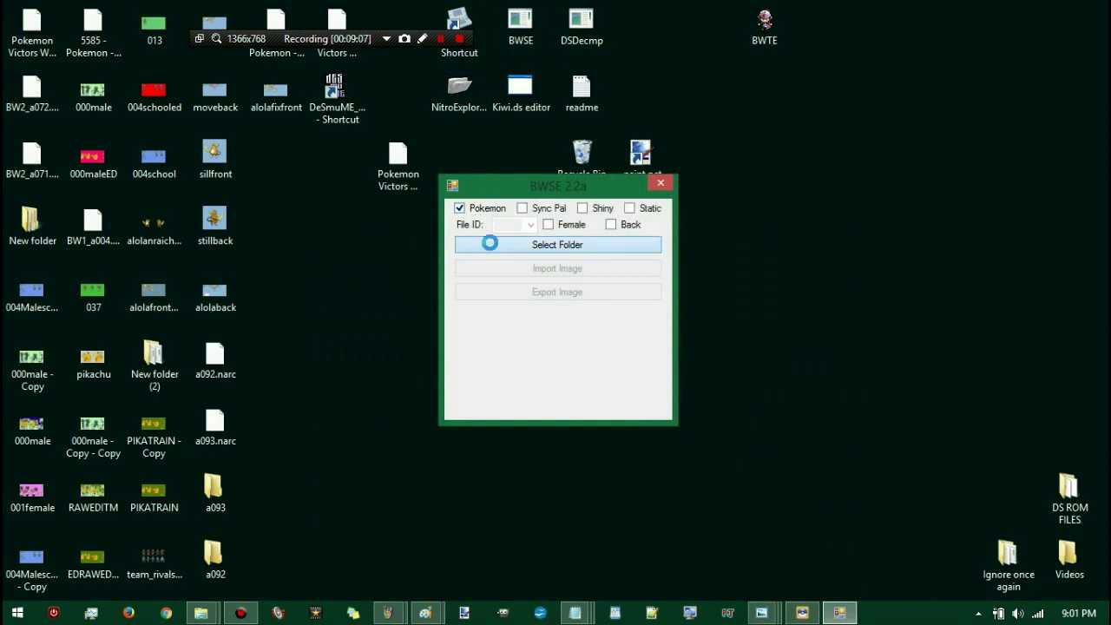
pyautogui.moveTo(674, 286); pyautogui.dragTo(526, 353)
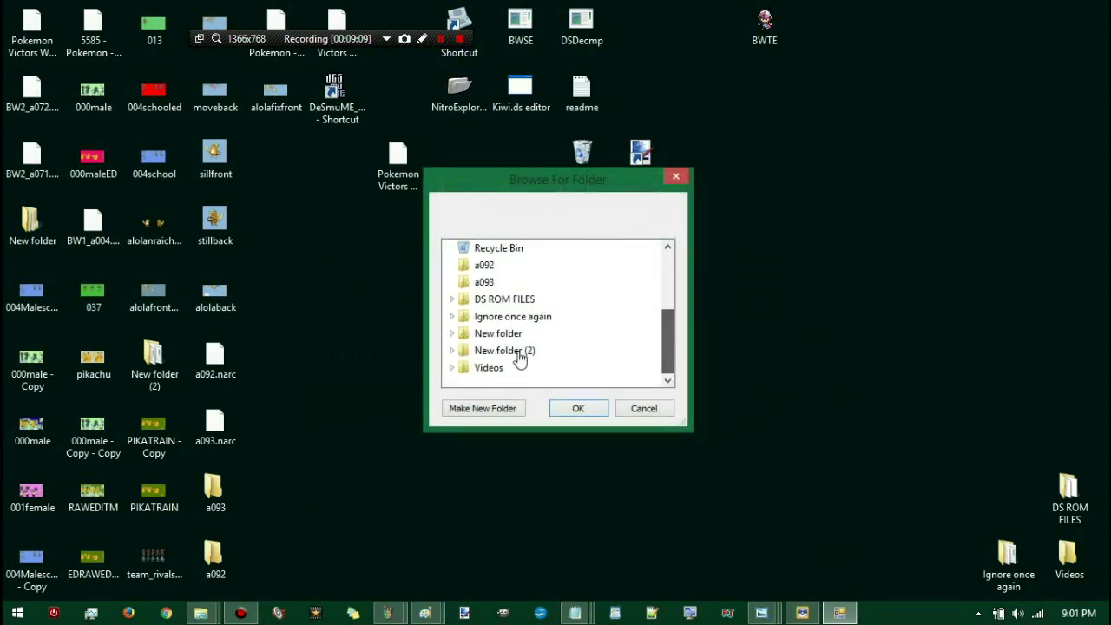
pyautogui.doubleClick(498, 334)
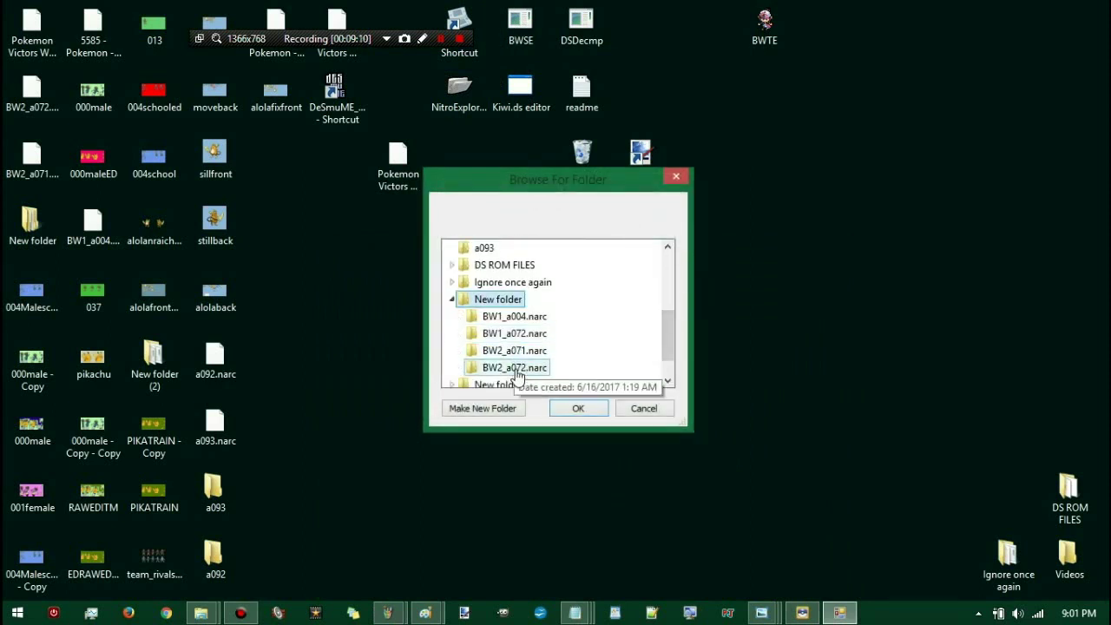
pyautogui.click(512, 316)
pyautogui.click(582, 411)
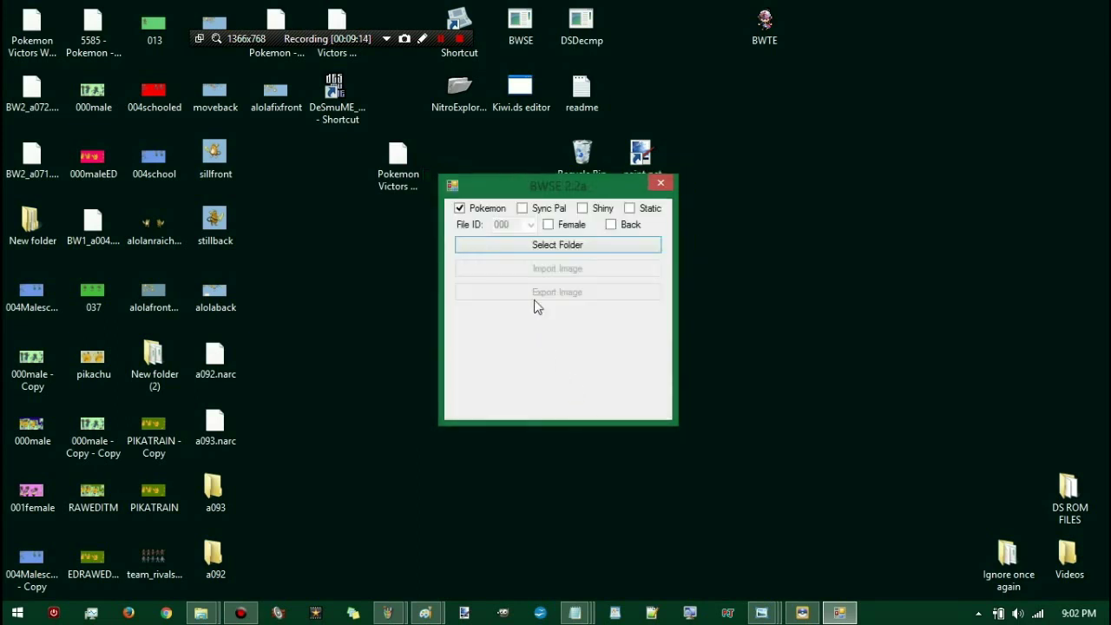
# Step: Load the Pokemon sprite with file ID 026
pyautogui.click(503, 224)
pyautogui.write('002')
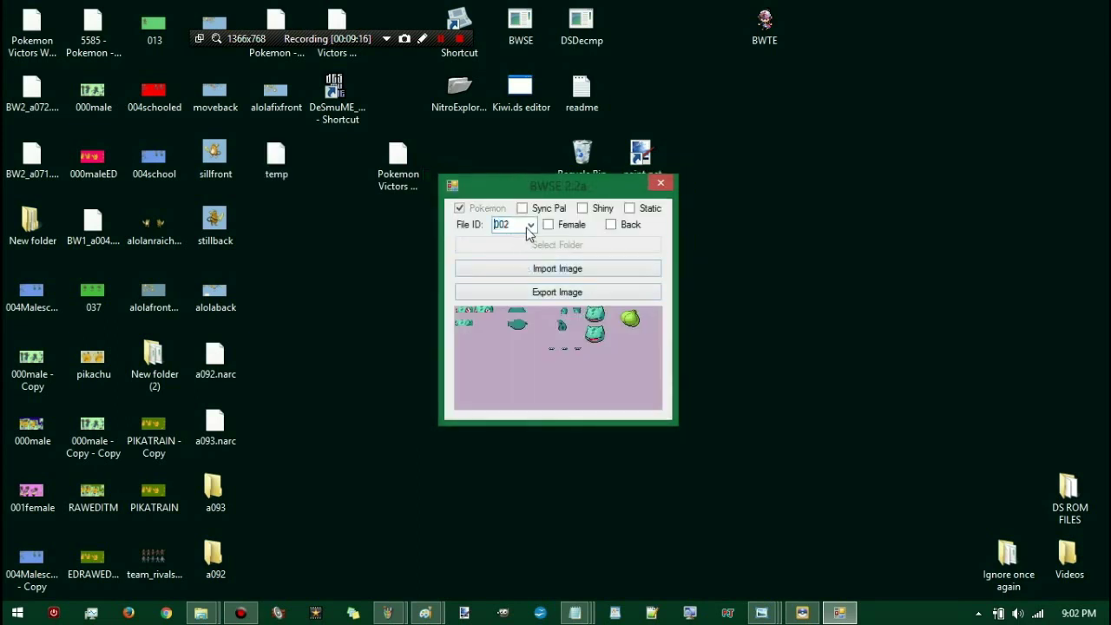
pyautogui.scroll(-1, 533, 228)
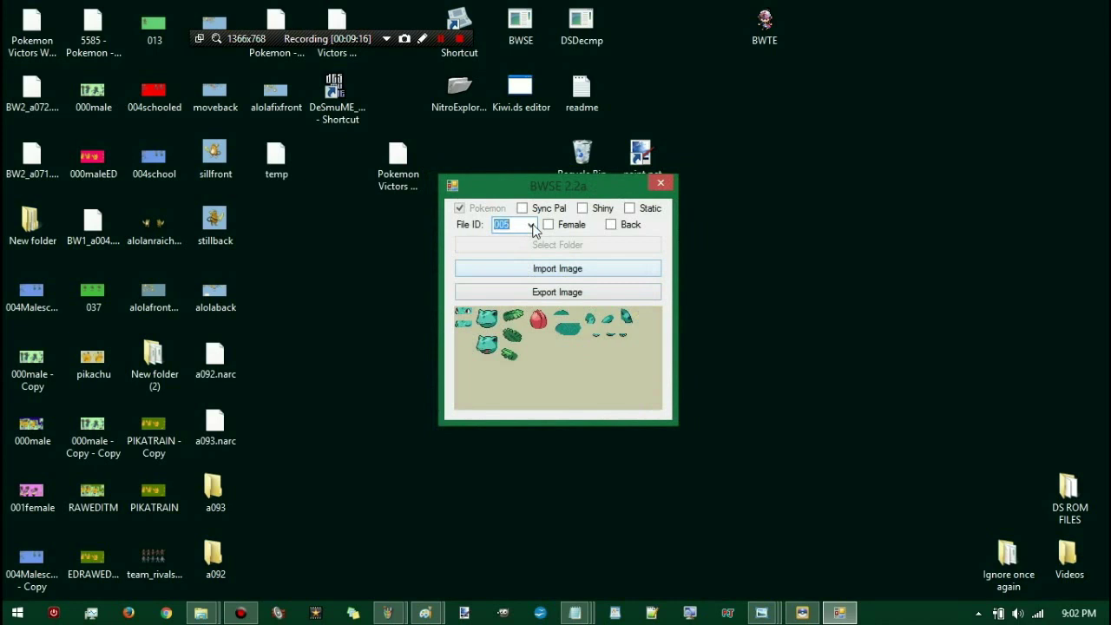
pyautogui.scroll(-2, 533, 227)
pyautogui.click(529, 224)
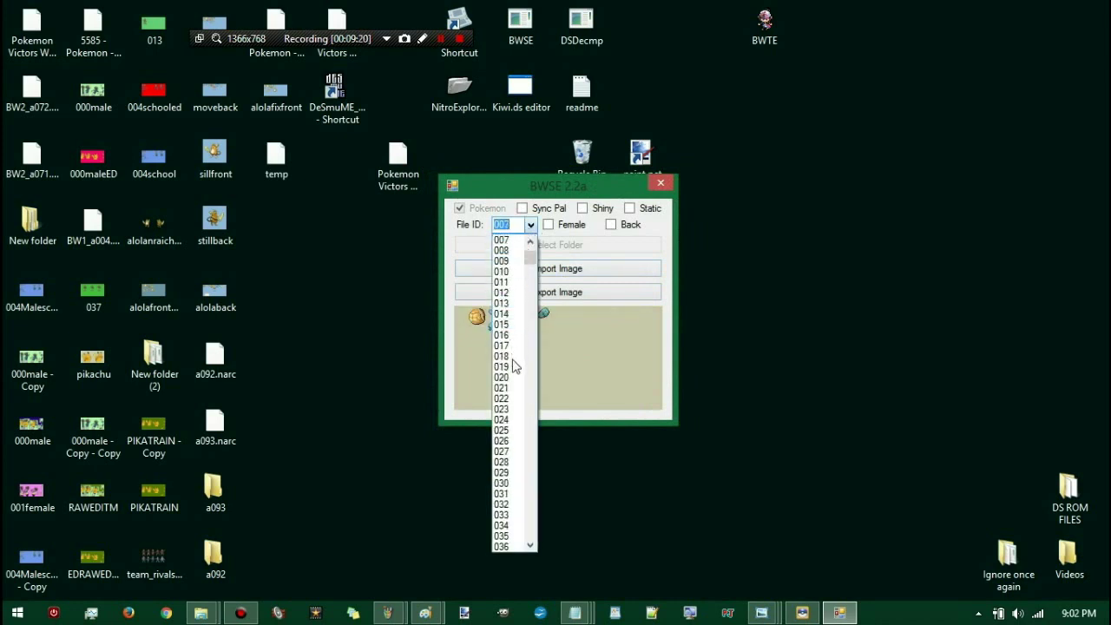
pyautogui.click(508, 441)
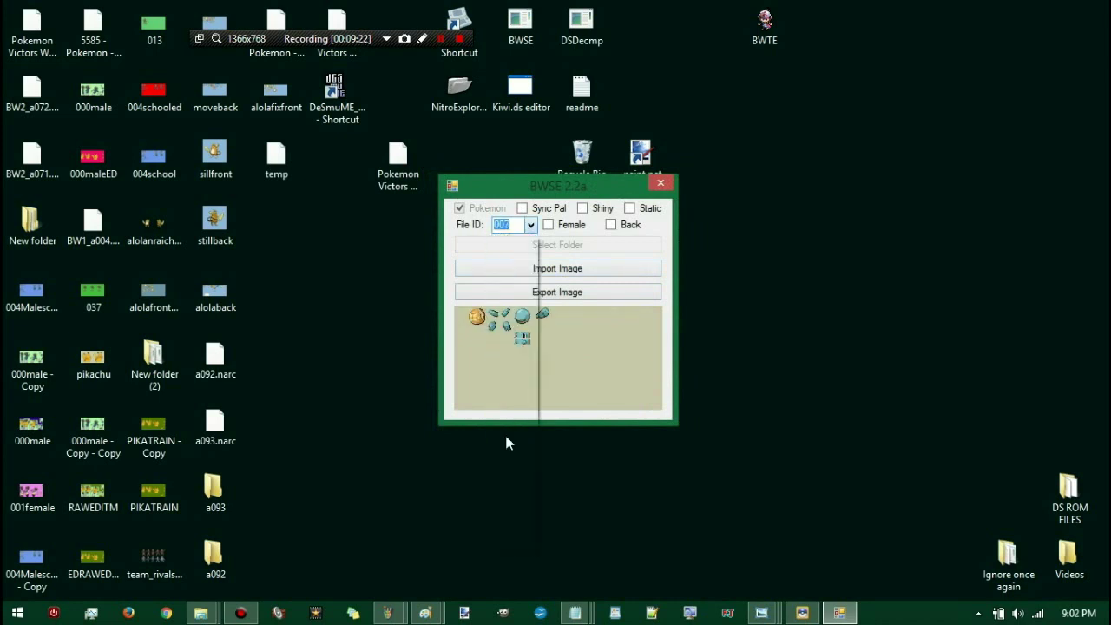
# Step: Import the alolafixfront PNG from the Desktop as the front sprite of file 026
pyautogui.click(546, 270)
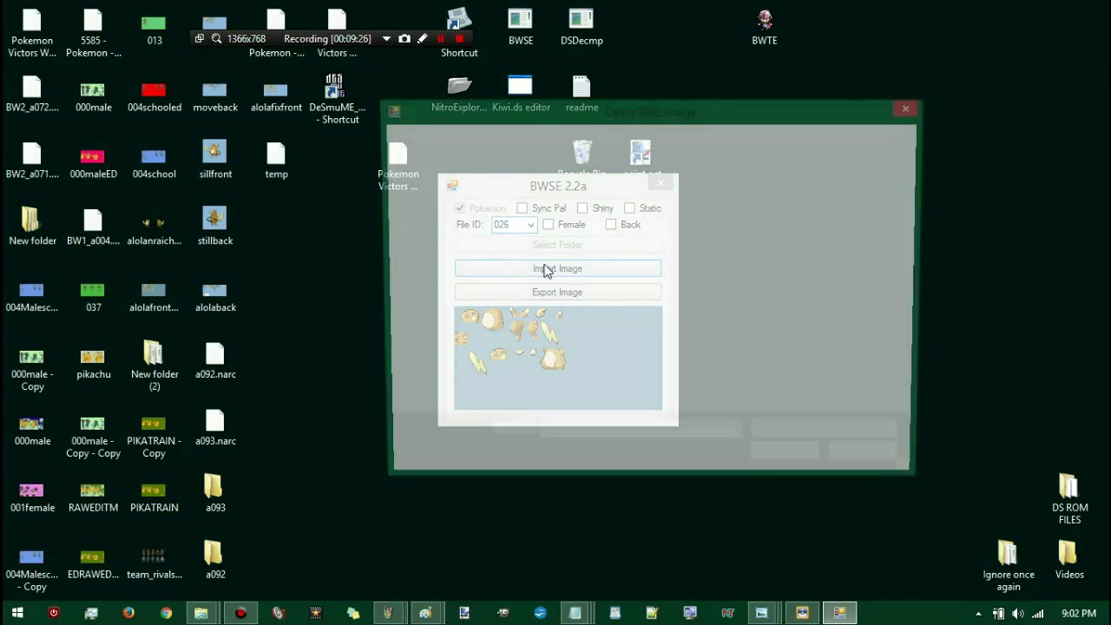
pyautogui.moveTo(915, 209); pyautogui.dragTo(921, 338)
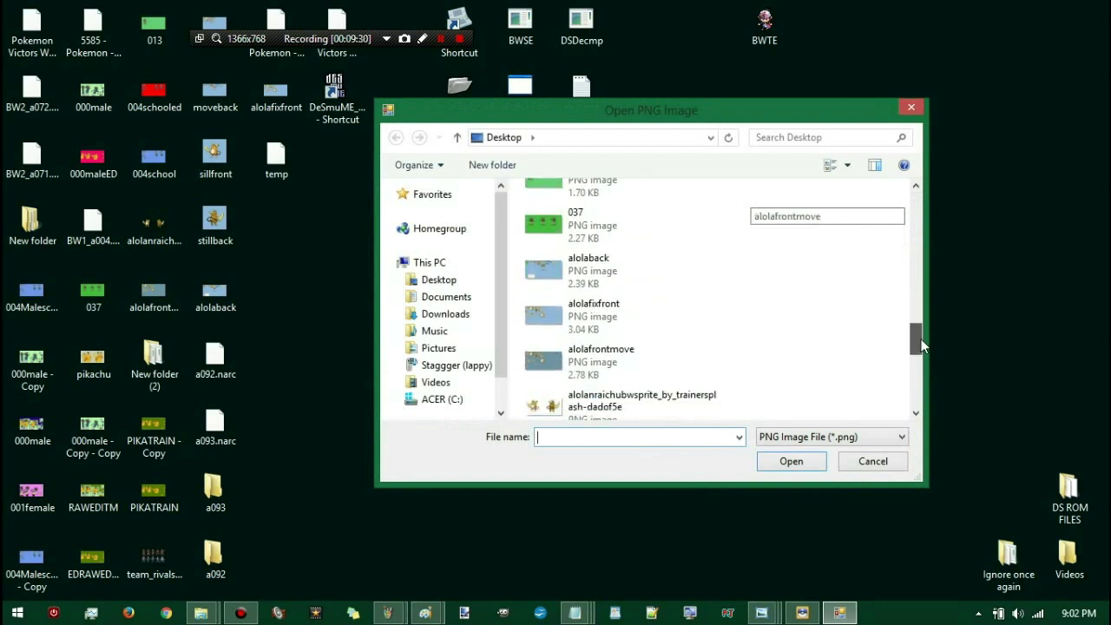
pyautogui.doubleClick(621, 319)
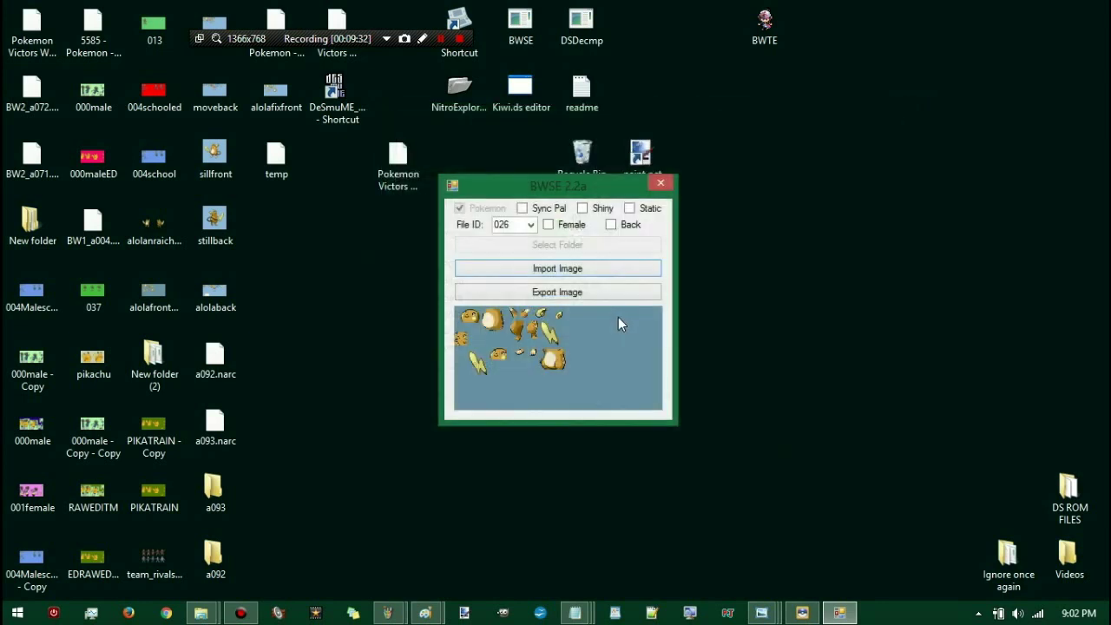
# Step: Import the alolafixfront PNG as the female front sprite of file 026
pyautogui.click(566, 226)
pyautogui.click(566, 269)
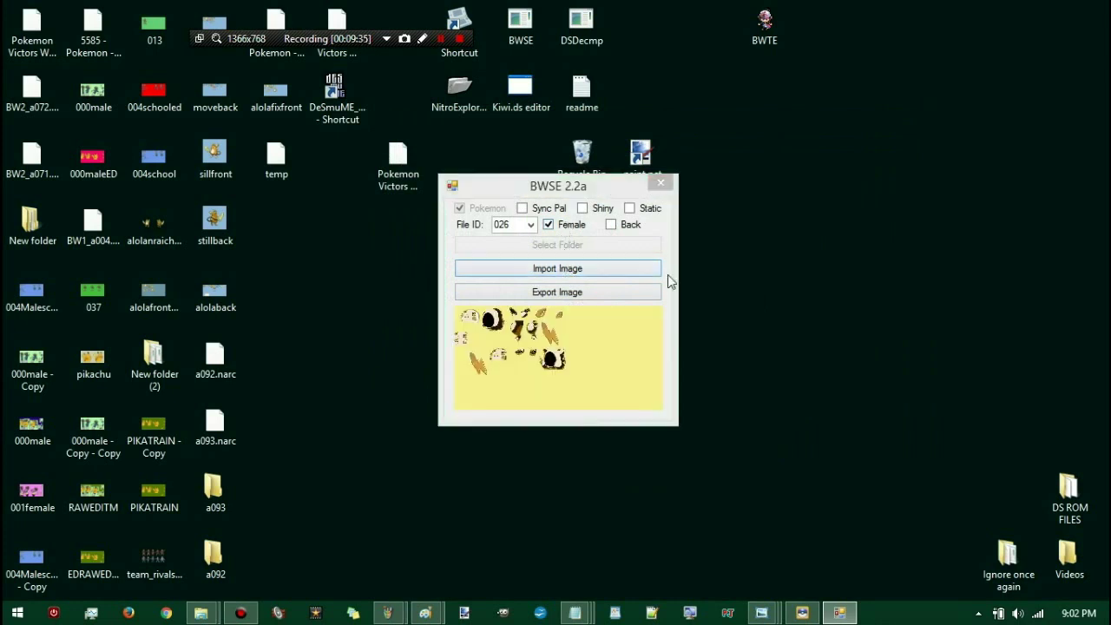
pyautogui.moveTo(914, 217); pyautogui.dragTo(918, 339)
pyautogui.doubleClick(617, 326)
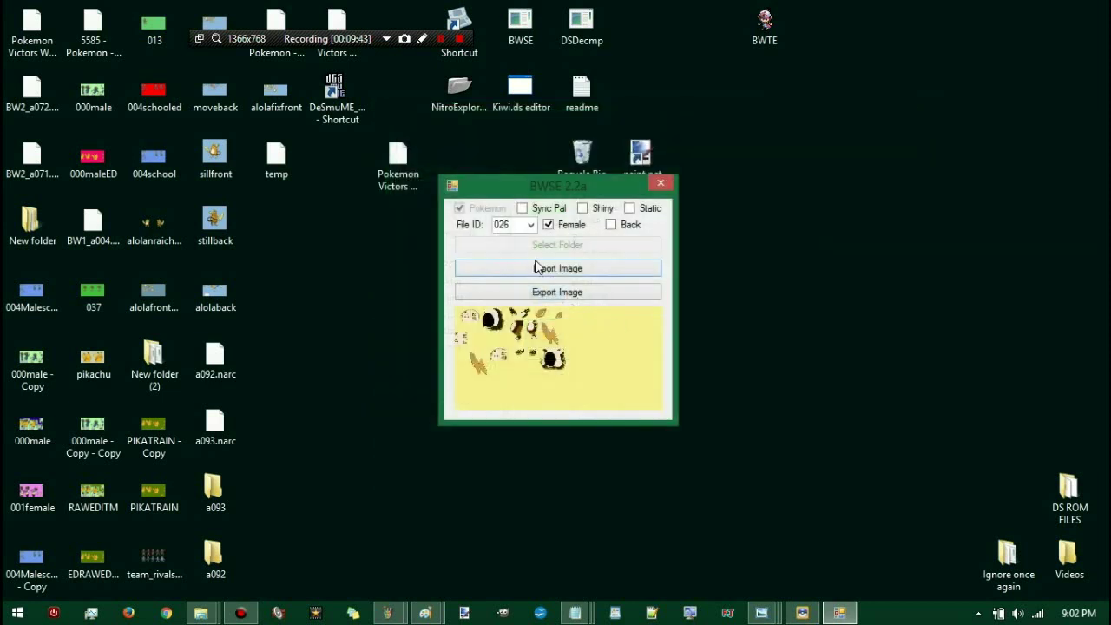
# Step: Turn on palette syncing and import the alolafixfront PNG again as the female front sprite
pyautogui.click(552, 210)
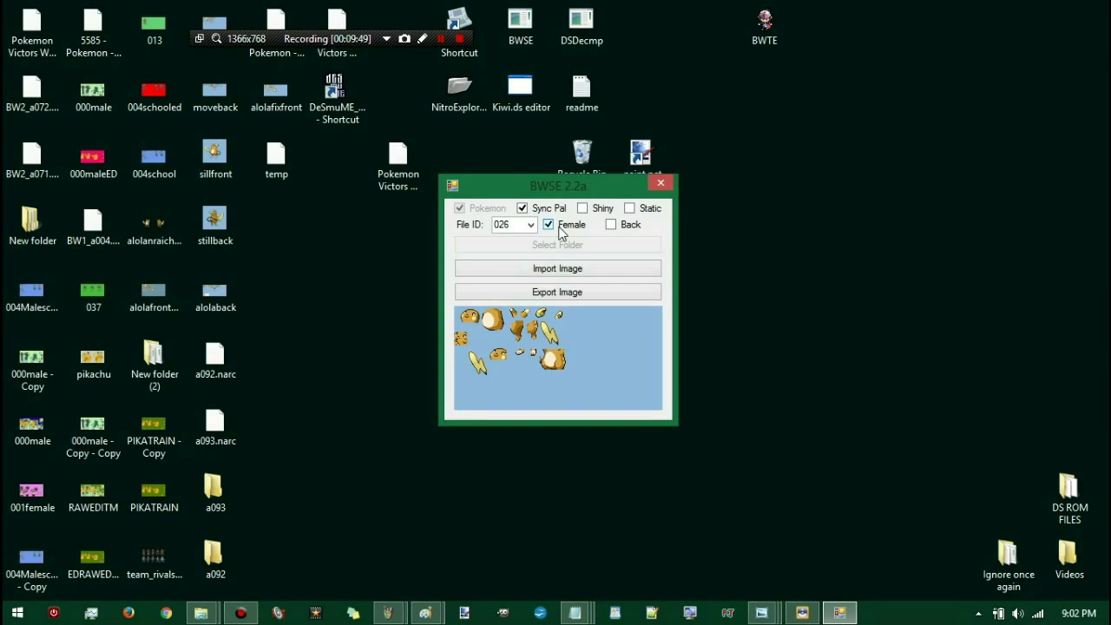
pyautogui.click(561, 231)
pyautogui.click(563, 267)
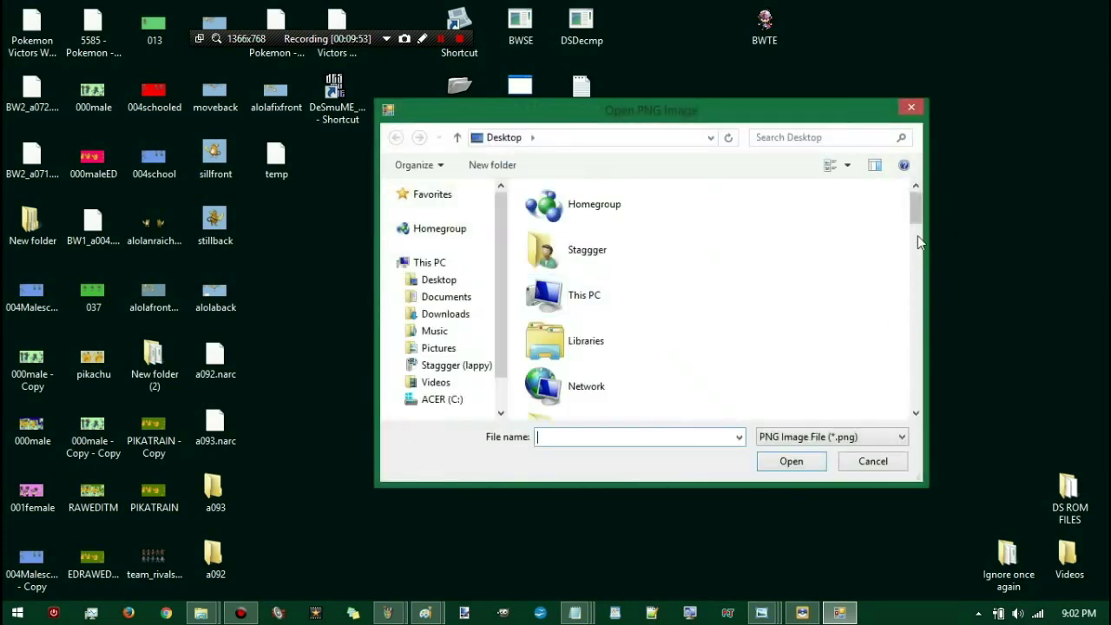
pyautogui.moveTo(916, 212); pyautogui.dragTo(910, 335)
pyautogui.click(595, 383)
pyautogui.doubleClick(596, 384)
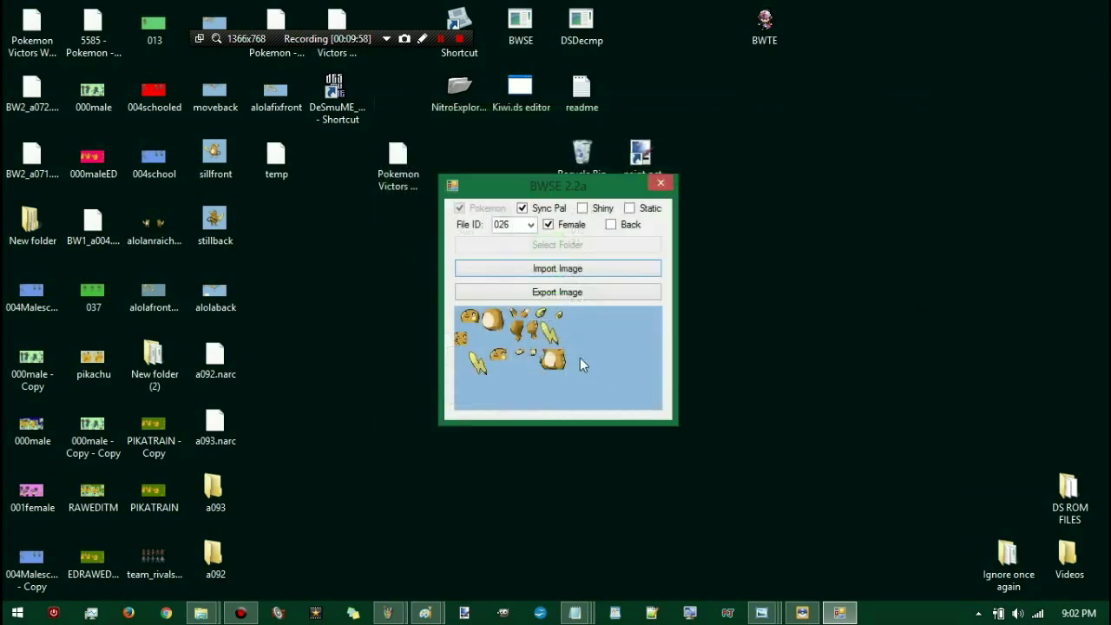
# Step: Import the alolafixfront PNG once more as the front sprite of file 026, with palette syncing on
pyautogui.click(550, 268)
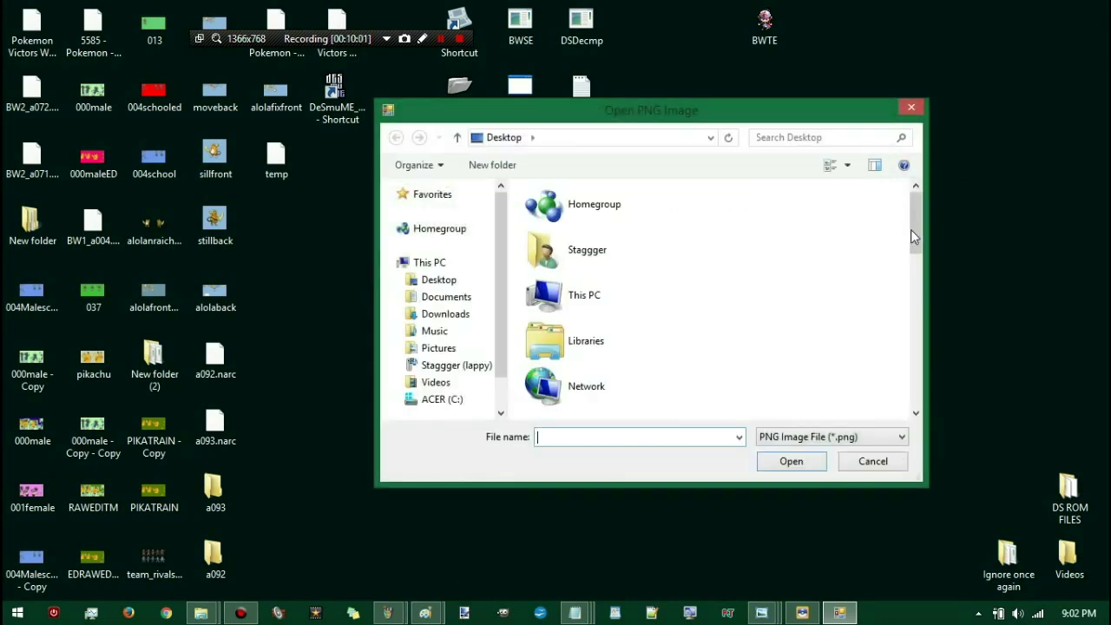
pyautogui.click(911, 231)
pyautogui.click(915, 286)
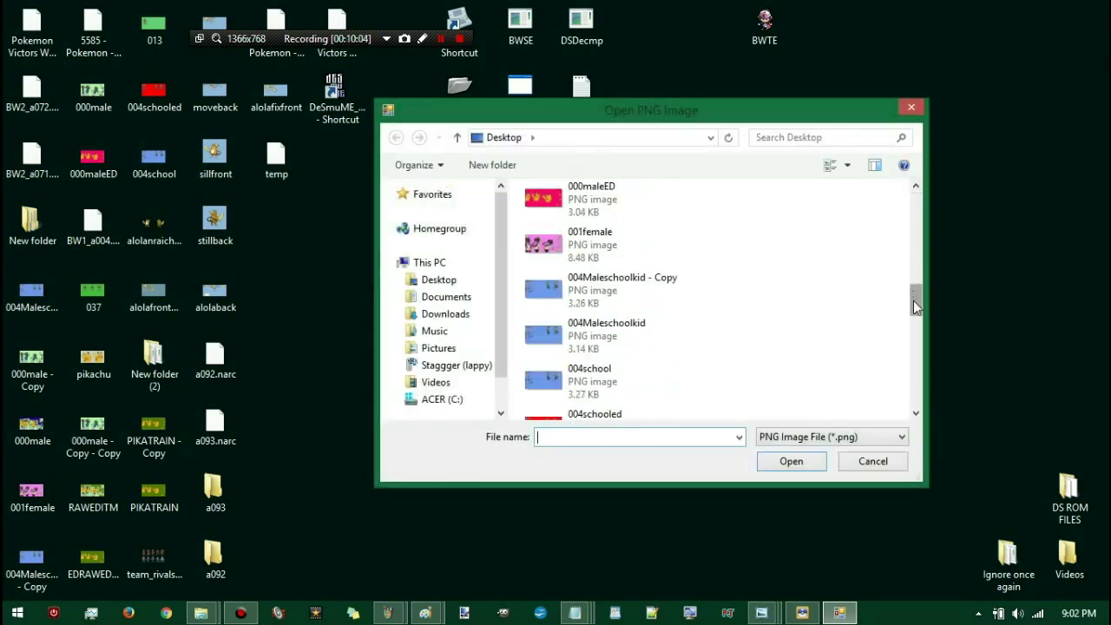
pyautogui.click(916, 321)
pyautogui.scroll(-2, 916, 328)
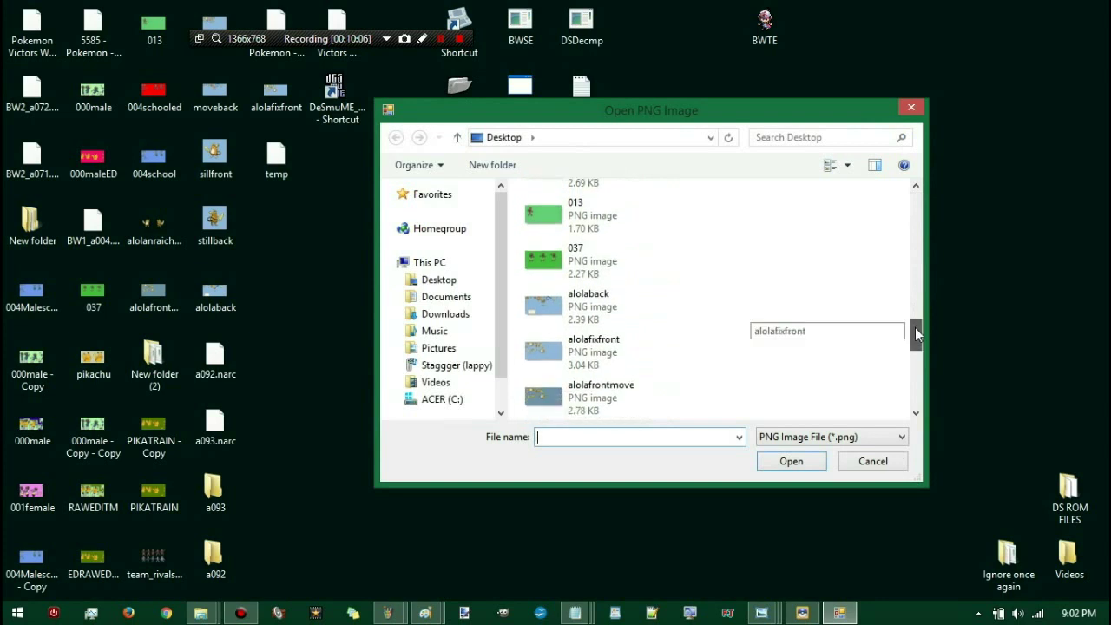
pyautogui.doubleClick(667, 331)
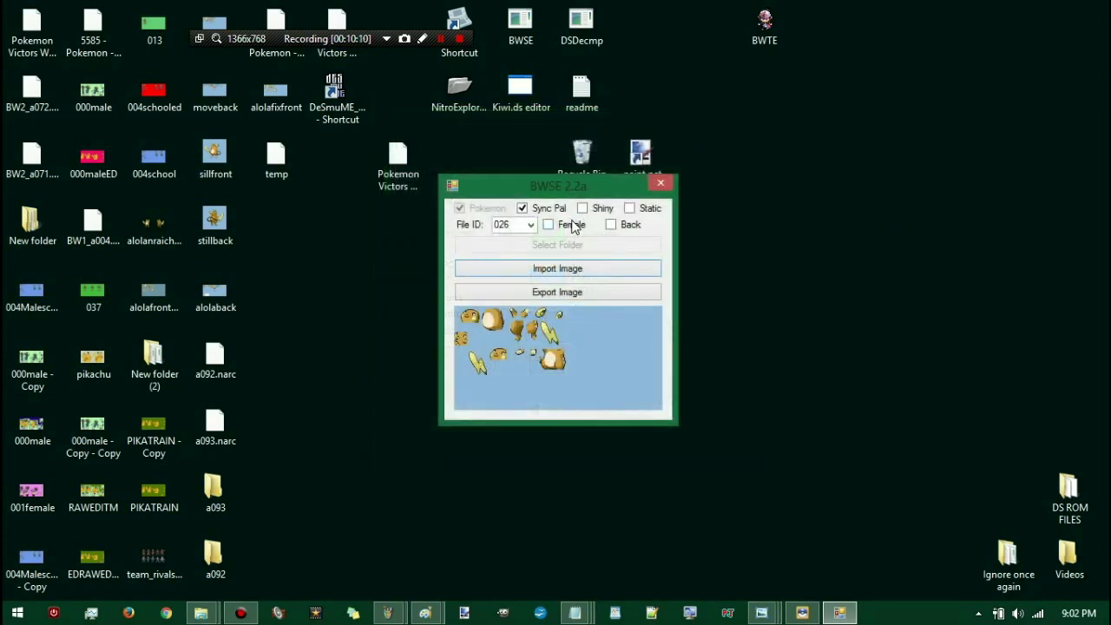
# Step: Import the alolaback PNG from the Desktop as the female back sprite of file 026
pyautogui.click(573, 226)
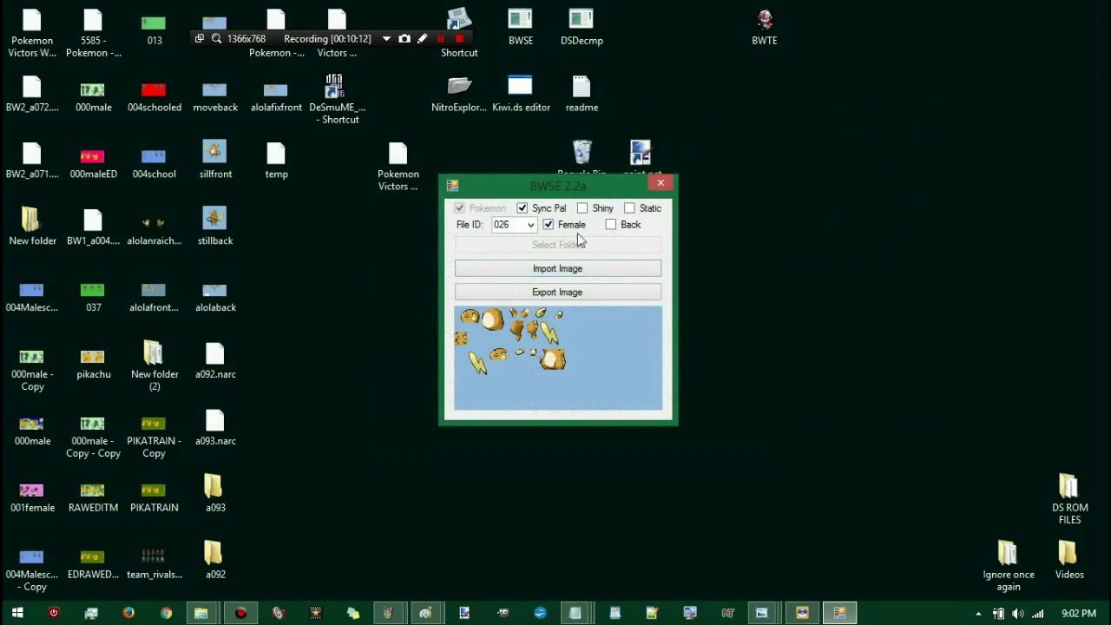
pyautogui.click(596, 271)
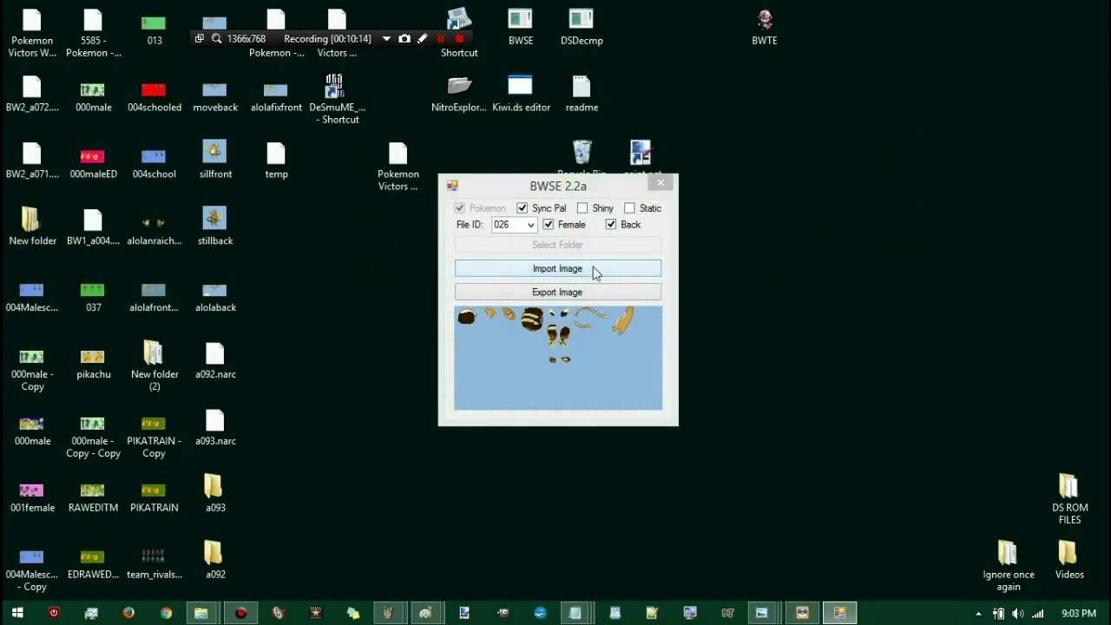
pyautogui.moveTo(918, 248); pyautogui.dragTo(909, 356)
pyautogui.doubleClick(652, 286)
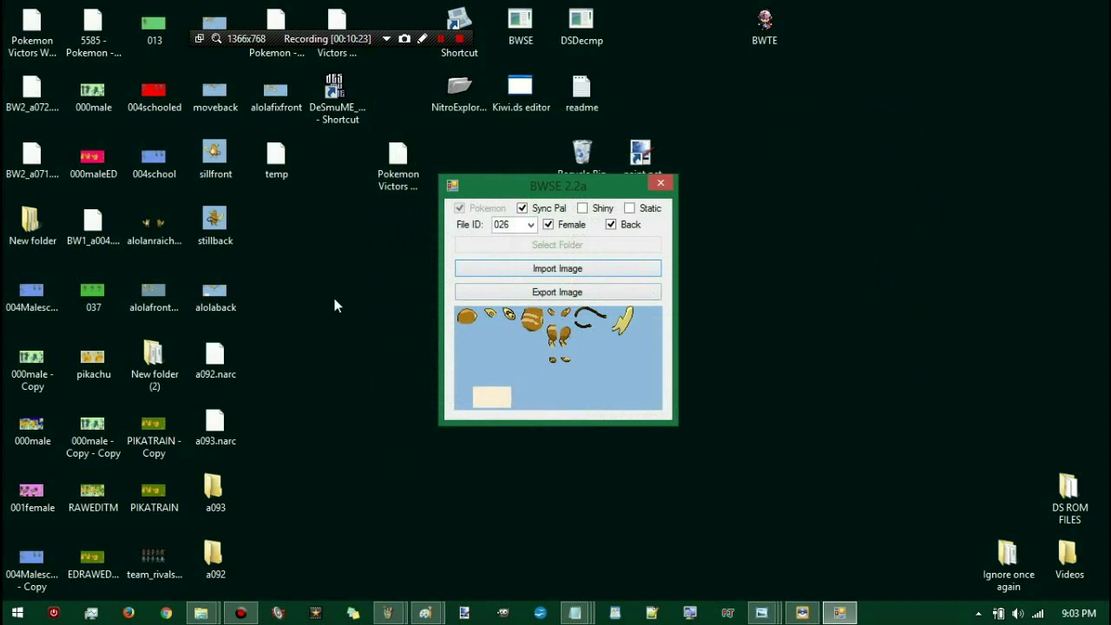
# Step: Open the stillback image in Paint and the alolaback image in a second Paint window
pyautogui.click(212, 22)
pyautogui.moveTo(252, 38); pyautogui.dragTo(772, 138)
pyautogui.click(210, 295)
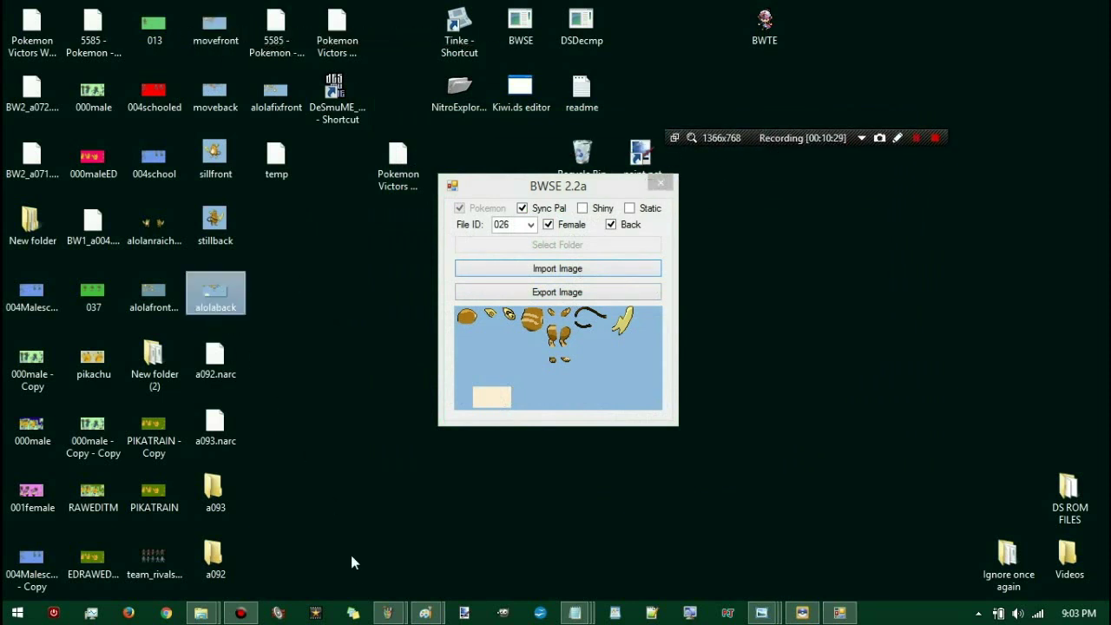
pyautogui.rightClick(424, 616)
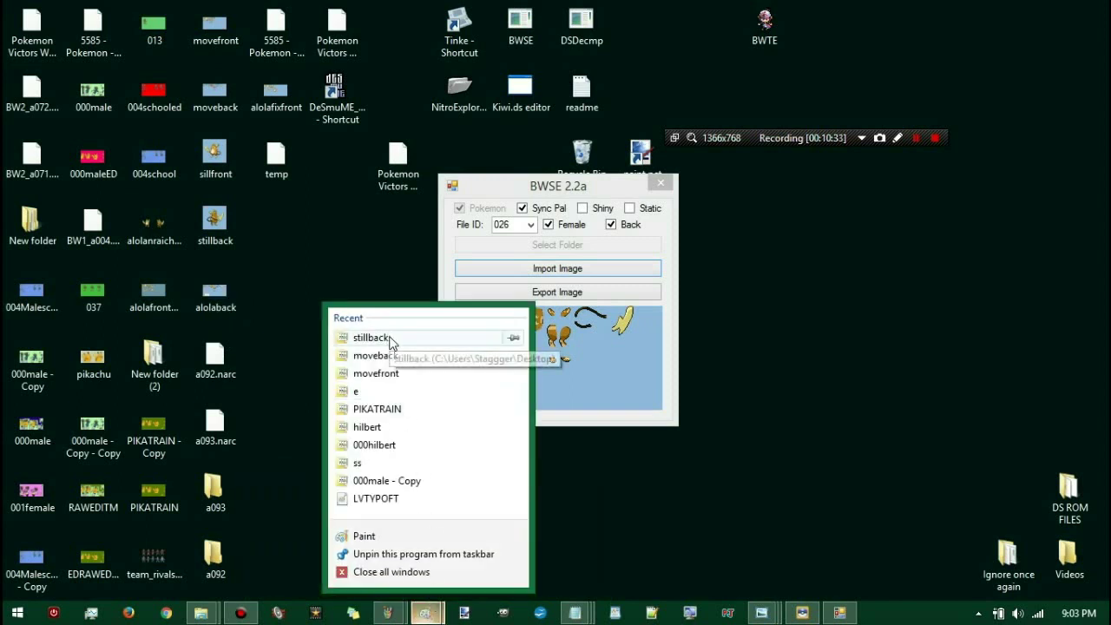
pyautogui.click(187, 195)
pyautogui.doubleClick(215, 217)
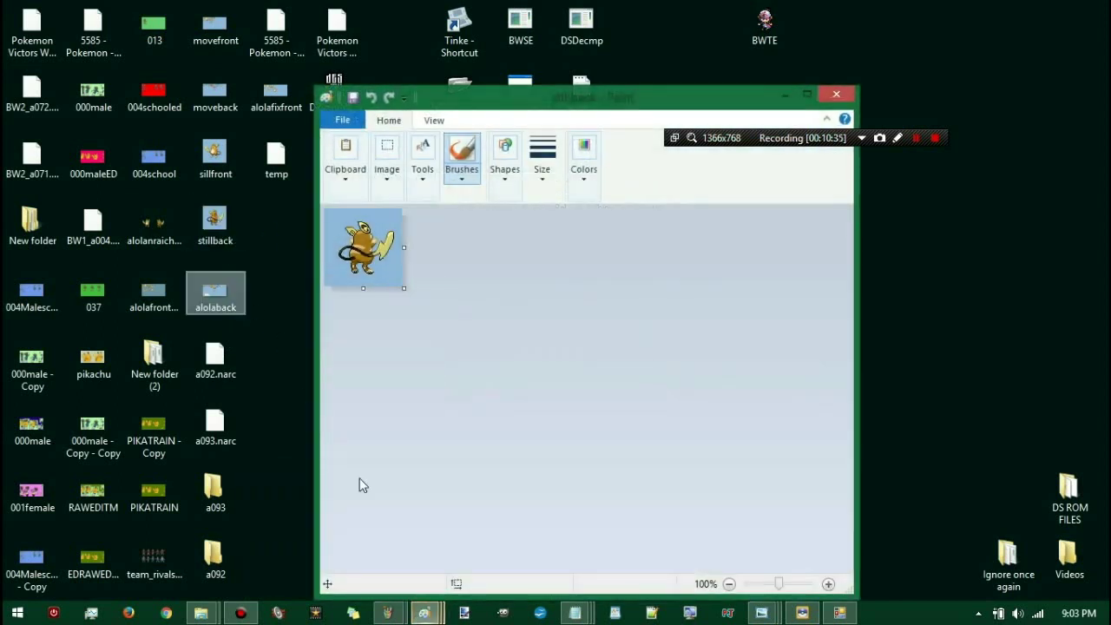
pyautogui.rightClick(427, 613)
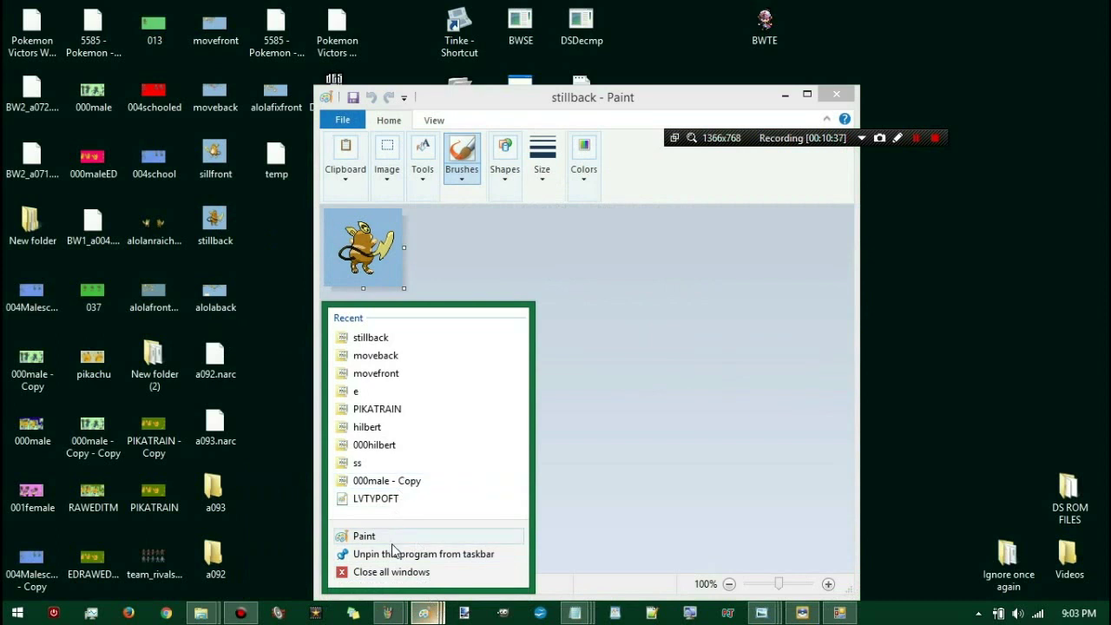
pyautogui.click(389, 540)
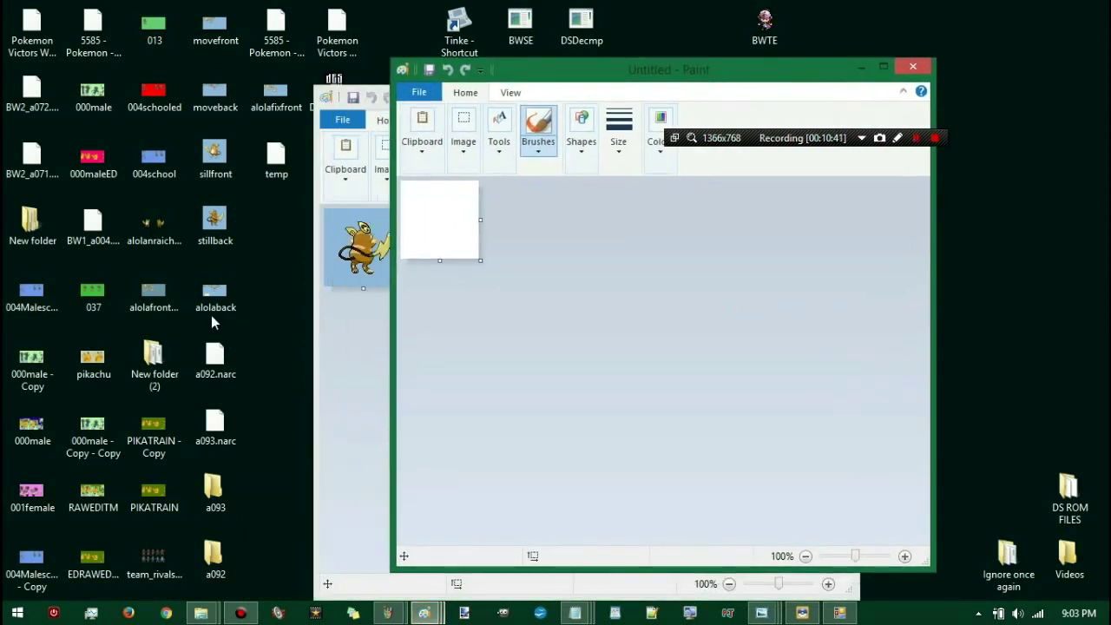
# Step: Delete the cream rectangle in the lower-left area of the alolaback sprite sheet and try to save the image
pyautogui.click(501, 149)
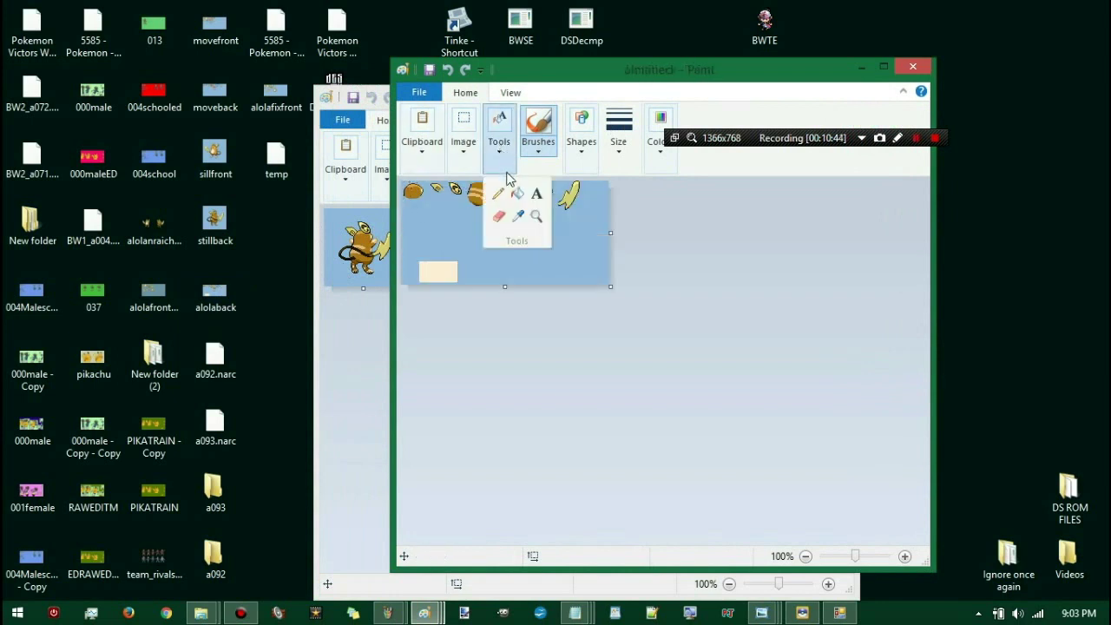
pyautogui.click(519, 217)
pyautogui.click(506, 127)
pyautogui.click(469, 154)
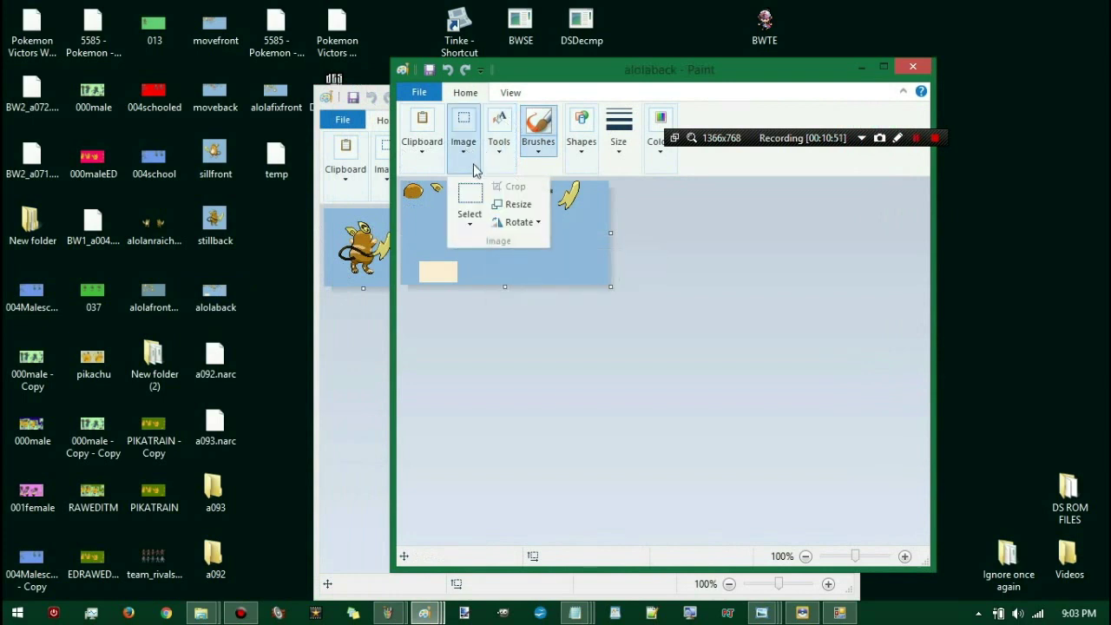
pyautogui.click(475, 199)
pyautogui.moveTo(320, 329); pyautogui.dragTo(318, 304)
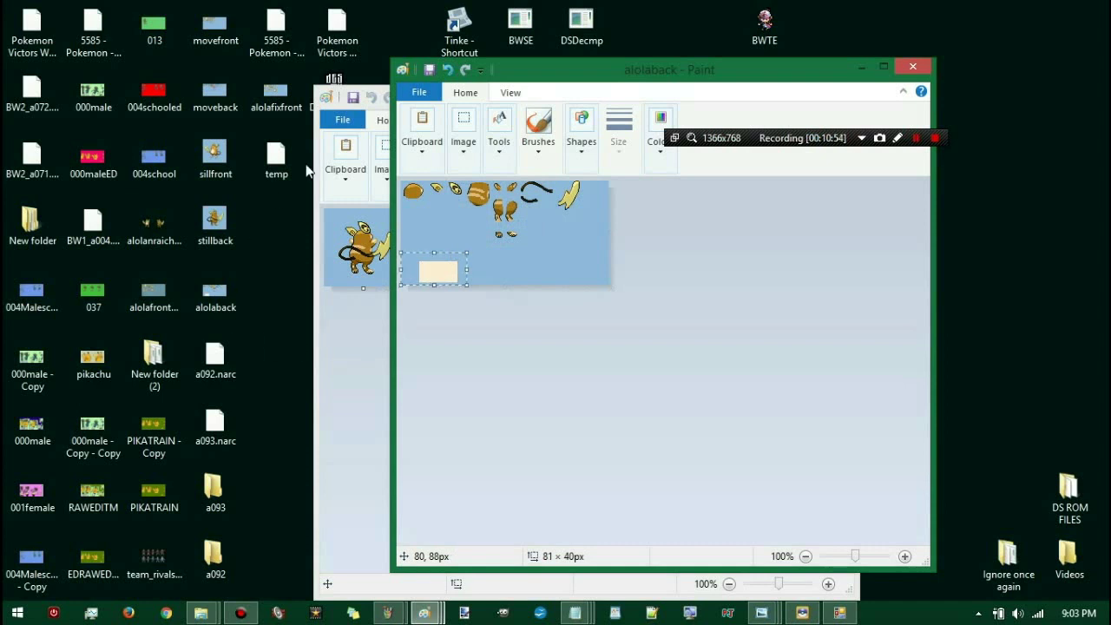
pyautogui.press('Delete')
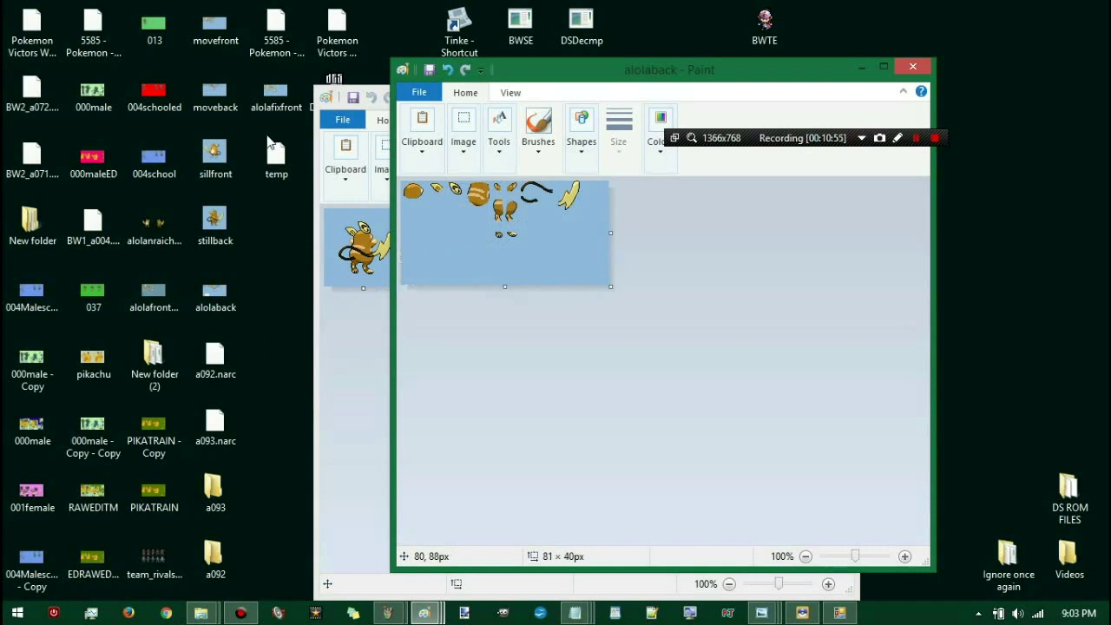
pyautogui.hotkey('ctrl', 's')
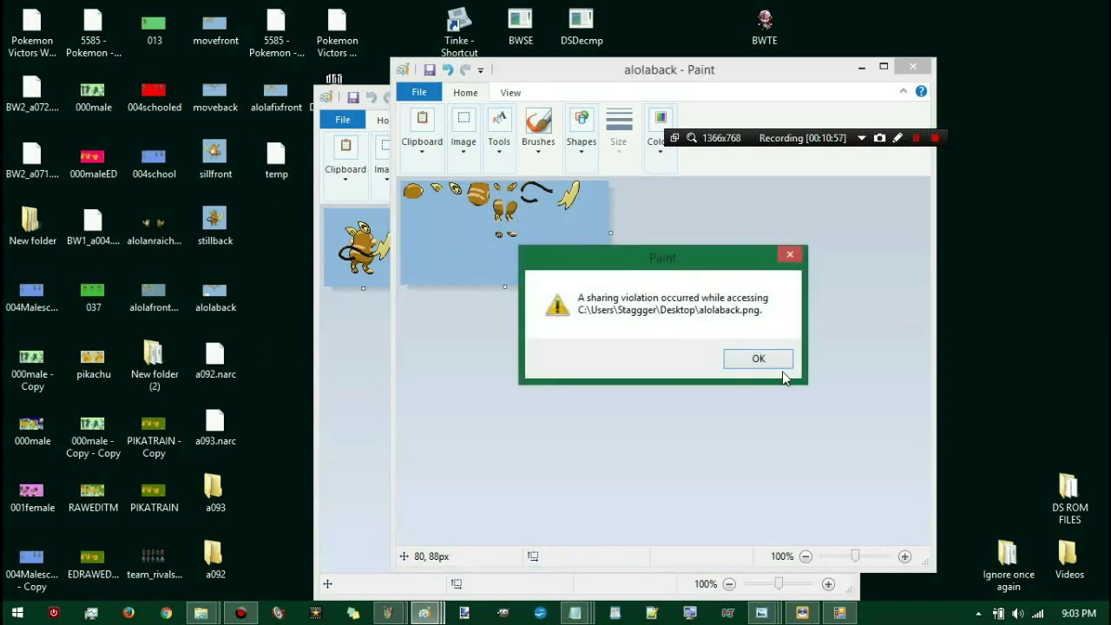
# Step: Close BWSE and dismiss the sharing violation, and close the alolaback and stillback images in Paint
pyautogui.click(838, 613)
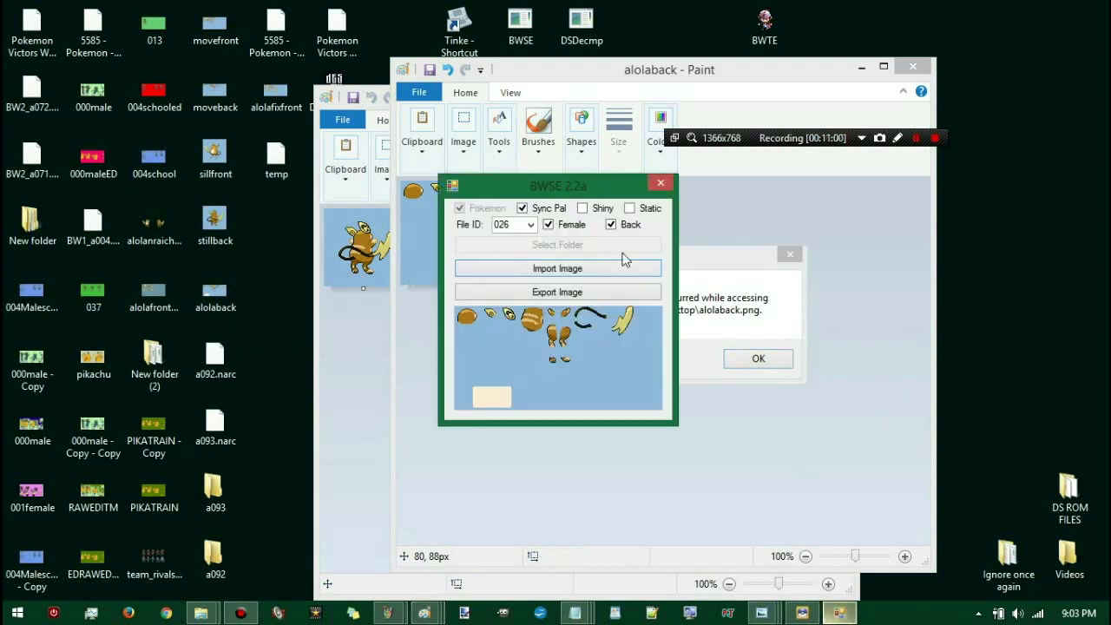
pyautogui.rightClick(393, 621)
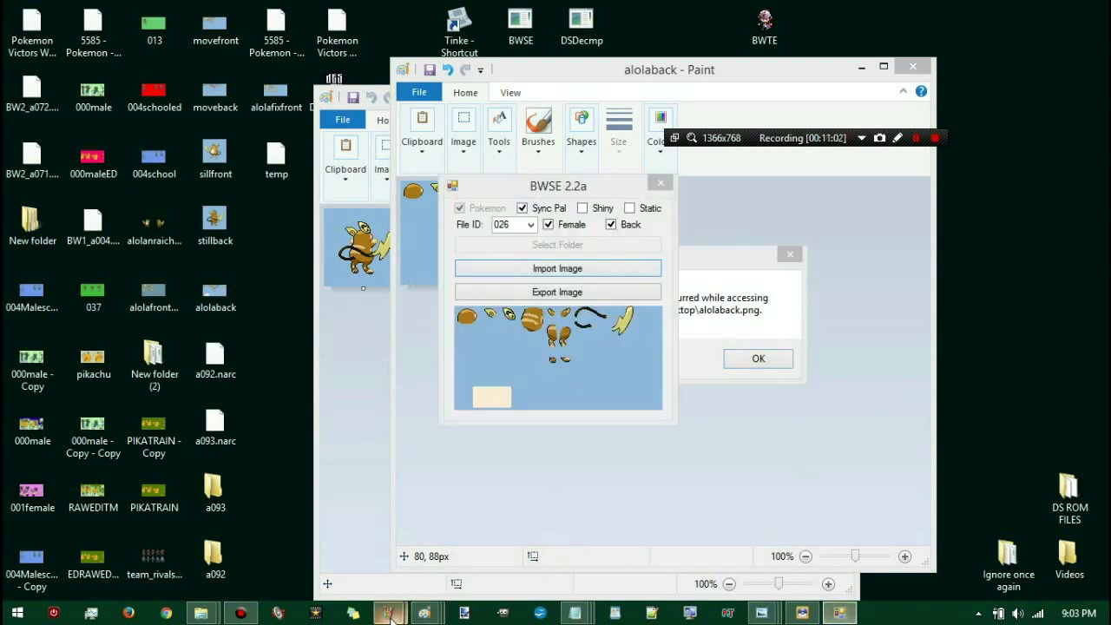
pyautogui.click(424, 614)
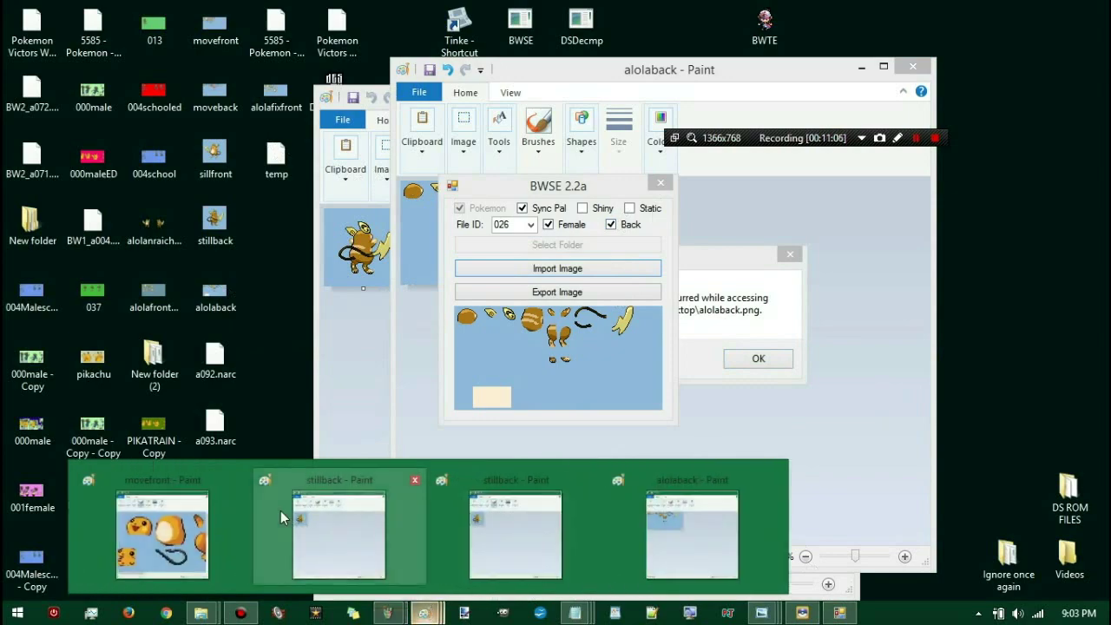
pyautogui.moveTo(286, 531)
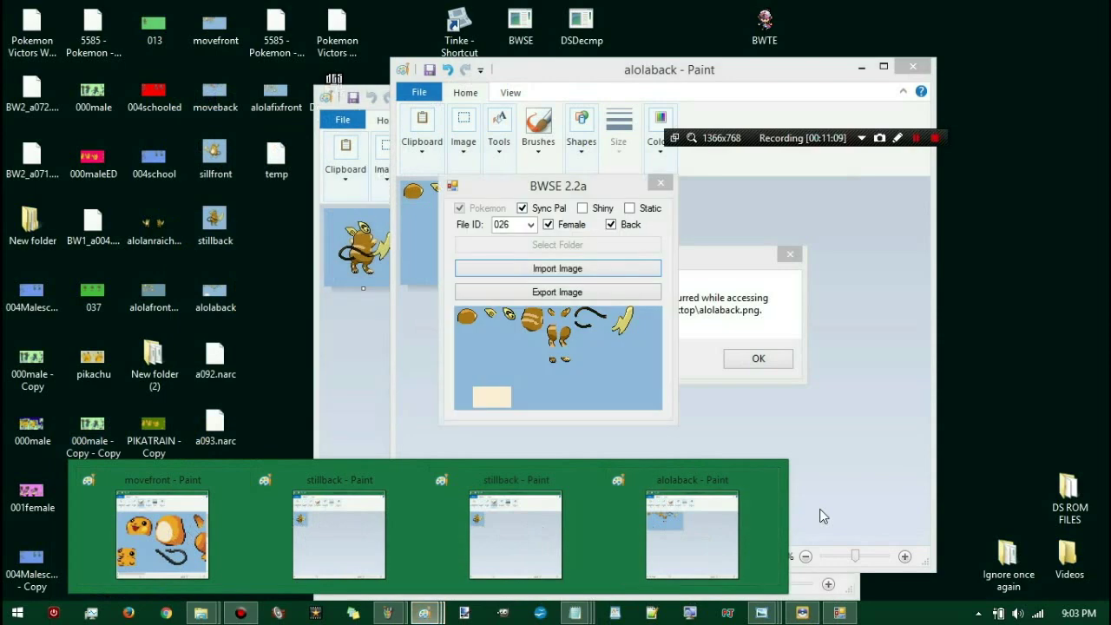
pyautogui.click(660, 183)
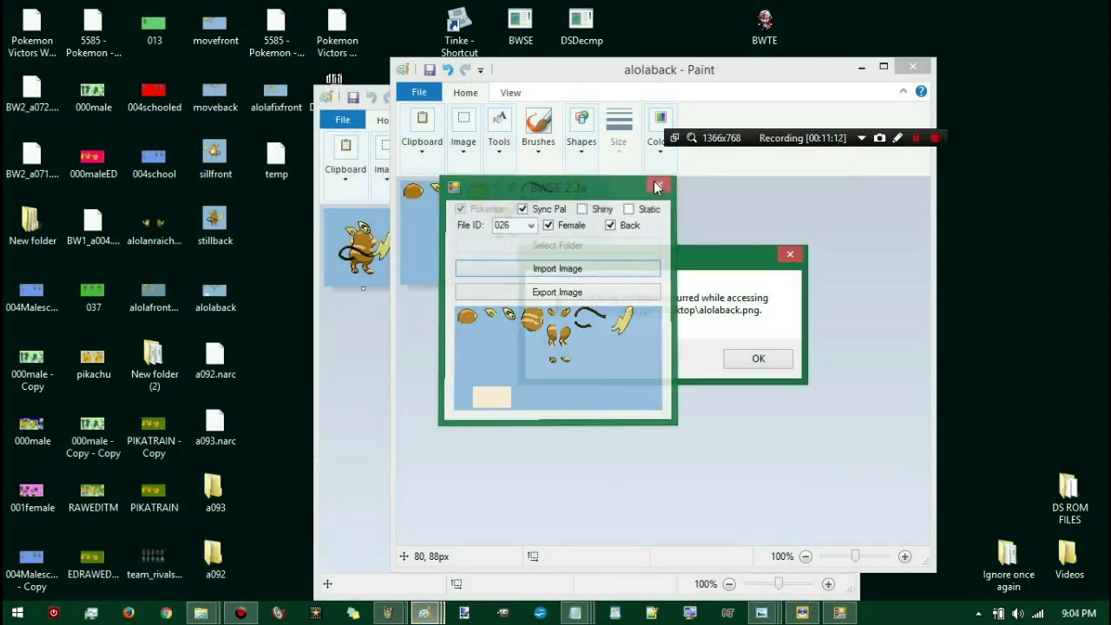
pyautogui.click(761, 360)
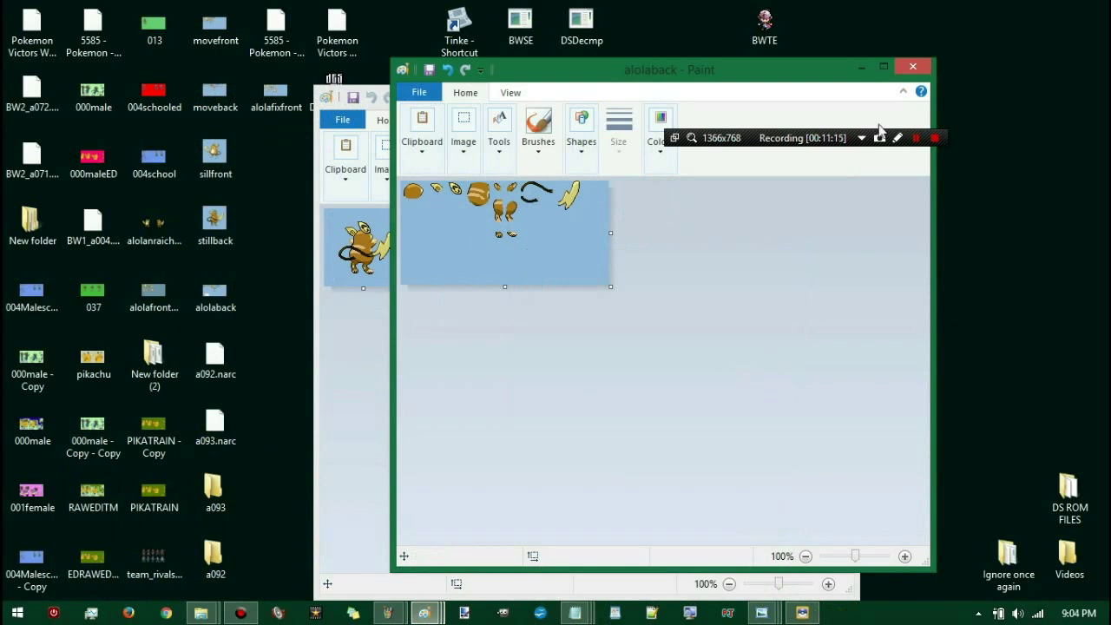
pyautogui.click(918, 70)
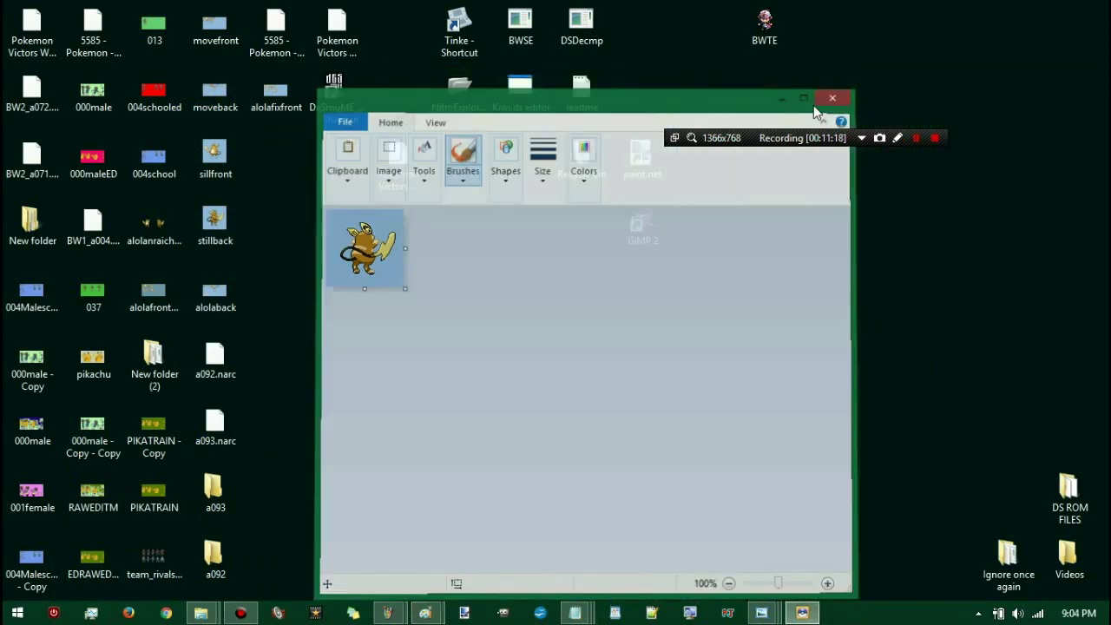
pyautogui.click(840, 95)
# Step: Relaunch BWSE from the desktop and try to load the BW1_a004.narc folder inside New folder
pyautogui.click(452, 101)
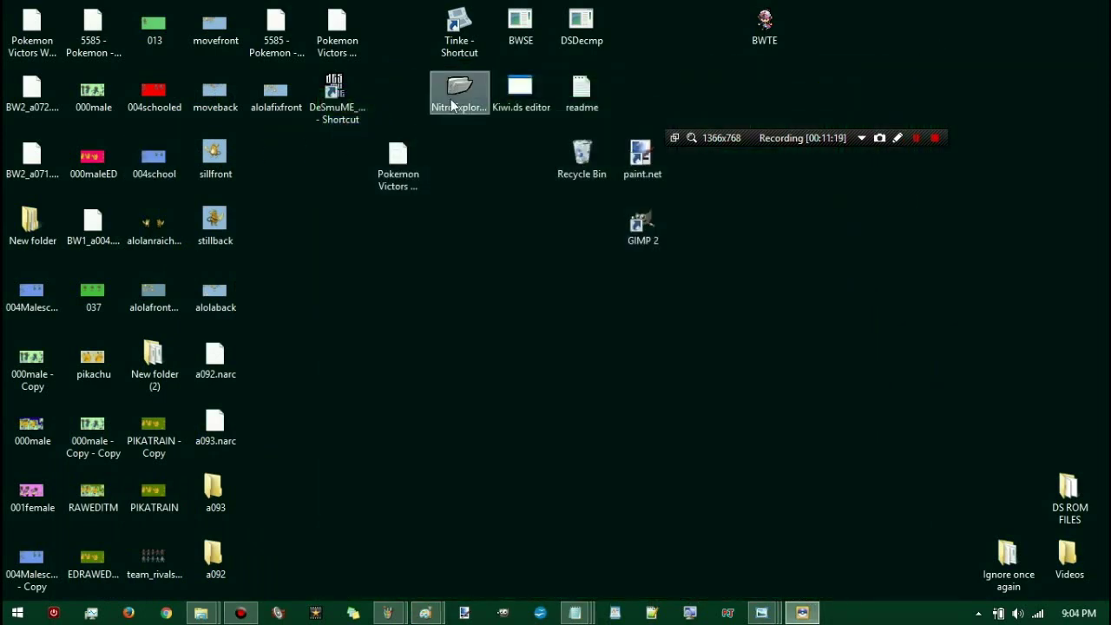
pyautogui.press('Right')
pyautogui.doubleClick(519, 33)
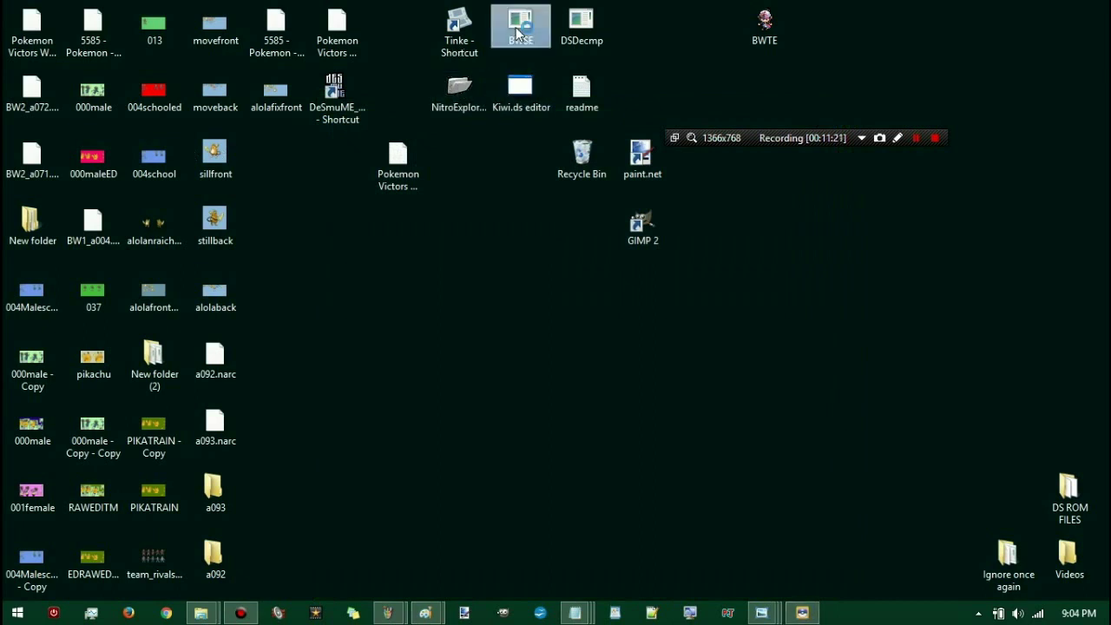
pyautogui.click(558, 244)
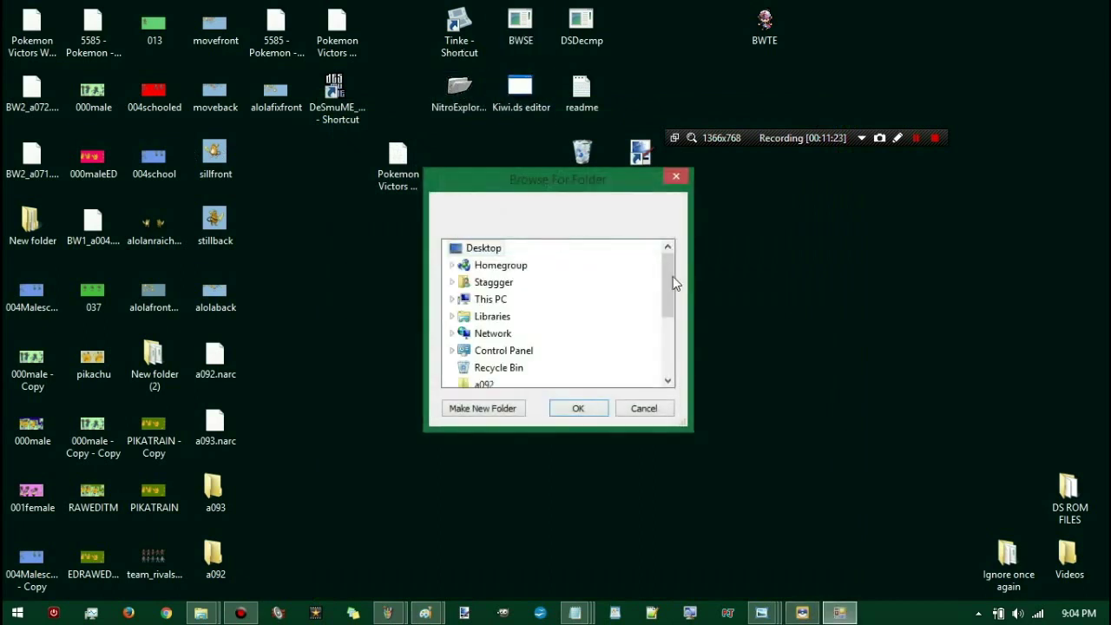
pyautogui.moveTo(668, 278); pyautogui.dragTo(670, 341)
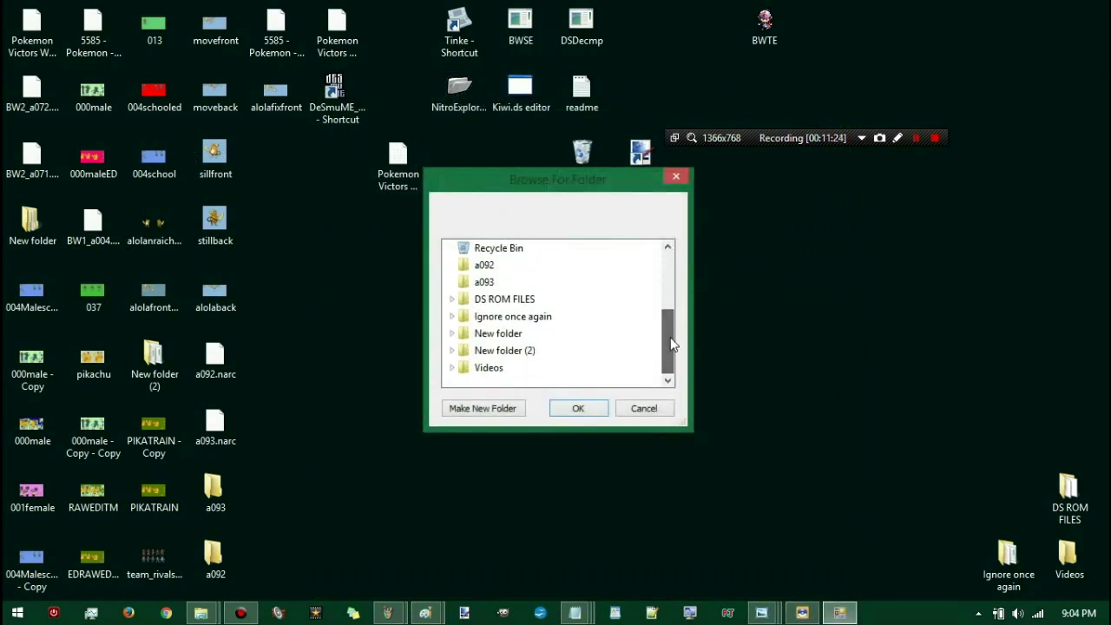
pyautogui.doubleClick(491, 335)
pyautogui.click(499, 330)
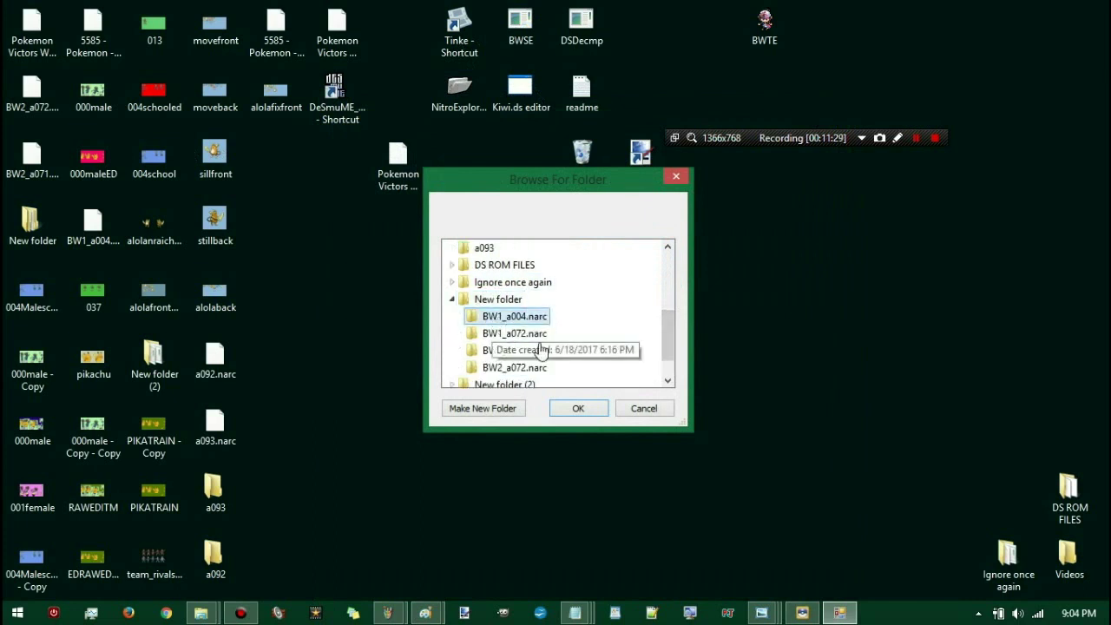
pyautogui.click(578, 410)
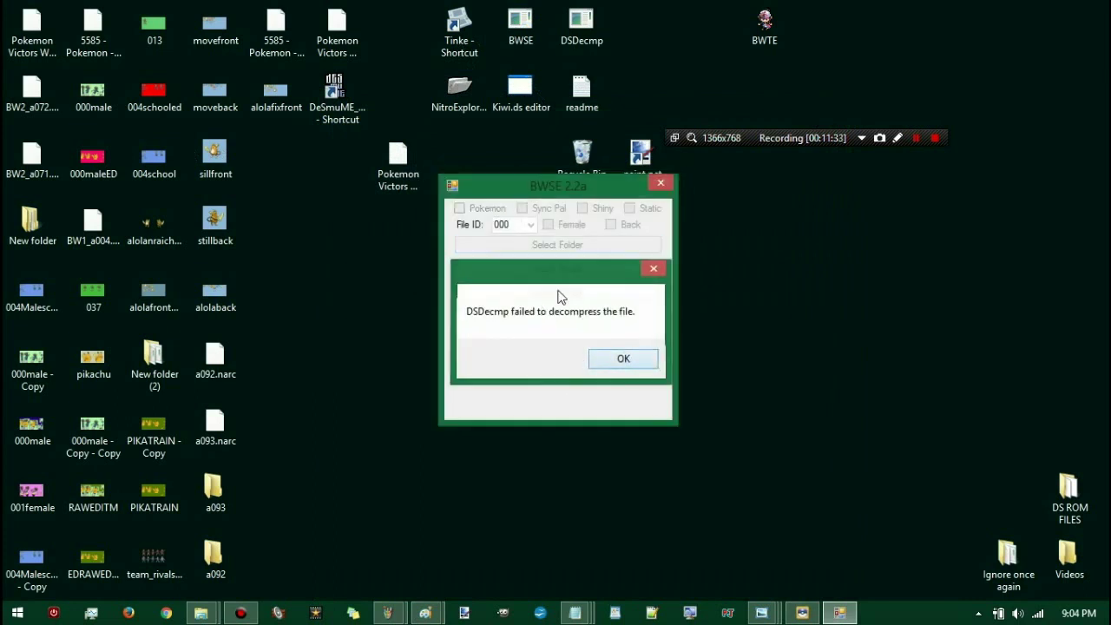
# Step: Dismiss the decompression error, restart BWSE, and load the BW1_a004.narc folder inside New folder
pyautogui.press('Return')
pyautogui.click(658, 184)
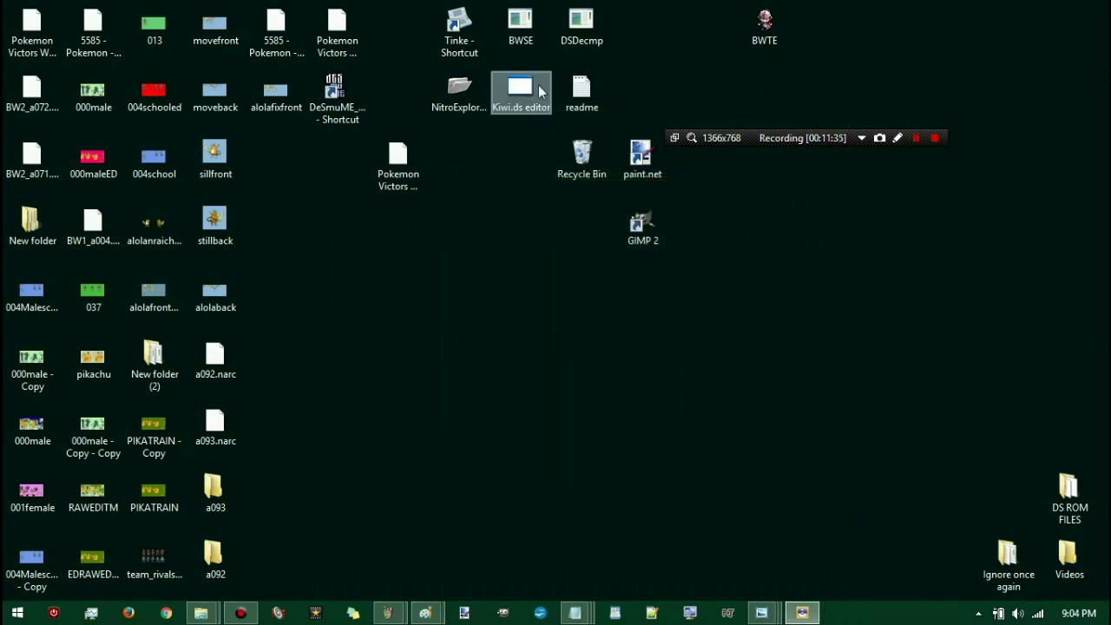
pyautogui.doubleClick(527, 38)
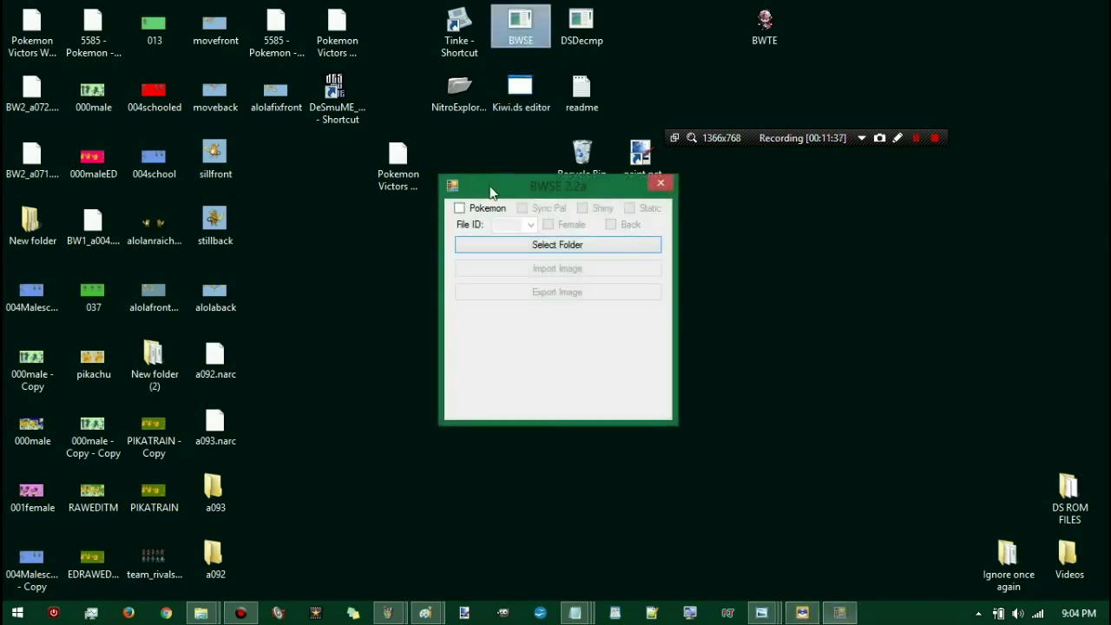
pyautogui.click(515, 246)
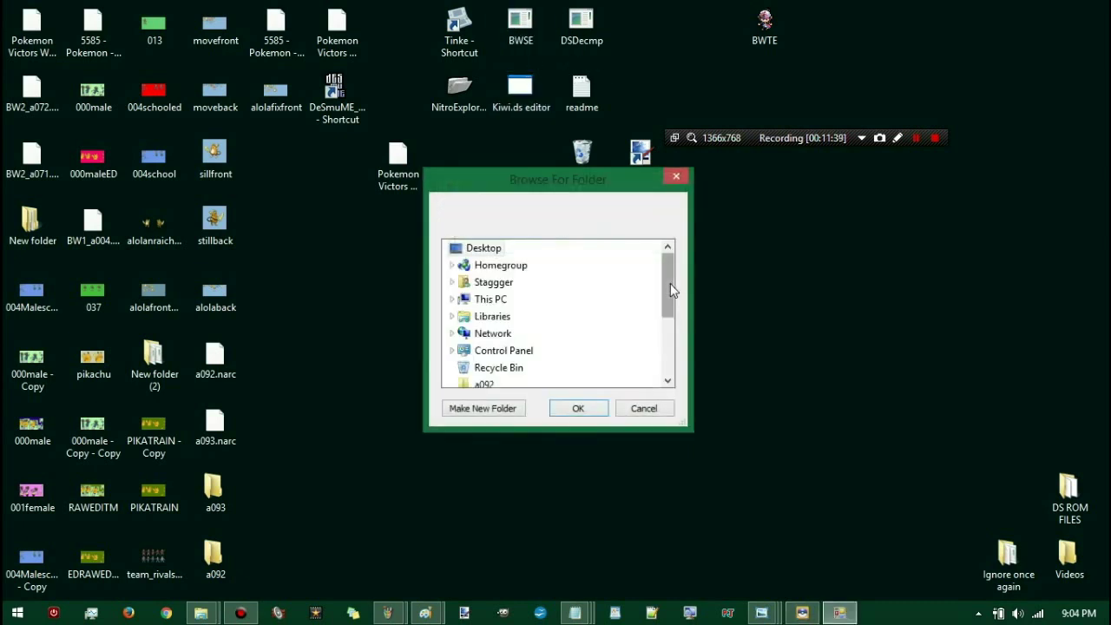
pyautogui.moveTo(670, 283); pyautogui.dragTo(670, 302)
pyautogui.click(508, 351)
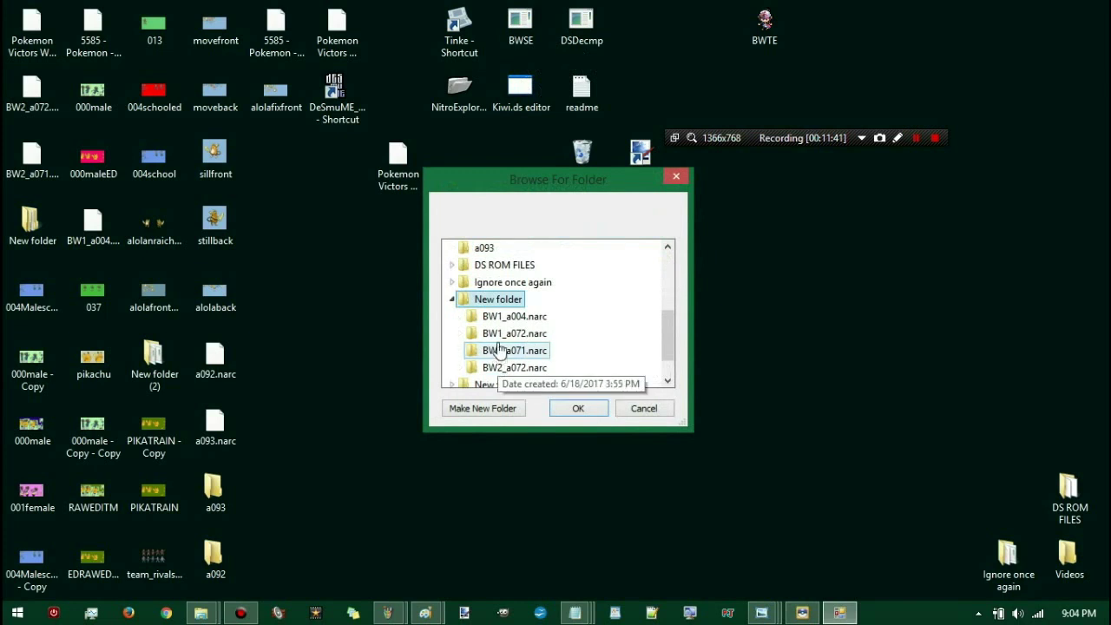
pyautogui.click(512, 316)
pyautogui.click(578, 408)
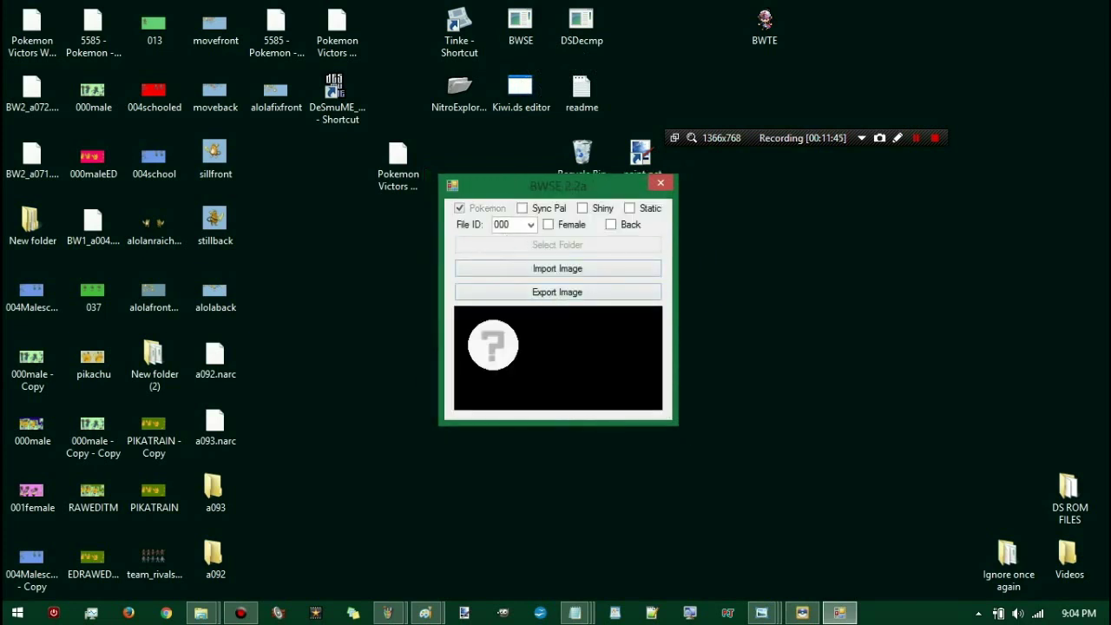
# Step: Select file 026 and import the alolaback image as its back sprite sheet
pyautogui.click(531, 225)
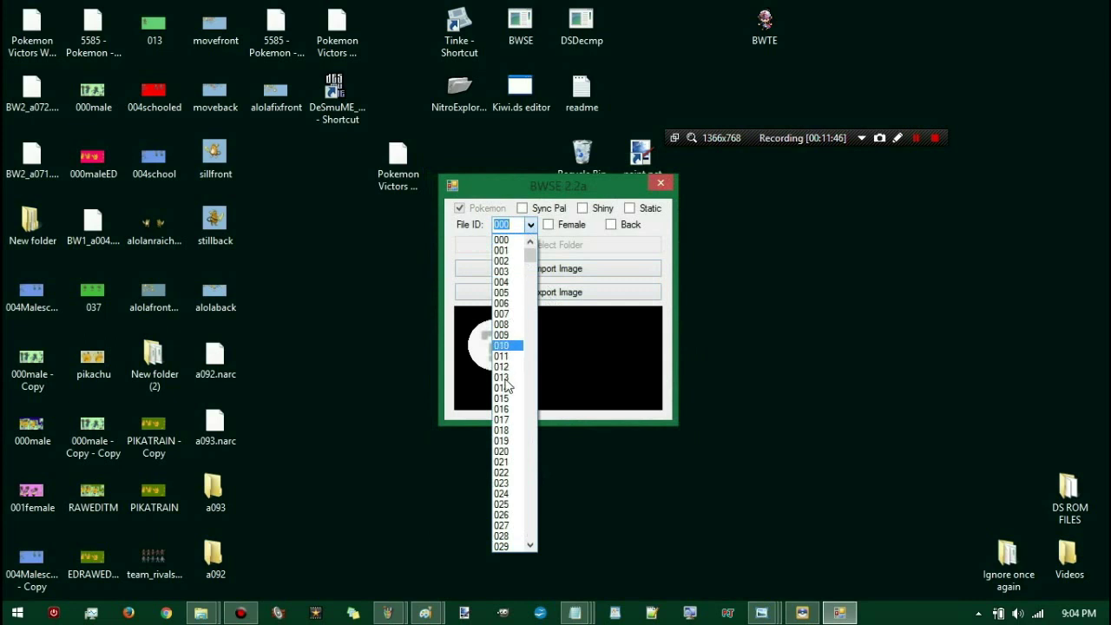
pyautogui.click(508, 514)
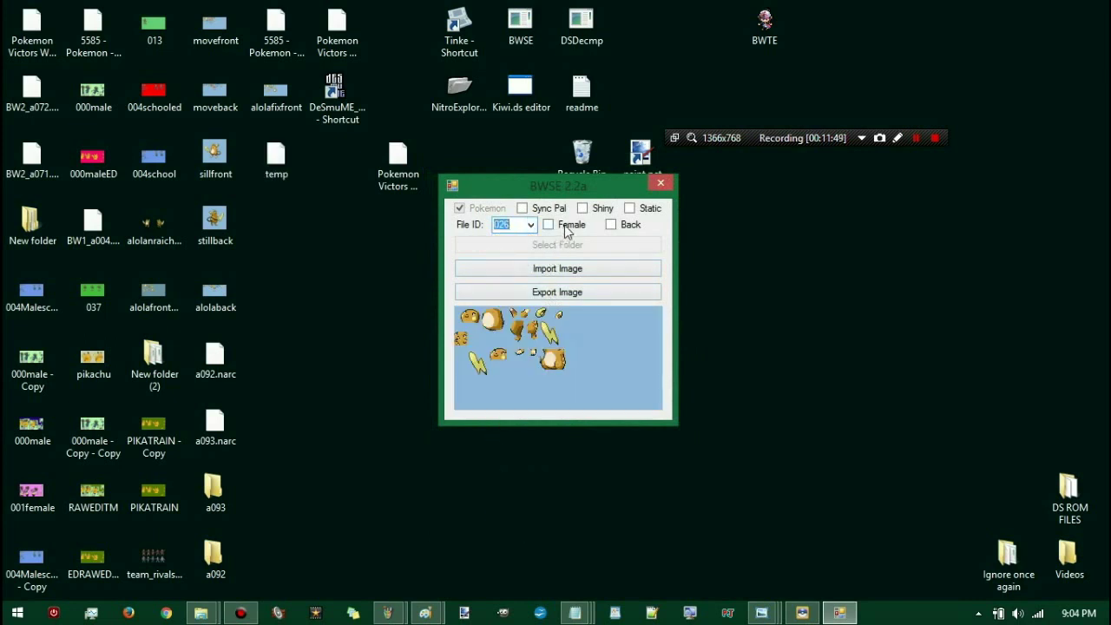
pyautogui.click(611, 226)
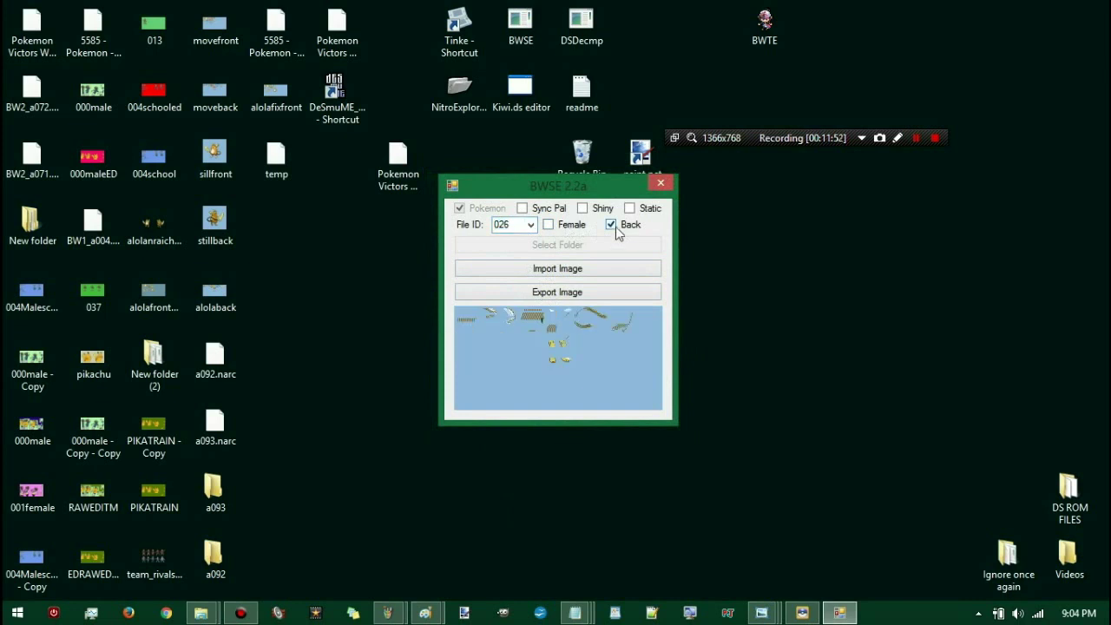
pyautogui.click(560, 270)
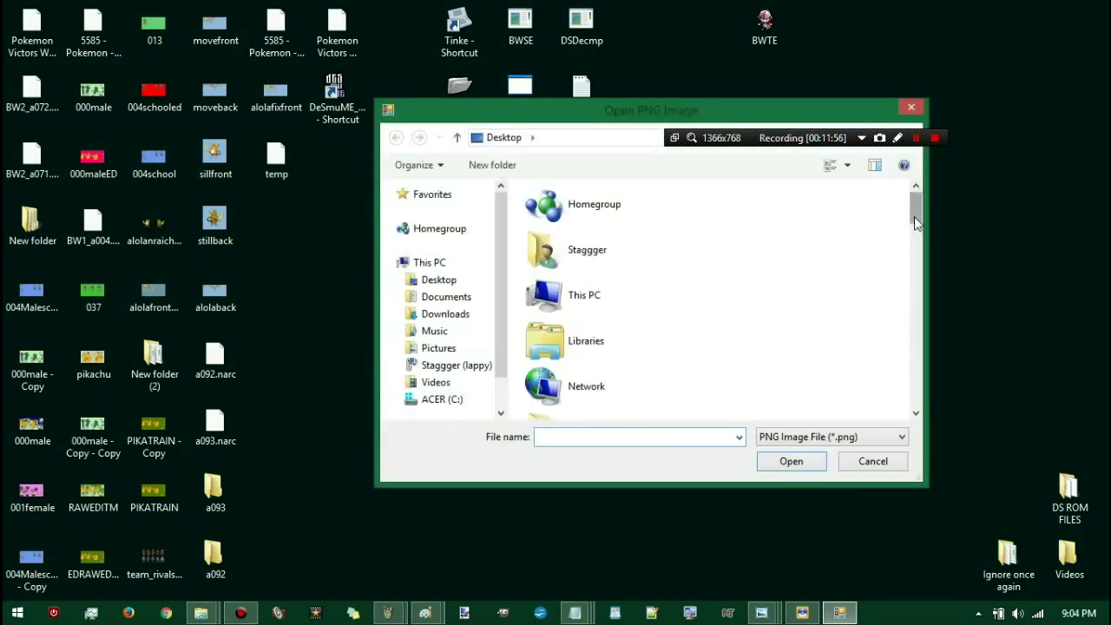
pyautogui.moveTo(914, 216); pyautogui.dragTo(920, 344)
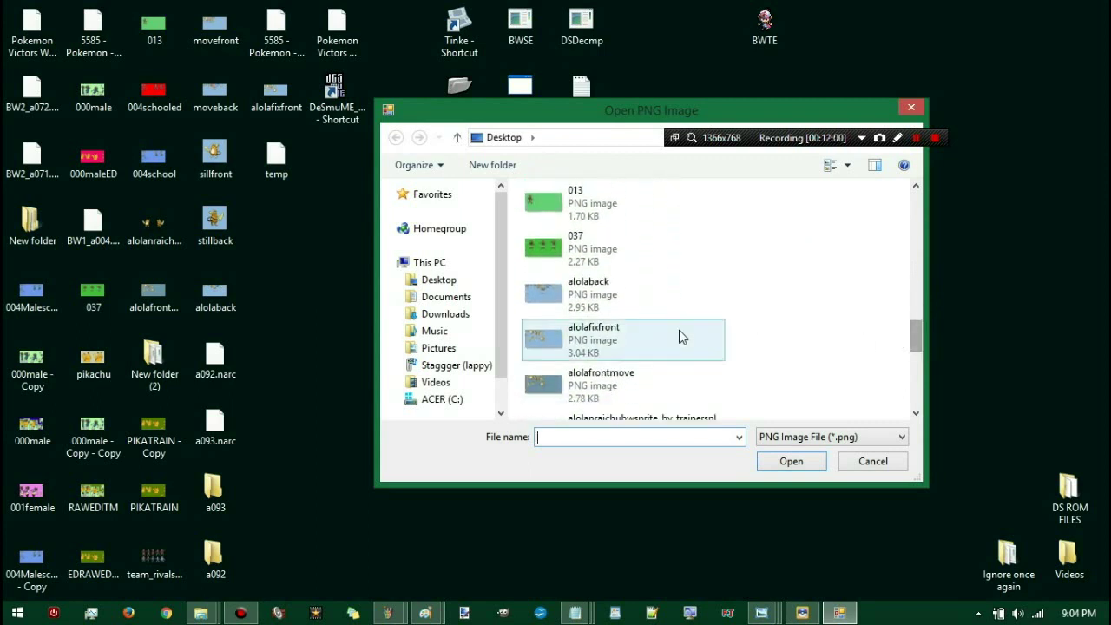
pyautogui.doubleClick(620, 295)
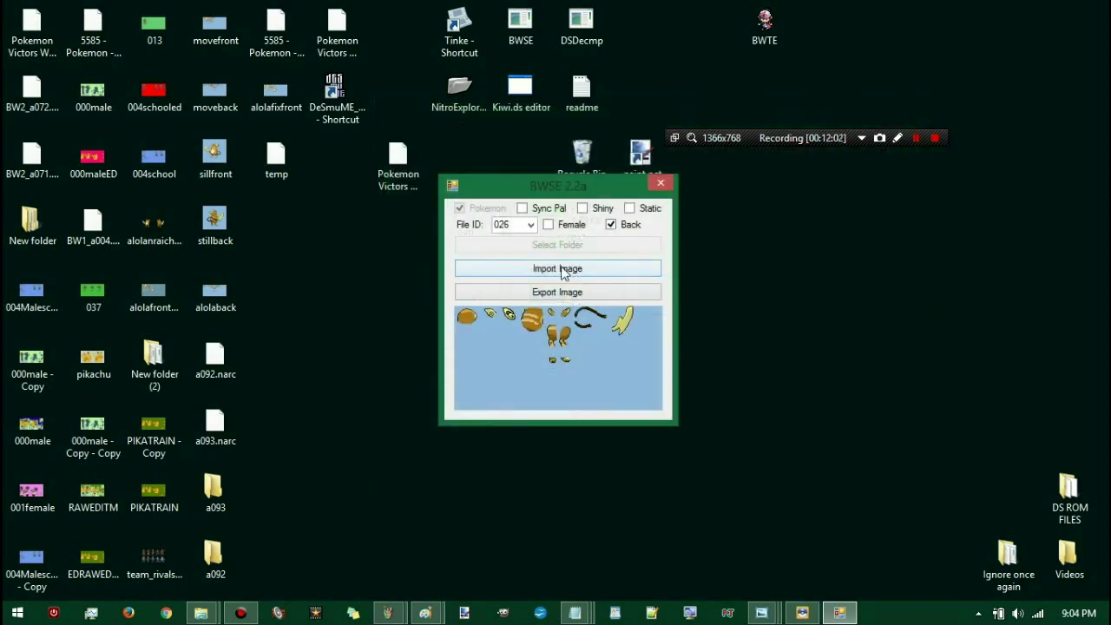
# Step: Import alolaback as the female back sprite sheet of file 026, enabling Sync Pal and importing it again
pyautogui.click(547, 224)
pyautogui.click(560, 268)
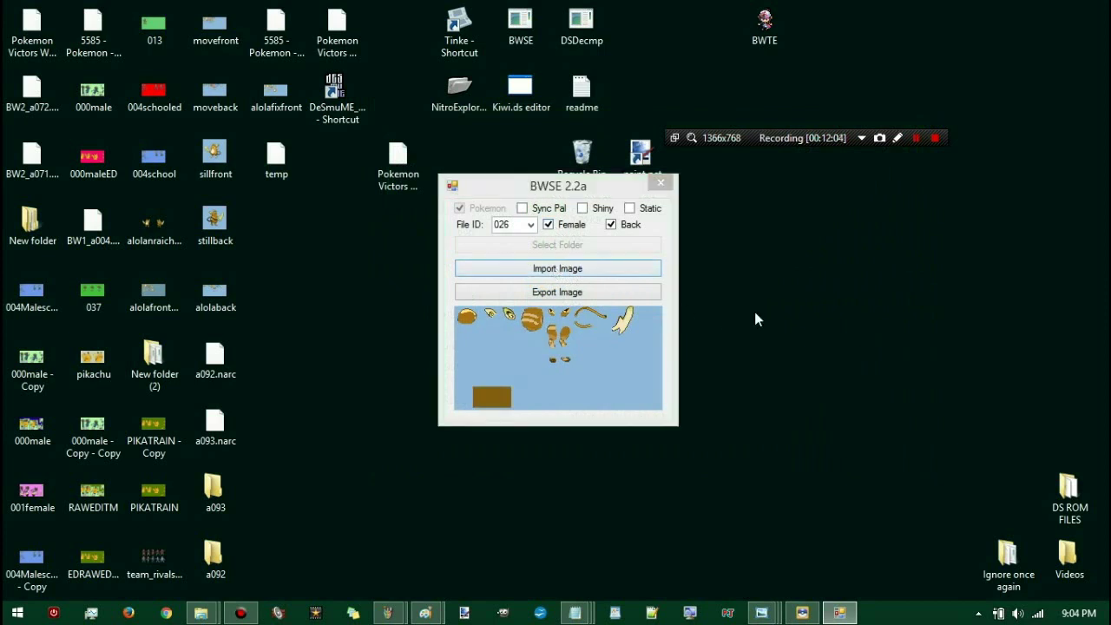
pyautogui.moveTo(914, 217); pyautogui.dragTo(917, 348)
pyautogui.doubleClick(556, 254)
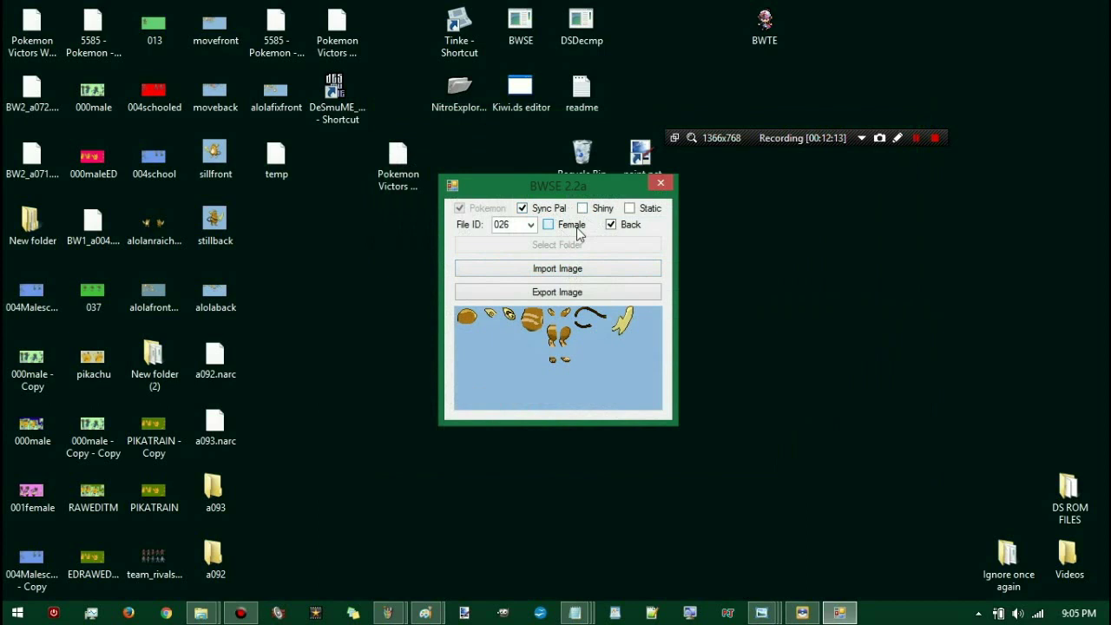
pyautogui.click(577, 230)
pyautogui.click(580, 271)
pyautogui.moveTo(917, 223); pyautogui.dragTo(917, 354)
pyautogui.doubleClick(537, 263)
# Step: Switch to the non-female front view of file 026 and import the alolafixfront image as its sprite sheet
pyautogui.click(612, 225)
pyautogui.click(594, 268)
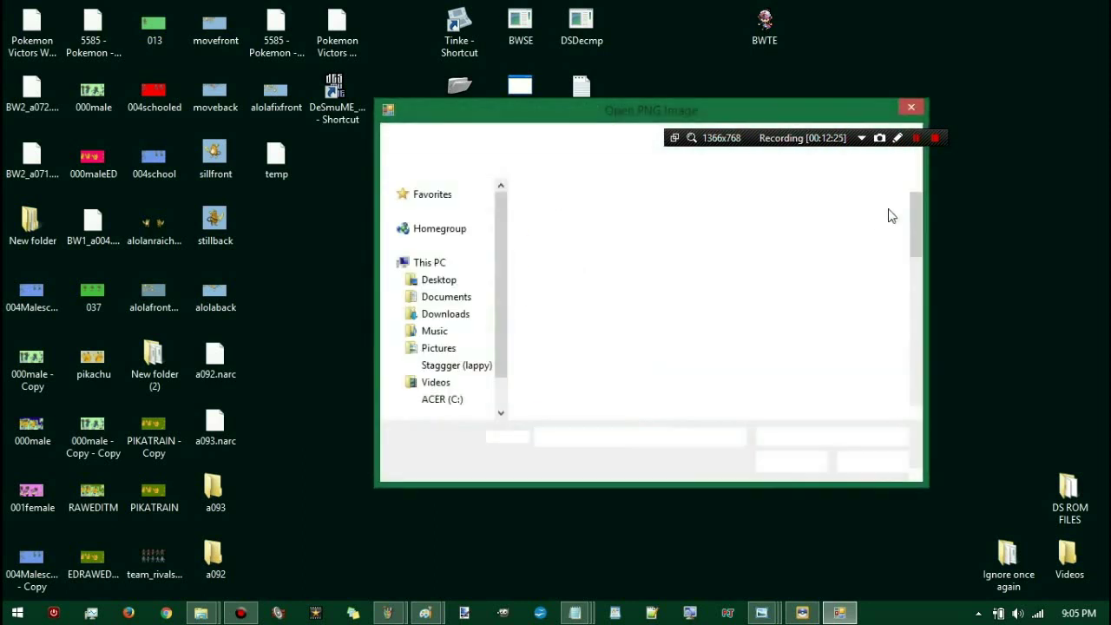
pyautogui.moveTo(909, 227); pyautogui.dragTo(886, 356)
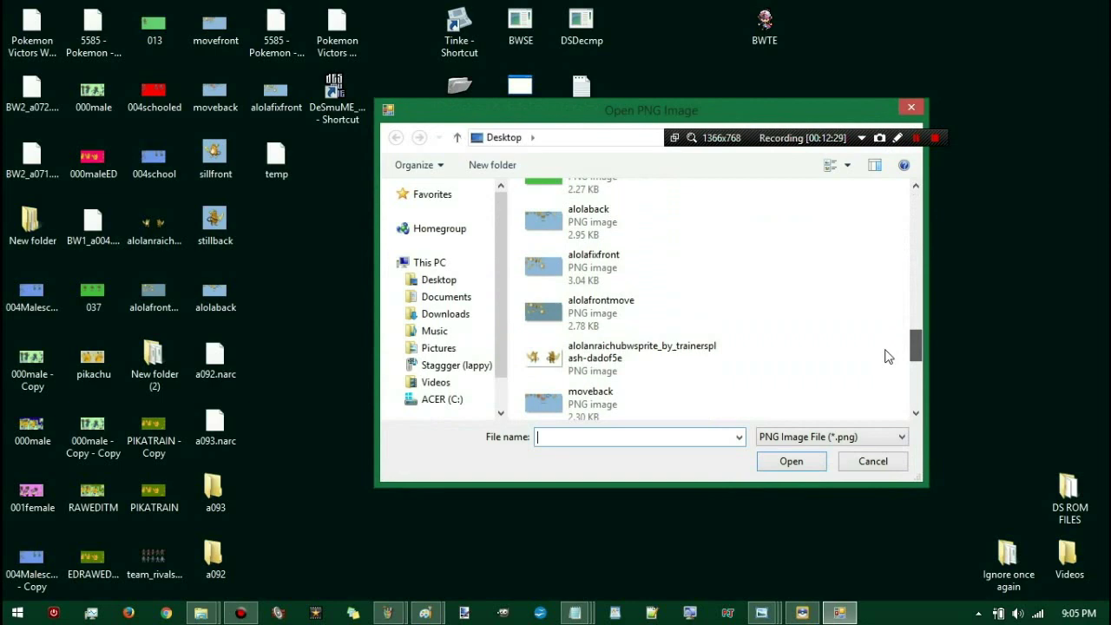
pyautogui.doubleClick(612, 271)
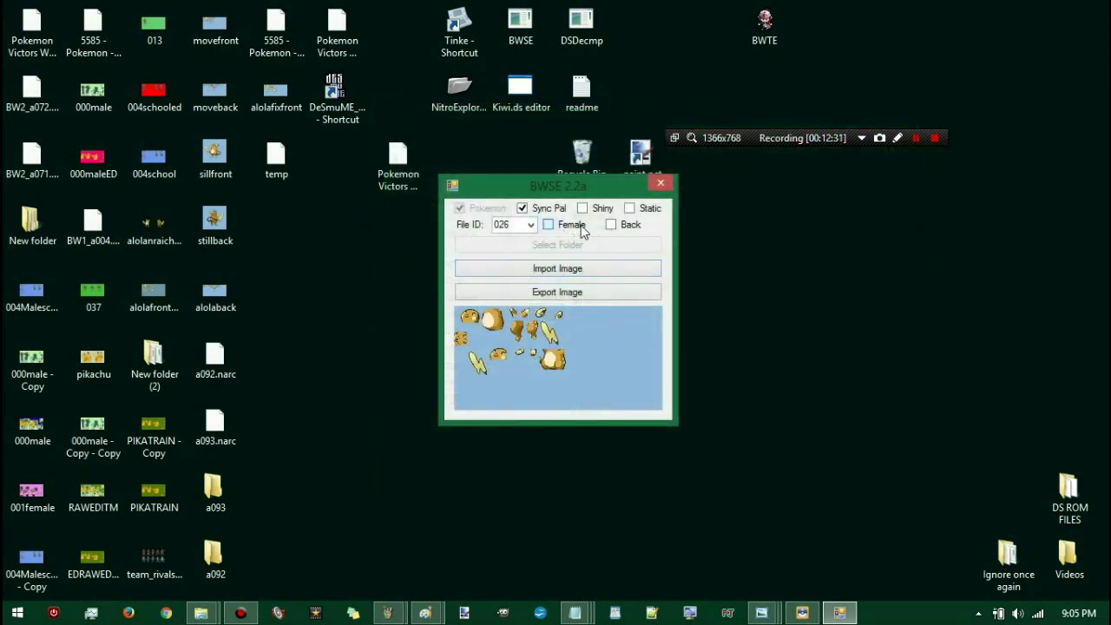
# Step: Import the alolafixfront image as the female front sprite sheet of file 026
pyautogui.click(583, 231)
pyautogui.click(608, 269)
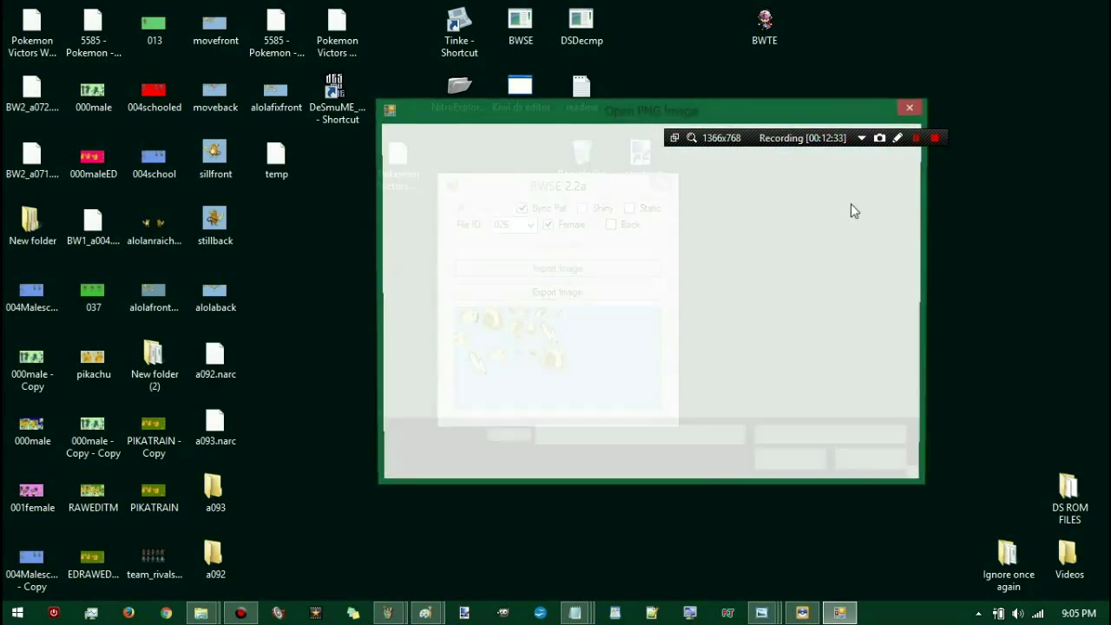
pyautogui.scroll(-15, 912, 337)
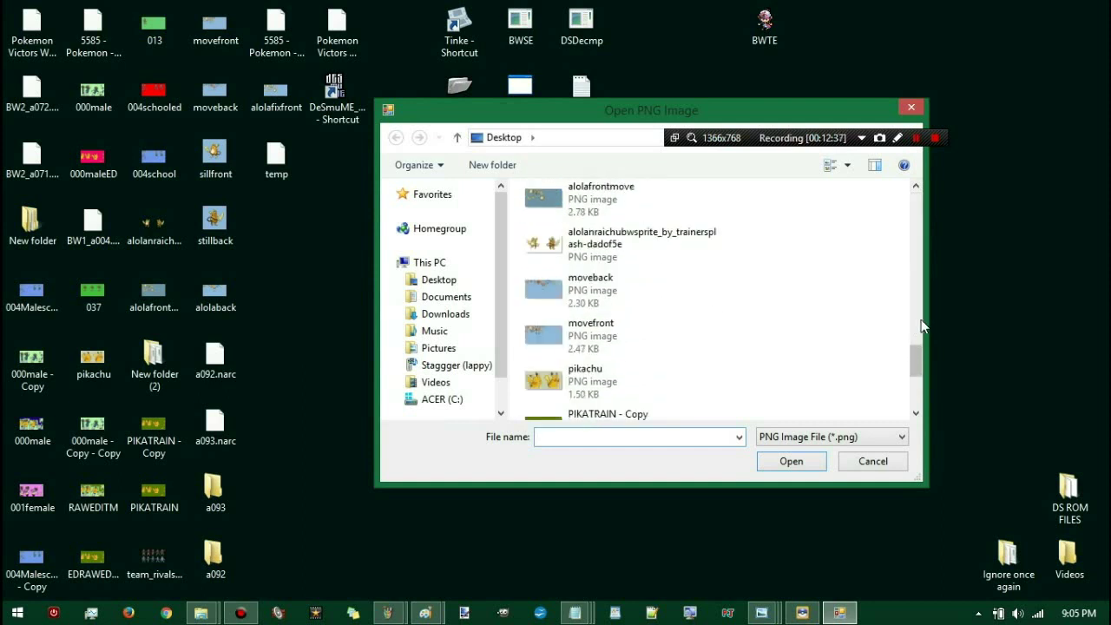
pyautogui.scroll(3, 920, 347)
pyautogui.doubleClick(598, 260)
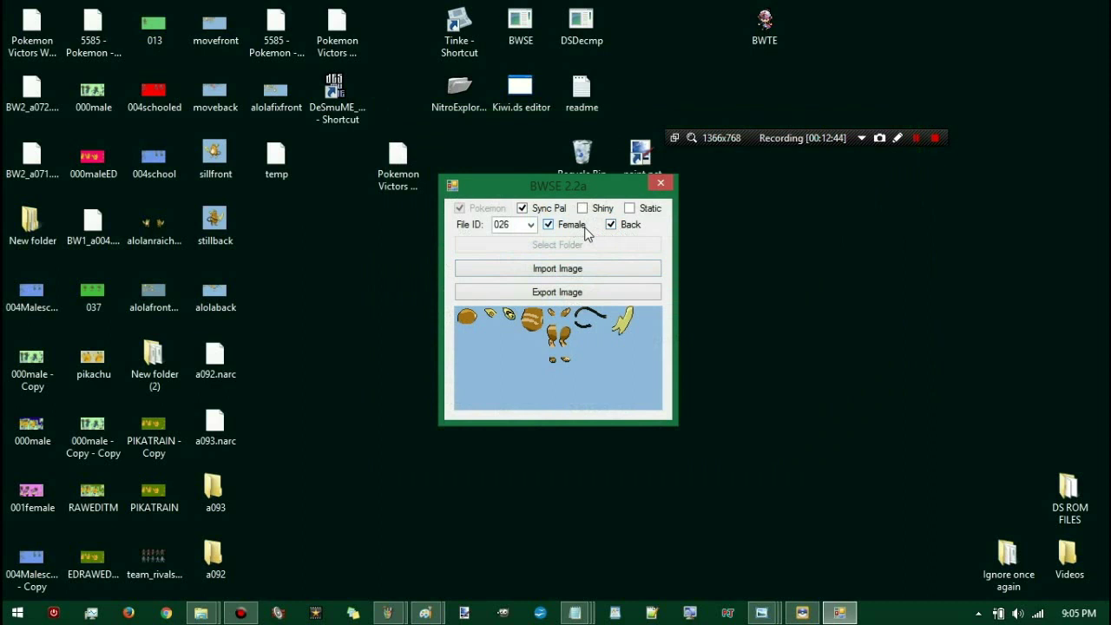
# Step: Show the static back sprite of file 026 and replace it with the stillback image
pyautogui.click(630, 209)
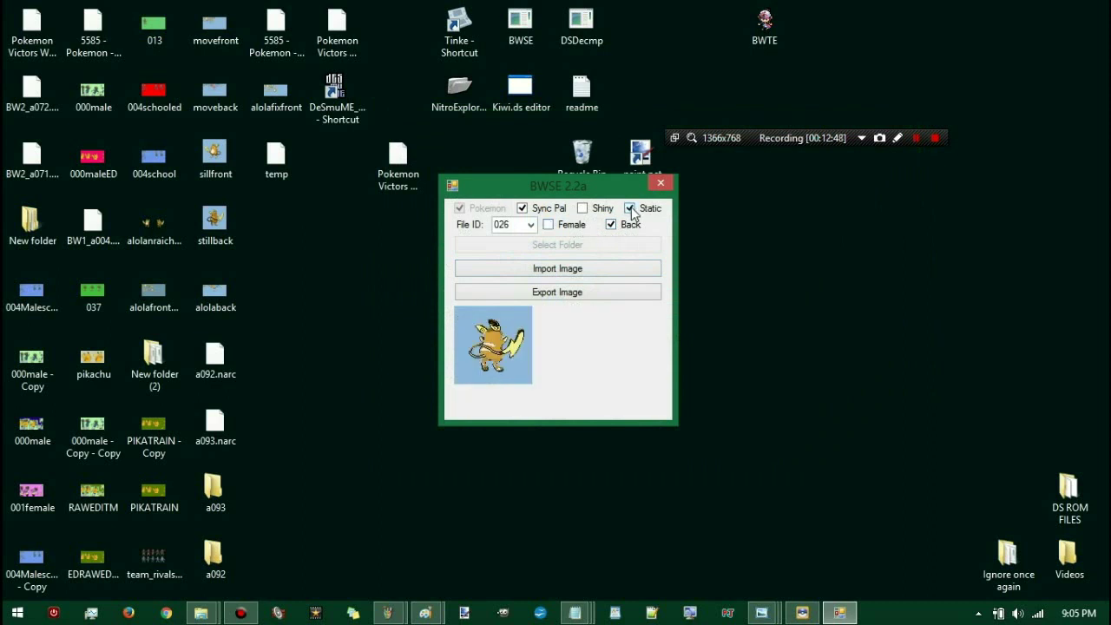
pyautogui.click(626, 269)
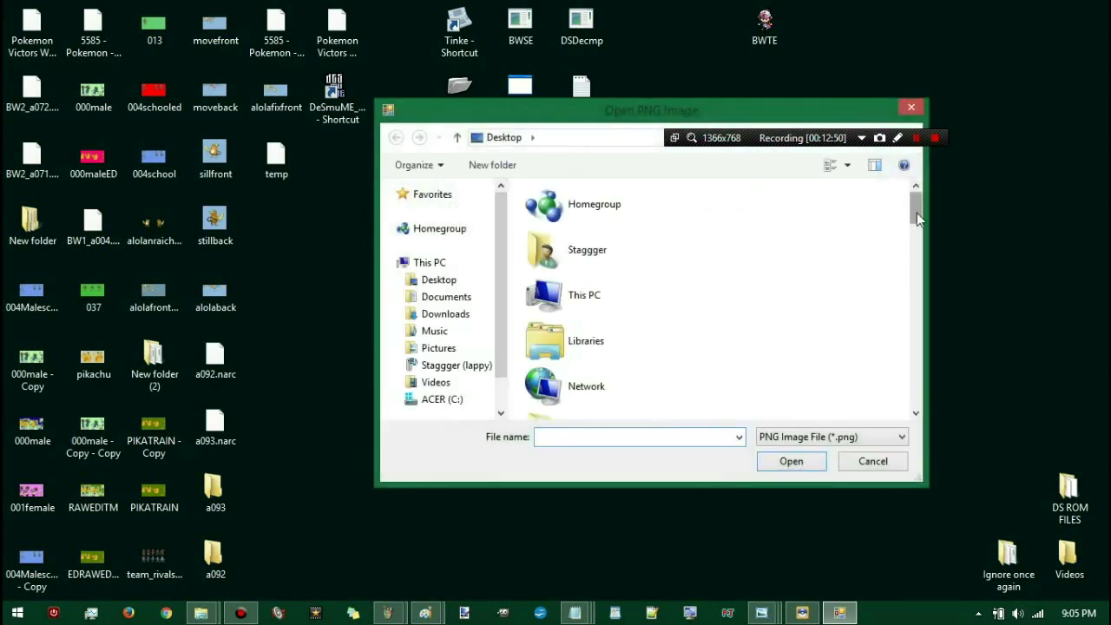
pyautogui.scroll(-5, 914, 274)
pyautogui.moveTo(914, 274); pyautogui.dragTo(868, 380)
pyautogui.click(669, 352)
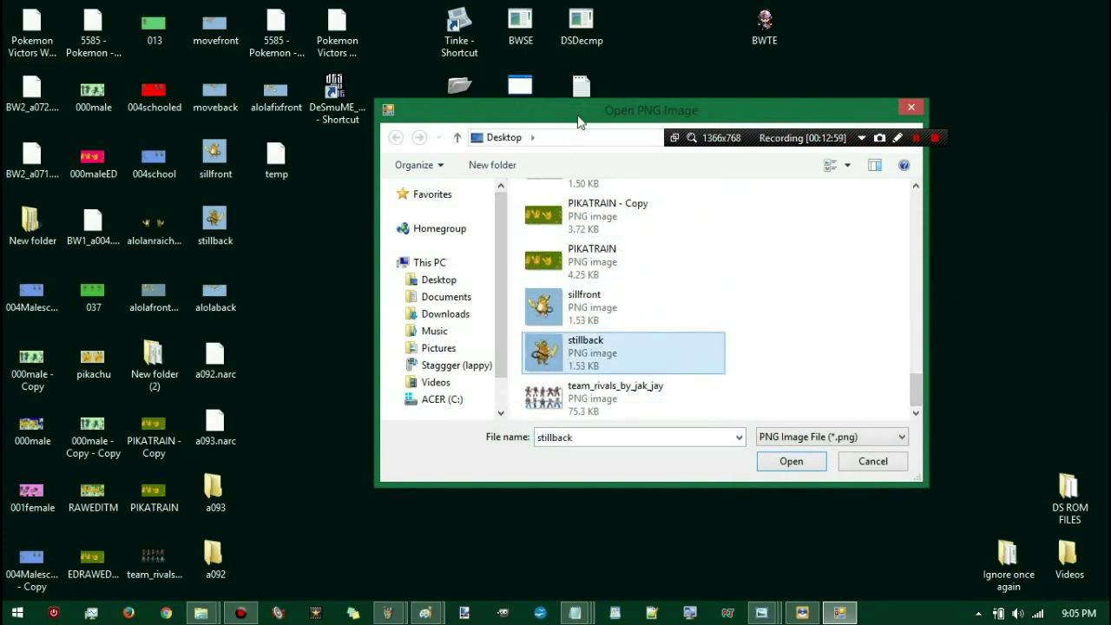
pyautogui.moveTo(581, 108); pyautogui.dragTo(565, 12)
pyautogui.doubleClick(566, 297)
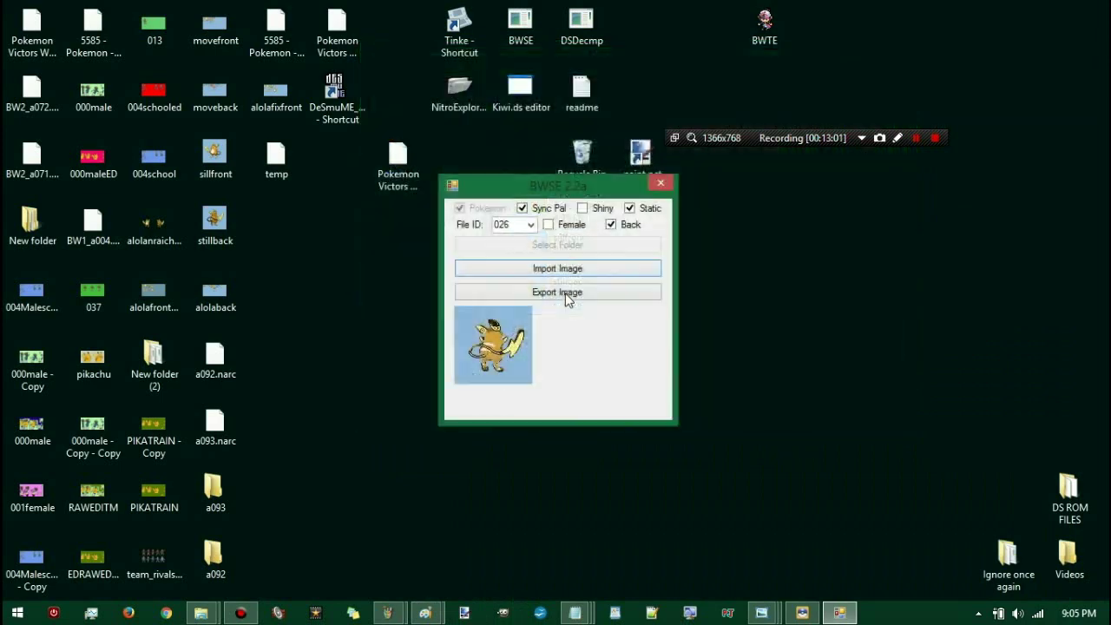
# Step: Switch to the static front sprite of file 026 and import the sillfront image
pyautogui.click(617, 226)
pyautogui.click(612, 271)
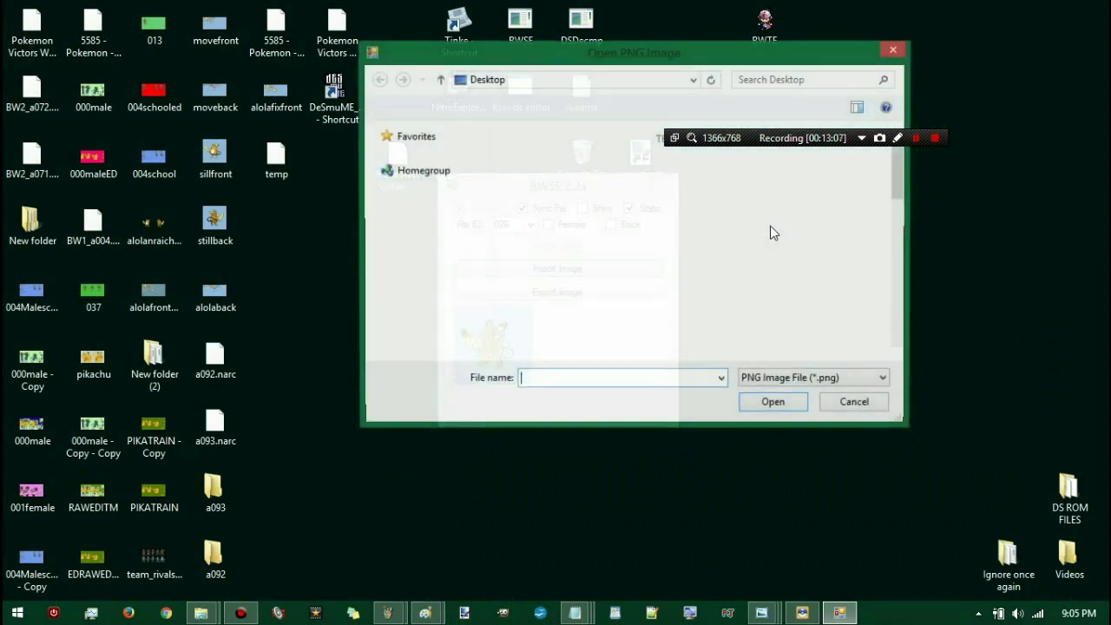
pyautogui.moveTo(900, 164); pyautogui.dragTo(899, 344)
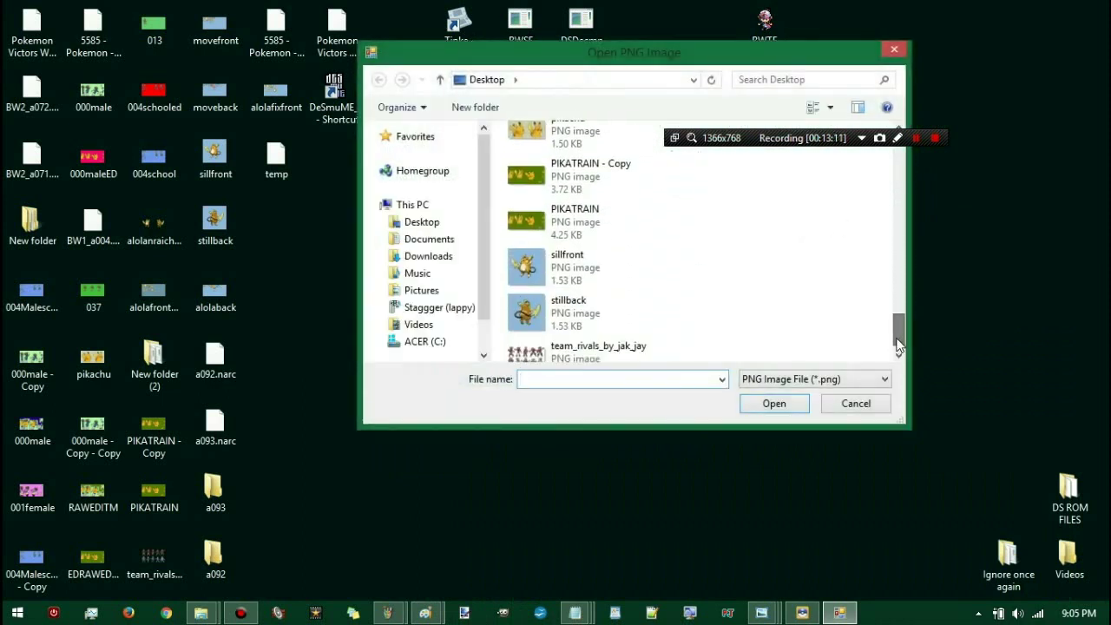
pyautogui.click(567, 276)
pyautogui.doubleClick(567, 277)
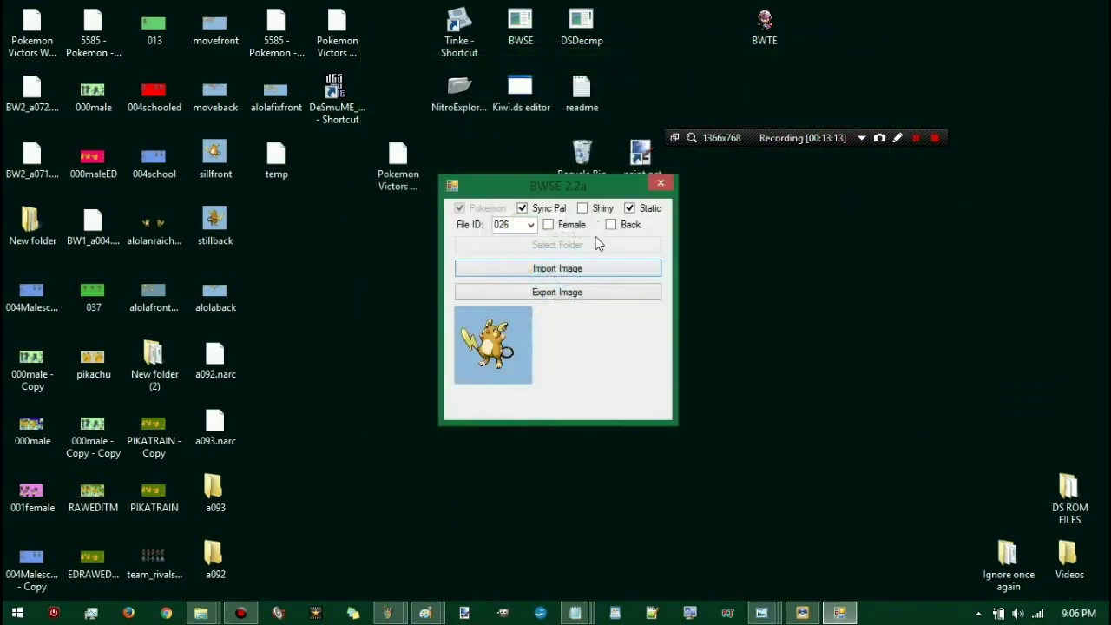
# Step: Import the sillfront image as the female static front sprite of file 026
pyautogui.click(585, 271)
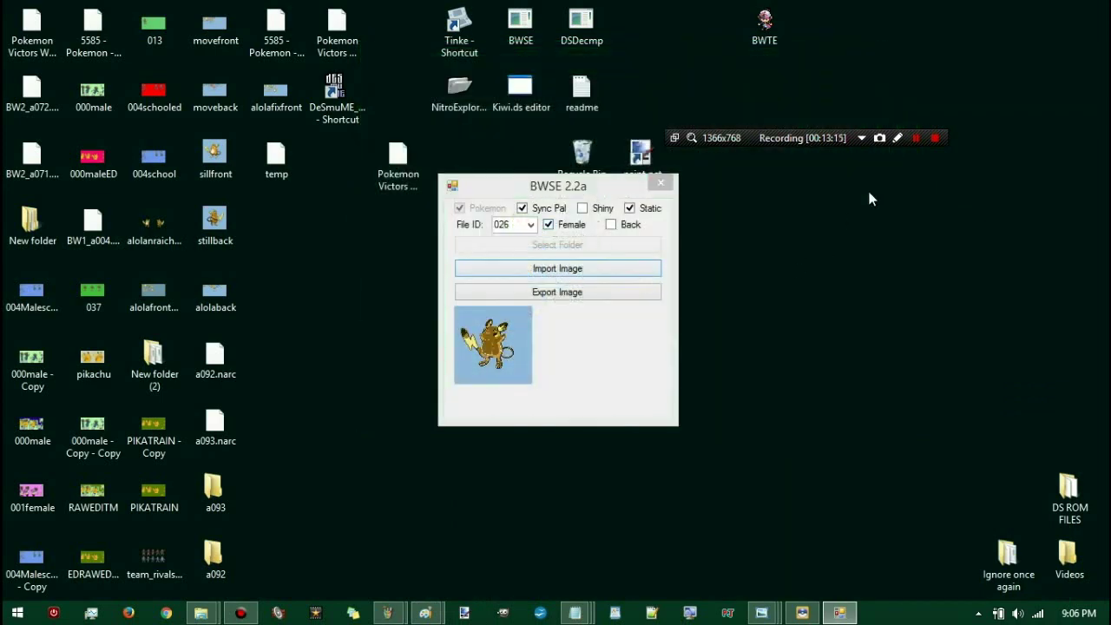
pyautogui.scroll(-3, 898, 200)
pyautogui.scroll(-5, 899, 223)
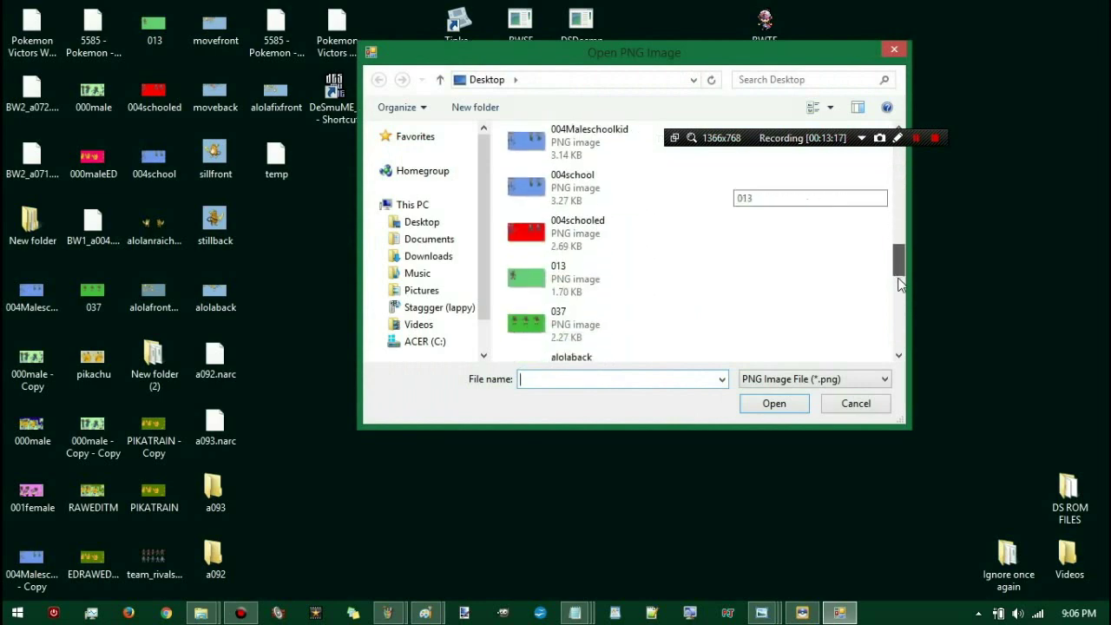
pyautogui.scroll(-4, 899, 322)
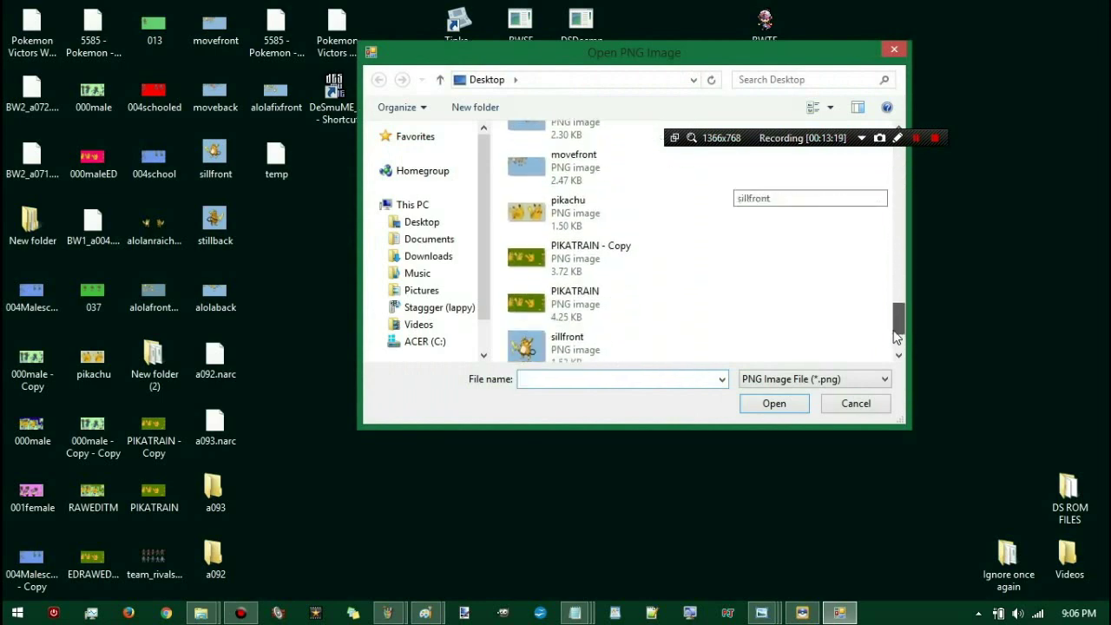
pyautogui.doubleClick(631, 300)
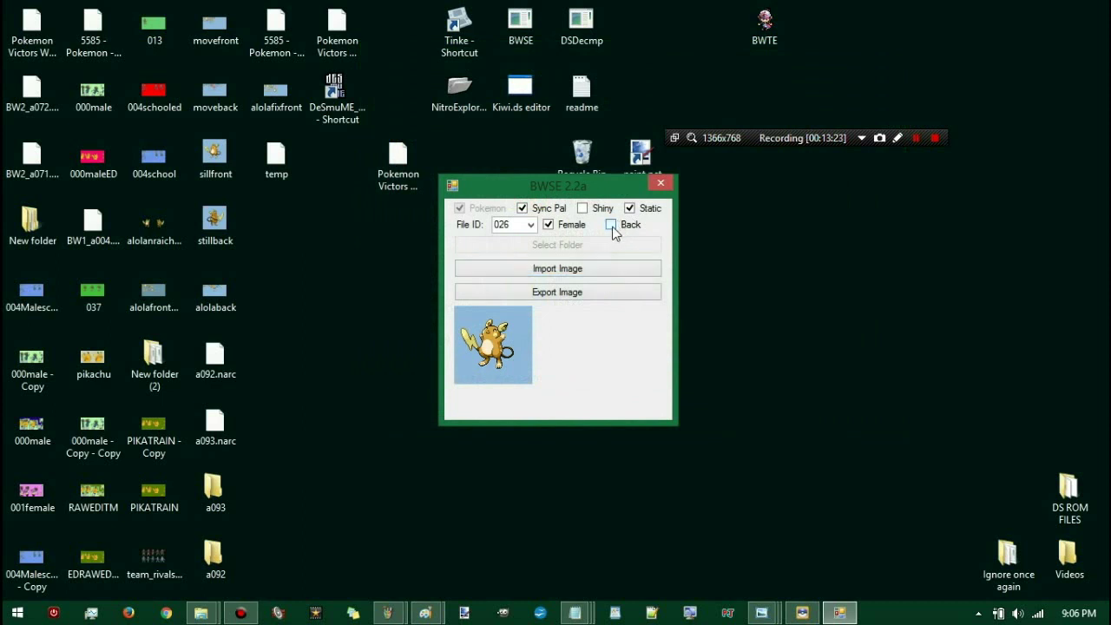
# Step: Import the stillback image as the female static back sprite of file 026
pyautogui.click(607, 275)
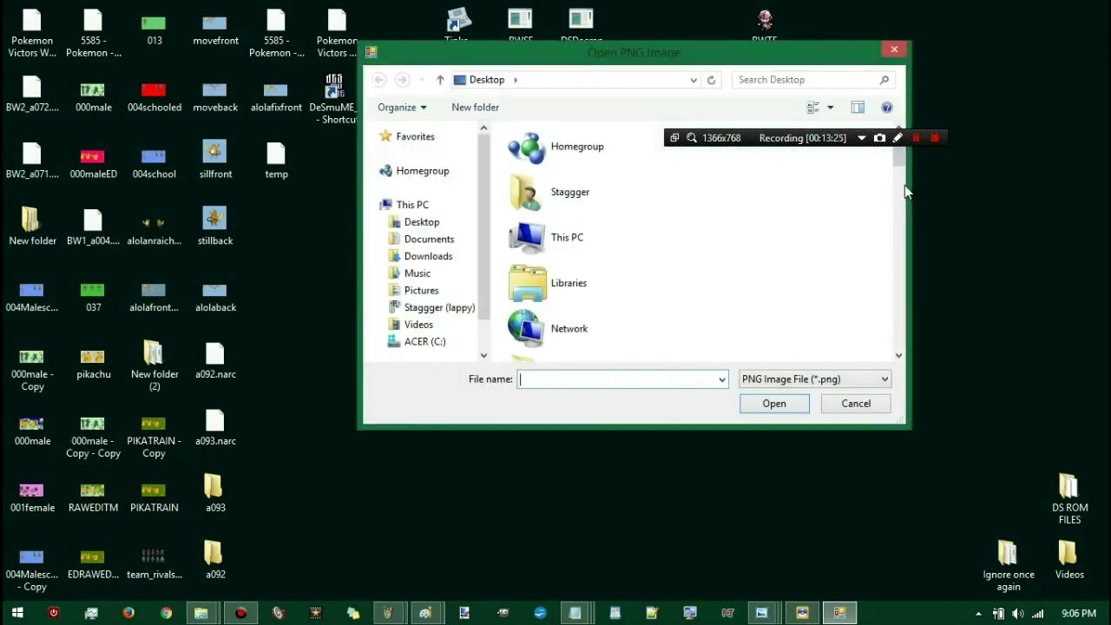
pyautogui.moveTo(900, 166); pyautogui.dragTo(885, 349)
pyautogui.doubleClick(598, 304)
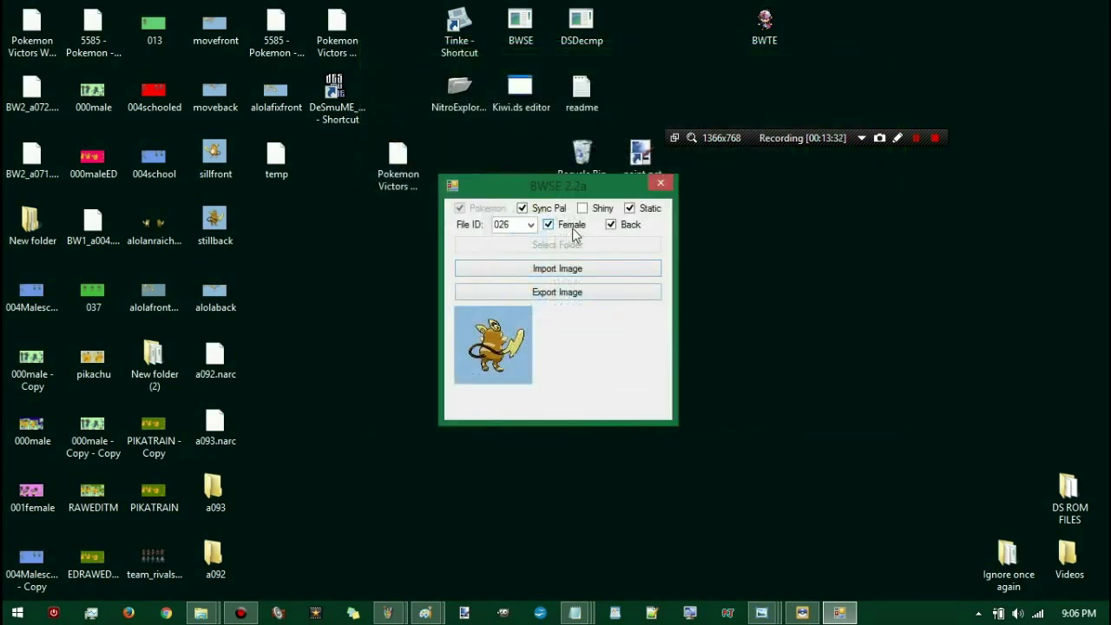
# Step: Turn off the static view, check the front and back sprite sheets of file 026, and close BWSE
pyautogui.click(573, 231)
pyautogui.click(629, 209)
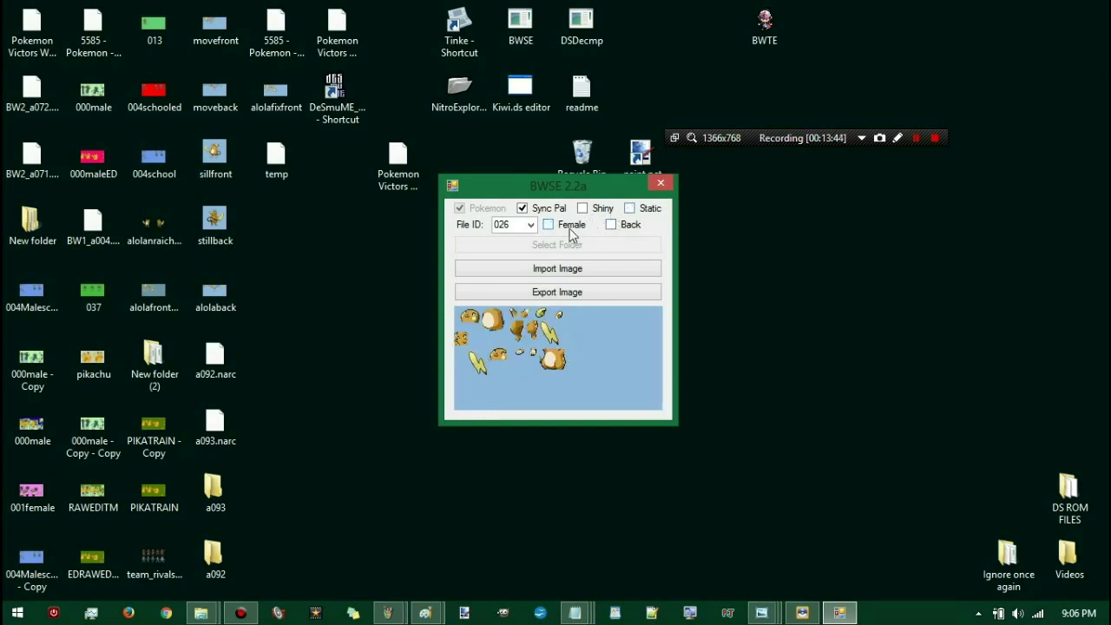
pyautogui.press('space')
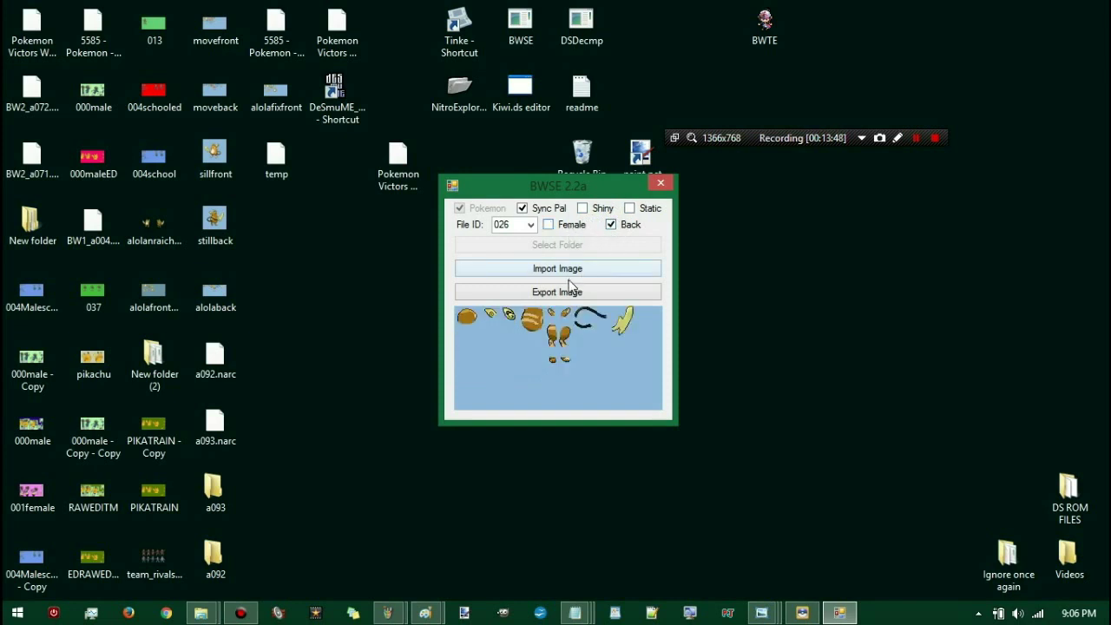
pyautogui.click(660, 185)
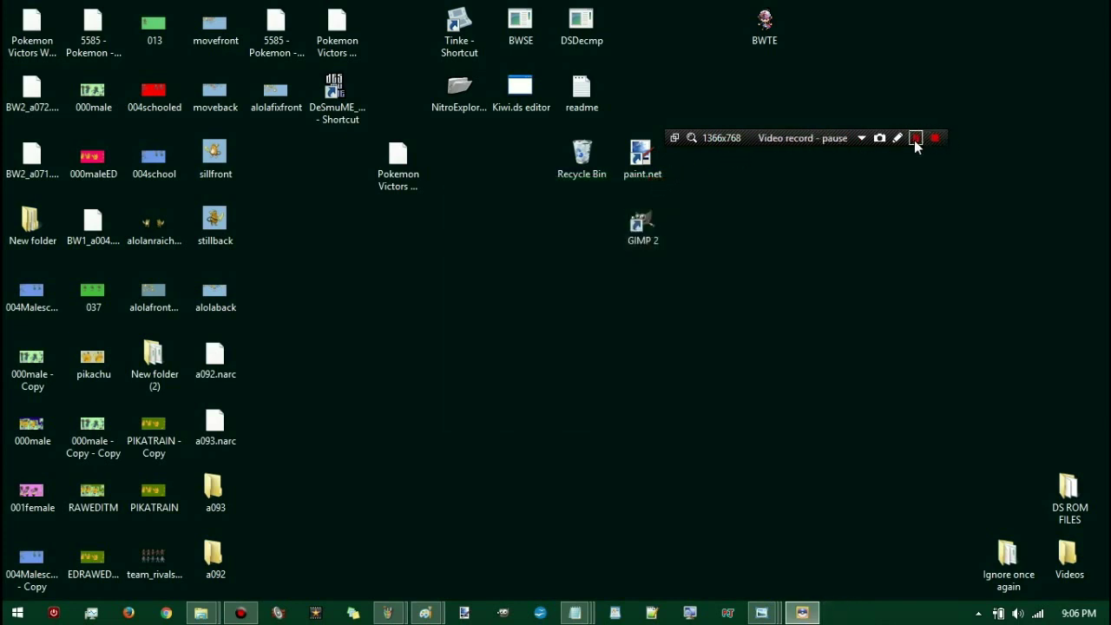
# Step: Open the 5585 Pokemon Black Version ROM in the DeSmuME emulator
pyautogui.click(916, 139)
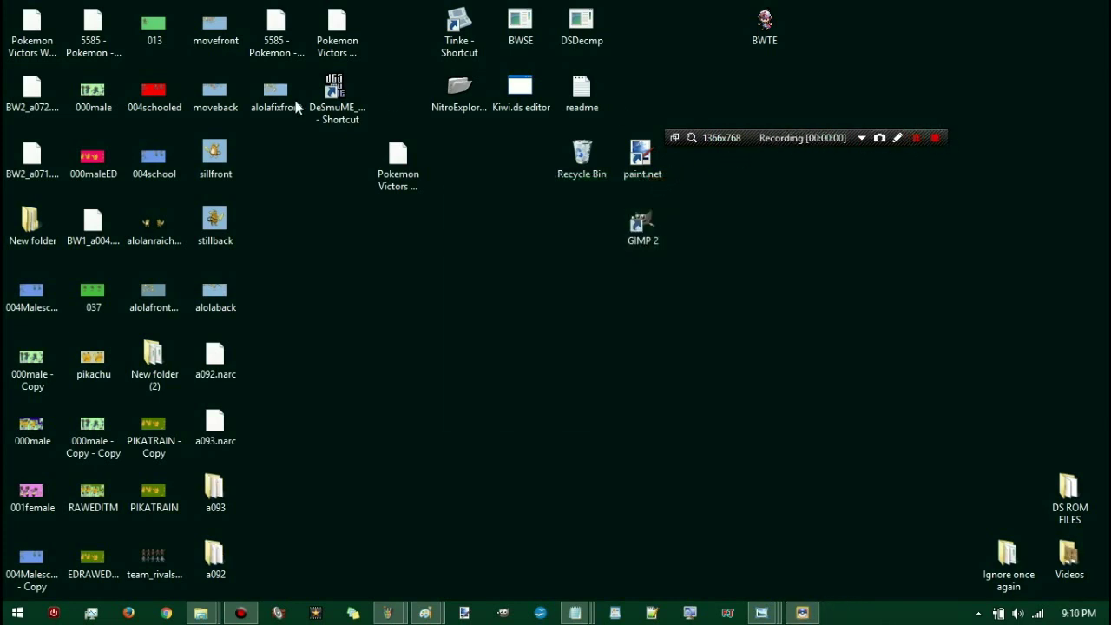
pyautogui.click(272, 41)
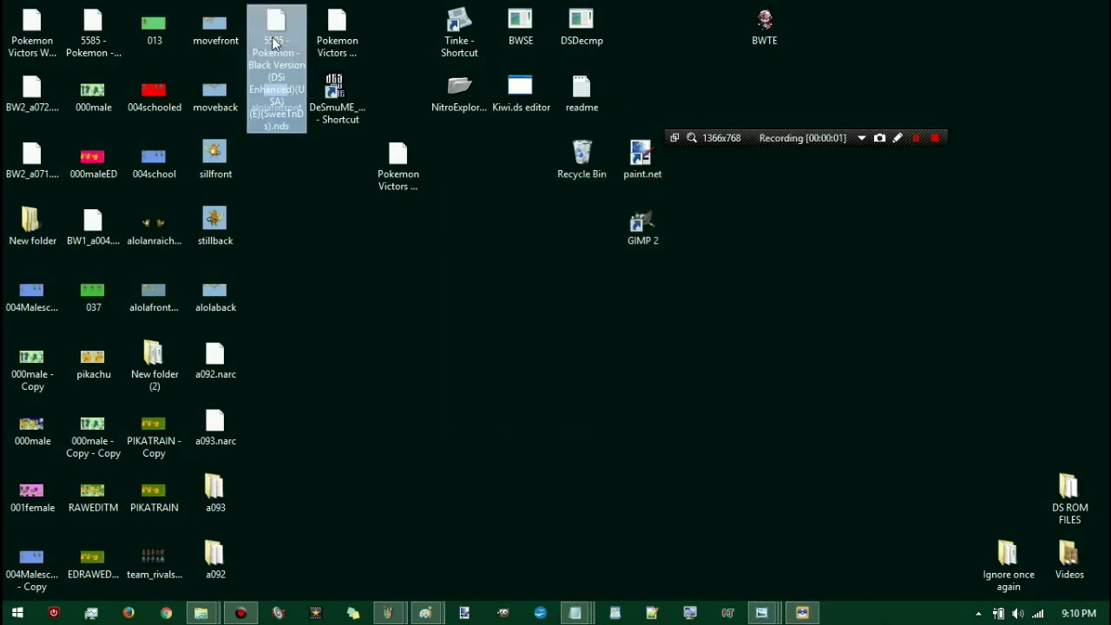
pyautogui.moveTo(295, 95); pyautogui.dragTo(343, 100)
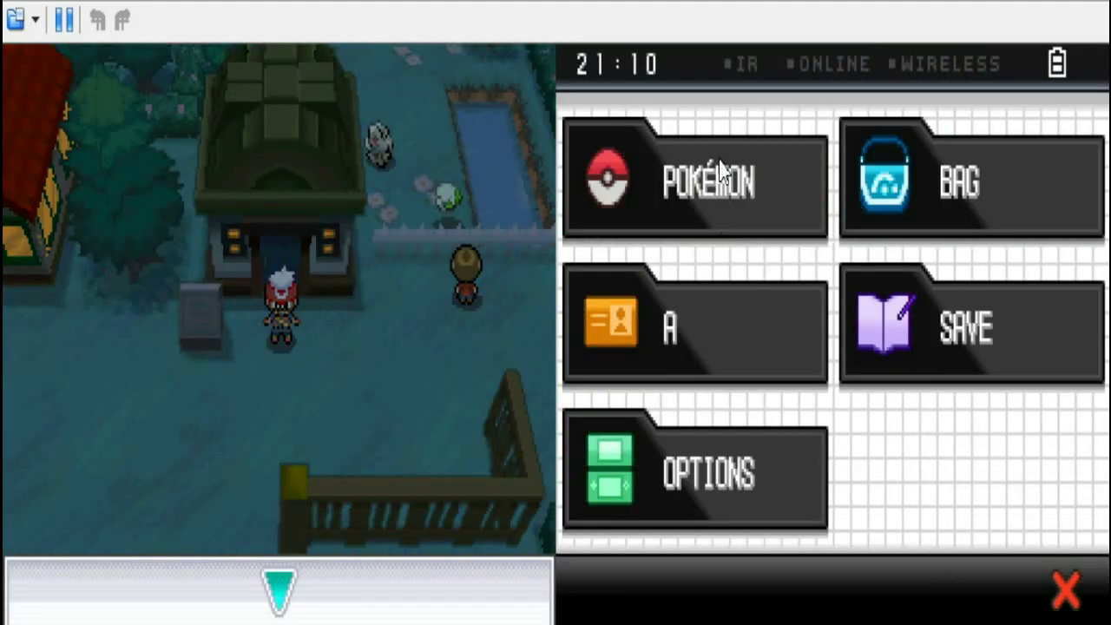
# Step: Open Raichu's summary from the Pokémon party to examine its front sprite animation, and return to the main game menu
pyautogui.click(720, 172)
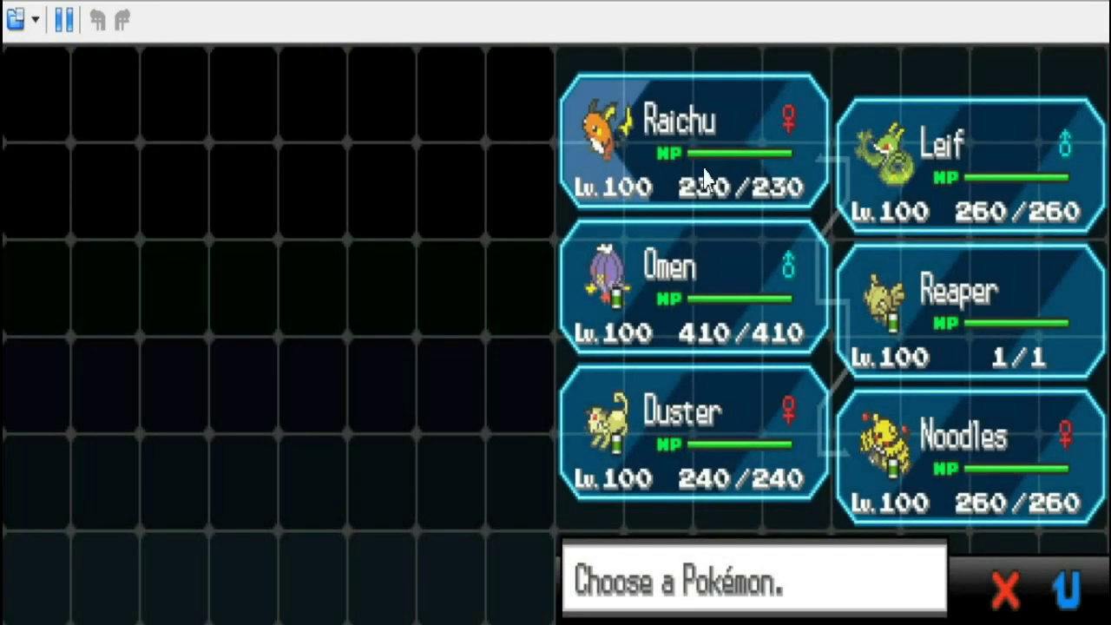
pyautogui.click(705, 176)
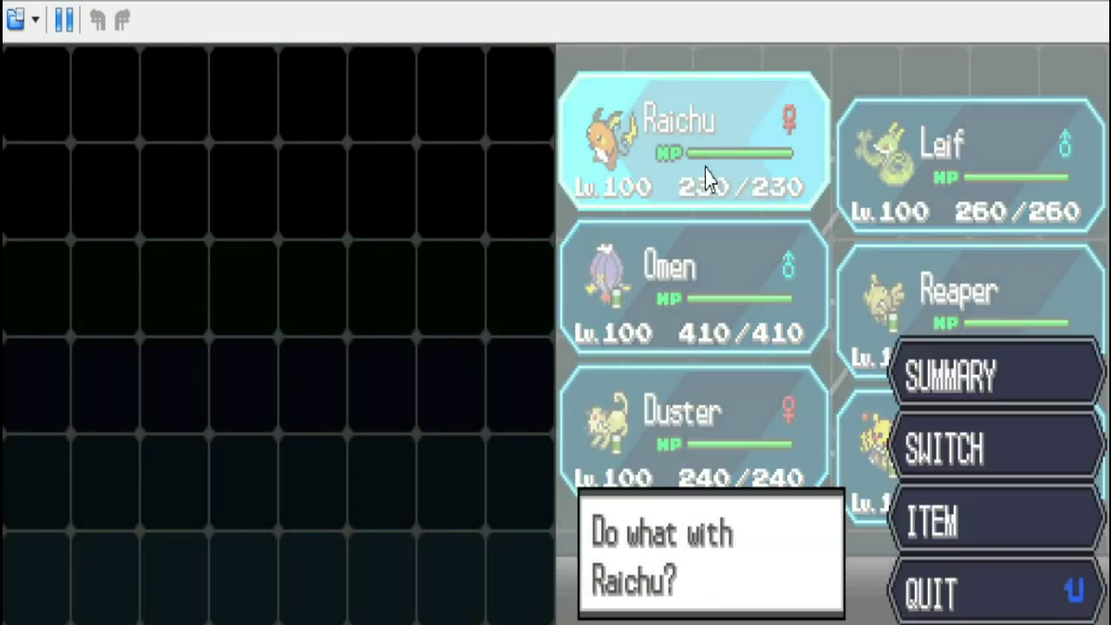
pyautogui.click(972, 382)
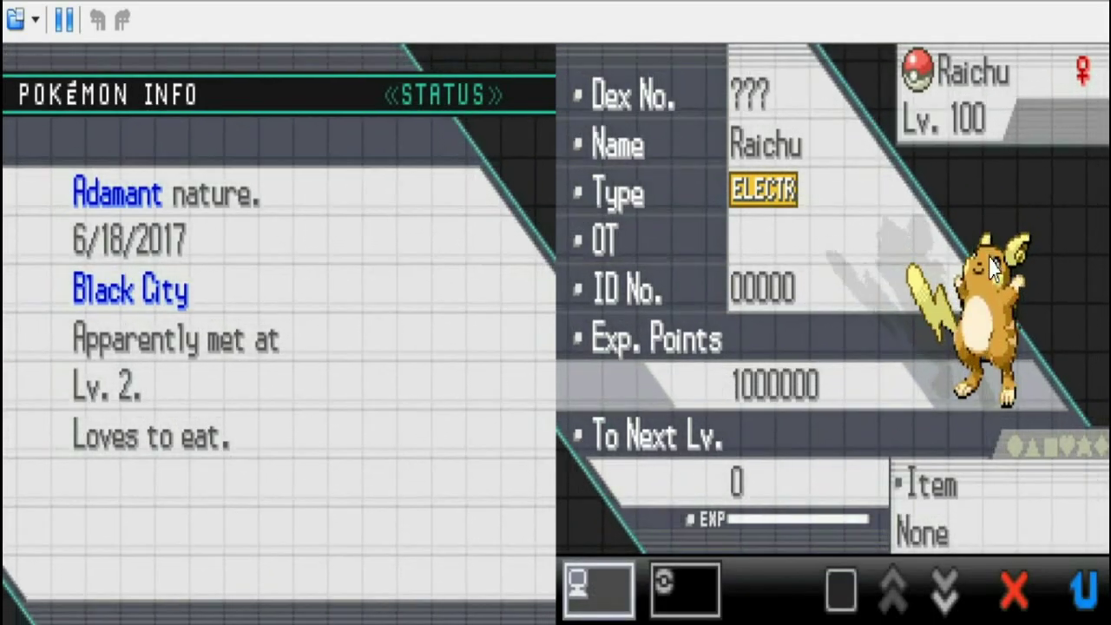
pyautogui.click(977, 283)
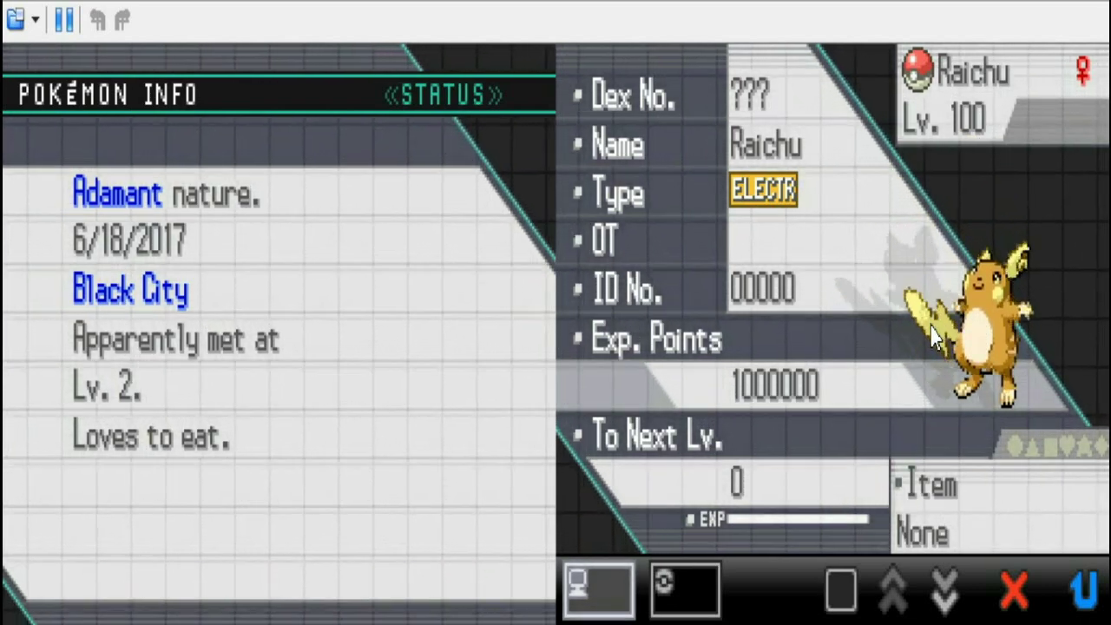
pyautogui.press('z')
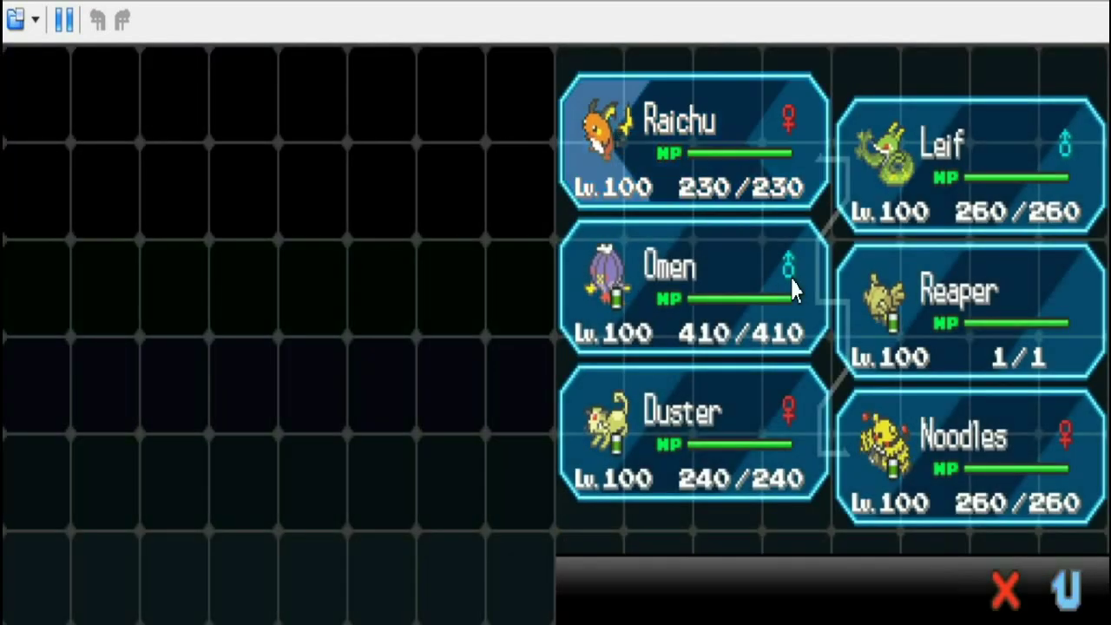
pyautogui.click(791, 290)
pyautogui.press('z')
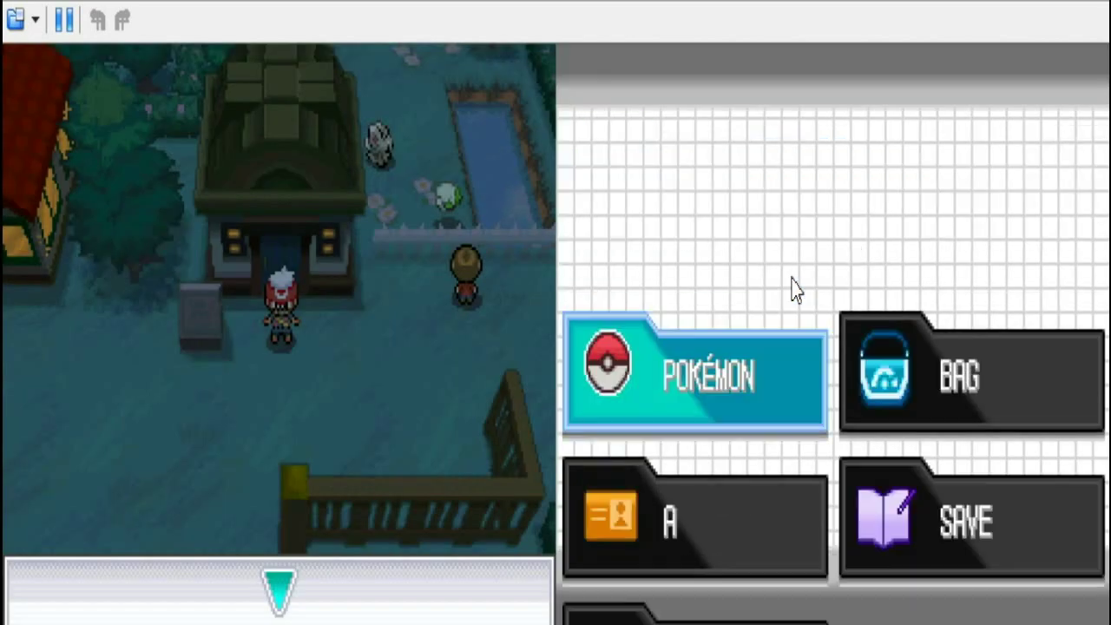
# Step: Leave the game menu, walk west to the trainer beside the house and challenge them to a battle
pyautogui.press('Left')
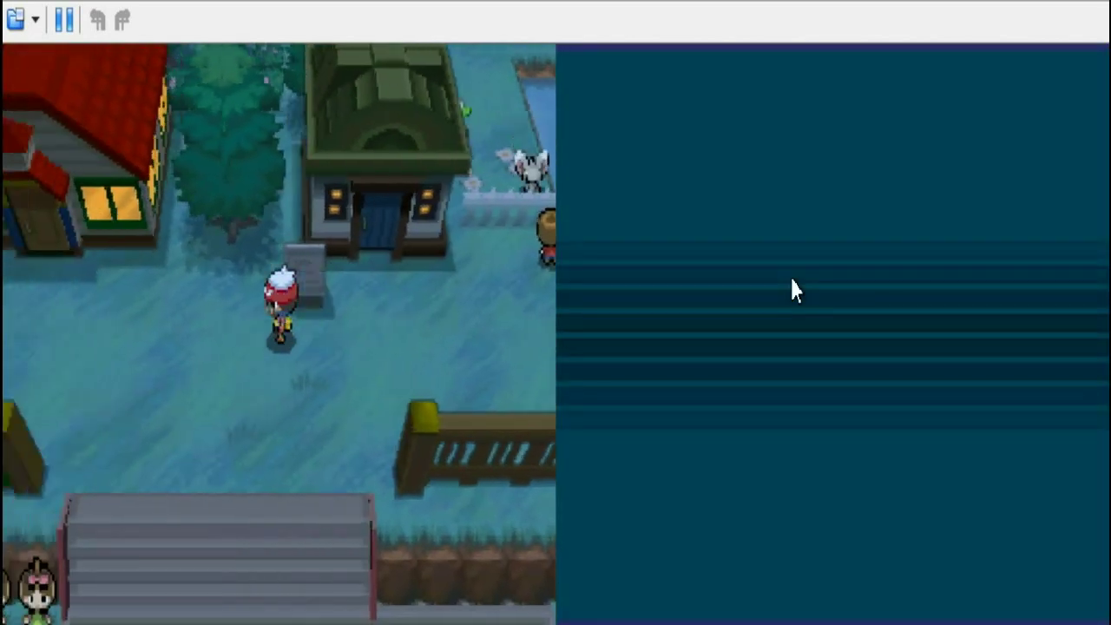
pyautogui.press('Left')
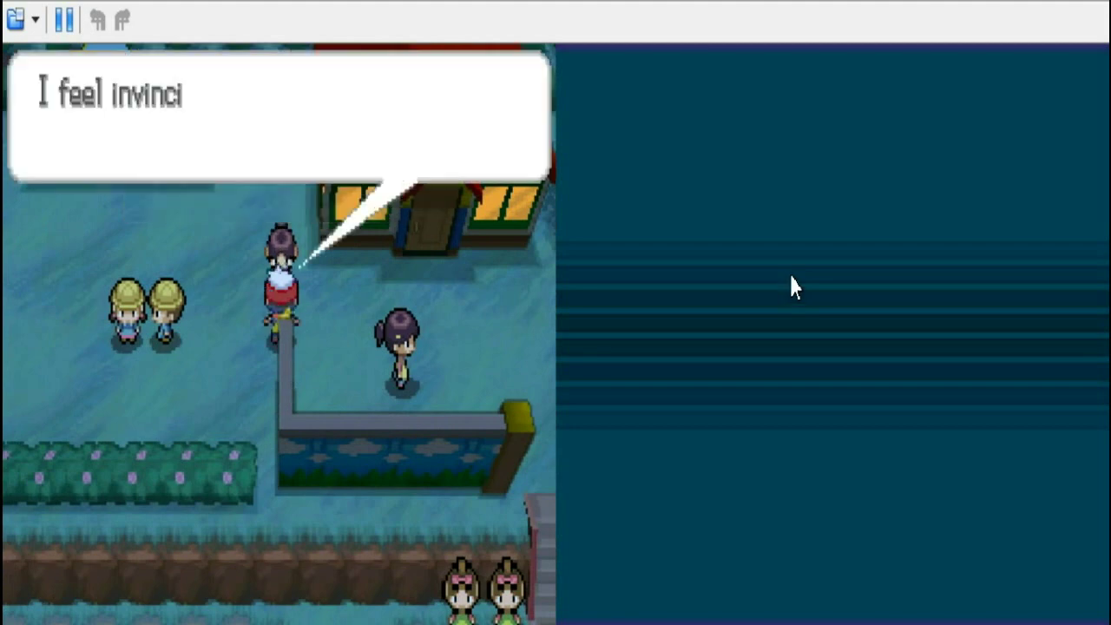
pyautogui.press('x')
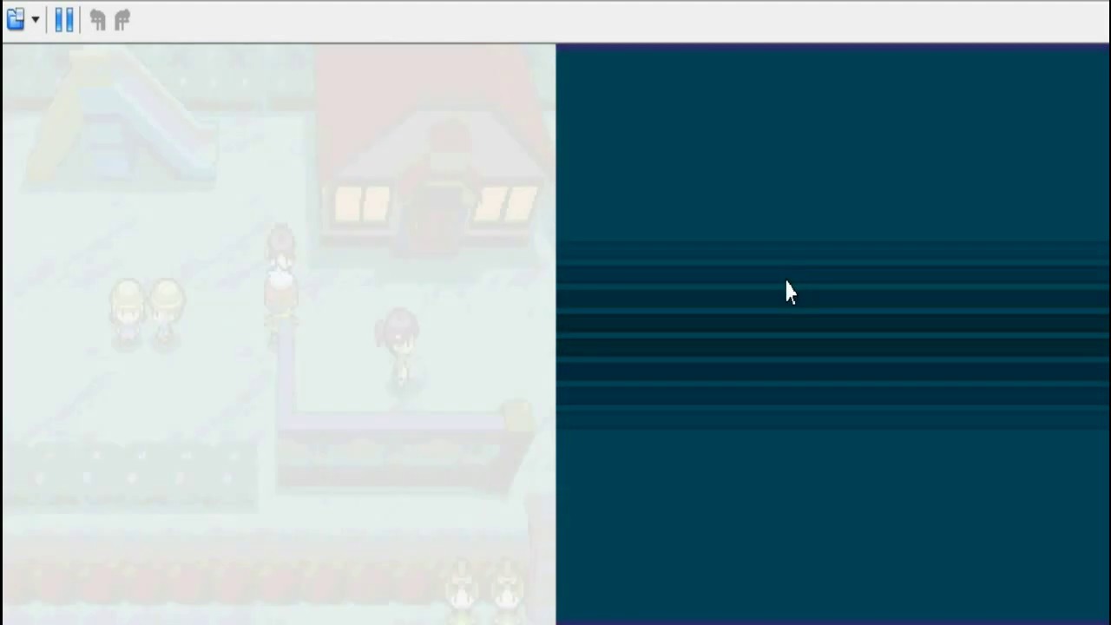